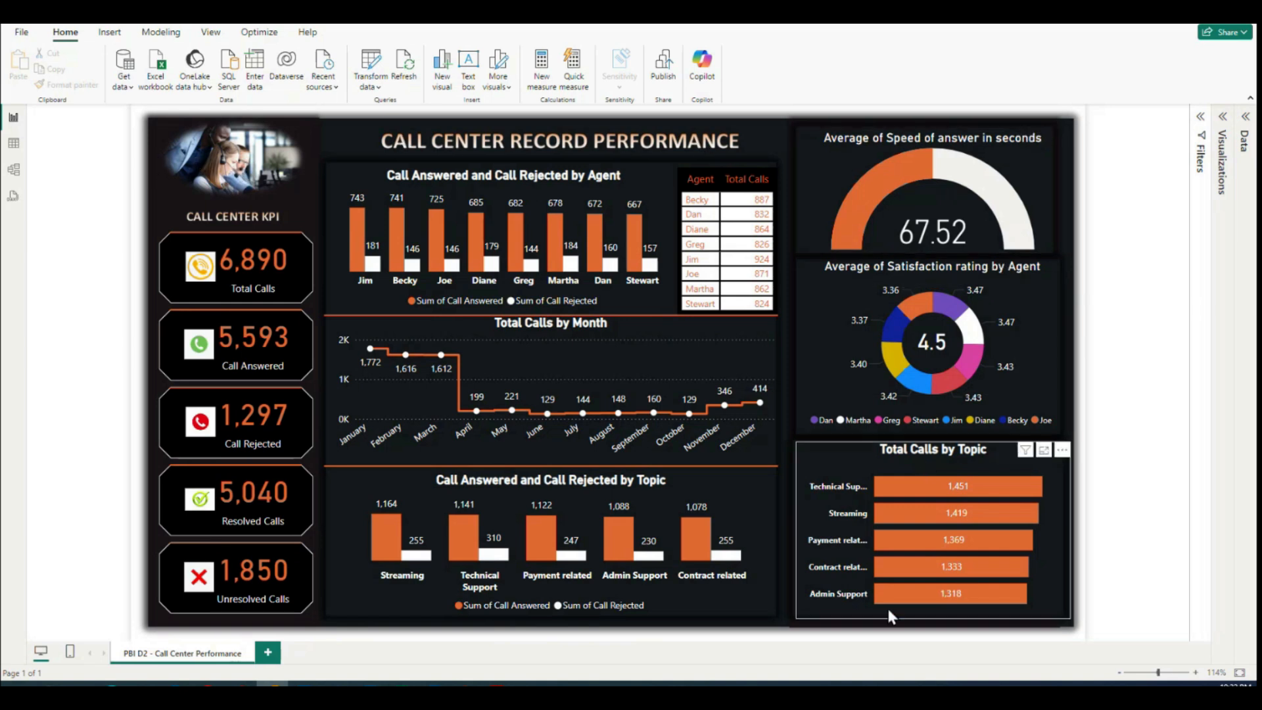
Step: Look through the images in the PowerBI Dashboard - Pictures folder and examine the charts on the finished call center dashboard
{"action": "mouse_move", "coordinate": [143, 683]}
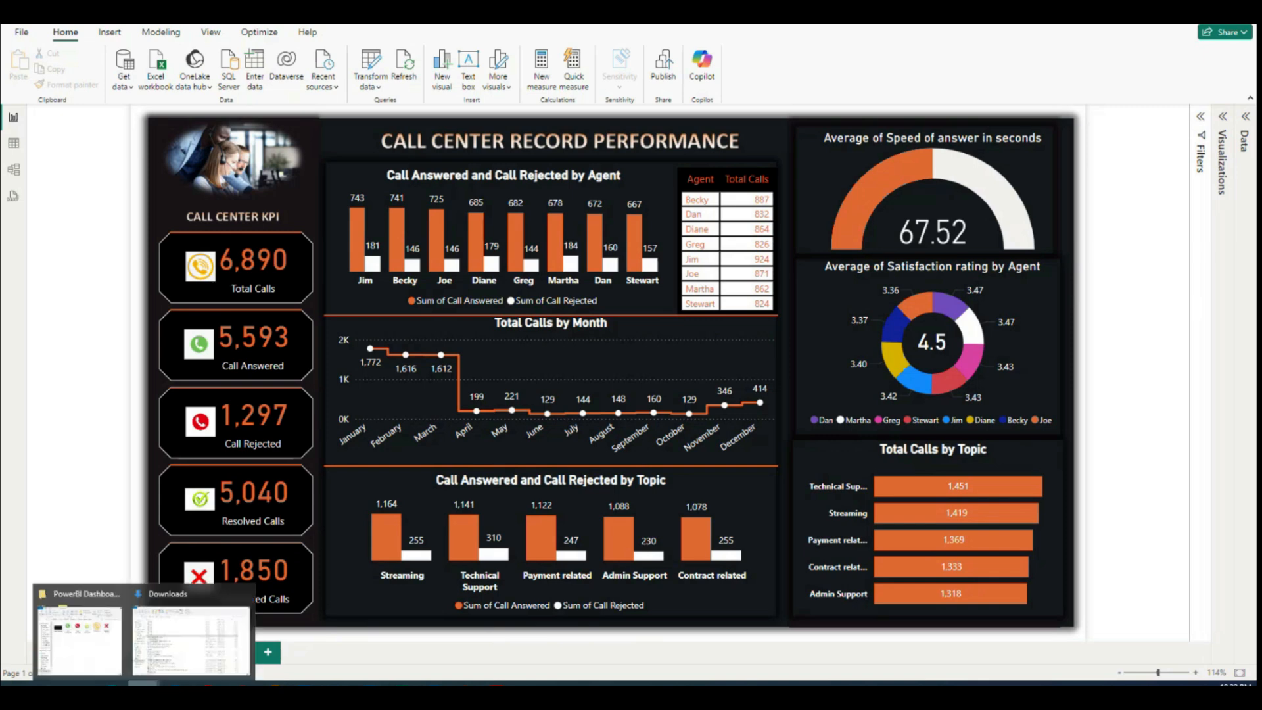
{"action": "left_click", "coordinate": [108, 635]}
{"action": "left_click", "coordinate": [1008, 98]}
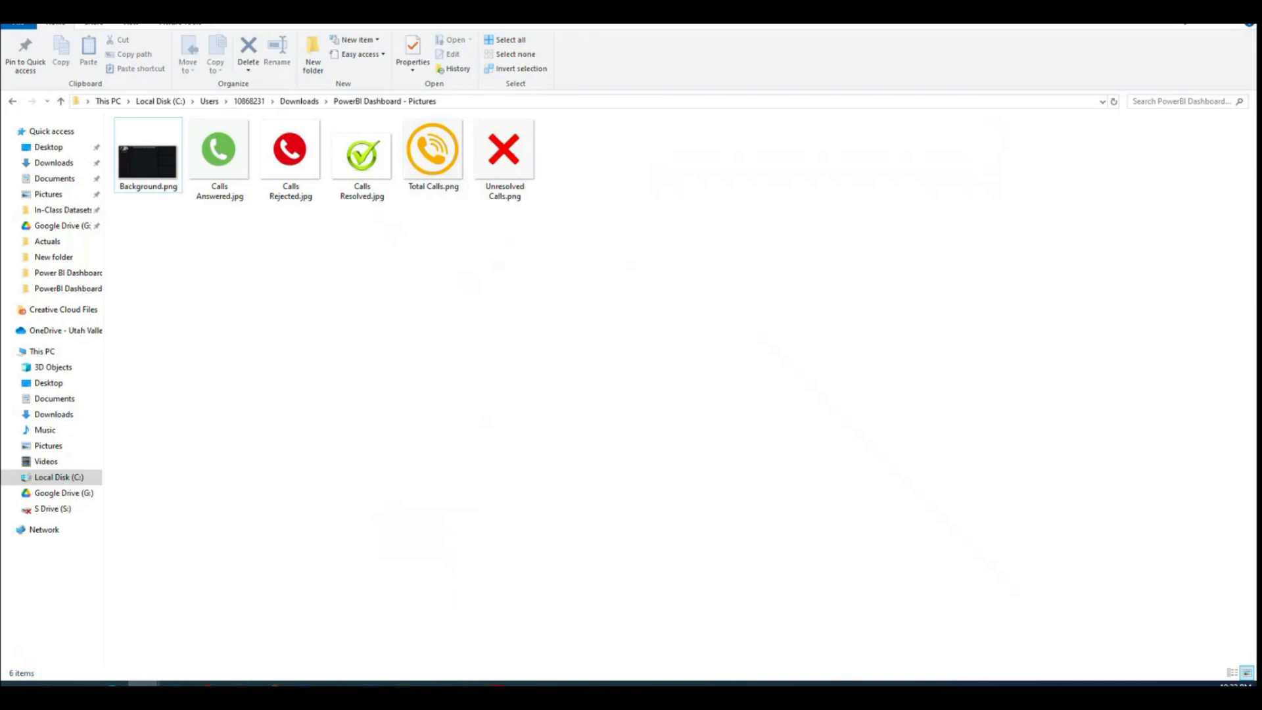
{"action": "left_click", "coordinate": [274, 685]}
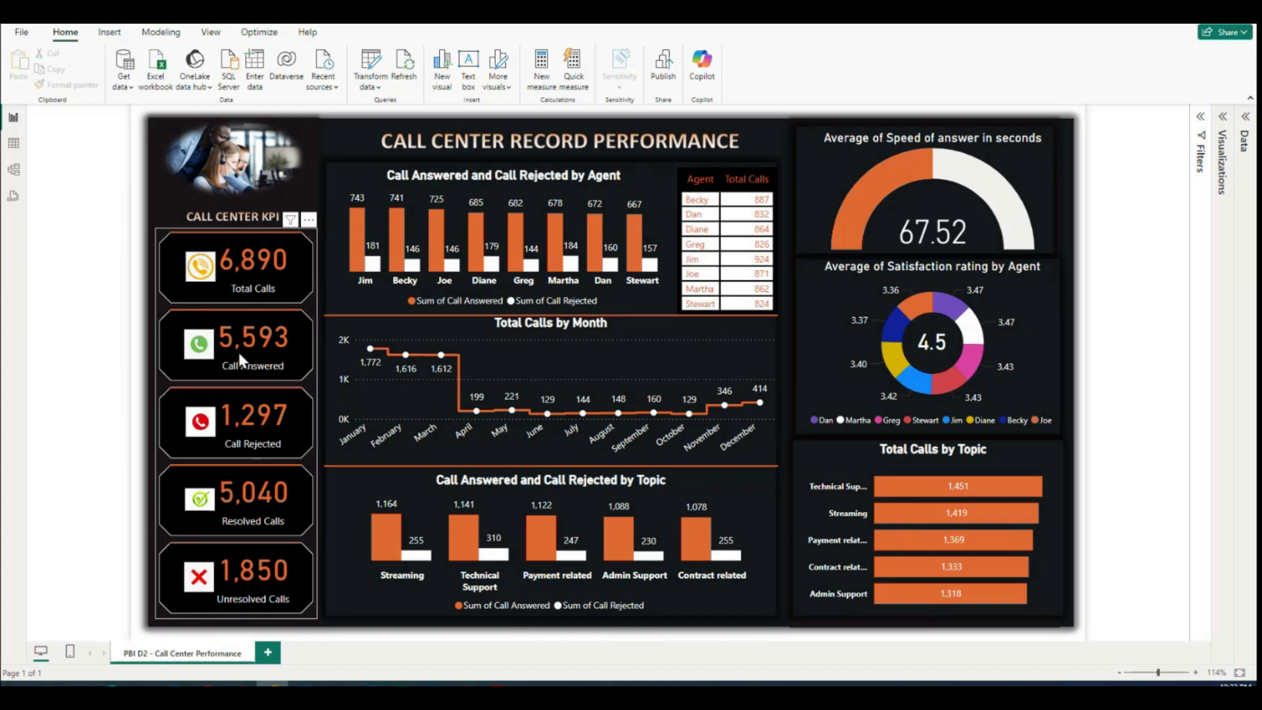
{"action": "mouse_move", "coordinate": [440, 238]}
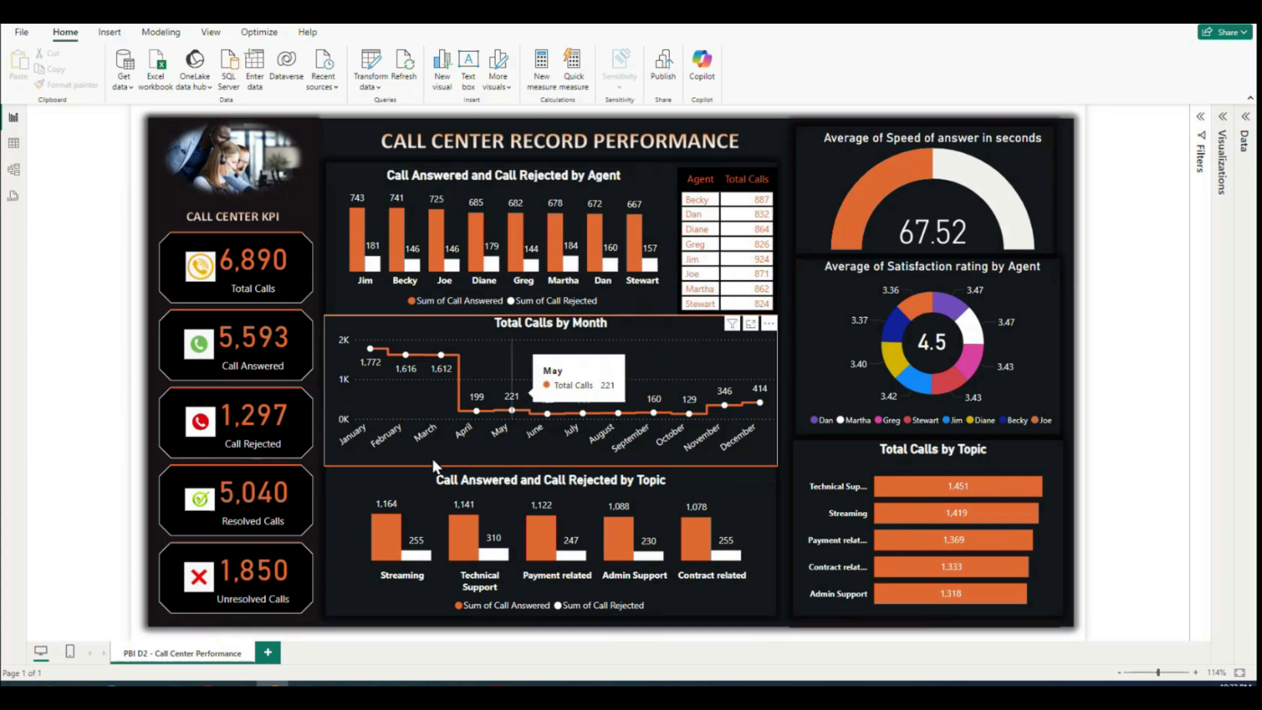
{"action": "mouse_move", "coordinate": [422, 543]}
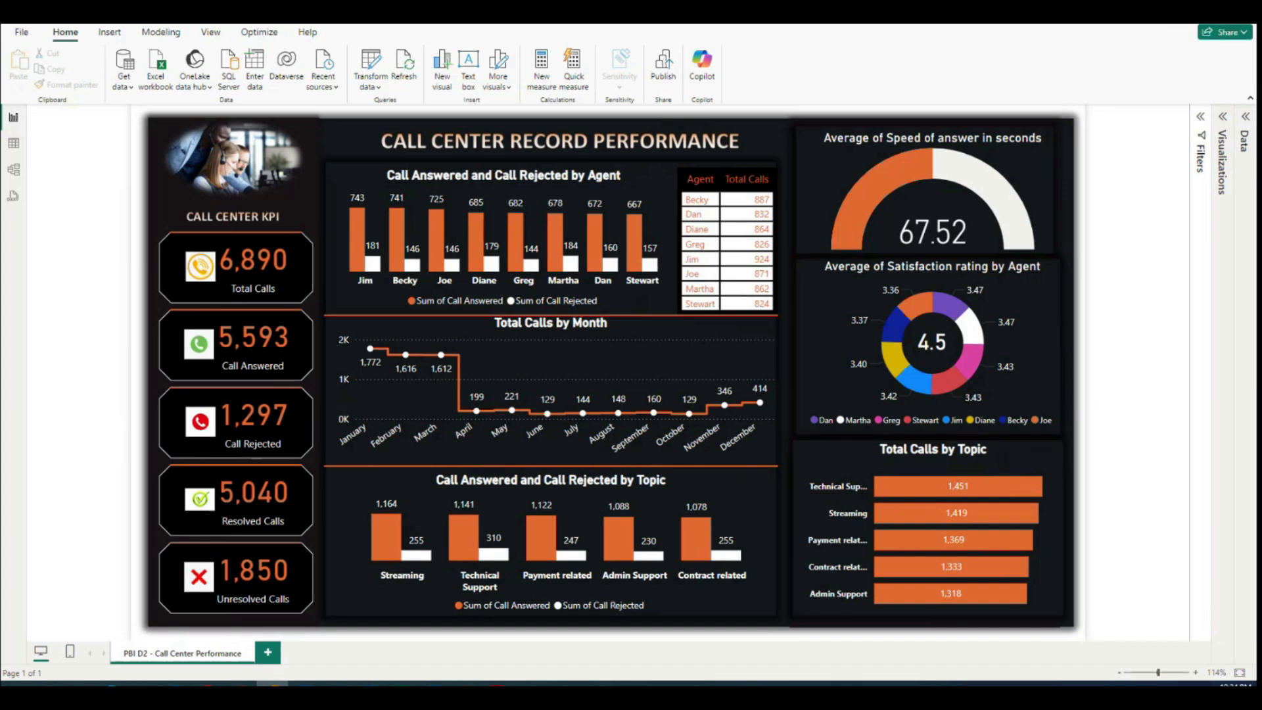
Step: Switch to the Call Center 2023 worksheet in Excel and autofit the width of all its columns
{"action": "left_click", "coordinate": [401, 685]}
{"action": "key", "text": "alt+Tab"}
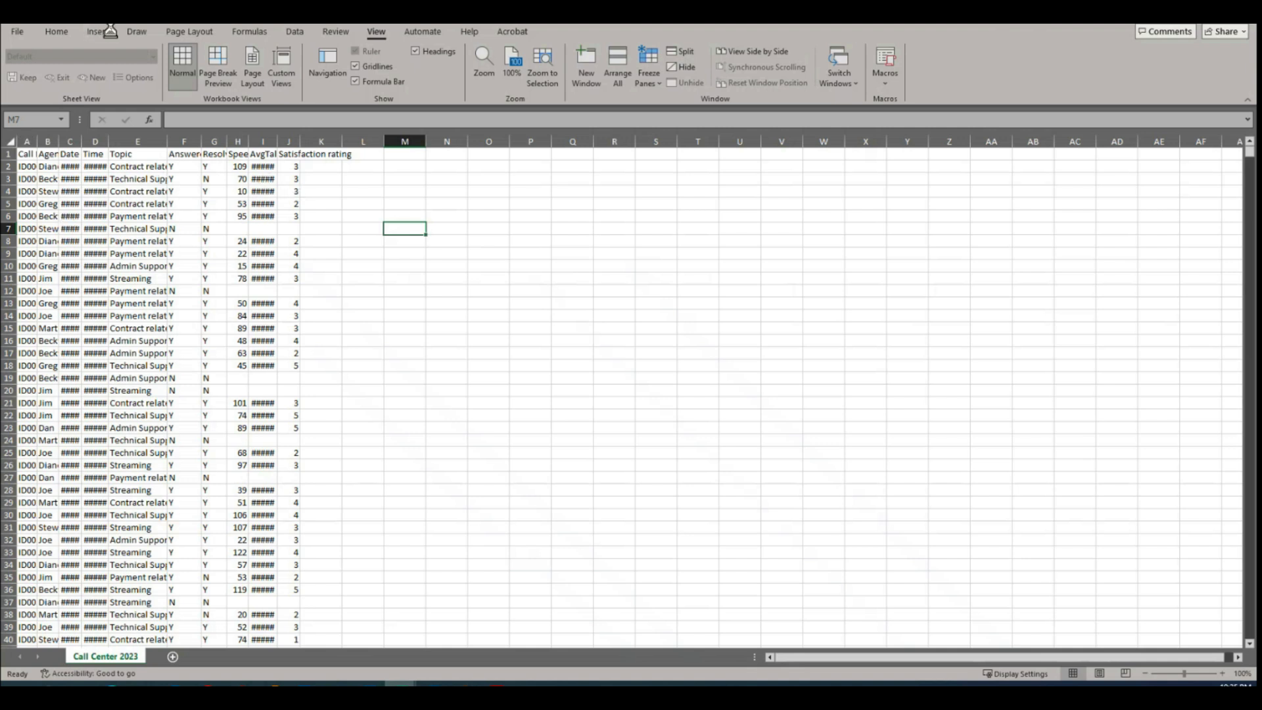
{"action": "left_click", "coordinate": [222, 258]}
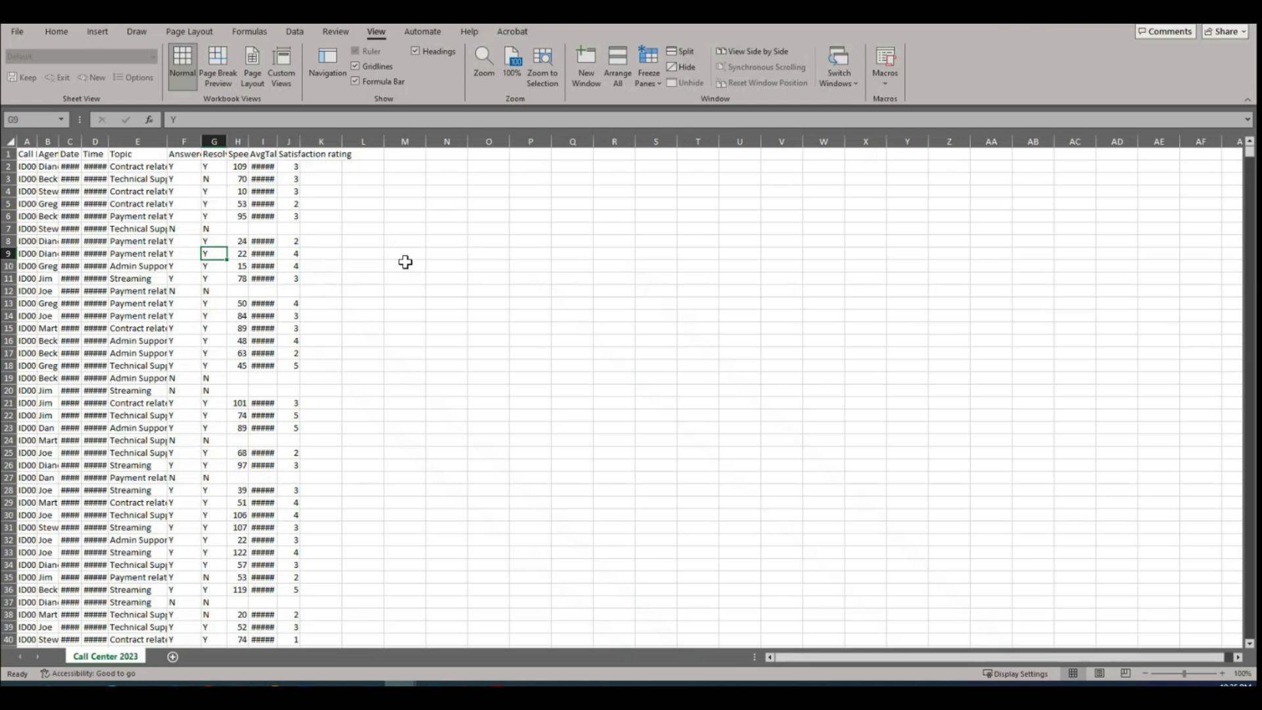
{"action": "left_click", "coordinate": [7, 141]}
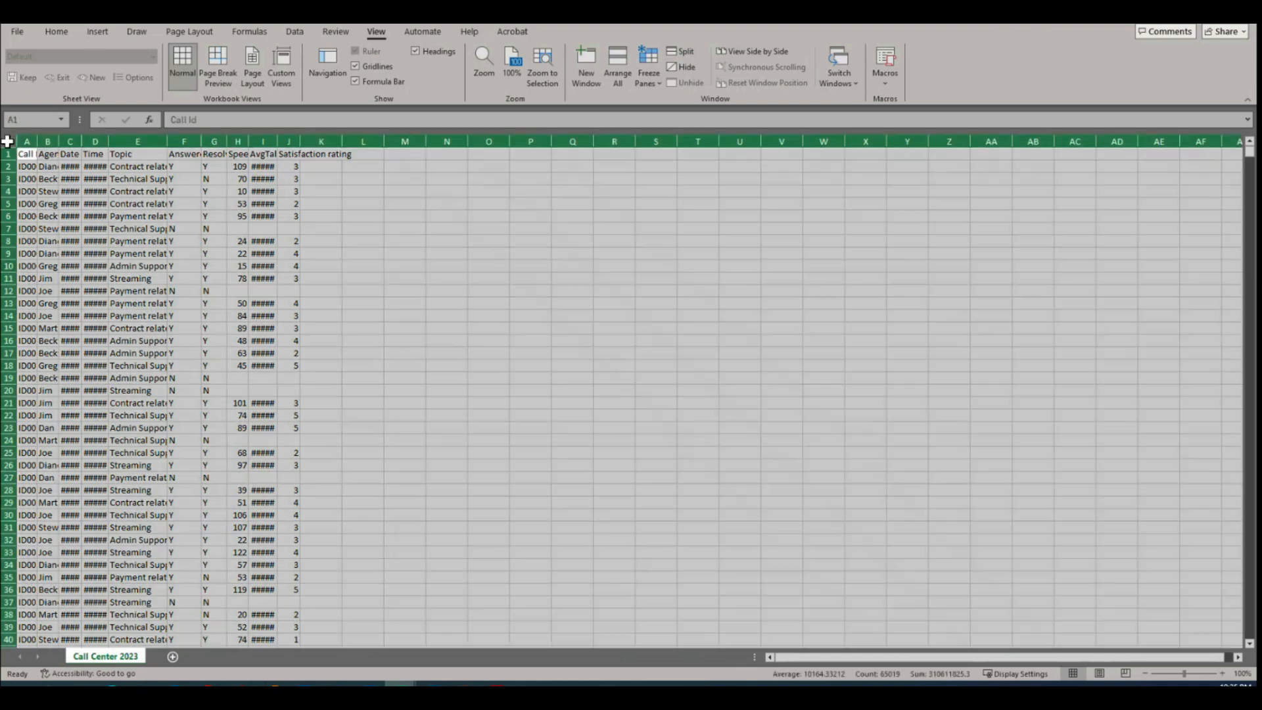
{"action": "double_click", "coordinate": [168, 143]}
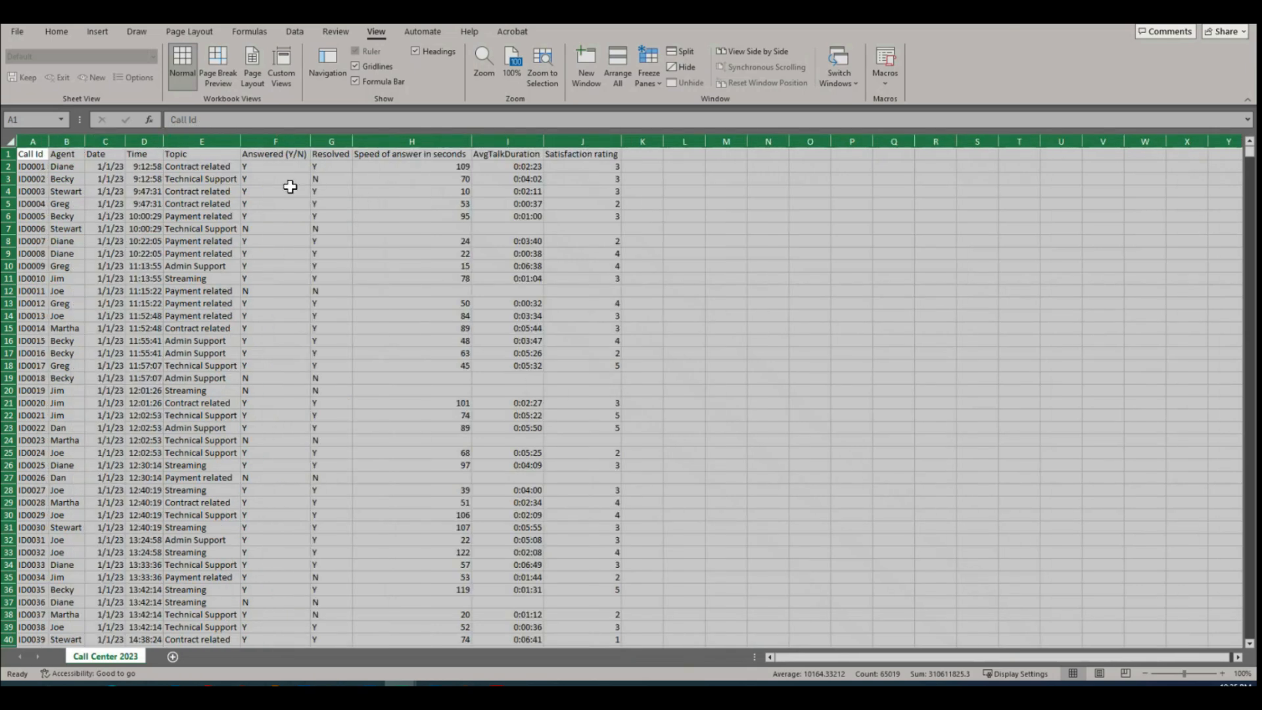
Step: Center all the worksheet's cells both vertically and horizontally
{"action": "left_click", "coordinate": [57, 31]}
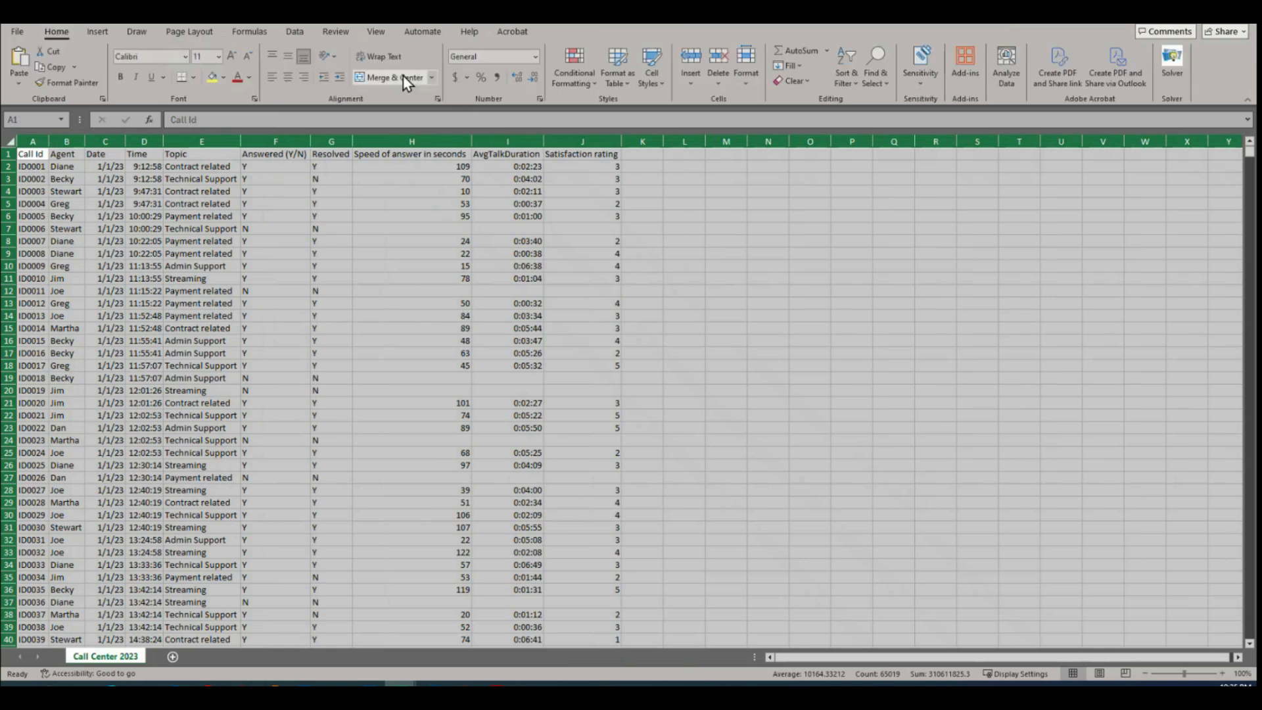
{"action": "left_click", "coordinate": [289, 58]}
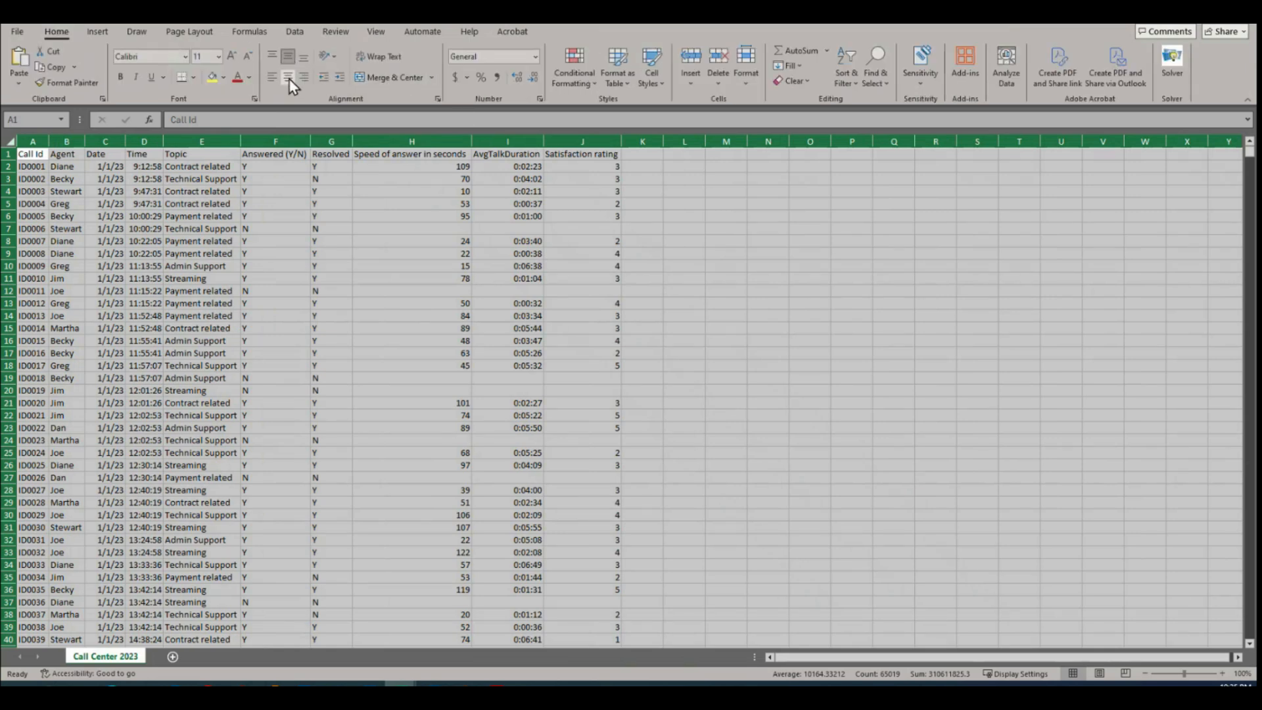
{"action": "left_click", "coordinate": [288, 76]}
{"action": "left_click", "coordinate": [326, 216]}
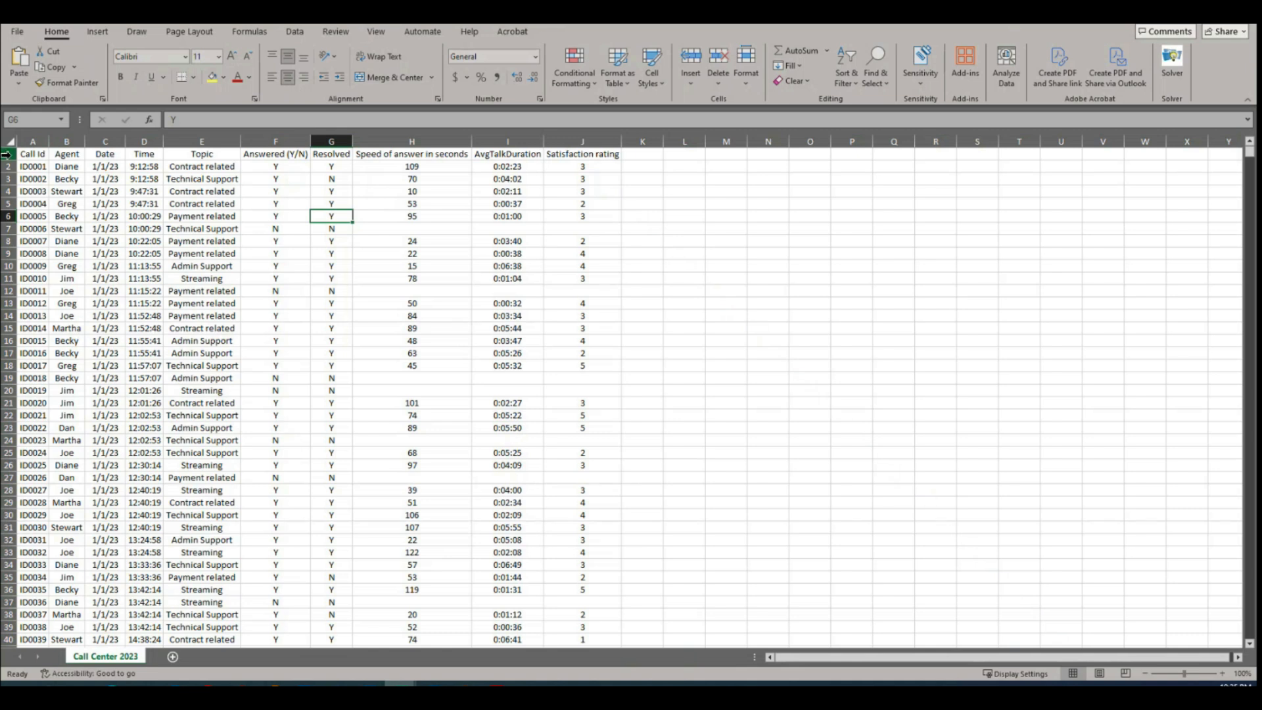
Step: Make the header row bold and add filters to its column headings
{"action": "left_click", "coordinate": [7, 154]}
{"action": "left_click", "coordinate": [120, 76]}
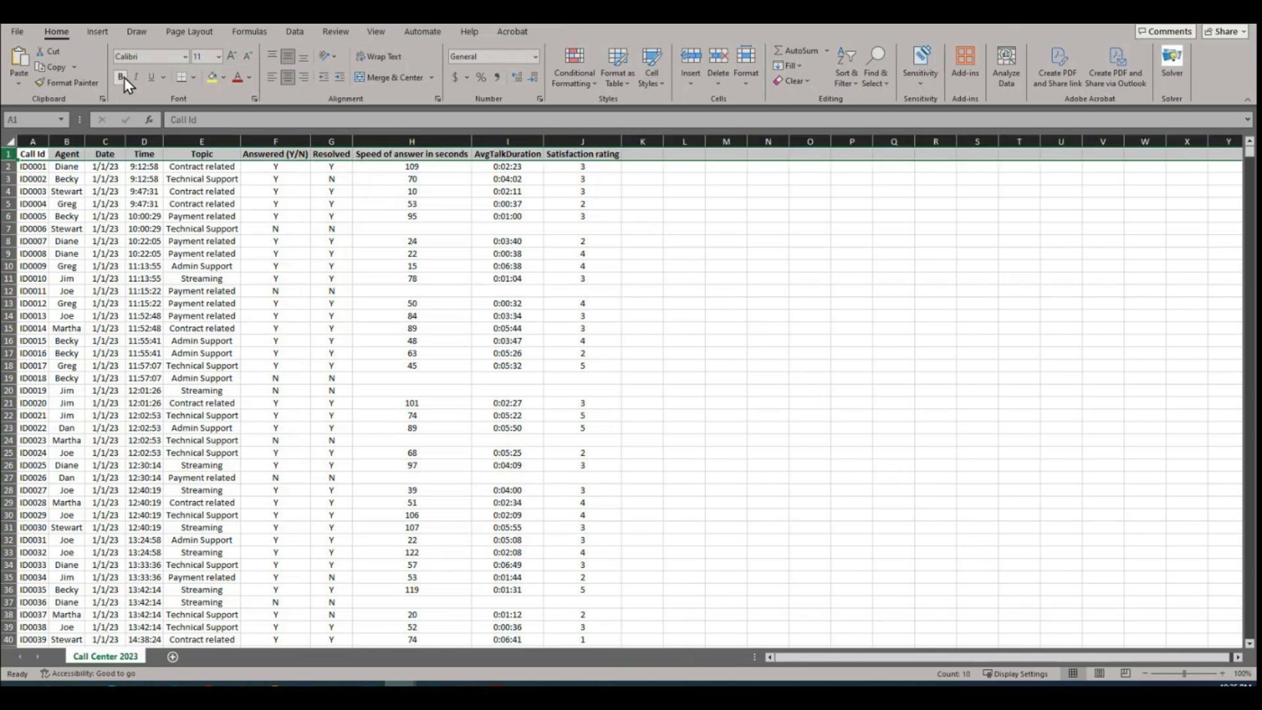
{"action": "left_click", "coordinate": [300, 34]}
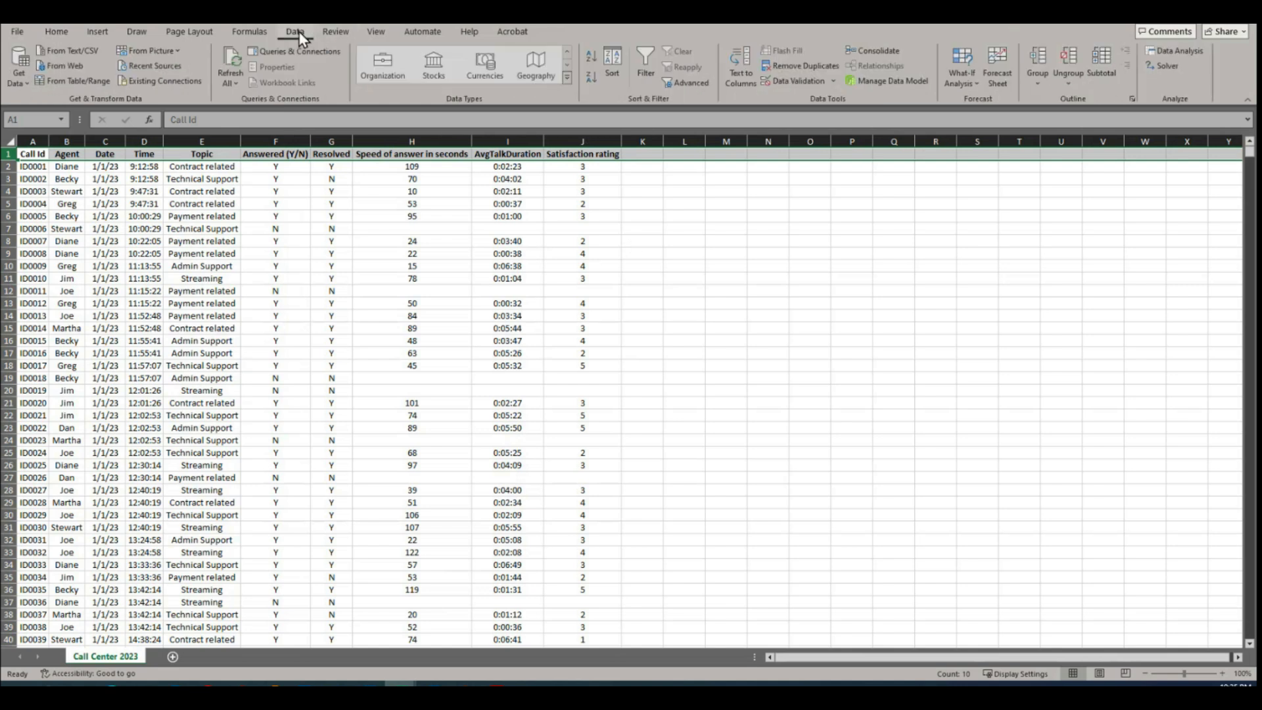
{"action": "left_click", "coordinate": [650, 63]}
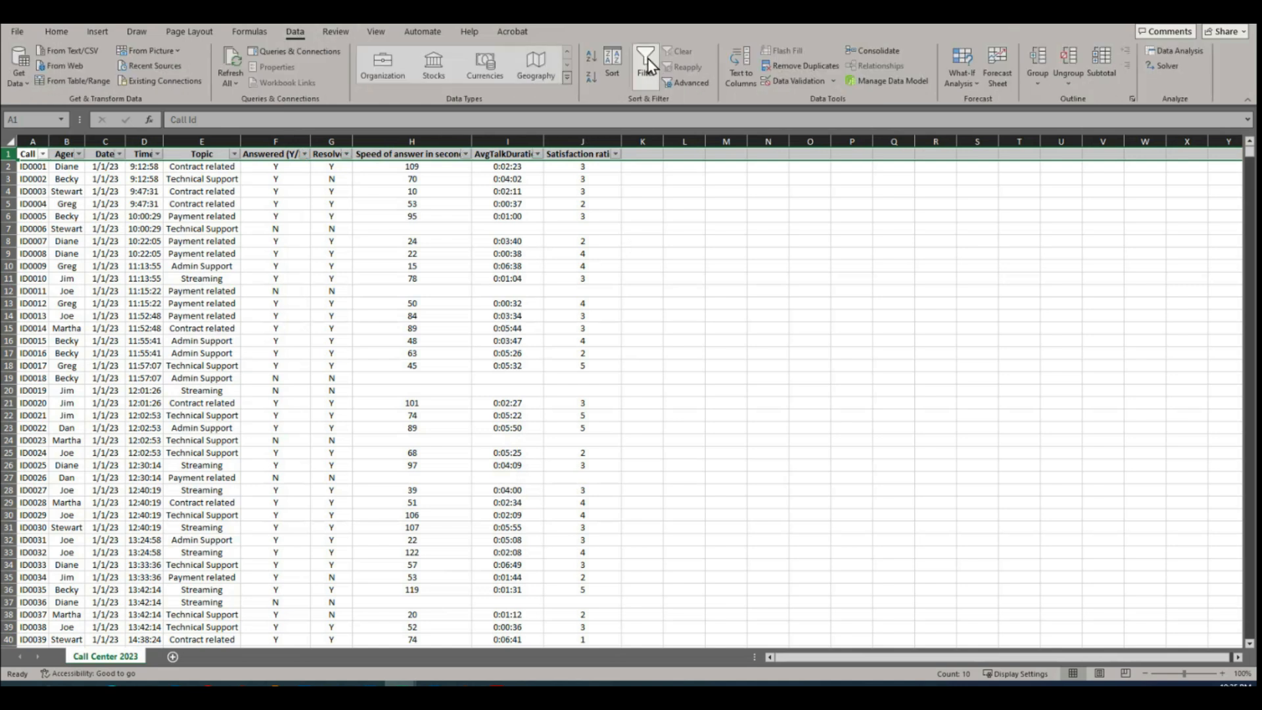
Step: Freeze the top row and check that the headings stay in view further down the data
{"action": "left_click", "coordinate": [373, 34]}
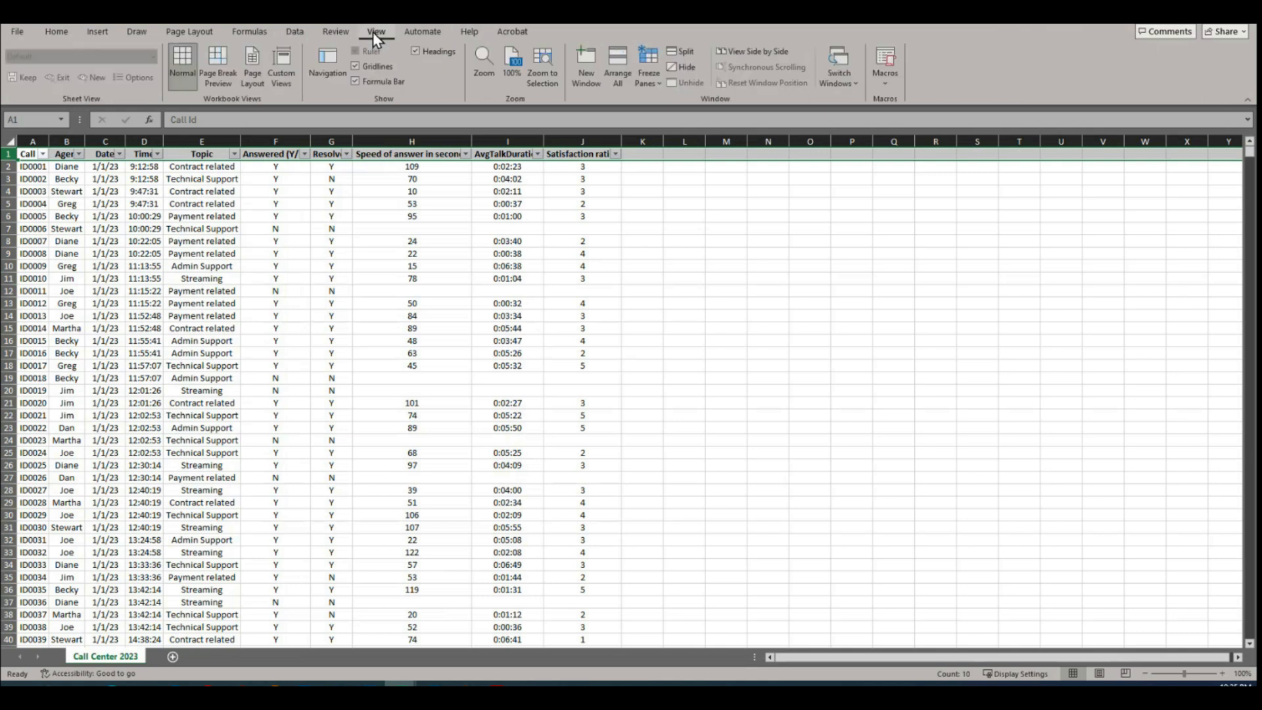
{"action": "left_click", "coordinate": [658, 85]}
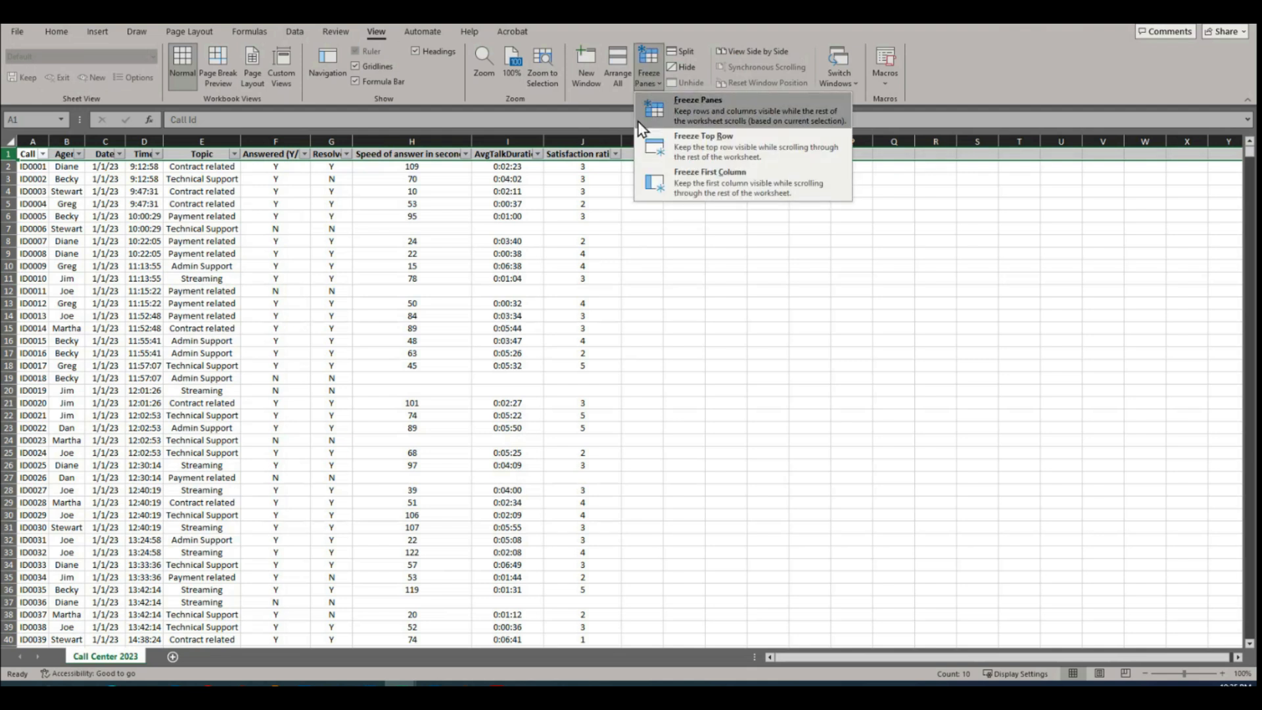
{"action": "left_click", "coordinate": [714, 156]}
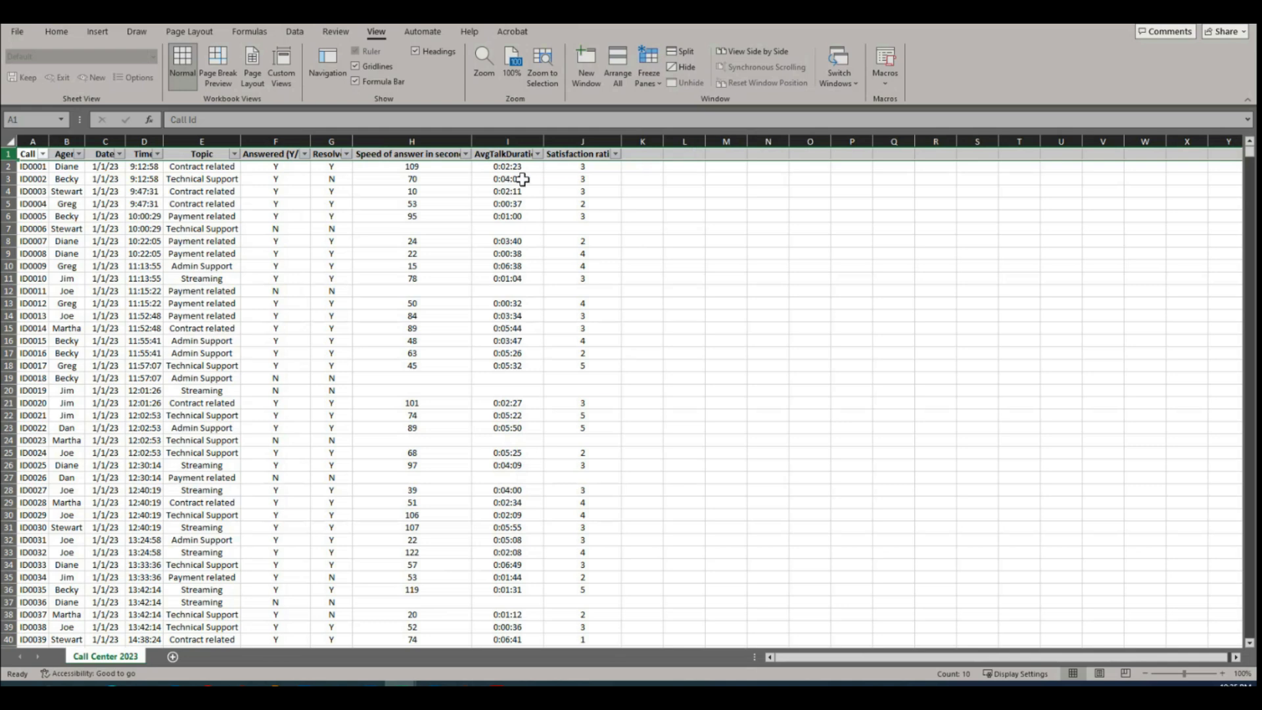
{"action": "left_click", "coordinate": [379, 251]}
{"action": "scroll", "coordinate": [379, 246], "scroll_direction": "down", "scroll_amount": 8}
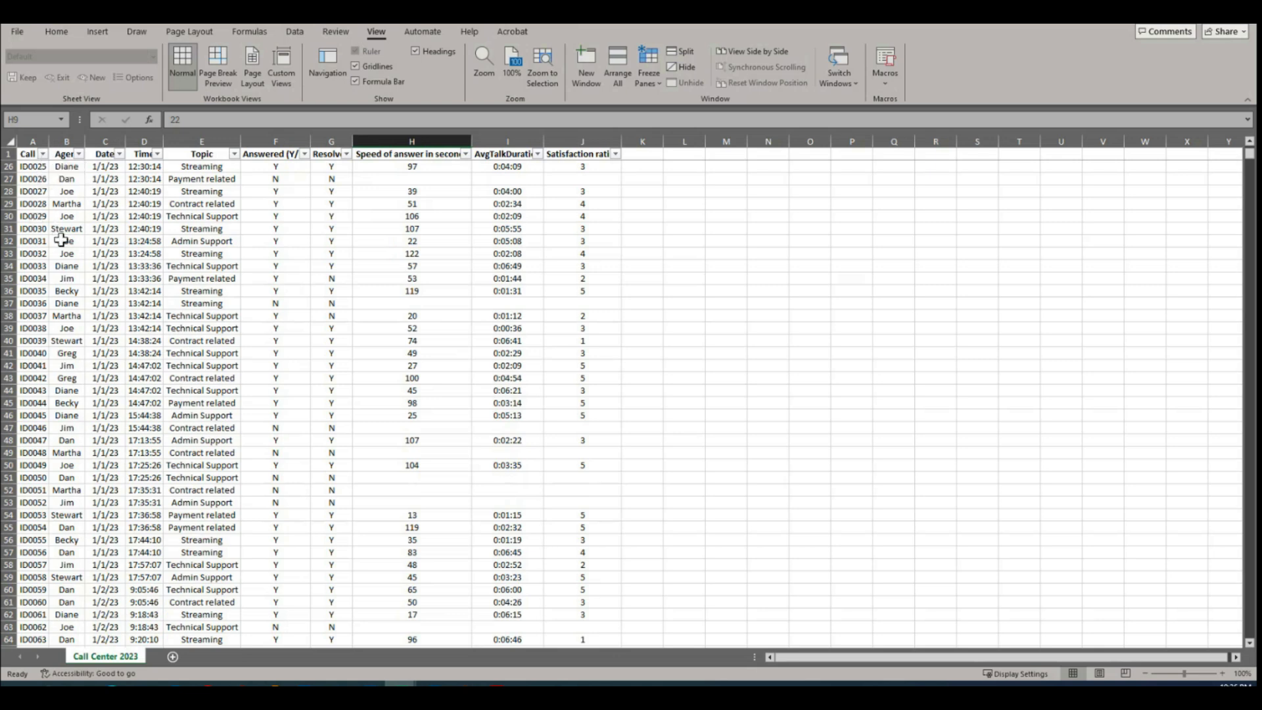
{"action": "scroll", "coordinate": [256, 322], "scroll_direction": "up", "scroll_amount": 8}
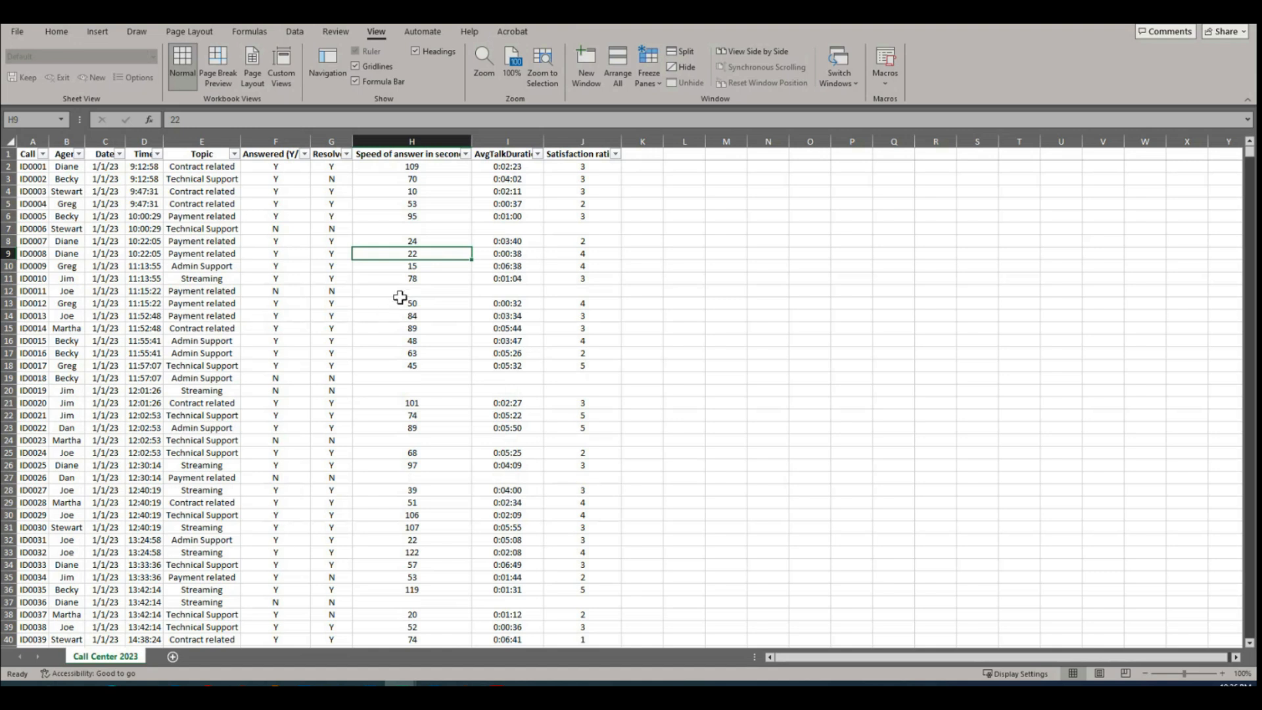
Step: Select the headings from Call Id to Satisfaction rating in row 1 to count the dataset's columns
{"action": "left_click", "coordinate": [255, 317]}
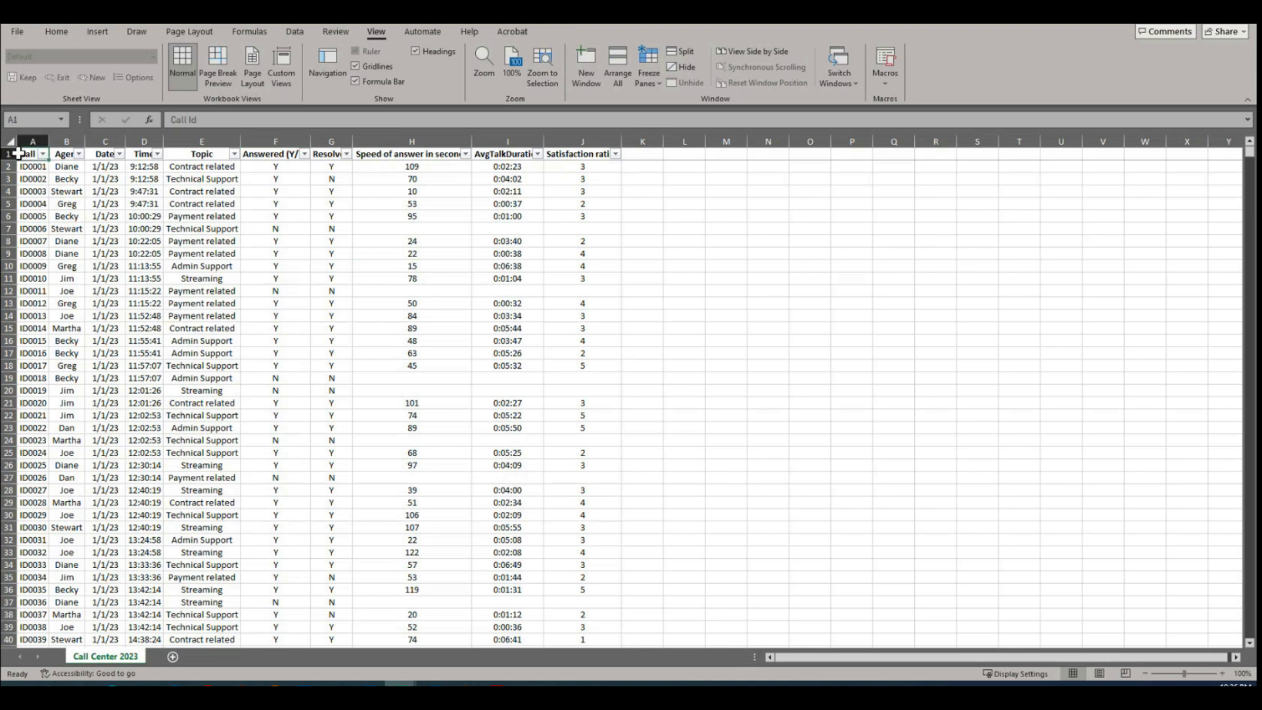
{"action": "left_click", "coordinate": [634, 169]}
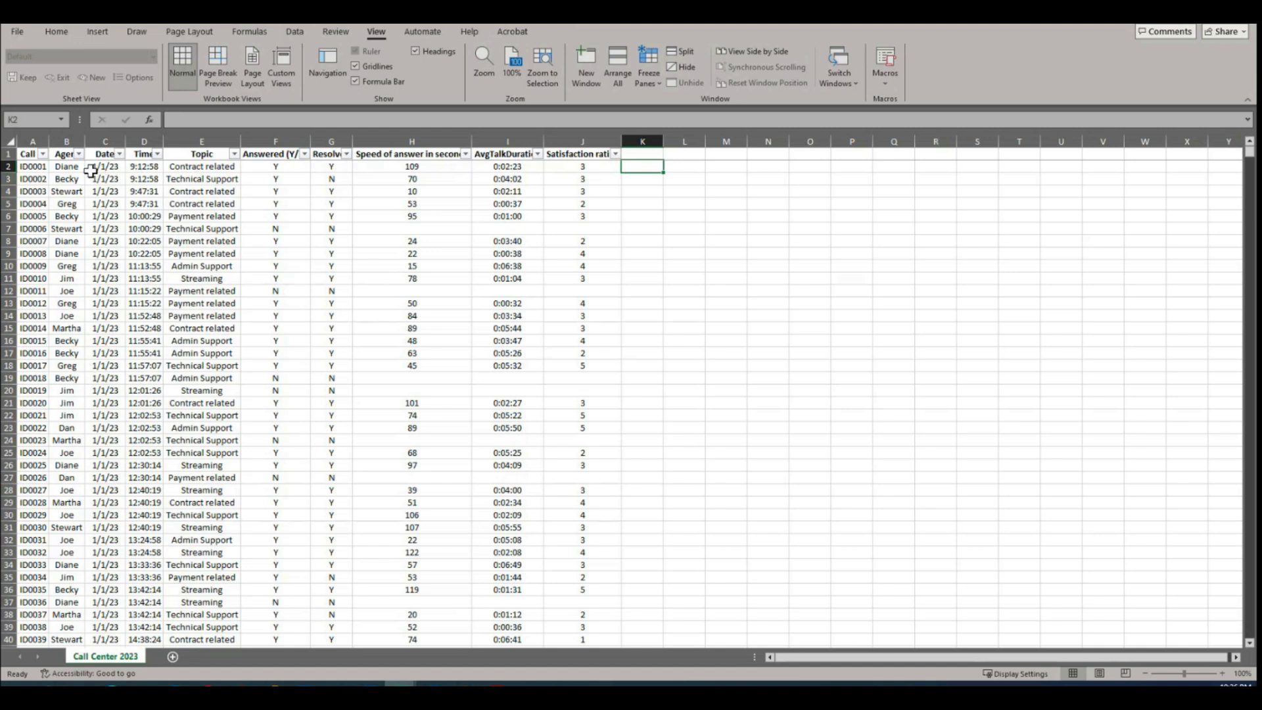
{"action": "left_click_drag", "start_coordinate": [26, 153], "coordinate": [605, 155]}
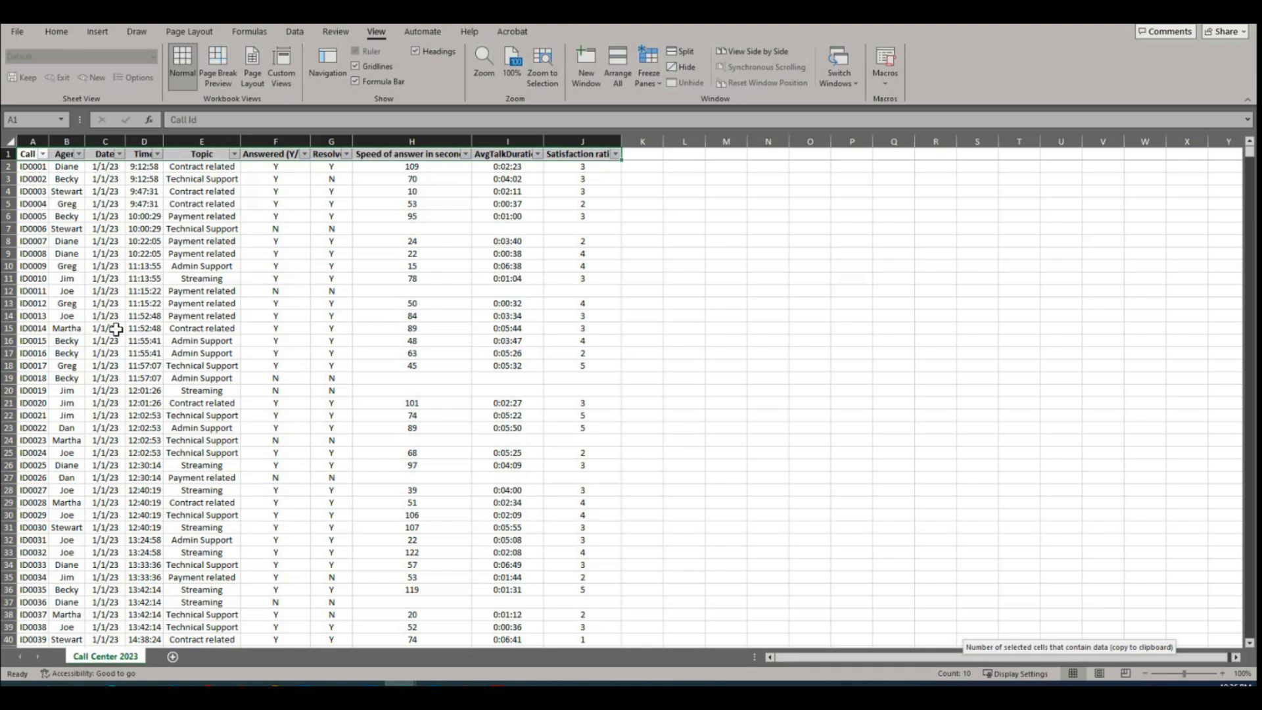
{"action": "left_click", "coordinate": [28, 153]}
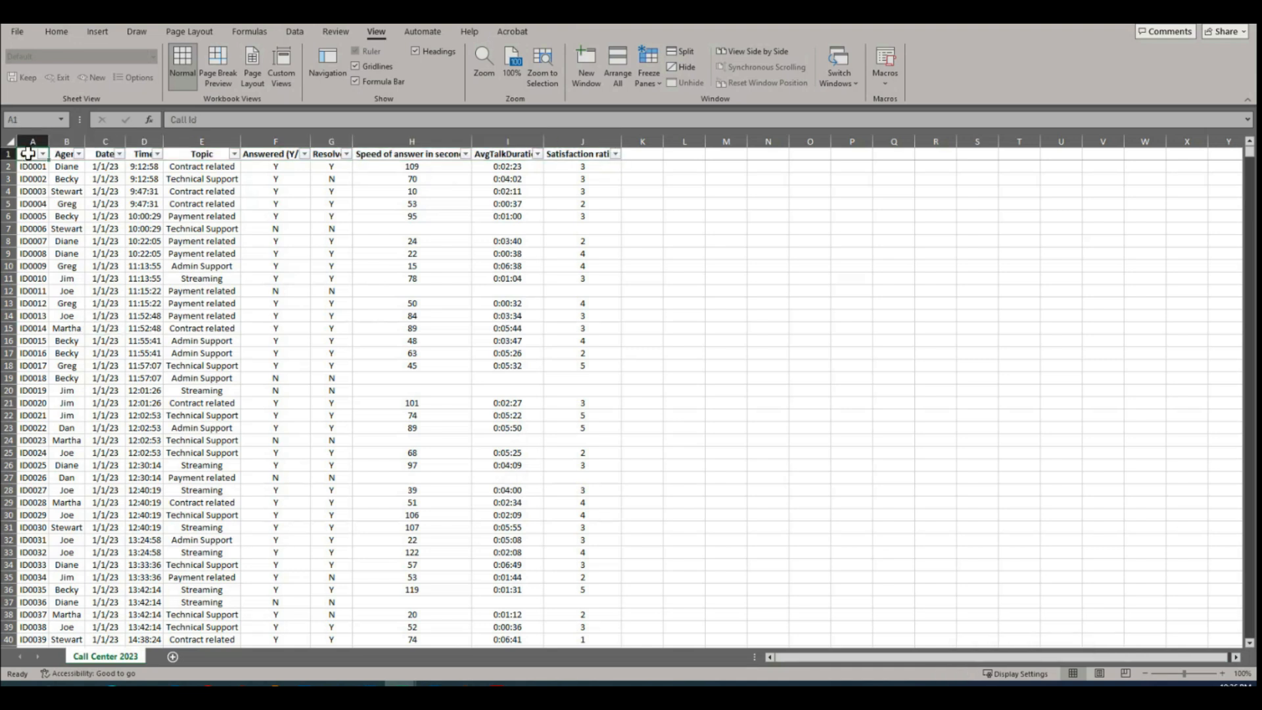
{"action": "key", "text": "ctrl+shift+Right"}
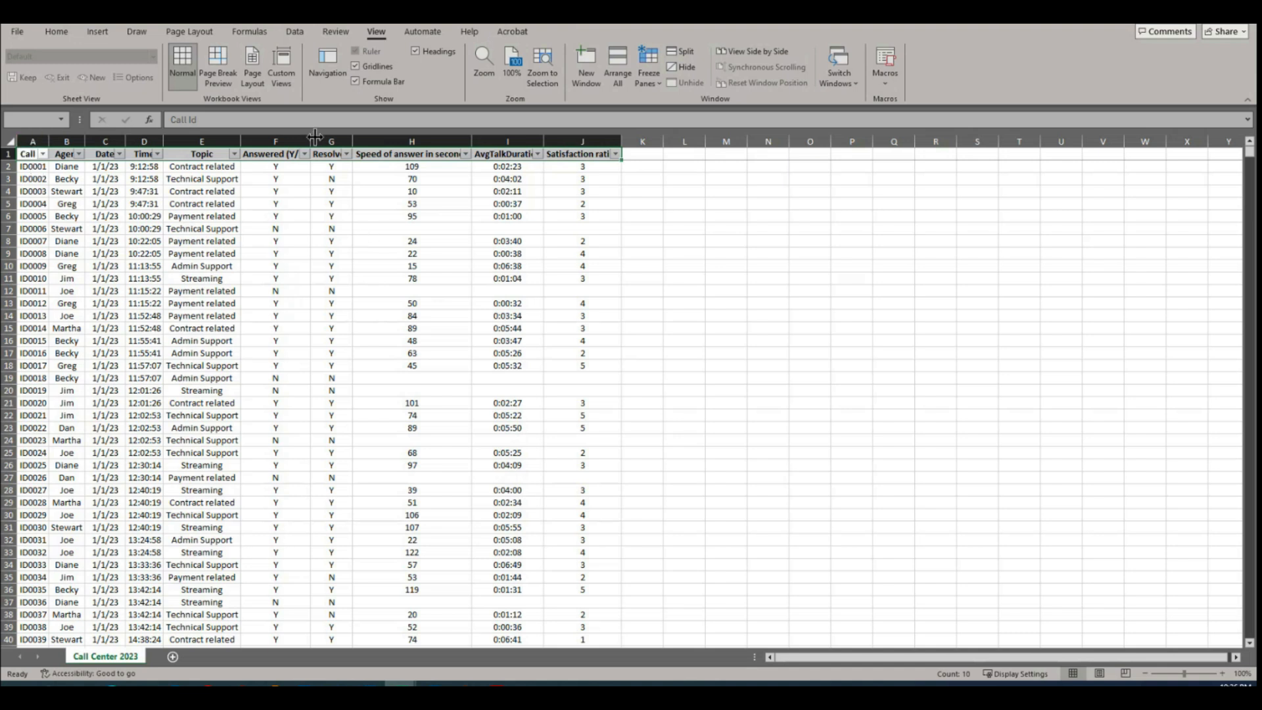
Step: Select the Call Id column down to its last record to count the rows, and inspect the final call IDs
{"action": "left_click", "coordinate": [26, 154]}
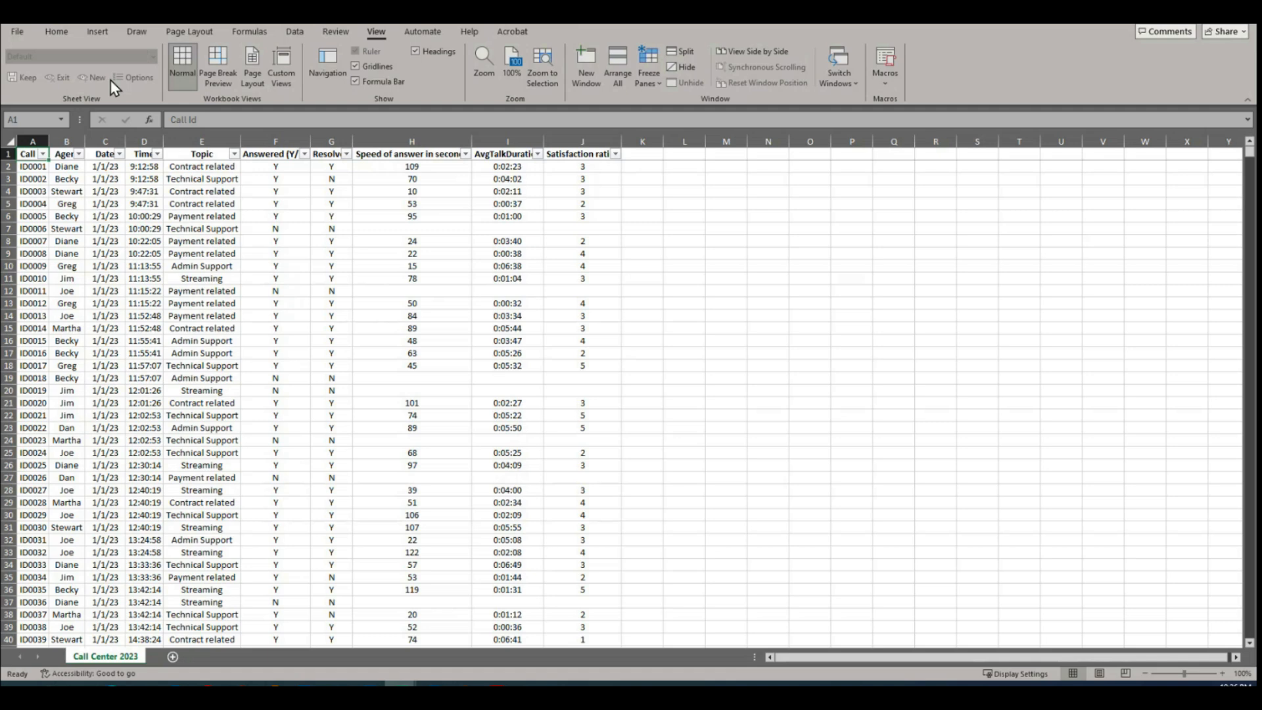
{"action": "key", "text": "ctrl+shift+Down"}
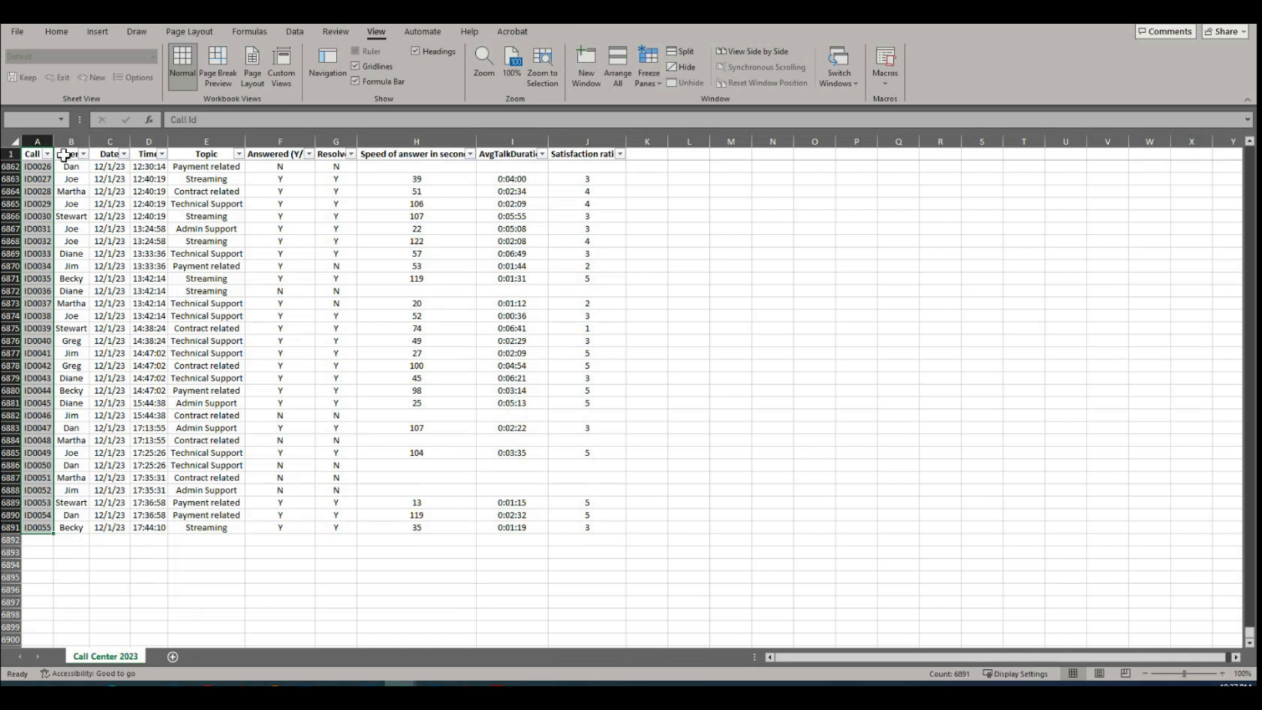
{"action": "left_click", "coordinate": [33, 155]}
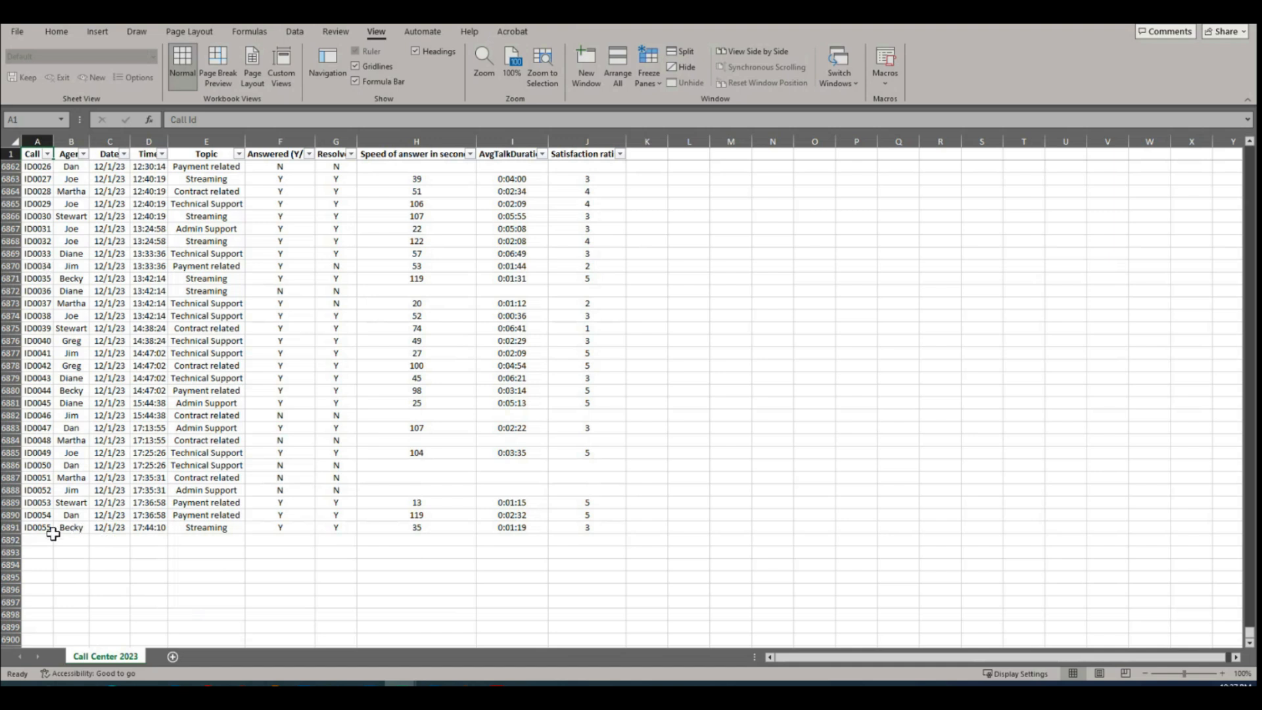
{"action": "left_click_drag", "start_coordinate": [41, 532], "coordinate": [46, 230]}
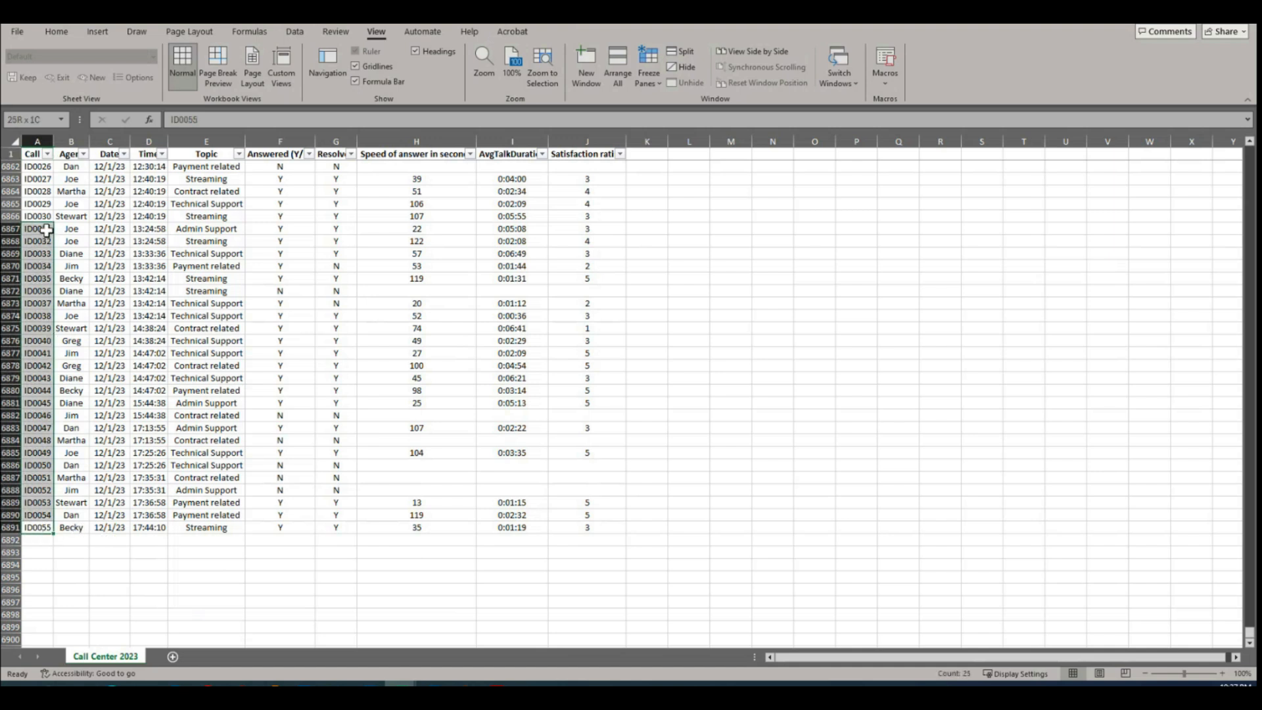
{"action": "left_click", "coordinate": [86, 293]}
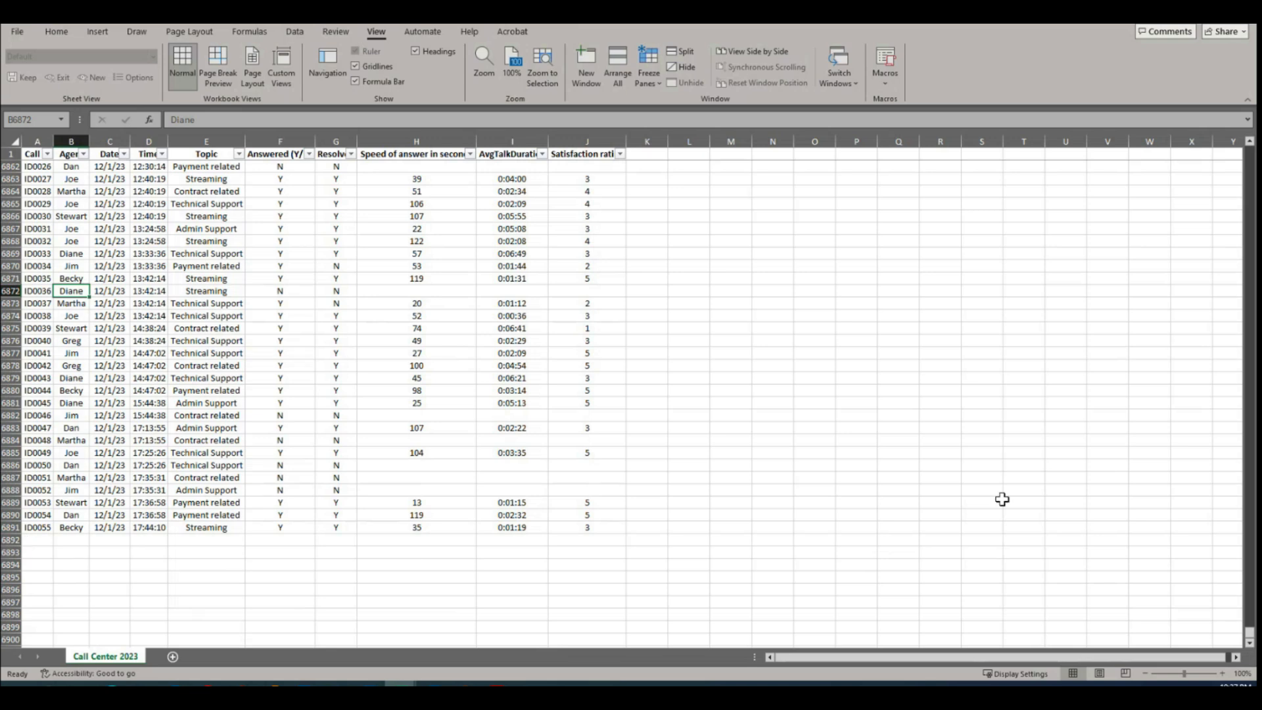
Step: Widen the Call Id, Agent and Time columns so their headings fit beside the filter arrows
{"action": "left_click_drag", "start_coordinate": [1249, 632], "coordinate": [1231, 131]}
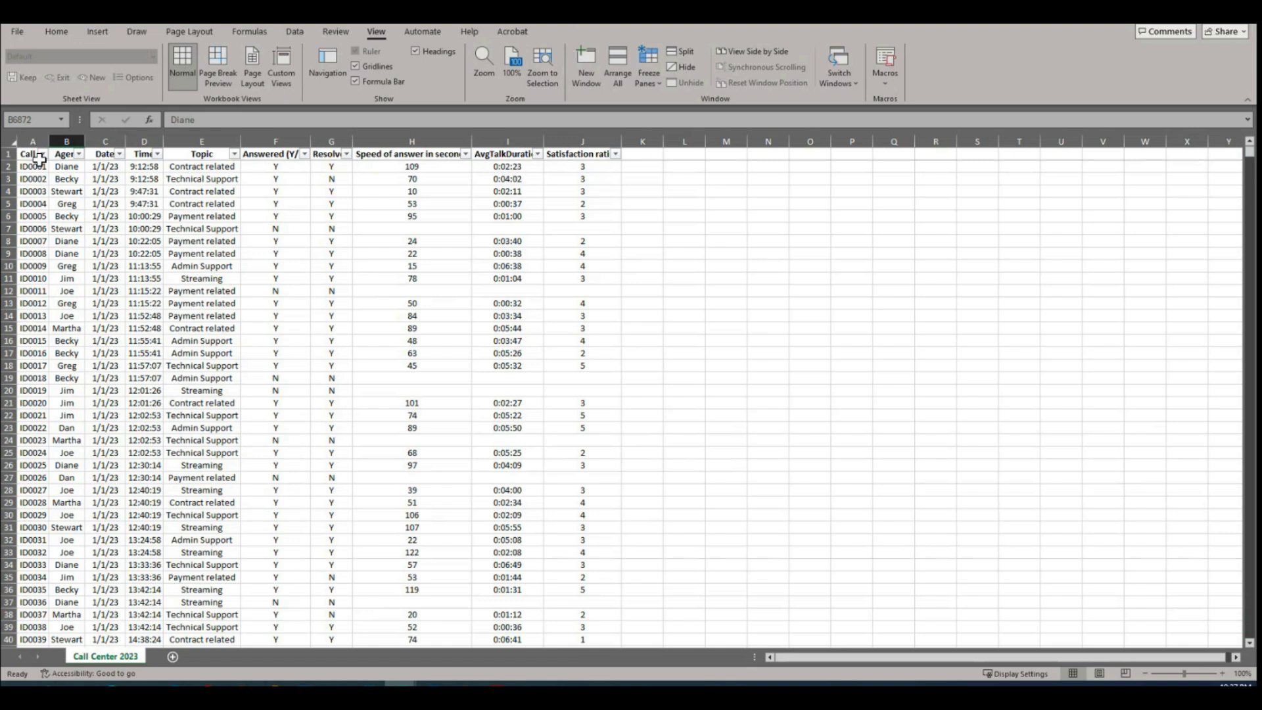
{"action": "double_click", "coordinate": [51, 140]}
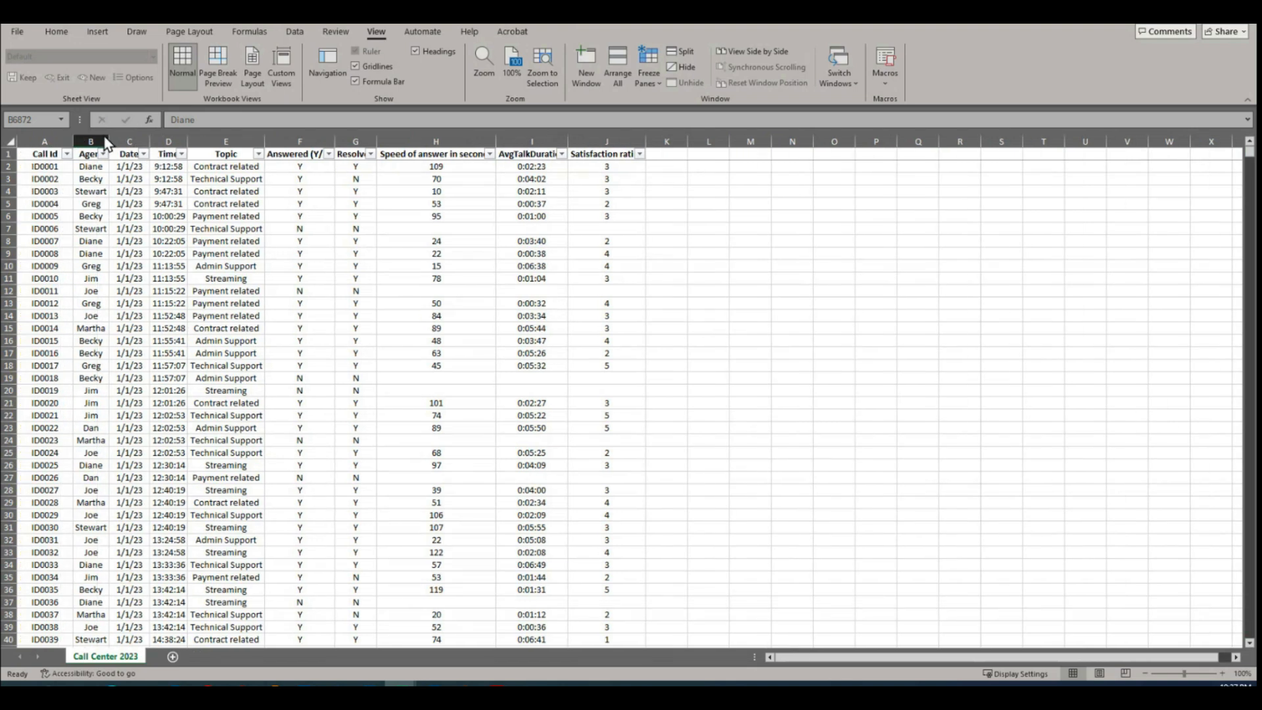
{"action": "left_click_drag", "start_coordinate": [110, 139], "coordinate": [133, 136]}
{"action": "left_click_drag", "start_coordinate": [213, 141], "coordinate": [226, 141]}
Step: Review the list of agents in the Agent column's filter, keeping all of them selected
{"action": "left_click", "coordinate": [35, 156]}
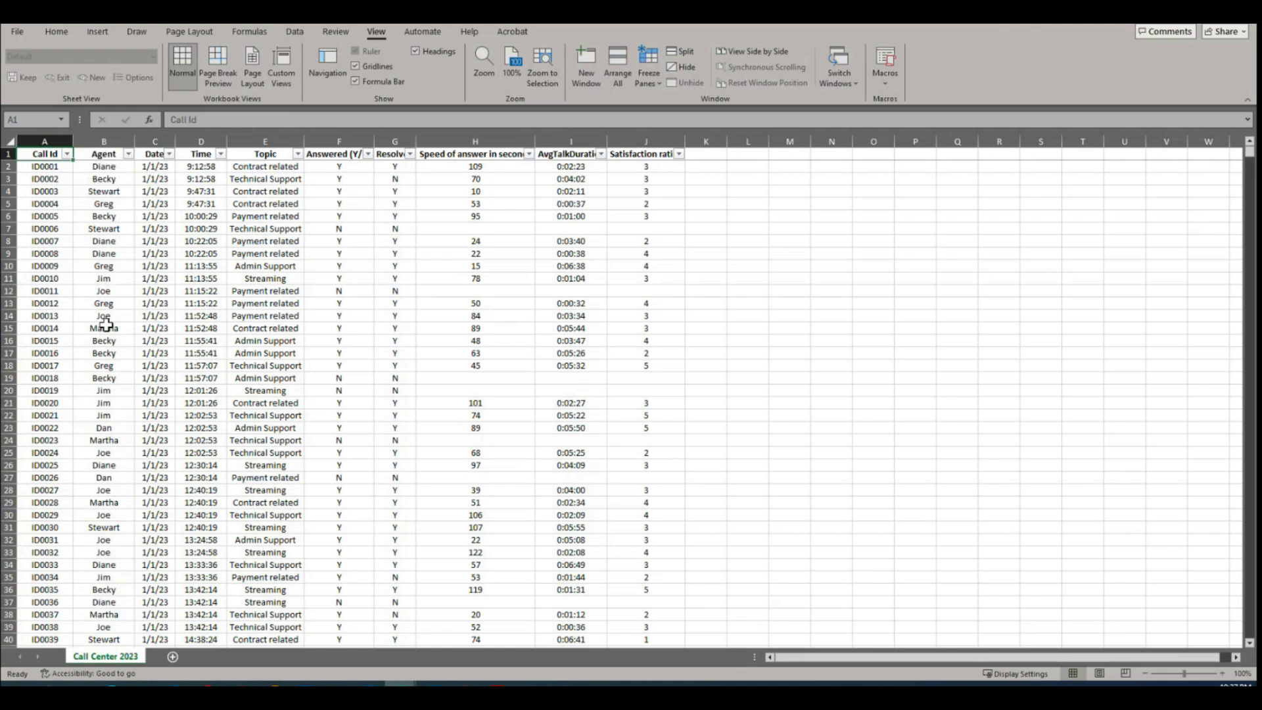
{"action": "left_click", "coordinate": [129, 155]}
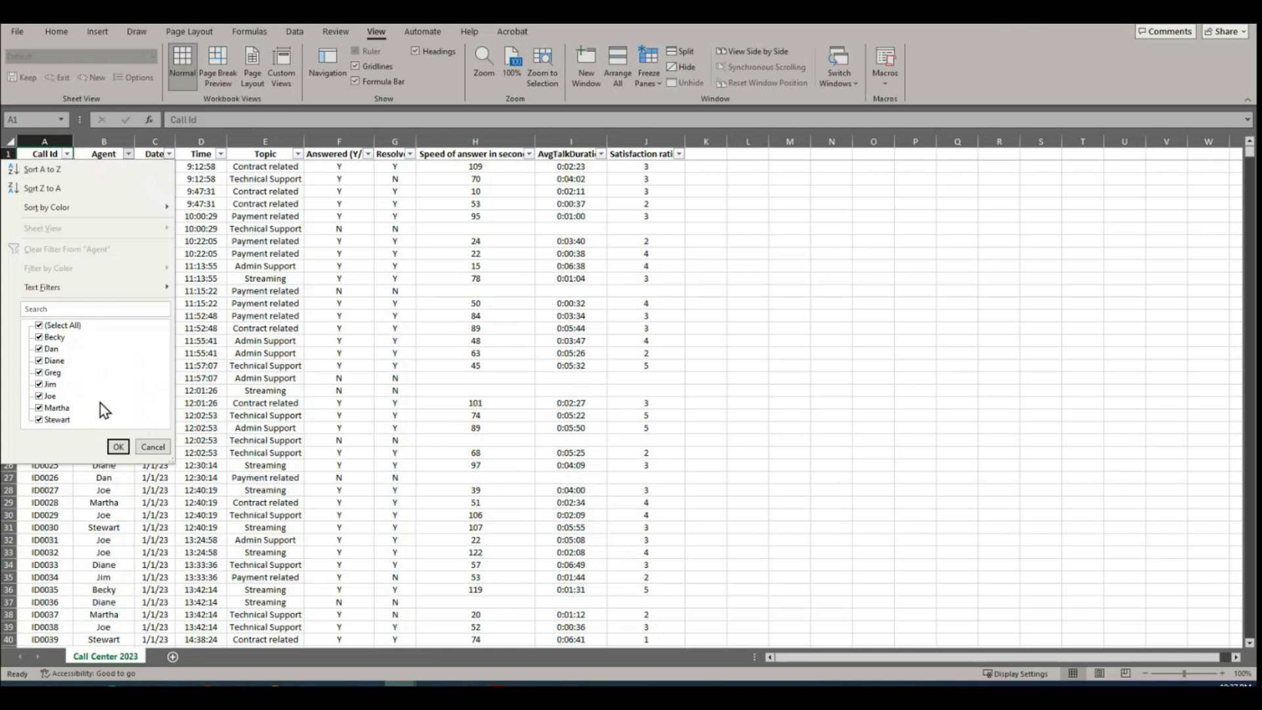
{"action": "left_click", "coordinate": [117, 447]}
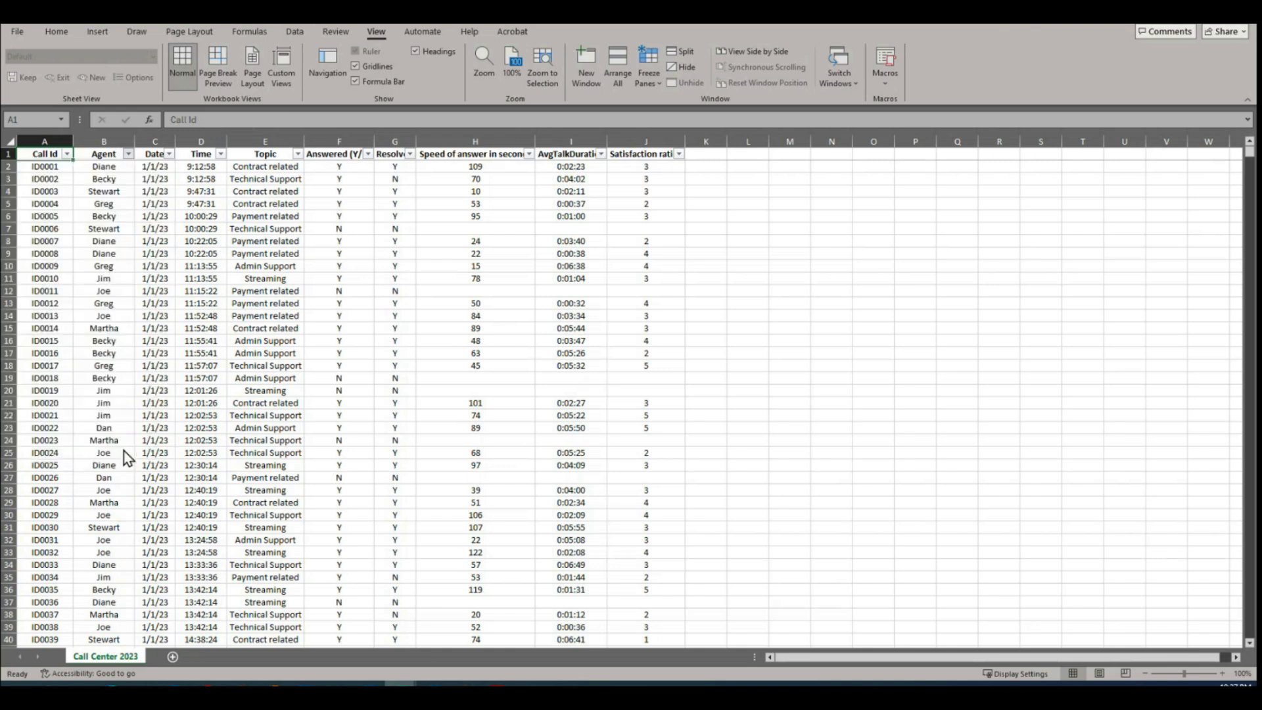
Step: Examine the Call Id and Agent columns in the opening rows, selecting the ID and agent pairs in rows 10 and 16
{"action": "left_click", "coordinate": [45, 170]}
{"action": "left_click", "coordinate": [107, 180]}
{"action": "left_click", "coordinate": [84, 224]}
{"action": "left_click", "coordinate": [28, 241]}
{"action": "left_click", "coordinate": [69, 278]}
{"action": "left_click", "coordinate": [140, 303]}
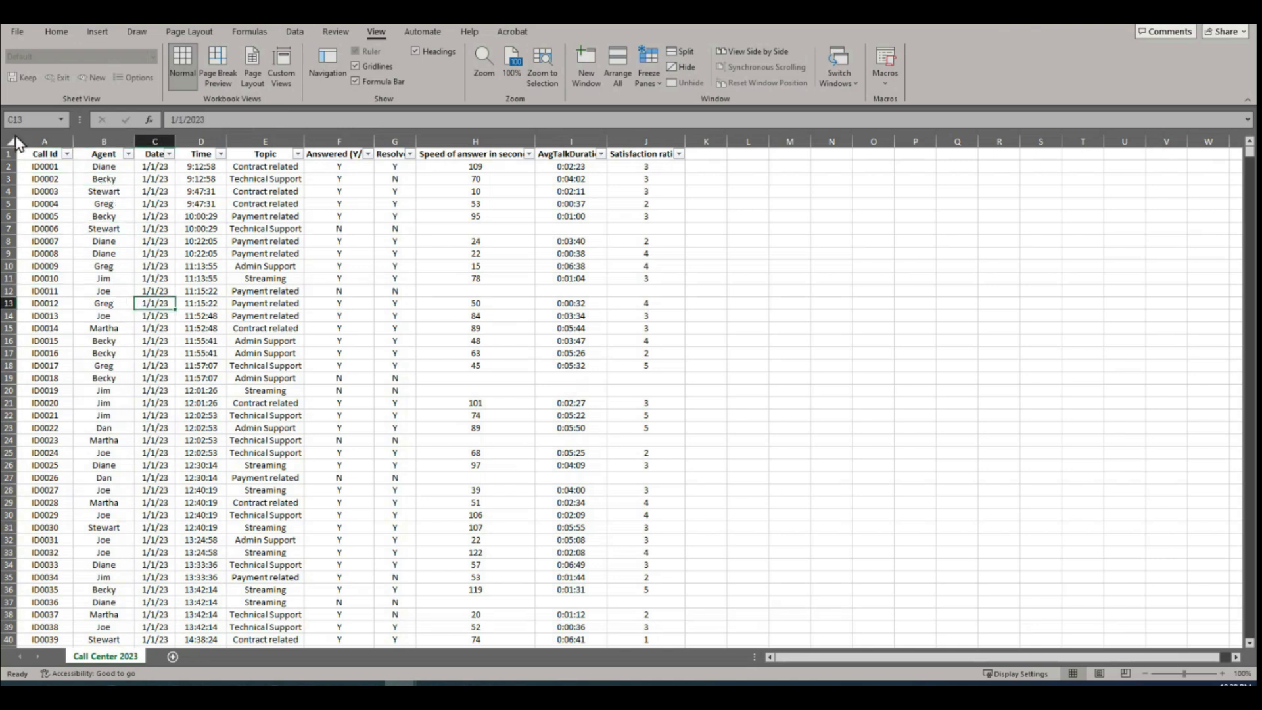
{"action": "left_click_drag", "start_coordinate": [45, 266], "coordinate": [98, 266]}
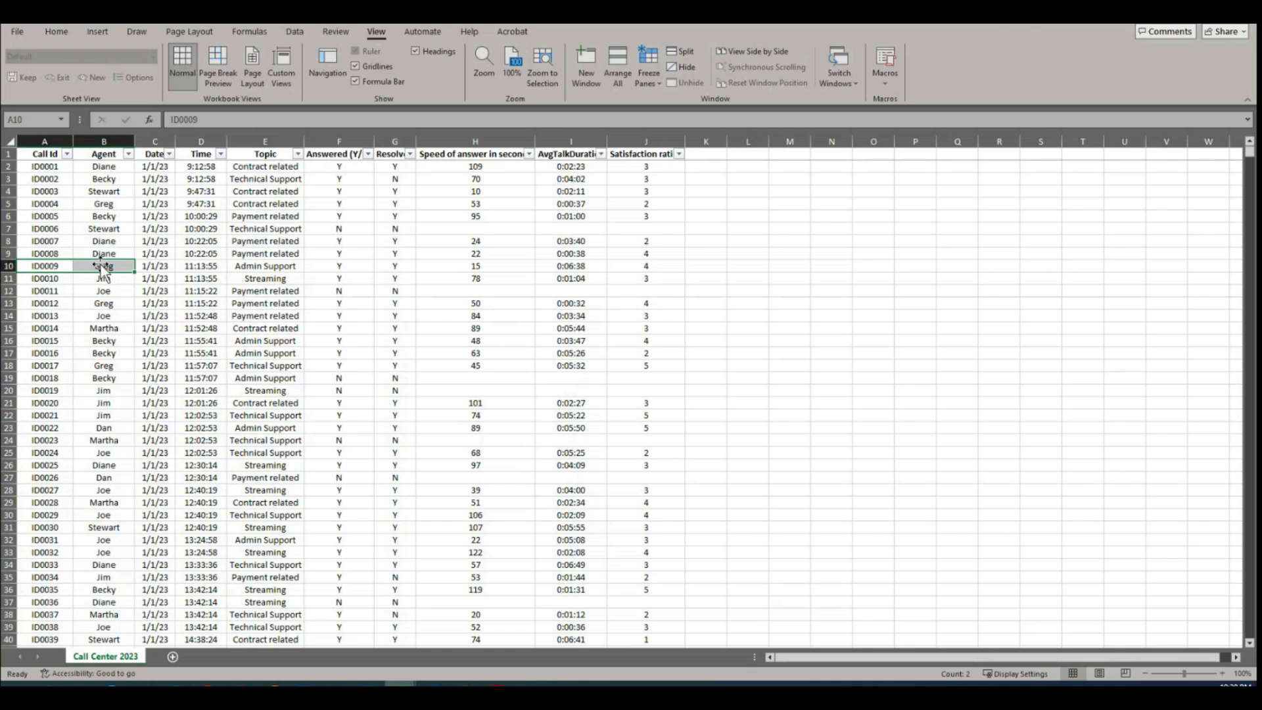
{"action": "left_click_drag", "start_coordinate": [52, 341], "coordinate": [92, 341]}
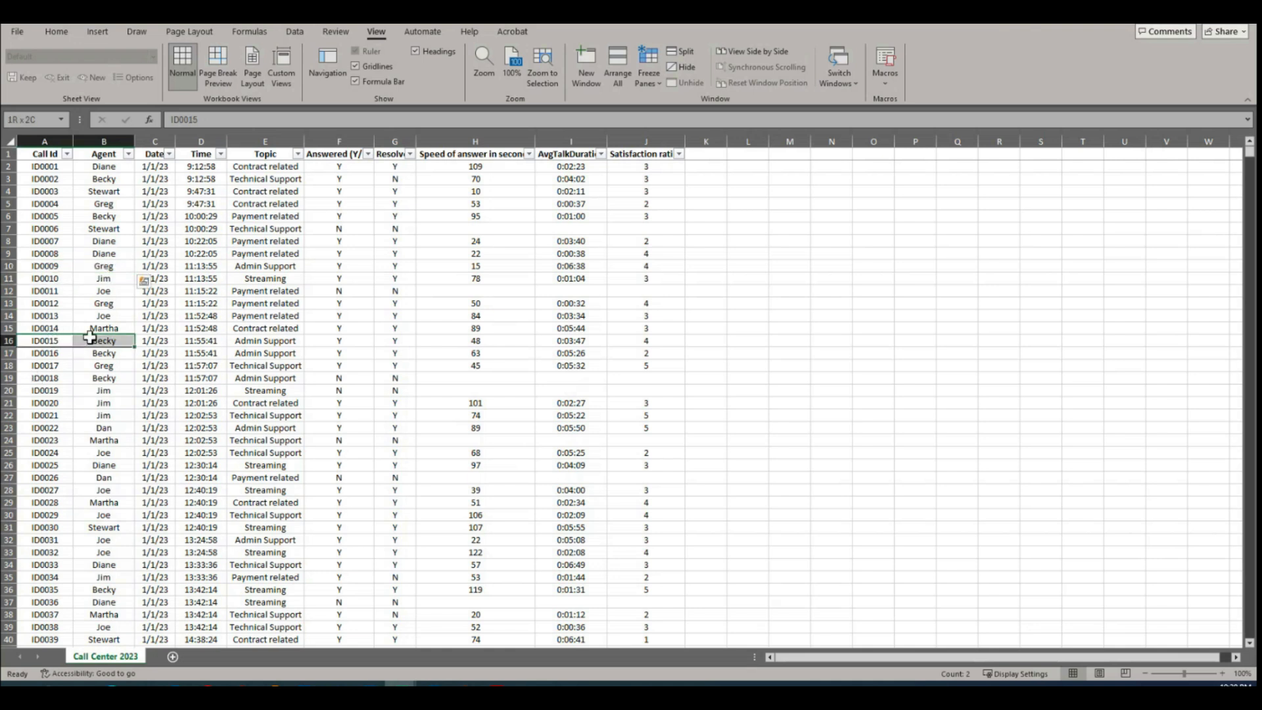
Step: Review the 2023 months and days listed in the Date column's filter, keeping every date selected
{"action": "left_click", "coordinate": [159, 192]}
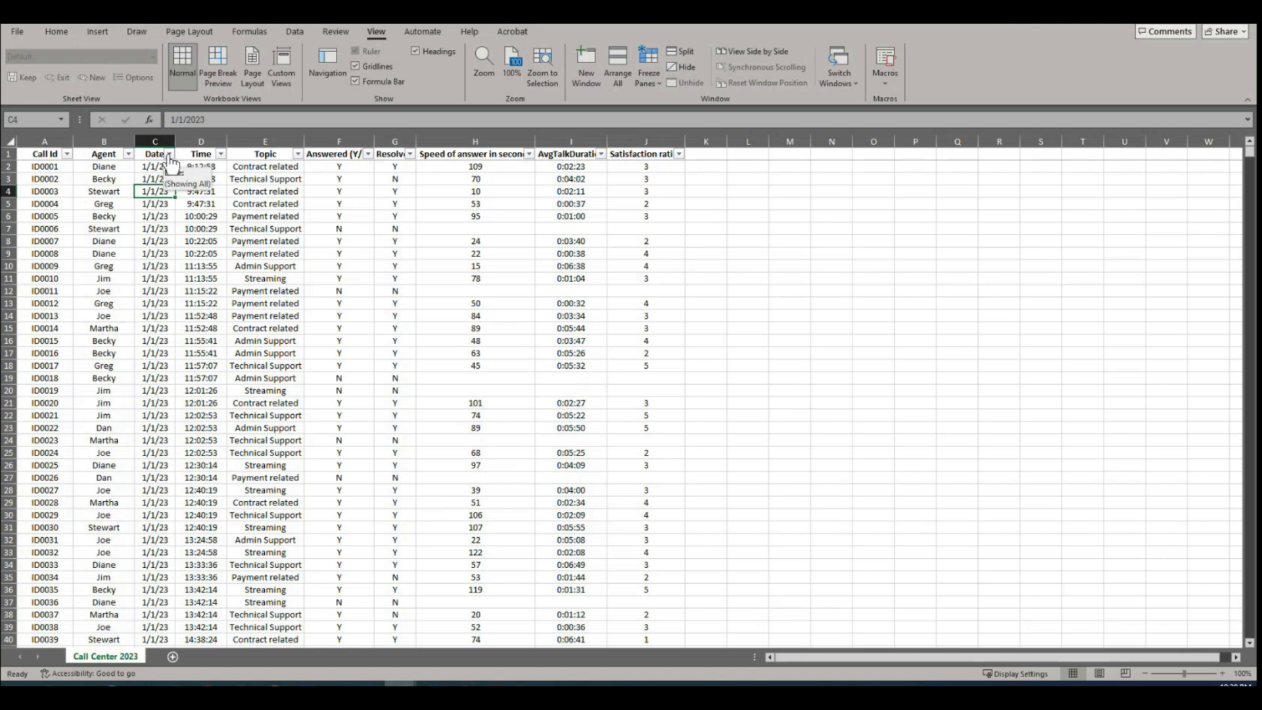
{"action": "left_click", "coordinate": [168, 154]}
{"action": "left_click", "coordinate": [290, 266]}
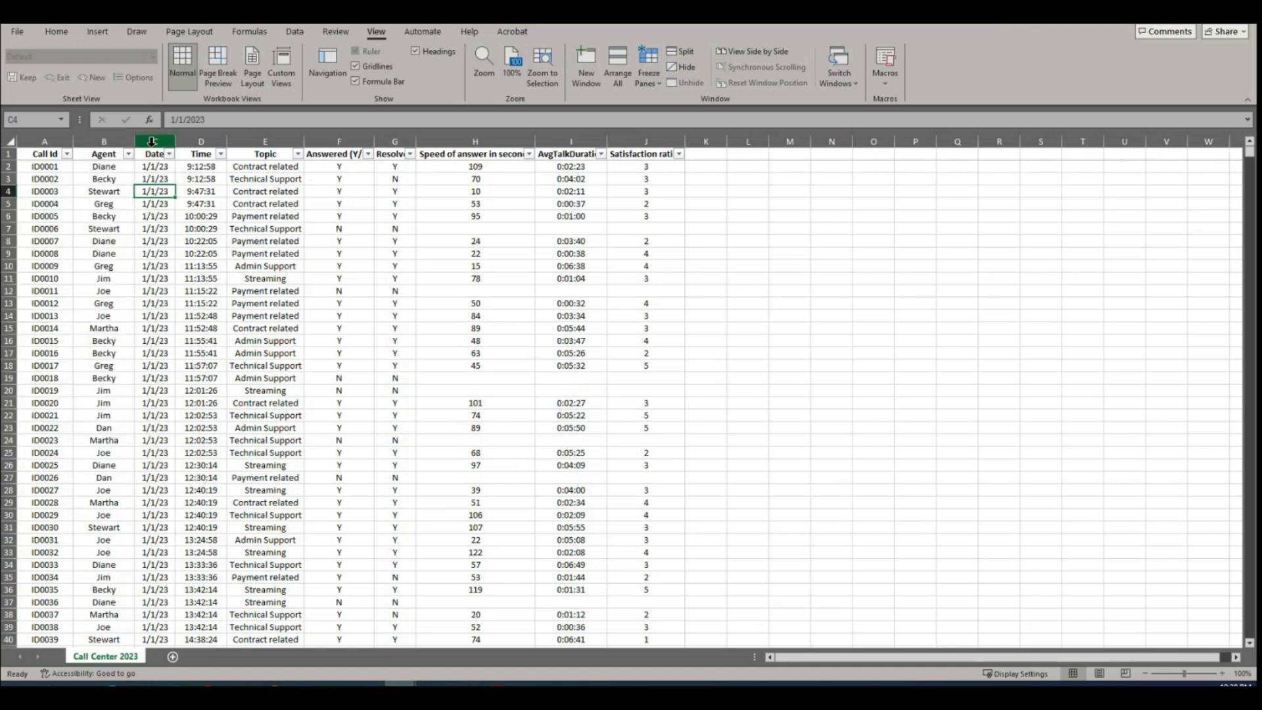
{"action": "left_click", "coordinate": [169, 154]}
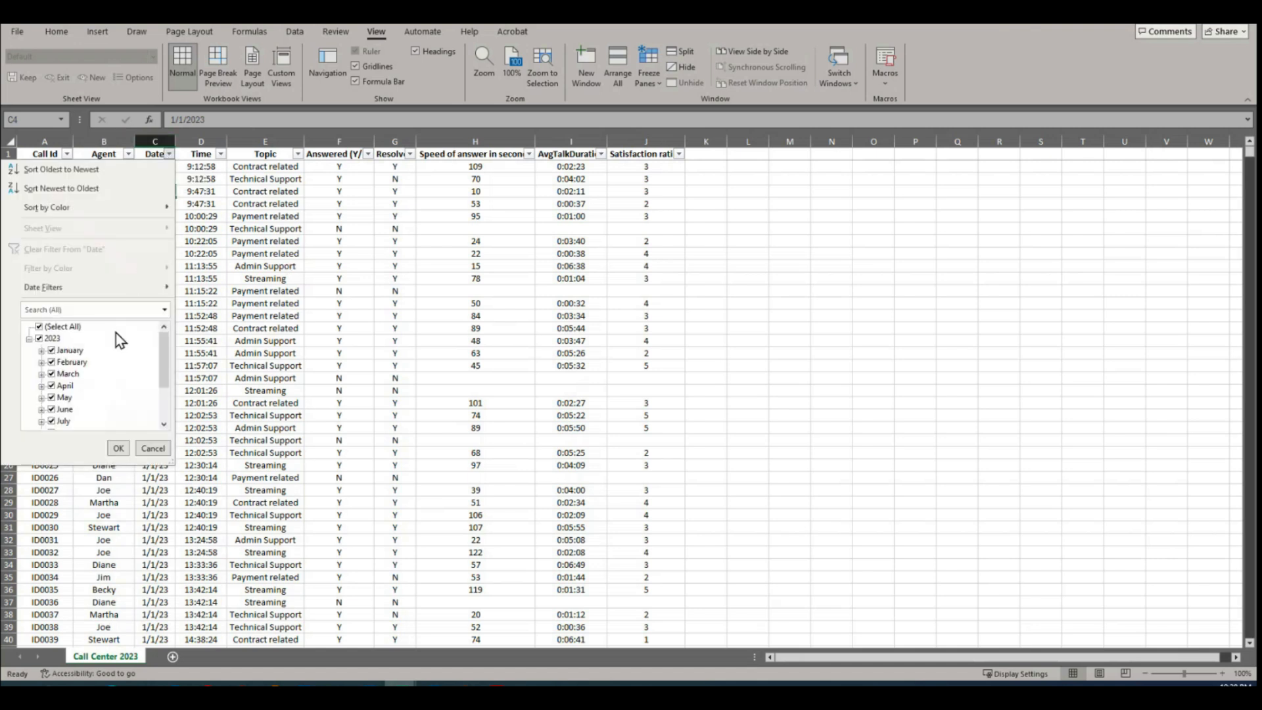
{"action": "left_click", "coordinate": [41, 350]}
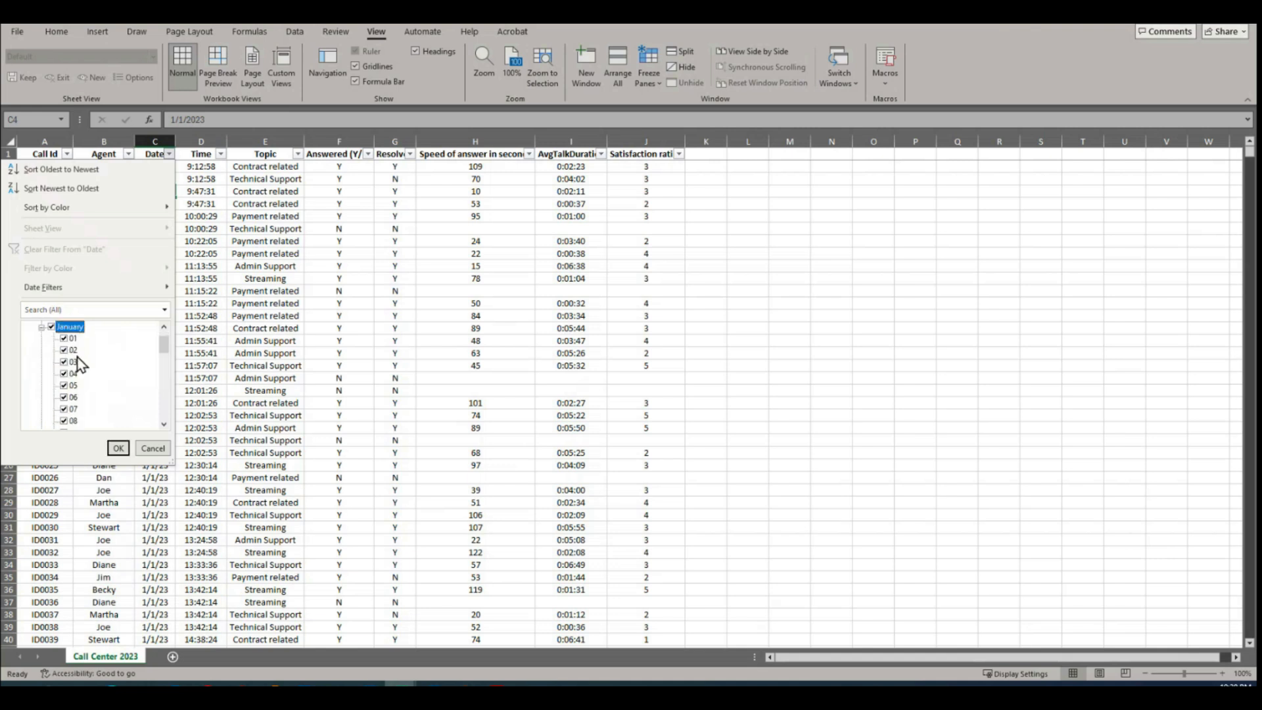
{"action": "left_click", "coordinate": [52, 327]}
{"action": "left_click", "coordinate": [51, 326]}
{"action": "left_click", "coordinate": [41, 327]}
{"action": "scroll", "coordinate": [164, 365], "scroll_direction": "down", "scroll_amount": 1}
{"action": "left_click", "coordinate": [41, 420]}
{"action": "scroll", "coordinate": [92, 395], "scroll_direction": "down", "scroll_amount": 8}
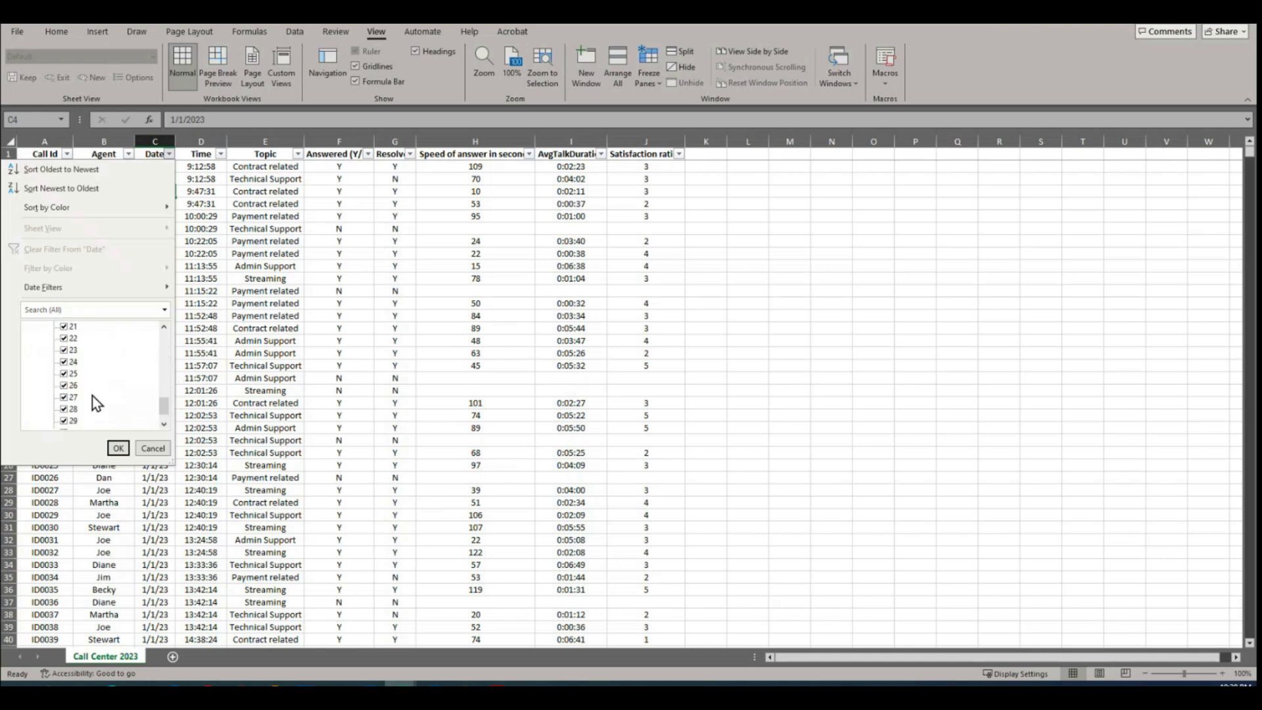
{"action": "left_click", "coordinate": [121, 451]}
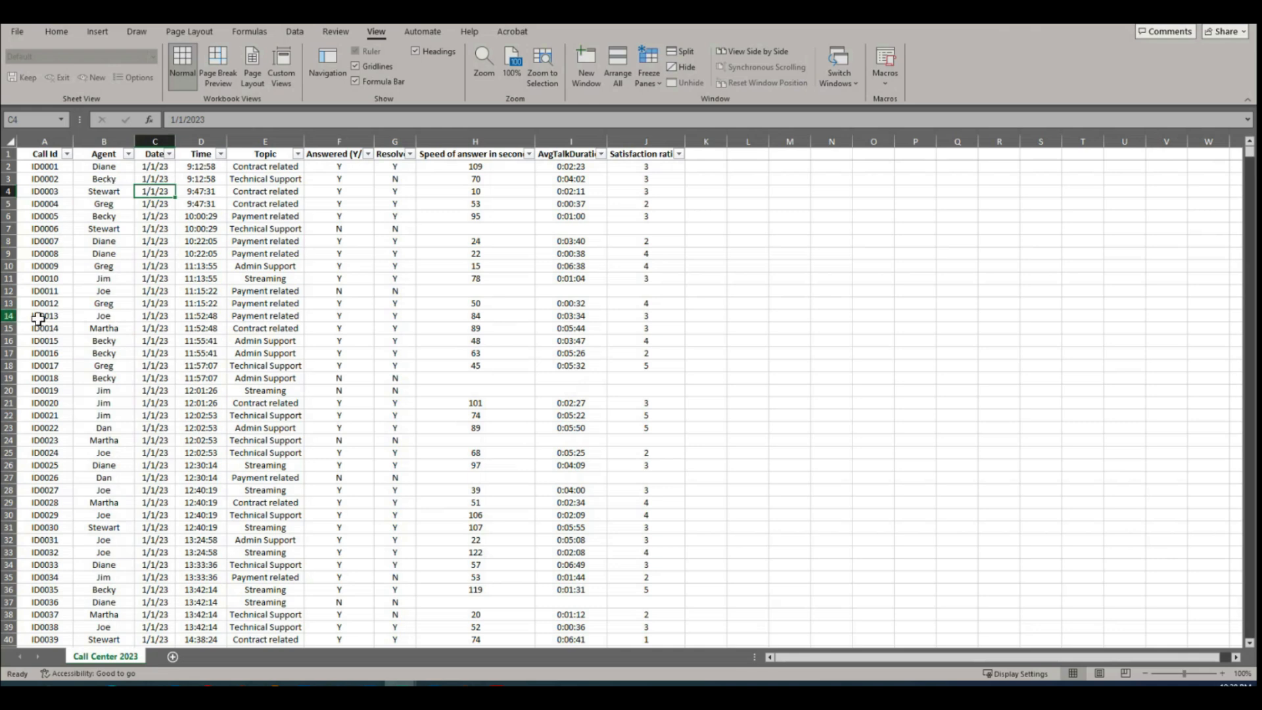
Step: Examine the Date and Time entries through the early January records, then return to the first record
{"action": "scroll", "coordinate": [85, 539], "scroll_direction": "down", "scroll_amount": 20}
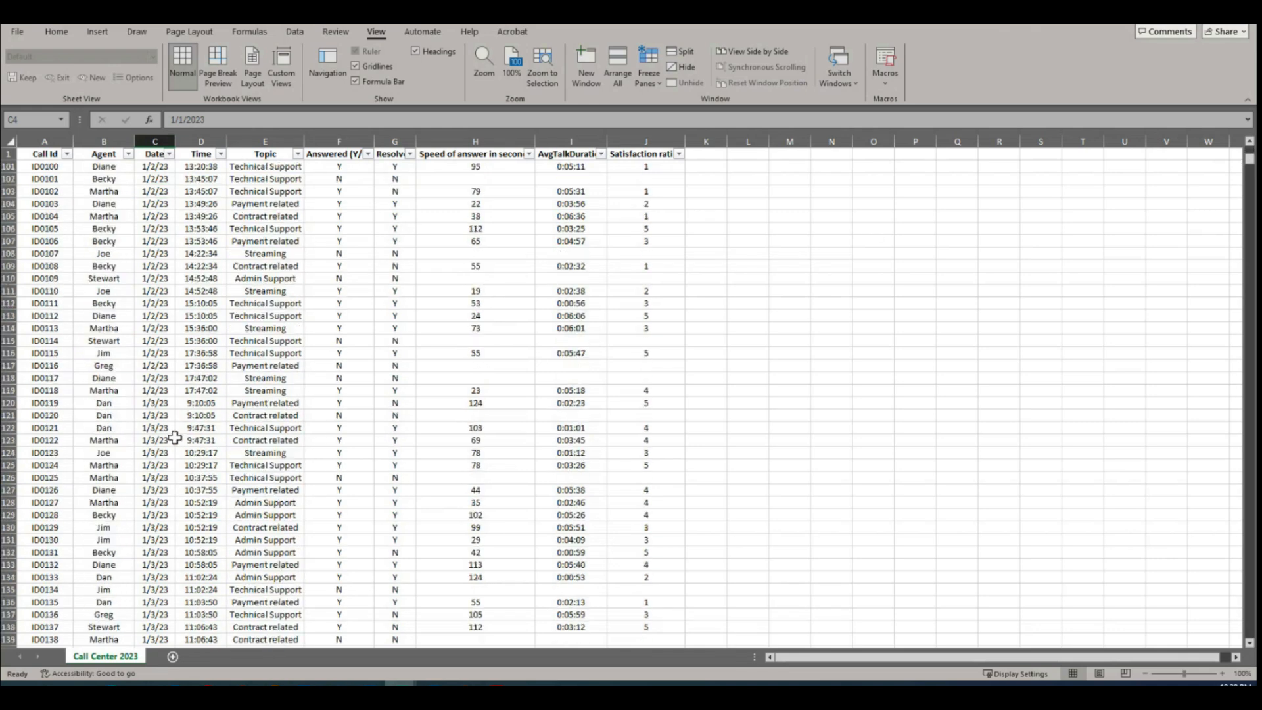
{"action": "scroll", "coordinate": [182, 494], "scroll_direction": "down", "scroll_amount": 17}
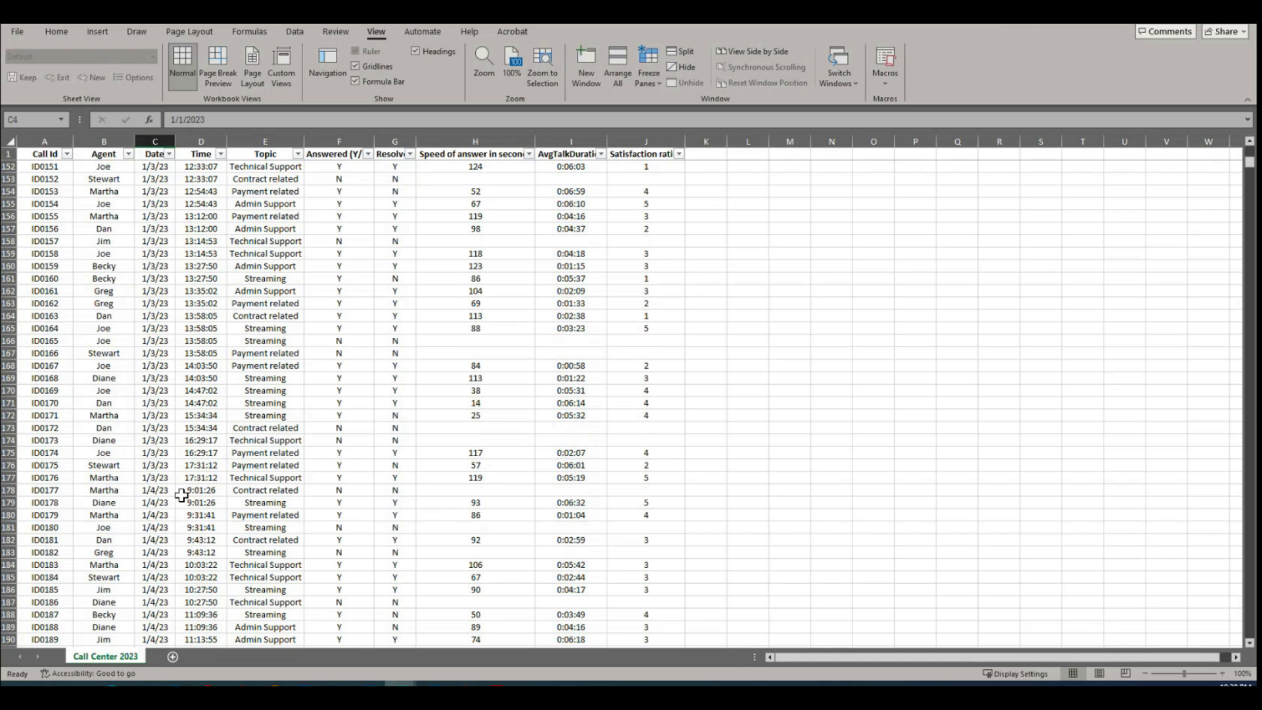
{"action": "left_click_drag", "start_coordinate": [153, 190], "coordinate": [125, 390]}
{"action": "left_click", "coordinate": [199, 339]}
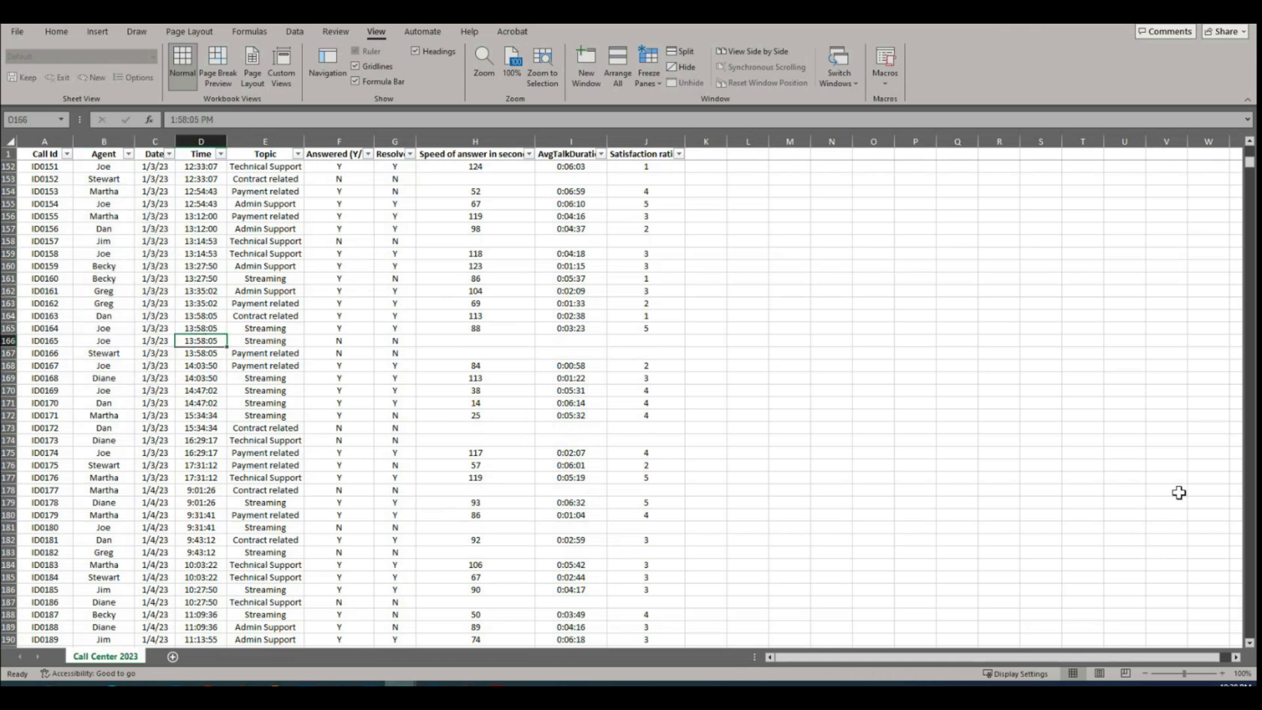
{"action": "scroll", "coordinate": [324, 348], "scroll_direction": "up", "scroll_amount": 20}
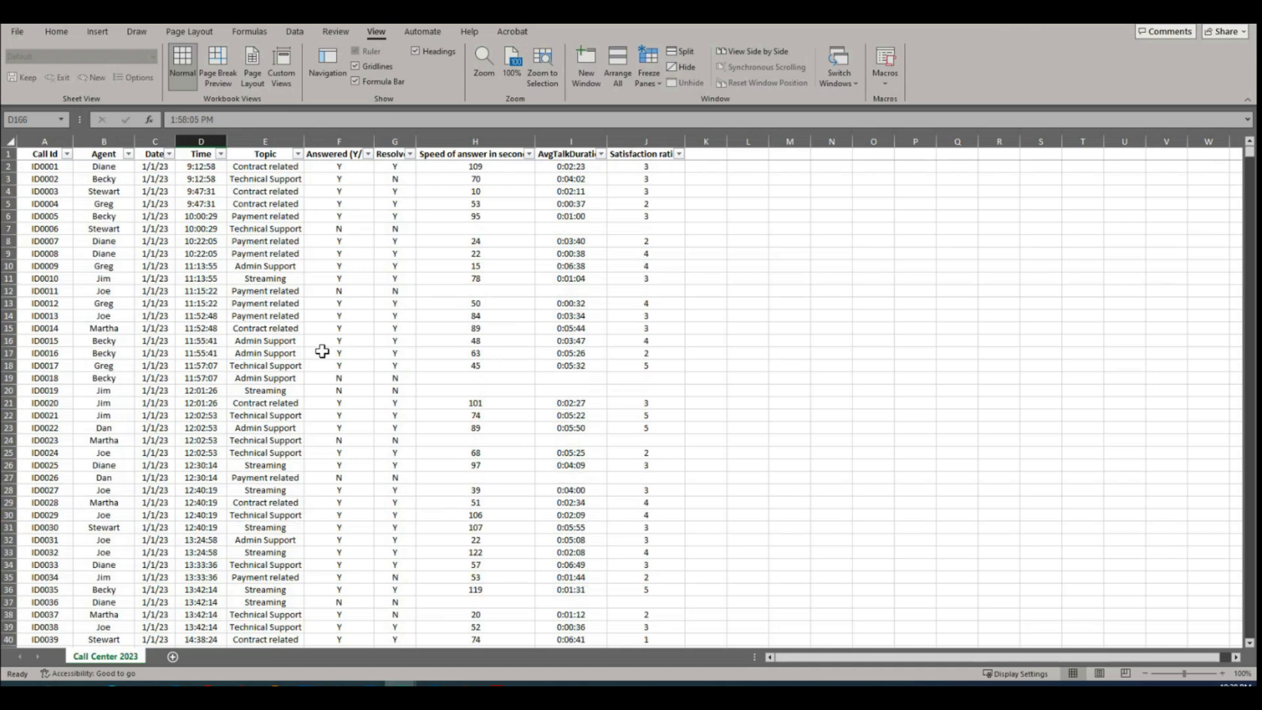
Step: Review the range of call times in the Time column's filter from earliest to latest, leaving it unfiltered
{"action": "left_click", "coordinate": [221, 154]}
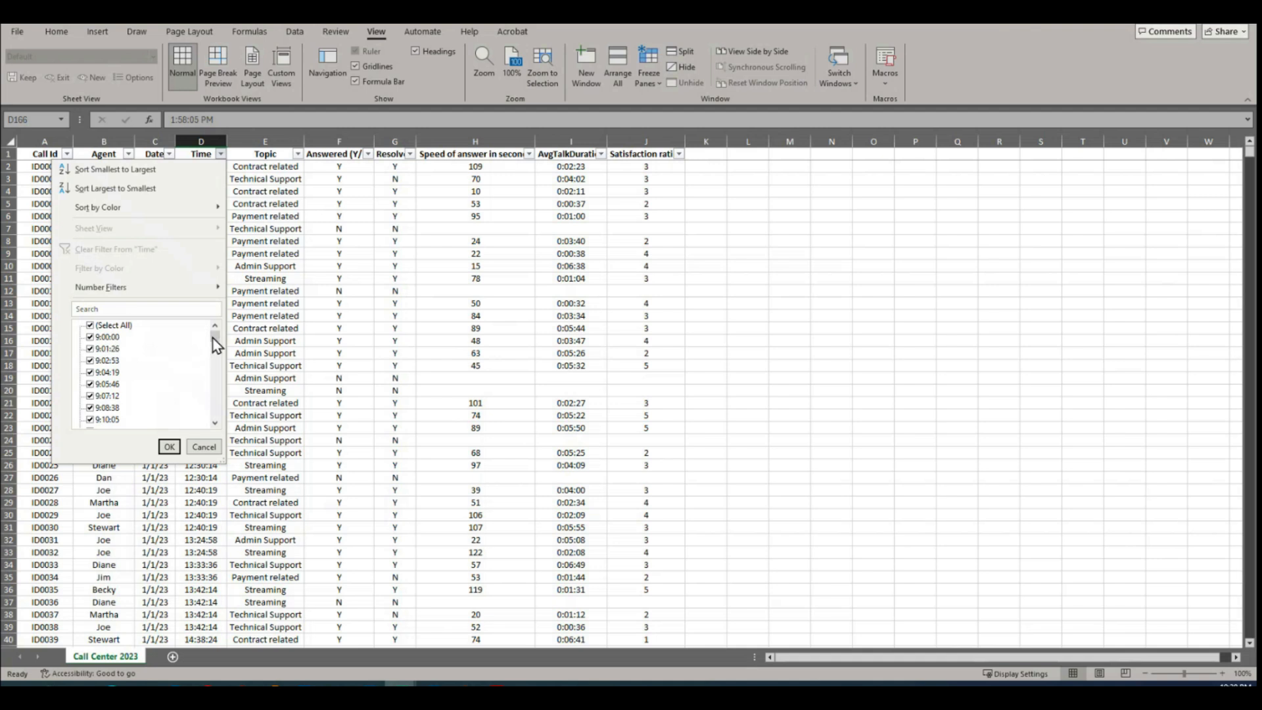
{"action": "left_click_drag", "start_coordinate": [216, 342], "coordinate": [215, 412]}
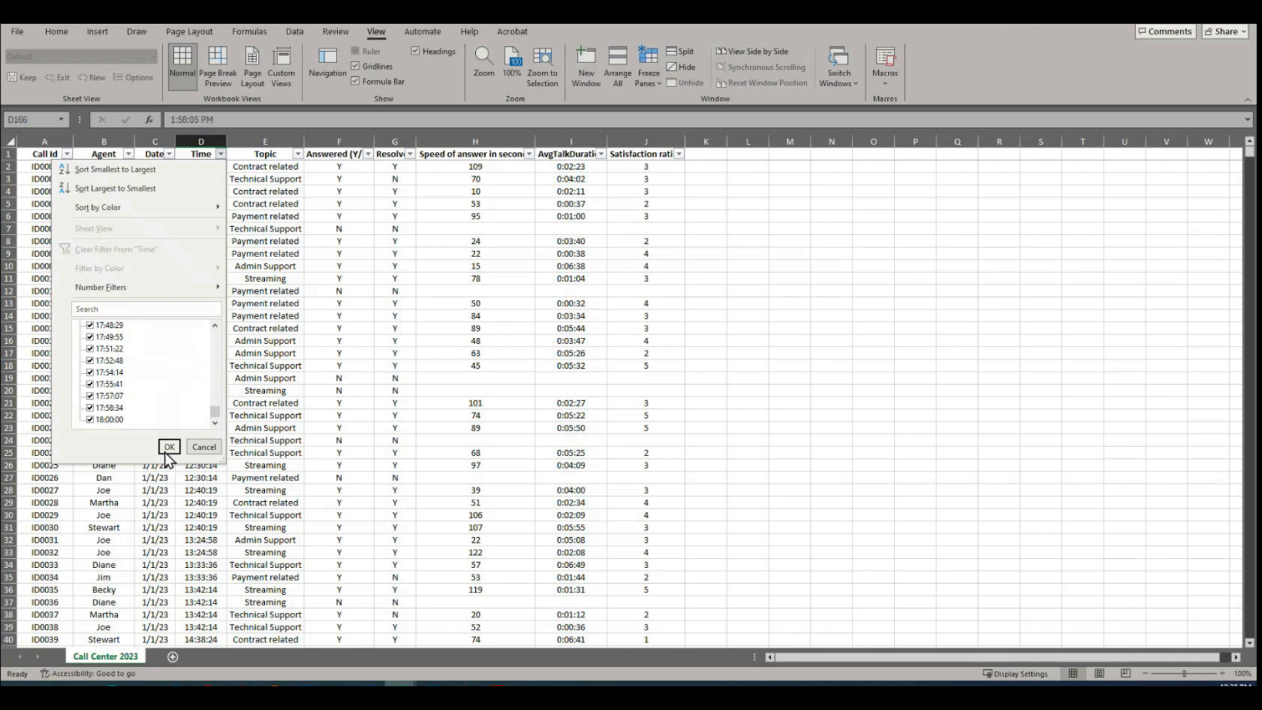
{"action": "left_click", "coordinate": [353, 417]}
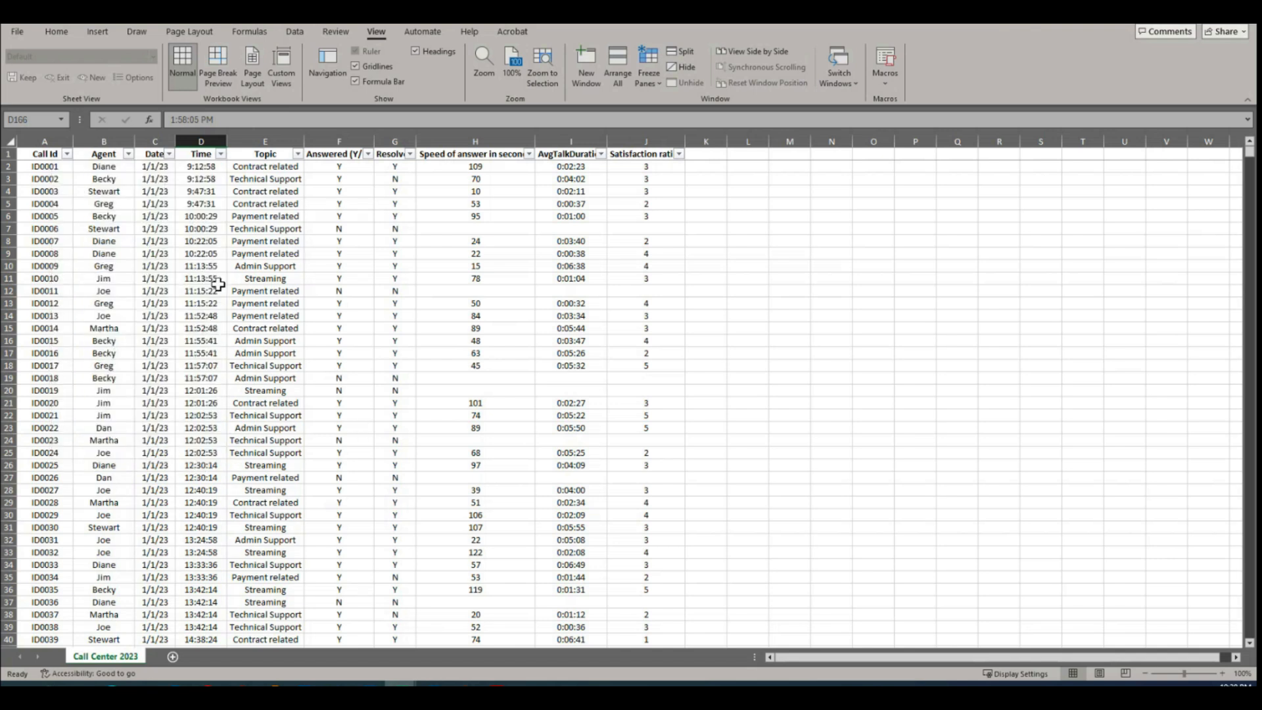
Step: Review the values in the Topic and Answered (Y/N) columns' filters, keeping all of them selected
{"action": "left_click", "coordinate": [297, 154]}
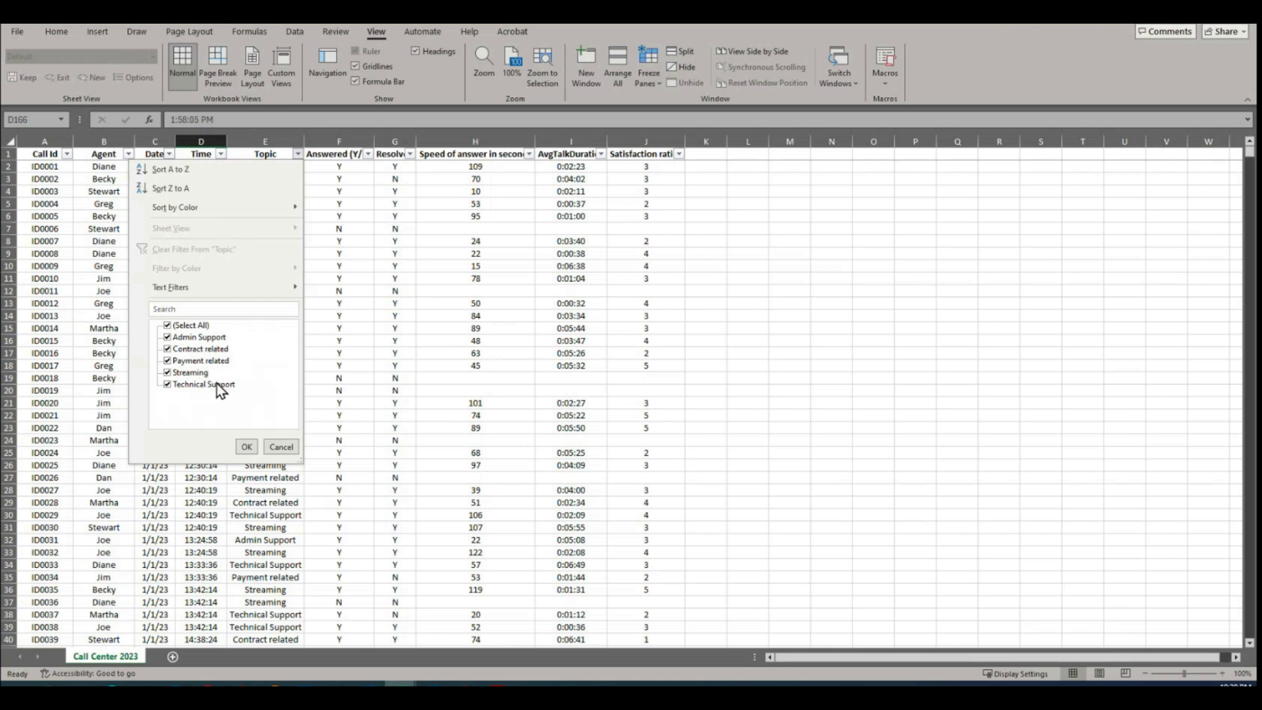
{"action": "left_click", "coordinate": [246, 447]}
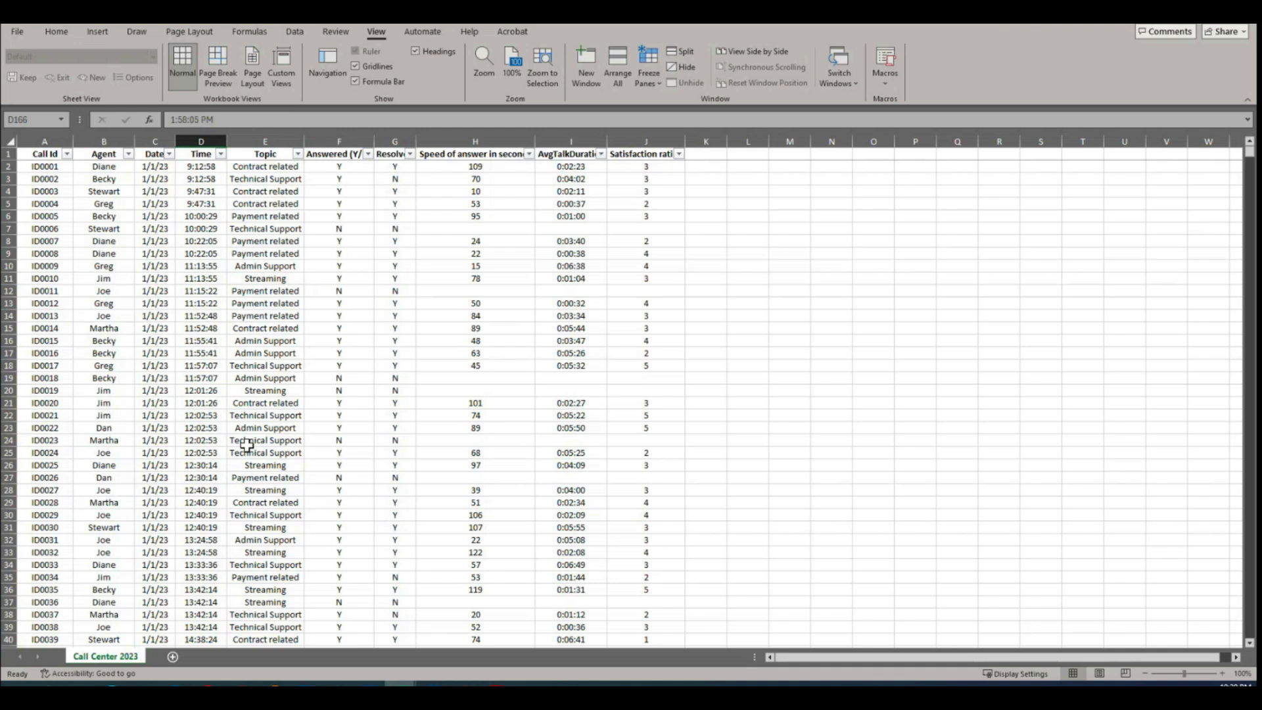
{"action": "left_click", "coordinate": [330, 159]}
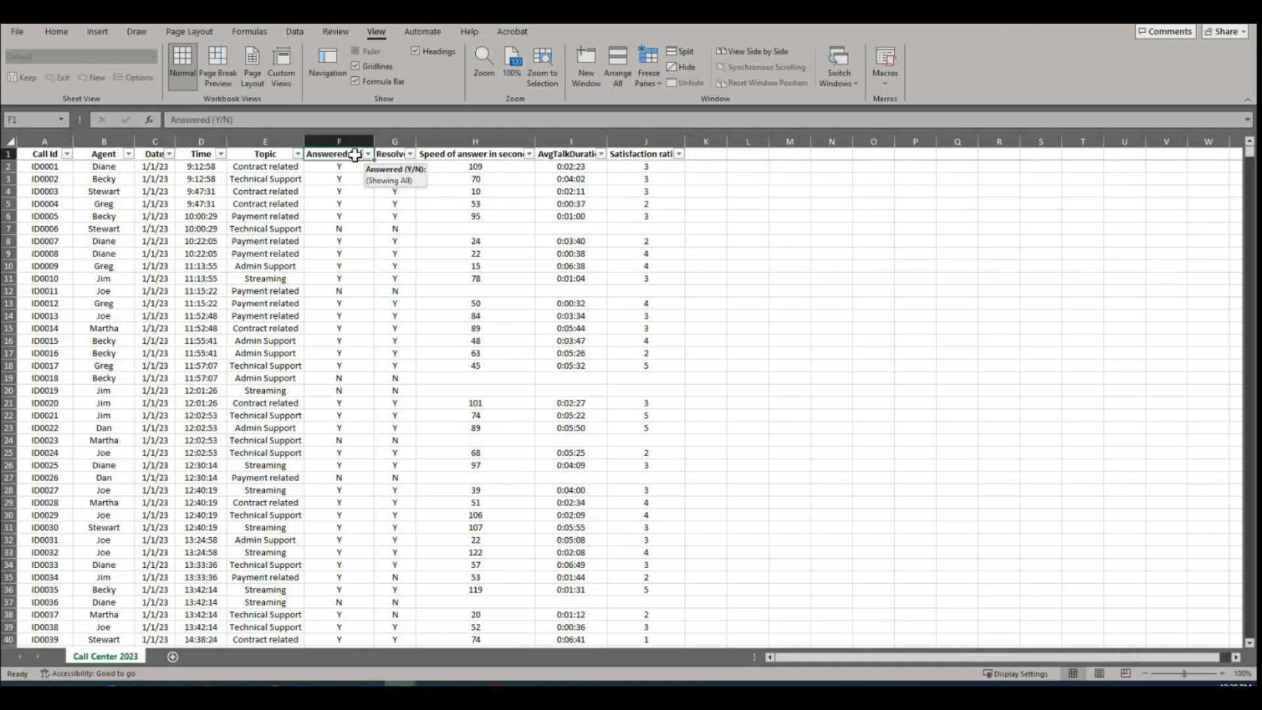
{"action": "left_click", "coordinate": [367, 155]}
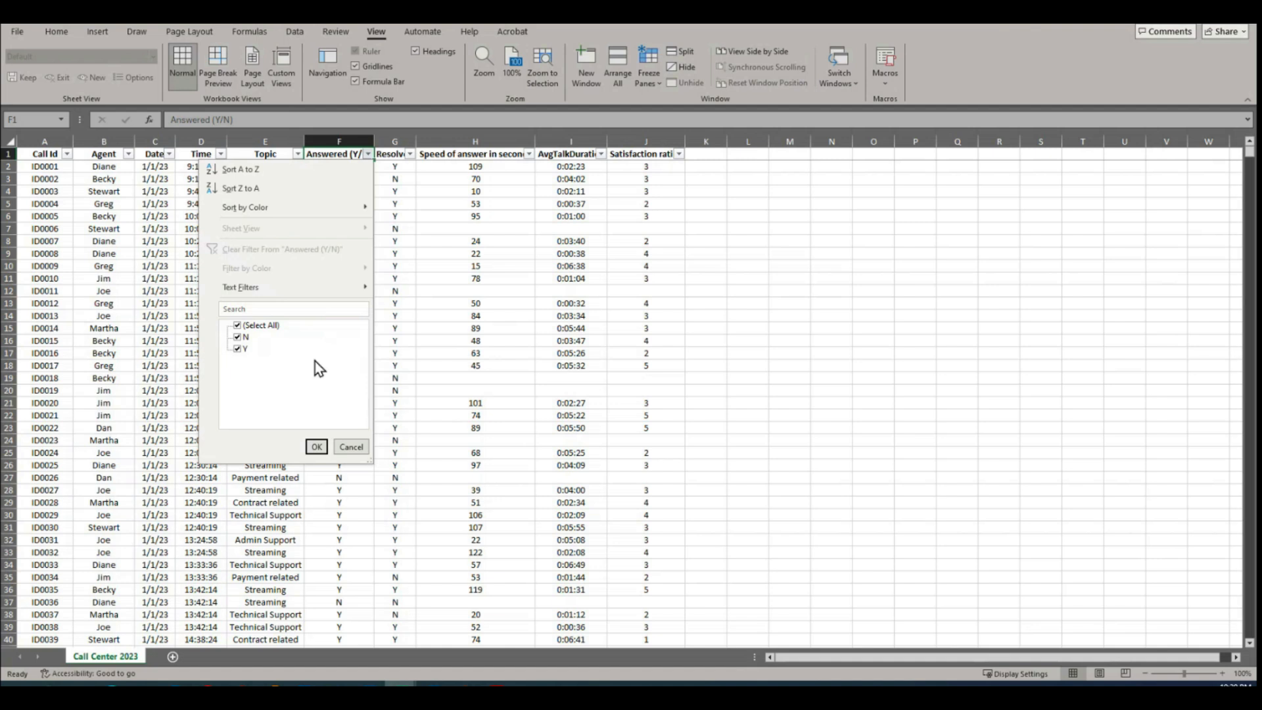
{"action": "left_click", "coordinate": [472, 242]}
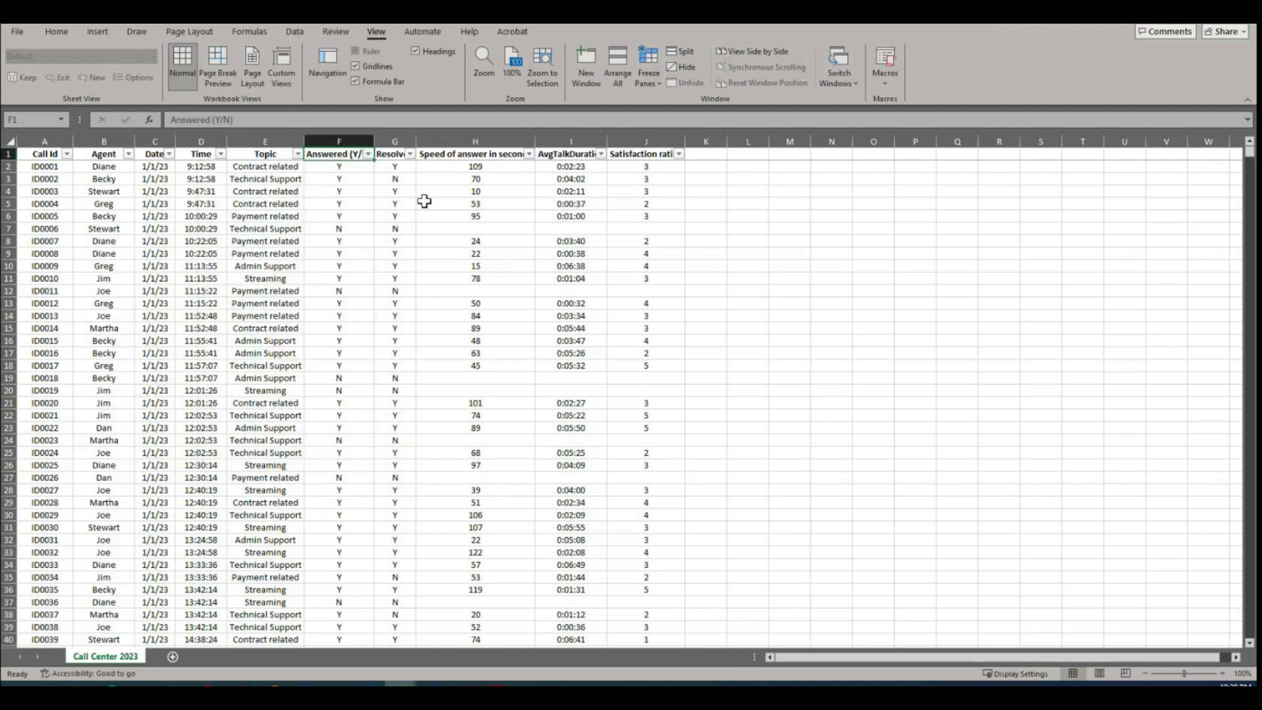
Step: Widen the Resolved column so its heading fits, and review its filter values with all of them kept selected
{"action": "double_click", "coordinate": [416, 141]}
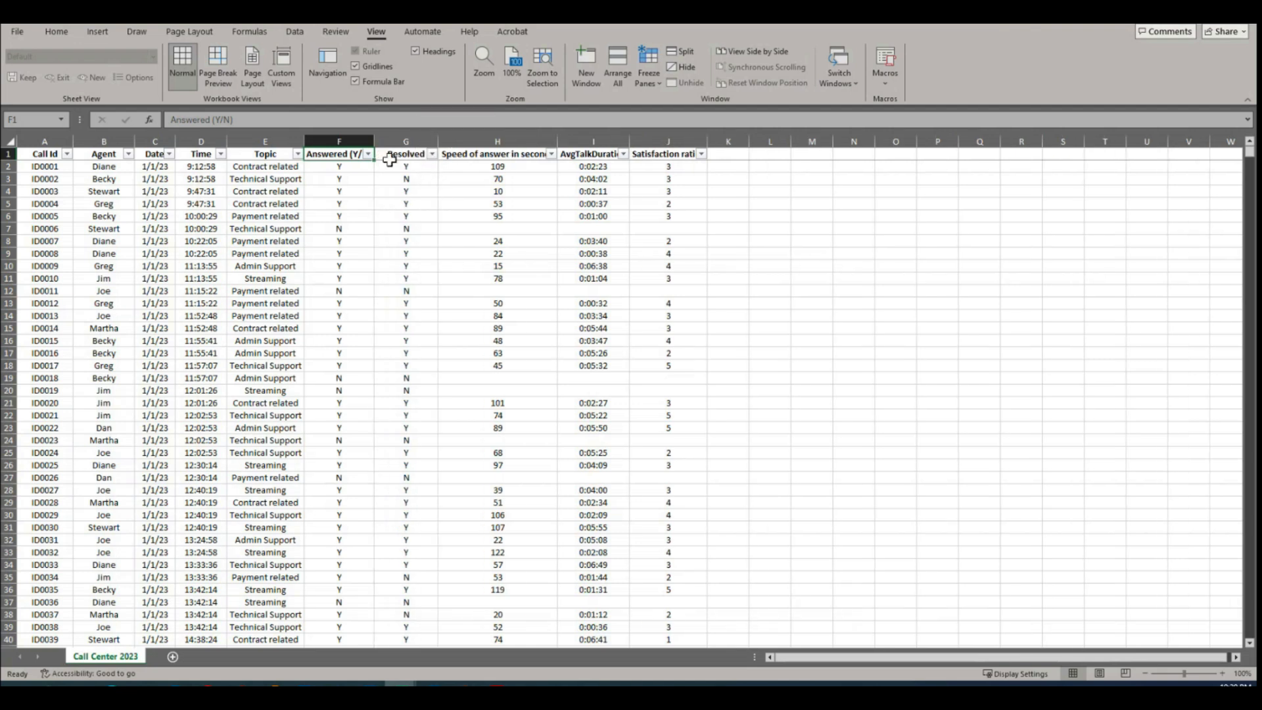
{"action": "left_click", "coordinate": [432, 154]}
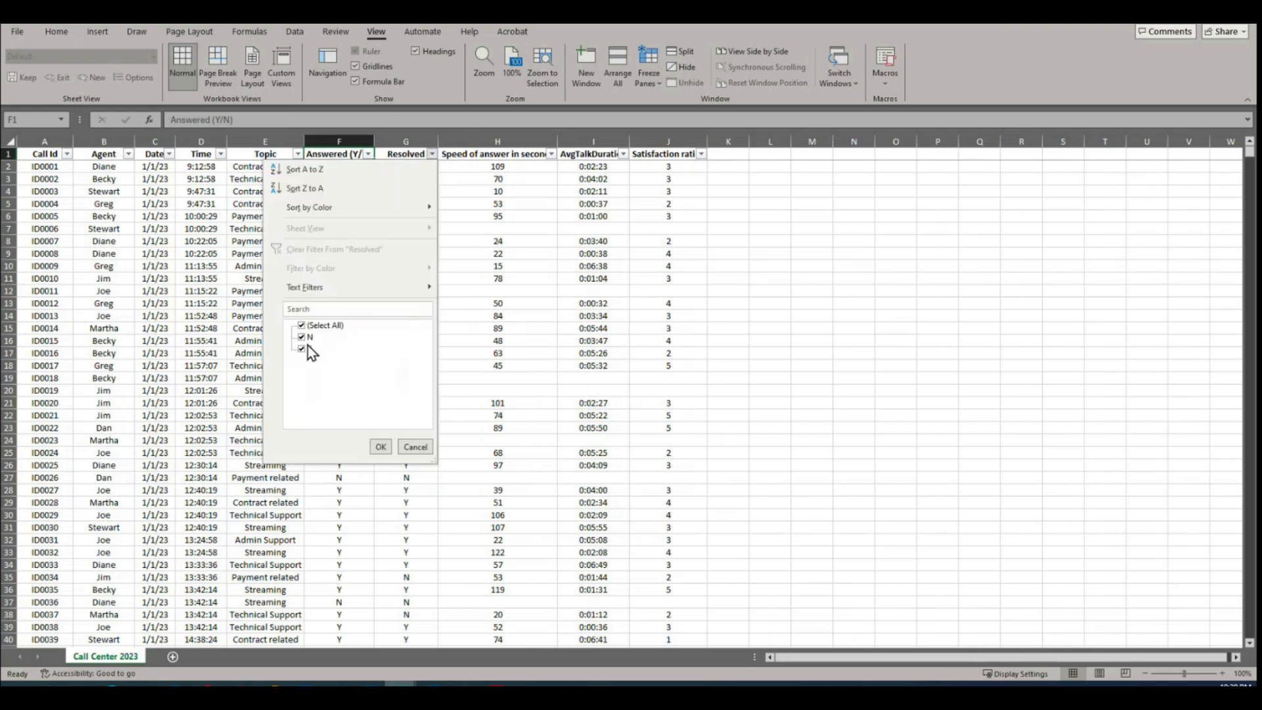
{"action": "left_click", "coordinate": [380, 447]}
Step: Review the lowest and highest values in the Speed of answer column's filter list
{"action": "left_click_drag", "start_coordinate": [526, 305], "coordinate": [524, 293]}
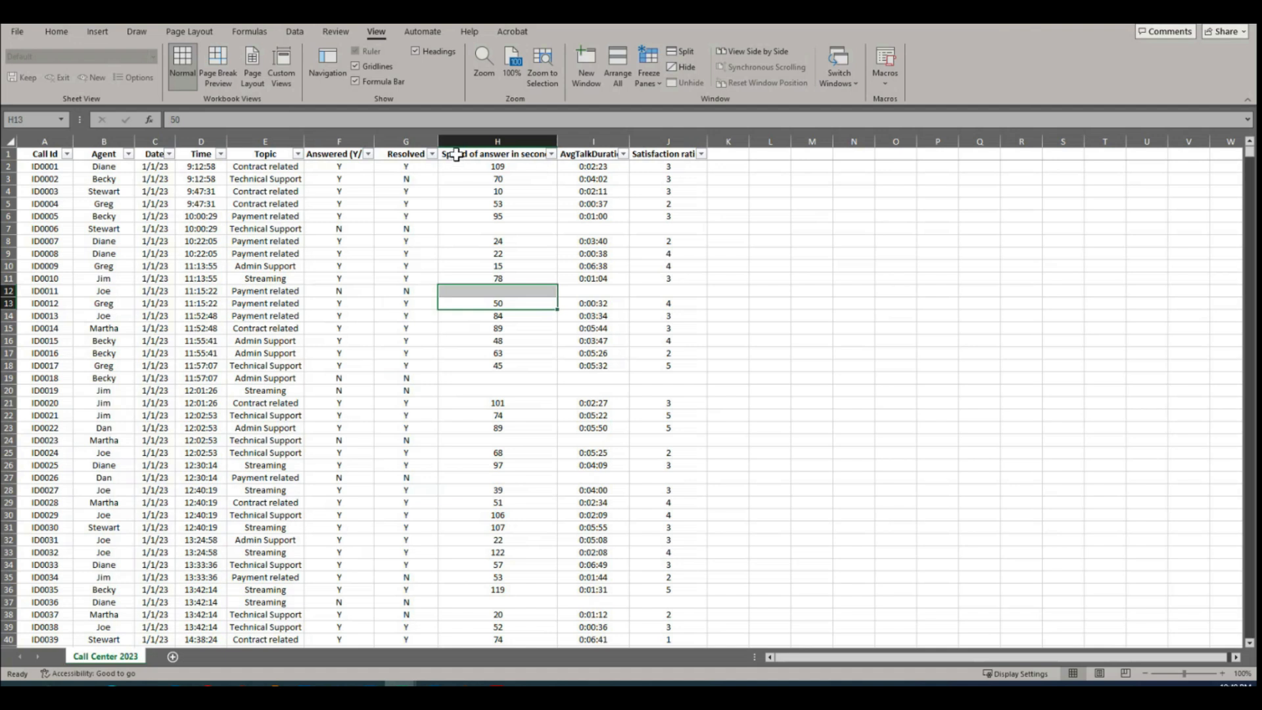
{"action": "left_click", "coordinate": [552, 155]}
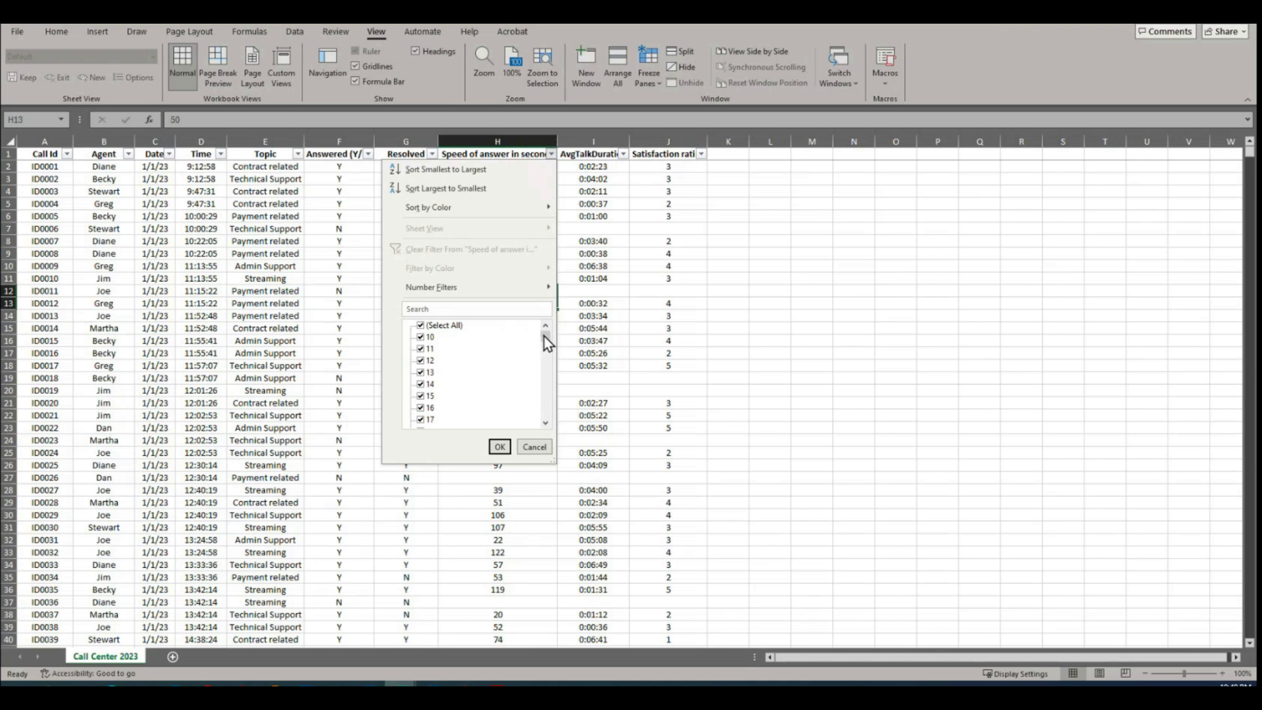
{"action": "left_click_drag", "start_coordinate": [546, 342], "coordinate": [534, 408]}
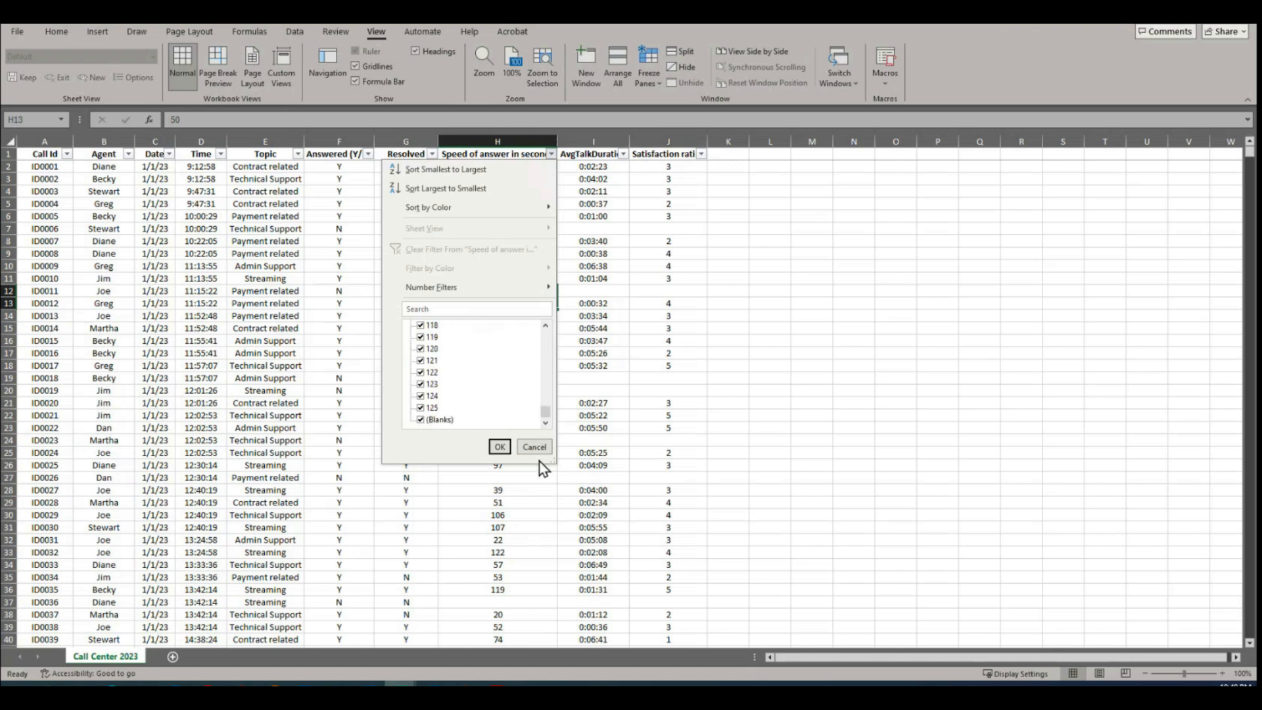
{"action": "left_click_drag", "start_coordinate": [546, 411], "coordinate": [480, 324]}
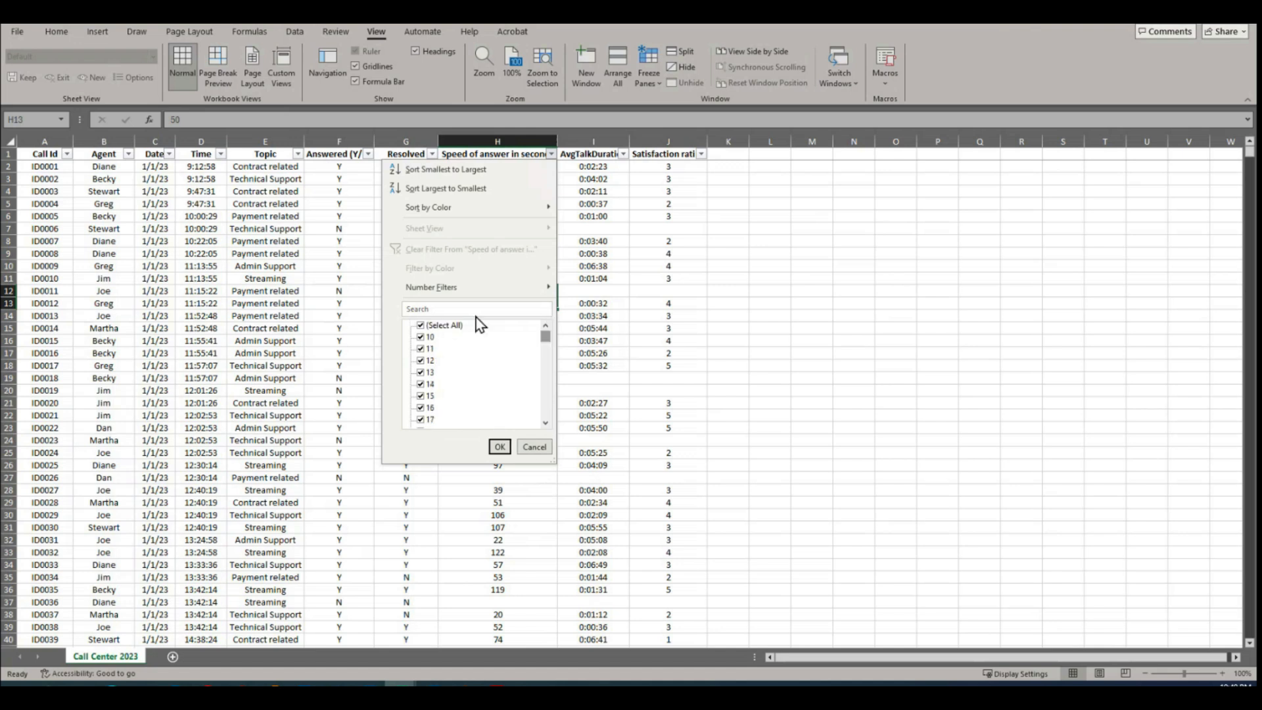
Step: Filter the Speed of answer column to show only blanks, and look through the filtered records
{"action": "left_click", "coordinate": [421, 325]}
{"action": "left_click_drag", "start_coordinate": [546, 336], "coordinate": [545, 411]}
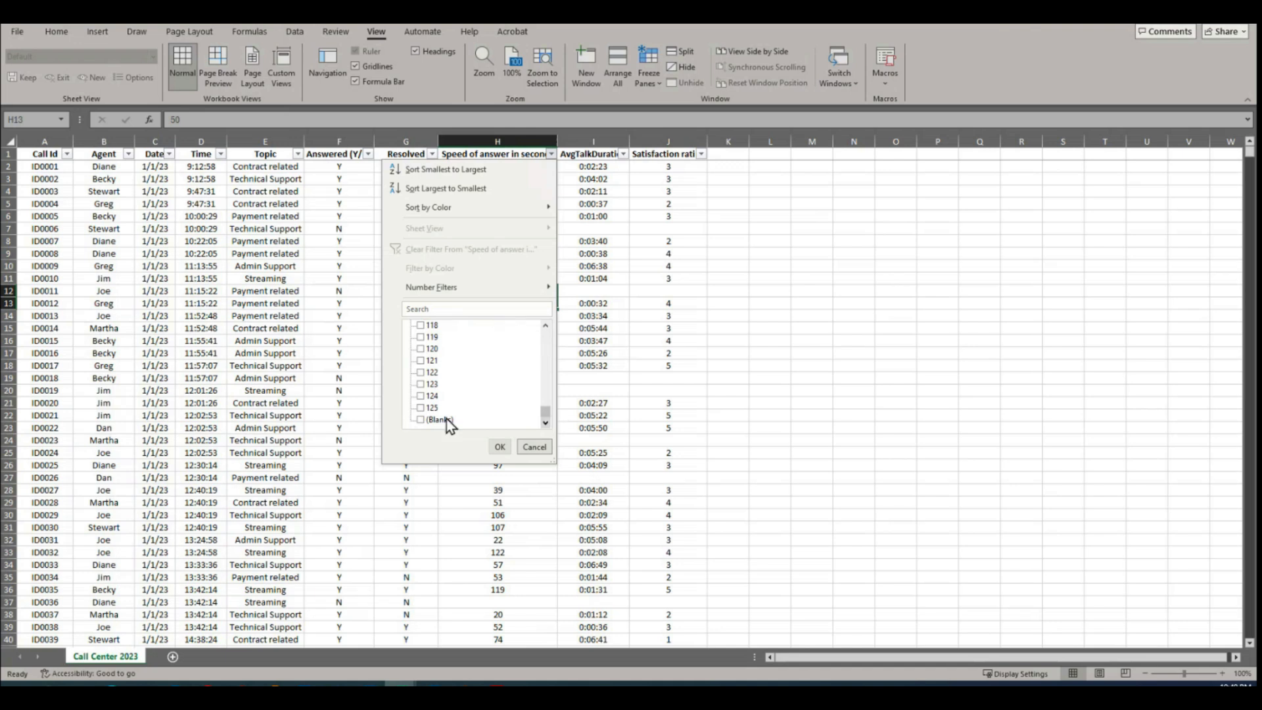
{"action": "left_click", "coordinate": [421, 420]}
{"action": "left_click", "coordinate": [493, 441]}
{"action": "left_click", "coordinate": [497, 447]}
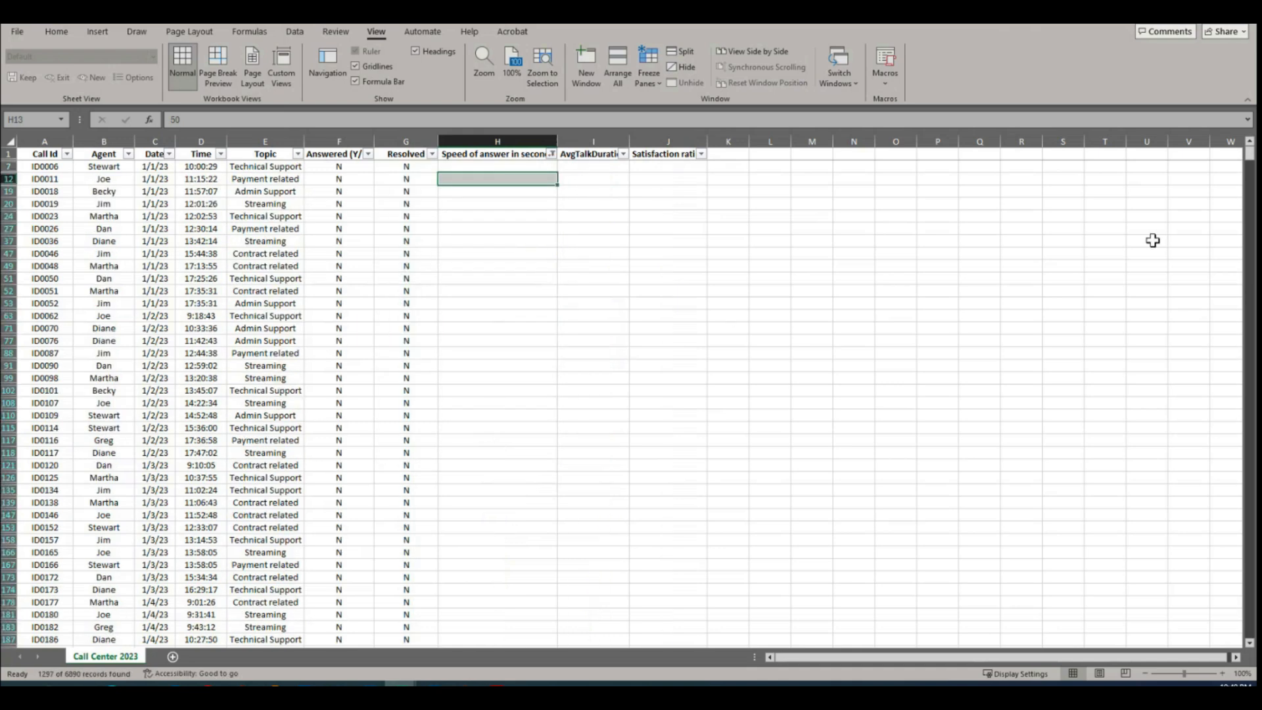
{"action": "scroll", "coordinate": [512, 283], "scroll_direction": "down", "scroll_amount": 20}
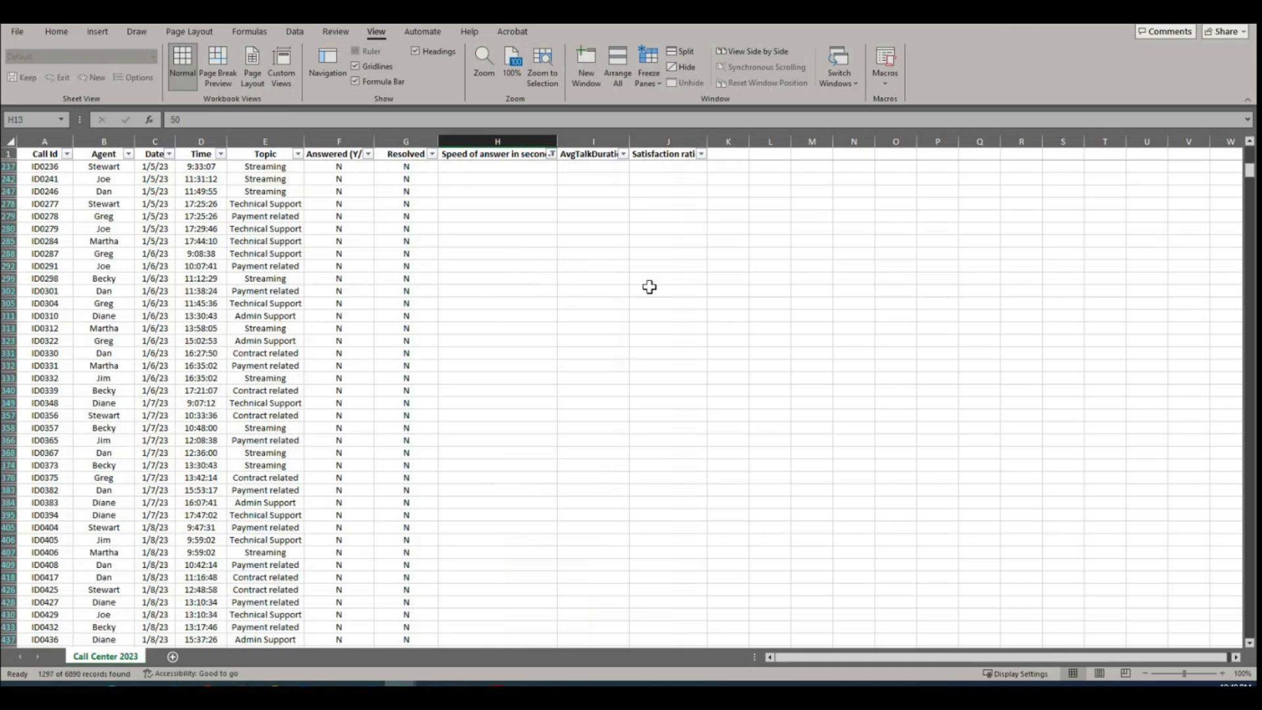
{"action": "scroll", "coordinate": [511, 303], "scroll_direction": "up", "scroll_amount": 20}
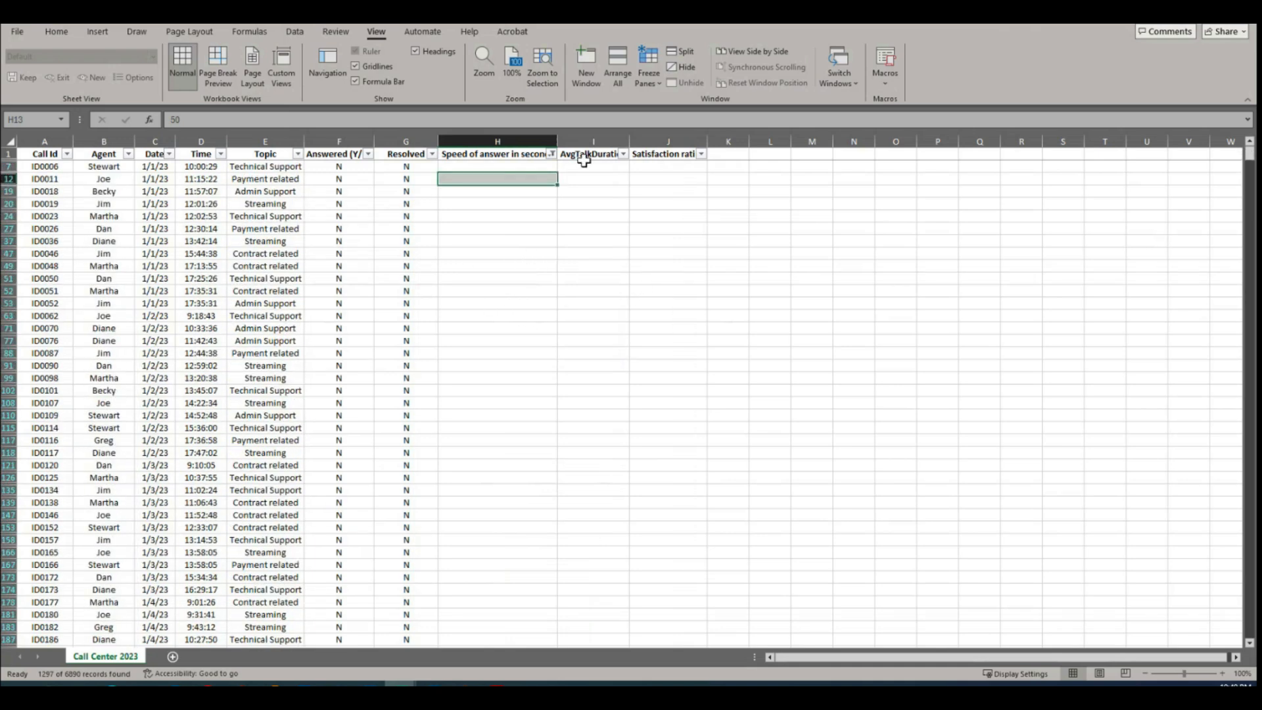
Step: Reselect all values in the Speed of answer filter to show every record, and return to the first rows
{"action": "left_click", "coordinate": [550, 156]}
{"action": "left_click", "coordinate": [437, 325]}
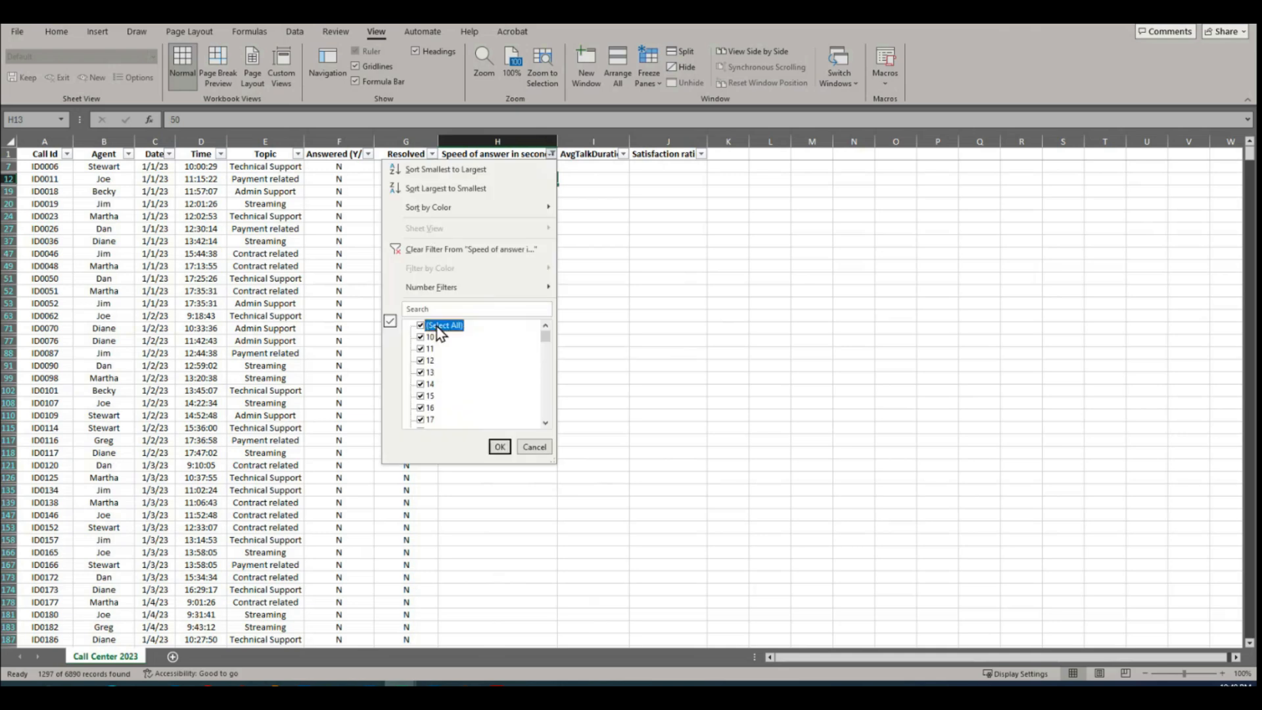
{"action": "left_click", "coordinate": [499, 446]}
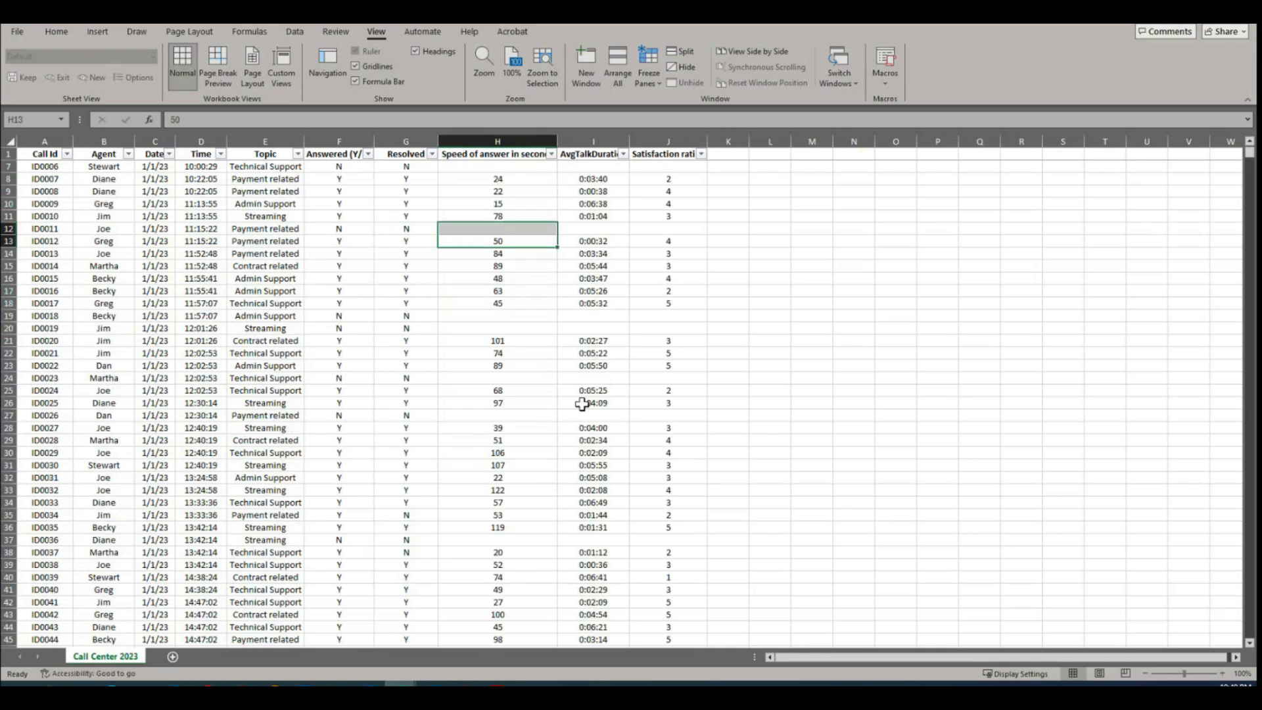
{"action": "scroll", "coordinate": [608, 322], "scroll_direction": "up", "scroll_amount": 2}
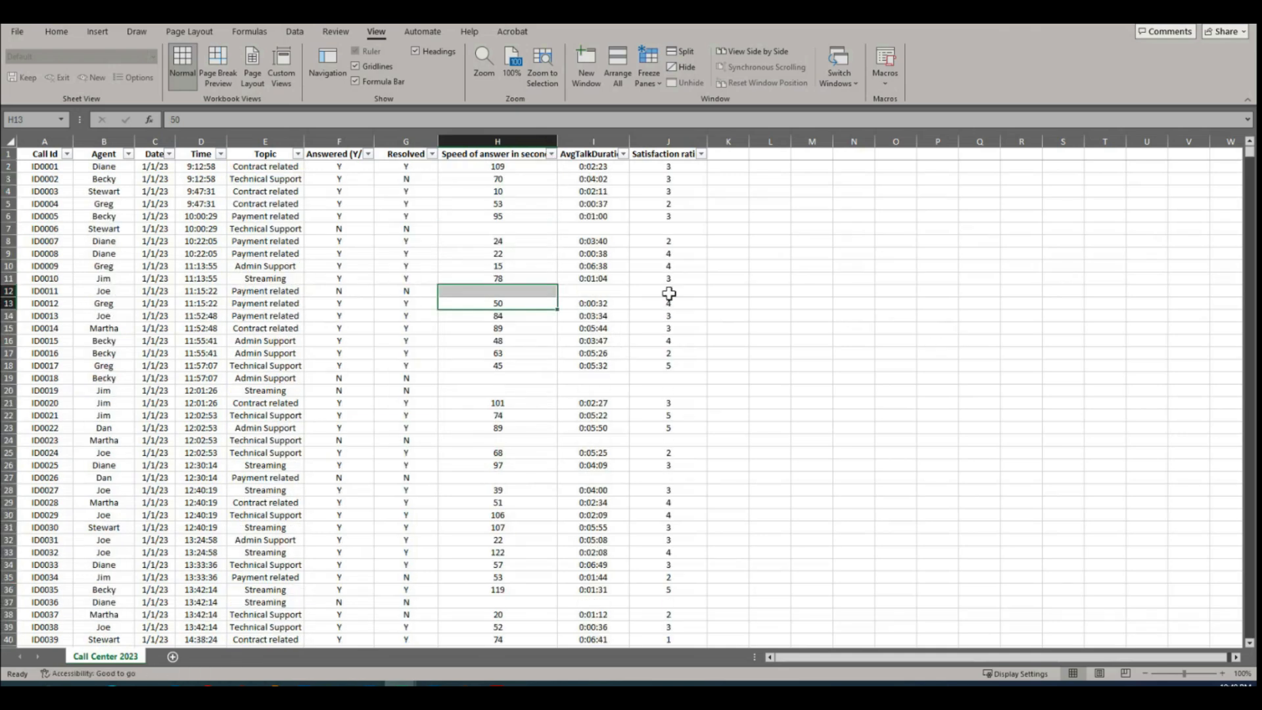
{"action": "left_click", "coordinate": [490, 267]}
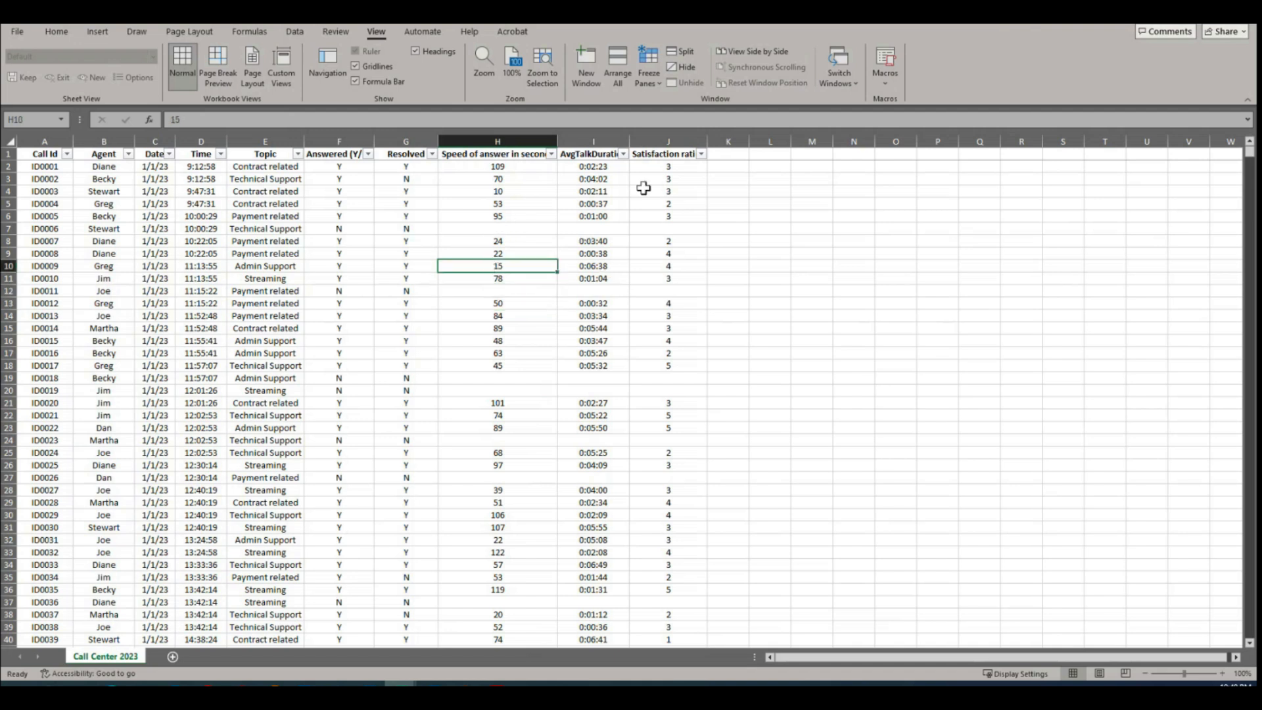
Step: Review the lowest and highest values in the AvgTalkDuration column's filter list
{"action": "left_click", "coordinate": [622, 154]}
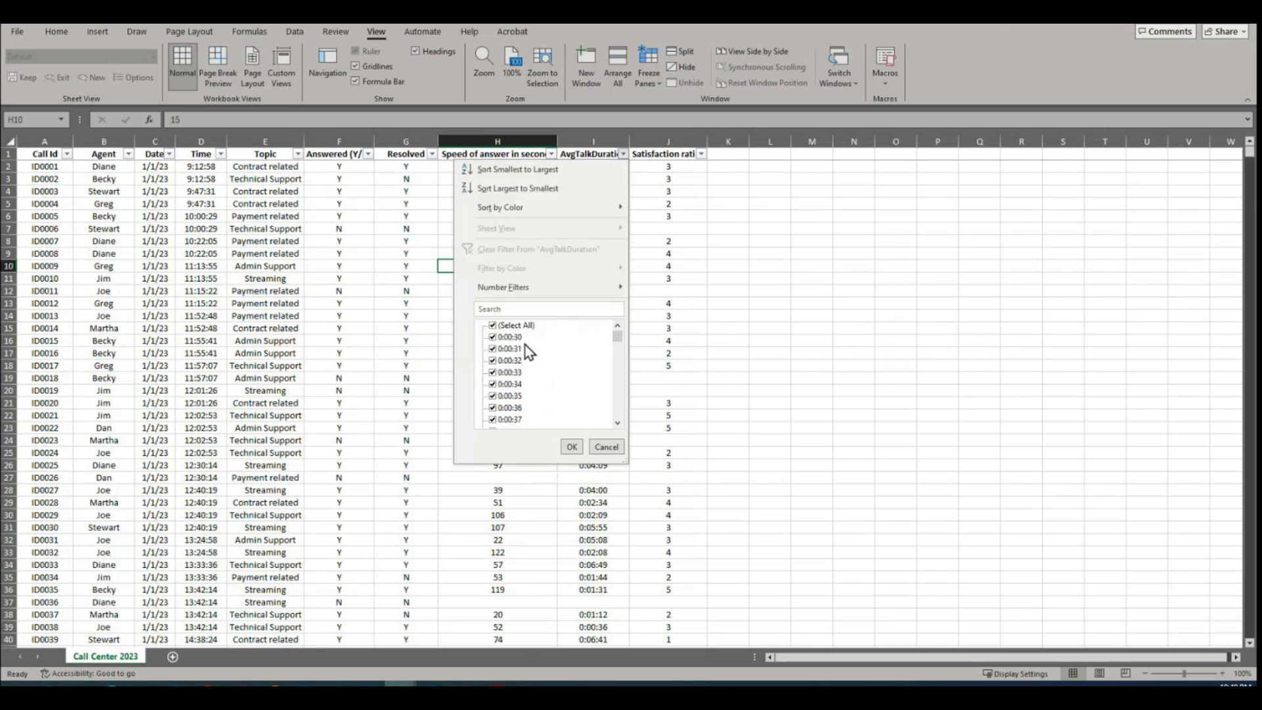
{"action": "mouse_move", "coordinate": [618, 337]}
{"action": "left_mouse_down"}
{"action": "mouse_move", "coordinate": [621, 372]}
{"action": "mouse_move", "coordinate": [618, 333]}
{"action": "left_mouse_up"}
{"action": "left_click_drag", "start_coordinate": [620, 337], "coordinate": [622, 440]}
{"action": "left_click_drag", "start_coordinate": [618, 412], "coordinate": [544, 330]}
{"action": "left_click_drag", "start_coordinate": [615, 411], "coordinate": [626, 329]}
{"action": "left_click_drag", "start_coordinate": [621, 341], "coordinate": [611, 421]}
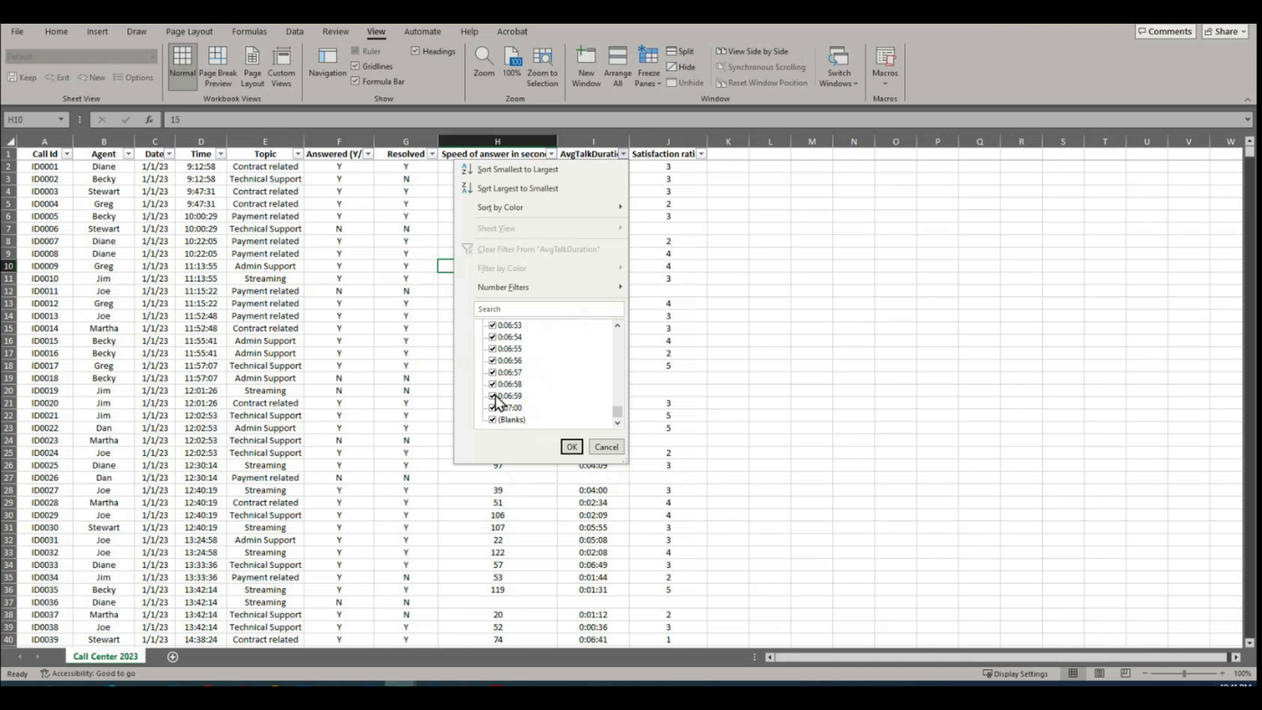
{"action": "mouse_move", "coordinate": [619, 412]}
{"action": "left_mouse_down"}
{"action": "mouse_move", "coordinate": [621, 330]}
{"action": "mouse_move", "coordinate": [628, 427]}
{"action": "left_mouse_up"}
{"action": "left_click_drag", "start_coordinate": [629, 427], "coordinate": [629, 333]}
Step: Filter the AvgTalkDuration column to show only blanks, and look through the filtered records
{"action": "left_click", "coordinate": [525, 326]}
{"action": "left_click_drag", "start_coordinate": [616, 340], "coordinate": [619, 423]}
{"action": "left_click", "coordinate": [493, 419]}
{"action": "left_click", "coordinate": [571, 446]}
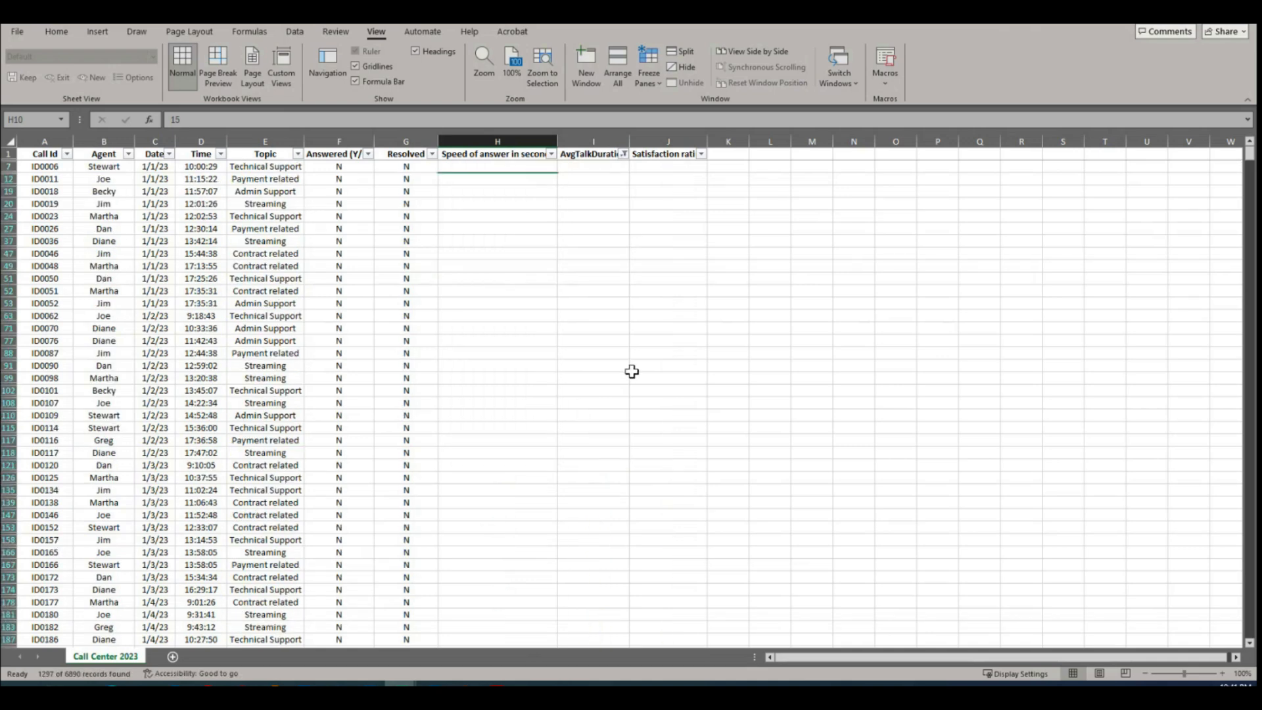
{"action": "mouse_move", "coordinate": [1248, 160]}
{"action": "left_mouse_down"}
{"action": "mouse_move", "coordinate": [1249, 282]}
{"action": "mouse_move", "coordinate": [1247, 154]}
{"action": "left_mouse_up"}
Step: Clear the AvgTalkDuration filter to show every record again
{"action": "left_click", "coordinate": [623, 155]}
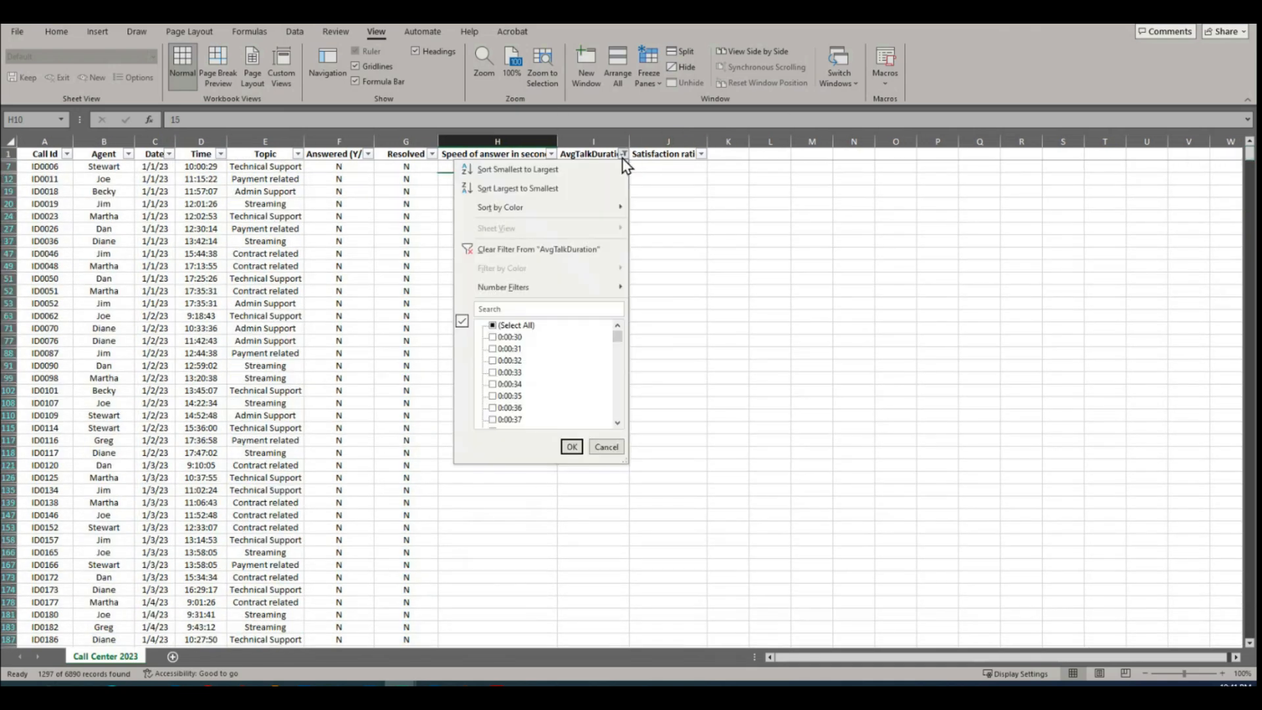
{"action": "left_click", "coordinate": [506, 251]}
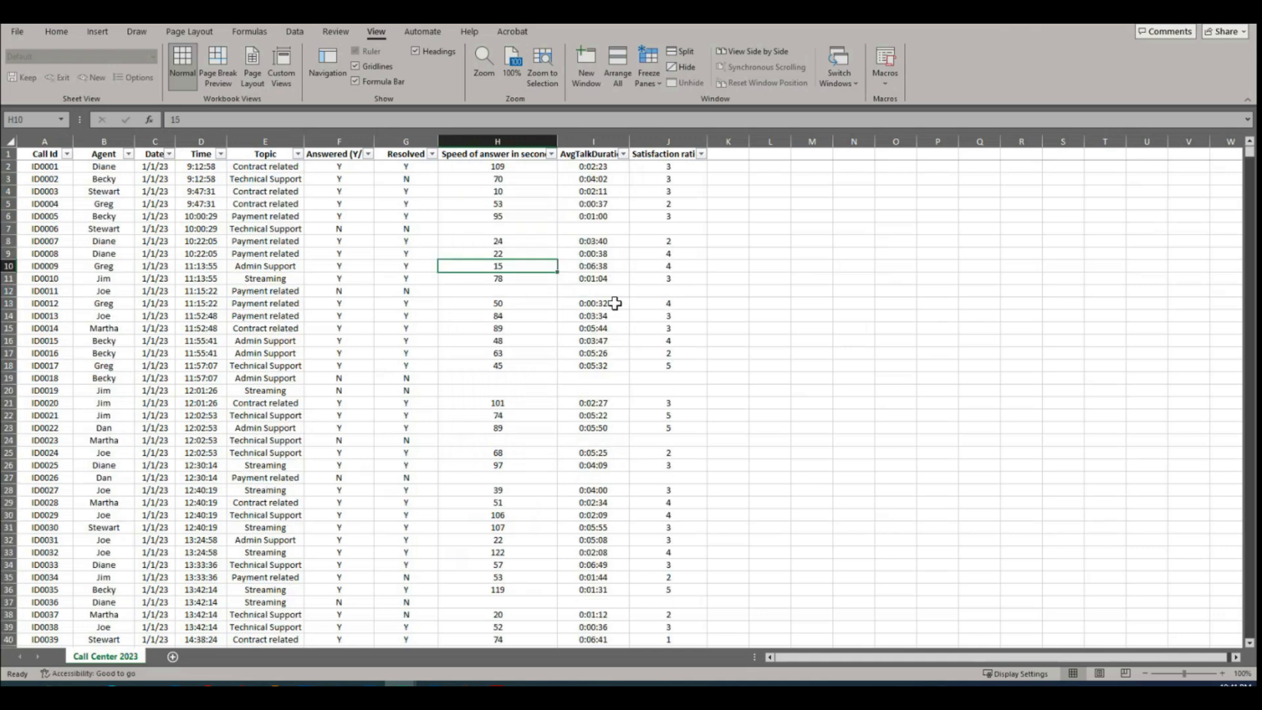
{"action": "left_click", "coordinate": [602, 216]}
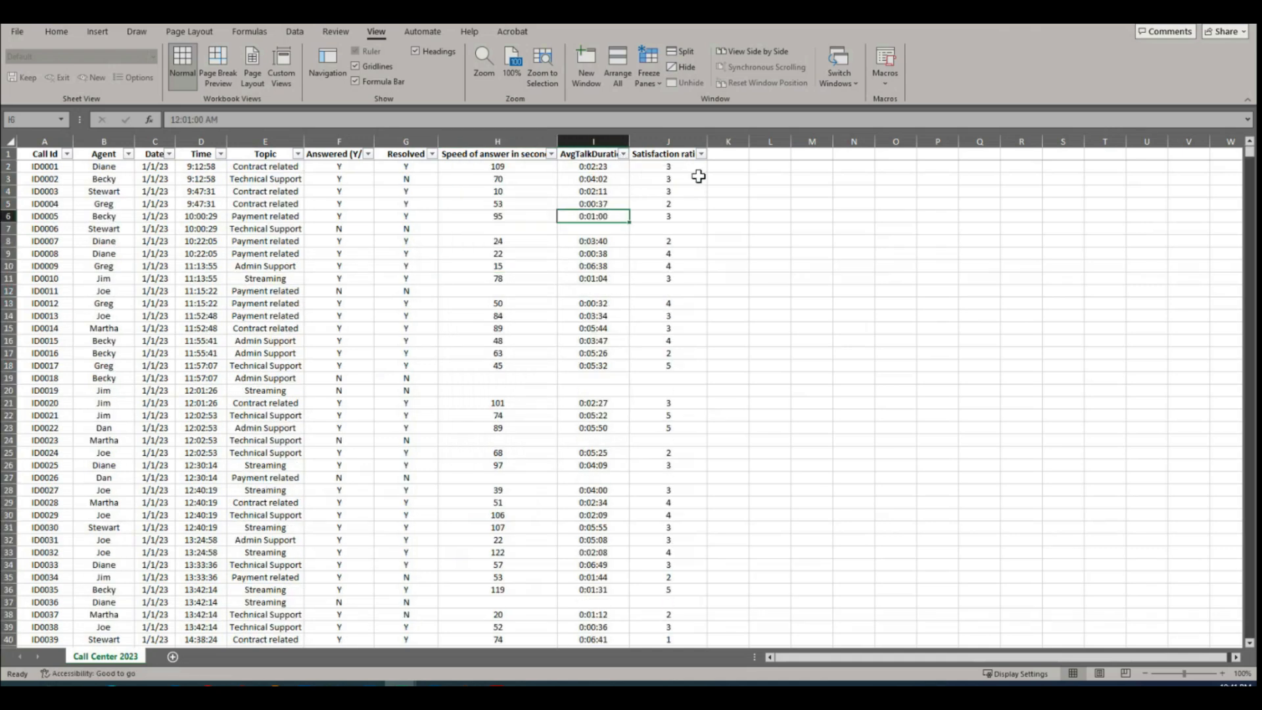
Step: Review the Satisfaction rating column's filter values, and filter it to show only the blank records
{"action": "left_click", "coordinate": [702, 155]}
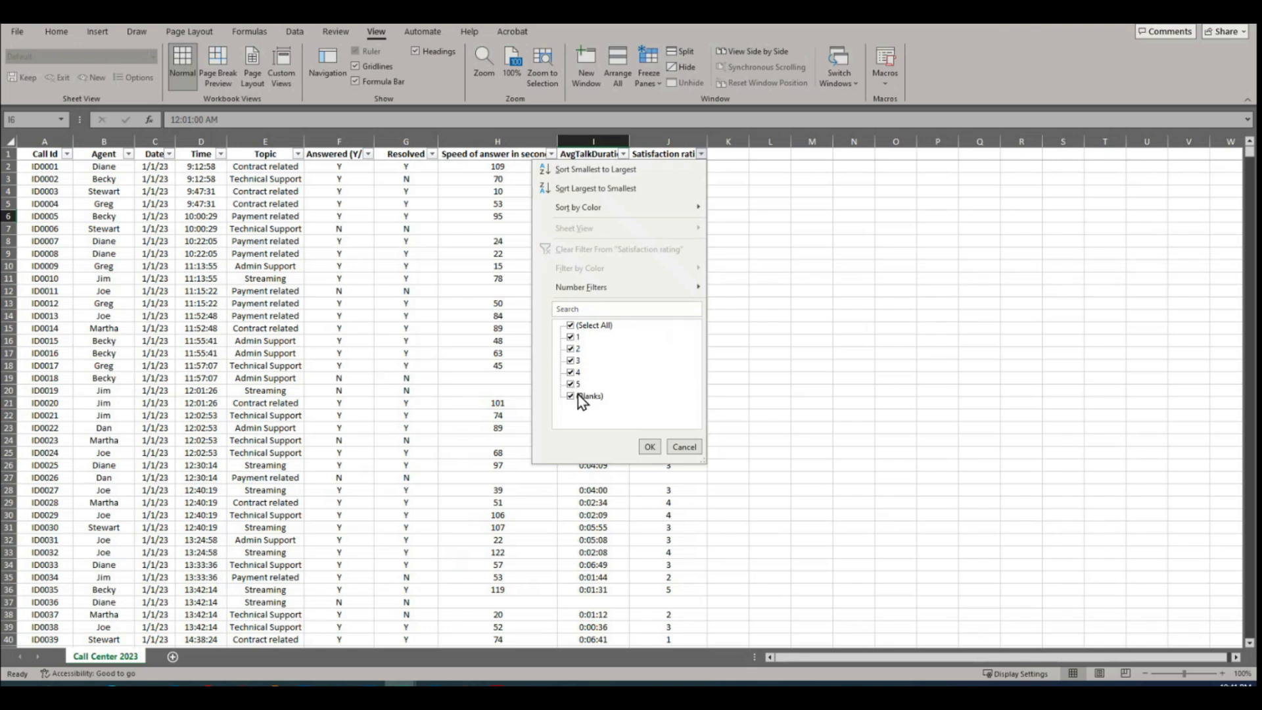
{"action": "left_click", "coordinate": [570, 325]}
{"action": "left_click", "coordinate": [570, 396]}
{"action": "left_click", "coordinate": [649, 447]}
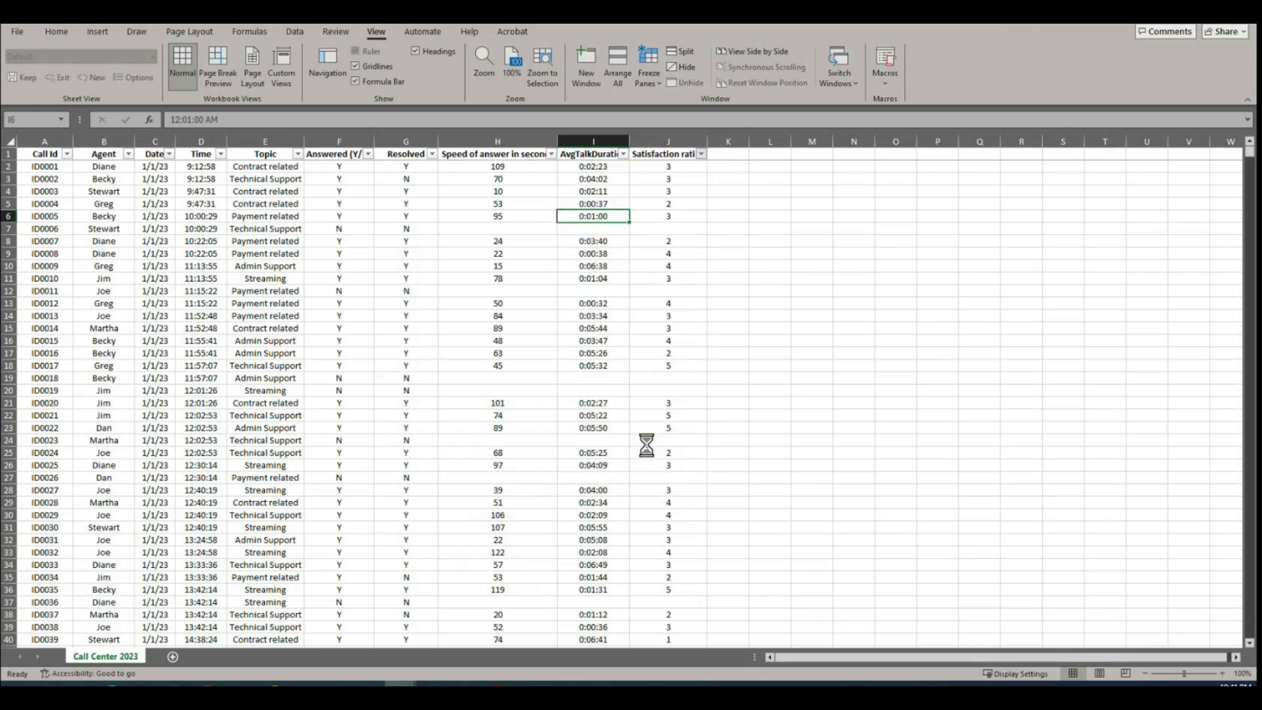
{"action": "left_click_drag", "start_coordinate": [1249, 160], "coordinate": [1250, 160]}
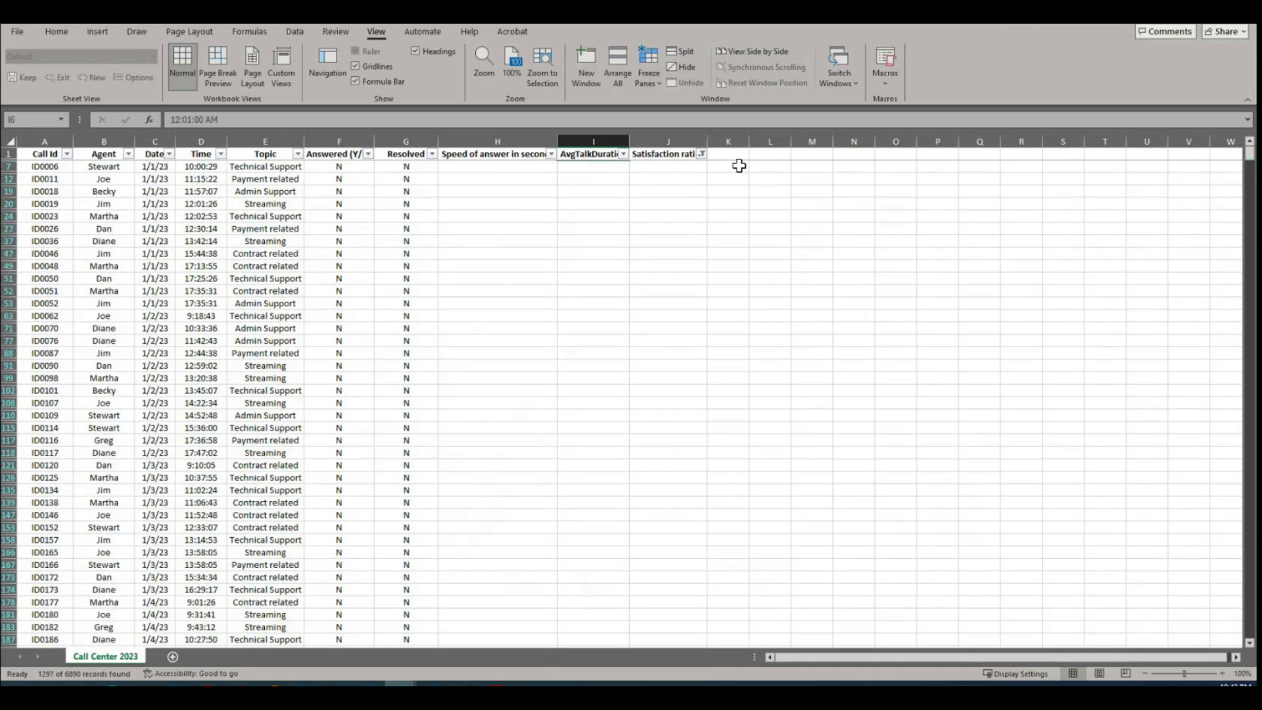
Step: Clear the Satisfaction rating filter so that all records are shown
{"action": "left_click", "coordinate": [702, 154]}
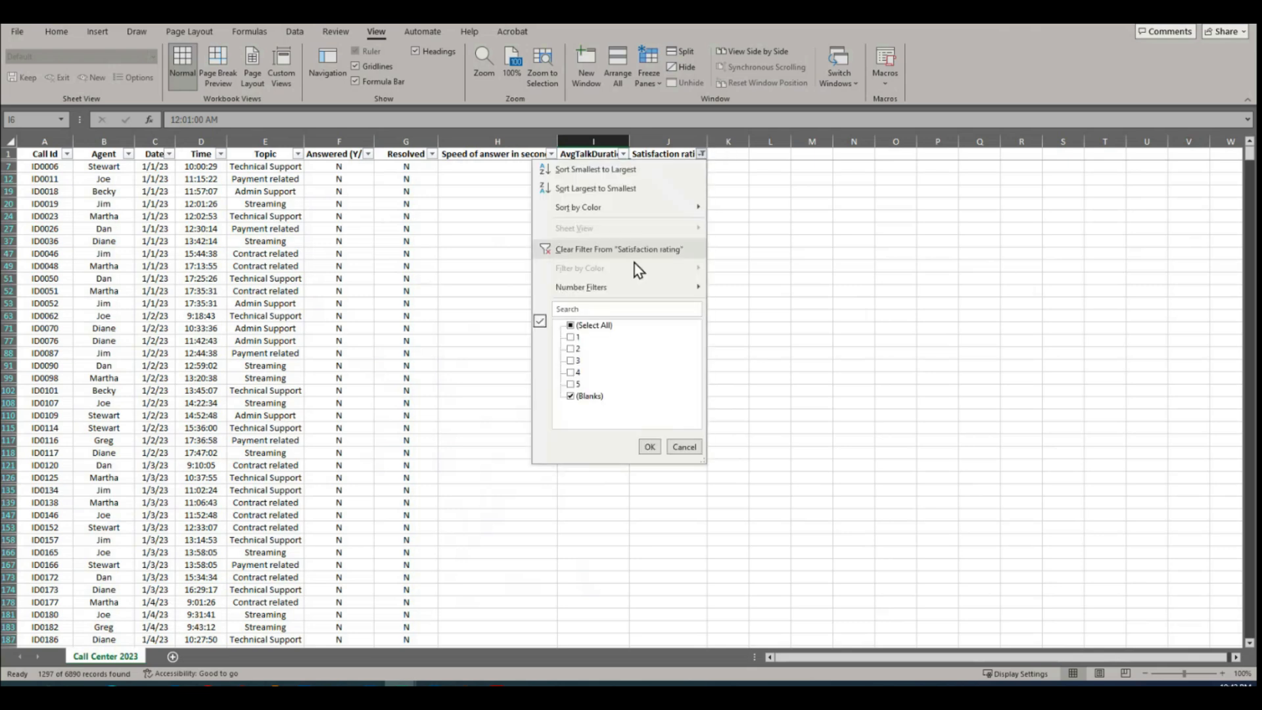
{"action": "left_click", "coordinate": [587, 250]}
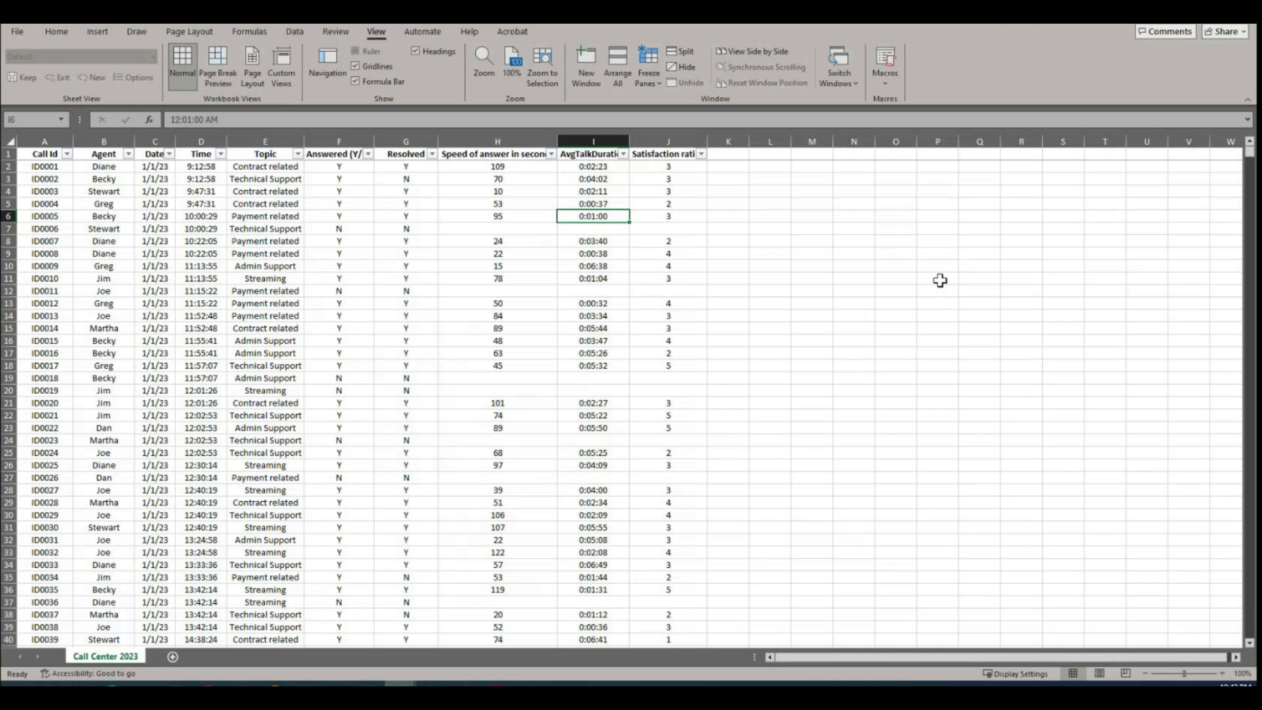
{"action": "left_click", "coordinate": [751, 416]}
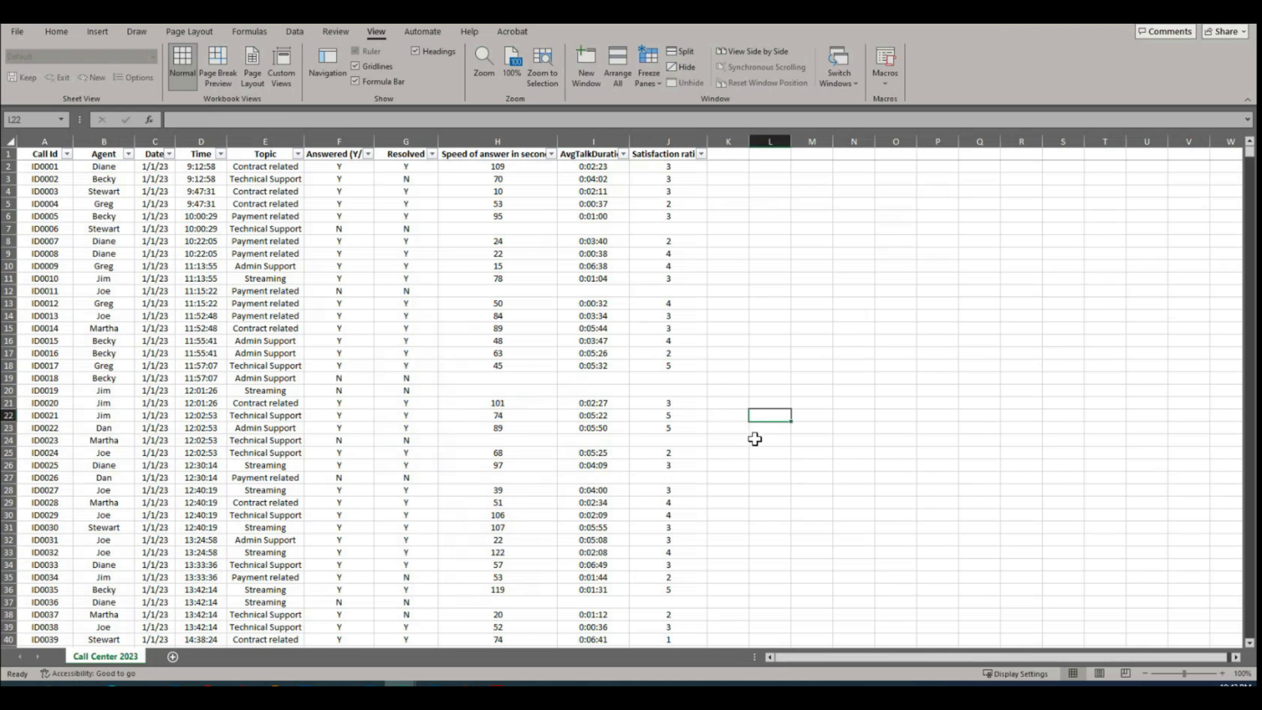
{"action": "left_click", "coordinate": [677, 377]}
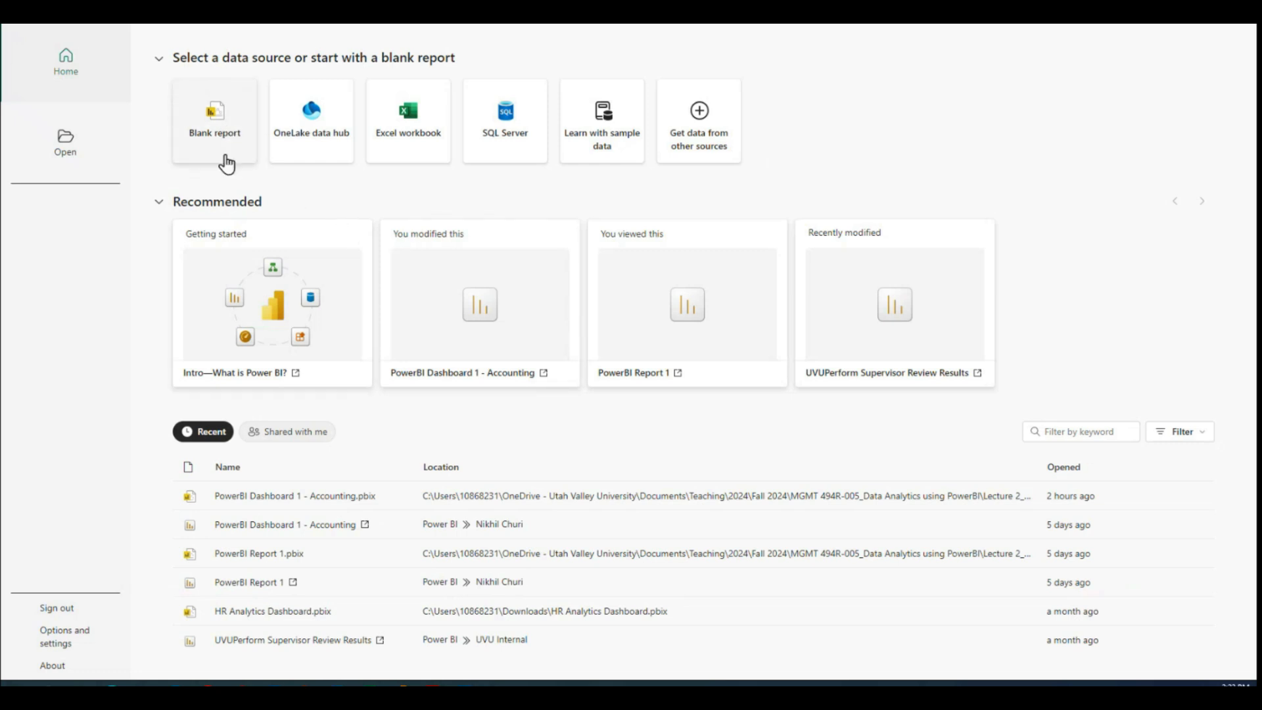
Step: In Power BI Desktop, start a blank report and connect to the Excel workbook Call Center Performance Dashboard Dataset.xlsx in Downloads
{"action": "left_click", "coordinate": [214, 124]}
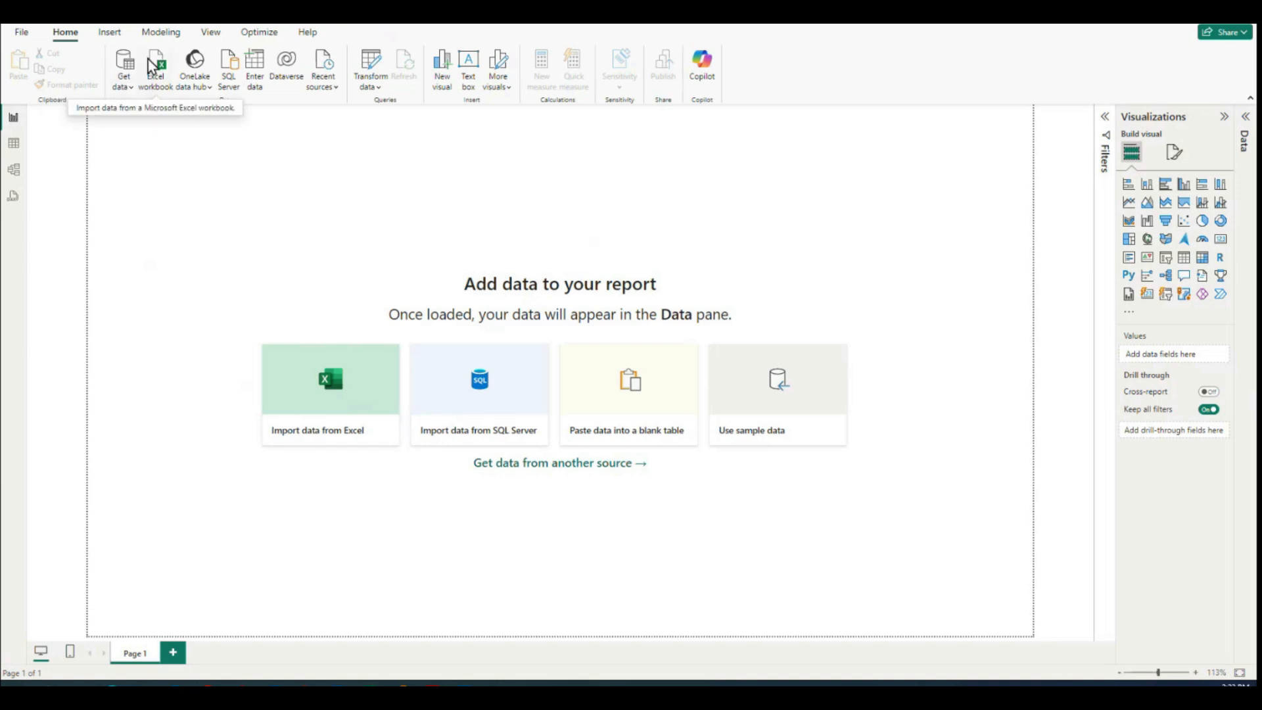
{"action": "left_click", "coordinate": [125, 87]}
{"action": "left_click", "coordinate": [146, 130]}
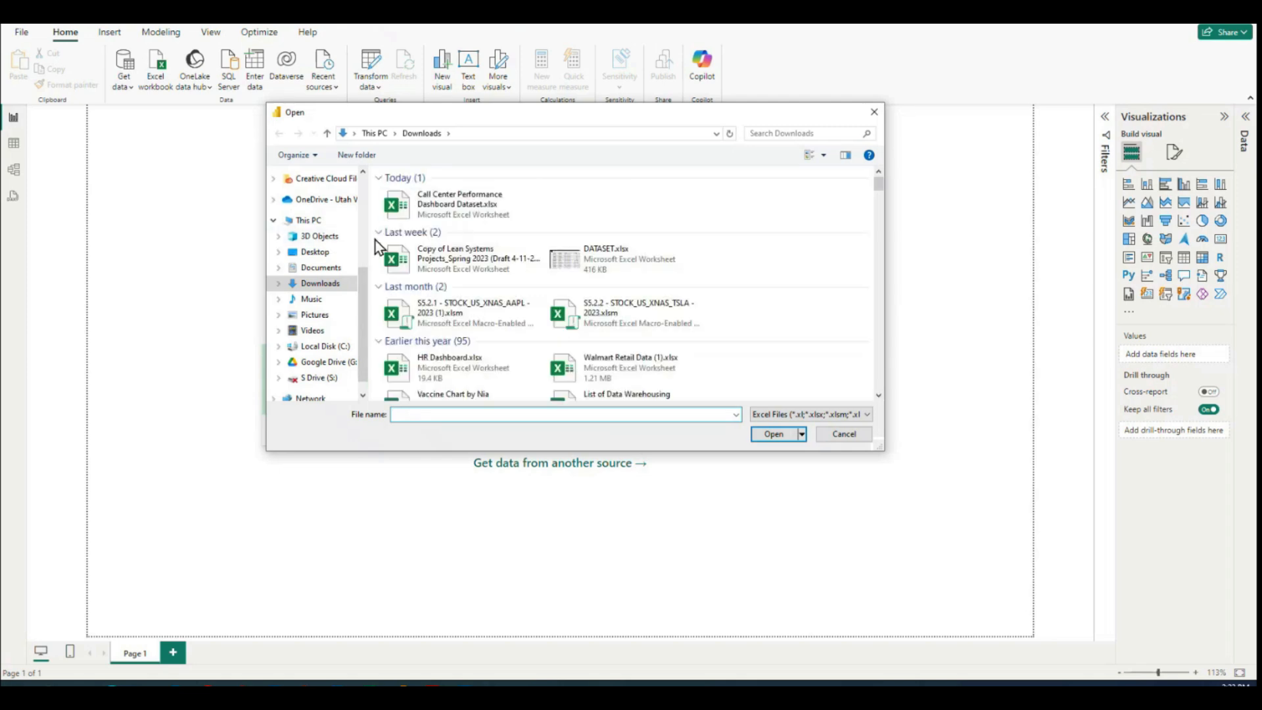
{"action": "left_click", "coordinate": [443, 210]}
{"action": "left_click", "coordinate": [772, 435]}
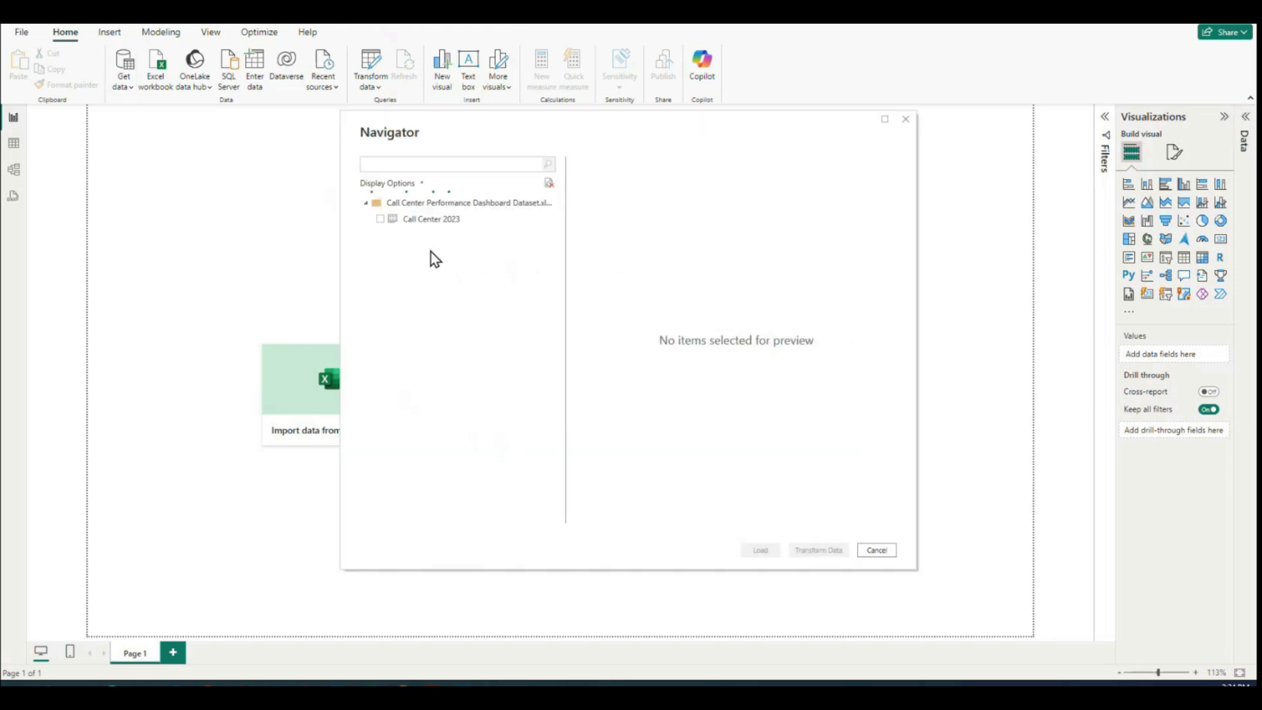
Step: Enlarge the Navigator window, select the Call Center 2023 sheet and load it into the report
{"action": "left_click_drag", "start_coordinate": [689, 125], "coordinate": [447, 125]}
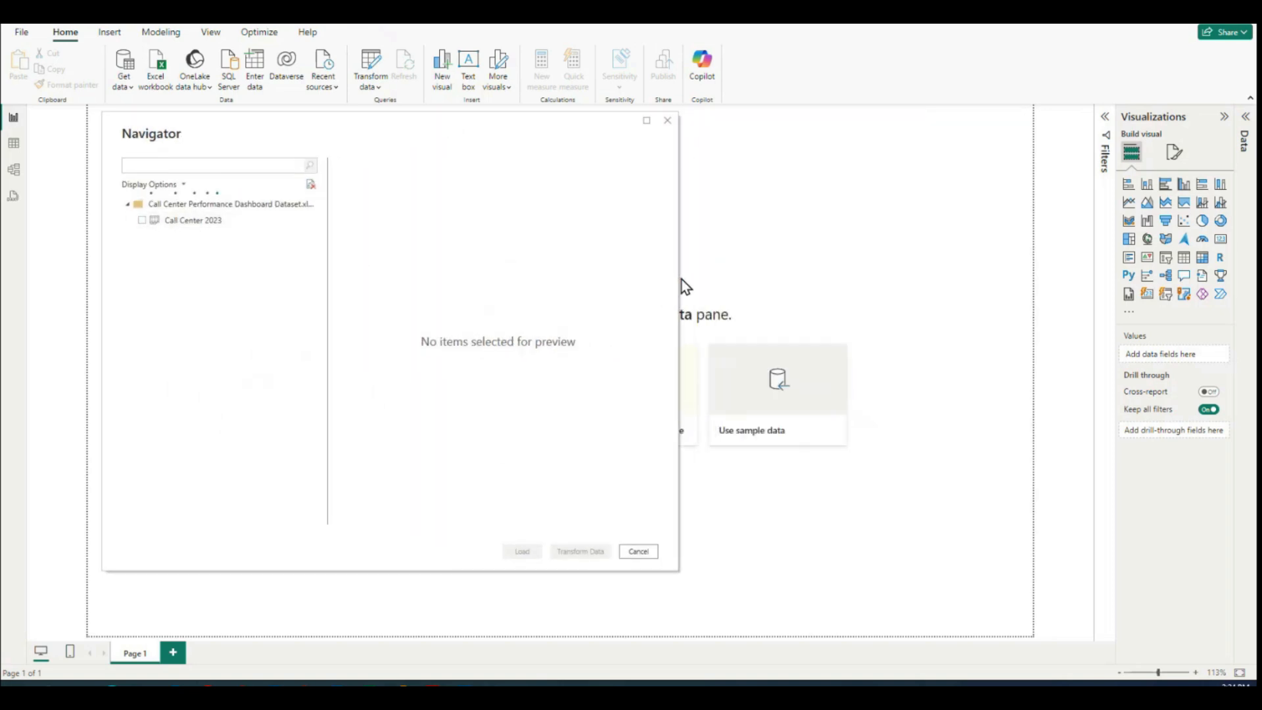
{"action": "left_click_drag", "start_coordinate": [679, 277], "coordinate": [1051, 278]}
{"action": "left_click", "coordinate": [141, 221]}
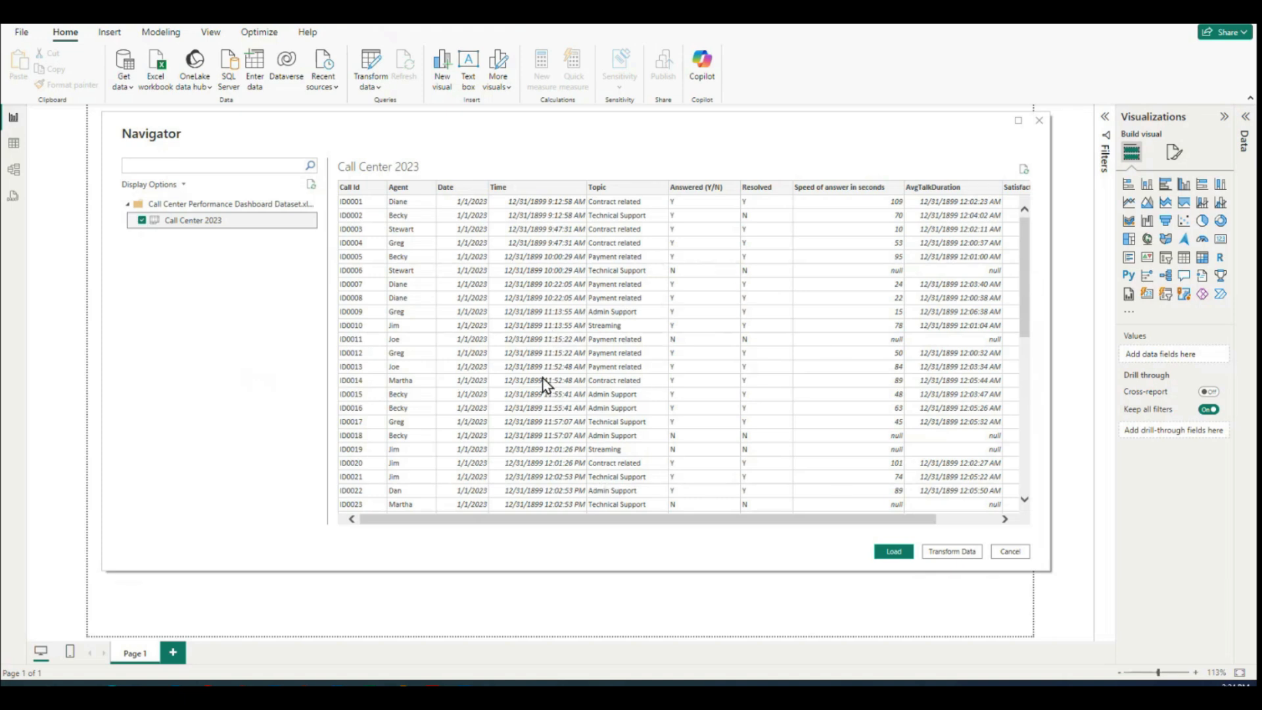
{"action": "left_click_drag", "start_coordinate": [600, 571], "coordinate": [600, 614]}
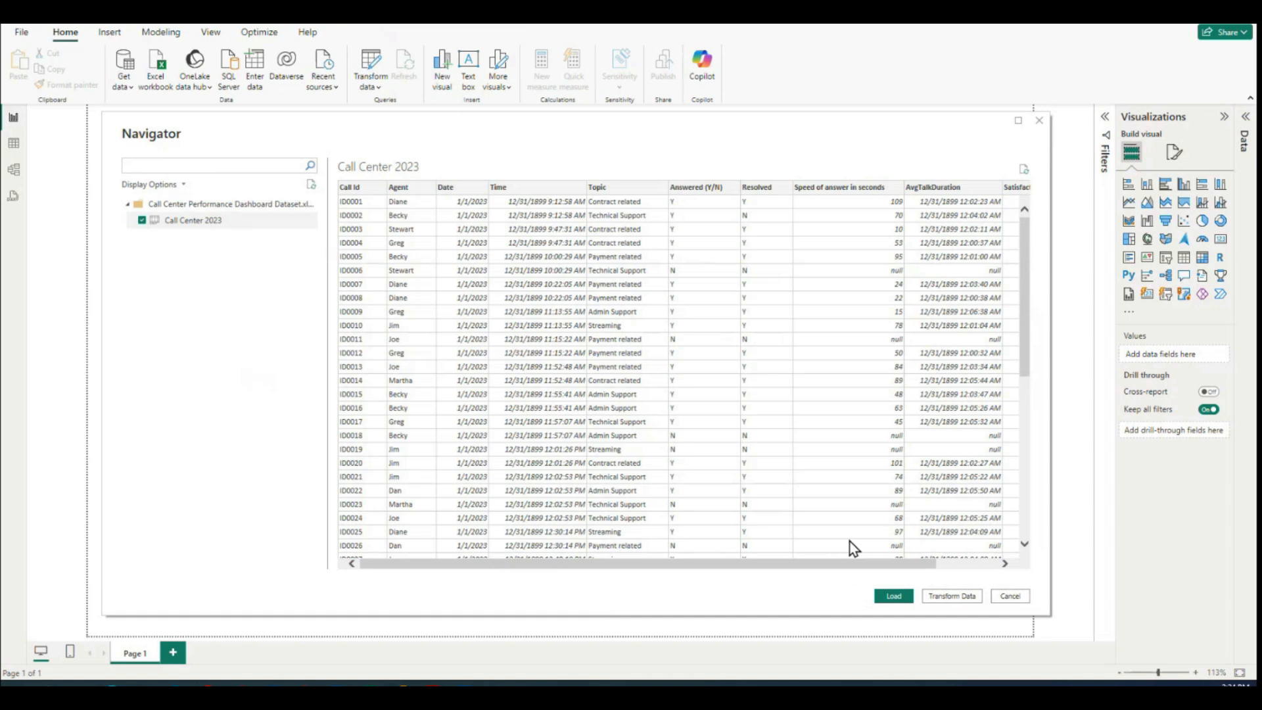
{"action": "left_click_drag", "start_coordinate": [907, 567], "coordinate": [796, 569]}
{"action": "left_click", "coordinate": [892, 598]}
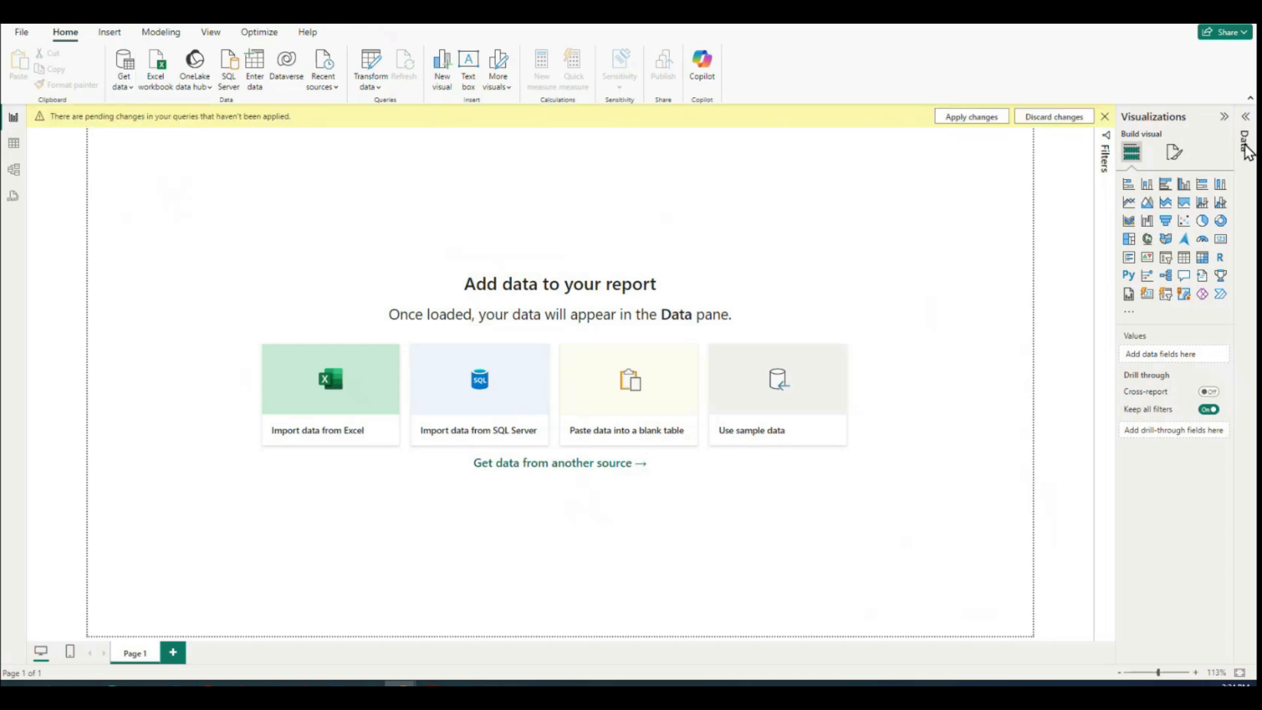
Step: Show the fields of the Call Center 2023 table and switch to Table view
{"action": "left_click", "coordinate": [1246, 146]}
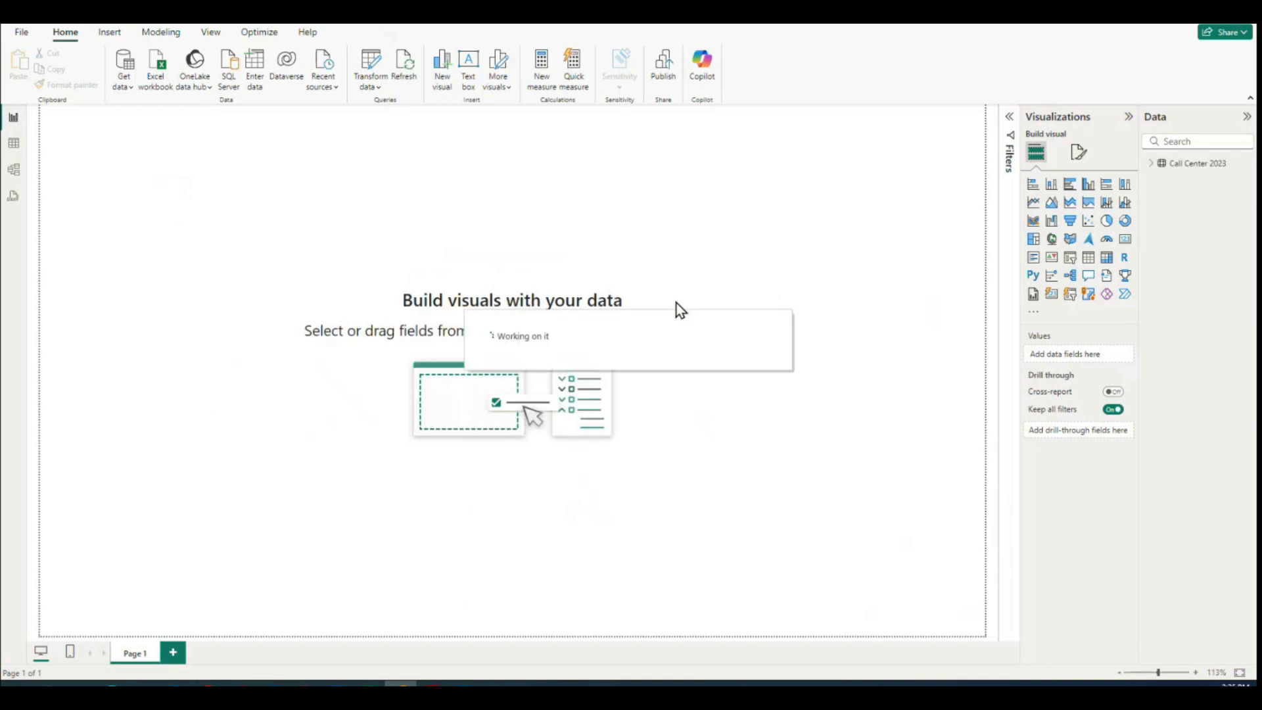
{"action": "left_click", "coordinate": [1150, 165]}
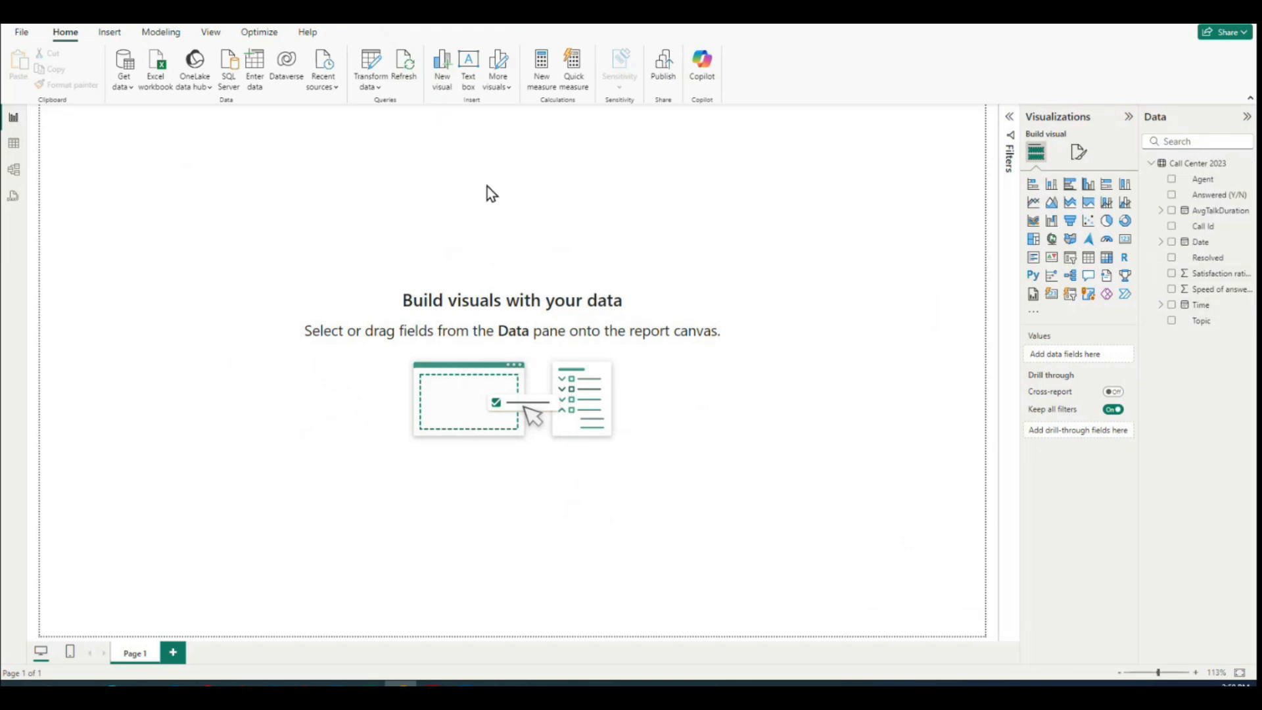
{"action": "left_click", "coordinate": [13, 146]}
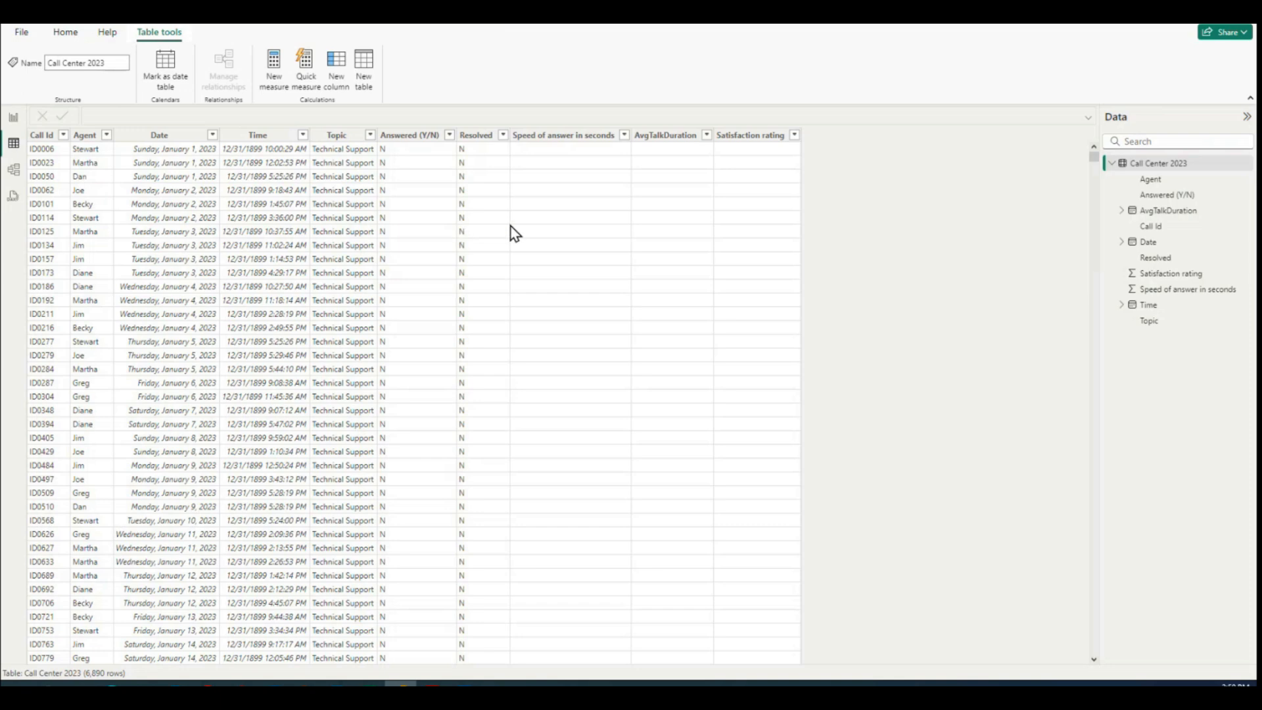
Step: Look through the loaded rows and review the Topic column's filter values without changing the filter
{"action": "scroll", "coordinate": [247, 217], "scroll_direction": "down", "scroll_amount": 15}
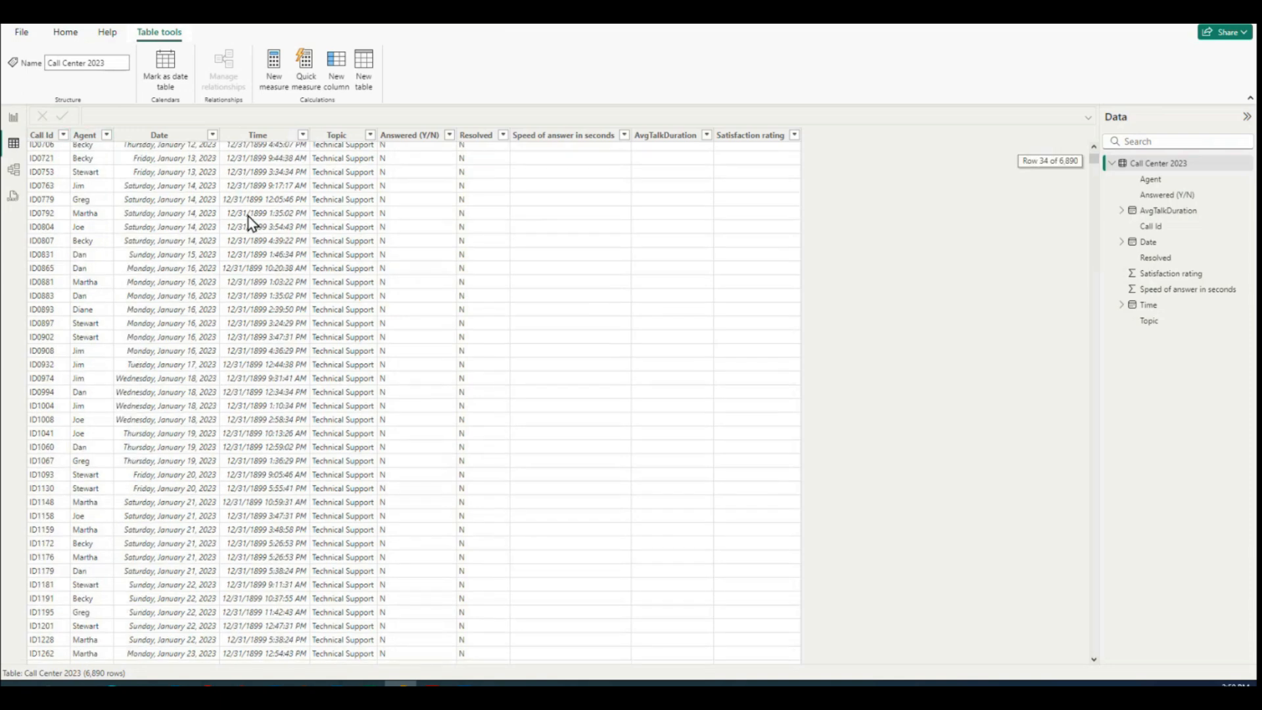
{"action": "scroll", "coordinate": [252, 222], "scroll_direction": "up", "scroll_amount": 15}
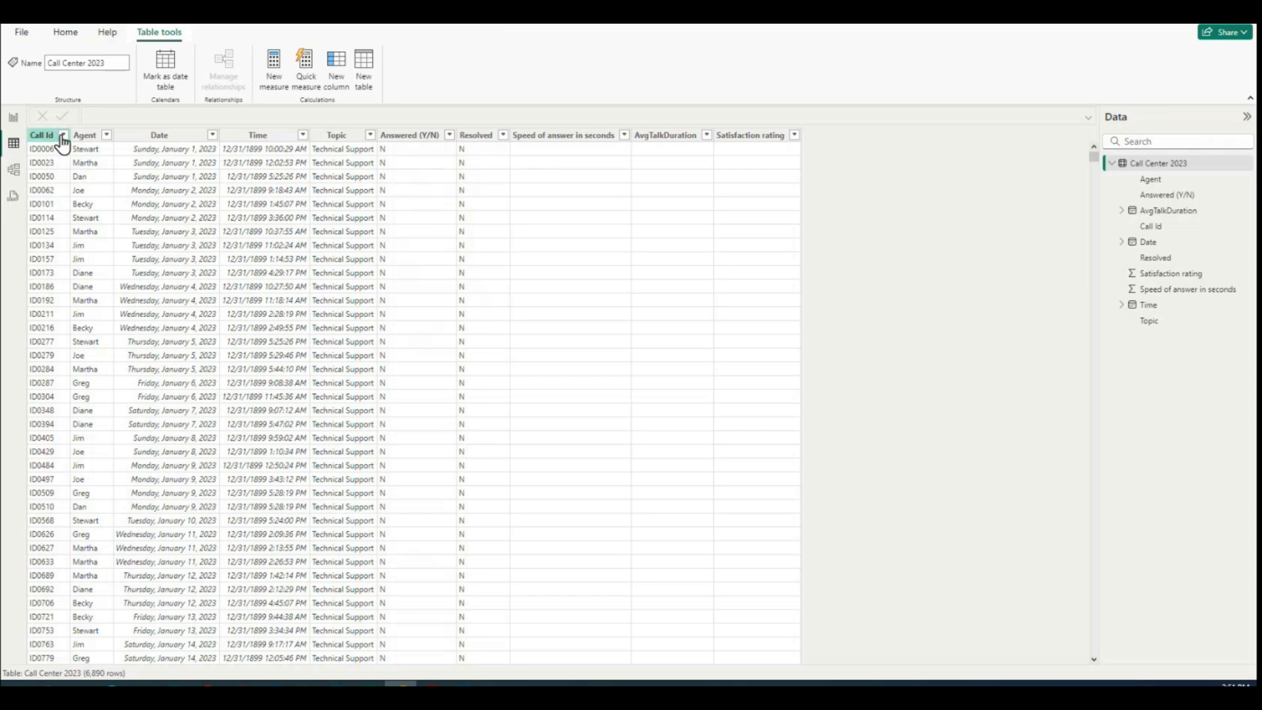
{"action": "scroll", "coordinate": [53, 196], "scroll_direction": "down", "scroll_amount": 5}
{"action": "scroll", "coordinate": [53, 195], "scroll_direction": "up", "scroll_amount": 6}
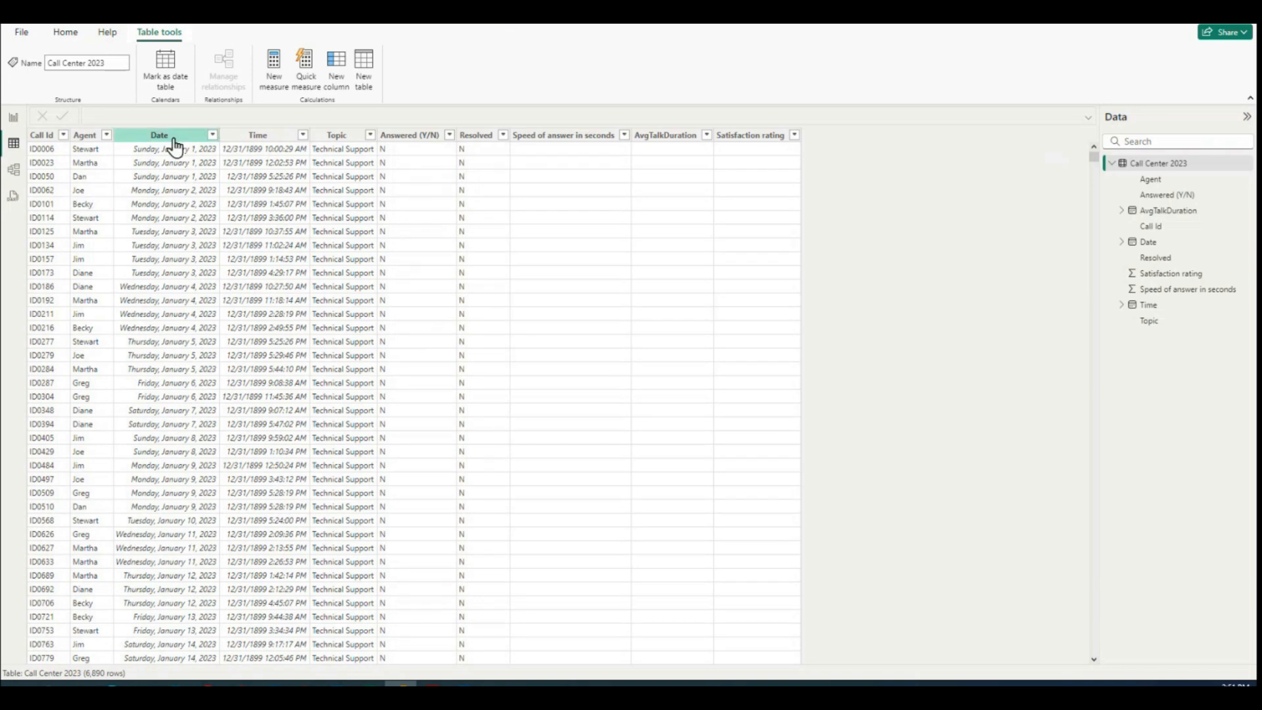
{"action": "left_click", "coordinate": [370, 135]}
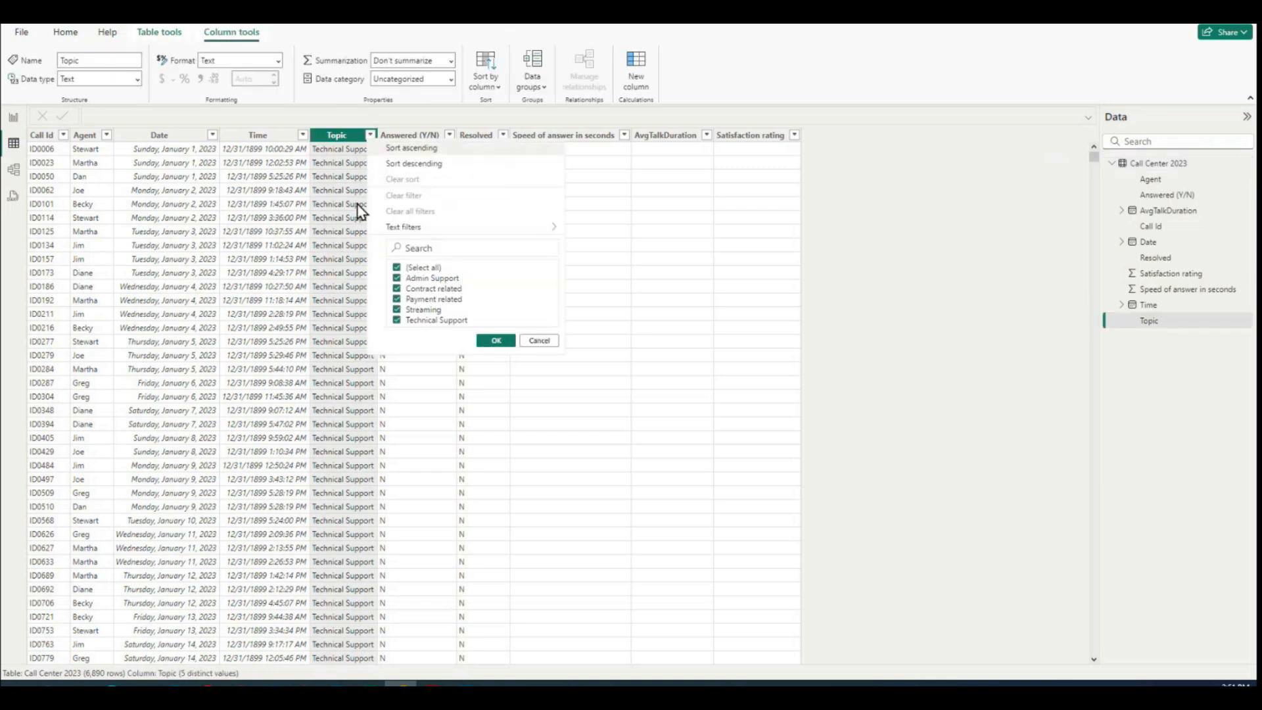
{"action": "left_click", "coordinate": [538, 342]}
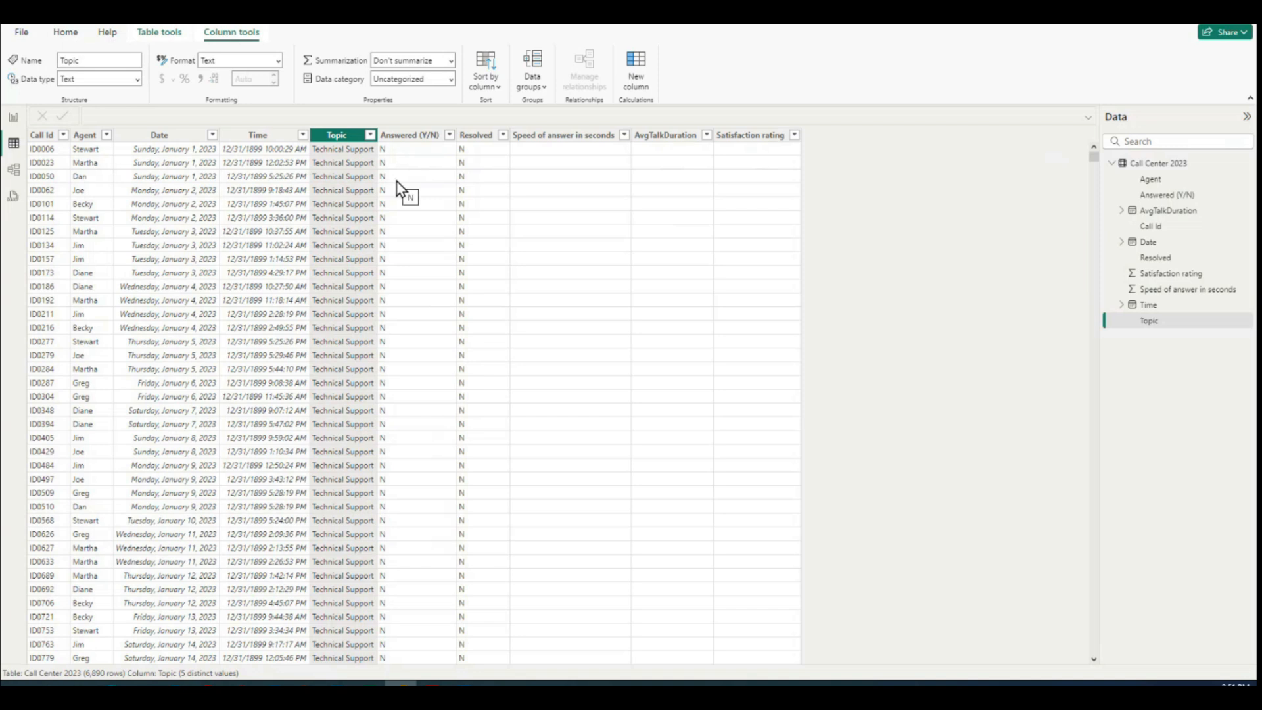
{"action": "scroll", "coordinate": [408, 176], "scroll_direction": "down", "scroll_amount": 1}
{"action": "scroll", "coordinate": [408, 177], "scroll_direction": "up", "scroll_amount": 1}
Step: Add a new calculated column to the Call Center 2023 table and name it Call Answered
{"action": "left_click", "coordinate": [157, 33]}
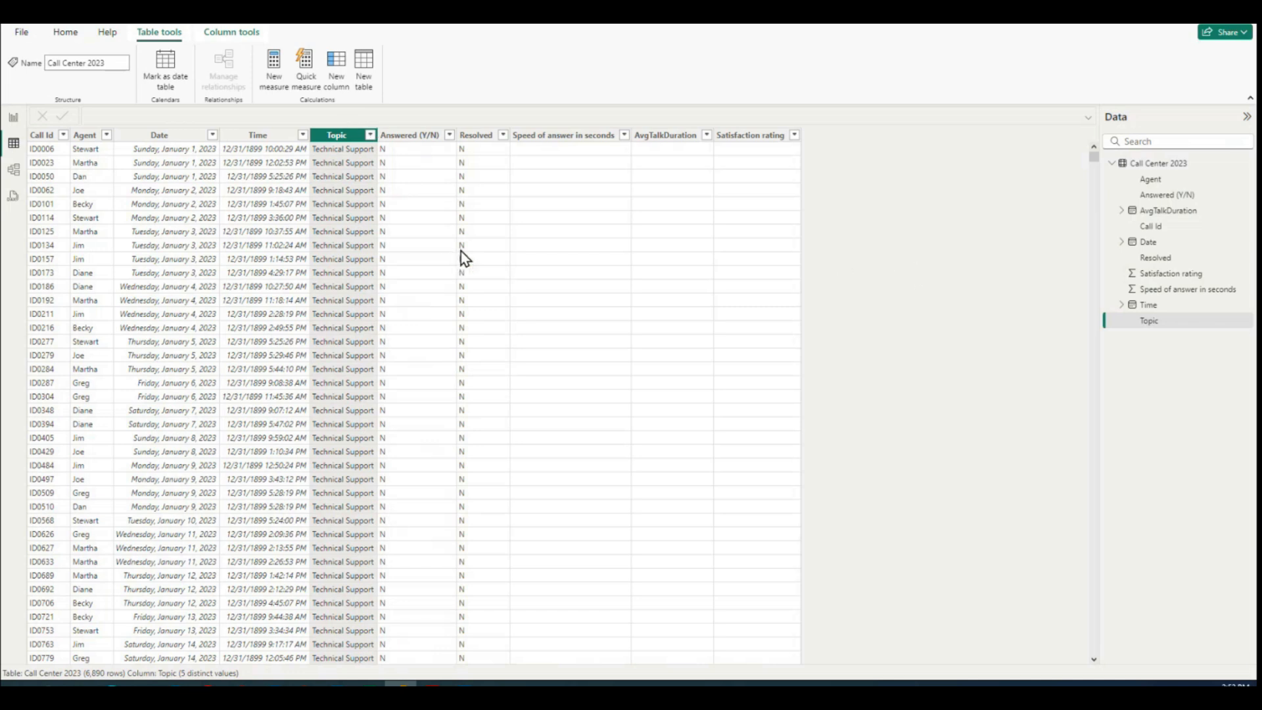
{"action": "left_click", "coordinate": [337, 68]}
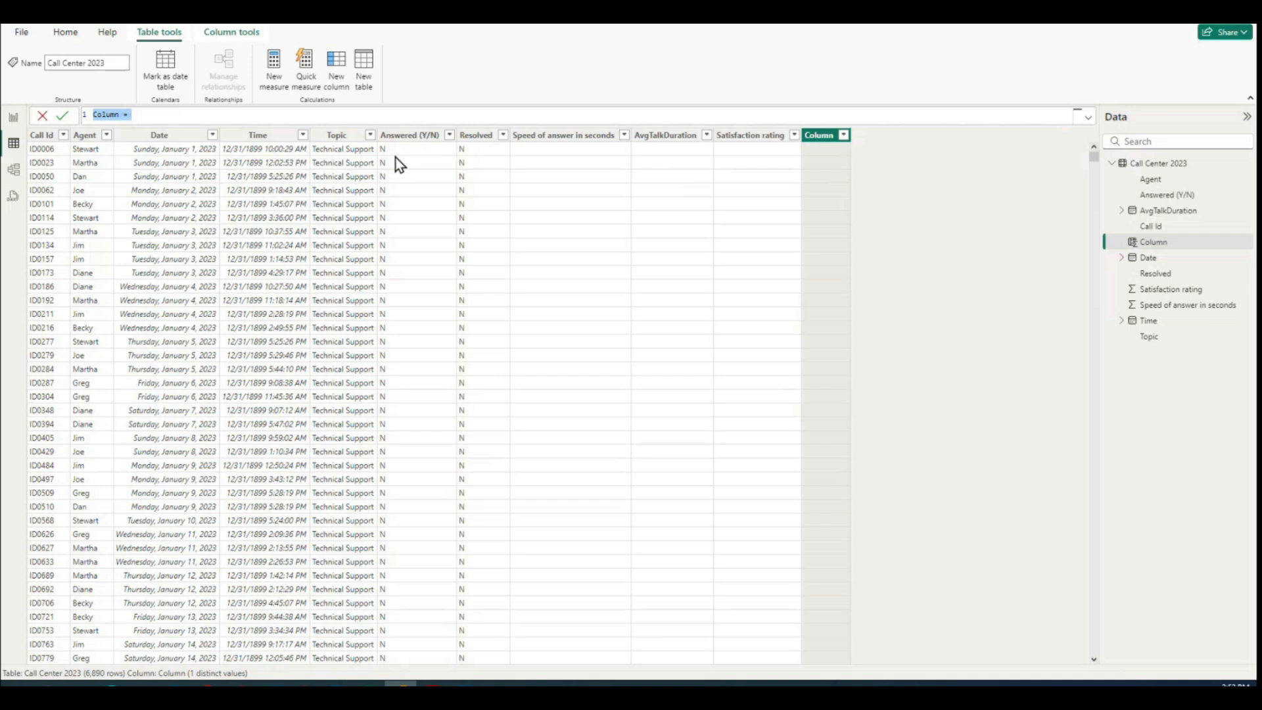
{"action": "left_click", "coordinate": [195, 112]}
{"action": "left_click_drag", "start_coordinate": [131, 115], "coordinate": [90, 114]}
{"action": "type", "text": "Call Answered"}
{"action": "type", "text": "="}
Step: Define Call Answered with an IF formula returning 1 when 'Call Center 2023'[Answered (Y/N)] equals "y" and 0 otherwise
{"action": "type", "text": "i"}
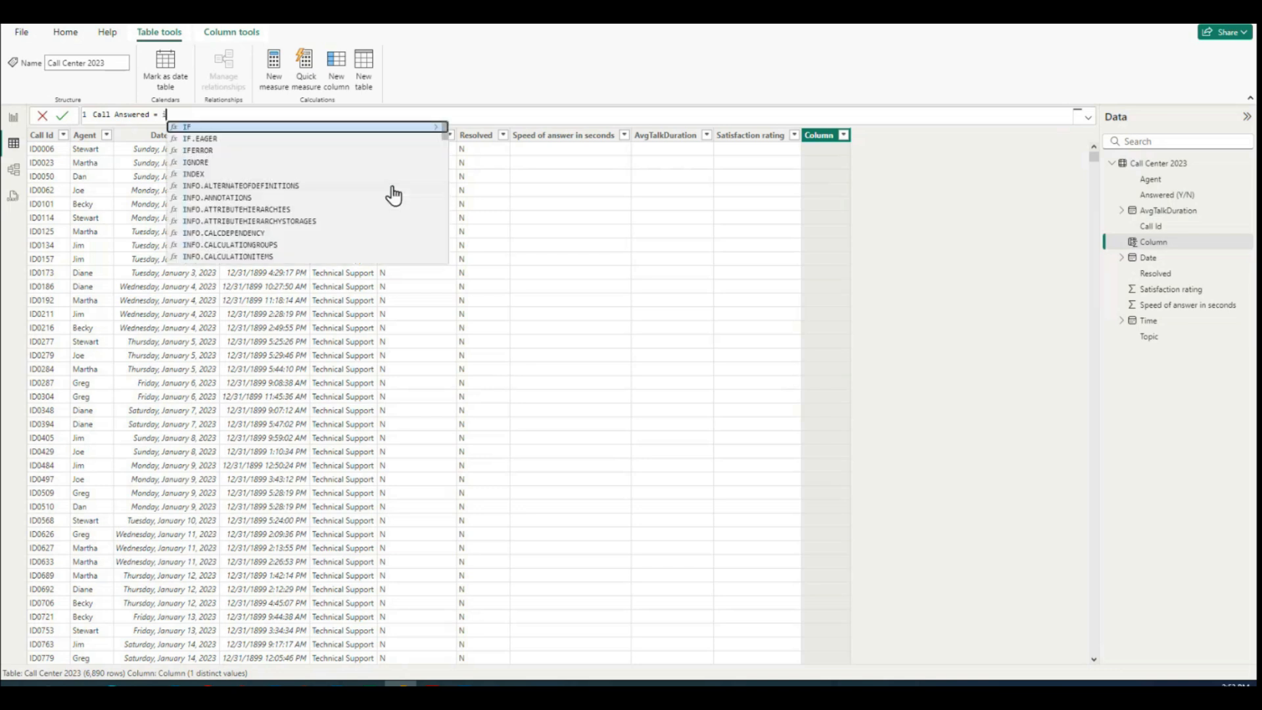
{"action": "type", "text": "f("}
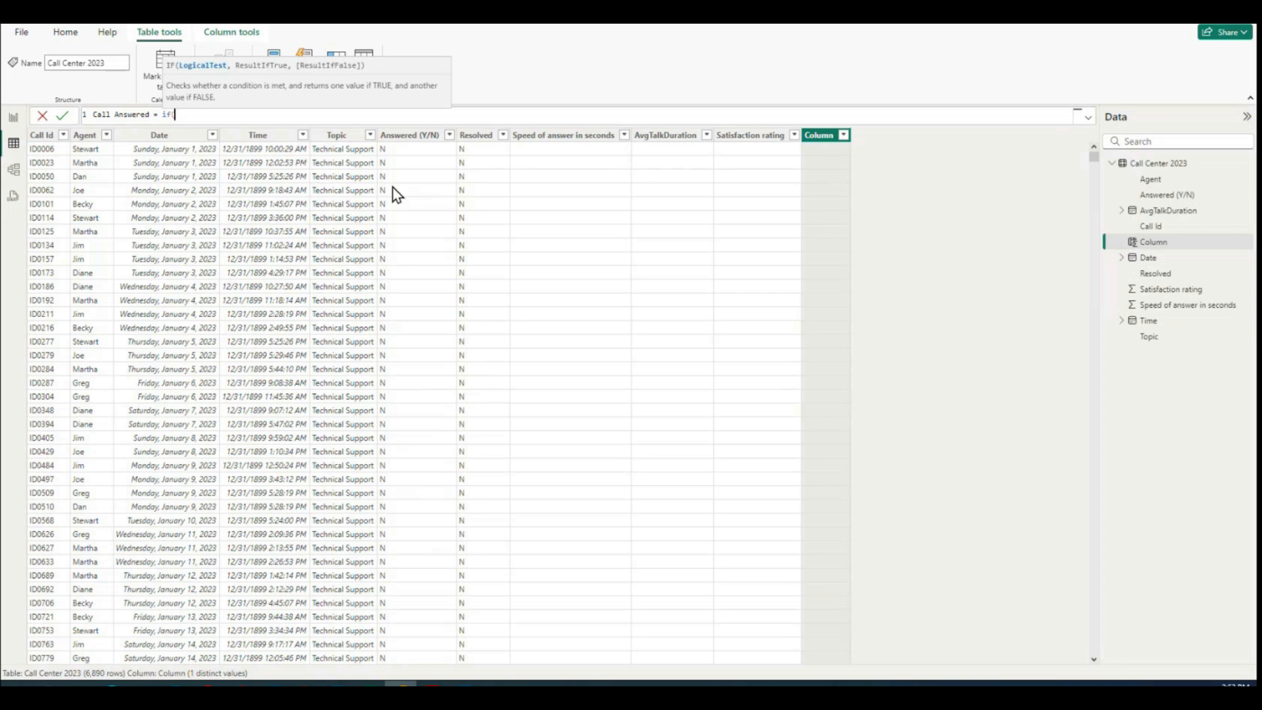
{"action": "type", "text": "answe"}
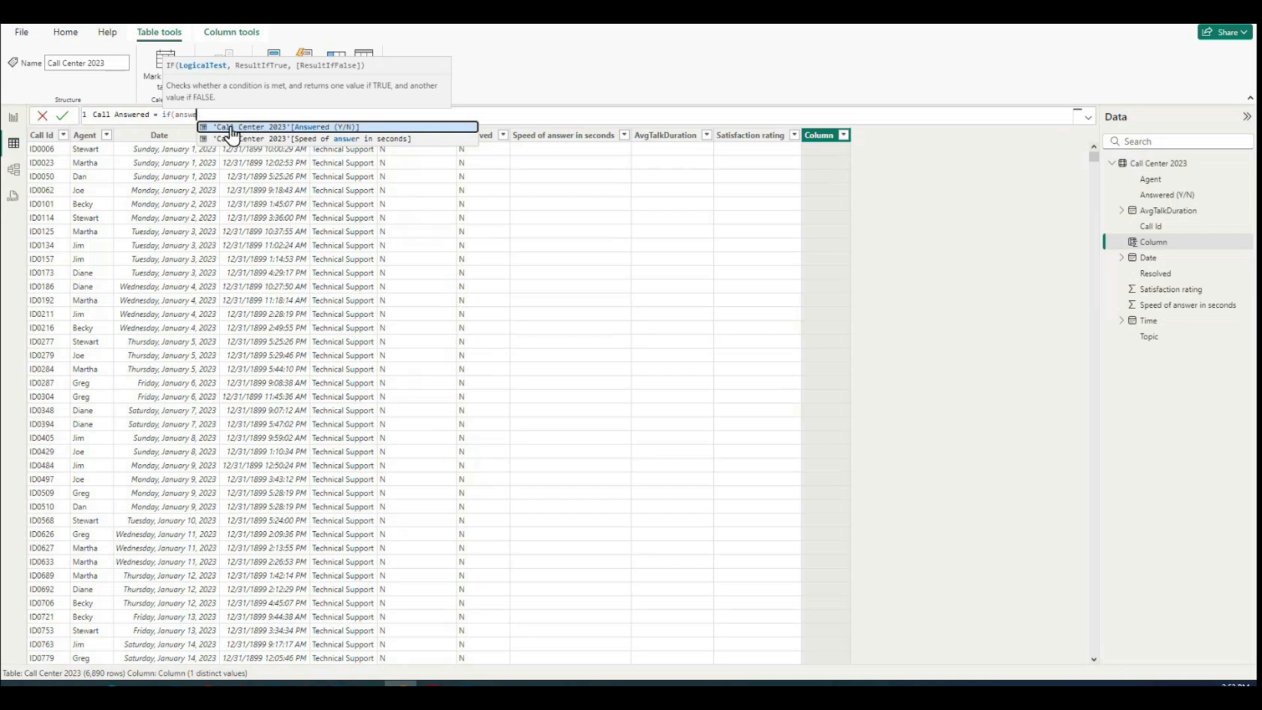
{"action": "left_click", "coordinate": [330, 128]}
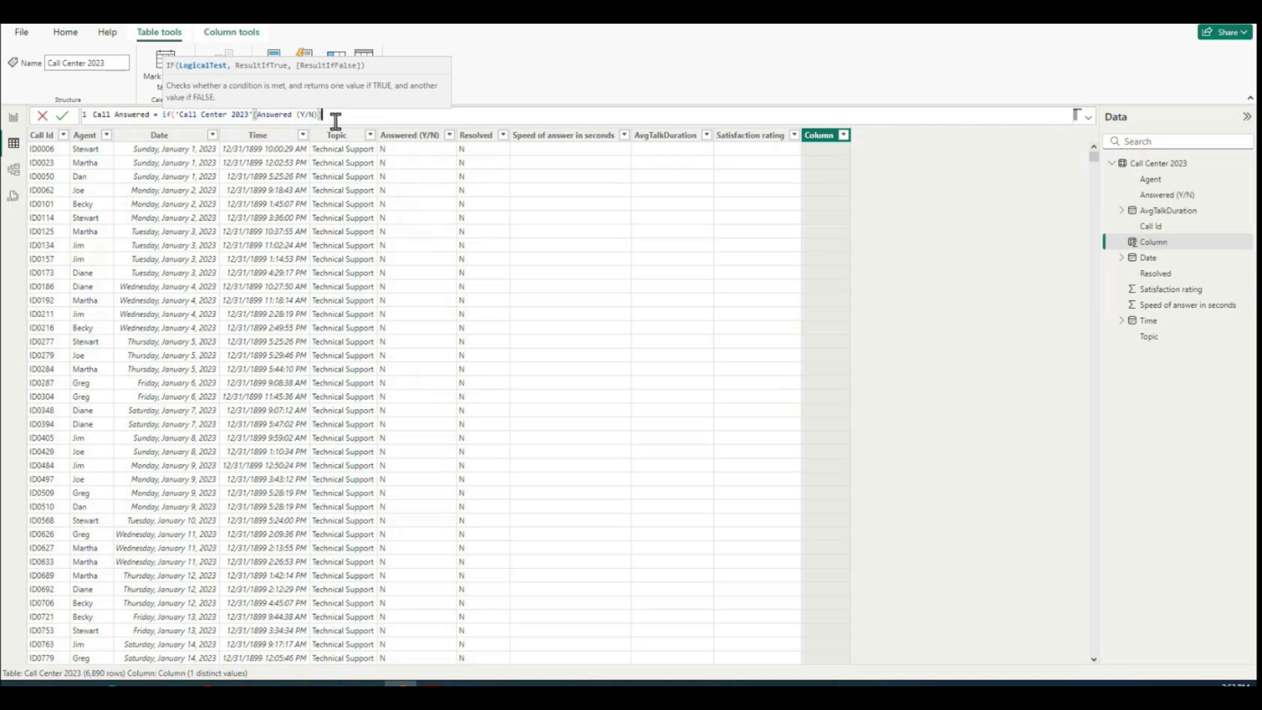
{"action": "type", "text": "="}
{"action": "type", "text": "y"}
{"action": "type", "text": "y\""}
{"action": "type", "text": ",1,0)"}
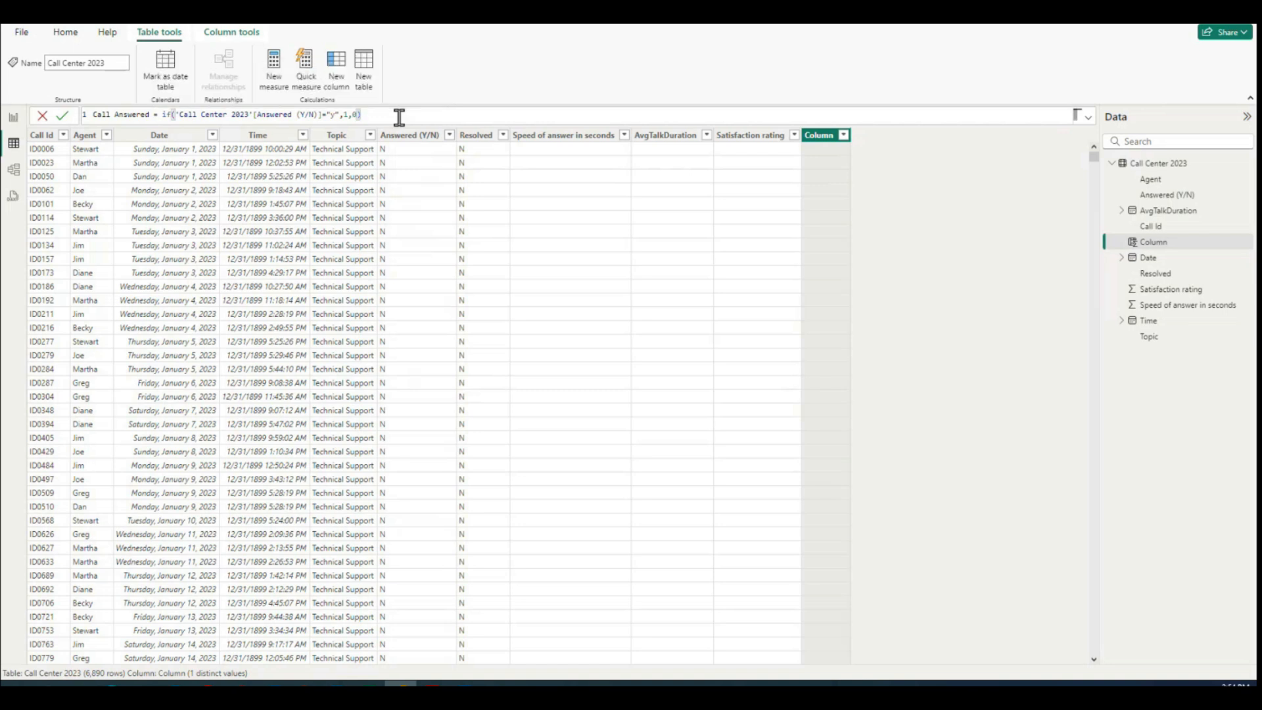
{"action": "key", "text": "Return"}
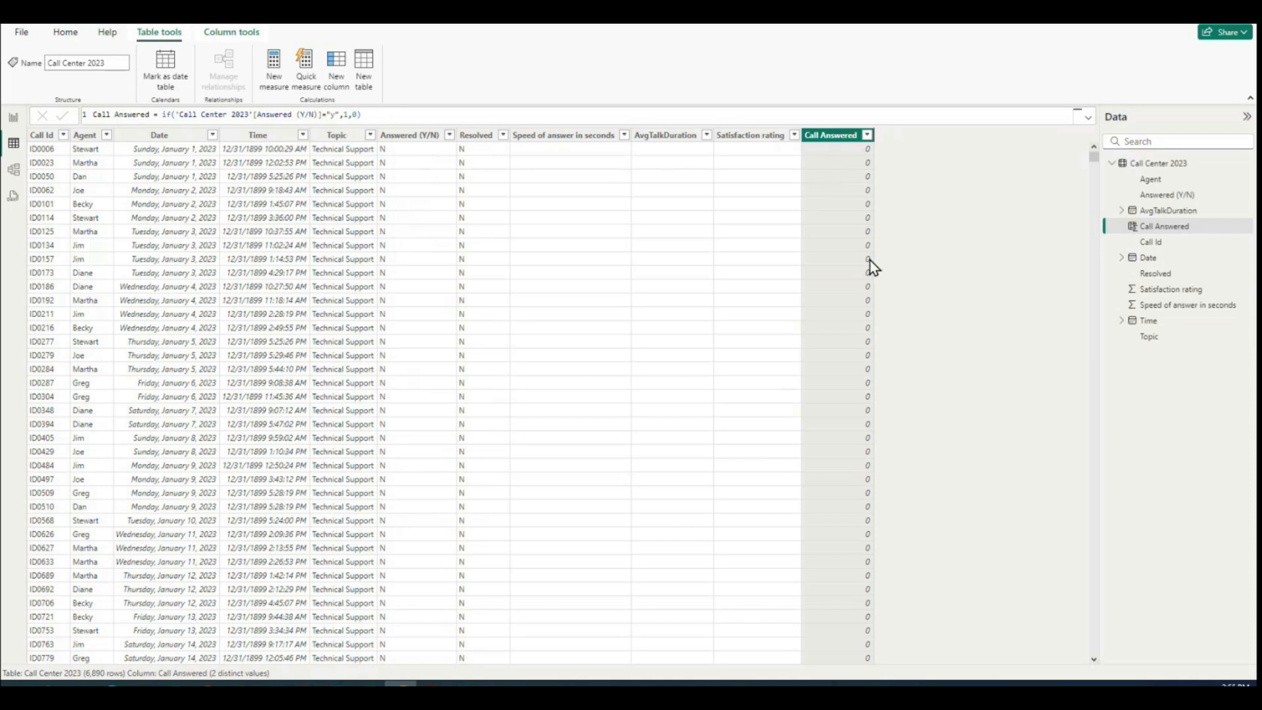
Step: Look through the table rows to compare the Call Answered values with the Answered (Y/N) column
{"action": "scroll", "coordinate": [871, 266], "scroll_direction": "down", "scroll_amount": 20}
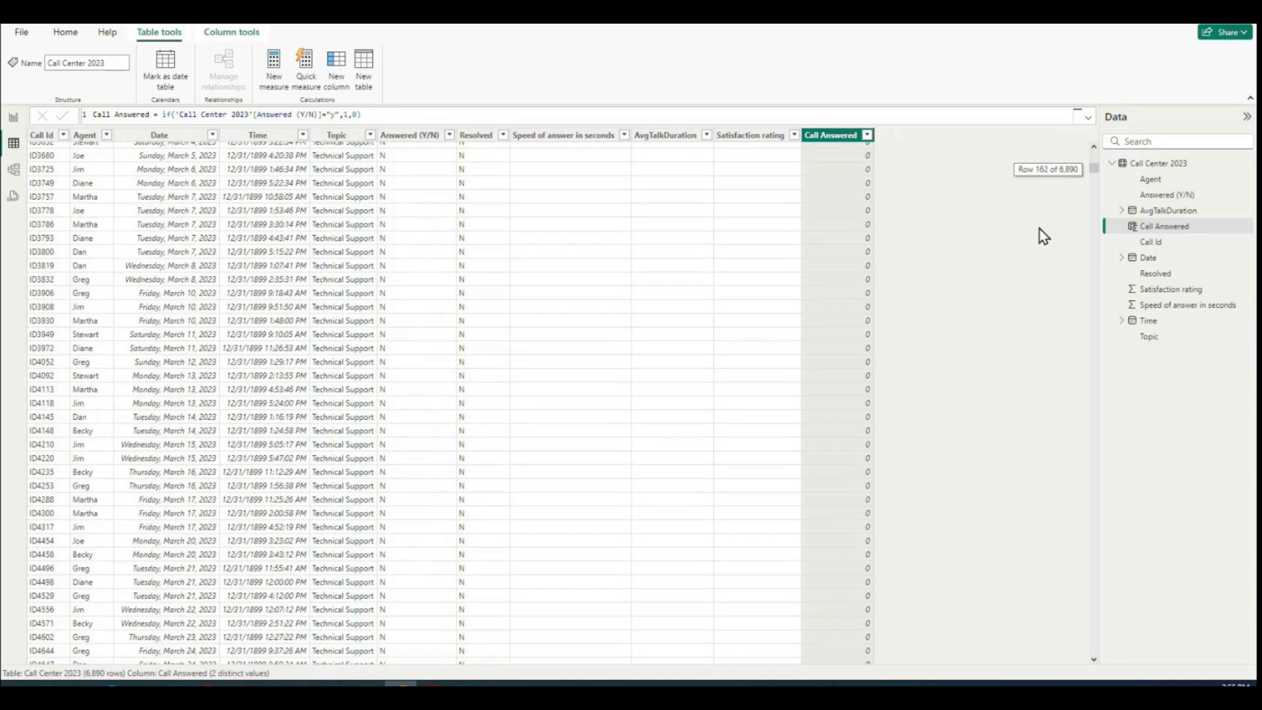
{"action": "scroll", "coordinate": [1040, 229], "scroll_direction": "down", "scroll_amount": 5}
{"action": "left_click_drag", "start_coordinate": [1095, 172], "coordinate": [1105, 332]}
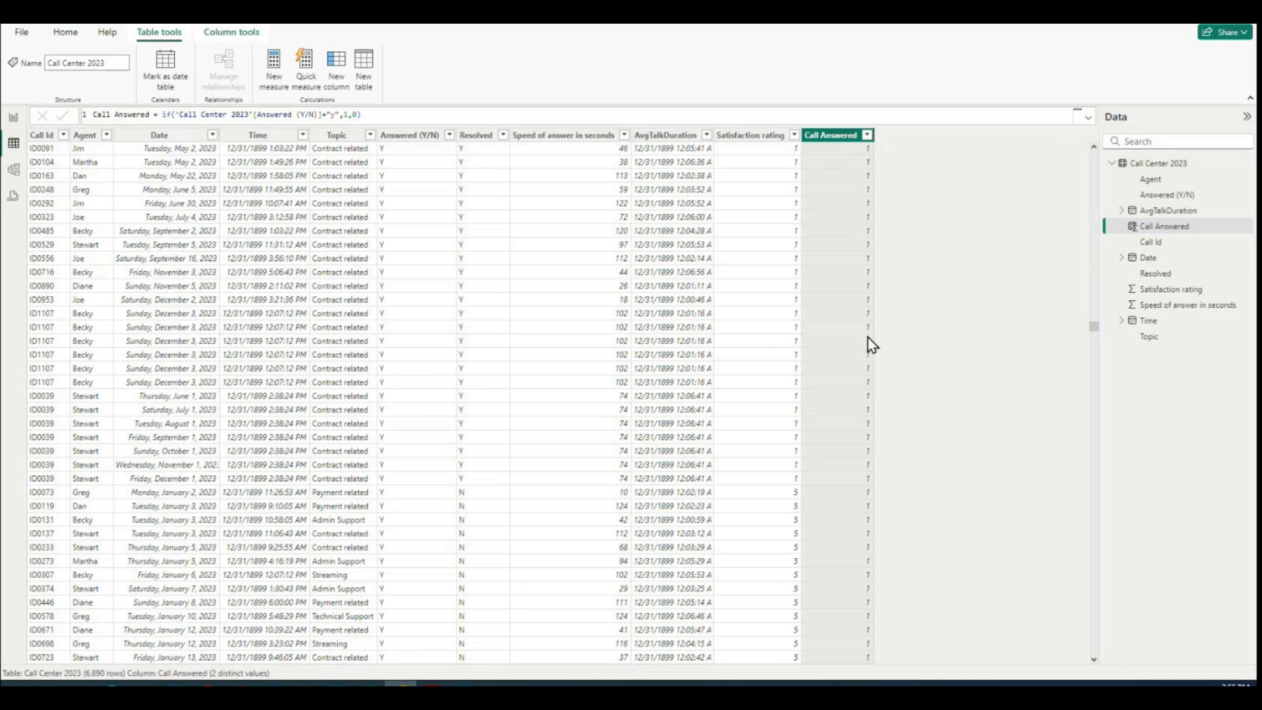
{"action": "left_click_drag", "start_coordinate": [1094, 330], "coordinate": [1097, 161]}
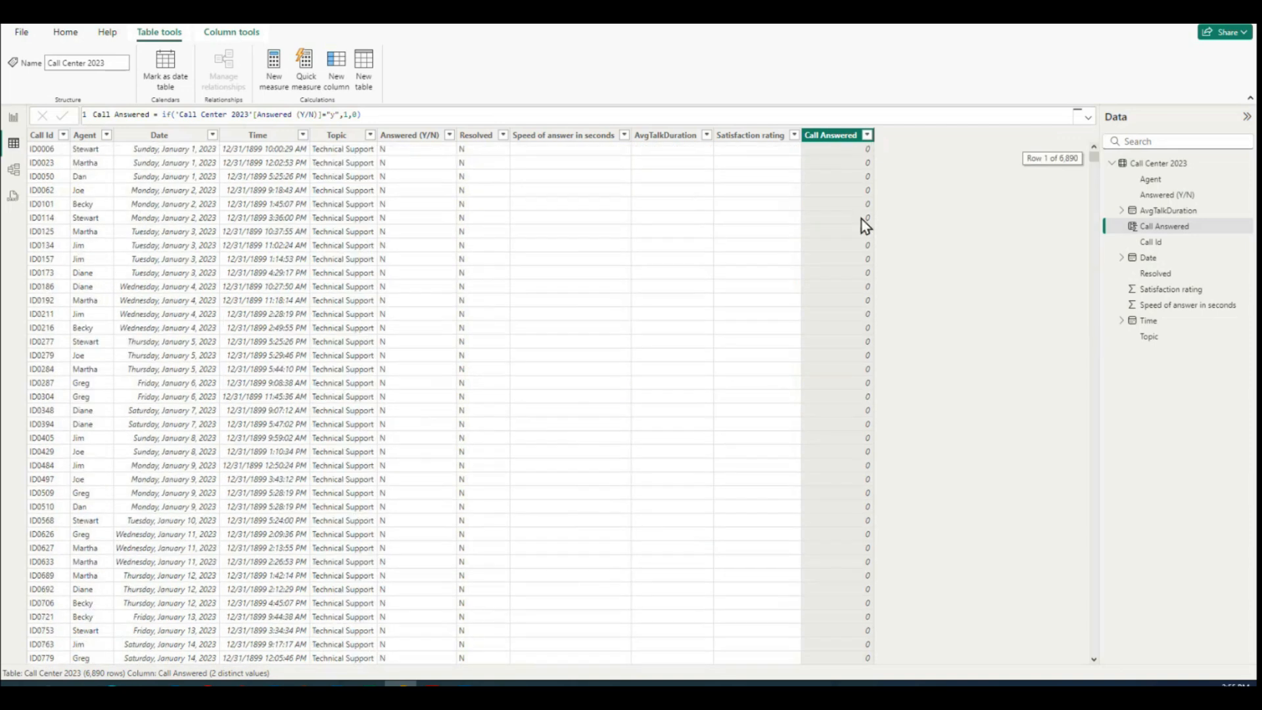
{"action": "left_click", "coordinate": [402, 116]}
{"action": "key", "text": "Return"}
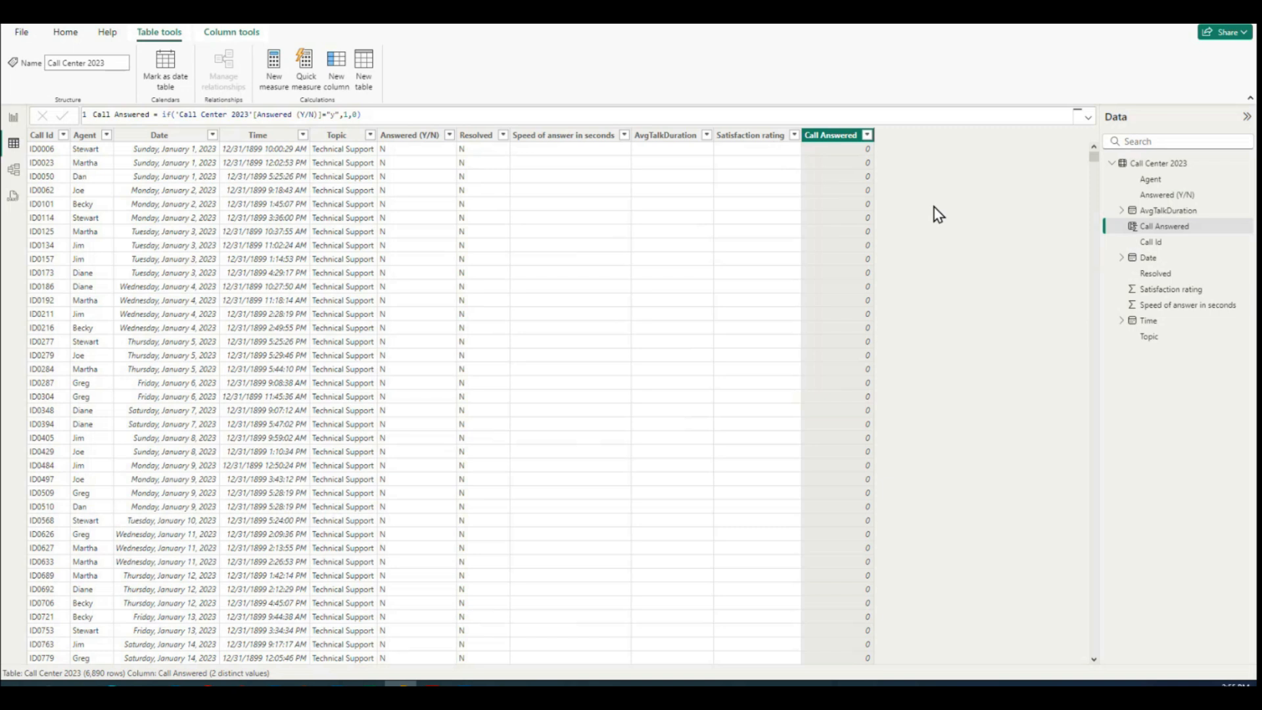
Step: Copy the complete formula of the Call Answered column
{"action": "left_click", "coordinate": [338, 62]}
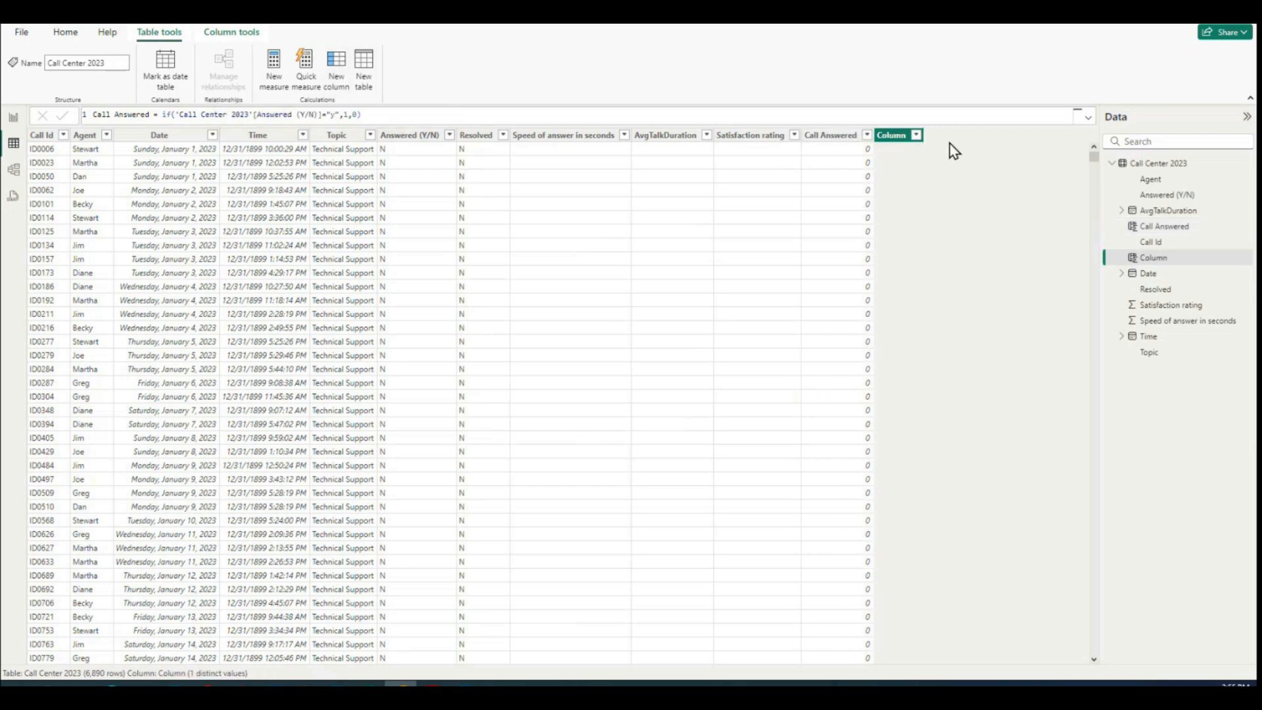
{"action": "key", "text": "Escape"}
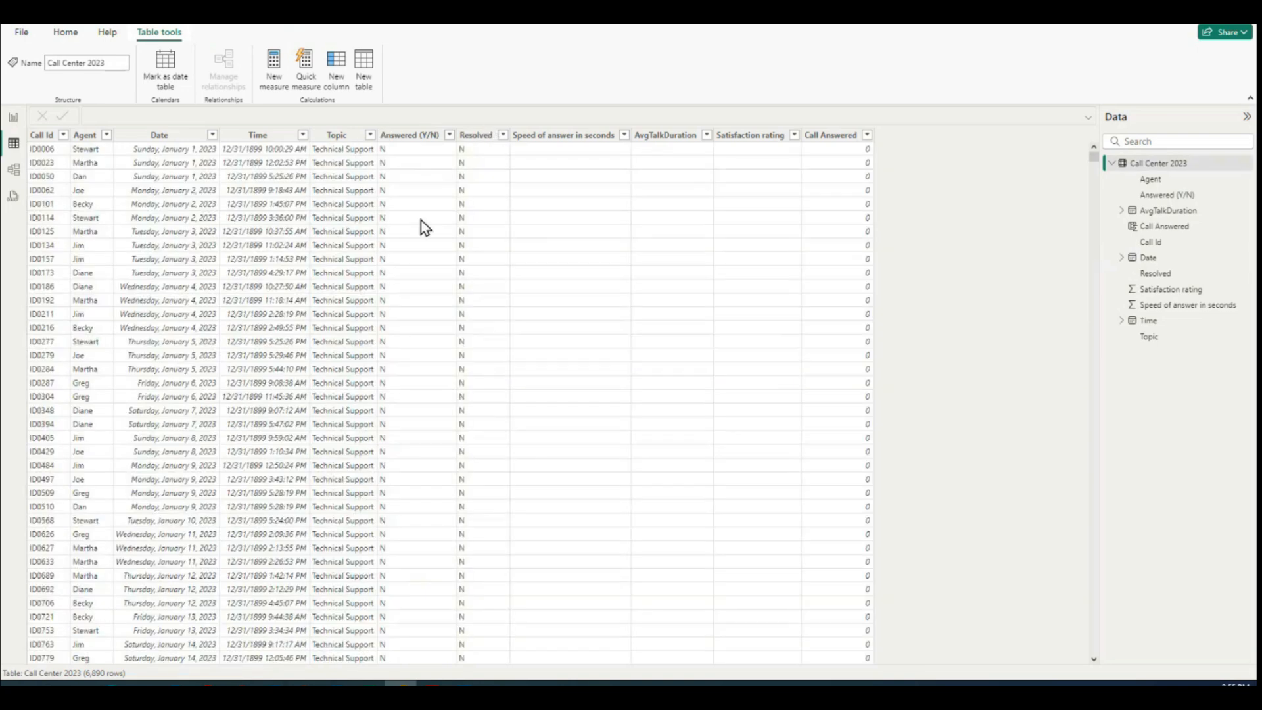
{"action": "left_click", "coordinate": [825, 138]}
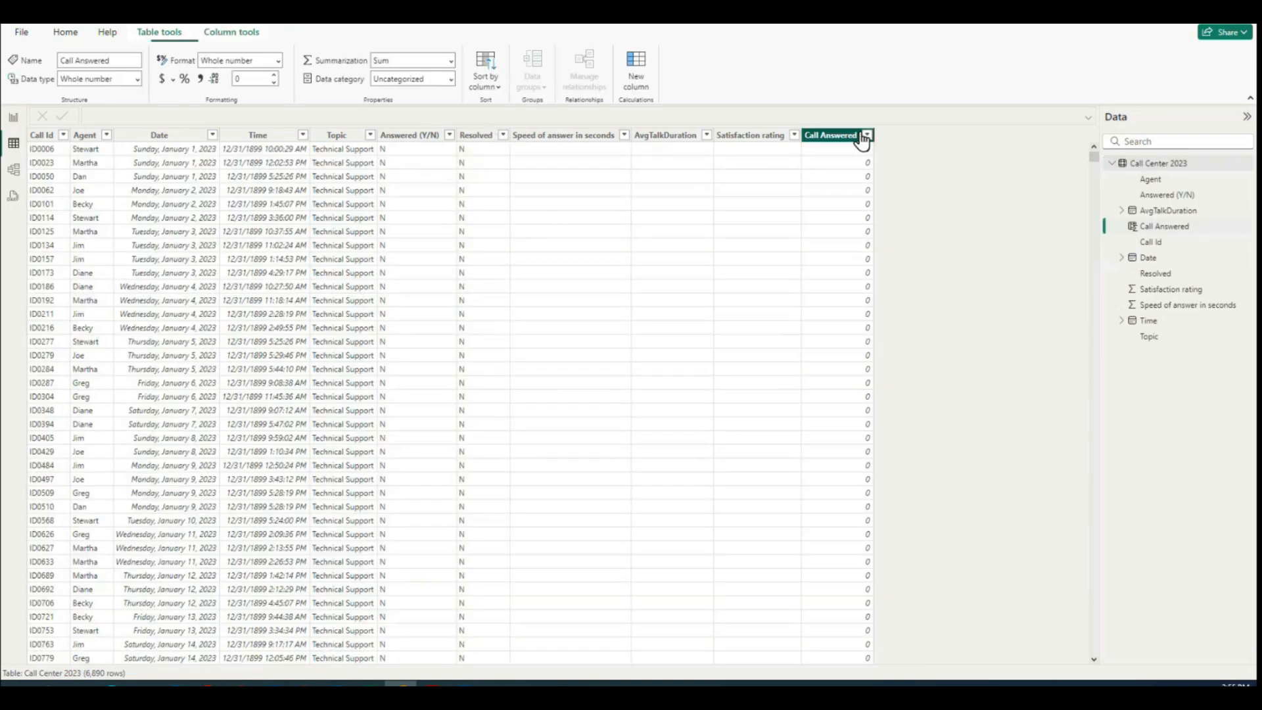
{"action": "triple_click", "coordinate": [84, 118]}
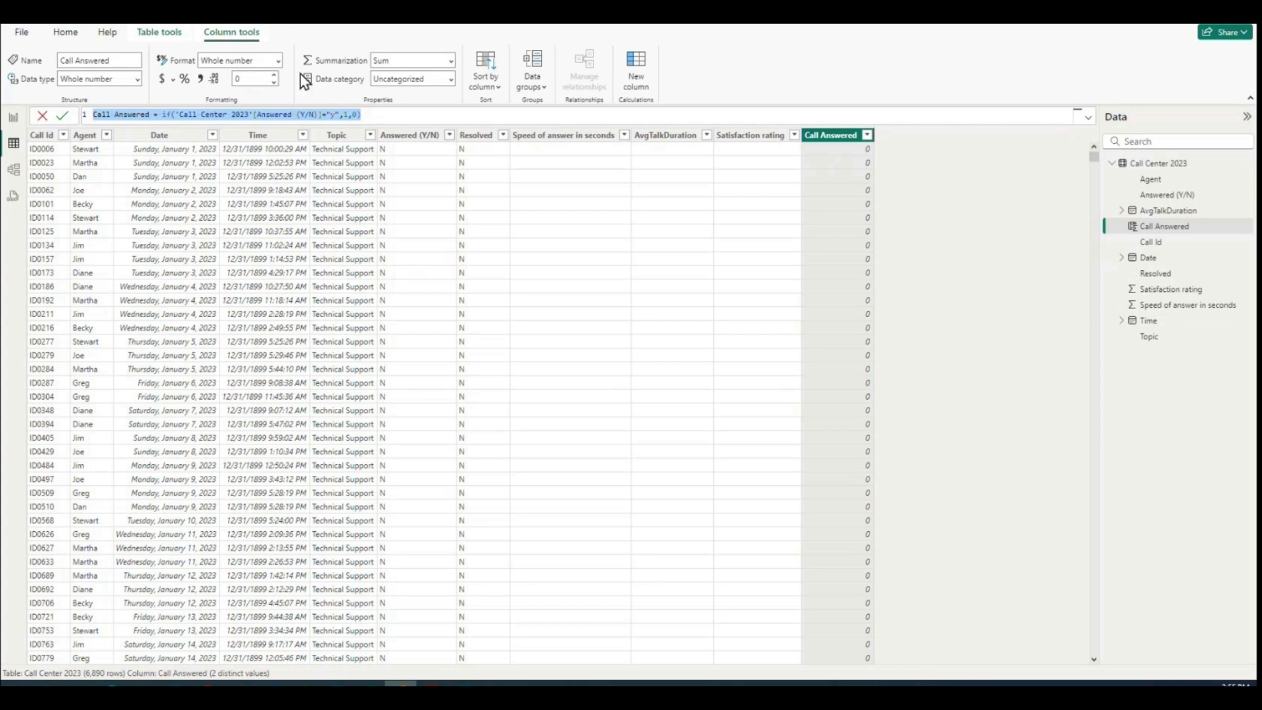
{"action": "left_click", "coordinate": [1030, 402]}
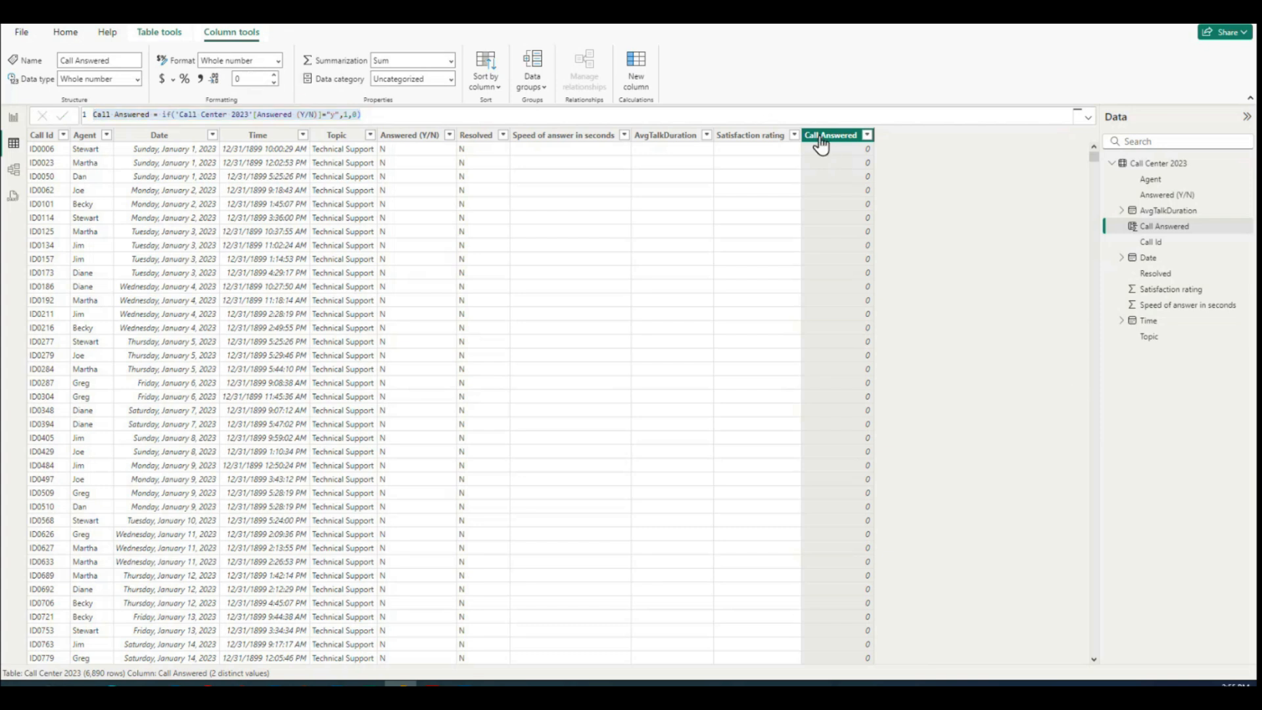
{"action": "left_click_drag", "start_coordinate": [407, 113], "coordinate": [93, 114]}
{"action": "key", "text": "ctrl+c"}
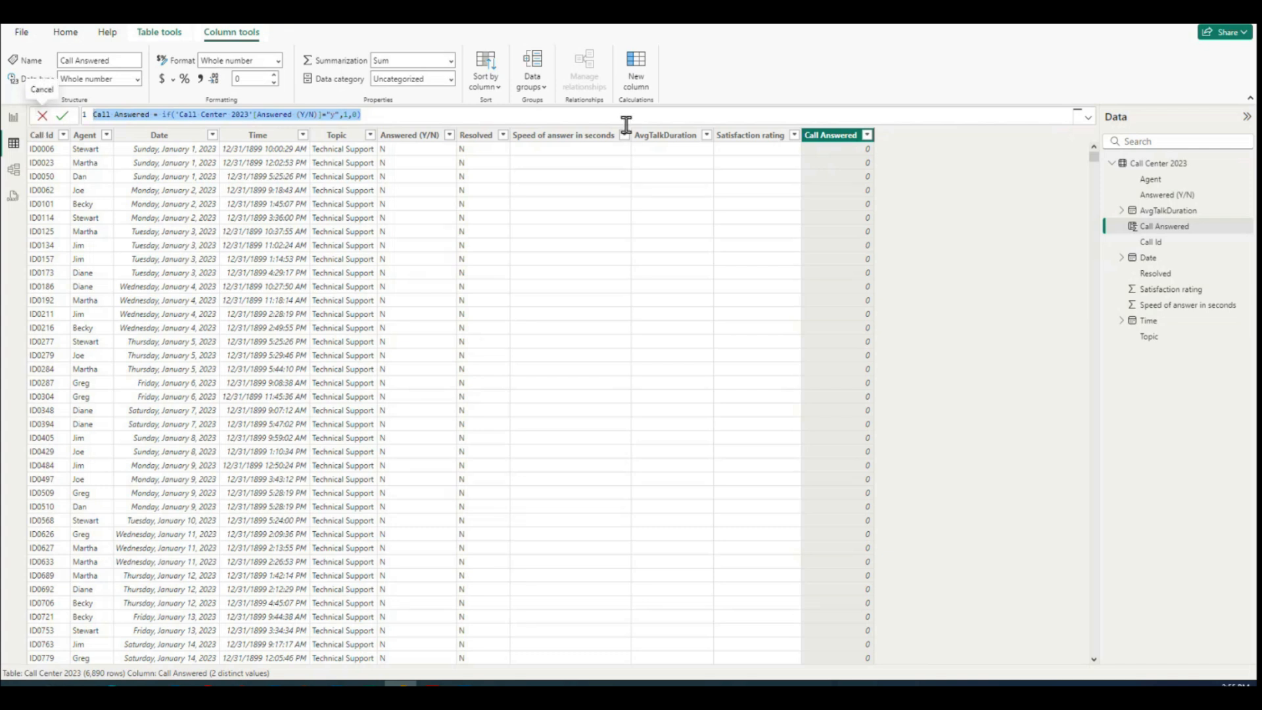
{"action": "left_click", "coordinate": [972, 230]}
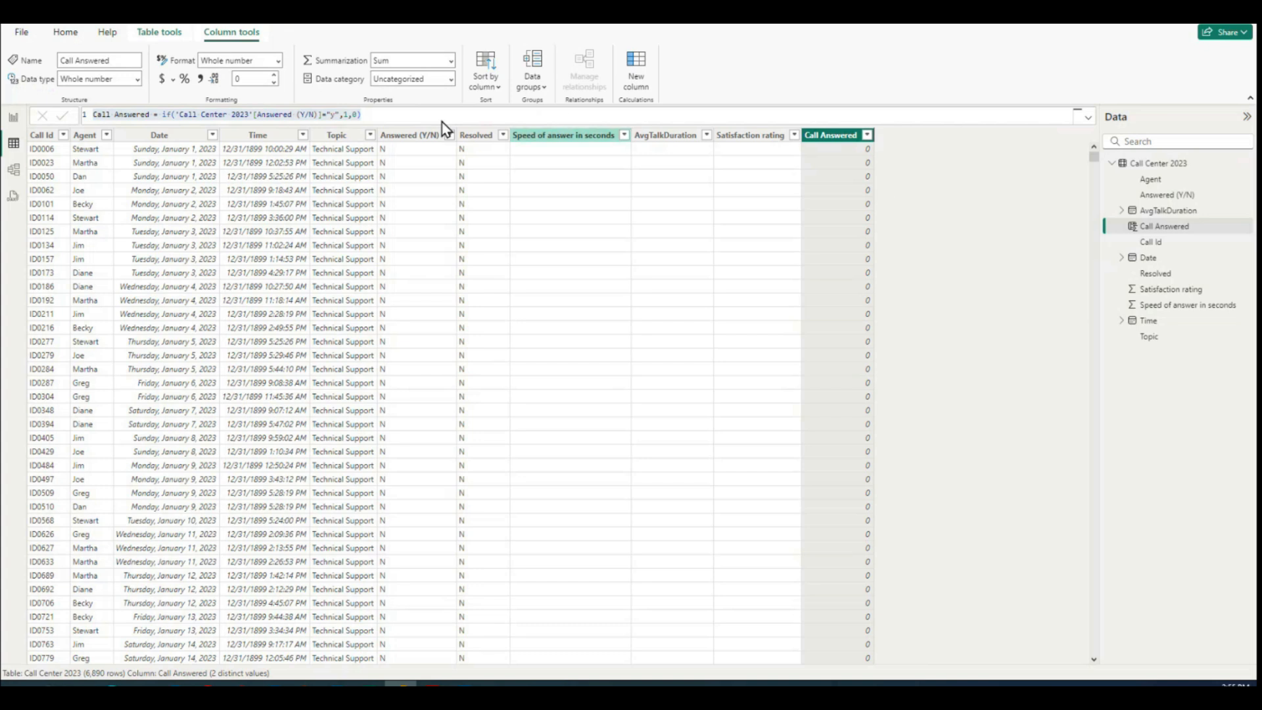
Step: Add another calculated column from the copied Call Answered formula, changing the tested value to "n"
{"action": "left_click", "coordinate": [164, 36]}
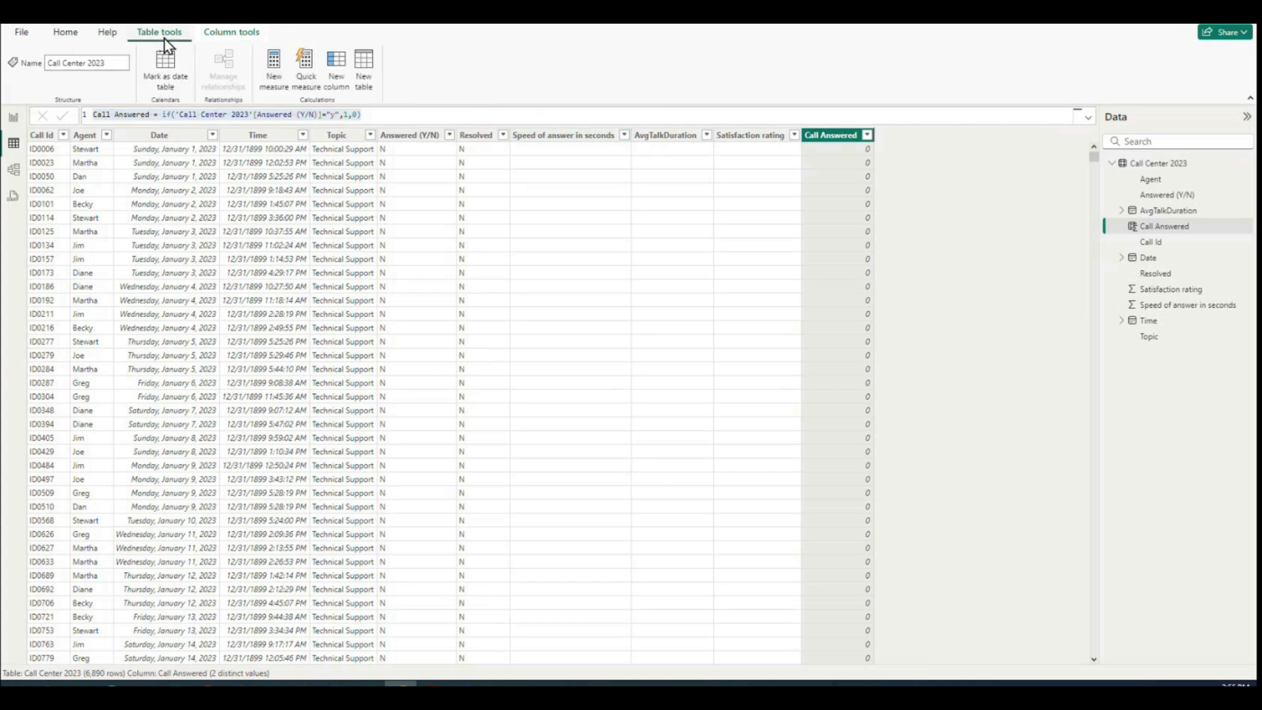
{"action": "left_click", "coordinate": [338, 68]}
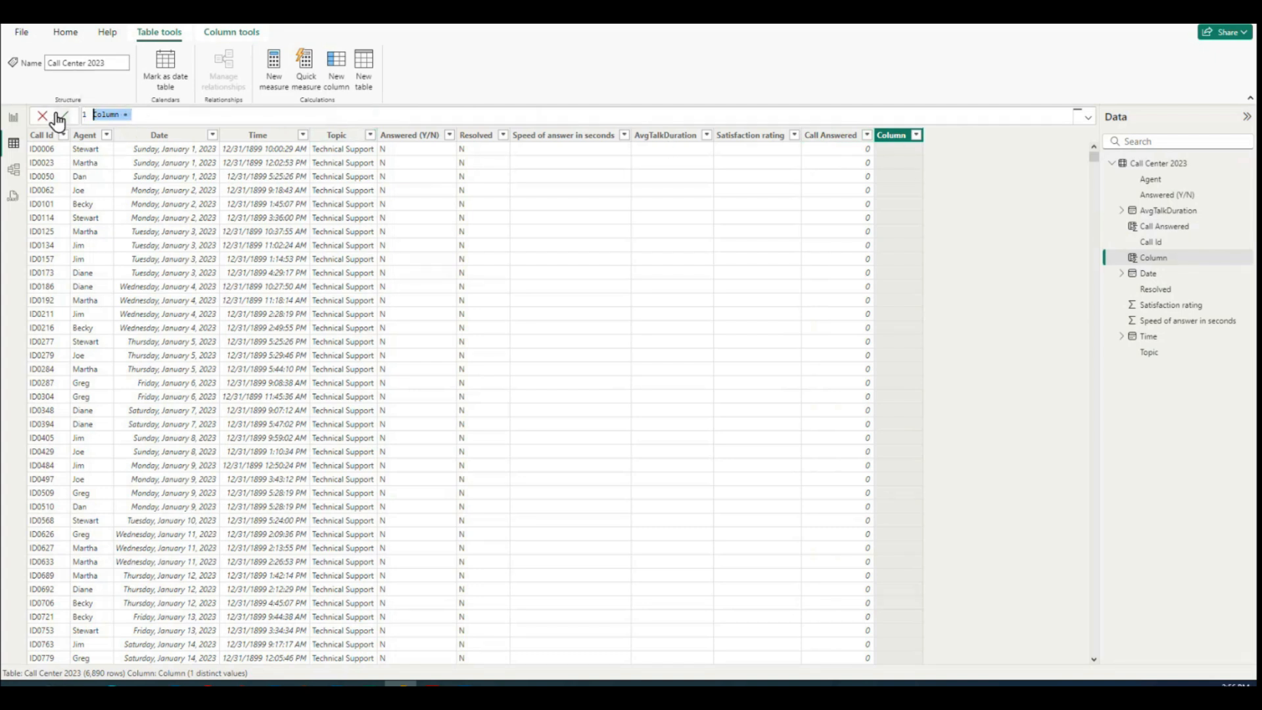
{"action": "key", "text": "ctrl+v"}
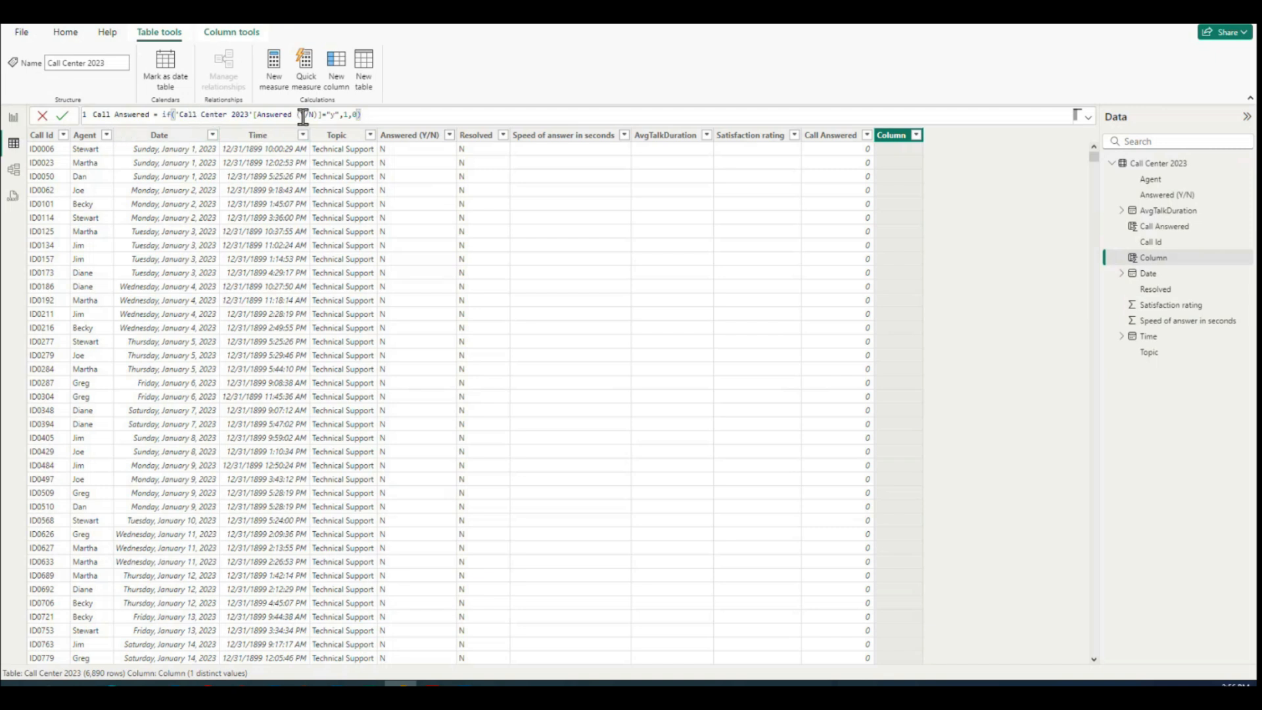
{"action": "left_click", "coordinate": [333, 114]}
{"action": "key", "text": "BackSpace"}
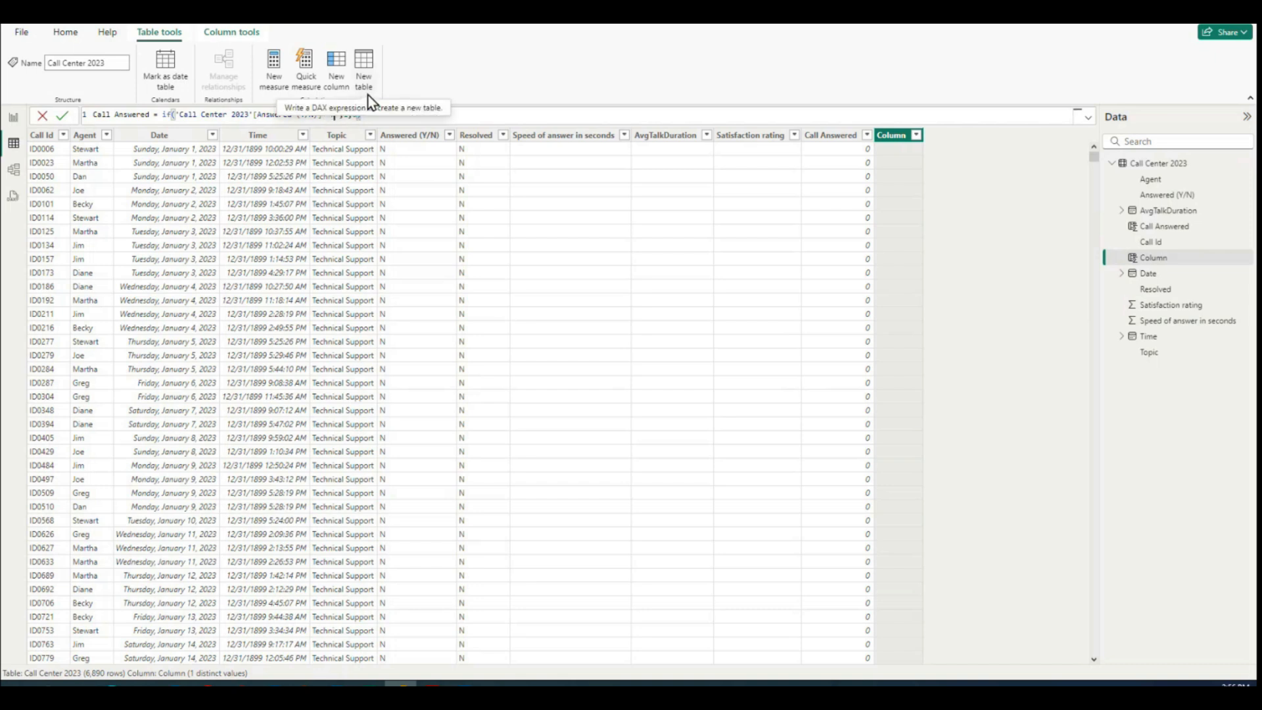
{"action": "type", "text": "n"}
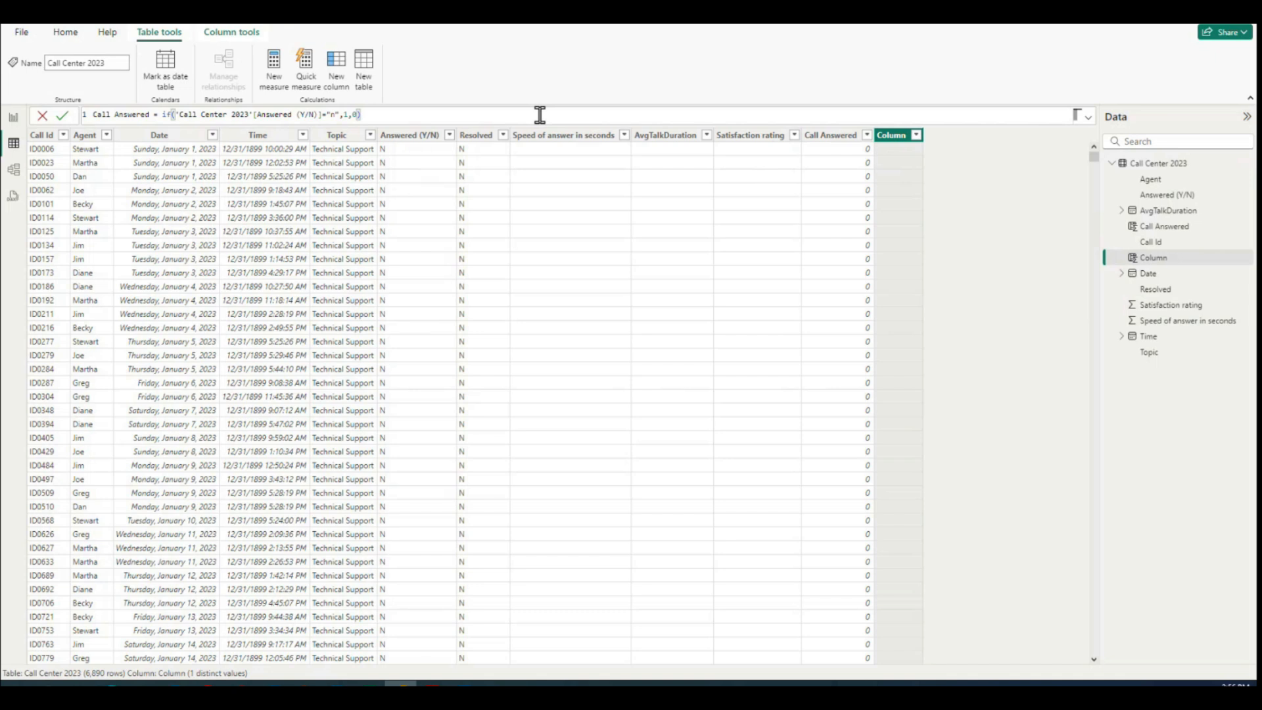
{"action": "key", "text": "Return"}
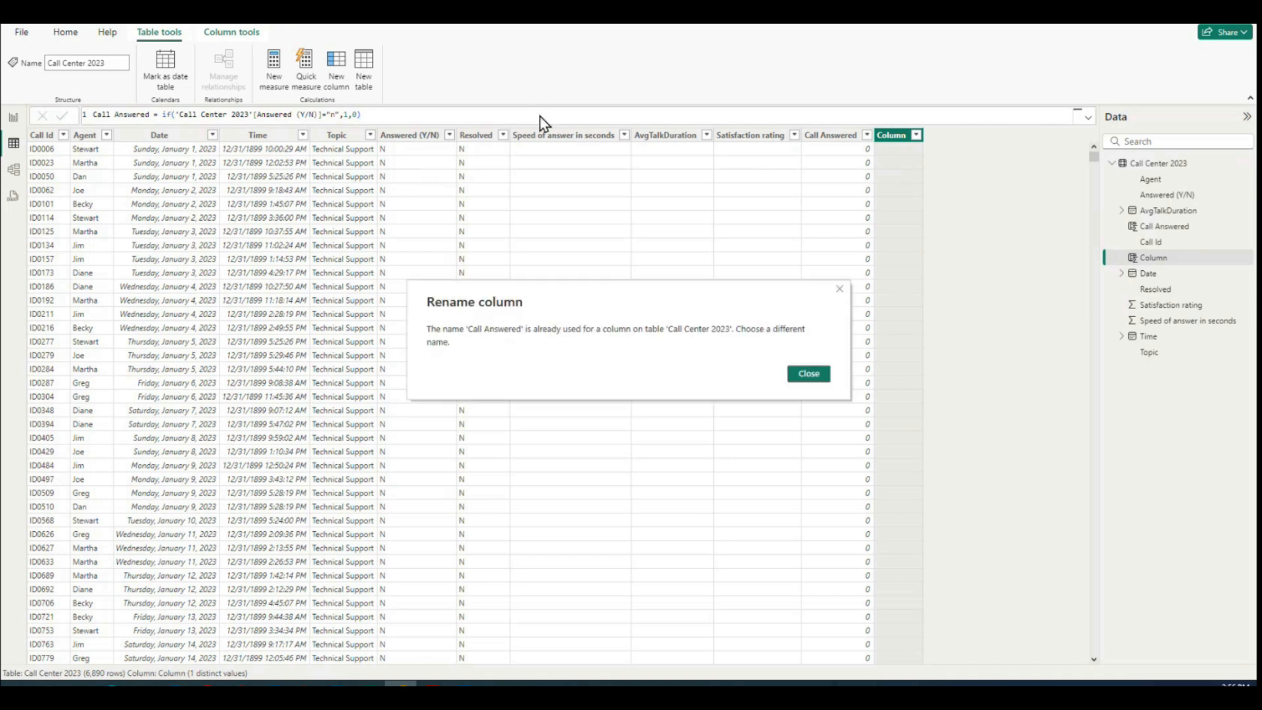
Step: Dismiss the rename message, name the new column Call Rejected and commit its formula
{"action": "left_click", "coordinate": [809, 381]}
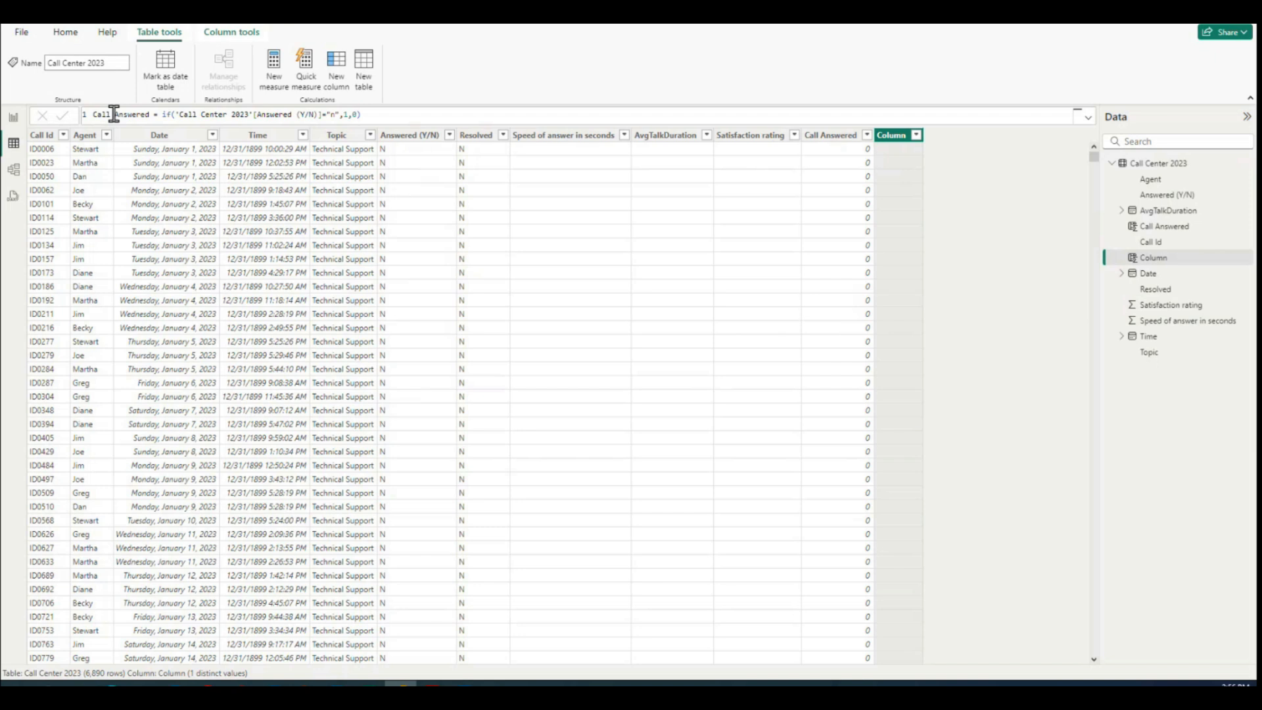
{"action": "left_click_drag", "start_coordinate": [115, 114], "coordinate": [150, 114]}
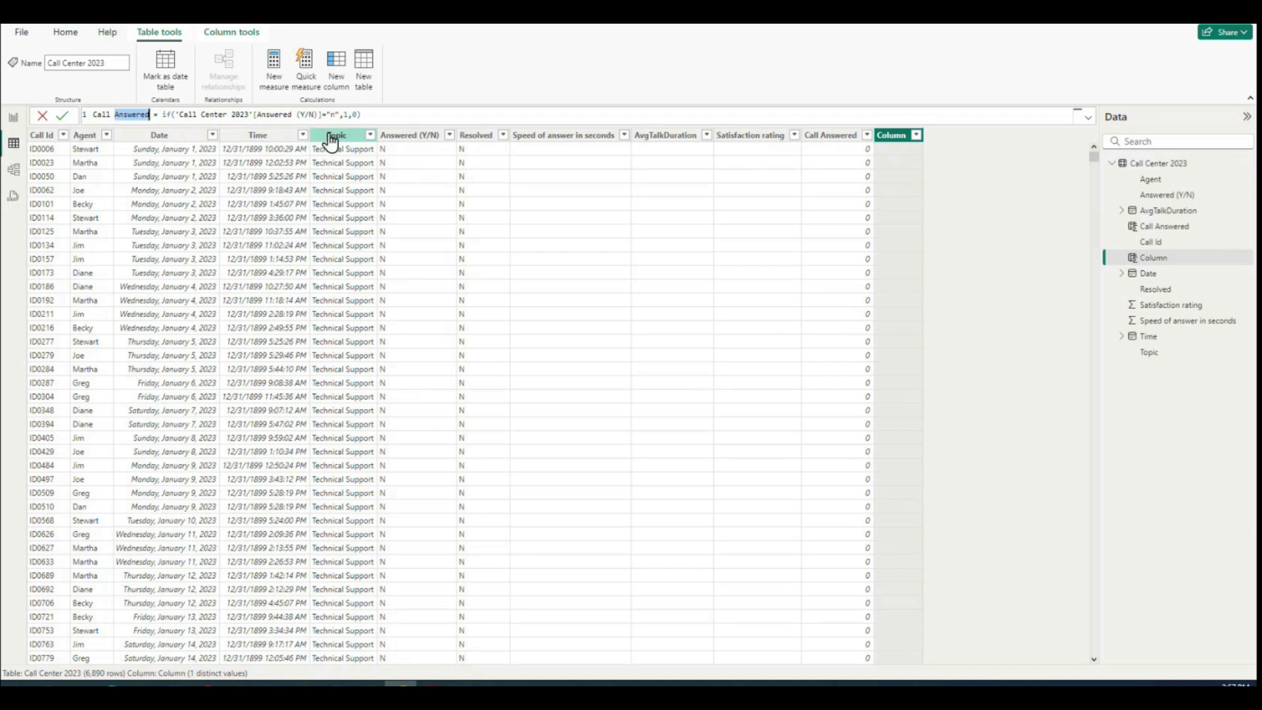
{"action": "type", "text": "Rejected"}
{"action": "left_click", "coordinate": [492, 113]}
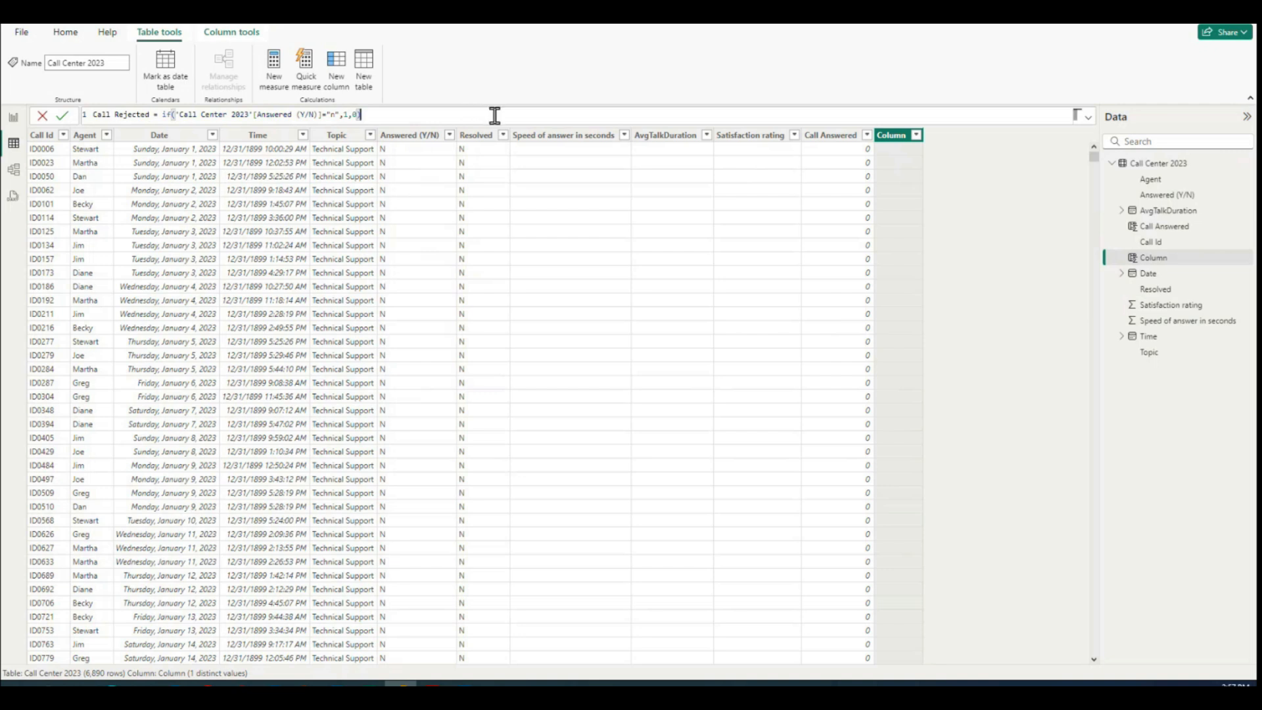
{"action": "key", "text": "Return"}
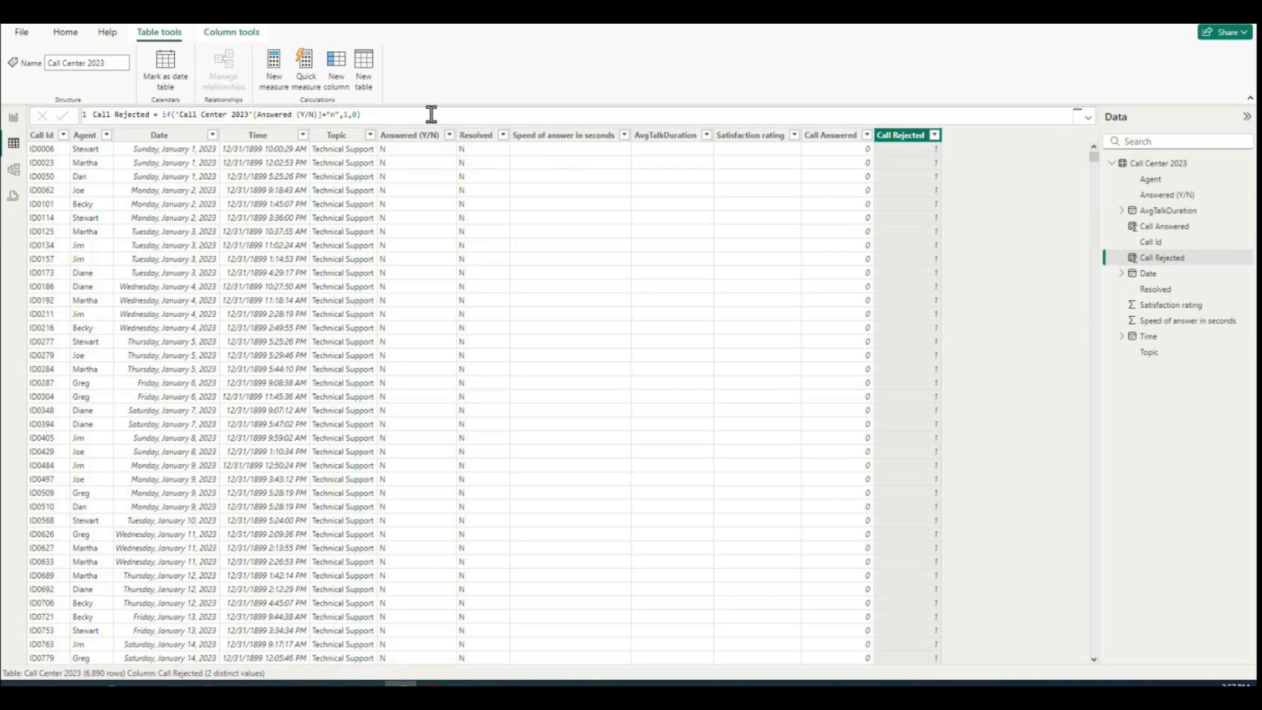
Step: Copy the Call Rejected formula into another new calculated column and name it Resolved Calls
{"action": "left_click_drag", "start_coordinate": [431, 114], "coordinate": [7, 119]}
{"action": "key", "text": "ctrl+c"}
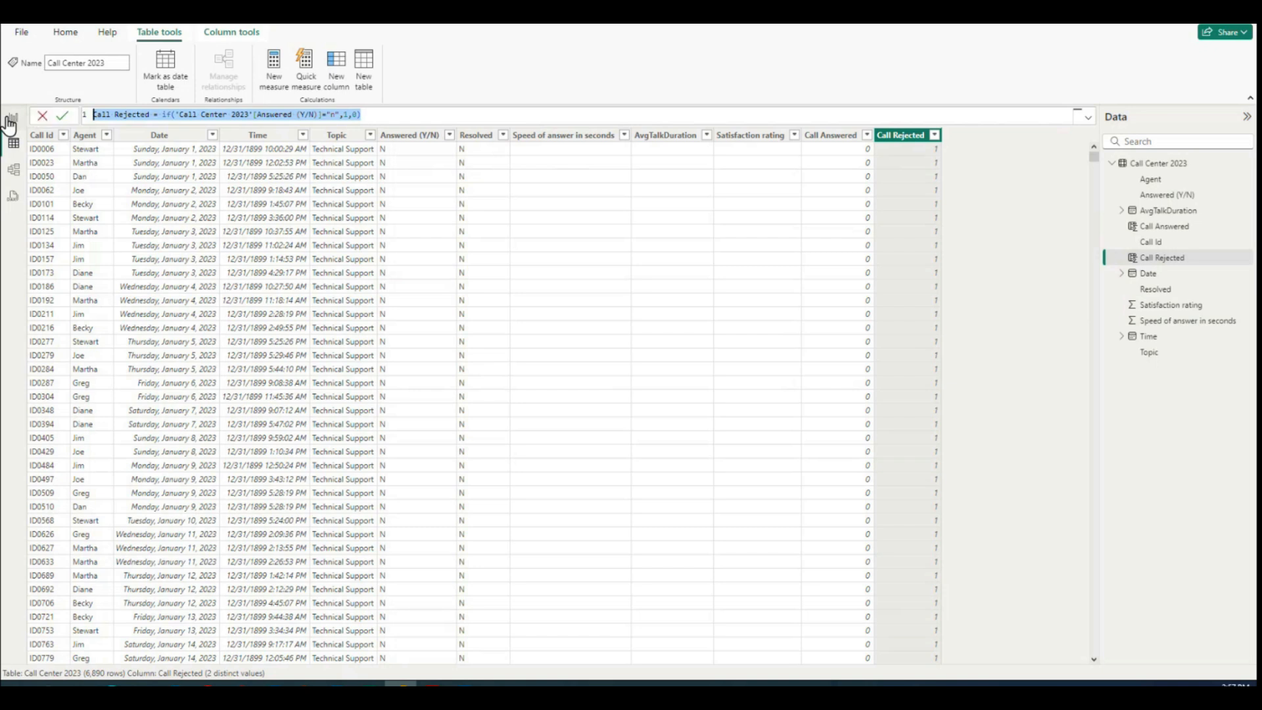
{"action": "left_click", "coordinate": [1021, 225]}
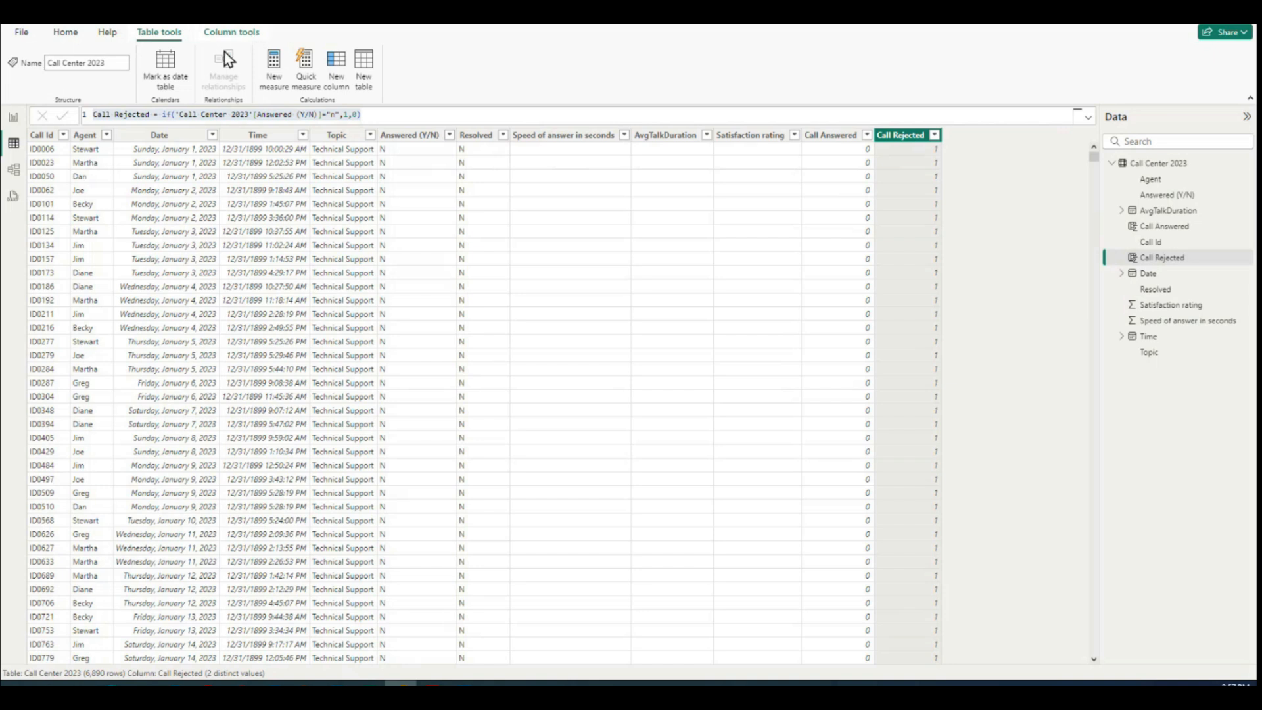
{"action": "left_click", "coordinate": [338, 64]}
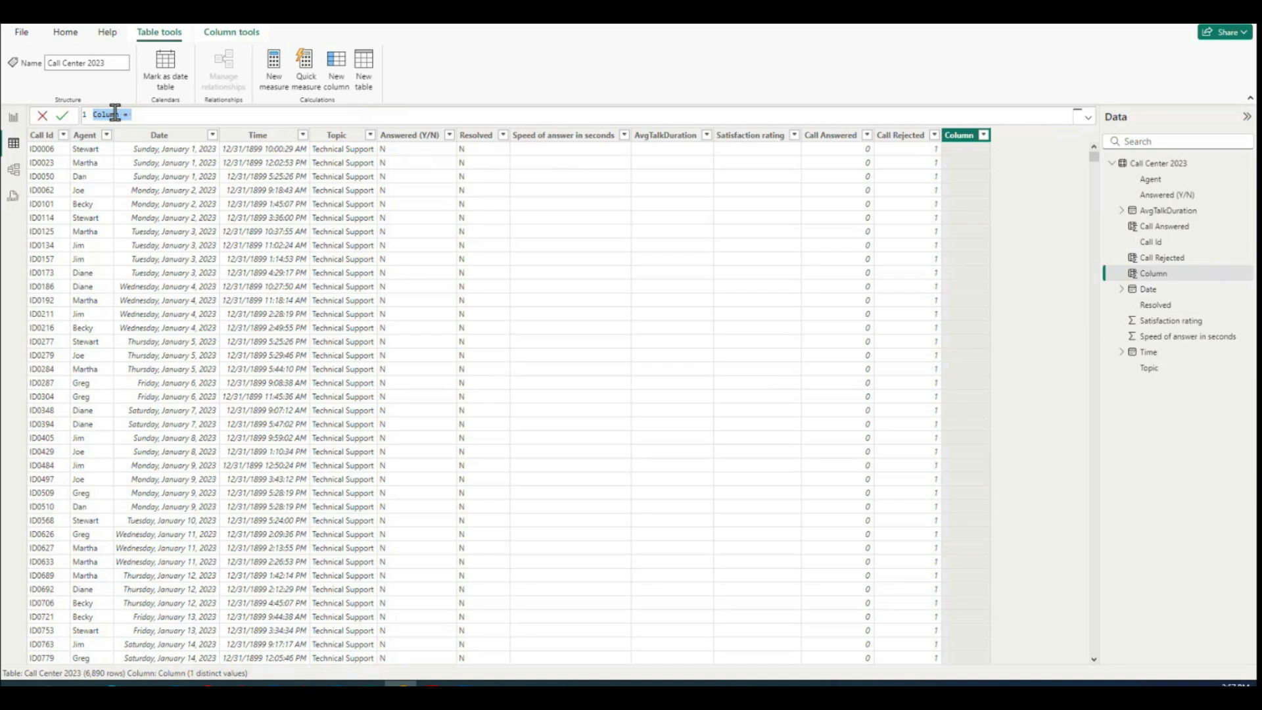
{"action": "key", "text": "ctrl+v"}
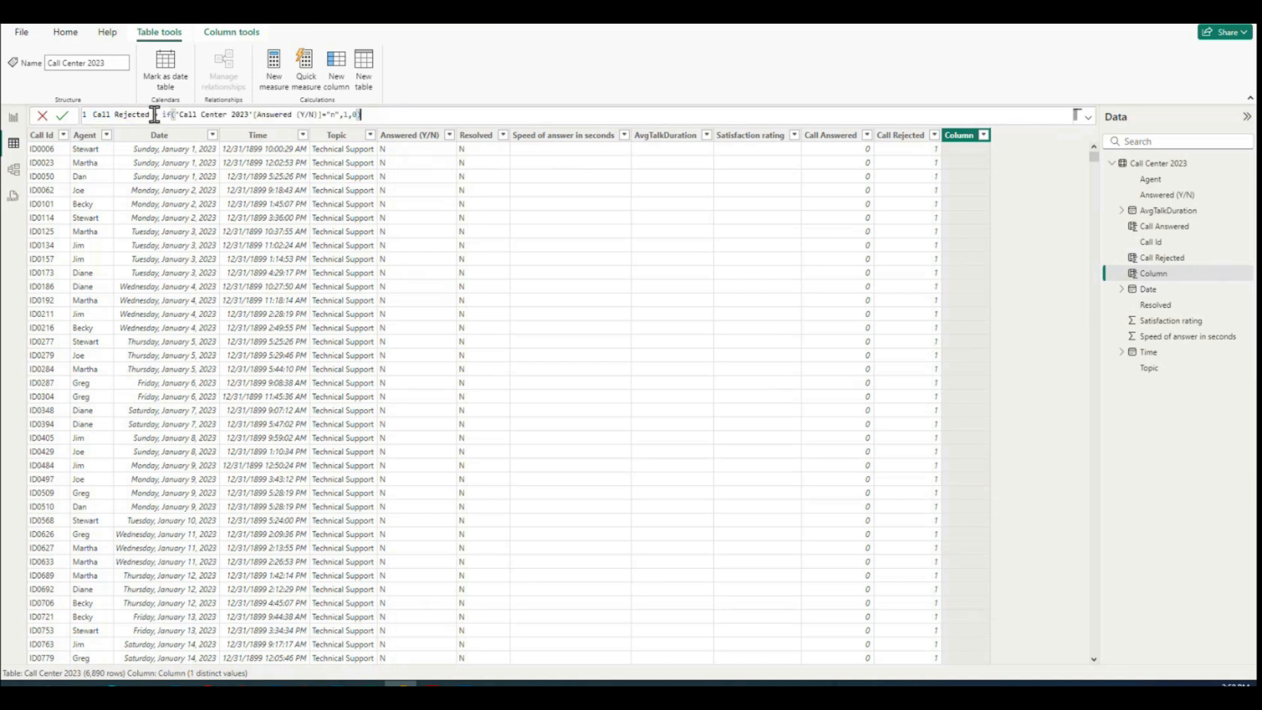
{"action": "left_click_drag", "start_coordinate": [150, 115], "coordinate": [93, 114]}
{"action": "type", "text": "Resolve"}
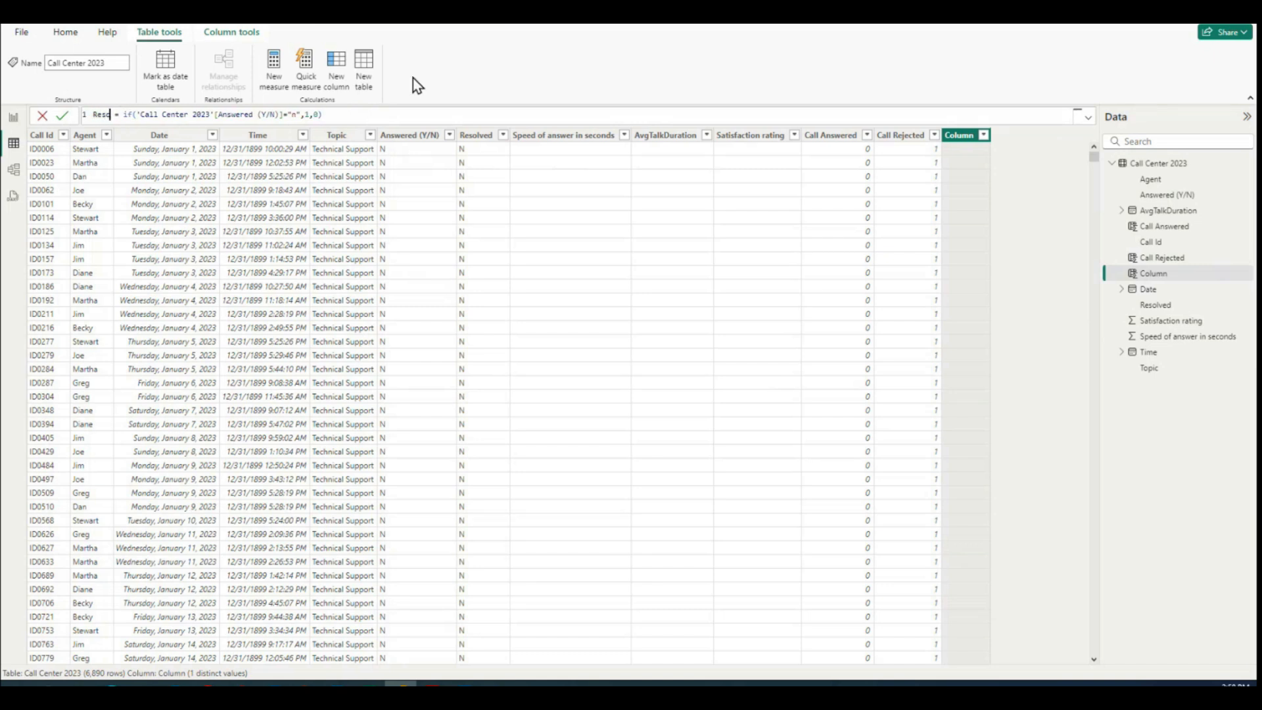
{"action": "type", "text": "d Calls"}
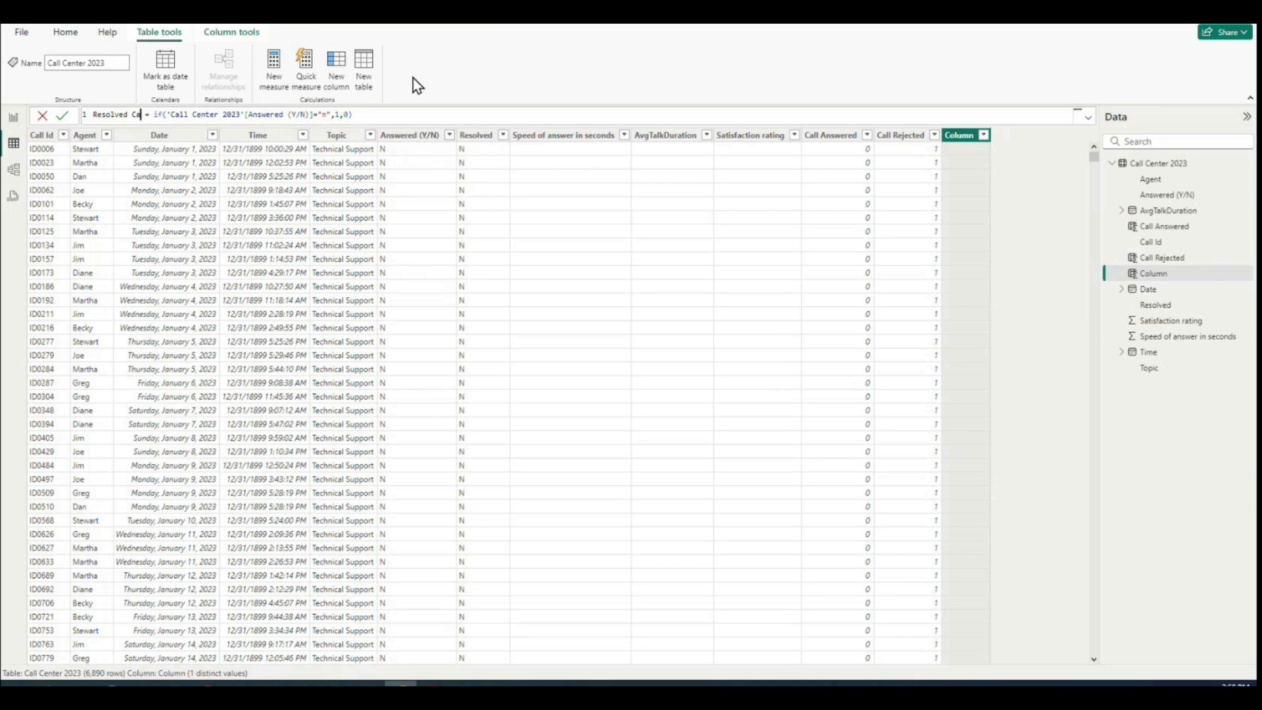
Step: Replace the Answered (Y/N) reference in the Resolved Calls formula with 'Call Center 2023'[Resolved]
{"action": "double_click", "coordinate": [271, 115]}
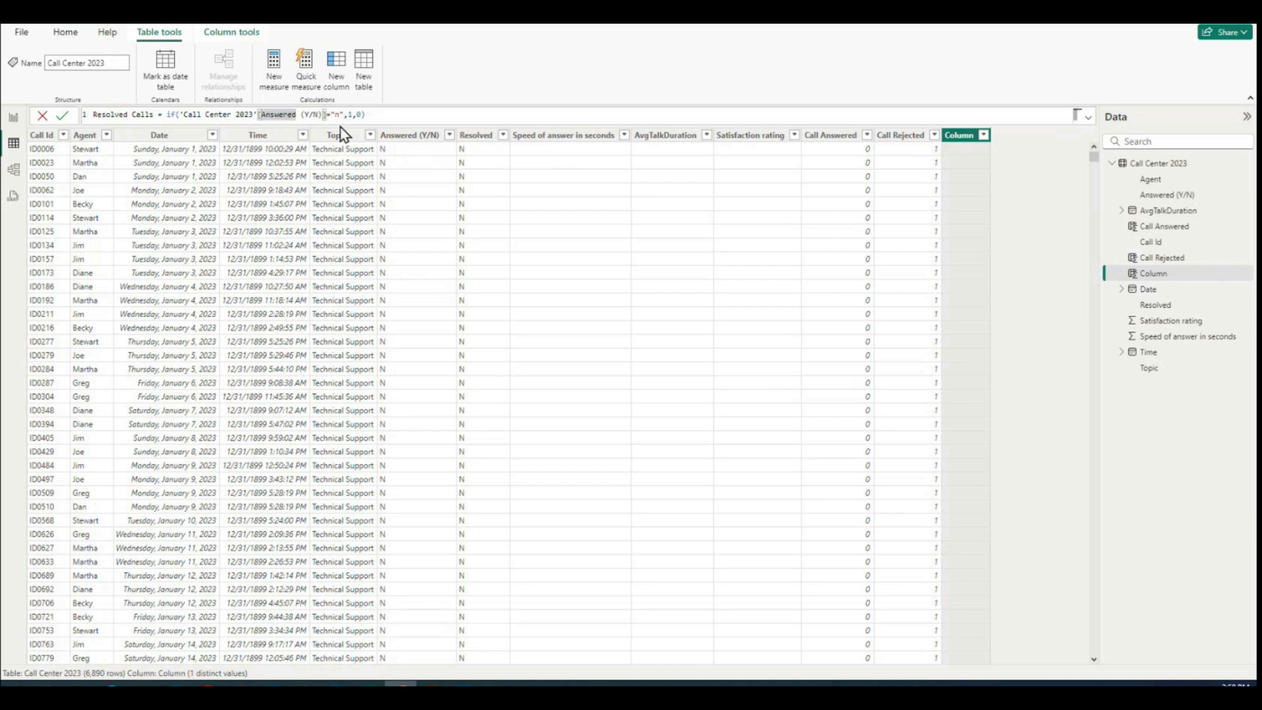
{"action": "left_click", "coordinate": [327, 115]}
{"action": "left_click_drag", "start_coordinate": [327, 115], "coordinate": [179, 115]}
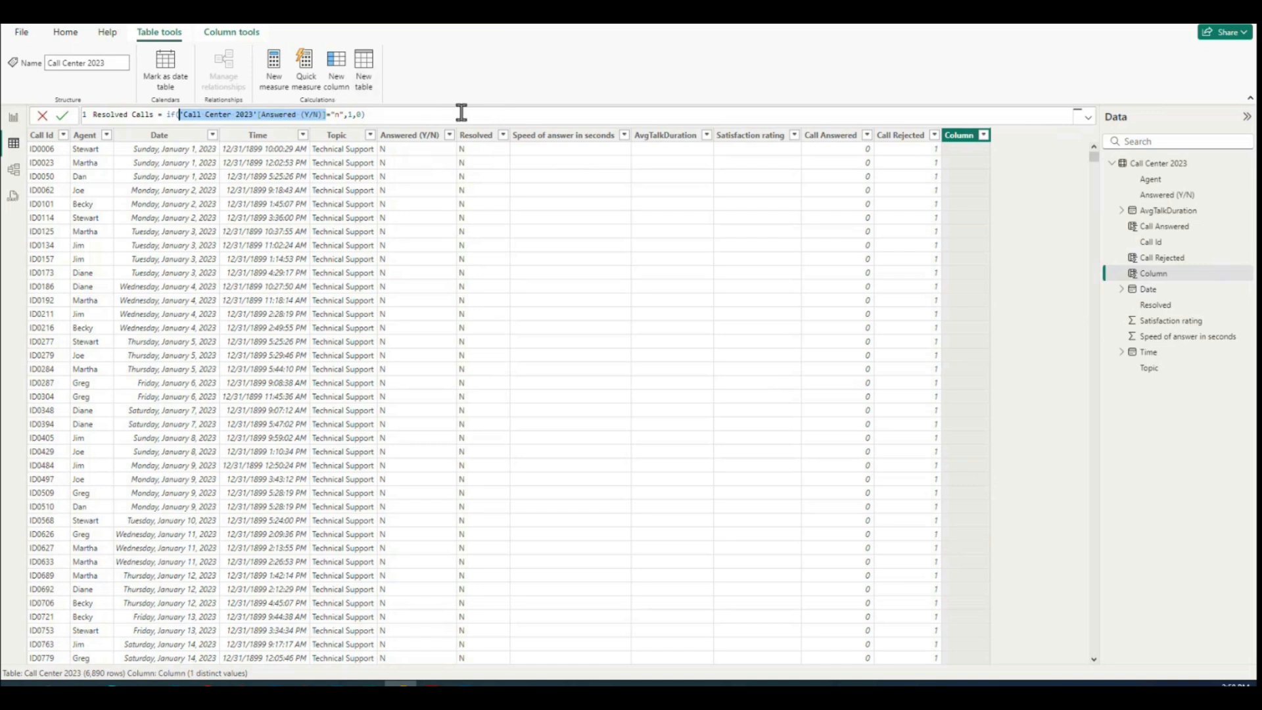
{"action": "type", "text": "resol"}
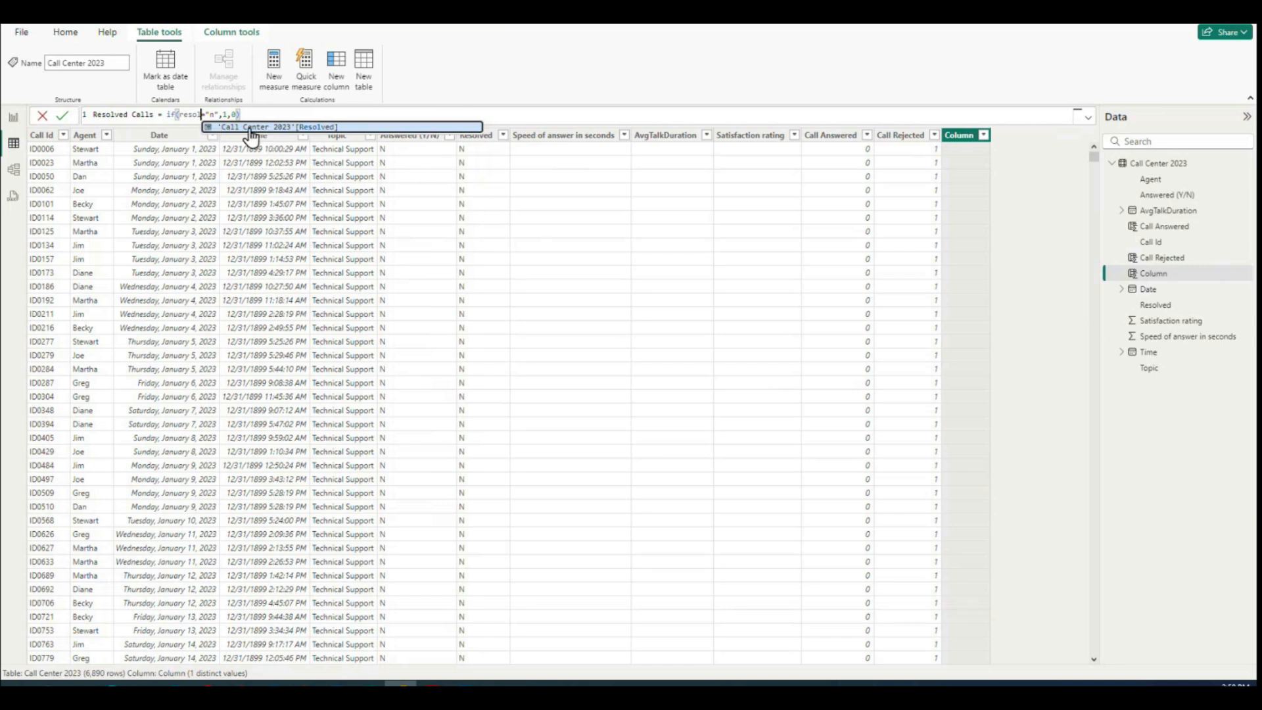
{"action": "left_click", "coordinate": [305, 127]}
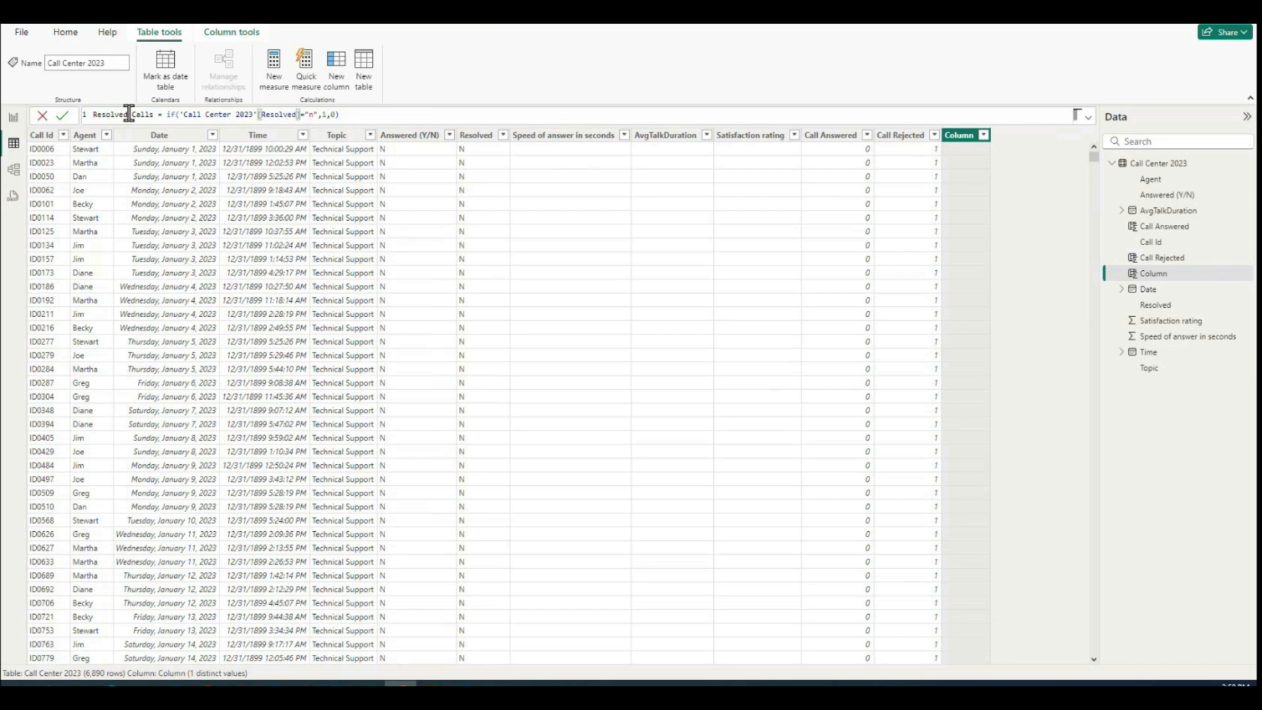
Step: Change the tested value in the Resolved Calls formula to "y" and commit the formula
{"action": "double_click", "coordinate": [310, 114]}
{"action": "type", "text": "y"}
{"action": "type", "text": "1"}
{"action": "left_click", "coordinate": [480, 114]}
{"action": "key", "text": "Return"}
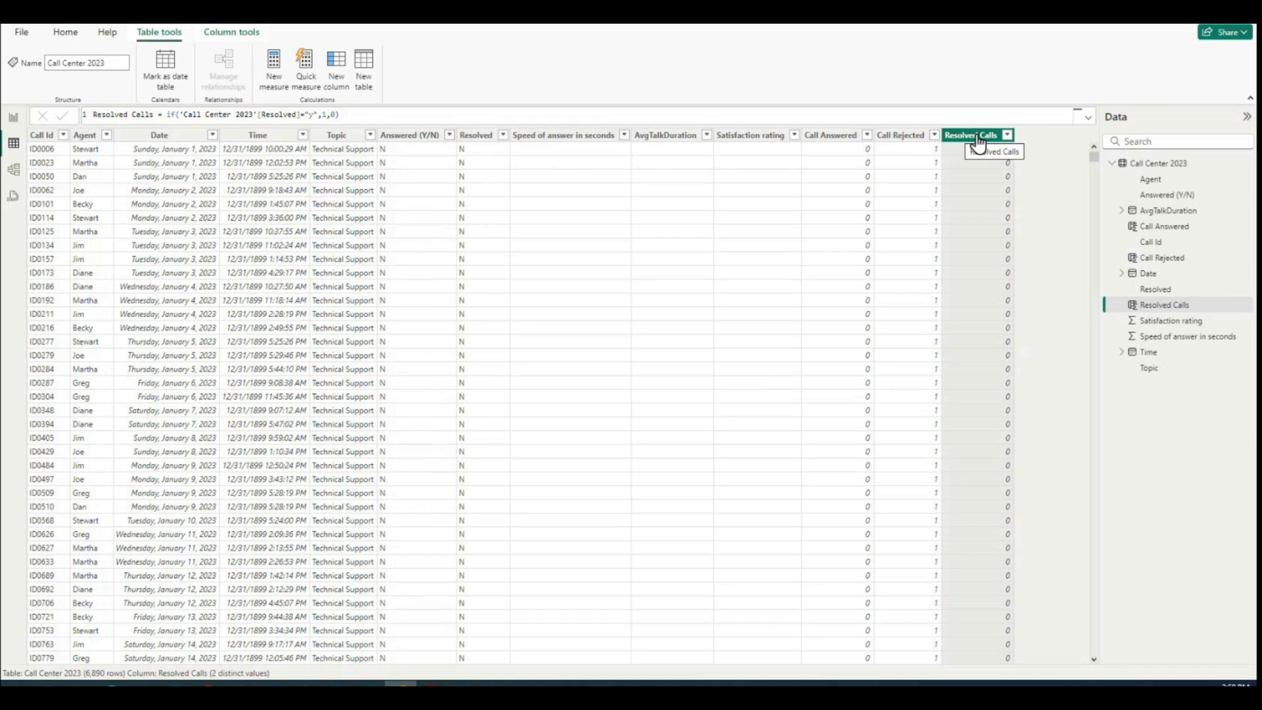
Step: Copy the complete Resolved Calls formula into another new calculated column of the Call Center 2023 table
{"action": "triple_click", "coordinate": [419, 116]}
{"action": "key", "text": "ctrl+c"}
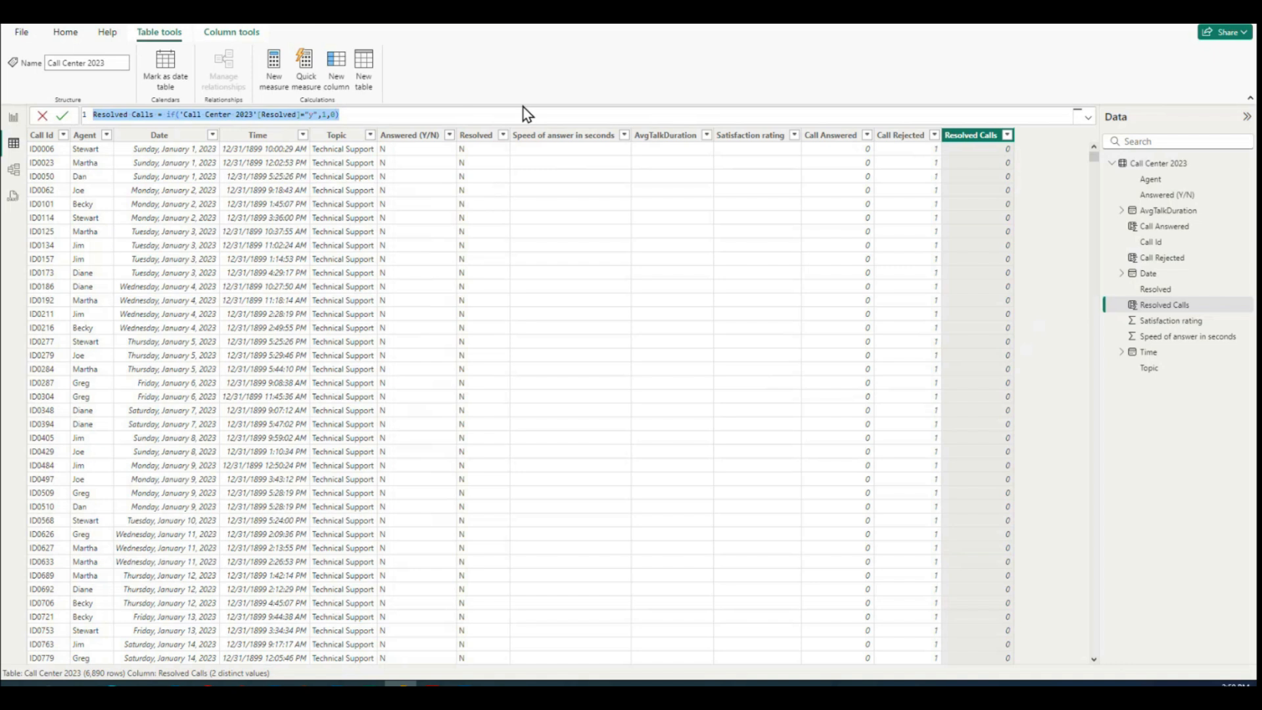
{"action": "left_click", "coordinate": [1053, 161]}
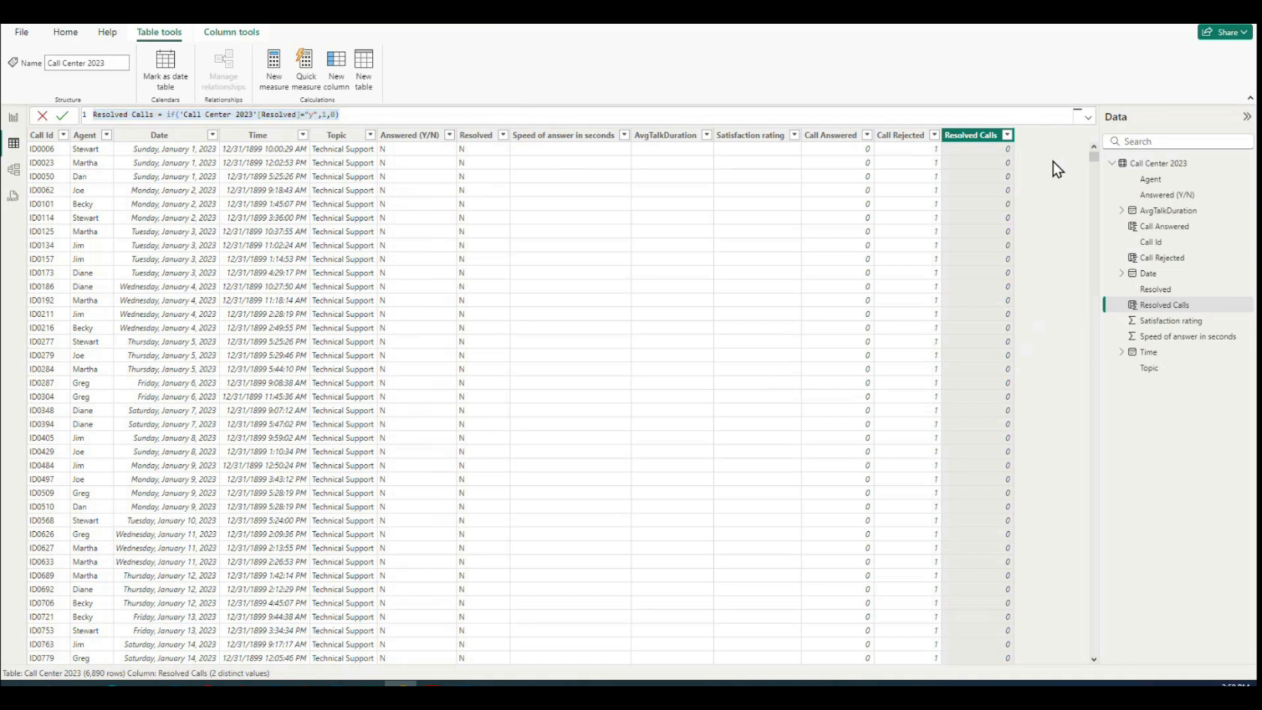
{"action": "left_click", "coordinate": [336, 61]}
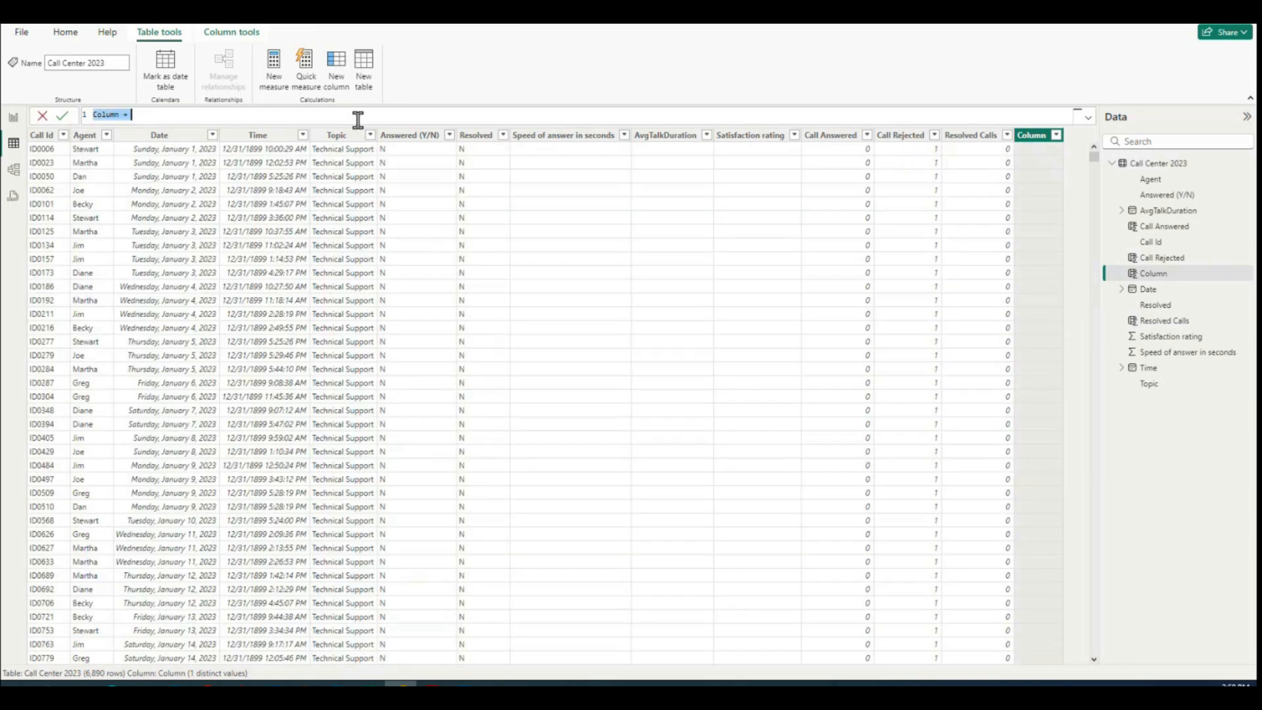
{"action": "left_click_drag", "start_coordinate": [198, 114], "coordinate": [4, 96]}
{"action": "key", "text": "ctrl+v"}
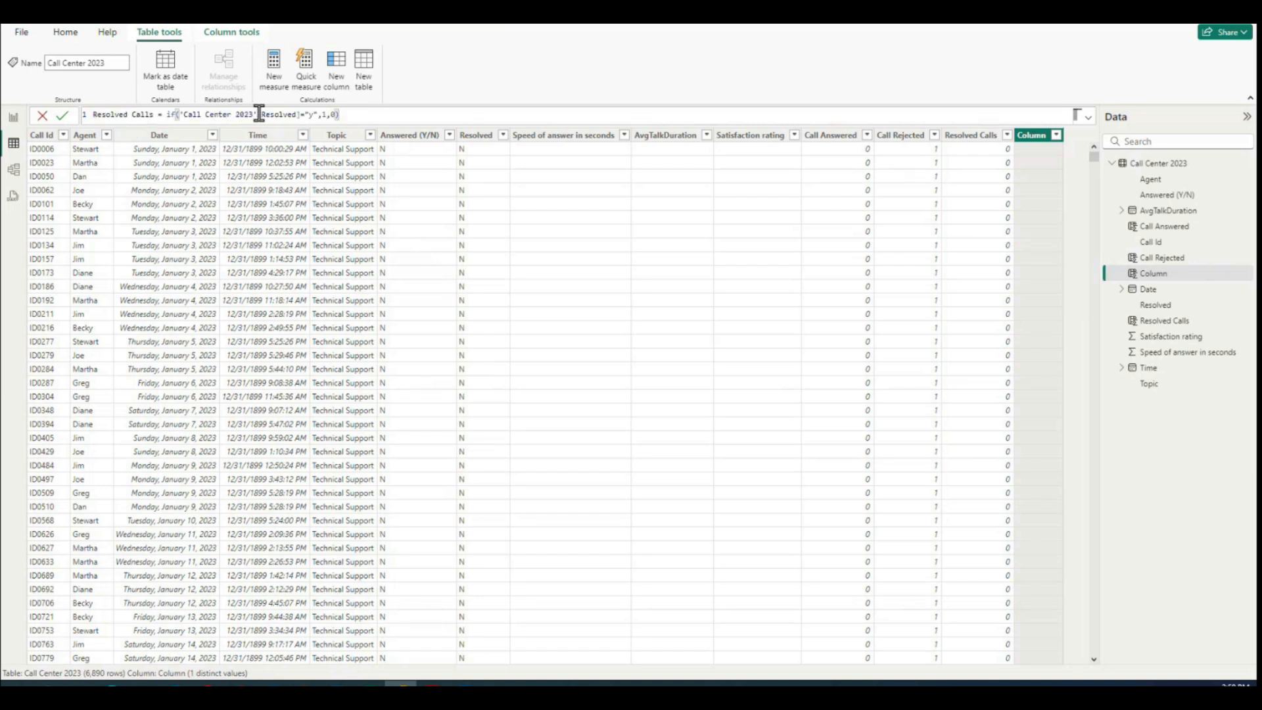
Step: Set the tested value in the new column's formula to "n" and commit it
{"action": "left_click", "coordinate": [310, 116]}
{"action": "key", "text": "Delete"}
{"action": "type", "text": "n"}
{"action": "key", "text": "Return"}
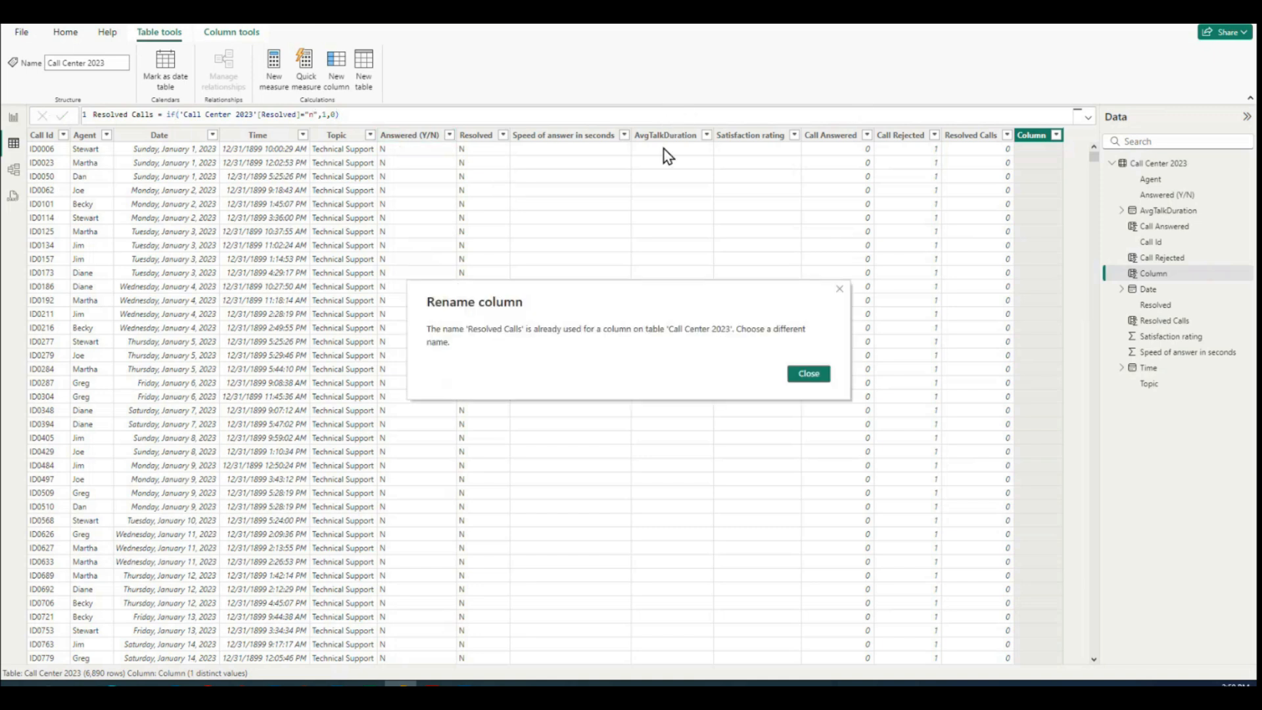
Step: Dismiss the rename message, name the new column Unresolved Calls and commit its formula
{"action": "left_click", "coordinate": [817, 379]}
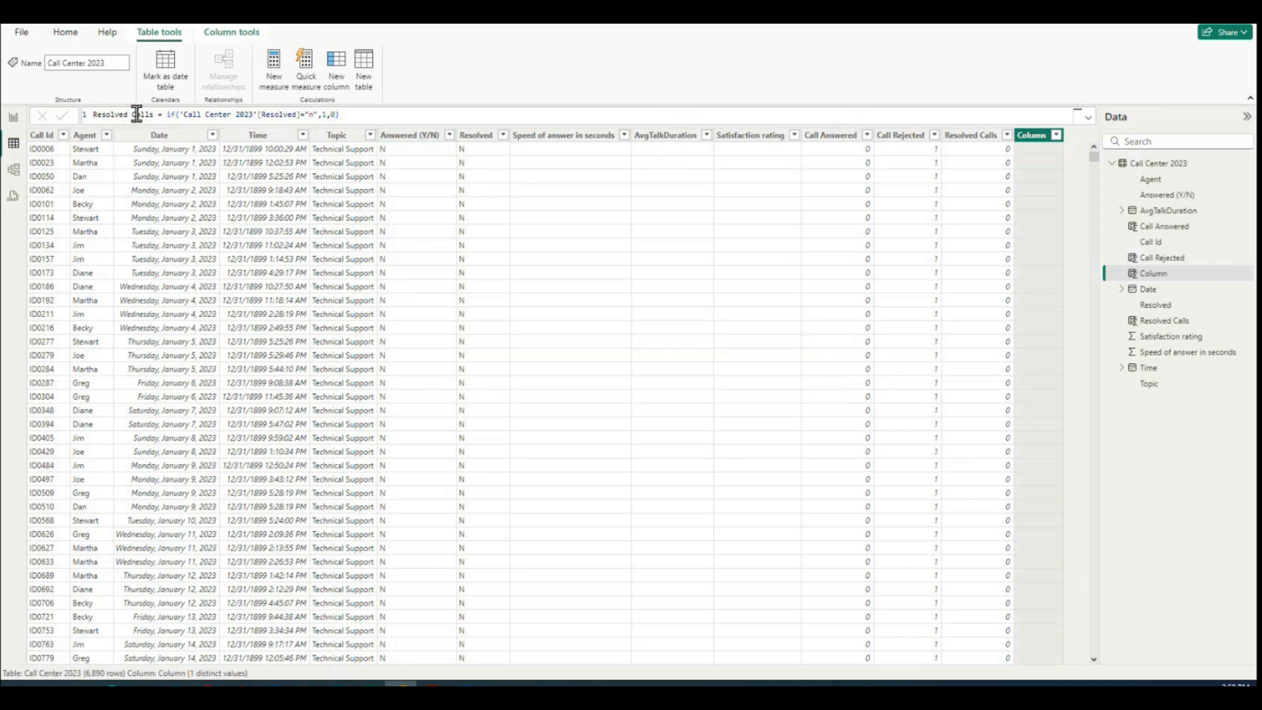
{"action": "left_click", "coordinate": [98, 115]}
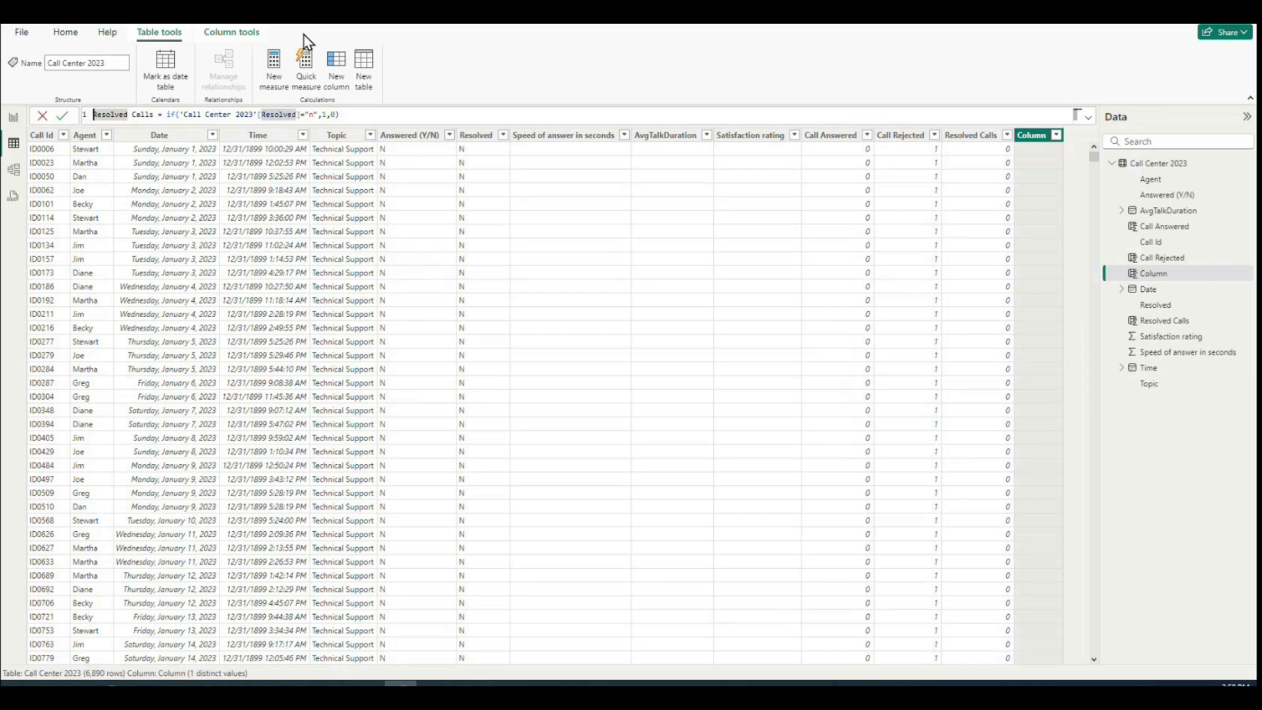
{"action": "key", "text": "Delete"}
{"action": "type", "text": "Unr"}
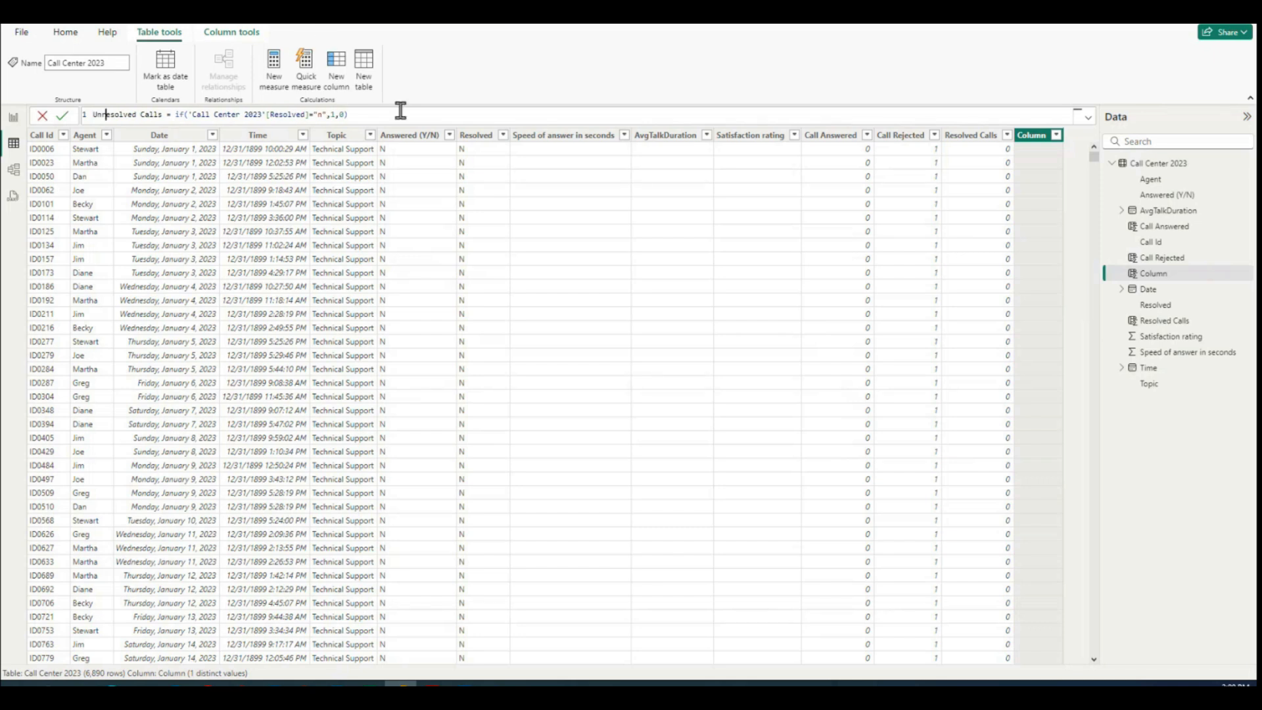
{"action": "left_click", "coordinate": [374, 115]}
{"action": "key", "text": "Return"}
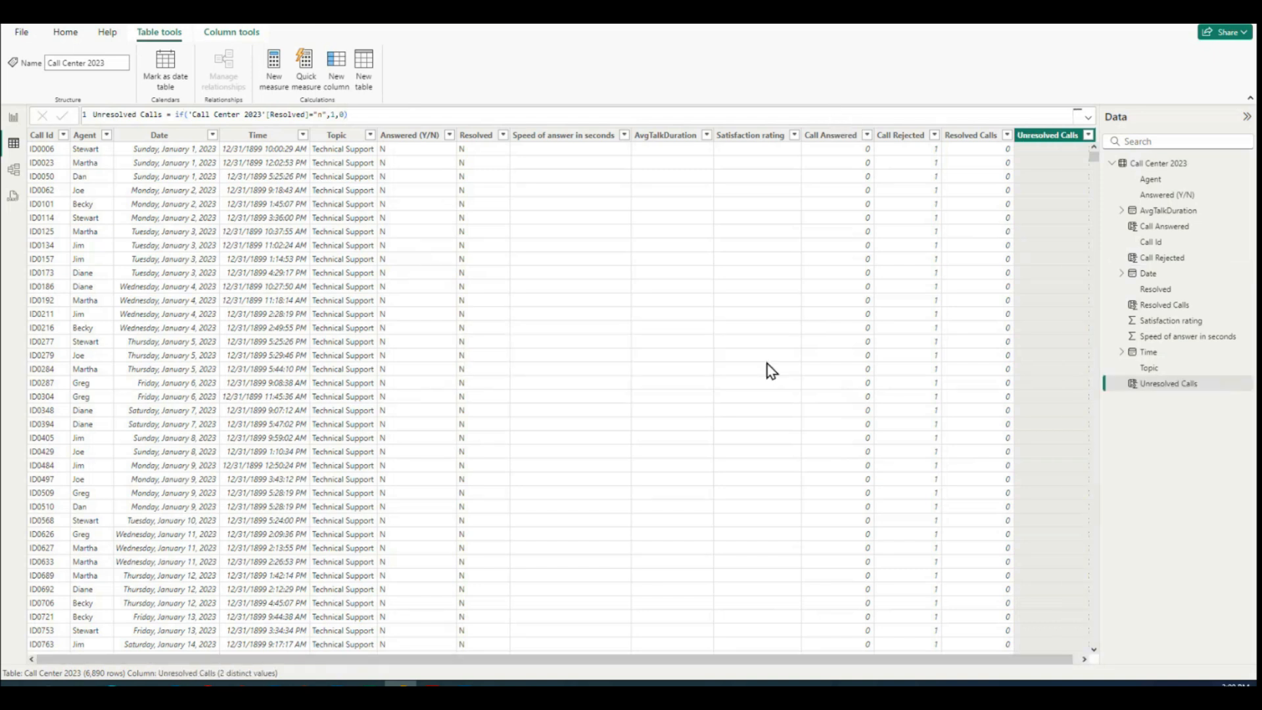
{"action": "scroll", "coordinate": [1072, 181], "scroll_direction": "down", "scroll_amount": 7}
{"action": "scroll", "coordinate": [1071, 182], "scroll_direction": "up", "scroll_amount": 7}
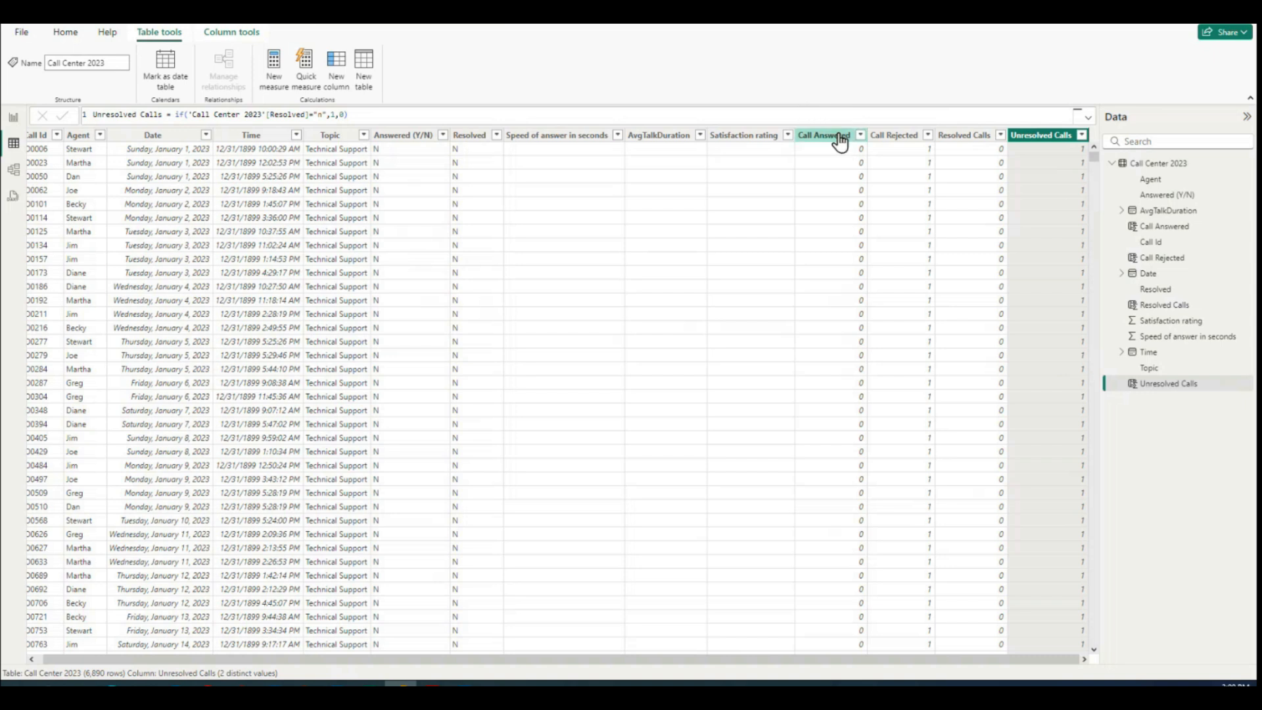
{"action": "left_click", "coordinate": [394, 115]}
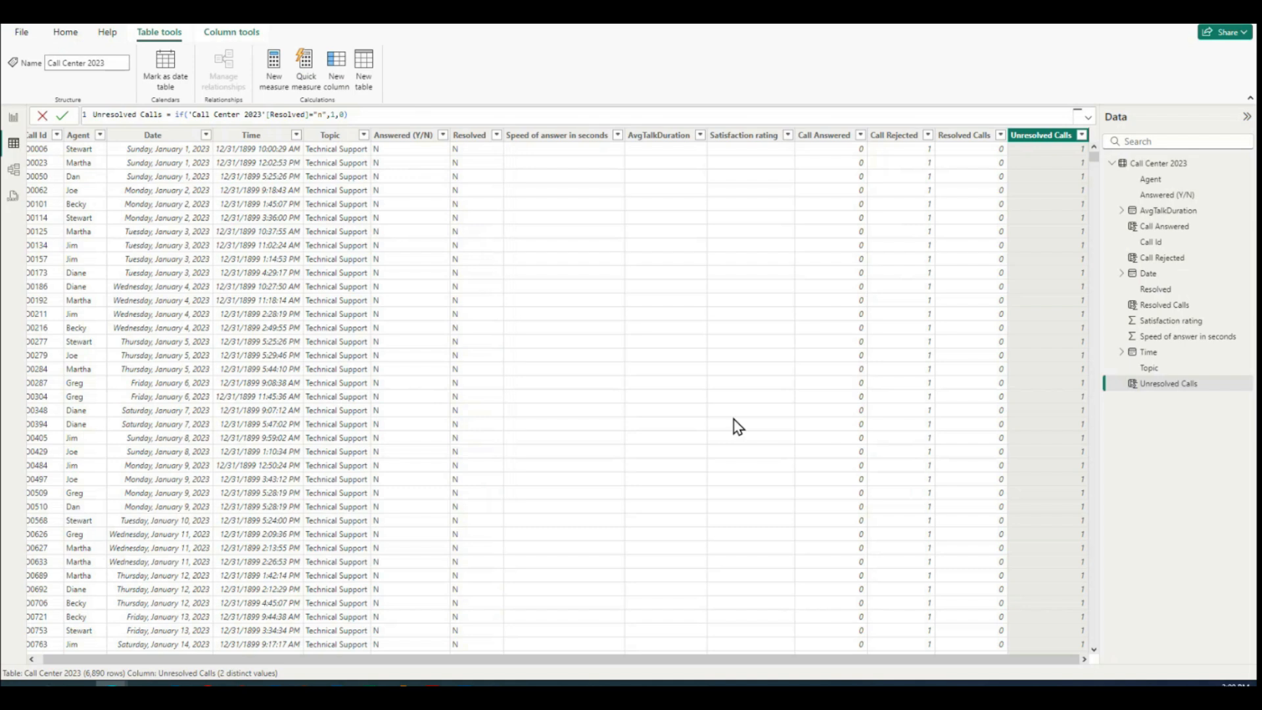
Step: Start saving the report as a new file and enter the file name "PowerBI - Call center Performance"
{"action": "left_click", "coordinate": [22, 32]}
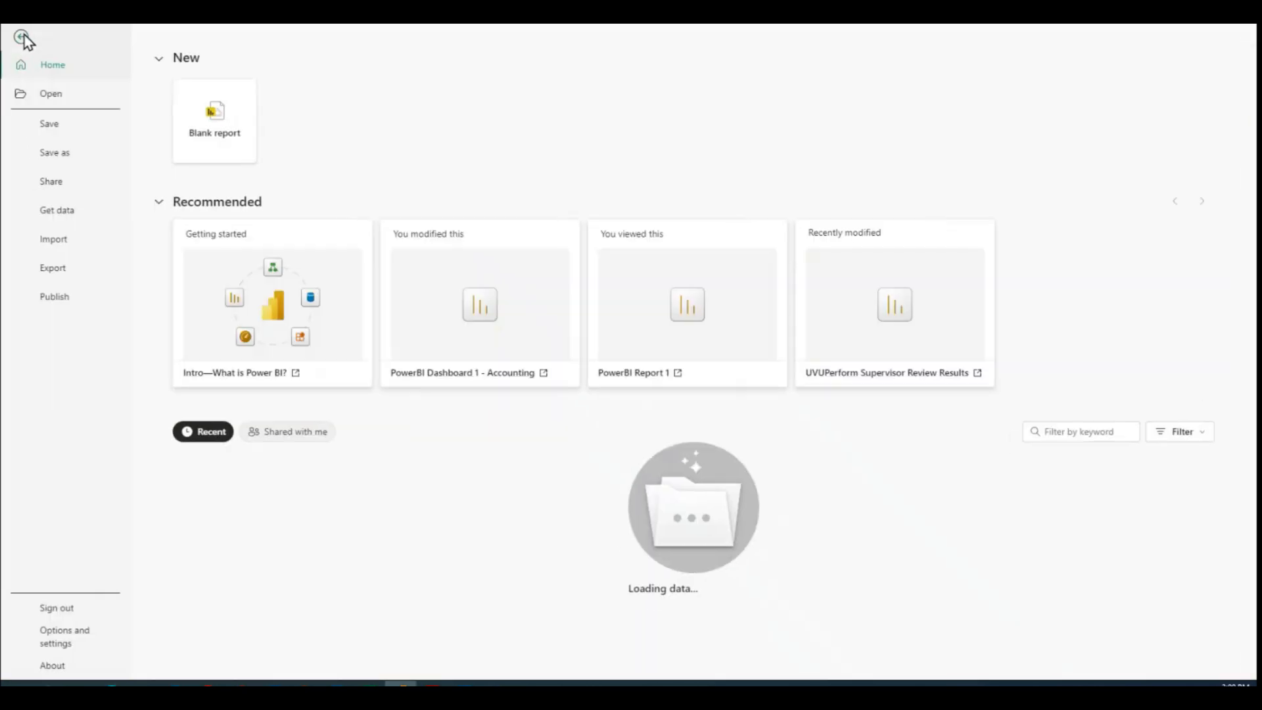
{"action": "left_click", "coordinate": [61, 155]}
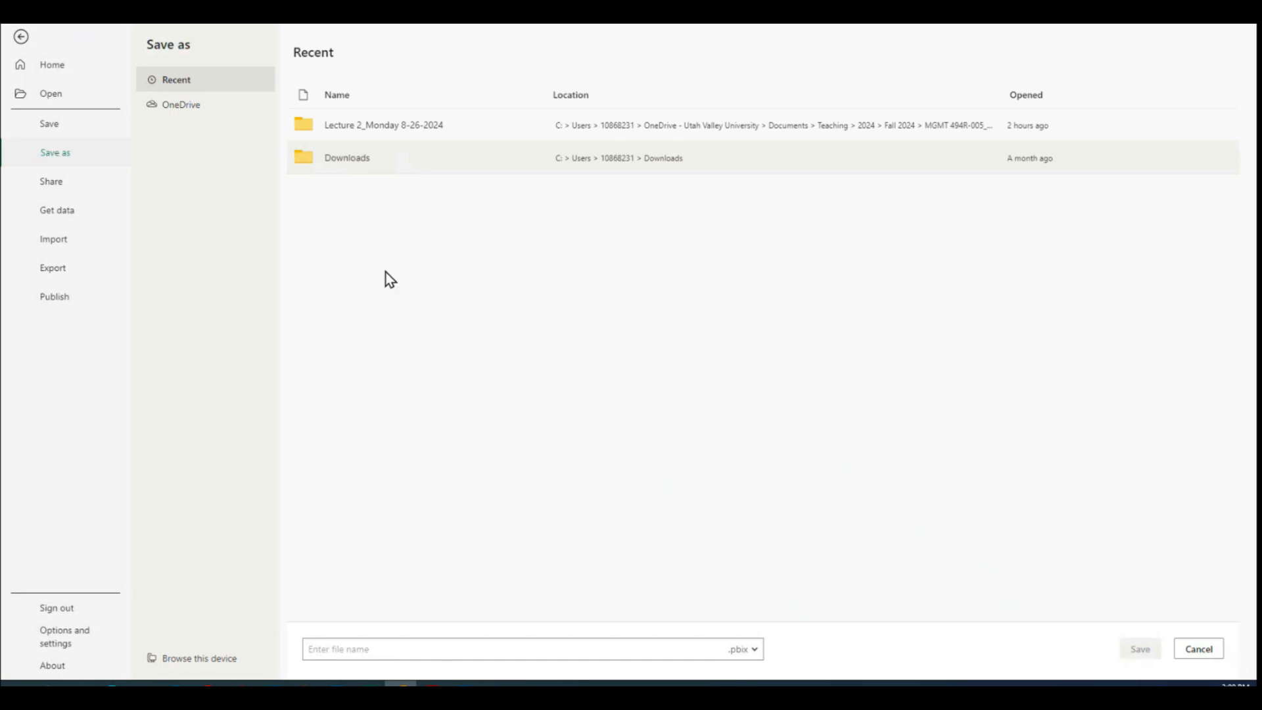
{"action": "left_click", "coordinate": [420, 649]}
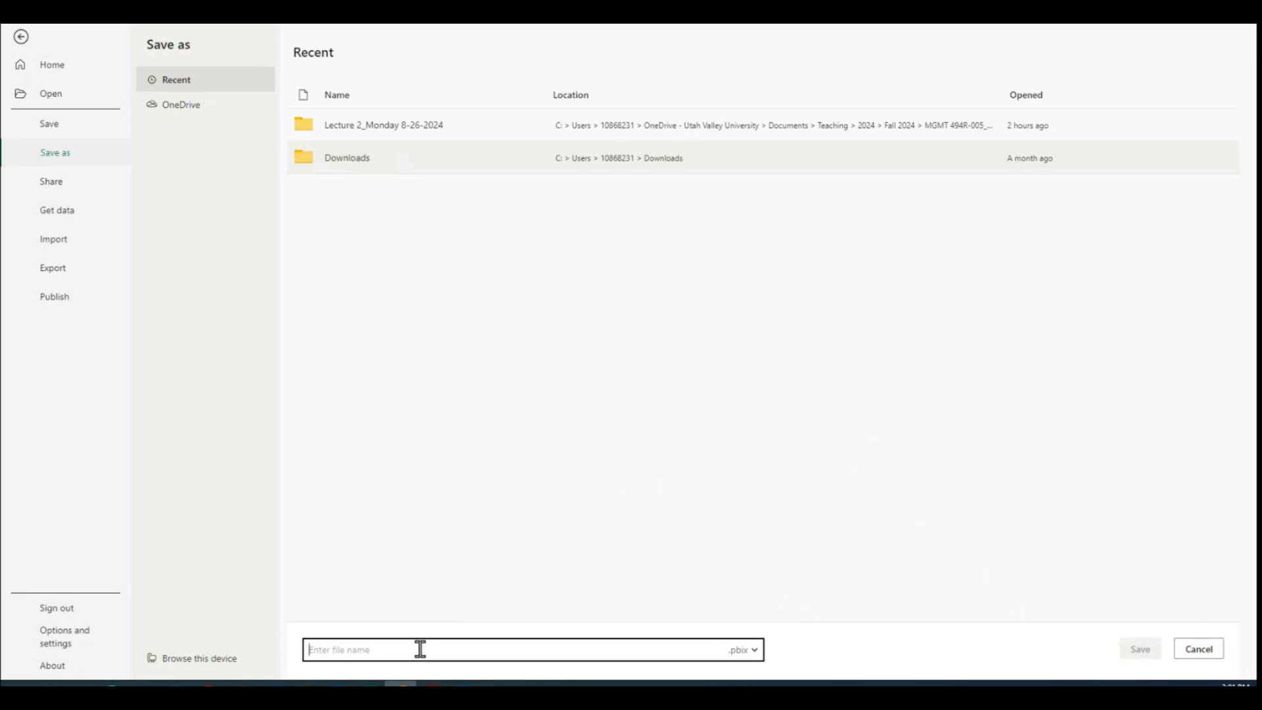
{"action": "type", "text": "Power"}
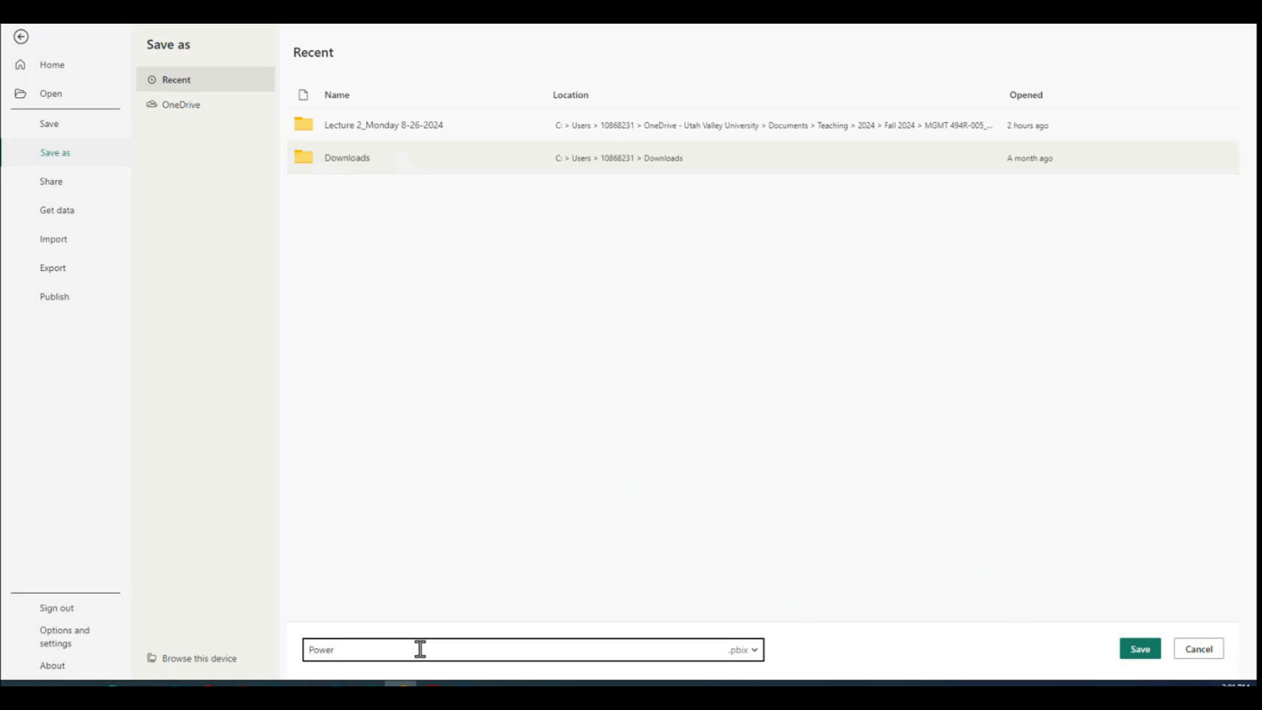
{"action": "type", "text": "BI - Call center Performance"}
Step: Insert "Dashboard 2" after PowerBI in the new file name
{"action": "left_click", "coordinate": [344, 650]}
{"action": "type", "text": "Dashboard 1"}
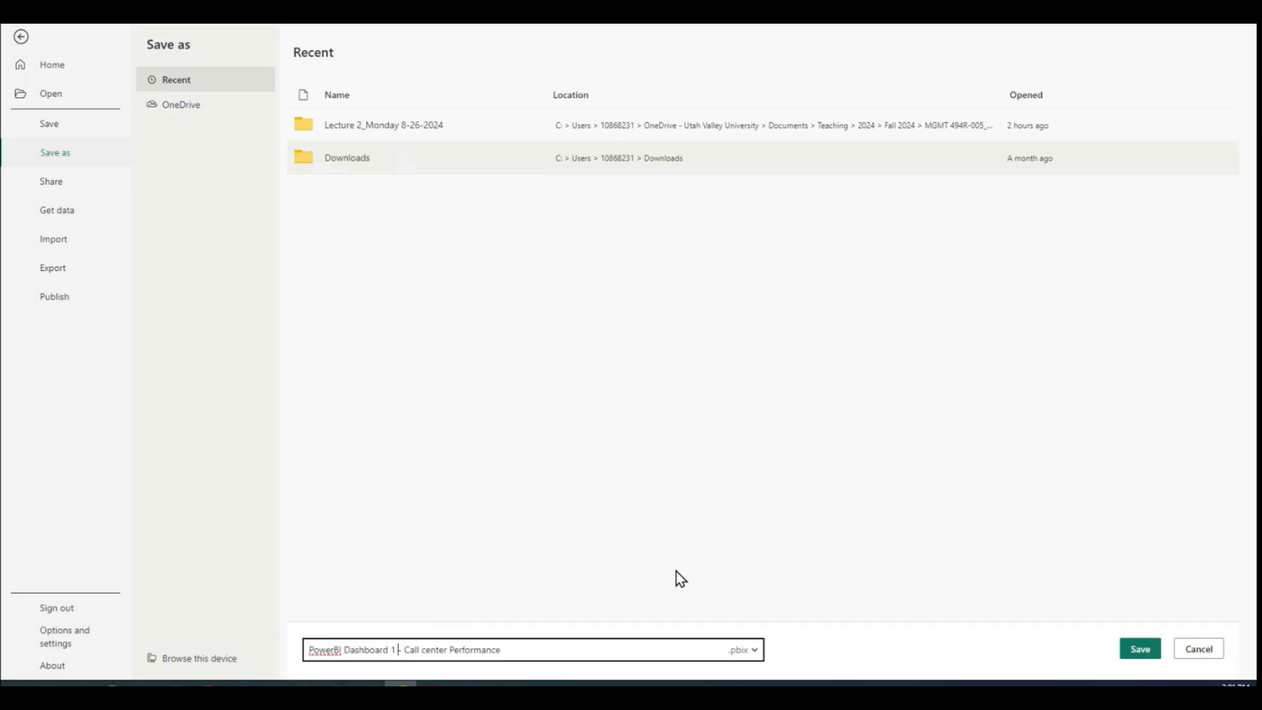
{"action": "key", "text": "BackSpace"}
{"action": "key", "text": "BackSpace"}
{"action": "type", "text": "2"}
Step: Capitalize the word Center in the file name and save the report
{"action": "left_click", "coordinate": [427, 649]}
{"action": "key", "text": "BackSpace"}
{"action": "type", "text": "C"}
{"action": "left_click", "coordinate": [1128, 650]}
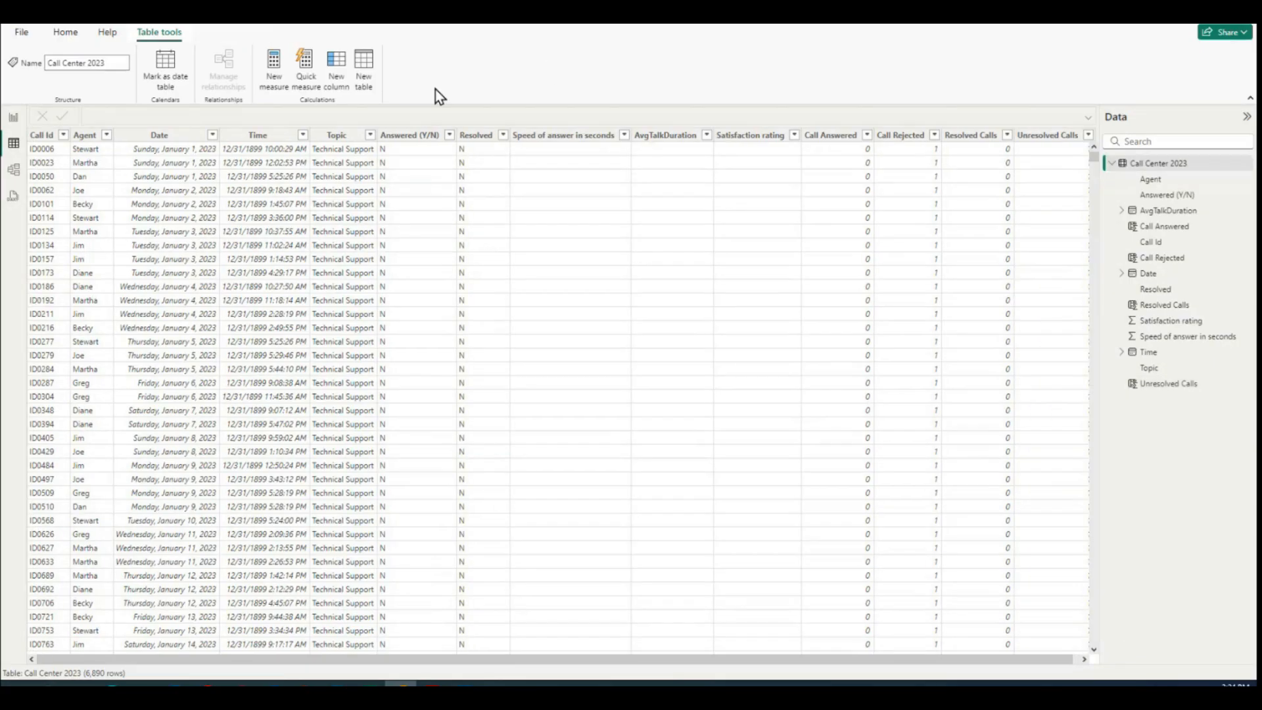
Step: Switch from the data table to the report canvas
{"action": "left_click", "coordinate": [13, 121]}
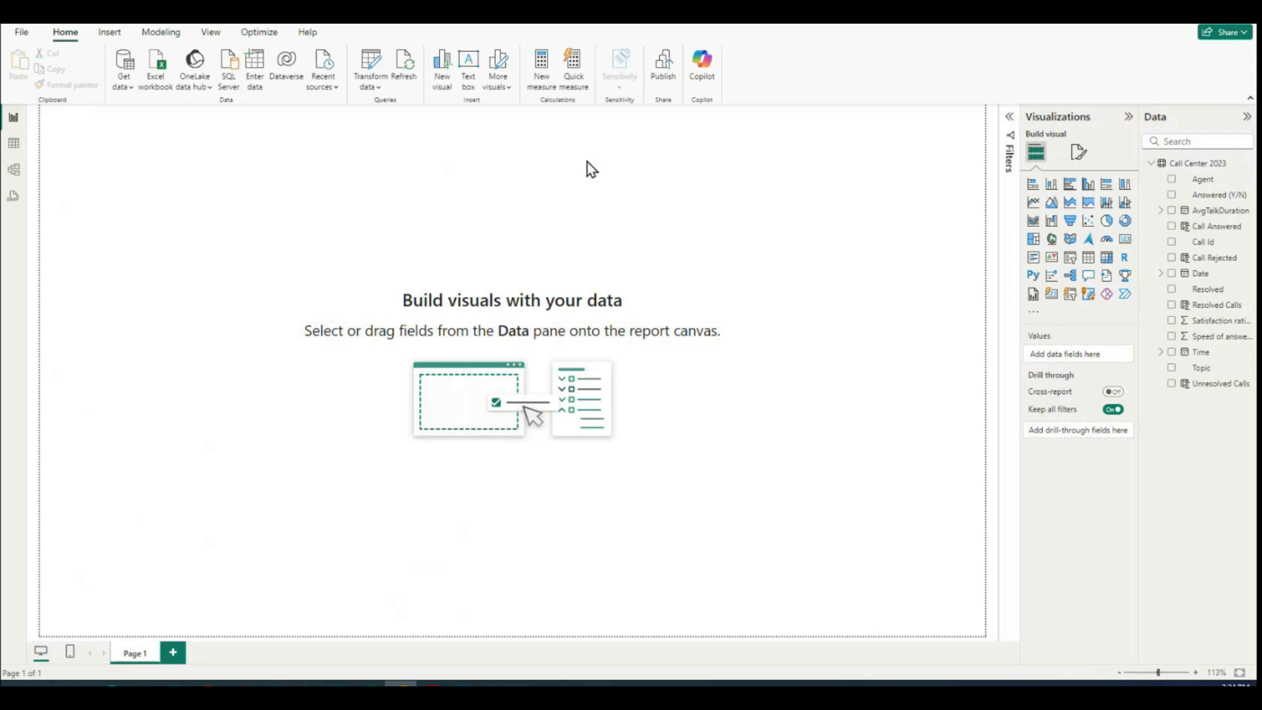
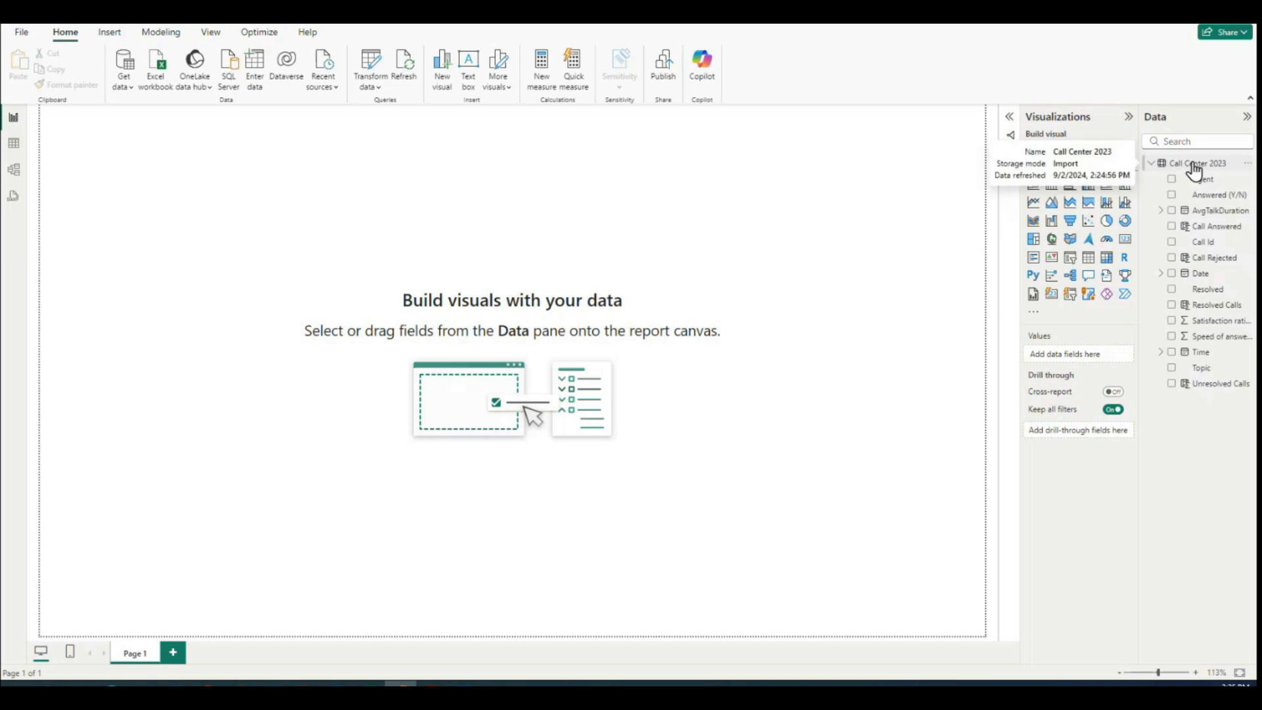
Step: Create a new measure in the Call Center 2023 table and name it Total Calls
{"action": "right_click", "coordinate": [1195, 164]}
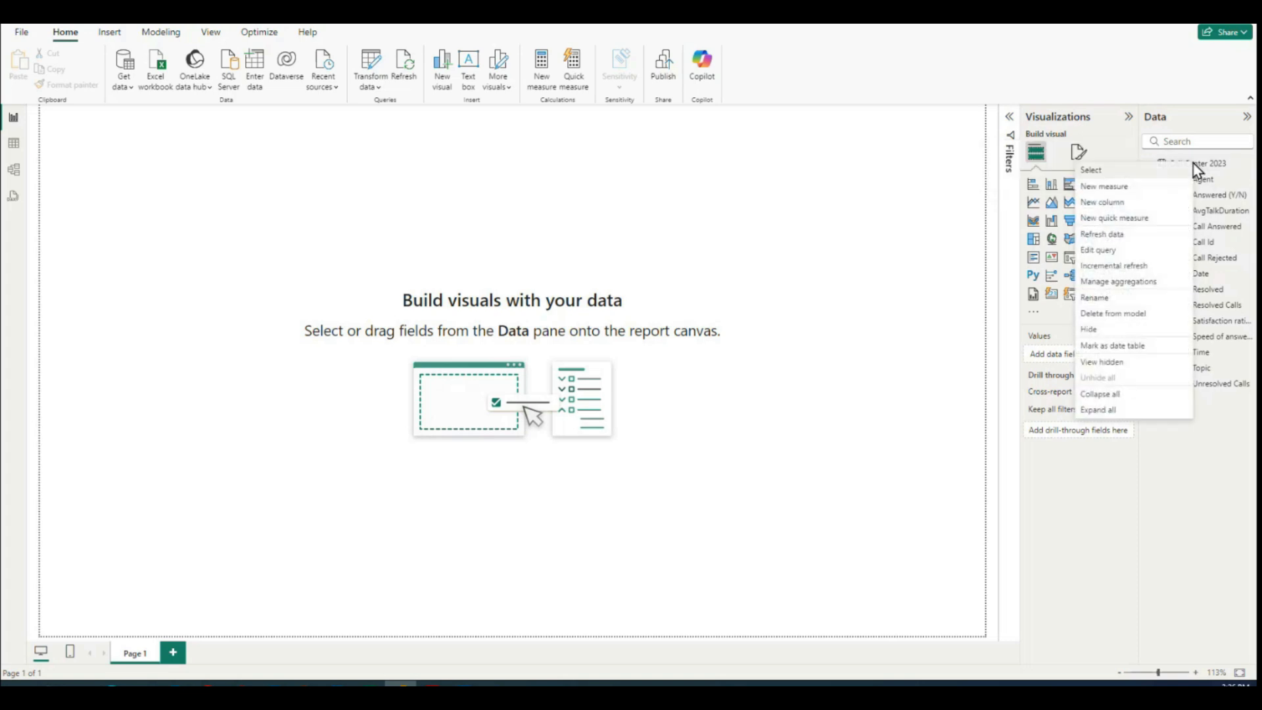
{"action": "left_click", "coordinate": [1103, 189]}
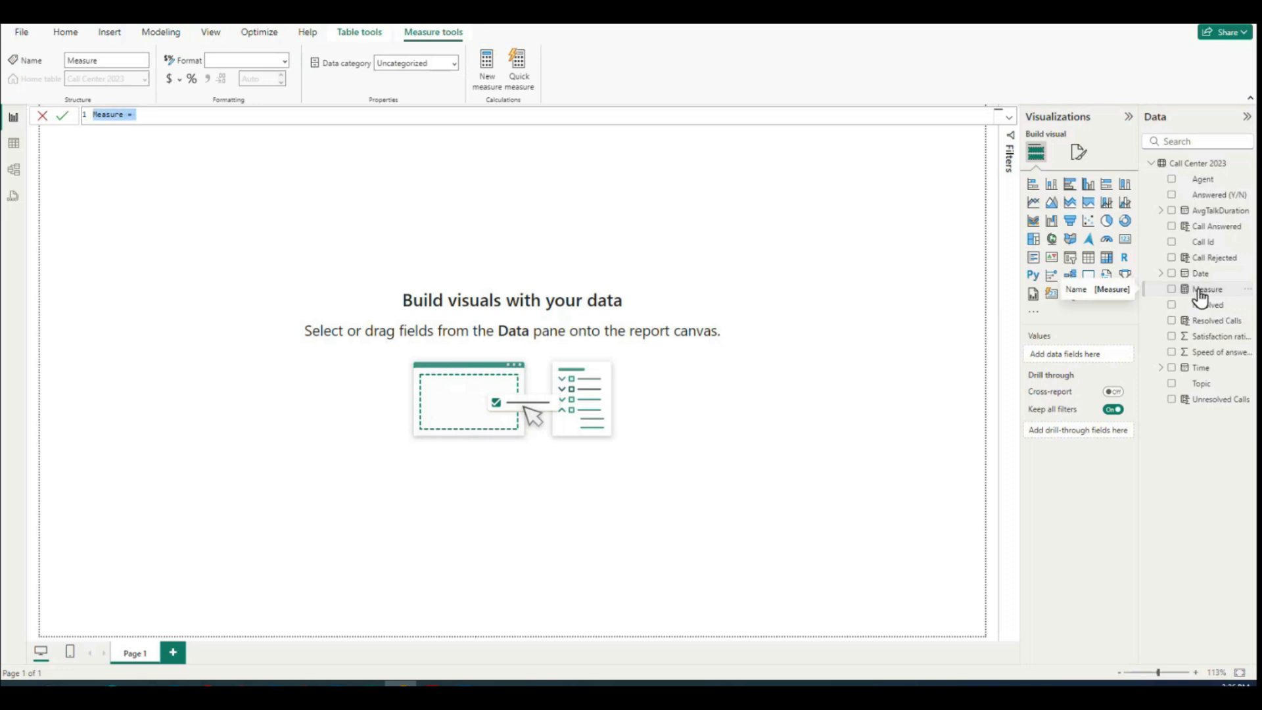
{"action": "left_click", "coordinate": [159, 116]}
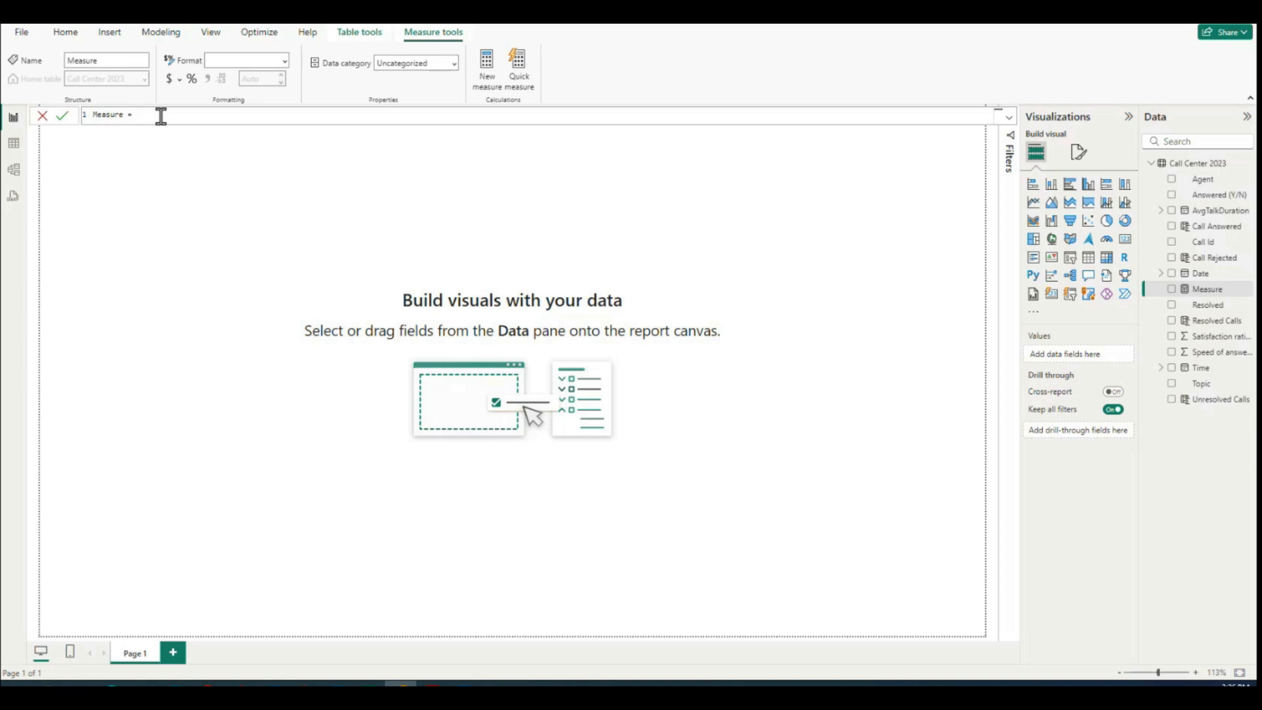
{"action": "left_click_drag", "start_coordinate": [161, 116], "coordinate": [69, 114]}
{"action": "type", "text": "Total Calls ="}
Step: Define Total Calls as the count of 'Call Center 2023'[Answered (Y/N)] and commit the measure
{"action": "type", "text": "count"}
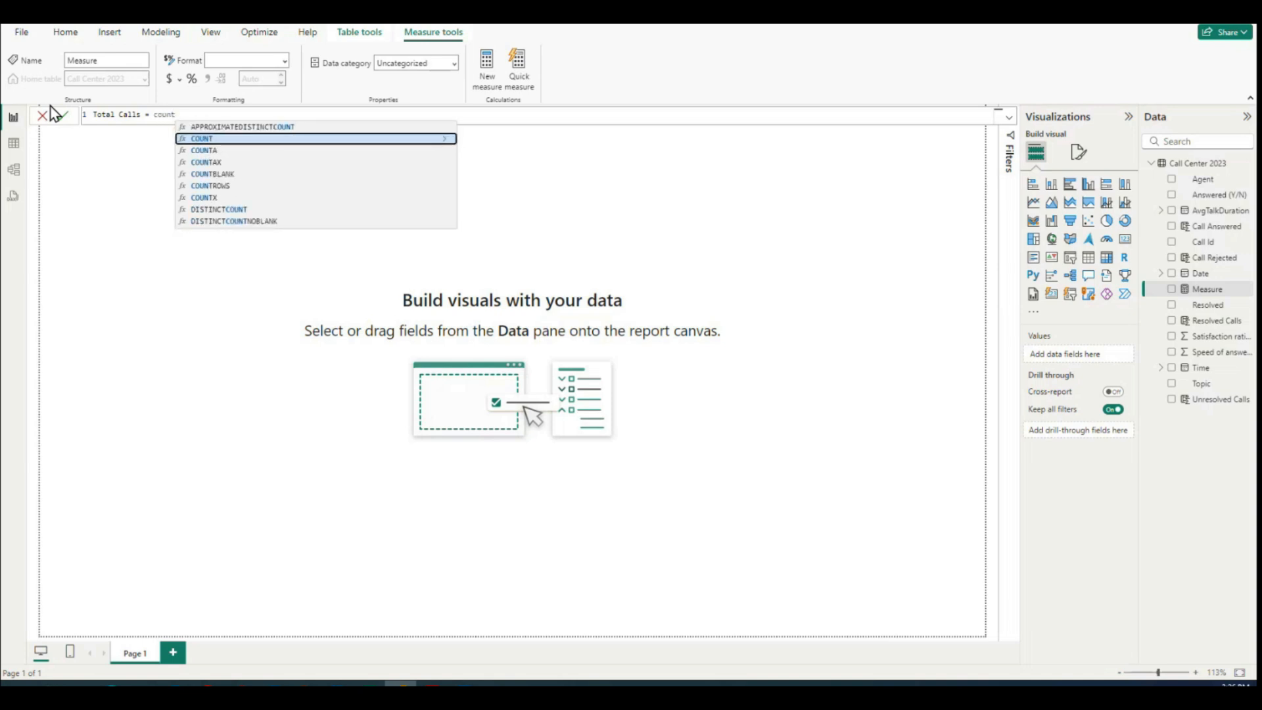
{"action": "type", "text": "("}
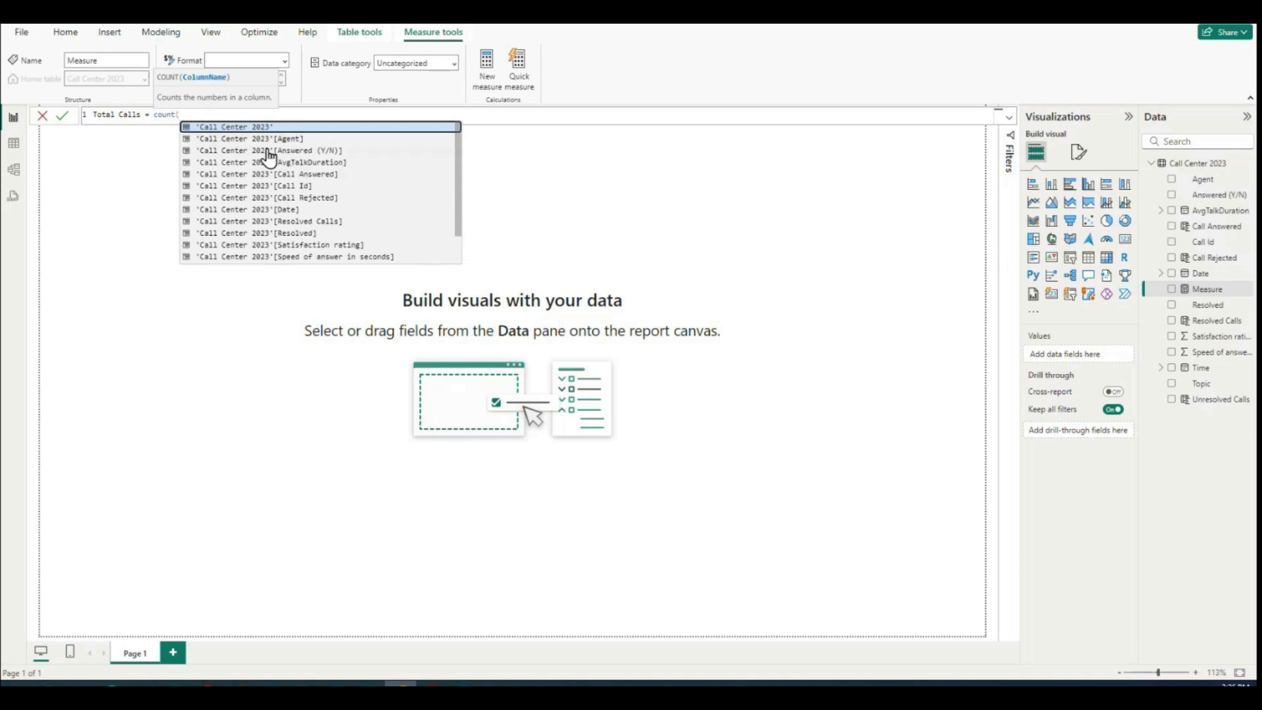
{"action": "left_click", "coordinate": [302, 152]}
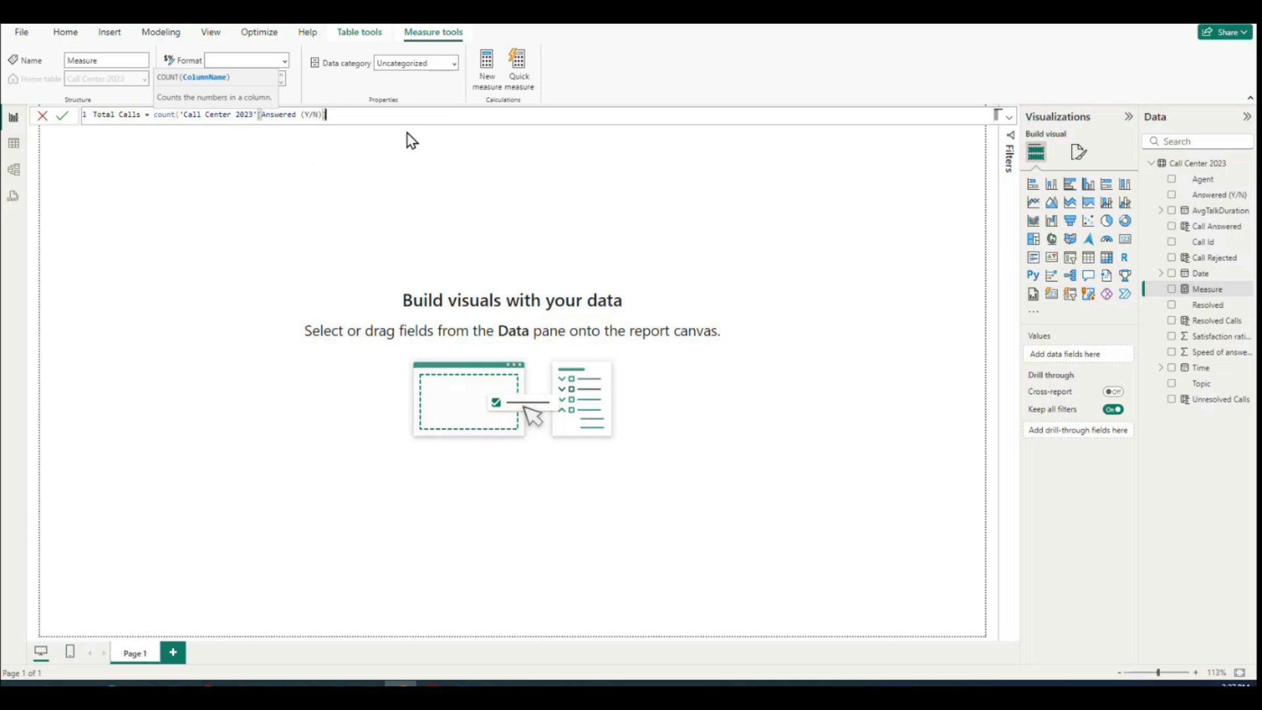
{"action": "type", "text": ")"}
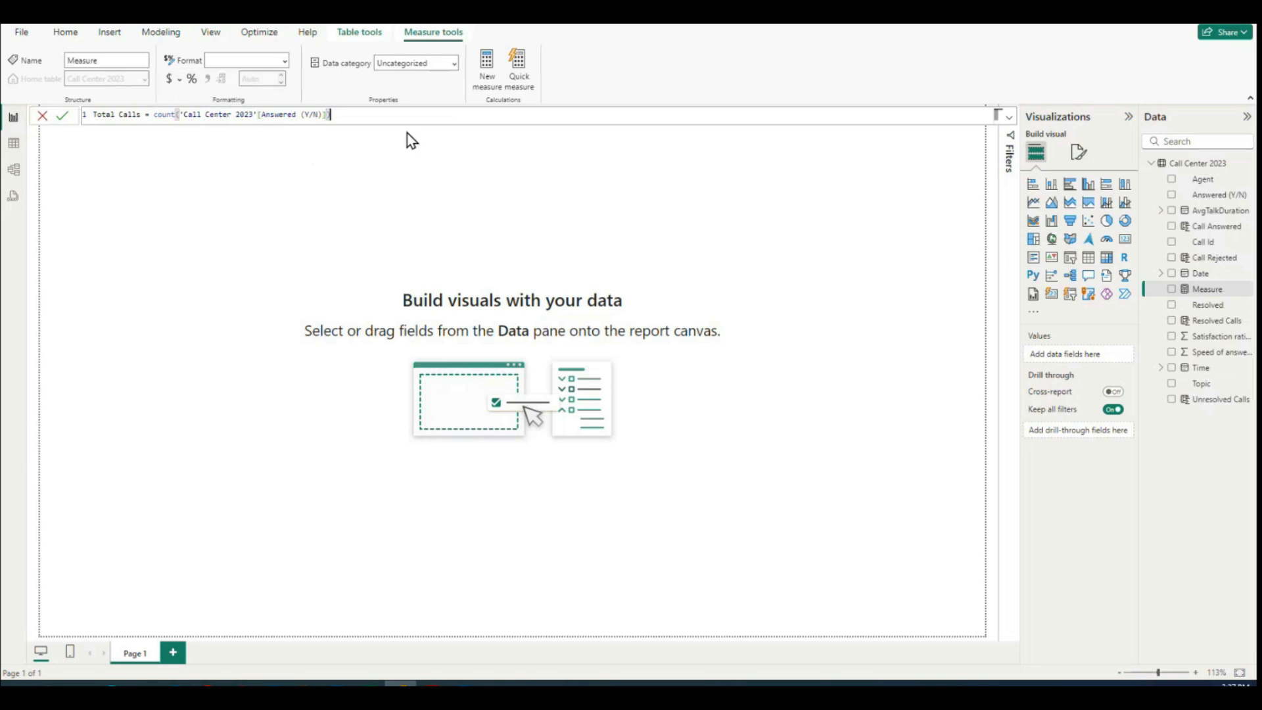
{"action": "key", "text": "Return"}
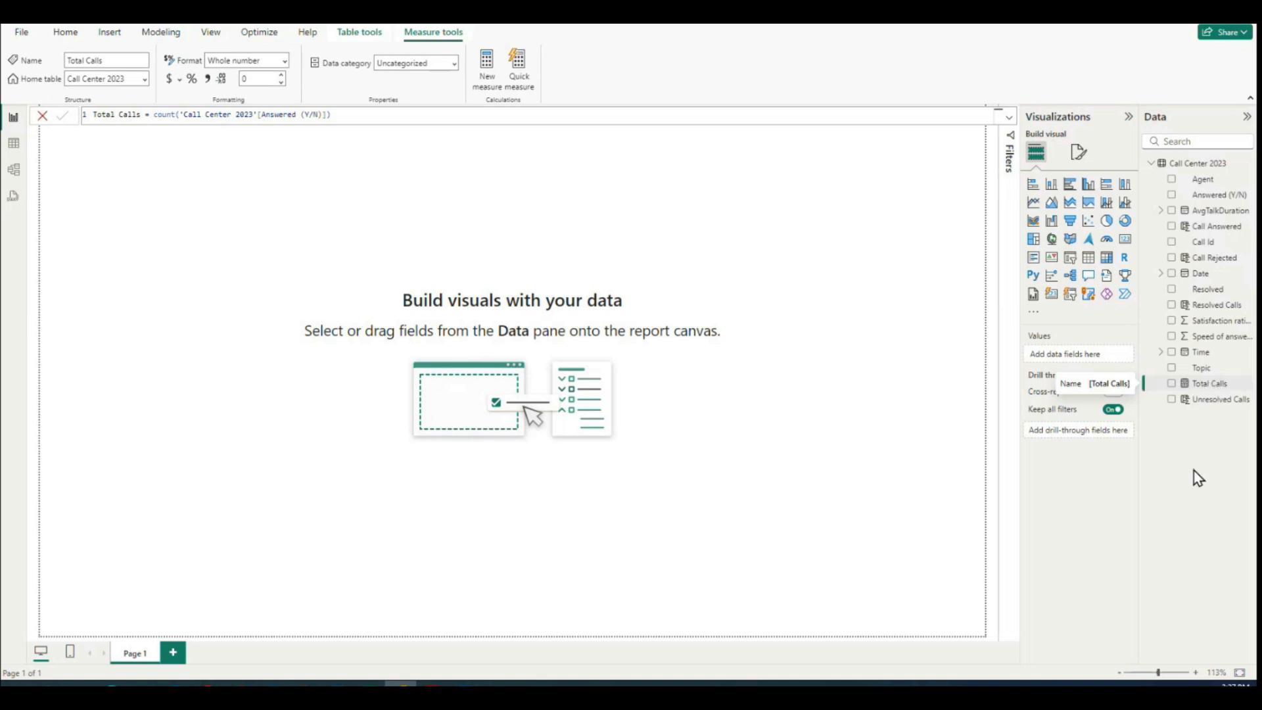
{"action": "left_click", "coordinate": [795, 299]}
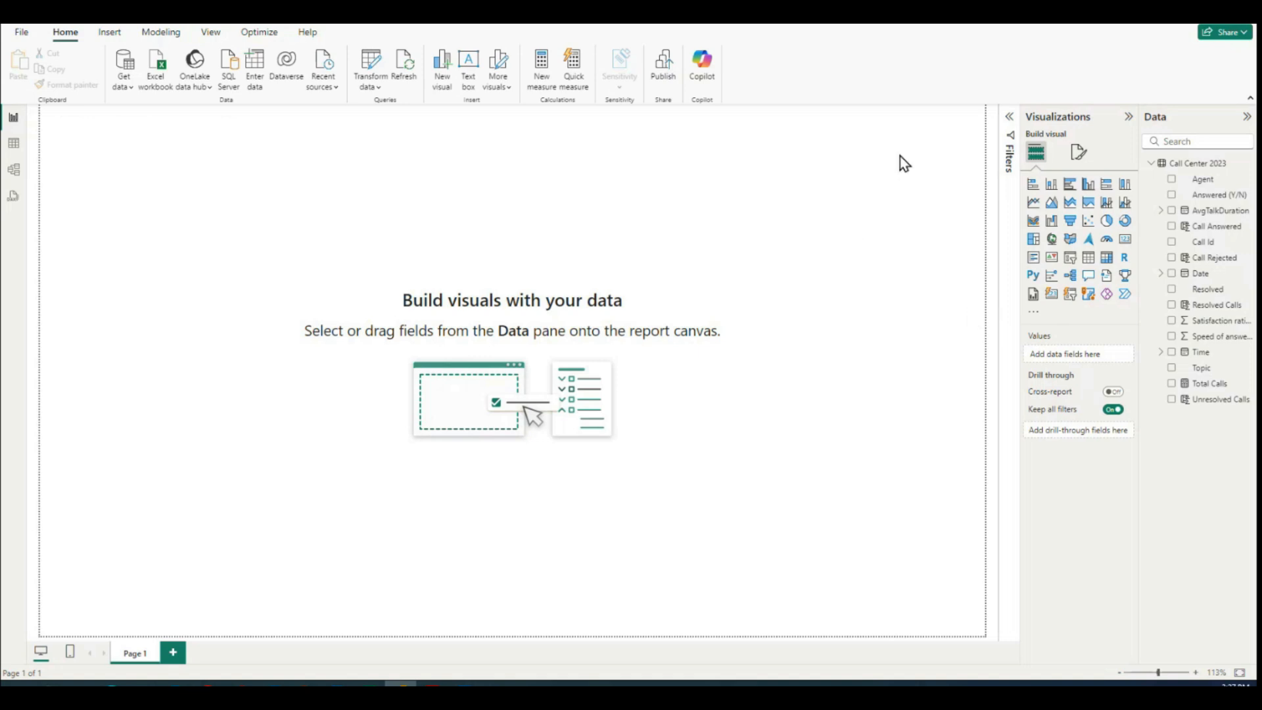
Step: Add a measure named Target Rating with the value 4.5 to the Call Center 2023 table
{"action": "right_click", "coordinate": [1184, 165]}
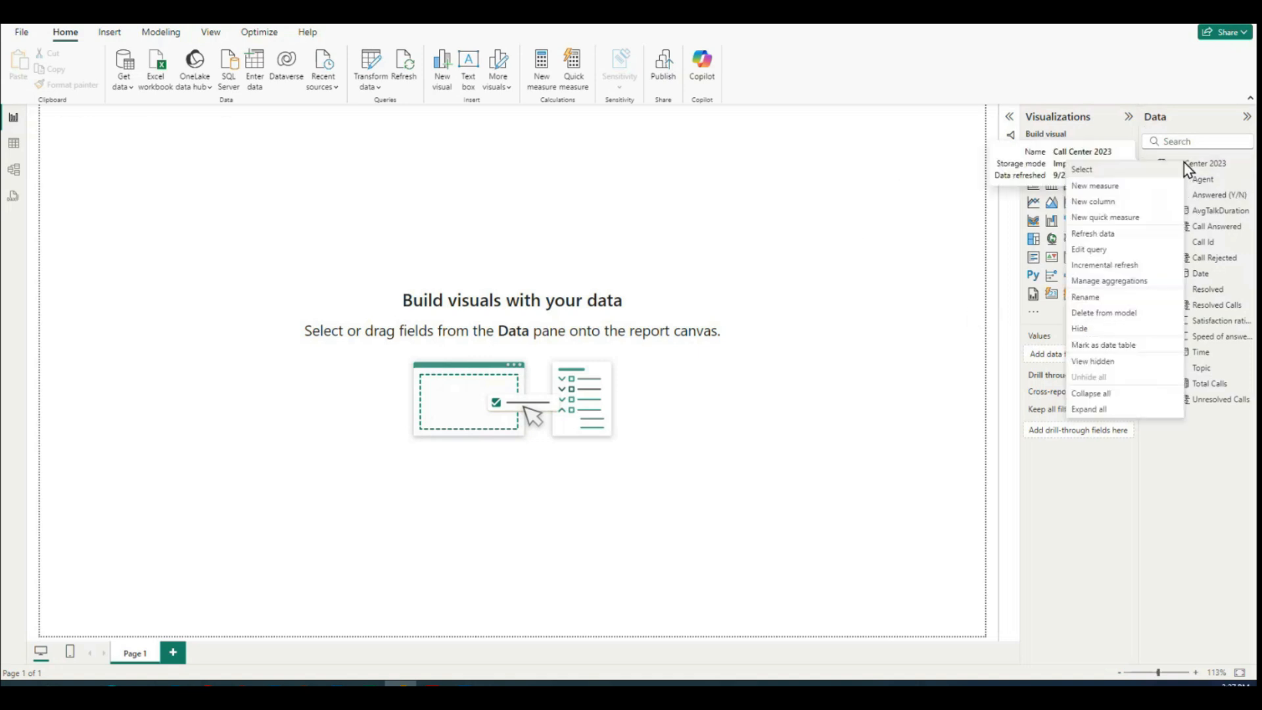
{"action": "left_click", "coordinate": [1116, 187]}
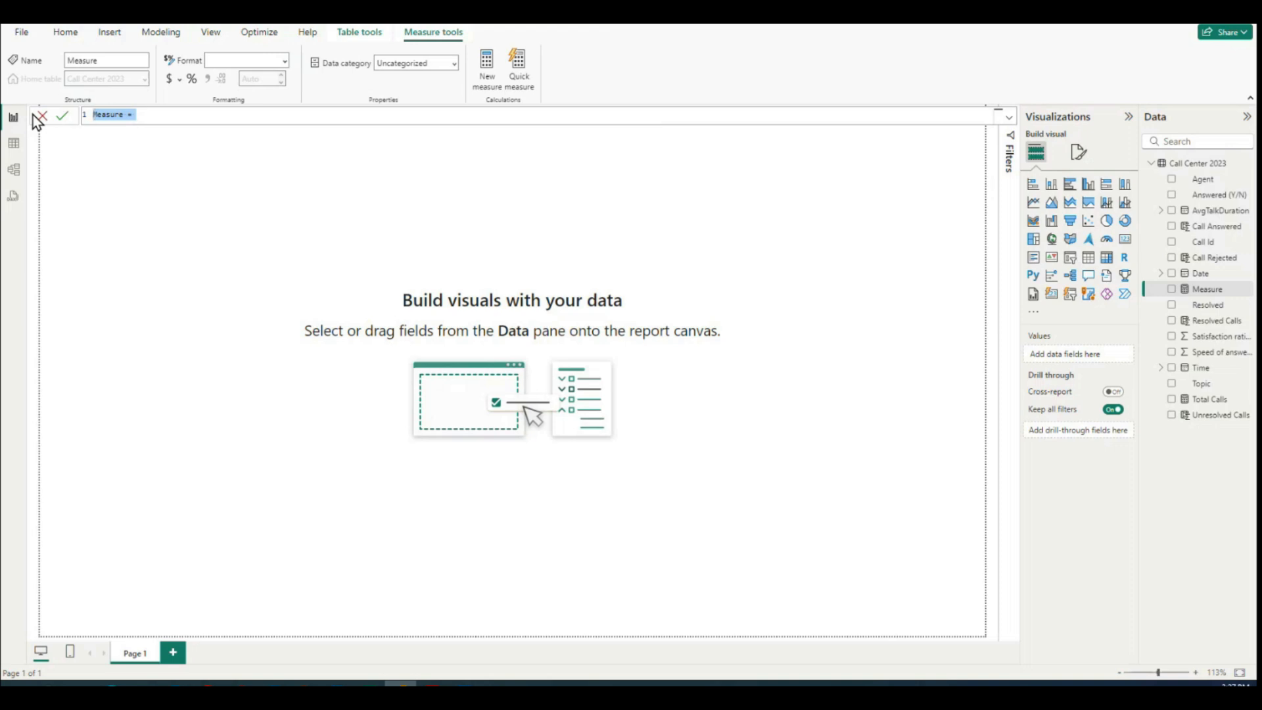
{"action": "type", "text": "Target =ating = 4.5"}
{"action": "key", "text": "Return"}
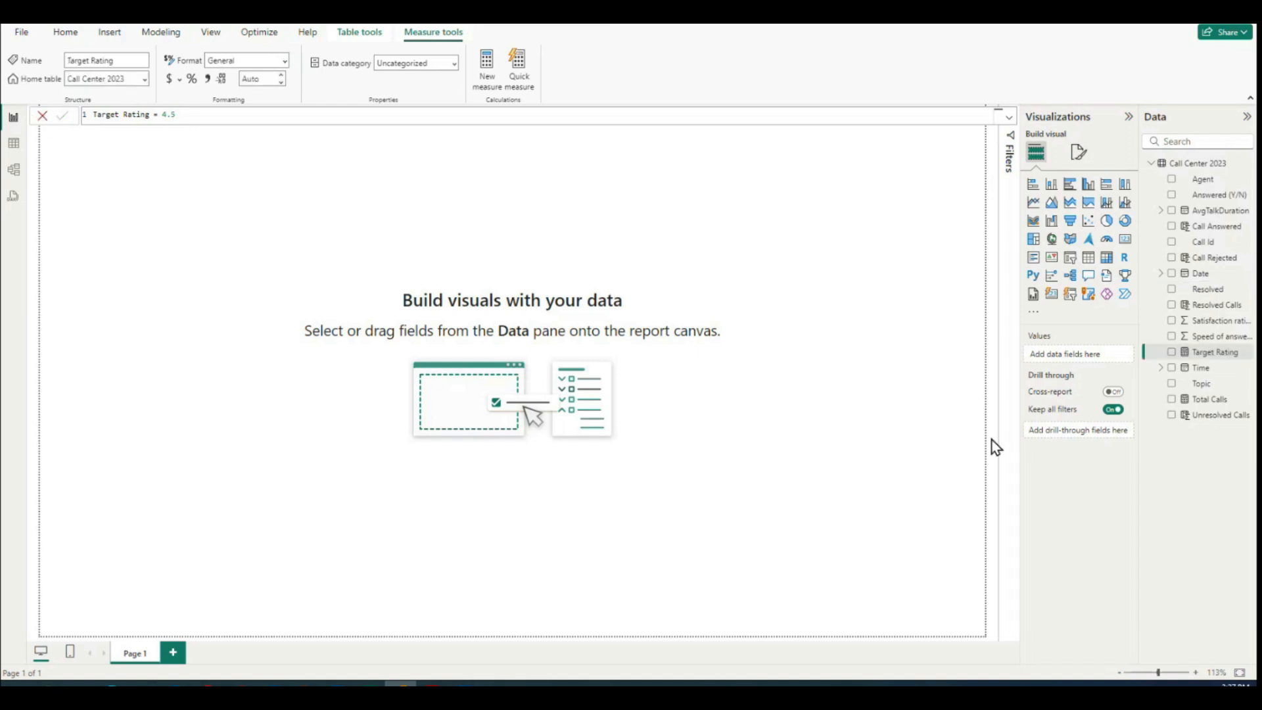
{"action": "left_click", "coordinate": [1199, 355]}
{"action": "left_click", "coordinate": [223, 271]}
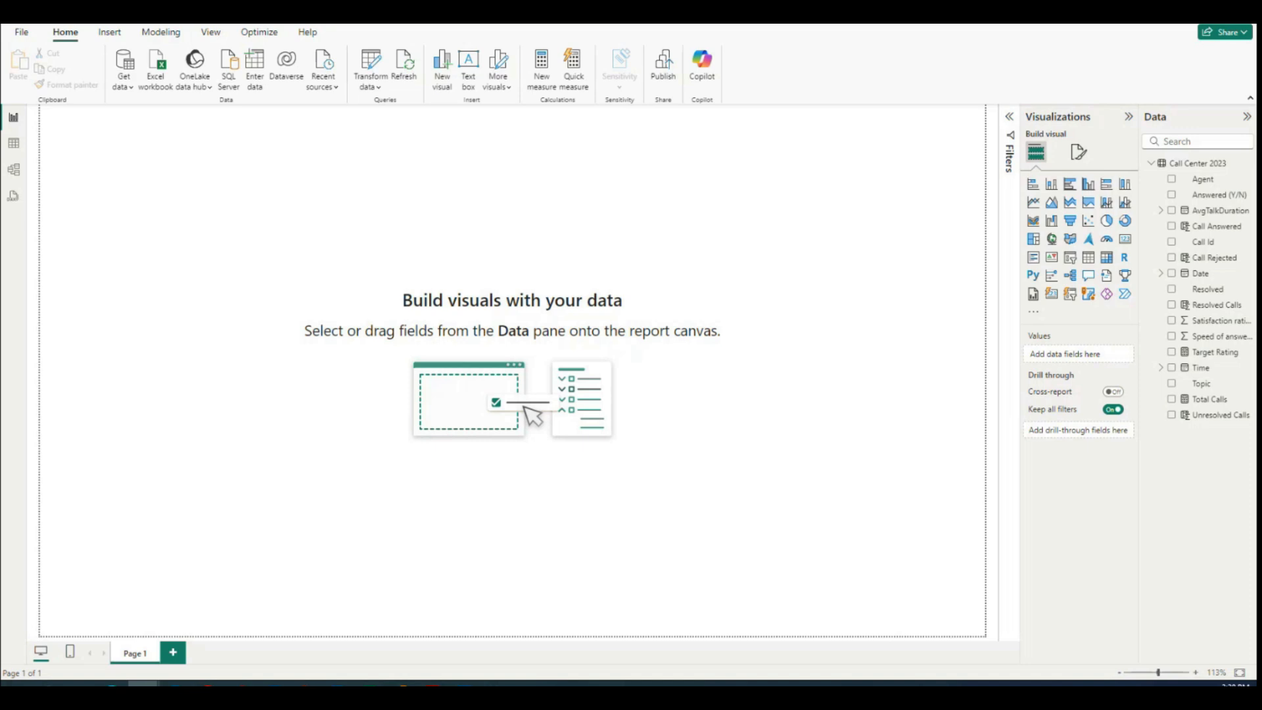
Step: Switch to File Explorer and review the images in the PowerBI Dashboard - Pictures folder as extra large icons
{"action": "left_click_drag", "start_coordinate": [1257, 30], "coordinate": [439, 251]}
{"action": "left_click", "coordinate": [483, 253]}
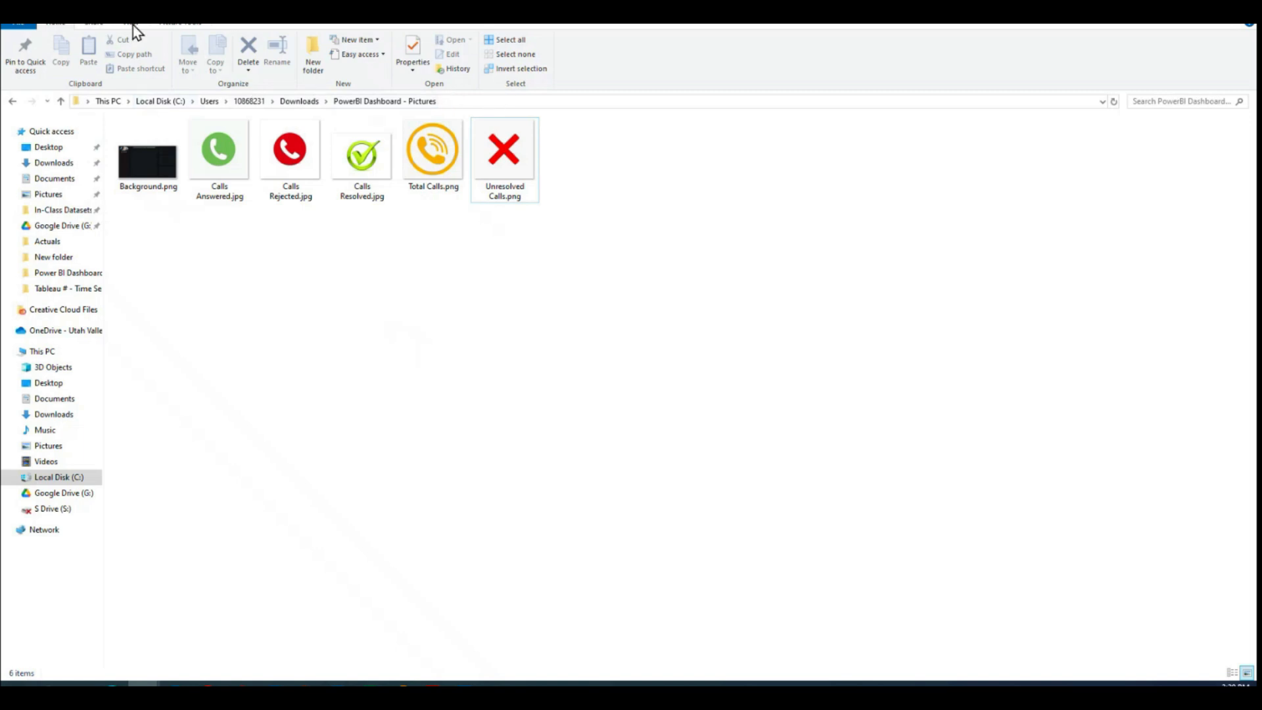
{"action": "left_click", "coordinate": [174, 24]}
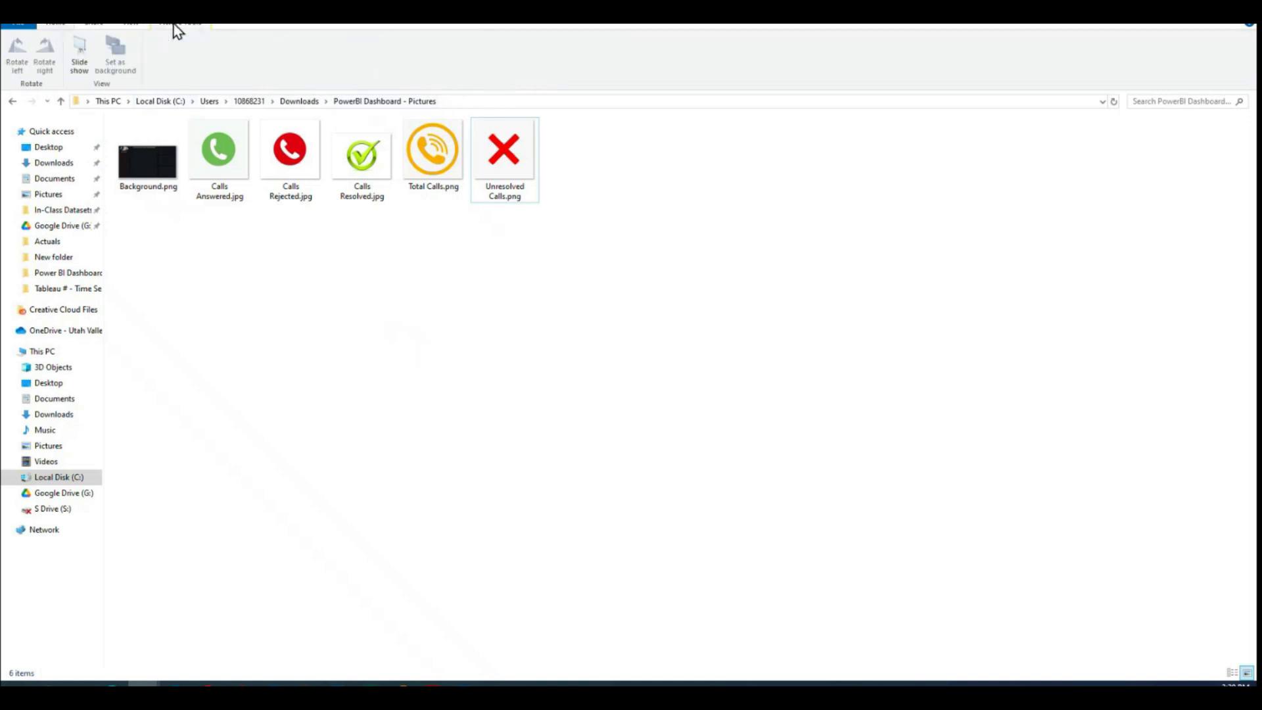
{"action": "left_click", "coordinate": [131, 24]}
{"action": "left_click", "coordinate": [143, 42]}
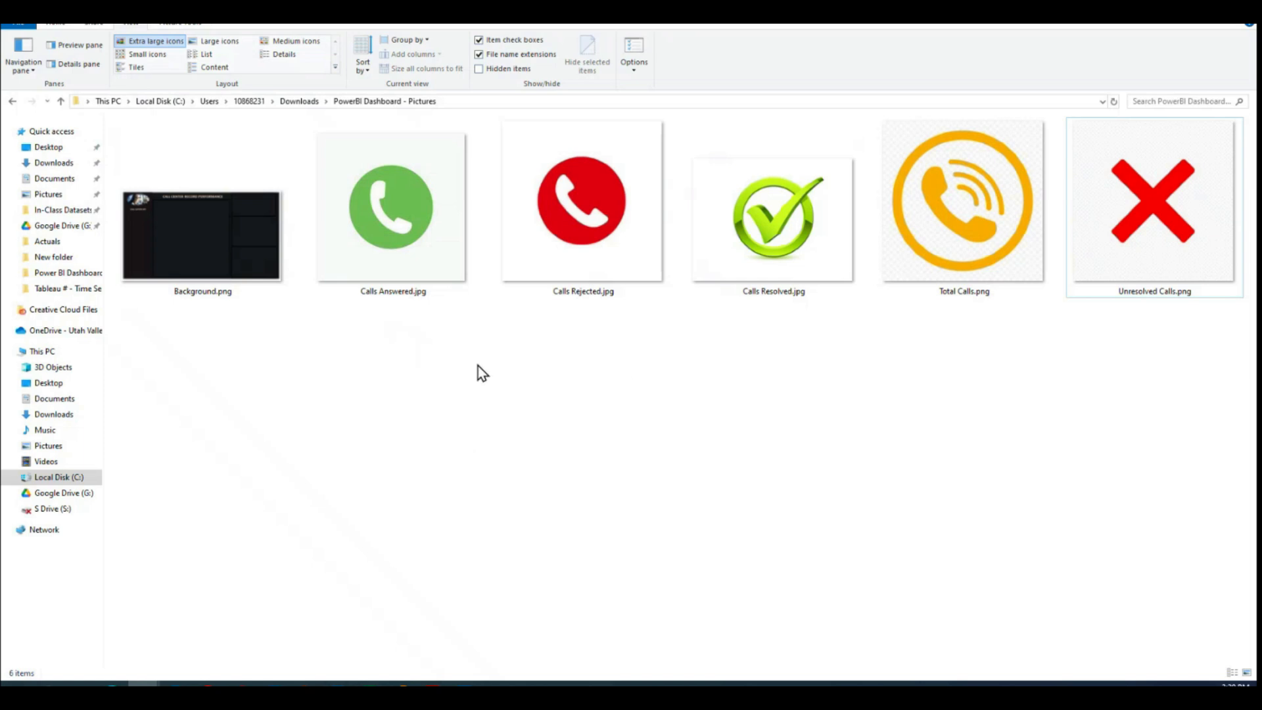
{"action": "double_click", "coordinate": [831, 22]}
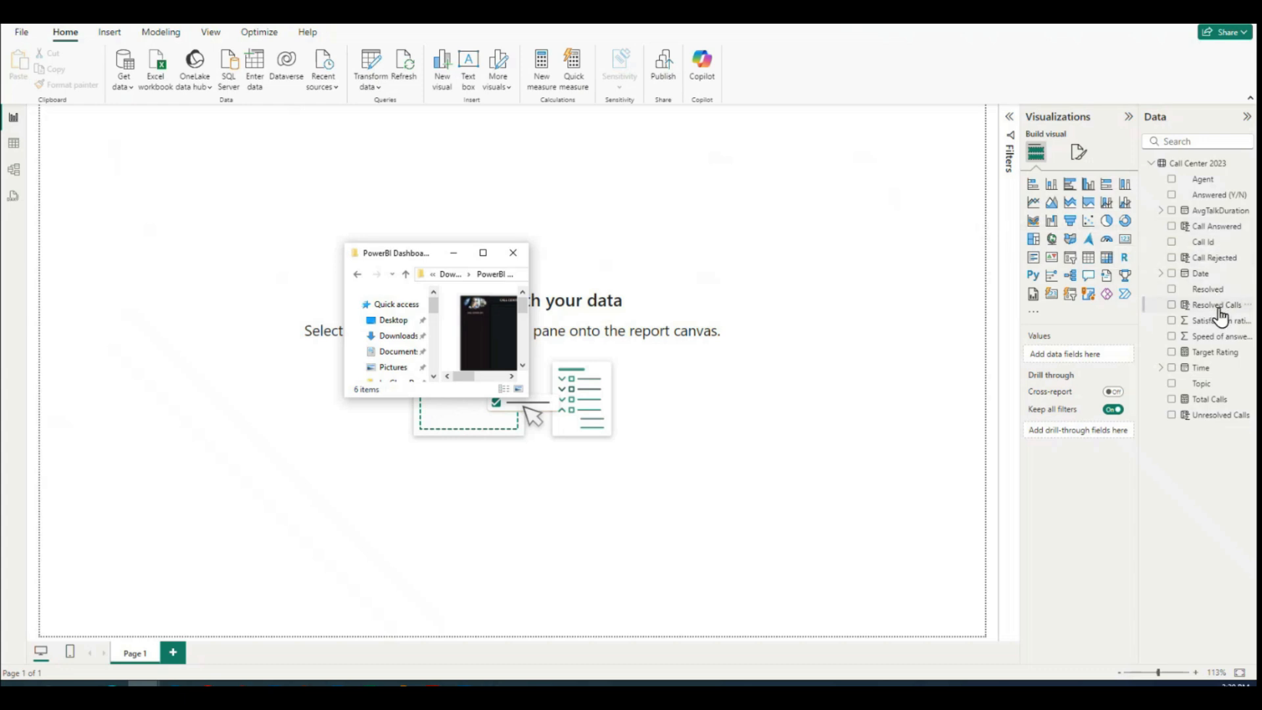
{"action": "left_click", "coordinate": [483, 252]}
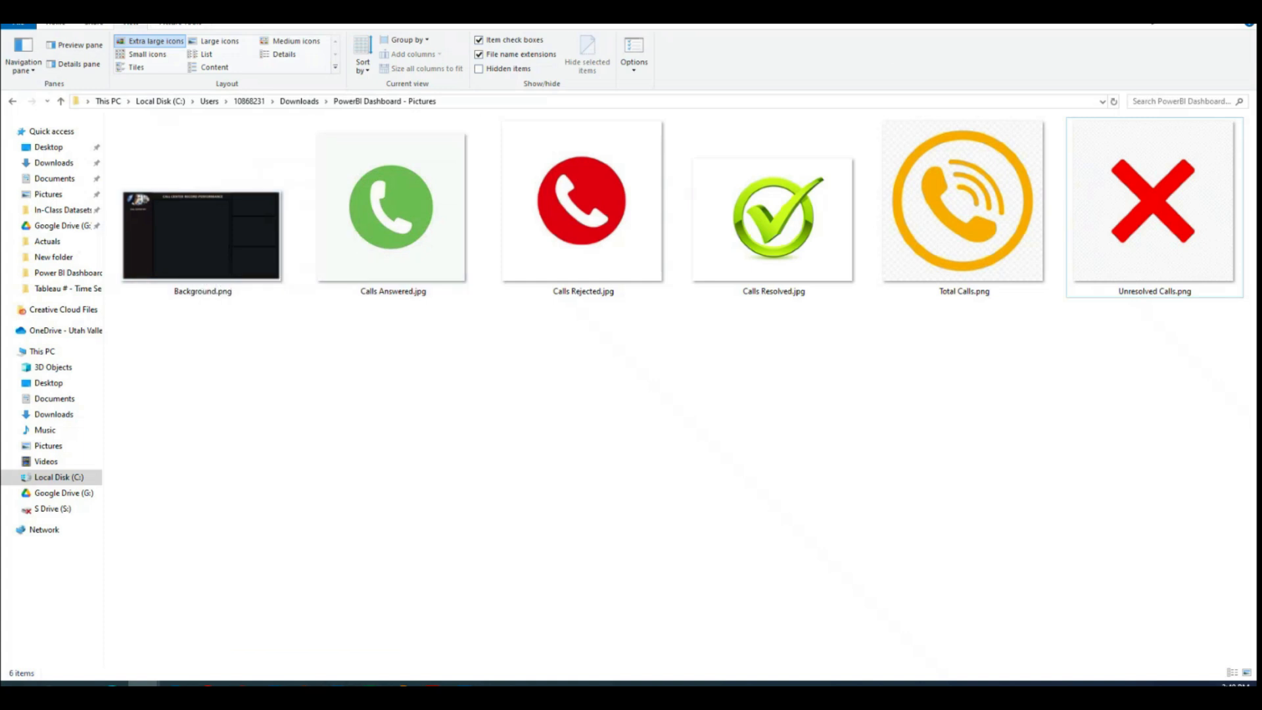
Step: Return to Power BI and set Background.png as the report page's canvas background image
{"action": "left_click", "coordinate": [401, 685]}
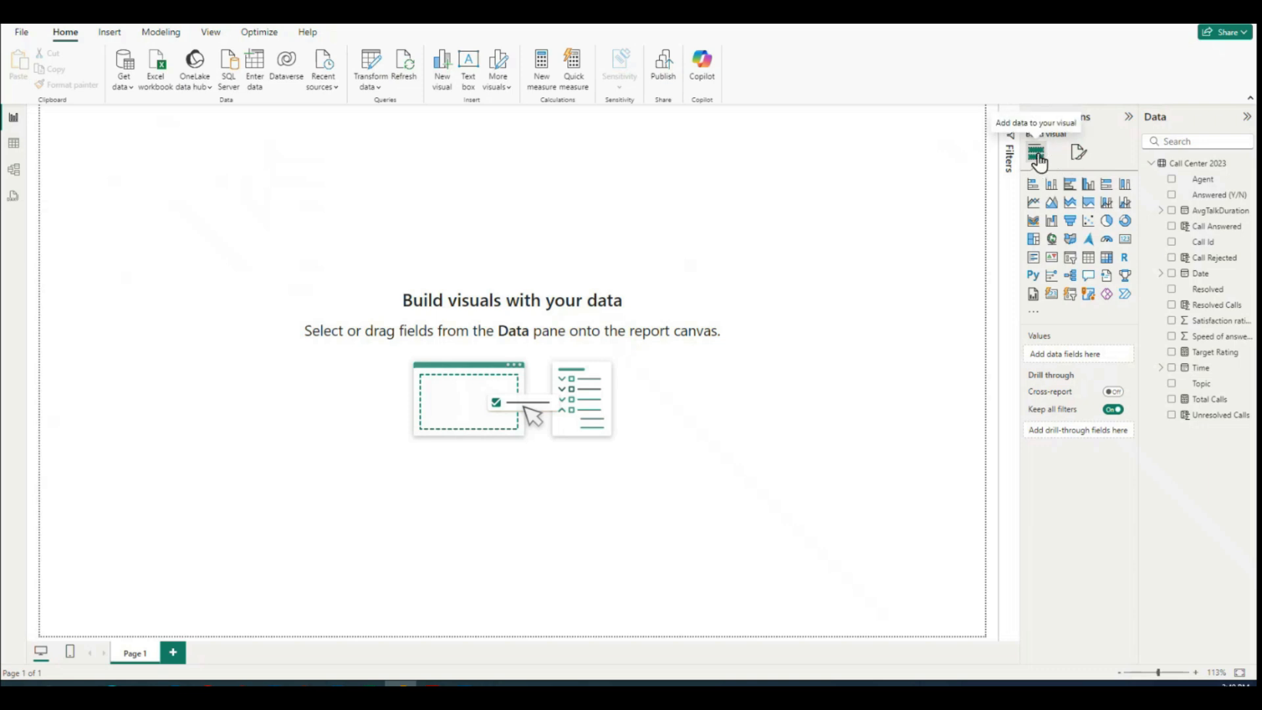
{"action": "left_click", "coordinate": [1079, 155]}
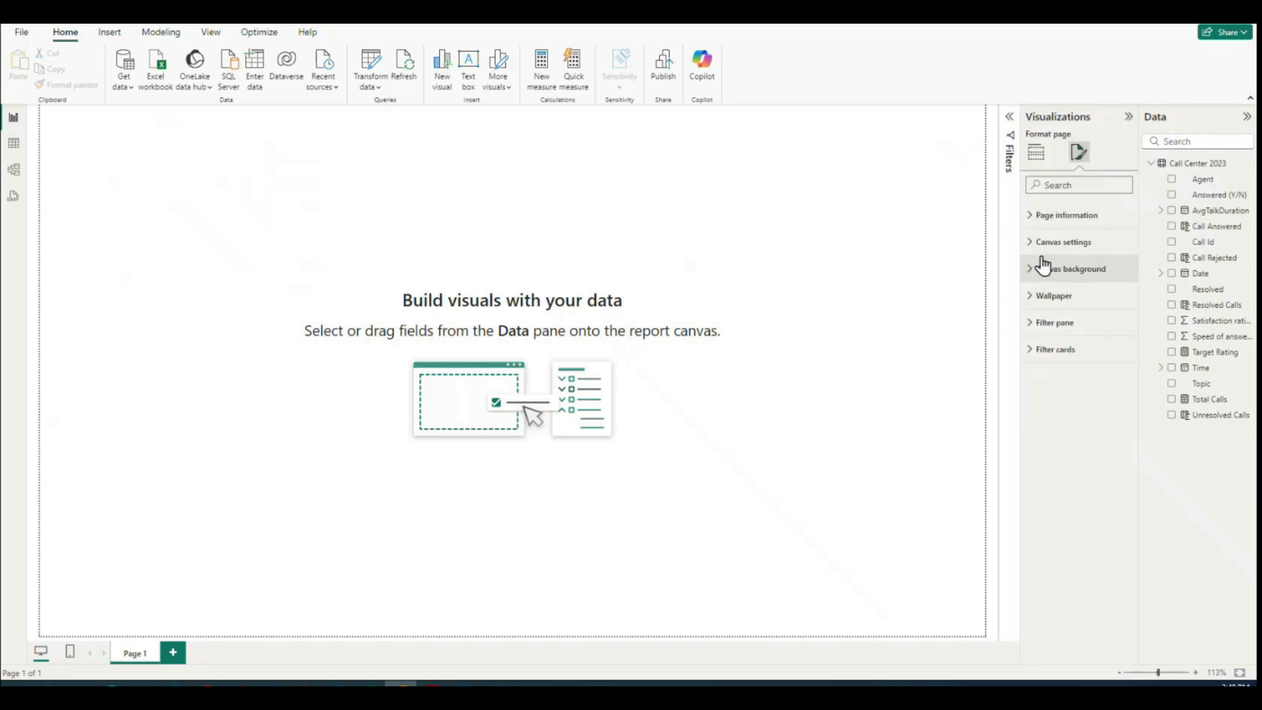
{"action": "left_click", "coordinate": [1029, 223]}
{"action": "left_click", "coordinate": [1030, 225]}
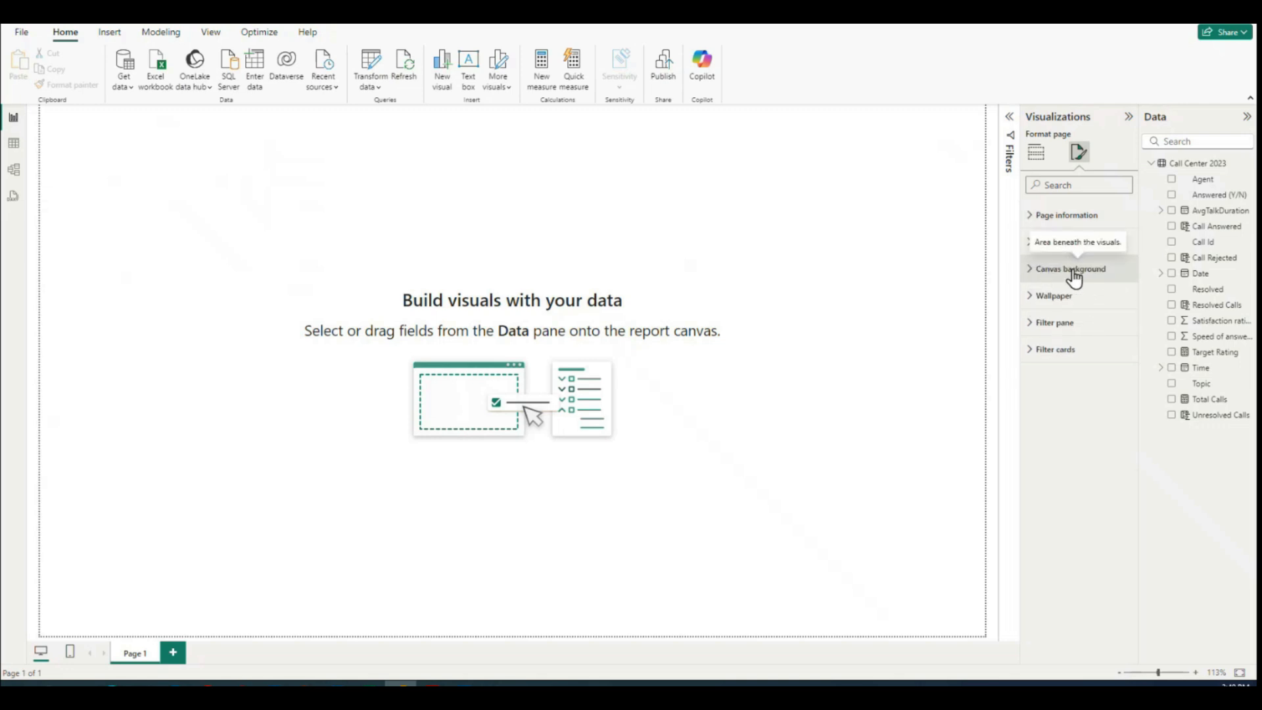
{"action": "left_click", "coordinate": [1030, 271]}
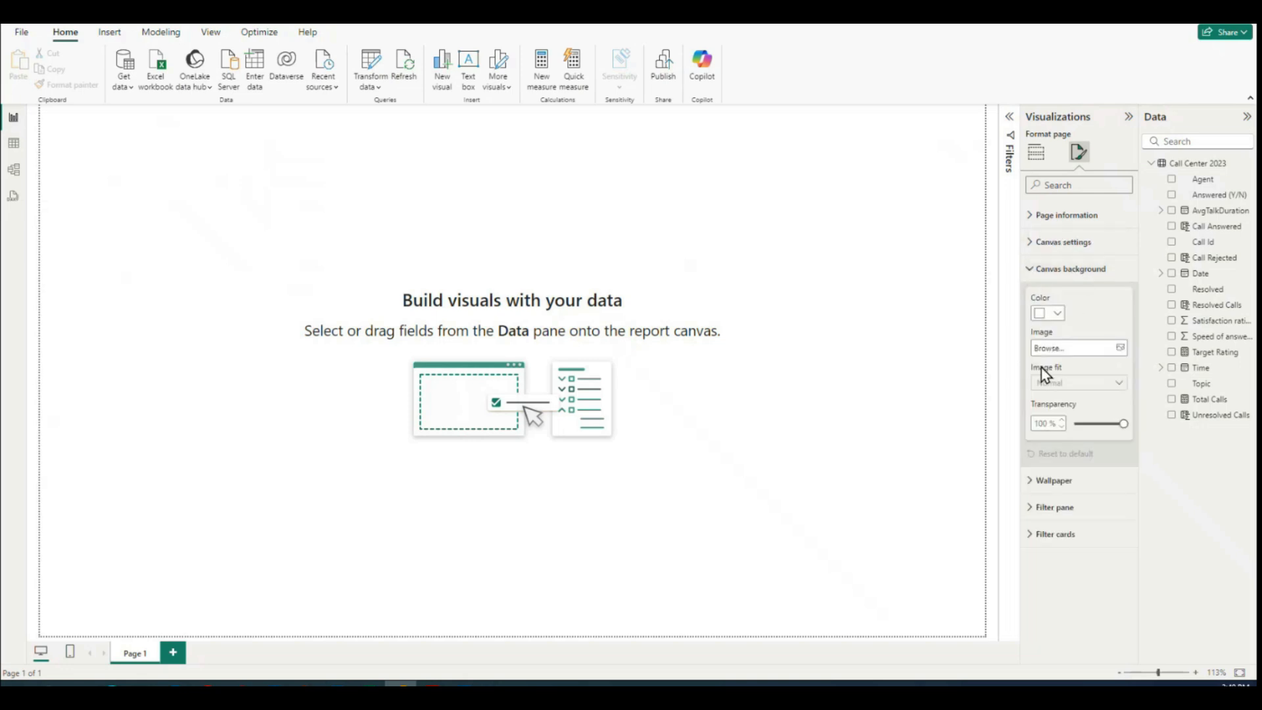
{"action": "left_click", "coordinate": [1120, 348]}
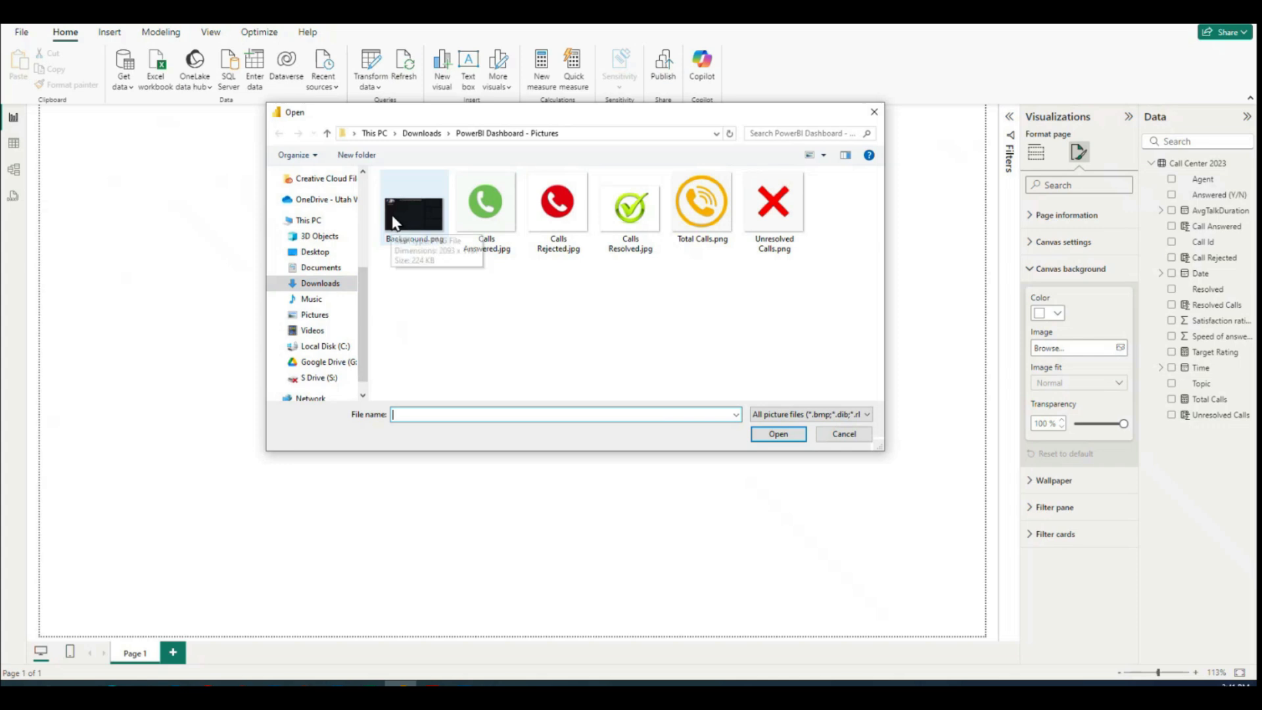
{"action": "left_click", "coordinate": [425, 226]}
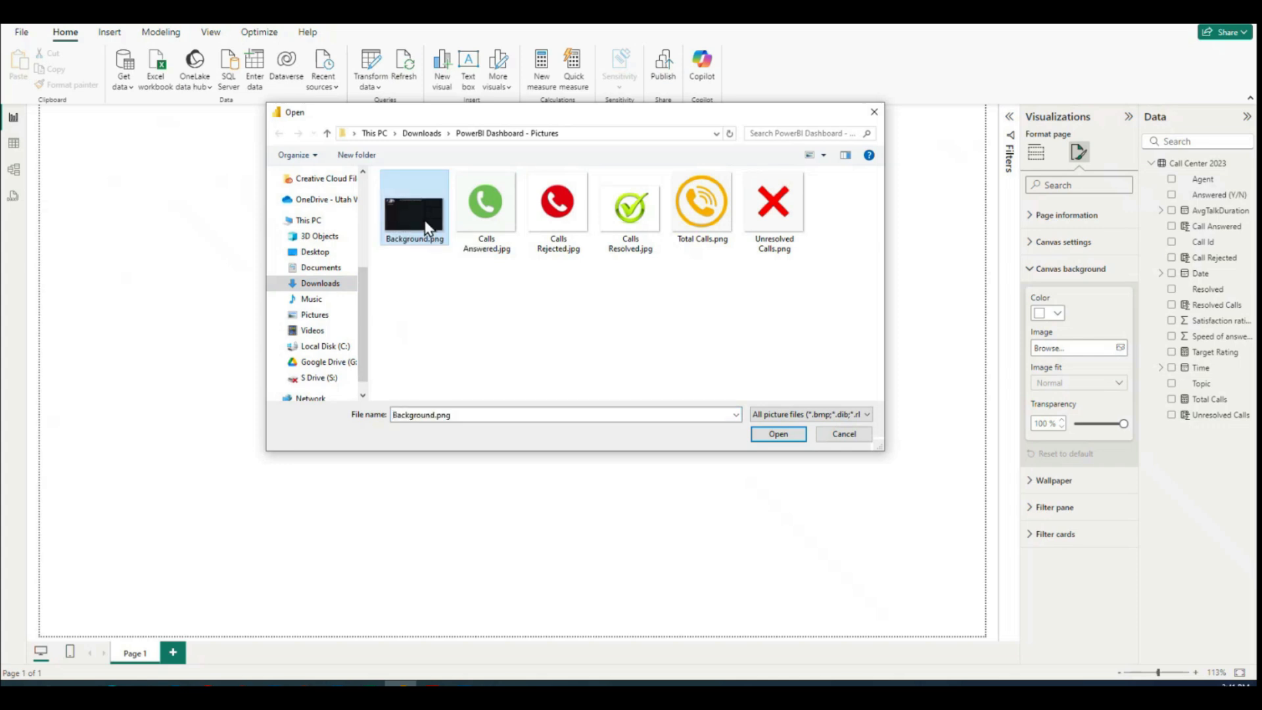
{"action": "left_click", "coordinate": [775, 435]}
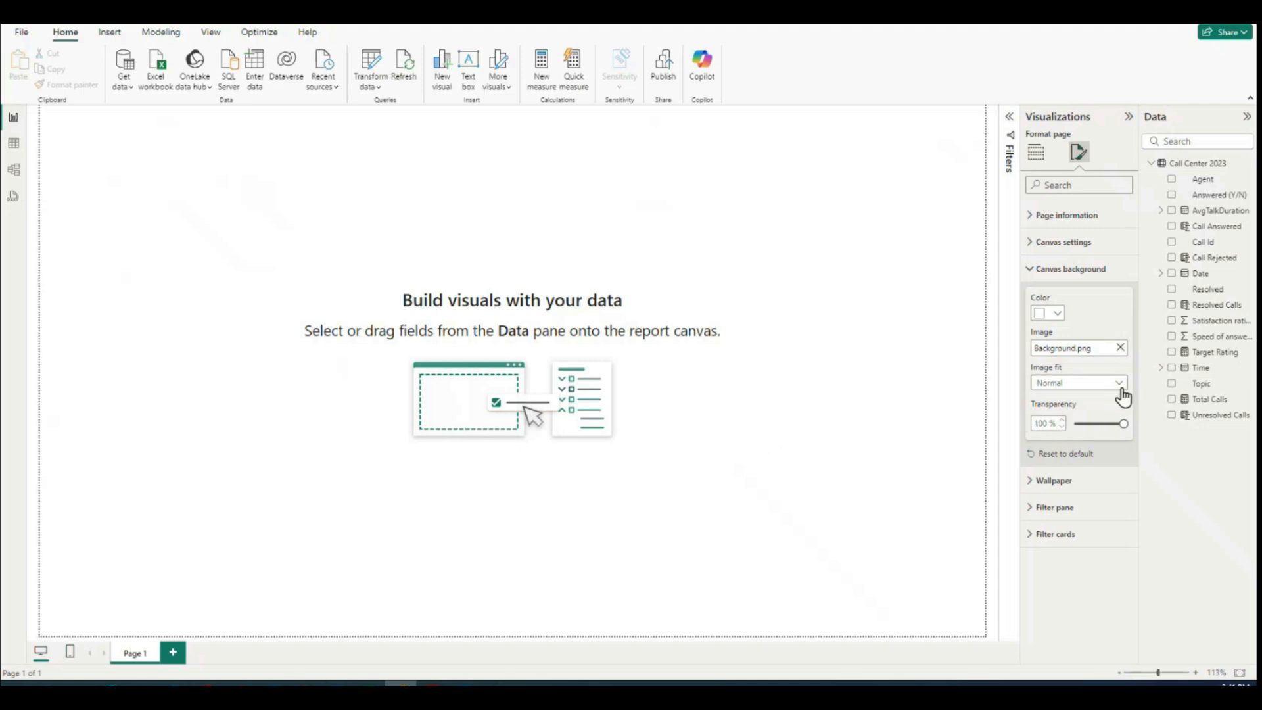
Step: Set the canvas background's transparency to 0% and its image fit to Fit
{"action": "left_click", "coordinate": [1123, 424]}
{"action": "left_click_drag", "start_coordinate": [1122, 424], "coordinate": [1076, 425]}
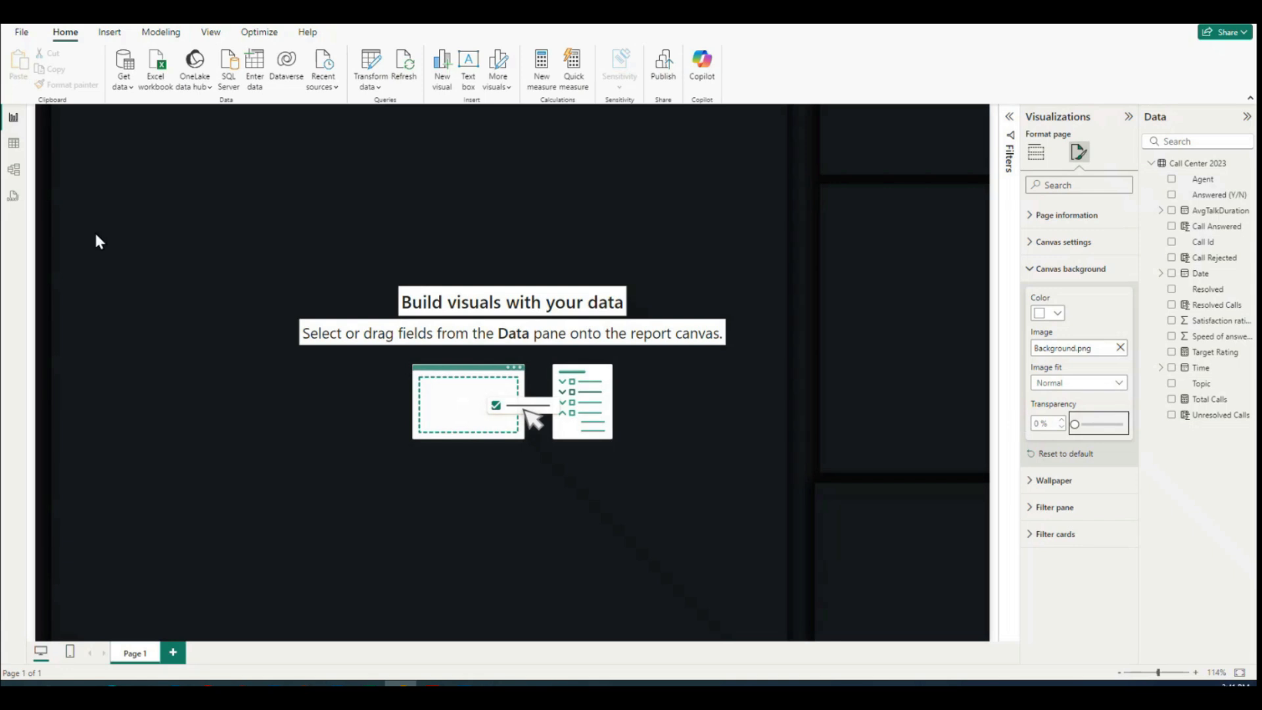
{"action": "left_click", "coordinate": [1120, 384]}
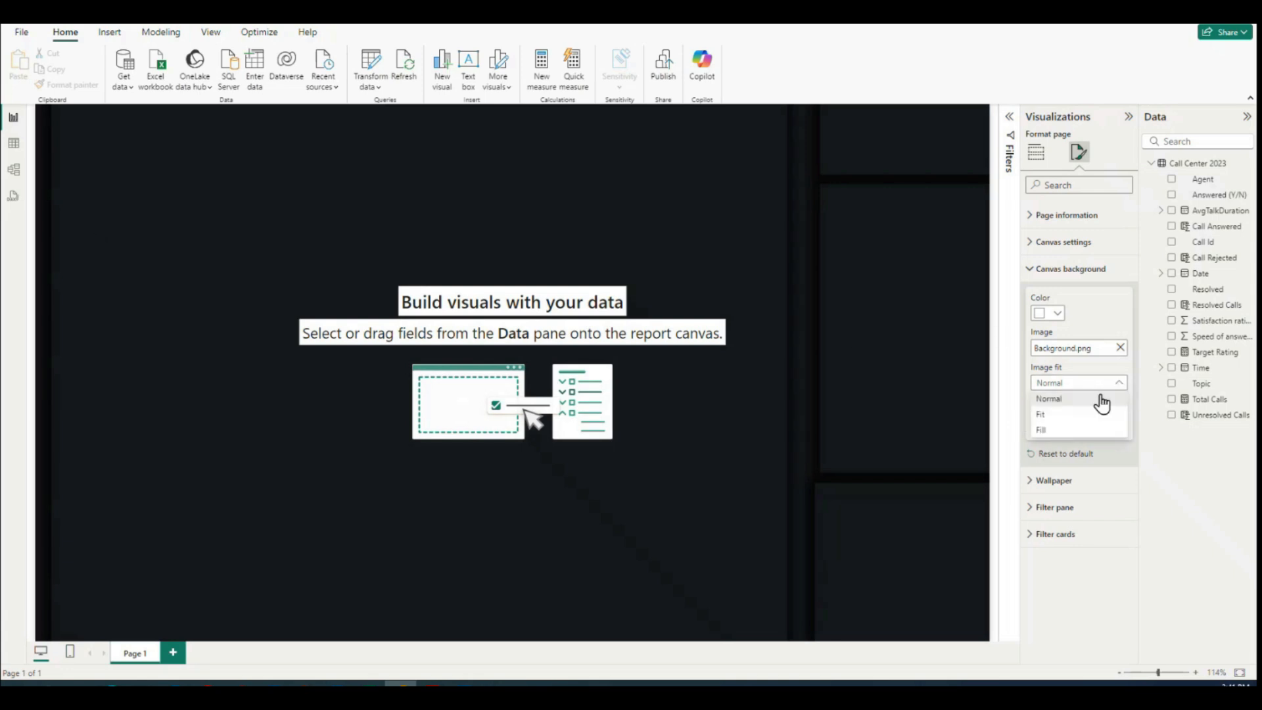
{"action": "left_click", "coordinate": [1045, 415]}
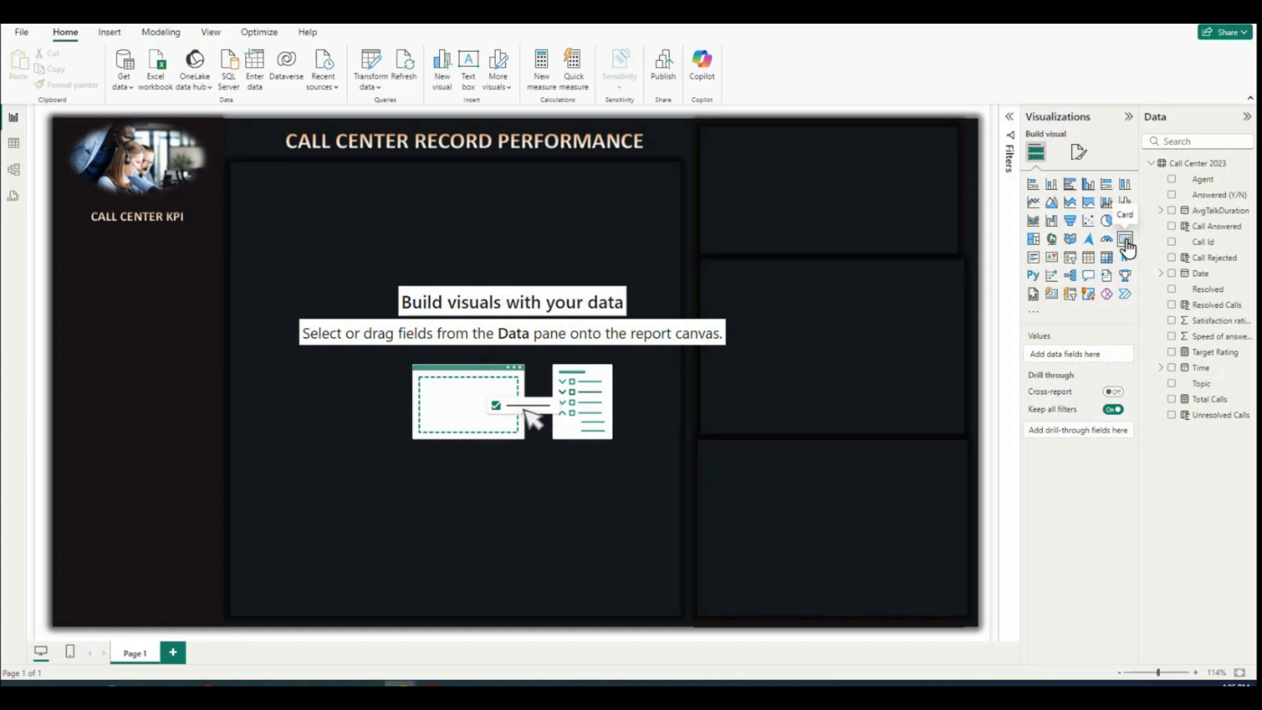
Step: Insert a Card (new) visual and enlarge it into a wide block across the middle of the dashboard canvas
{"action": "left_click", "coordinate": [1052, 296]}
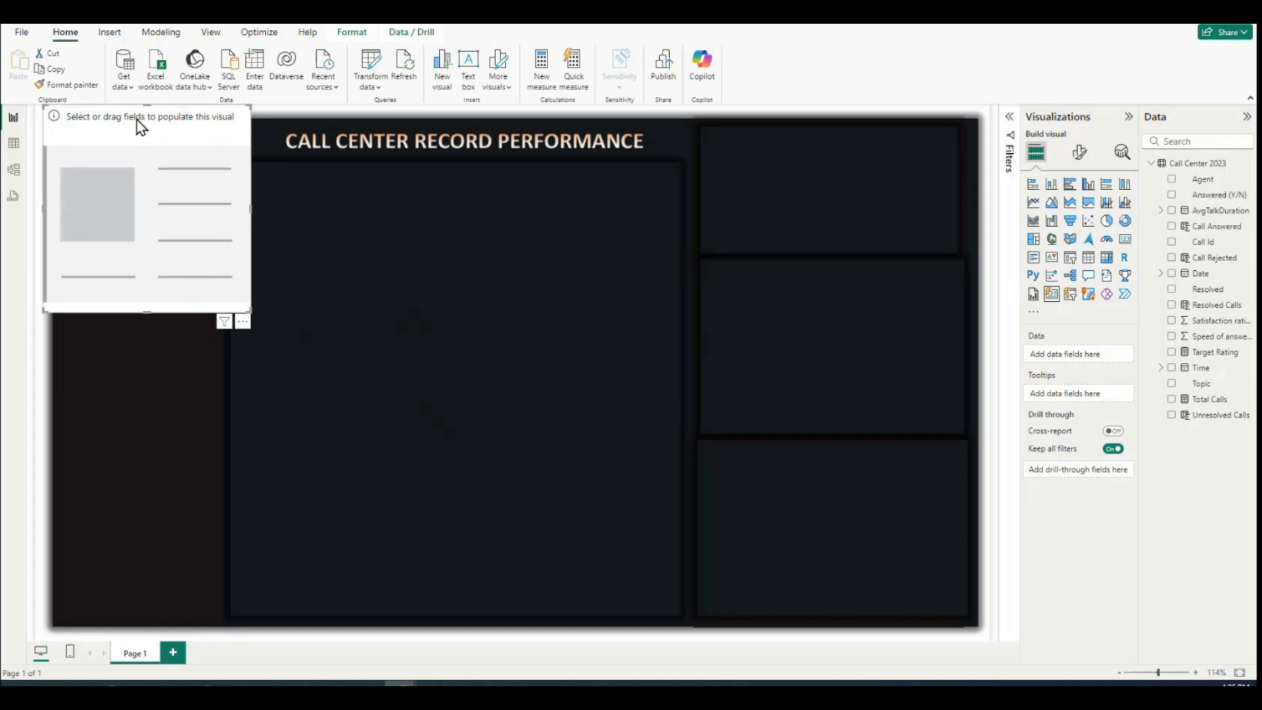
{"action": "left_click_drag", "start_coordinate": [136, 125], "coordinate": [305, 192]}
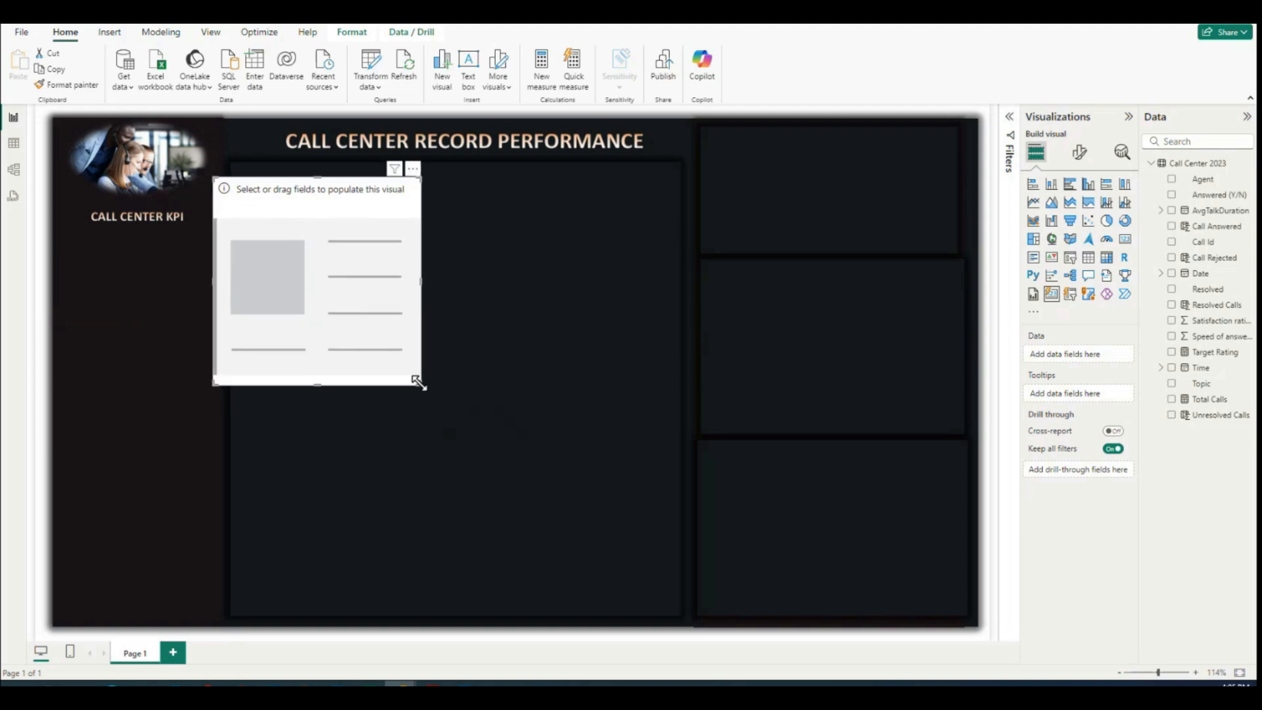
{"action": "left_click_drag", "start_coordinate": [417, 381], "coordinate": [891, 503]}
{"action": "left_click_drag", "start_coordinate": [506, 186], "coordinate": [486, 212]}
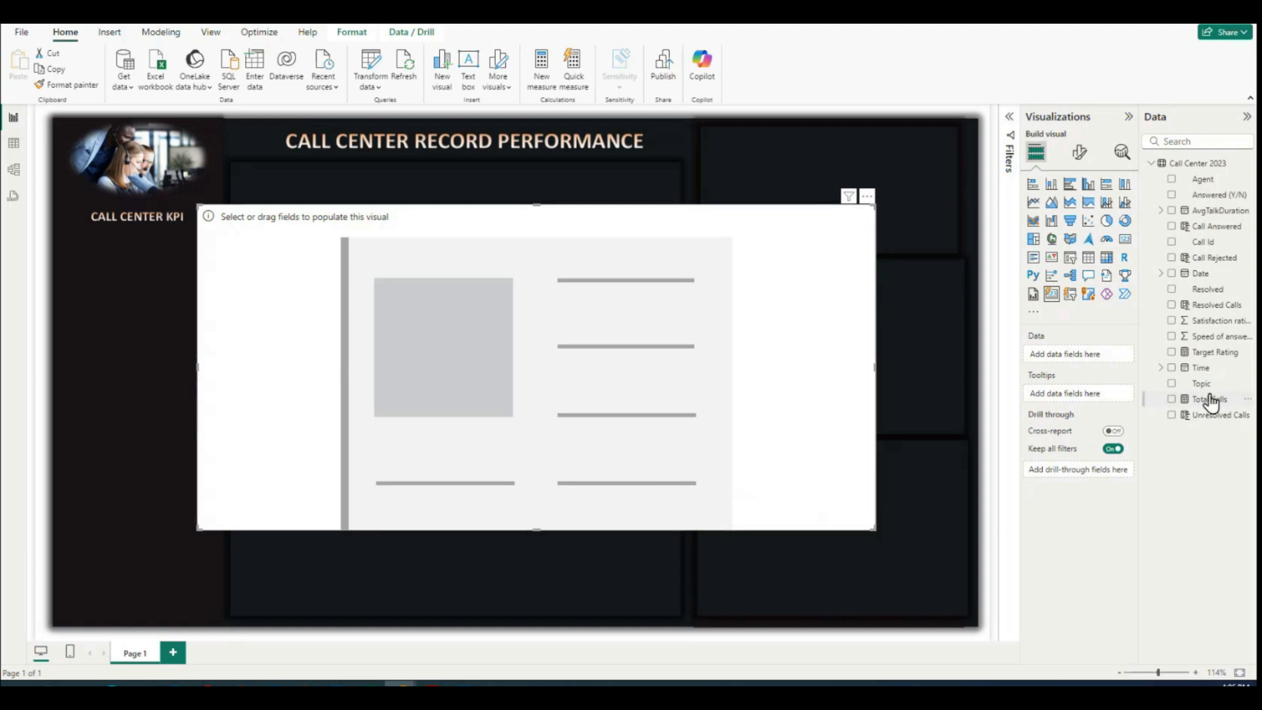
Step: Fill the card visual with Total Calls, Call Answered, Call Rejected, Resolved Calls and Unresolved Calls, in that order
{"action": "left_click_drag", "start_coordinate": [1201, 406], "coordinate": [463, 381]}
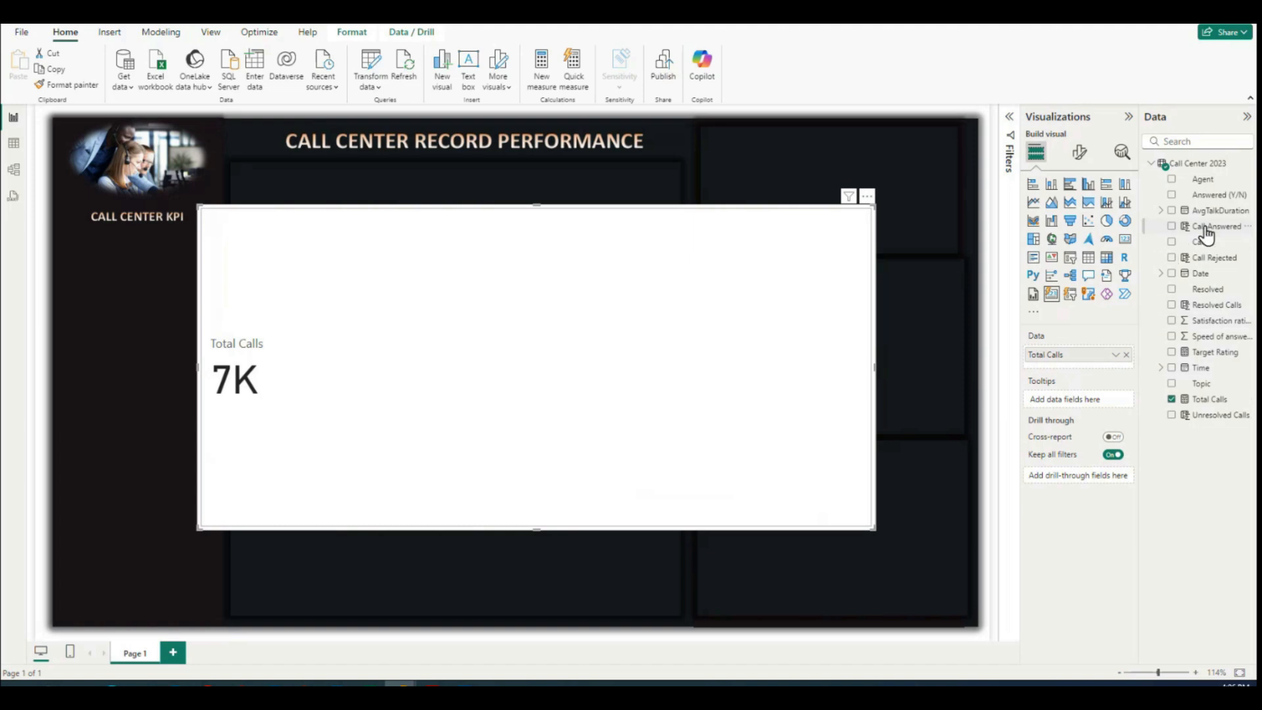
{"action": "left_click_drag", "start_coordinate": [1174, 238], "coordinate": [392, 381]}
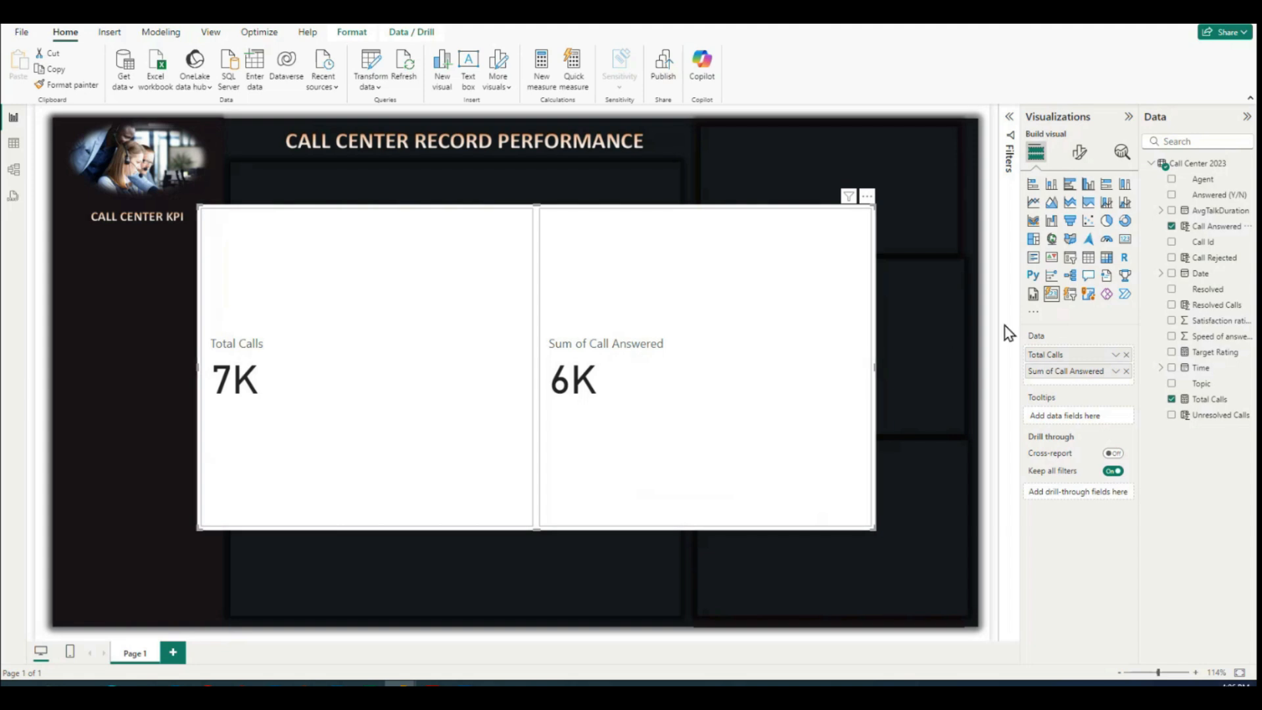
{"action": "left_click_drag", "start_coordinate": [1178, 308], "coordinate": [727, 383]}
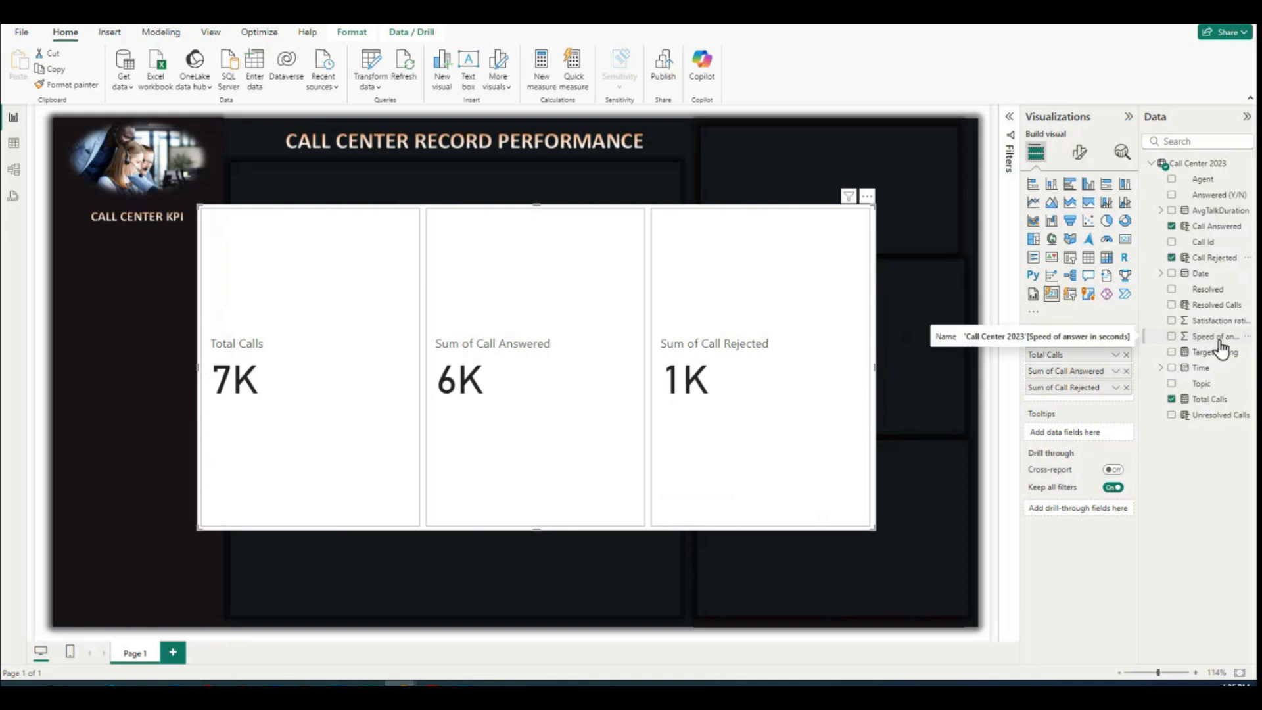
{"action": "left_click_drag", "start_coordinate": [1215, 306], "coordinate": [796, 380]}
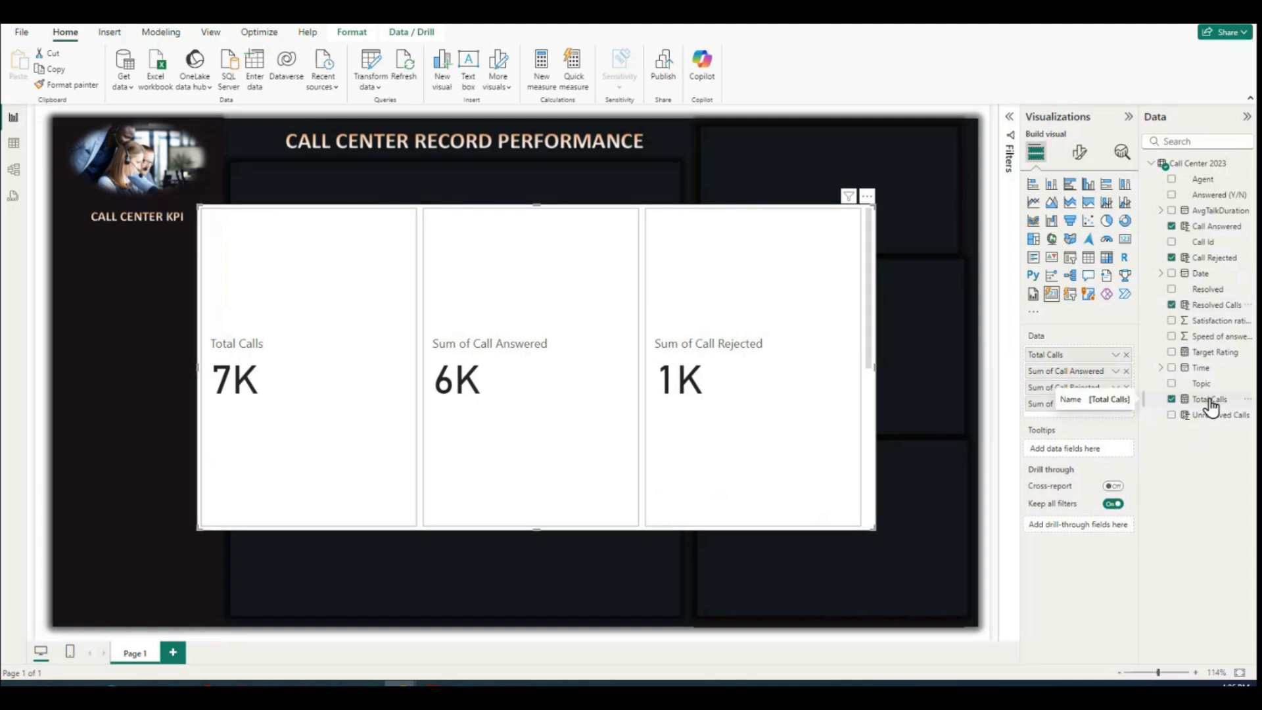
{"action": "left_click_drag", "start_coordinate": [1216, 415], "coordinate": [824, 435]}
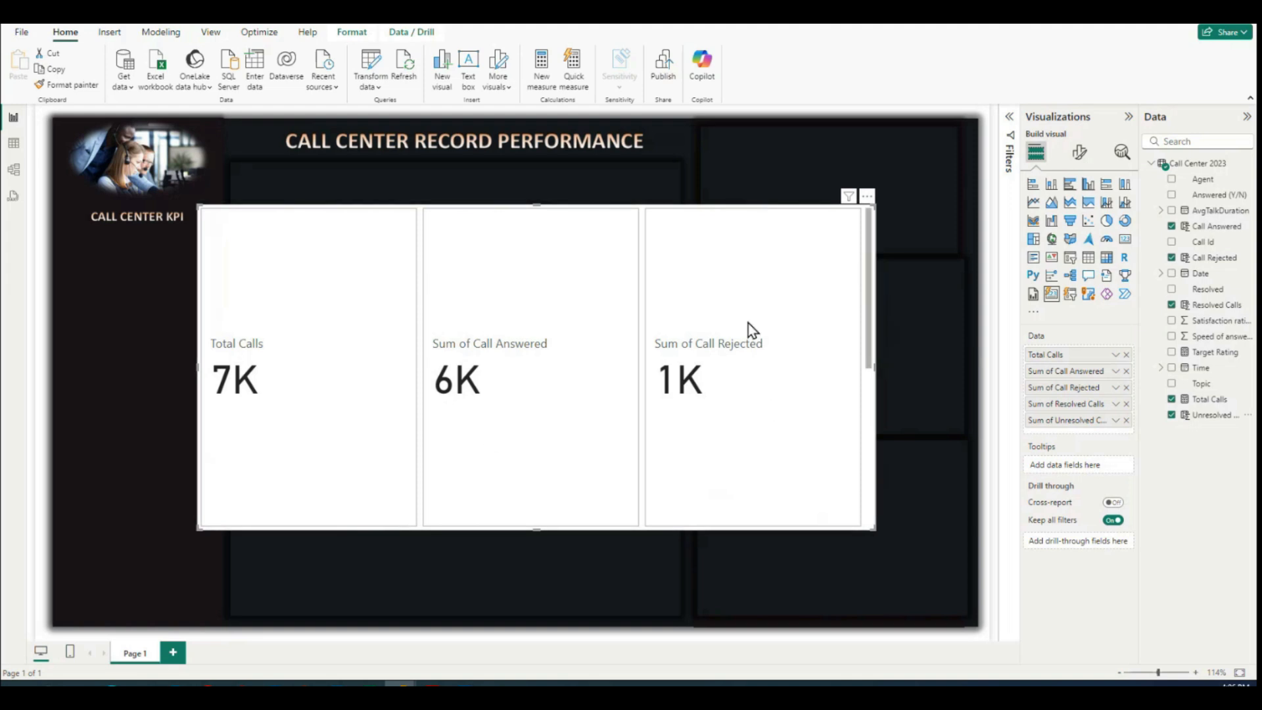
Step: Examine the card visual's formatting options for the cards, including padding, alignment, background, border and accent bar
{"action": "left_click", "coordinate": [1078, 157]}
{"action": "left_click", "coordinate": [1050, 152]}
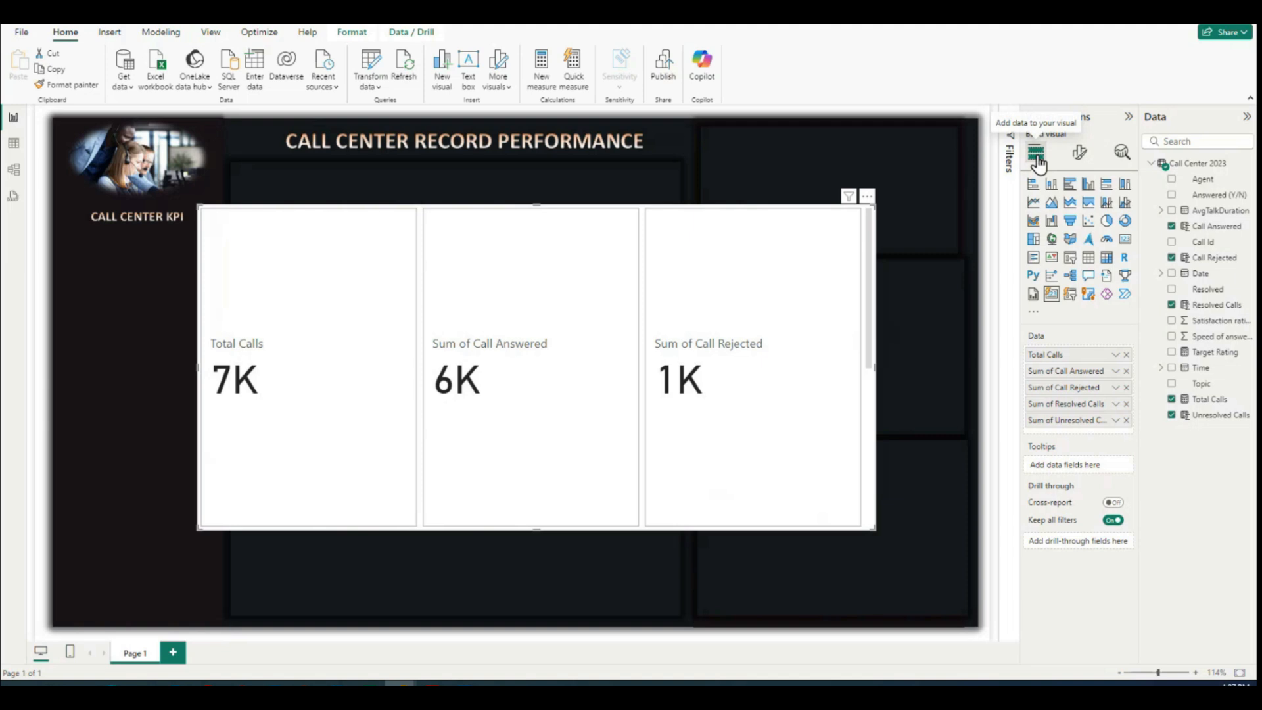
{"action": "left_click", "coordinate": [1080, 155]}
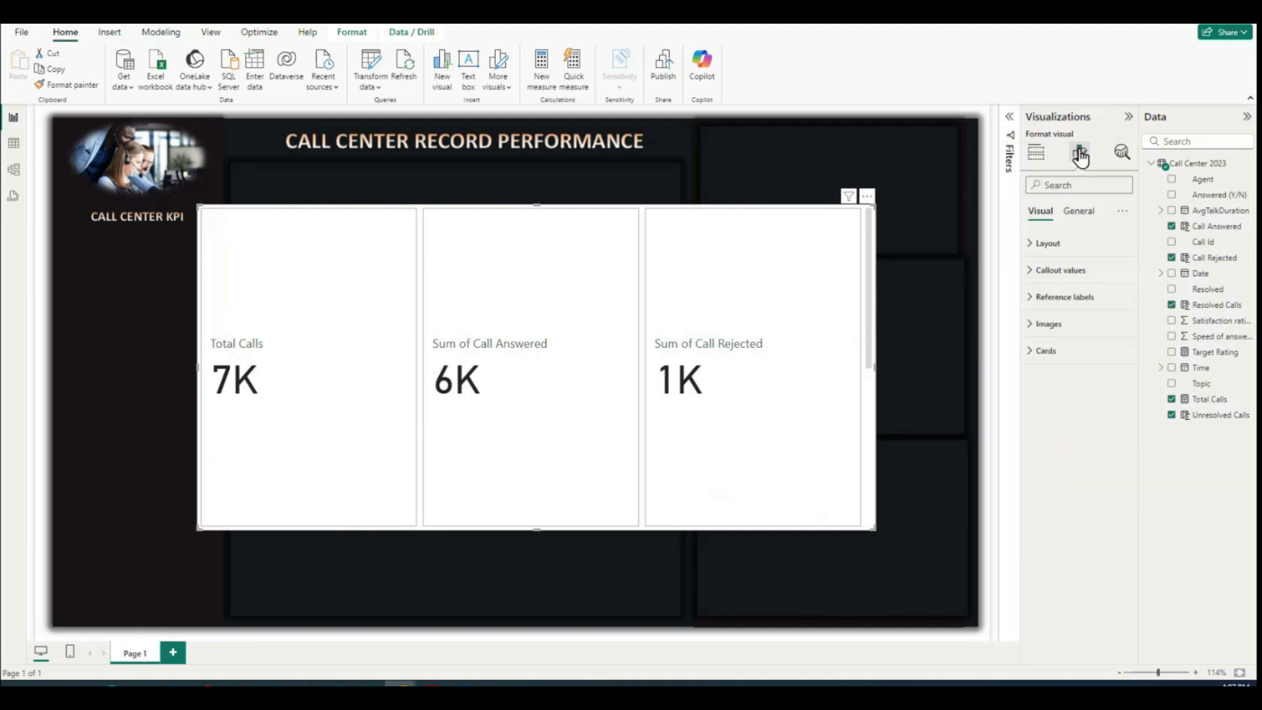
{"action": "left_click", "coordinate": [1035, 351]}
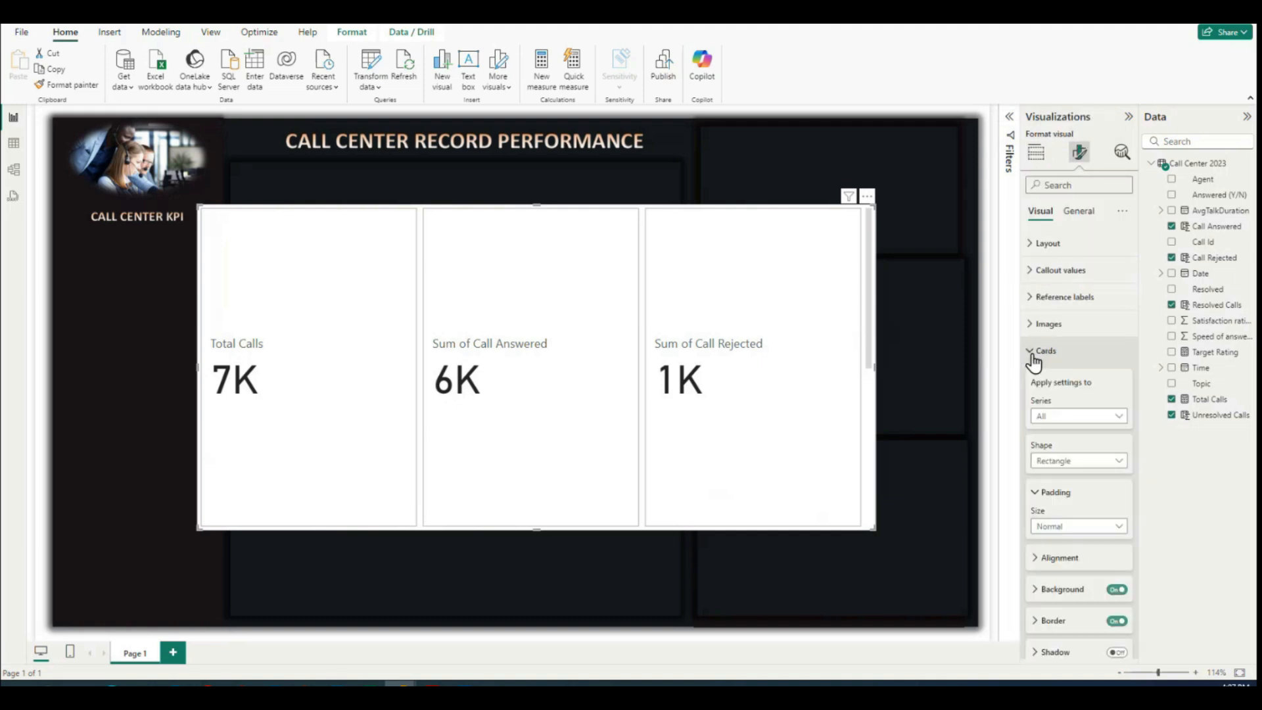
{"action": "scroll", "coordinate": [1088, 434], "scroll_direction": "down", "scroll_amount": 3}
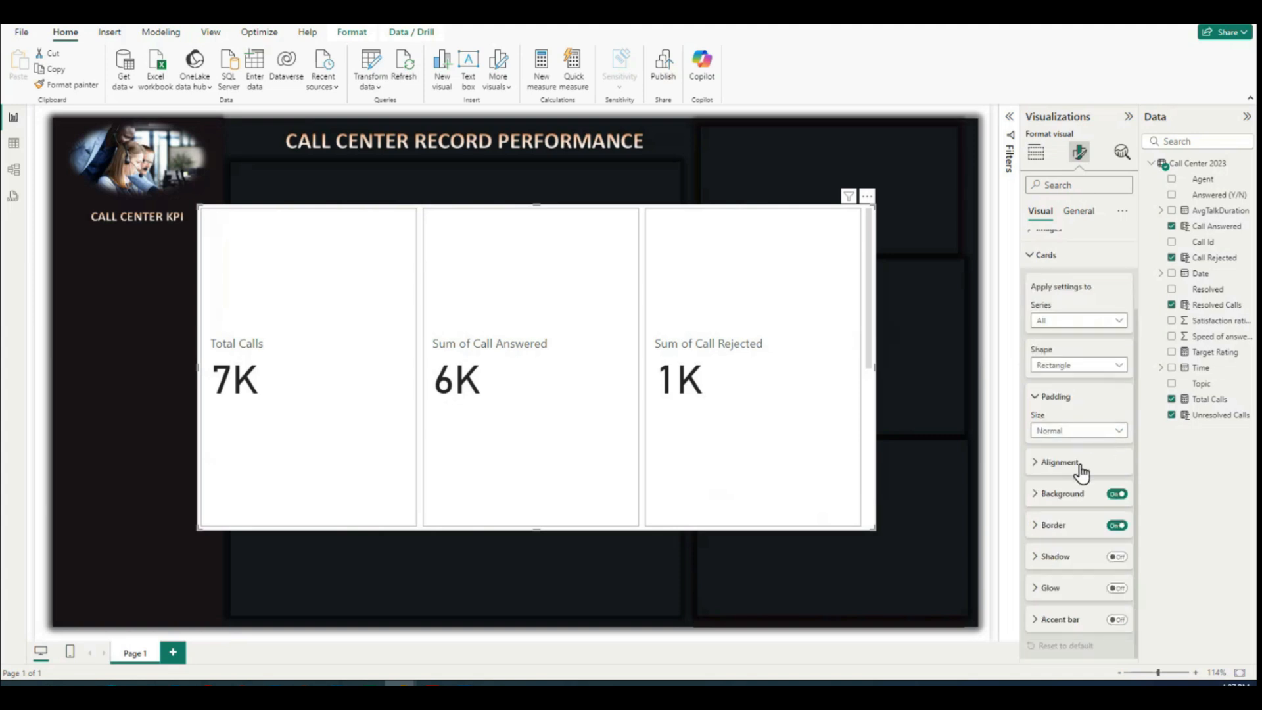
{"action": "left_click", "coordinate": [1037, 462]}
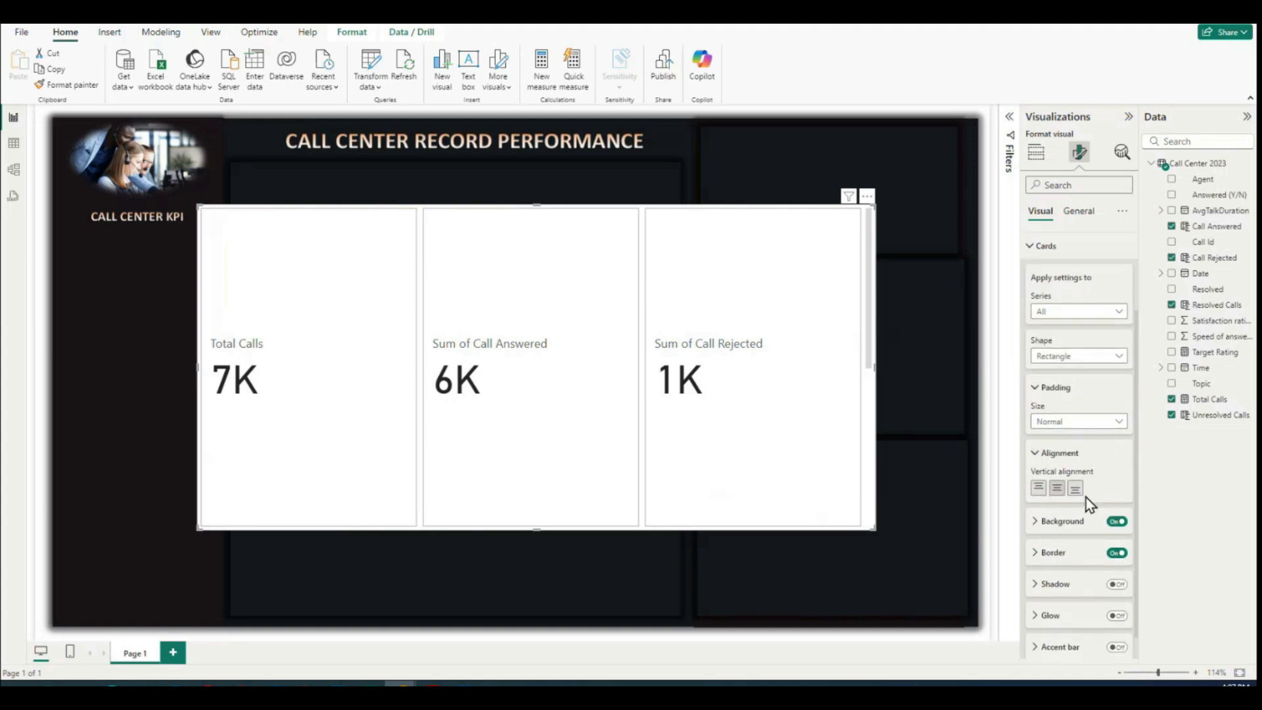
{"action": "left_click", "coordinate": [1037, 428]}
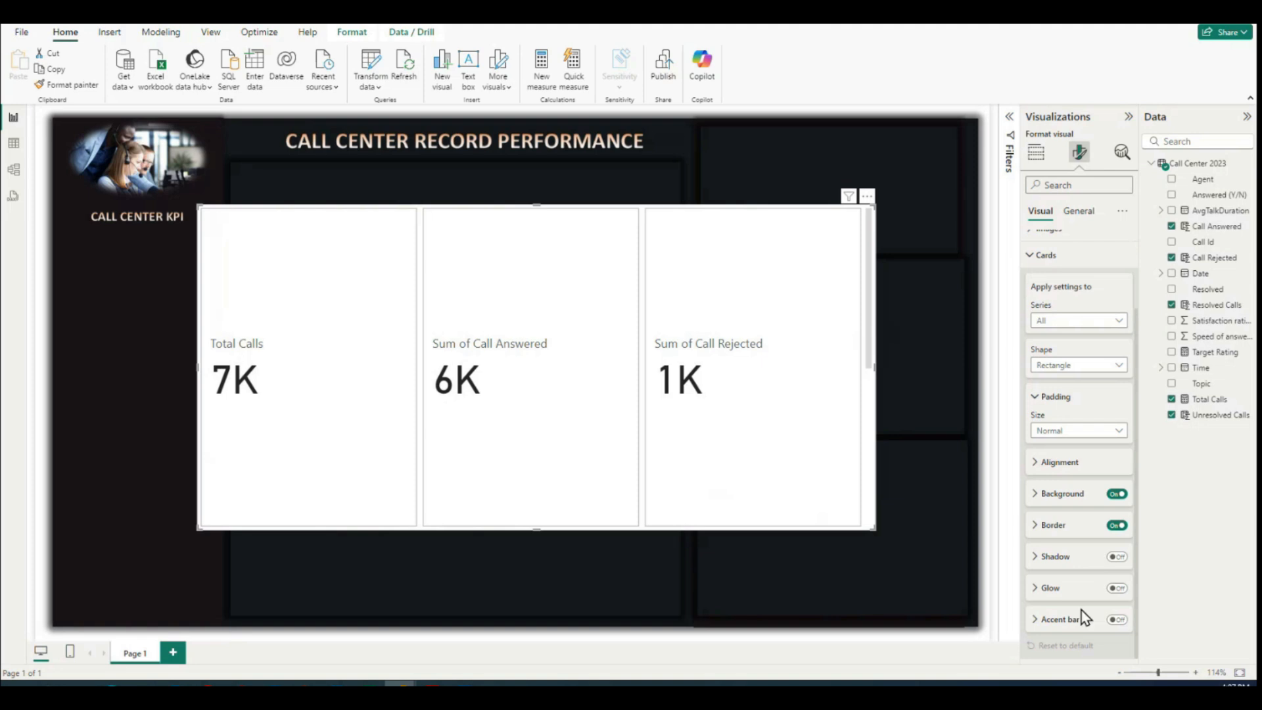
{"action": "scroll", "coordinate": [1044, 566], "scroll_direction": "up", "scroll_amount": 3}
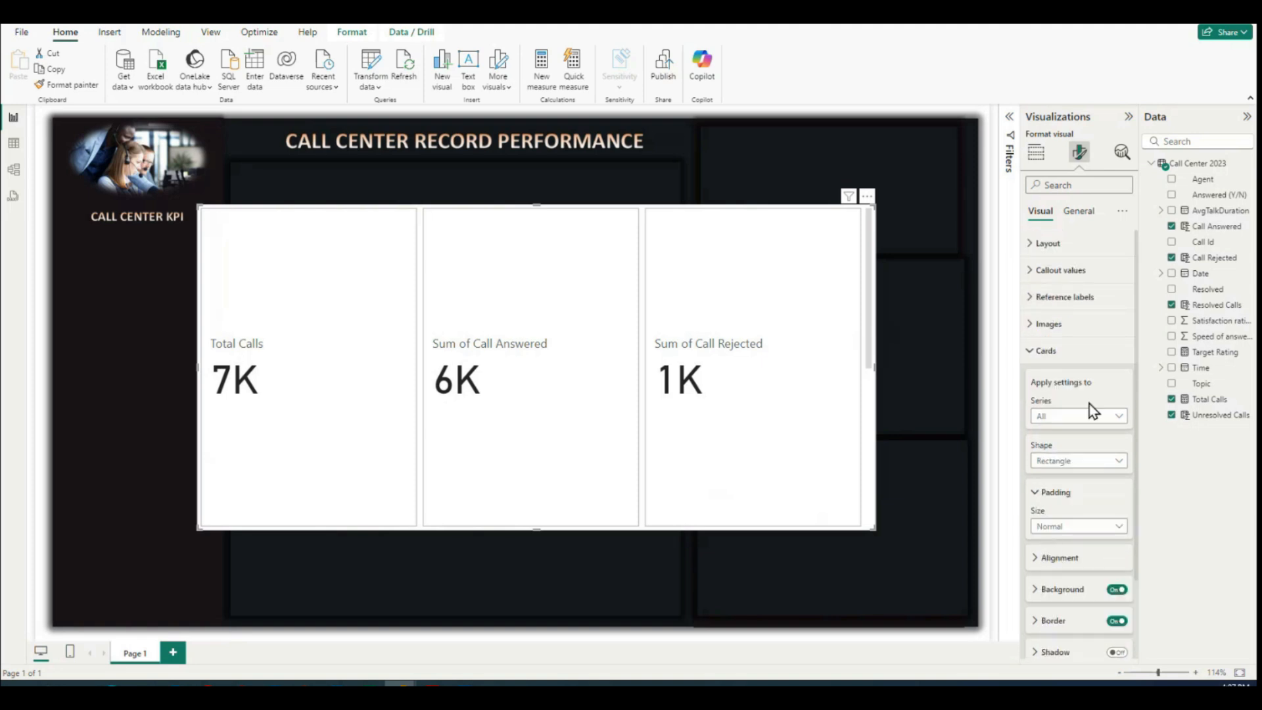
{"action": "left_click", "coordinate": [1033, 359]}
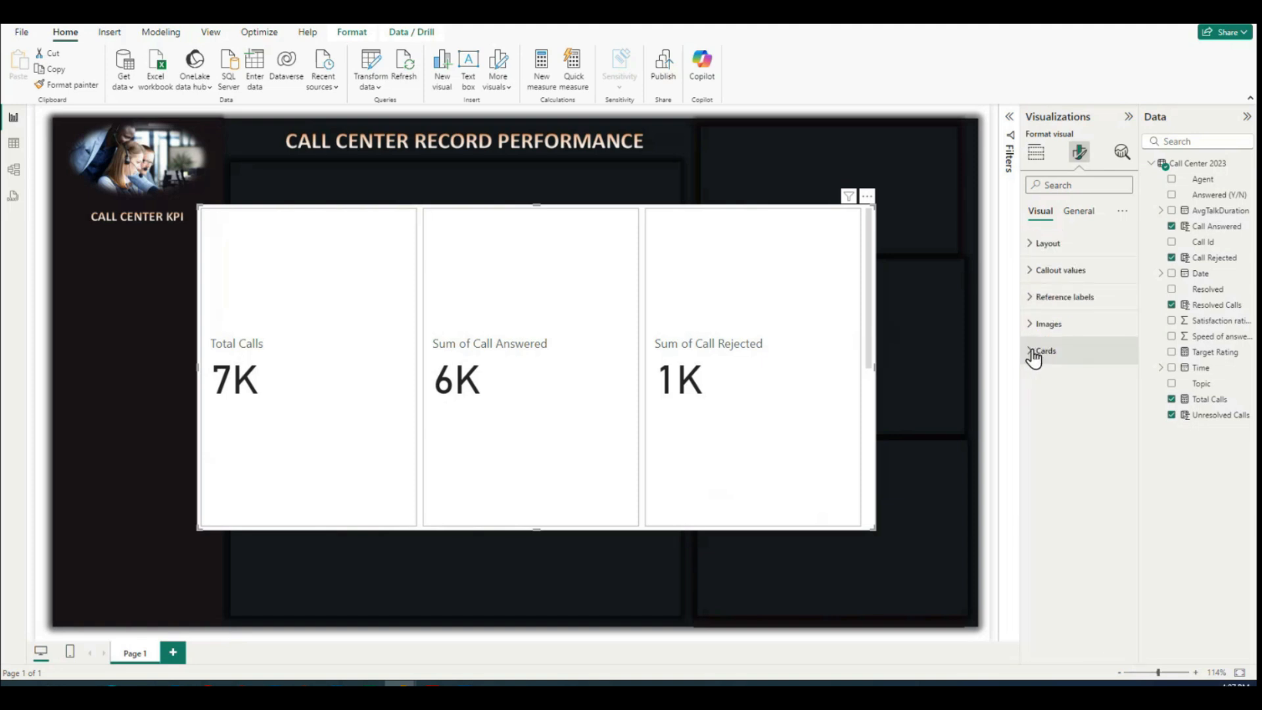
Step: Set the maximum number of cards shown in the card visual's single-row layout to 5
{"action": "left_click", "coordinate": [1029, 248]}
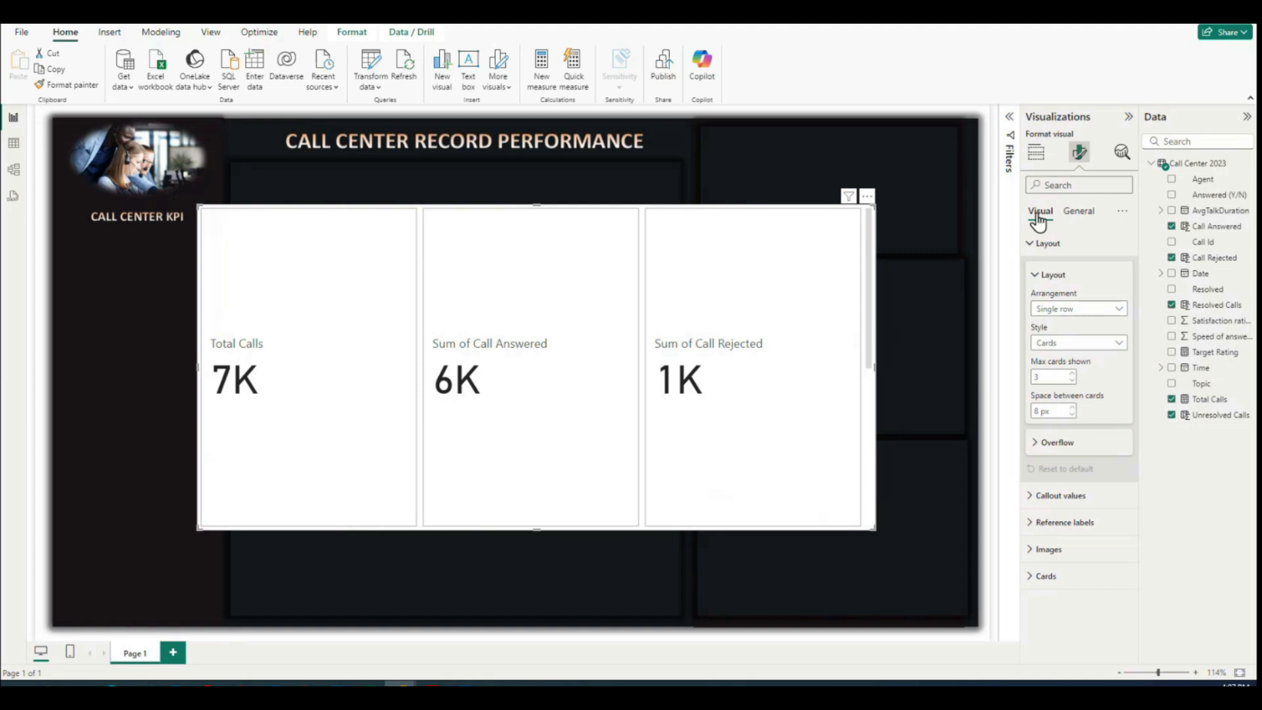
{"action": "left_click", "coordinate": [1030, 248]}
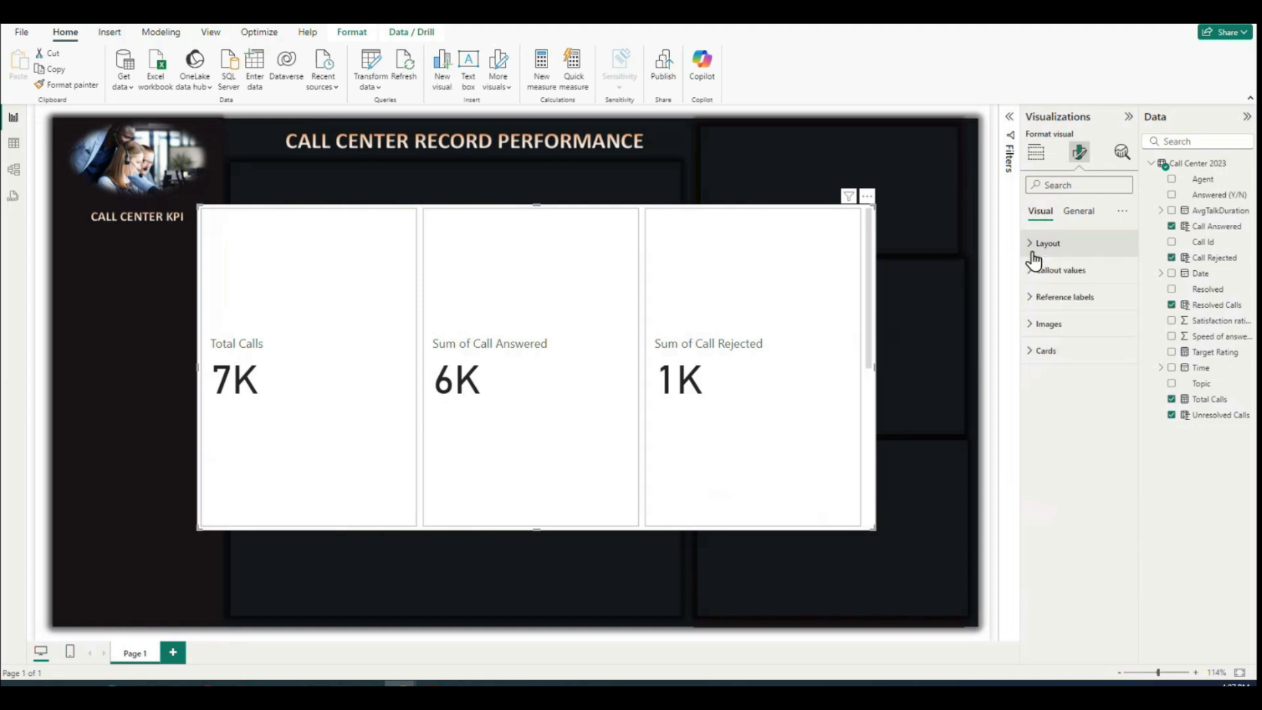
{"action": "left_click", "coordinate": [1030, 247]}
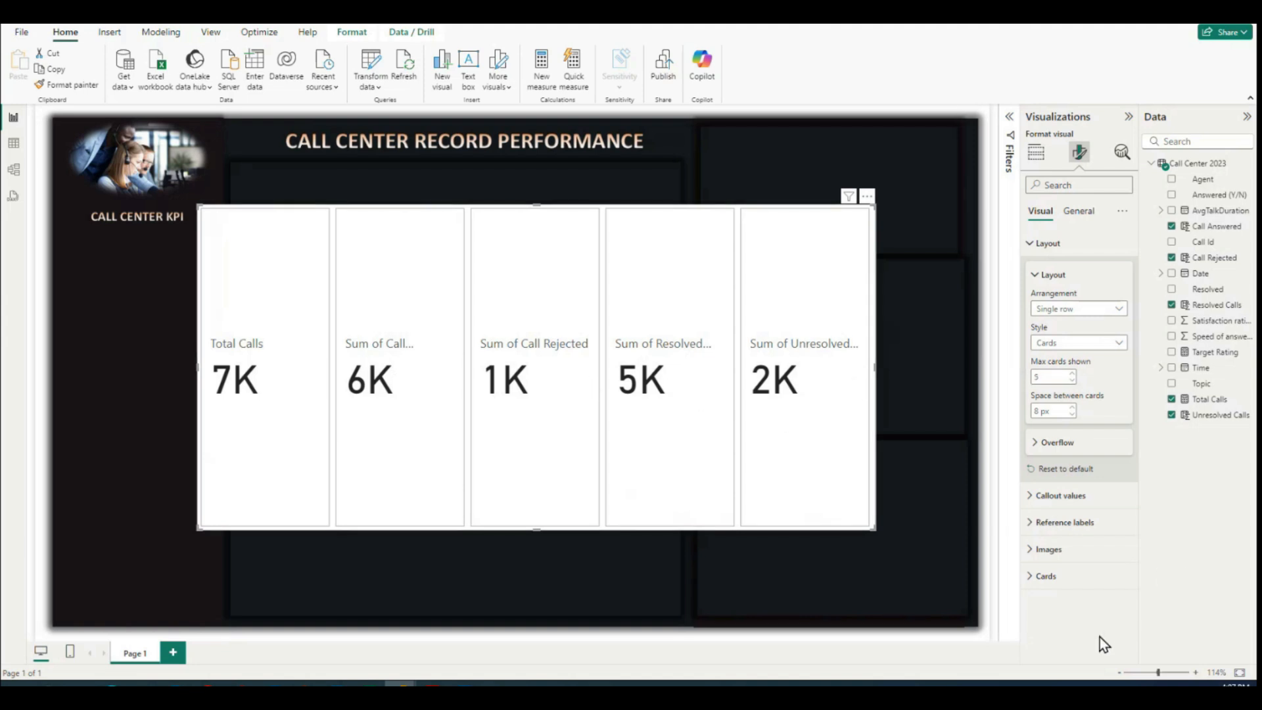
Step: Turn off the background effect of the whole card visual
{"action": "left_click", "coordinate": [1037, 153]}
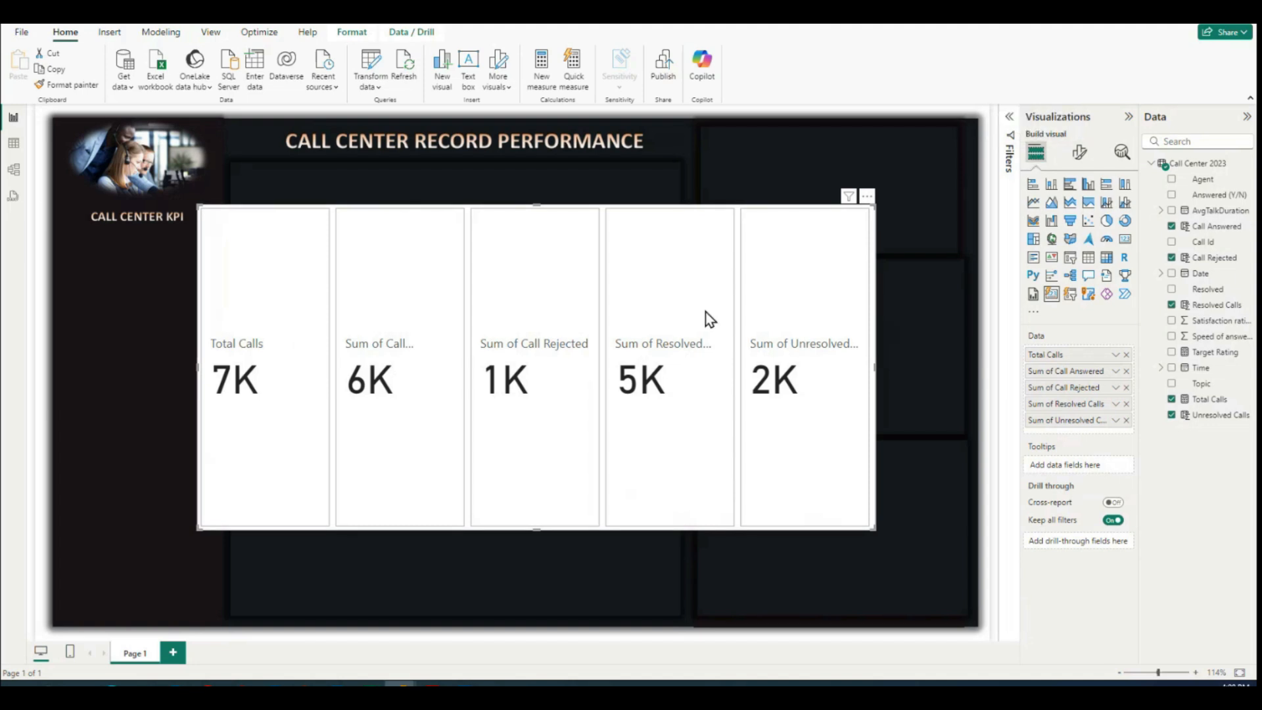
{"action": "left_click", "coordinate": [1077, 154]}
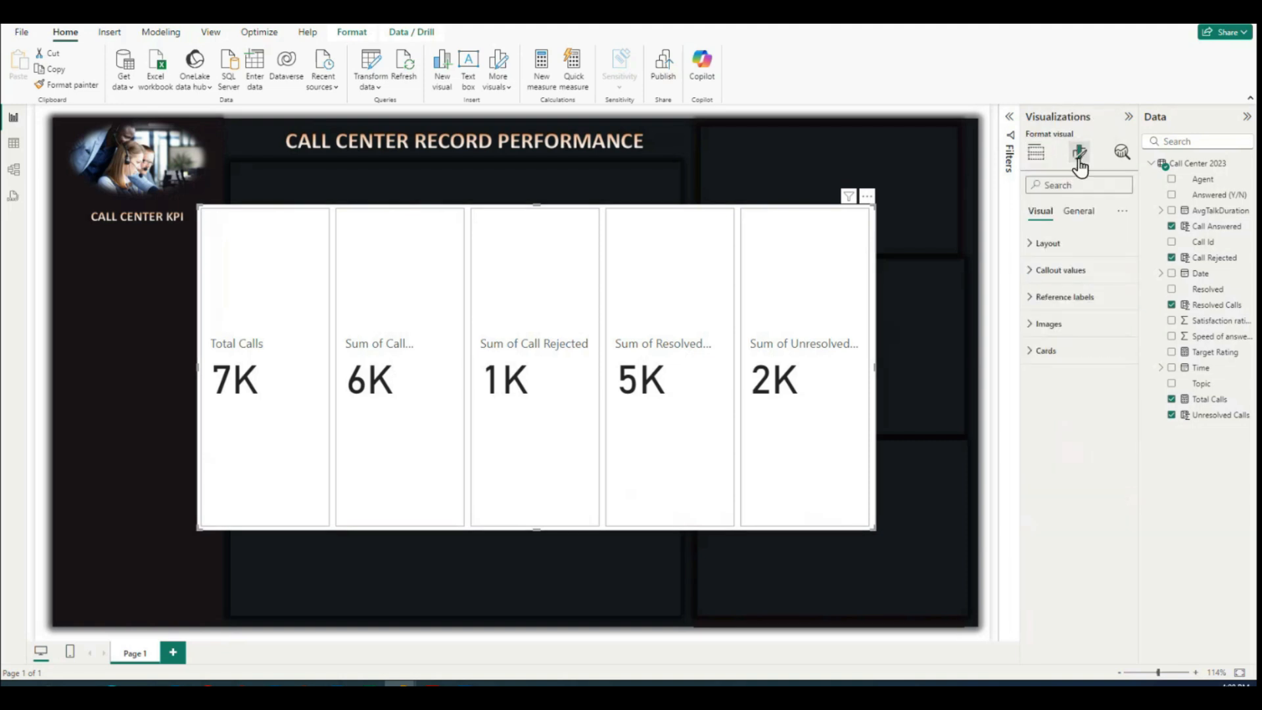
{"action": "left_click", "coordinate": [1080, 216]}
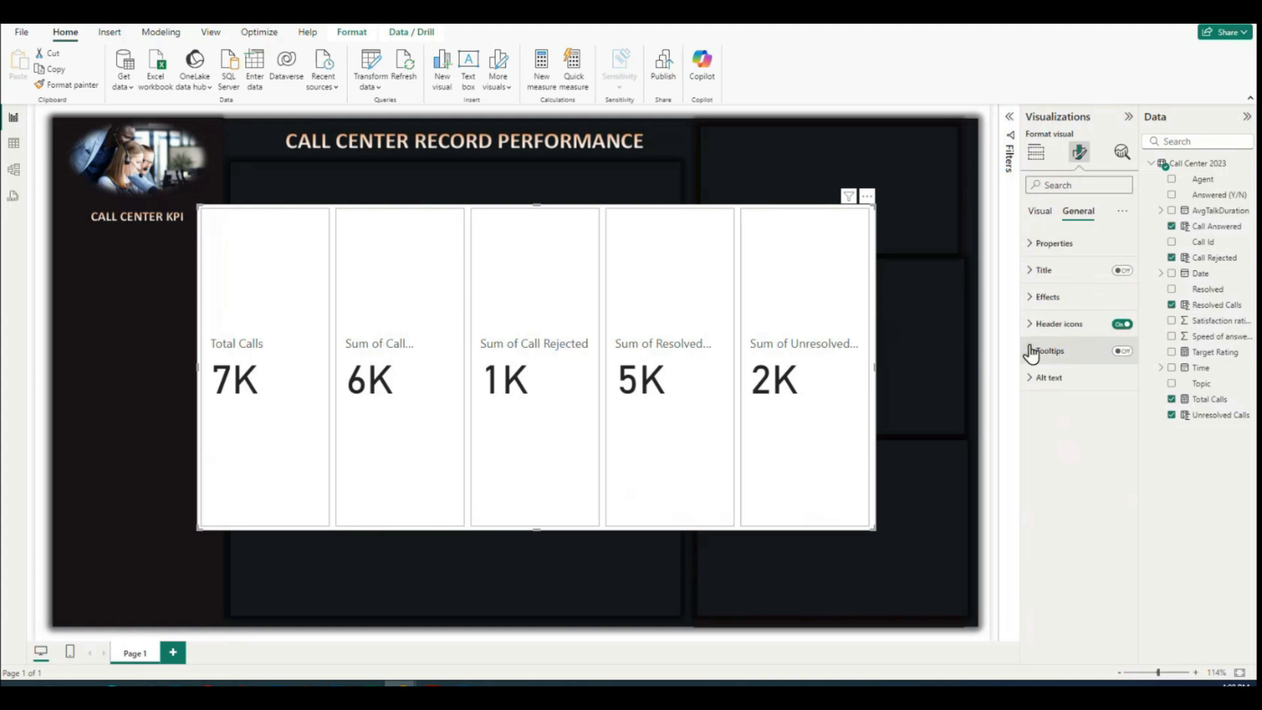
{"action": "left_click", "coordinate": [1028, 302]}
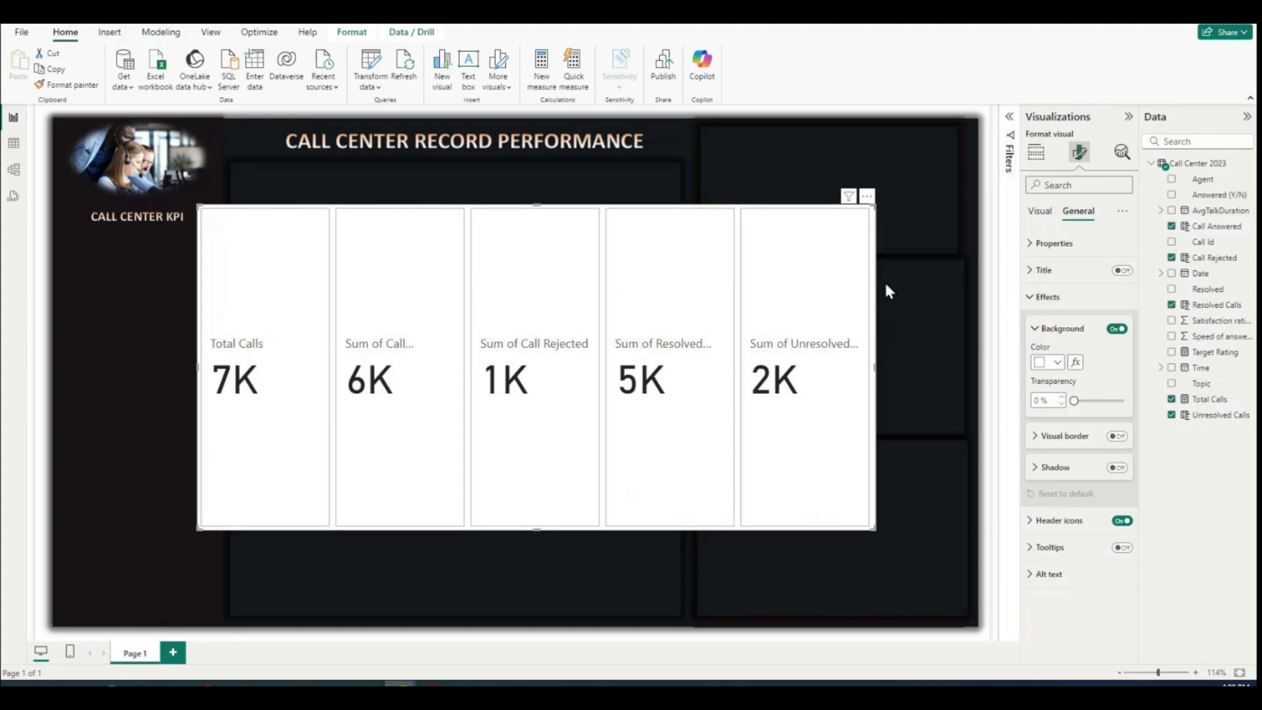
{"action": "left_click", "coordinate": [1117, 329]}
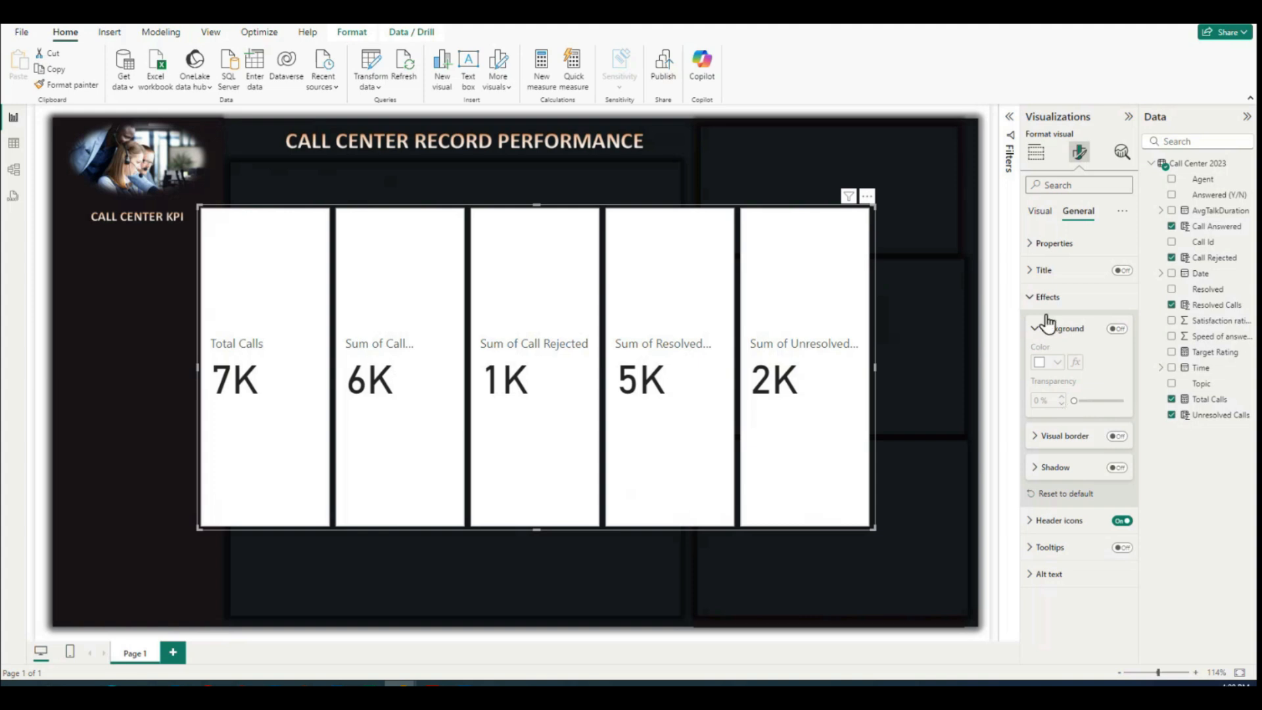
Step: Turn off the background of the individual cards for all series
{"action": "left_click", "coordinate": [1039, 211]}
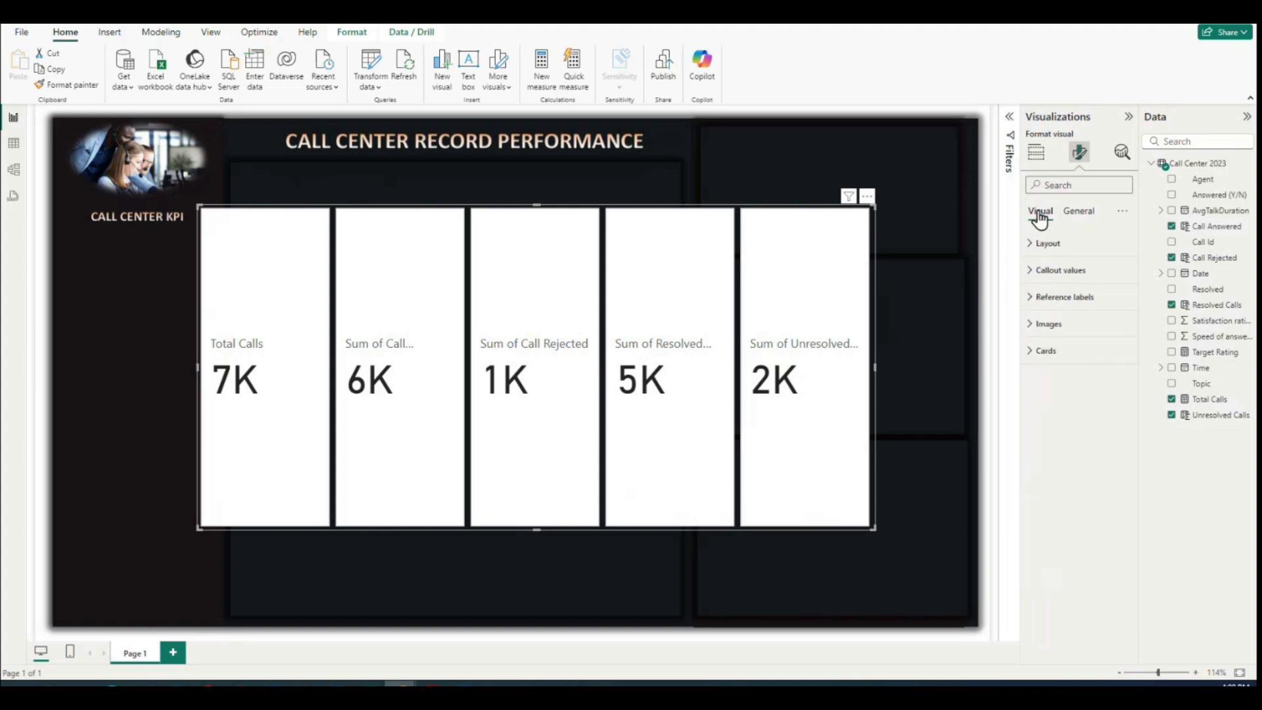
{"action": "left_click", "coordinate": [1033, 245]}
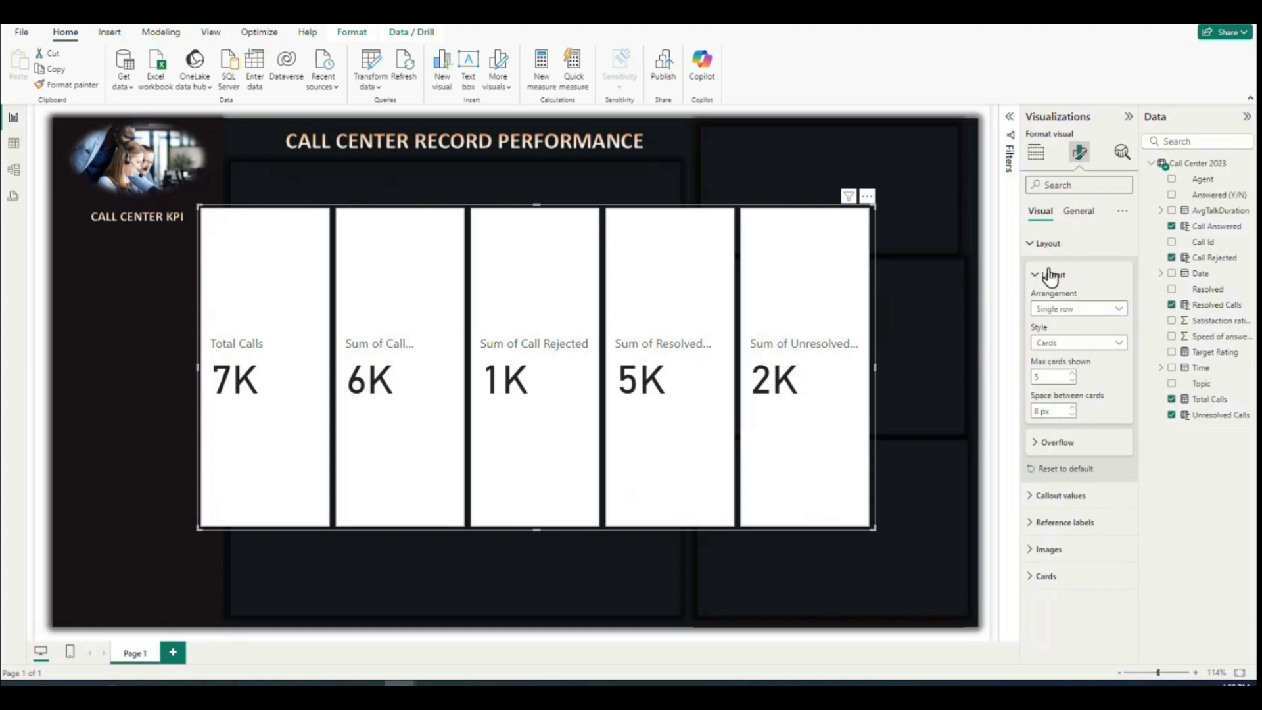
{"action": "left_click", "coordinate": [1033, 244]}
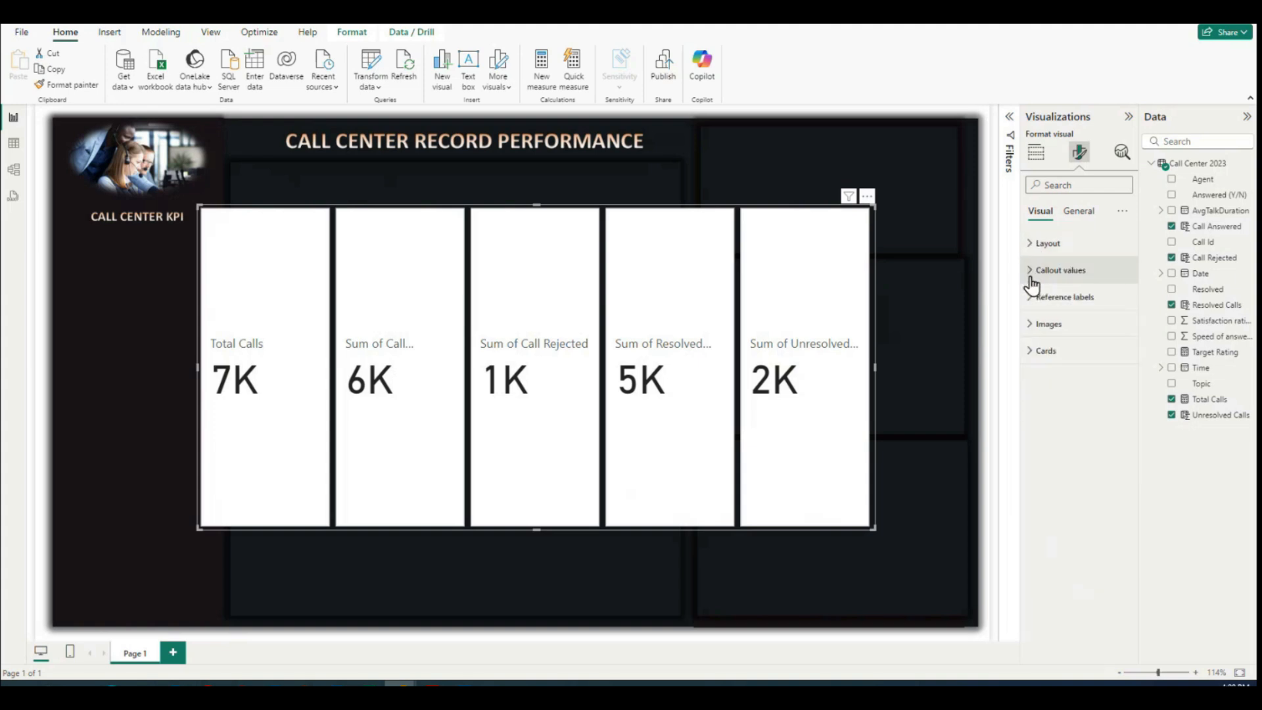
{"action": "left_click", "coordinate": [1029, 354]}
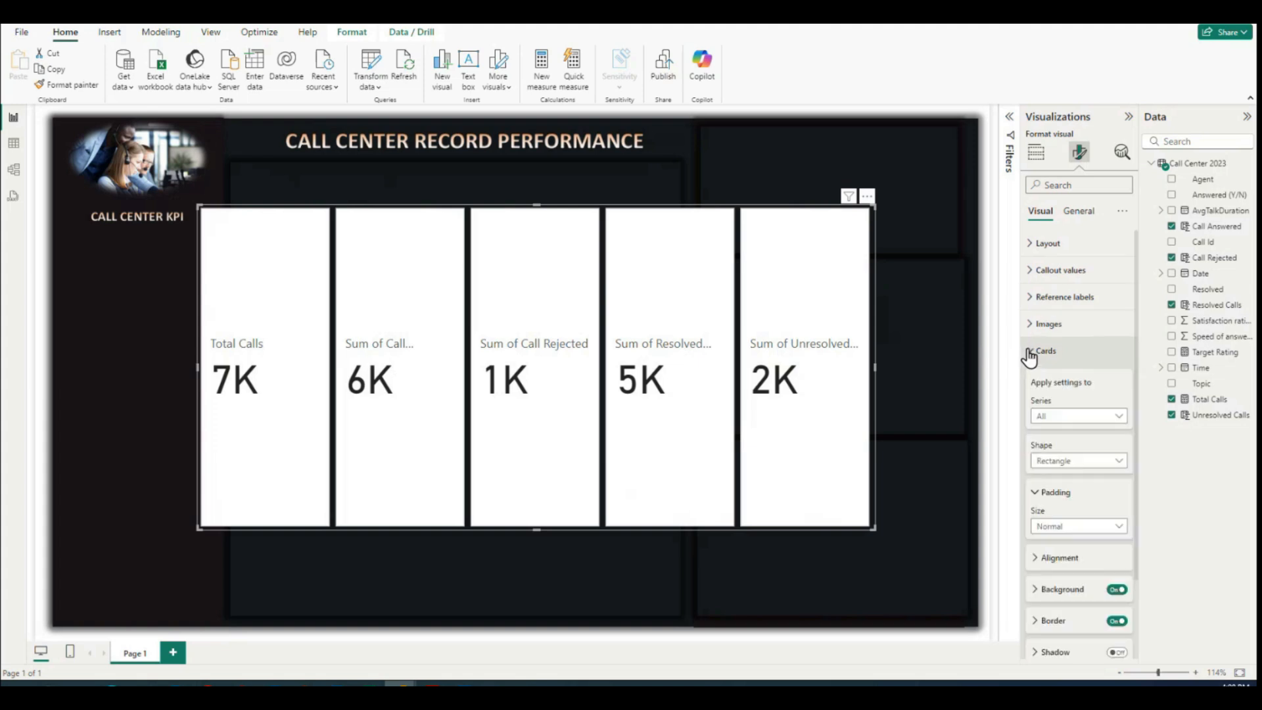
{"action": "scroll", "coordinate": [1116, 484], "scroll_direction": "down", "scroll_amount": 3}
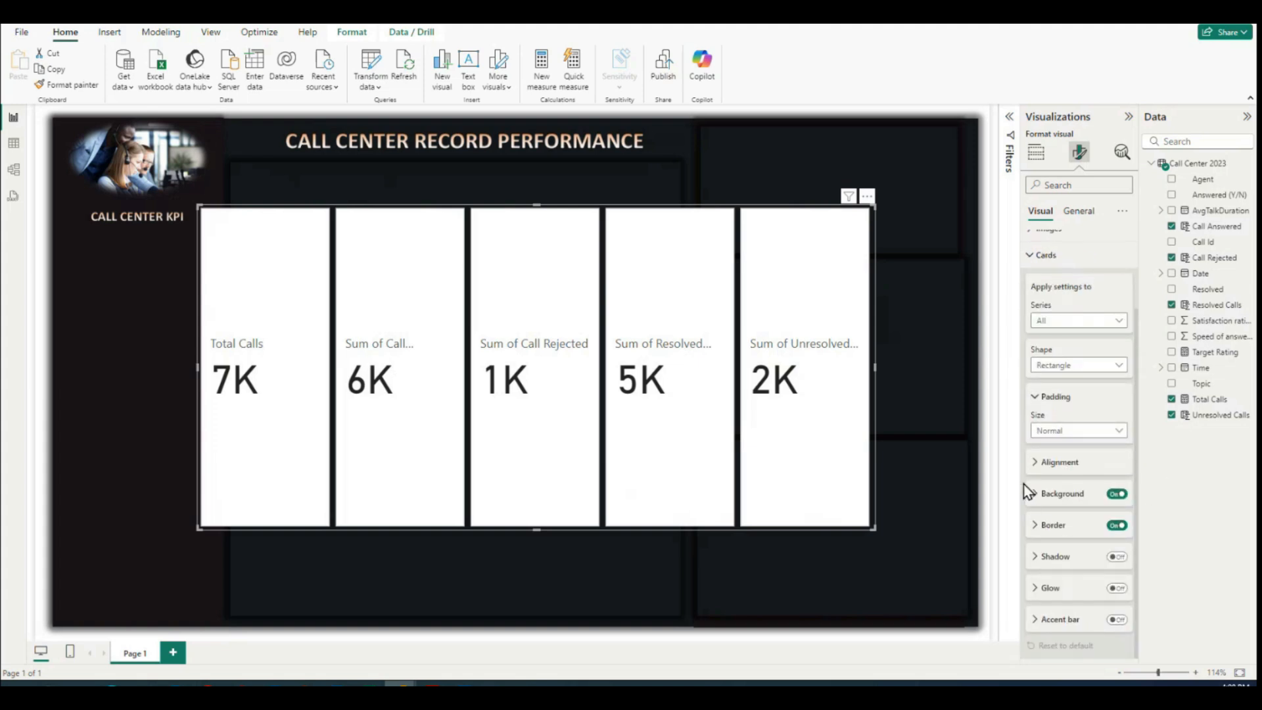
{"action": "scroll", "coordinate": [1029, 395], "scroll_direction": "up", "scroll_amount": 3}
{"action": "scroll", "coordinate": [1033, 407], "scroll_direction": "down", "scroll_amount": 3}
{"action": "left_click", "coordinate": [1115, 494]}
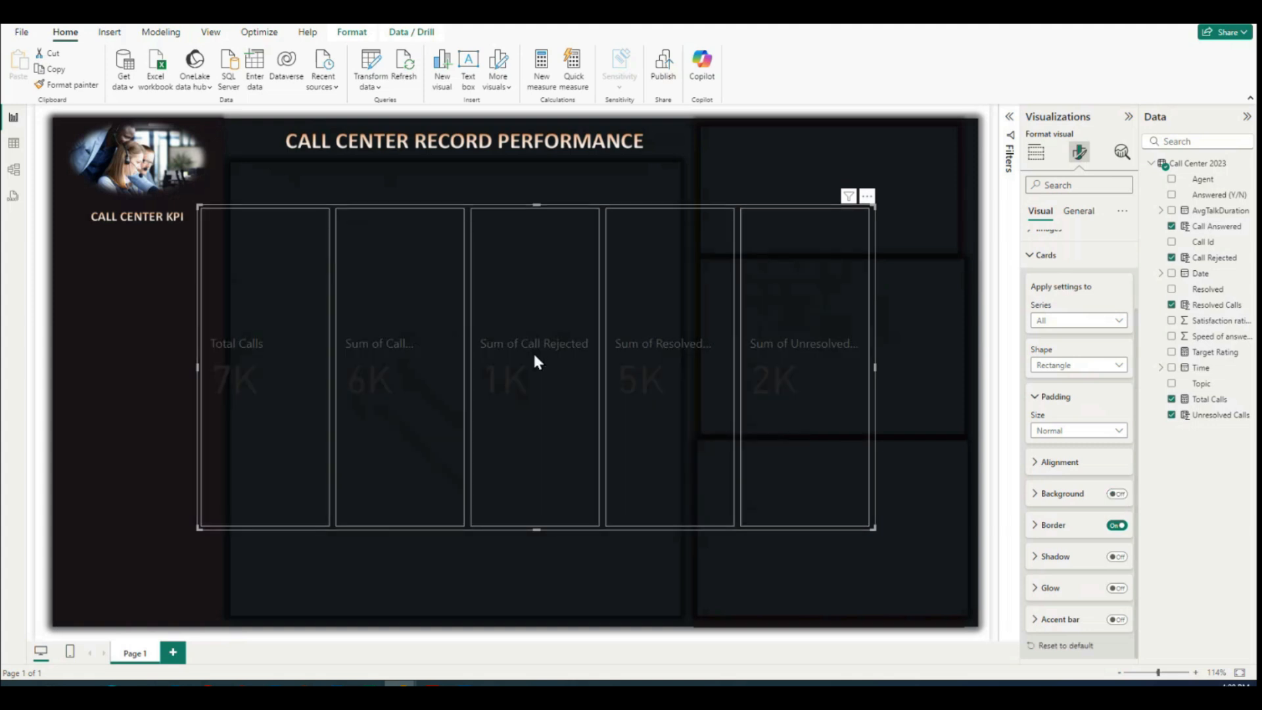
Step: Change the border color of all the cards to white
{"action": "left_click", "coordinate": [1038, 526]}
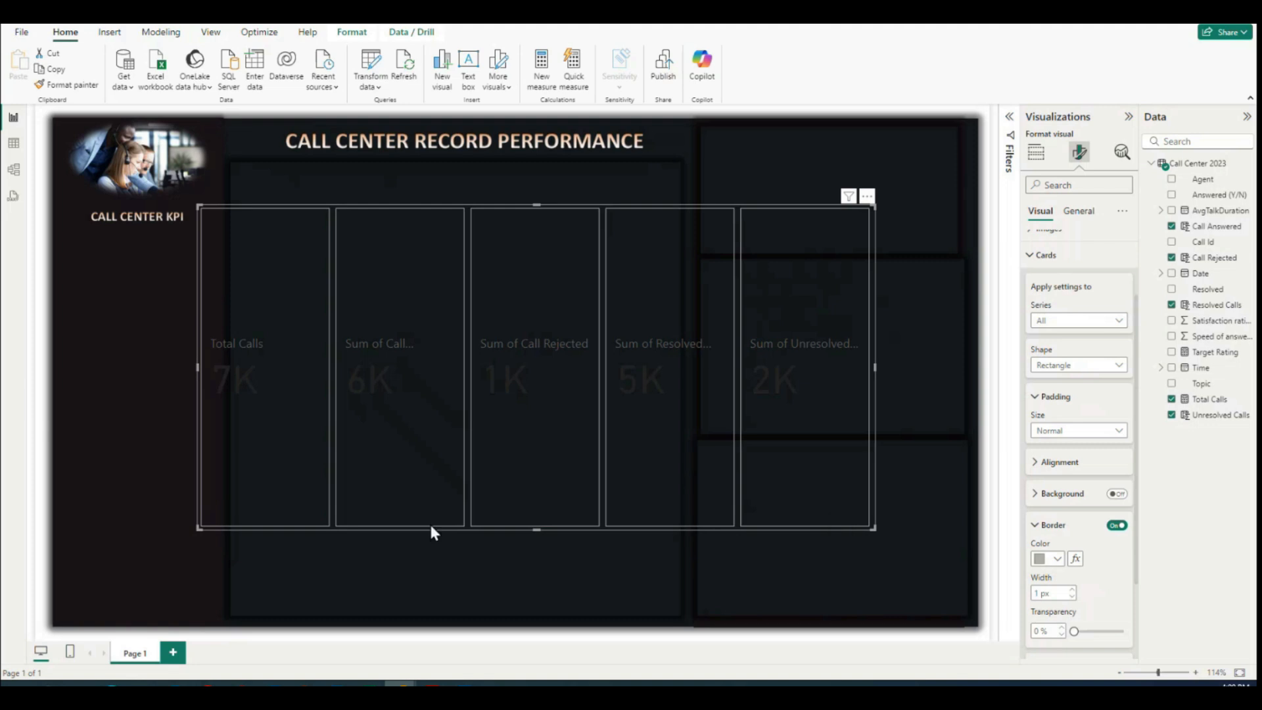
{"action": "left_click", "coordinate": [1057, 560]}
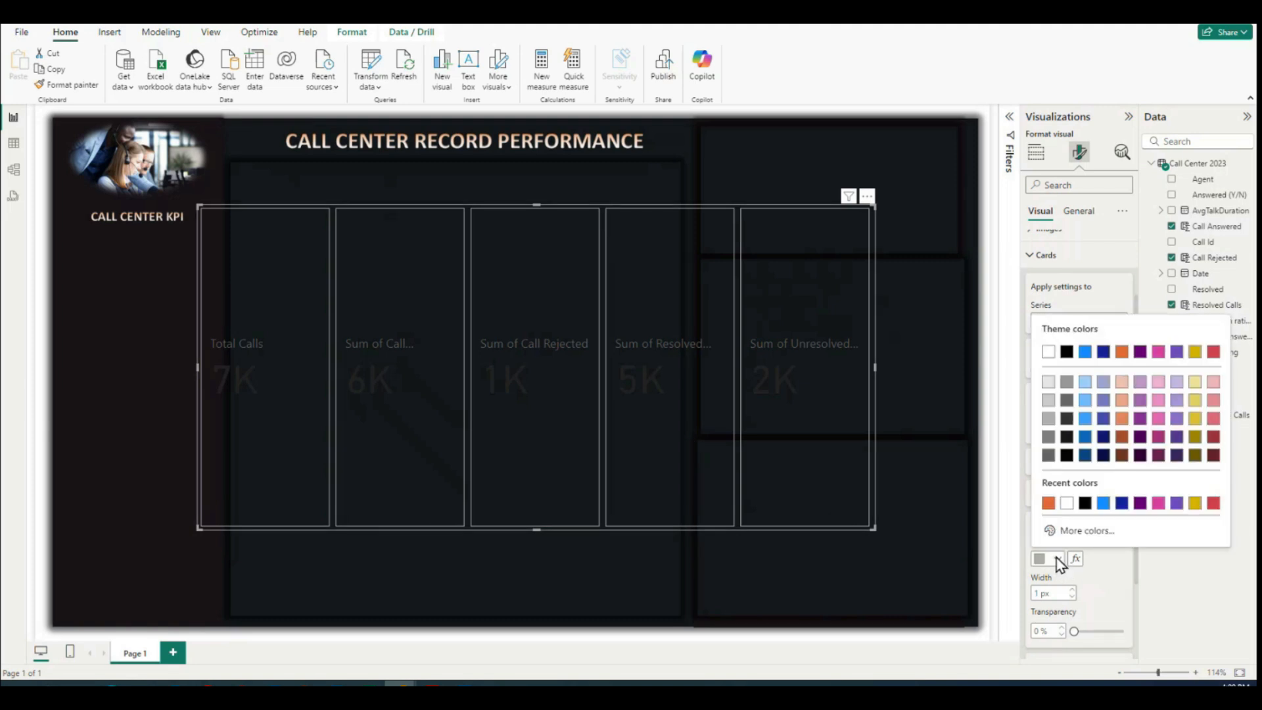
{"action": "left_click", "coordinate": [1069, 503]}
{"action": "scroll", "coordinate": [1110, 553], "scroll_direction": "down", "scroll_amount": 3}
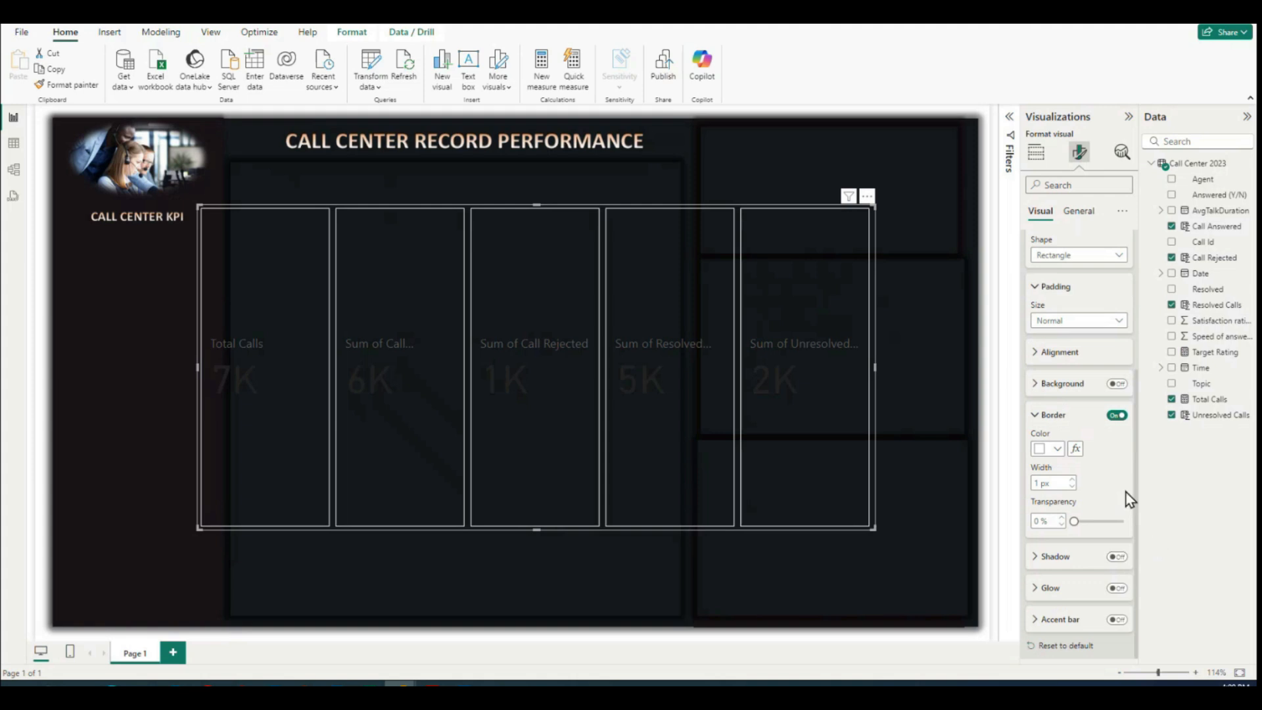
{"action": "scroll", "coordinate": [1071, 543], "scroll_direction": "up", "scroll_amount": 4}
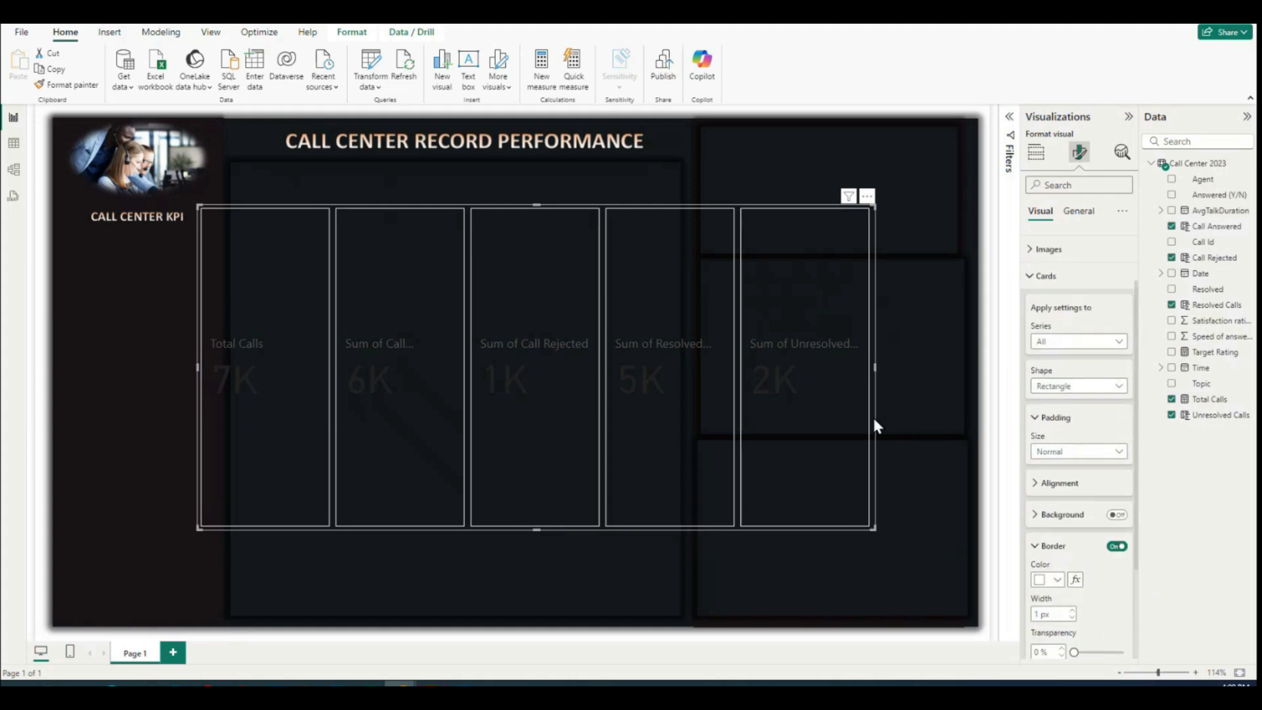
{"action": "left_click", "coordinate": [1037, 517]}
{"action": "left_click", "coordinate": [1043, 276]}
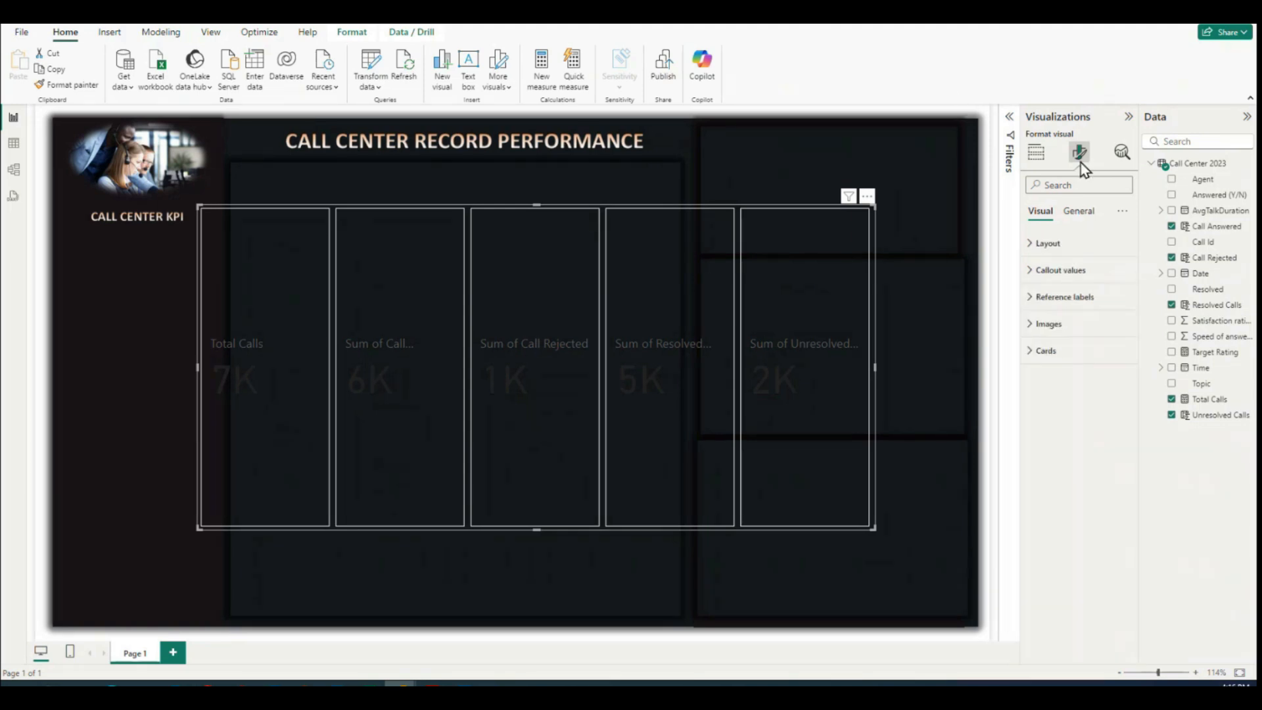
Step: Turn on the accent bar for all the cards and color it orange #E66C37, Theme color 3
{"action": "left_click", "coordinate": [1031, 355]}
{"action": "scroll", "coordinate": [1064, 395], "scroll_direction": "down", "scroll_amount": 2}
{"action": "left_click", "coordinate": [1056, 397]}
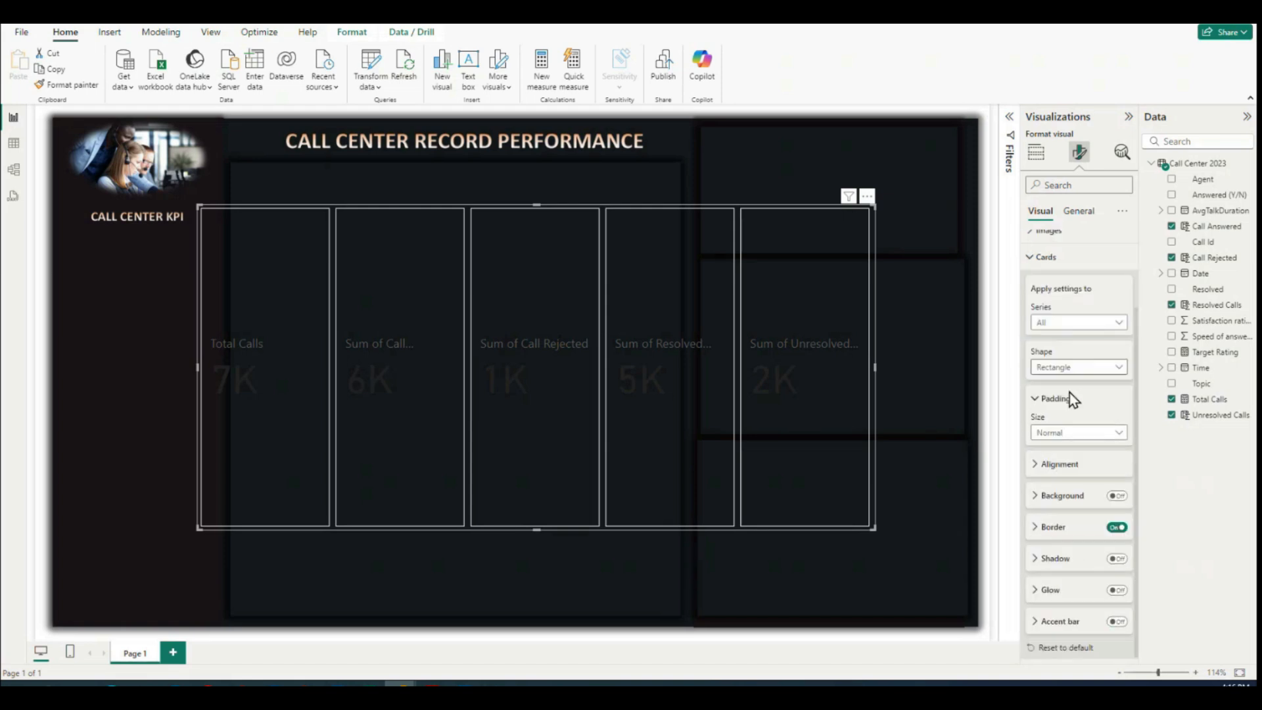
{"action": "left_click", "coordinate": [1117, 620]}
{"action": "left_click", "coordinate": [1038, 620]}
{"action": "scroll", "coordinate": [1065, 578], "scroll_direction": "down", "scroll_amount": 2}
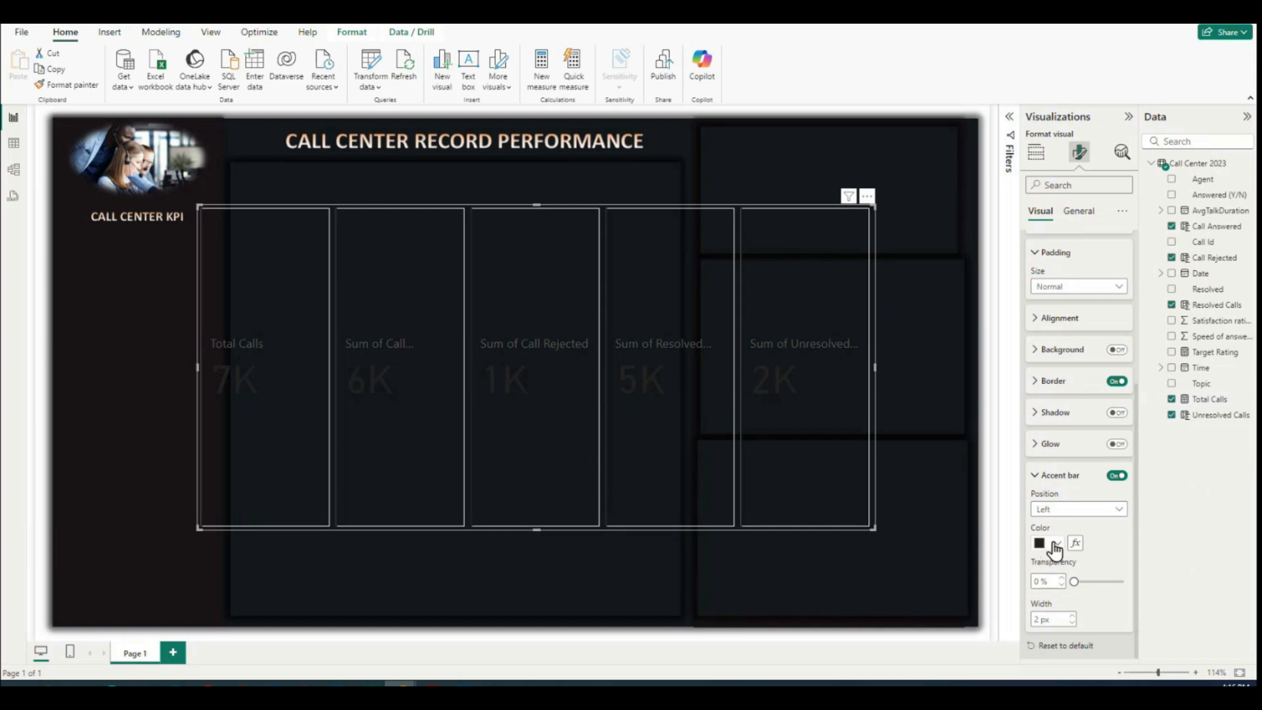
{"action": "left_click", "coordinate": [1058, 544]}
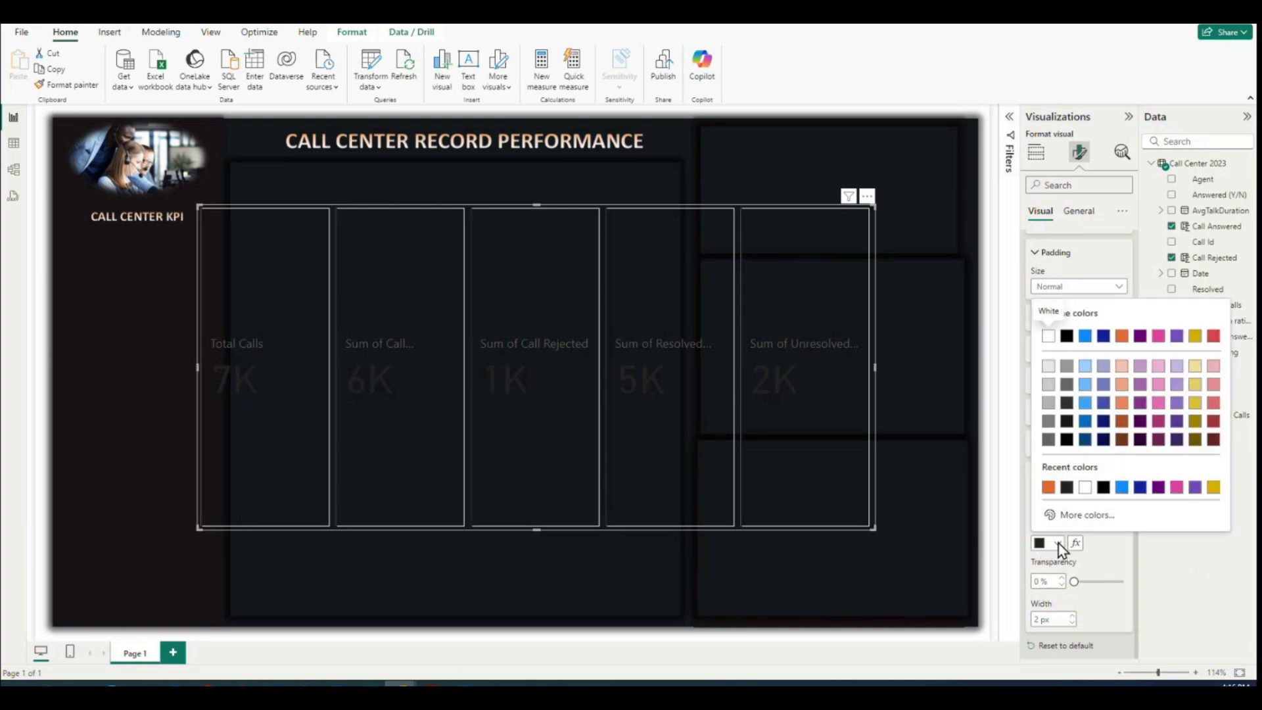
{"action": "left_click", "coordinate": [1122, 336]}
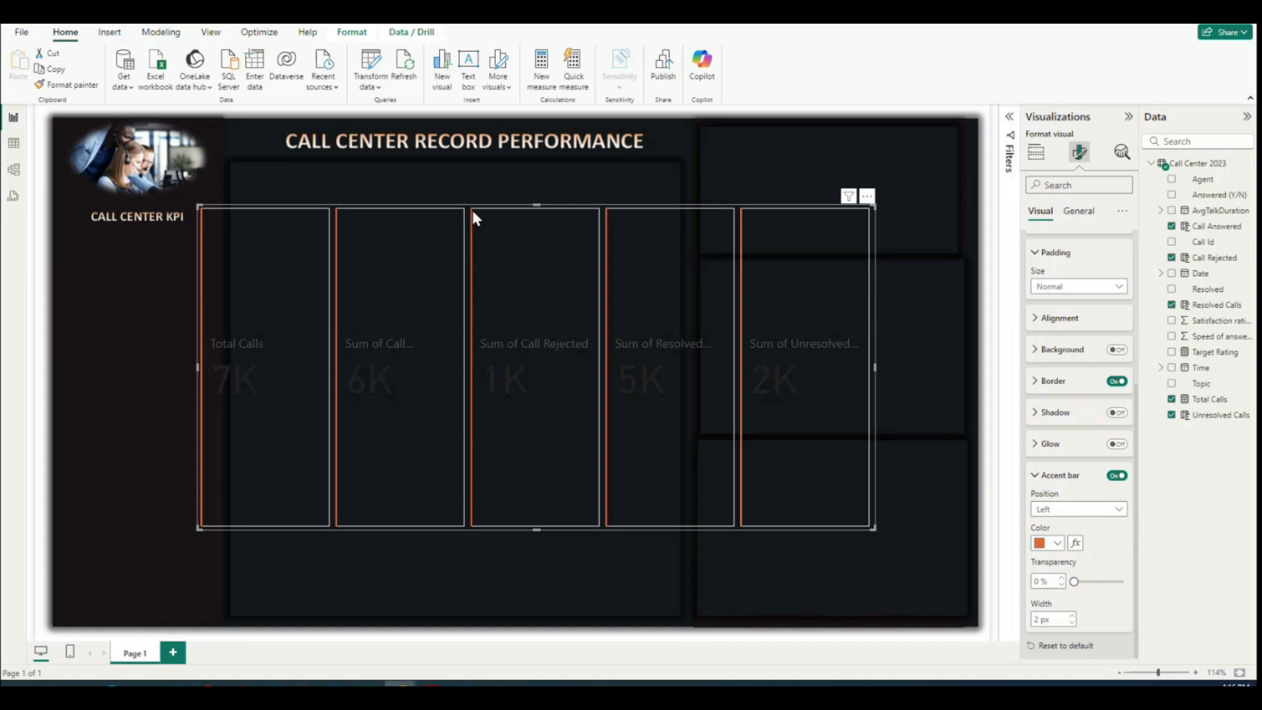
Step: Try the accent bar of all the cards in the Right and Bottom positions
{"action": "left_click", "coordinate": [1058, 510]}
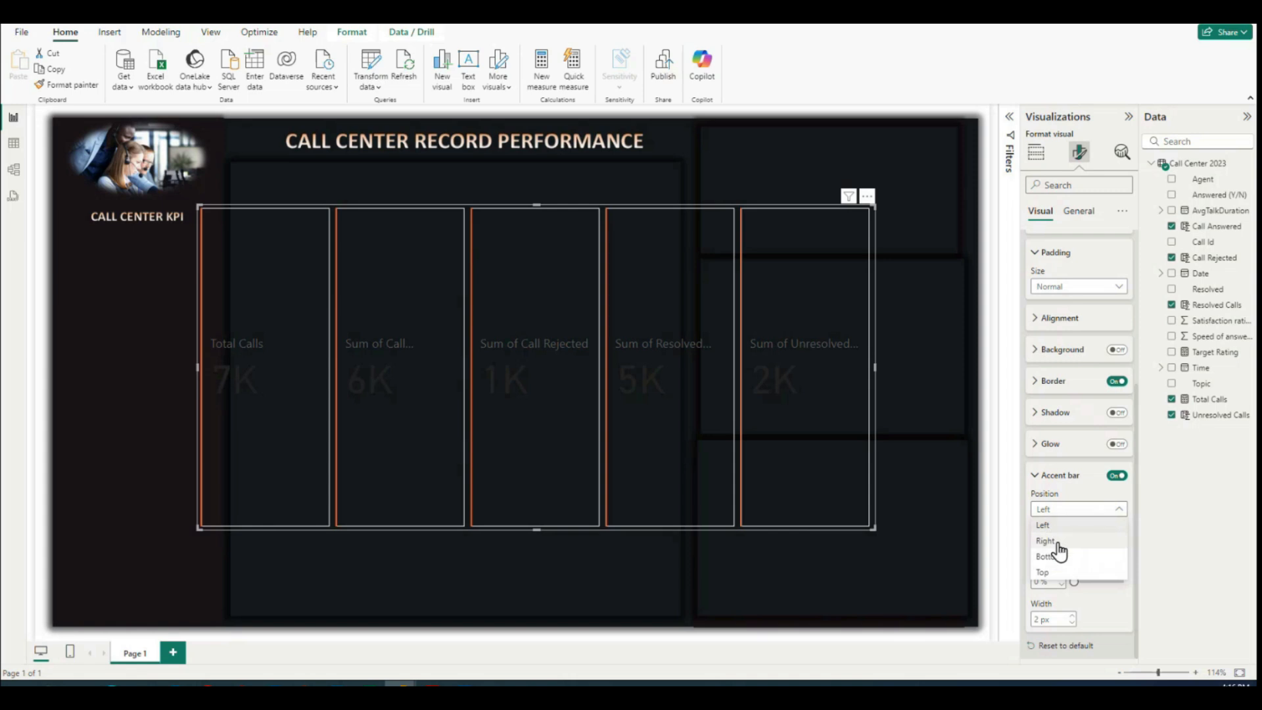
{"action": "left_click", "coordinate": [1051, 541]}
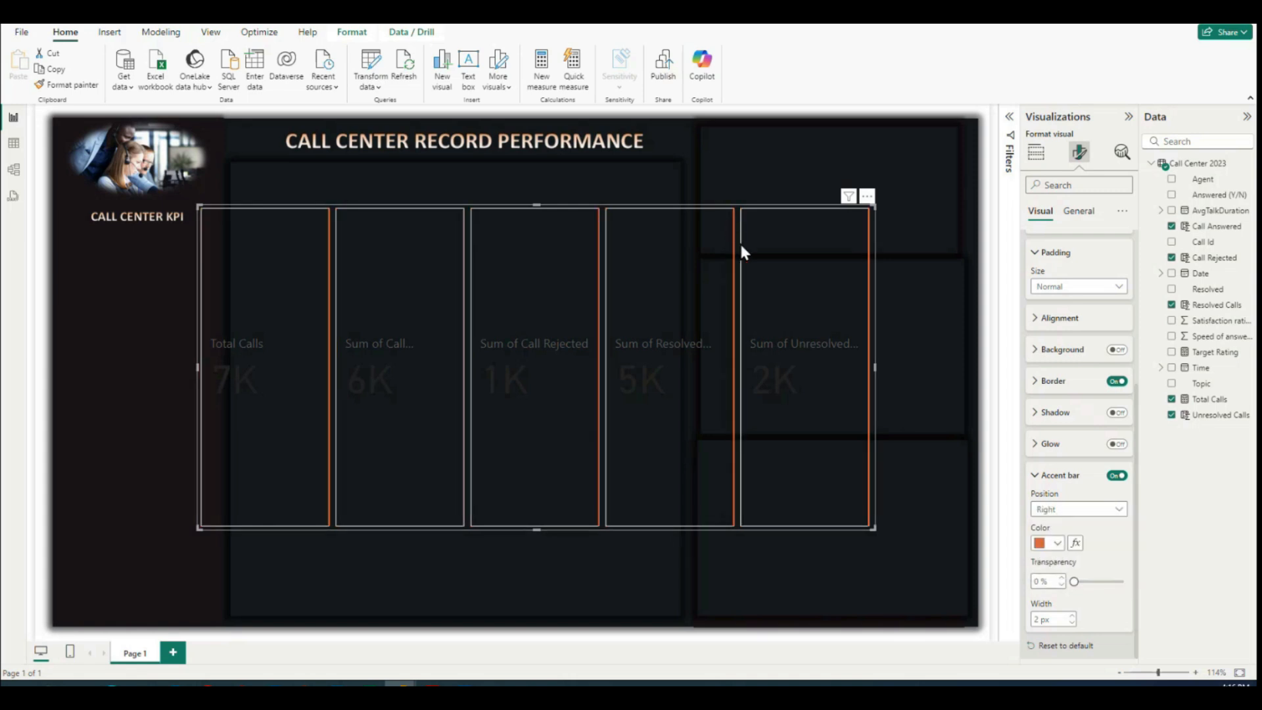
{"action": "left_click", "coordinate": [1063, 510]}
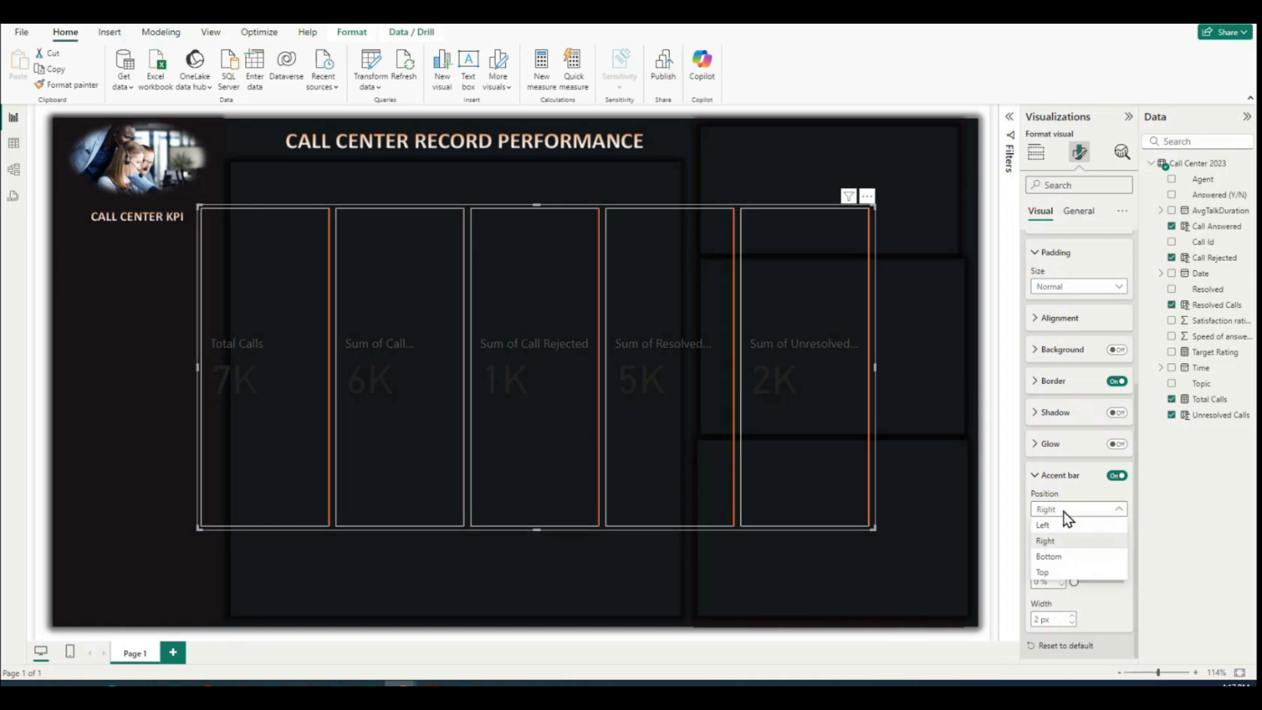
{"action": "left_click", "coordinate": [1051, 556]}
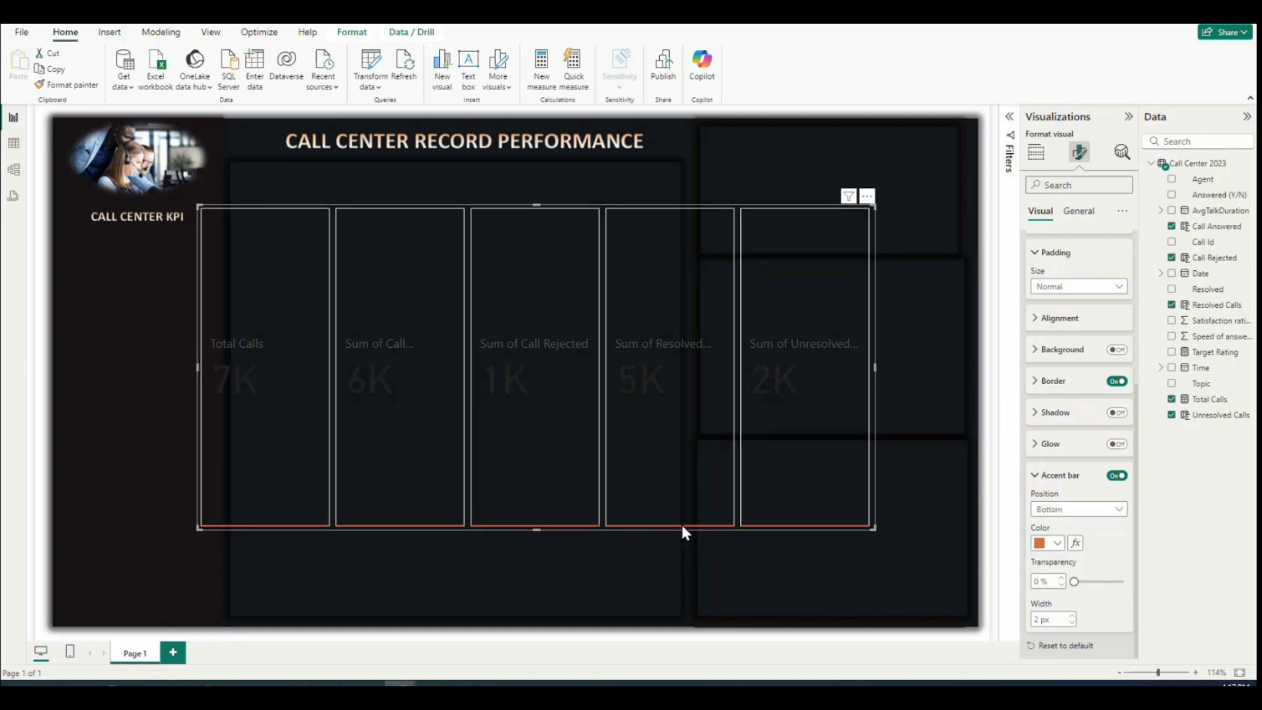
Step: Set the accent bar position of all the cards to Top and close the card settings
{"action": "left_click", "coordinate": [1081, 508]}
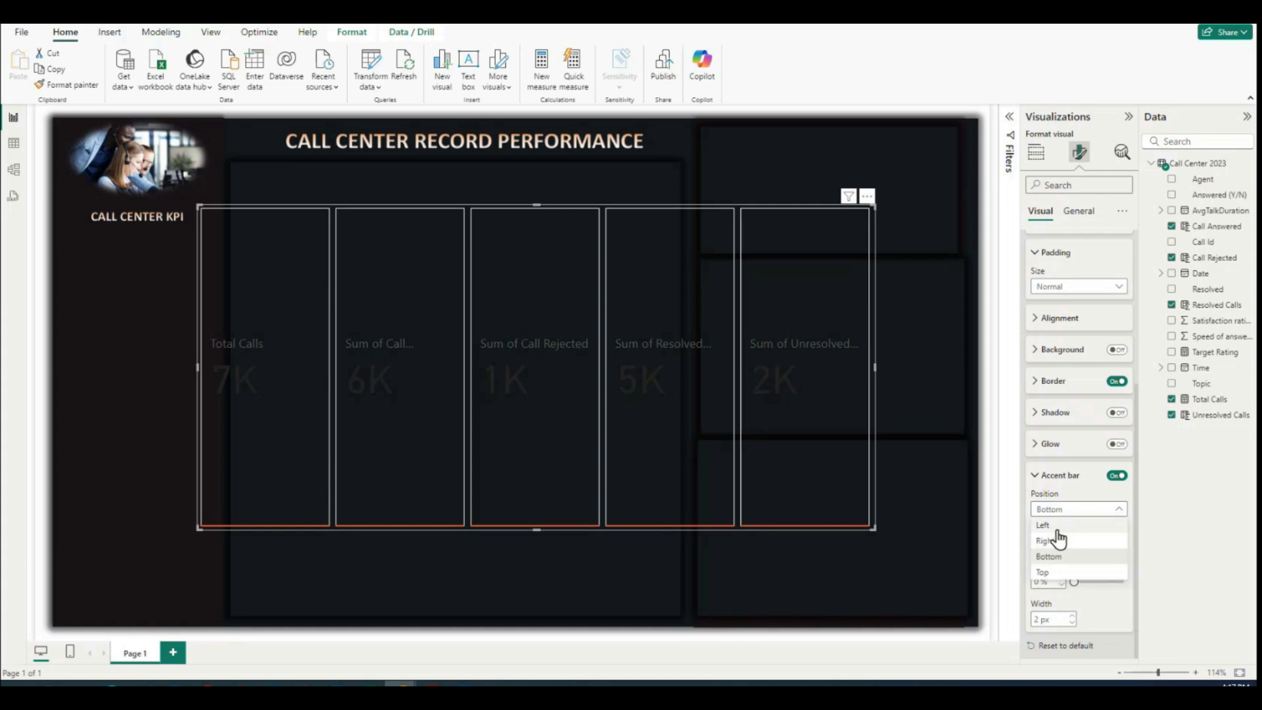
{"action": "left_click", "coordinate": [1046, 572]}
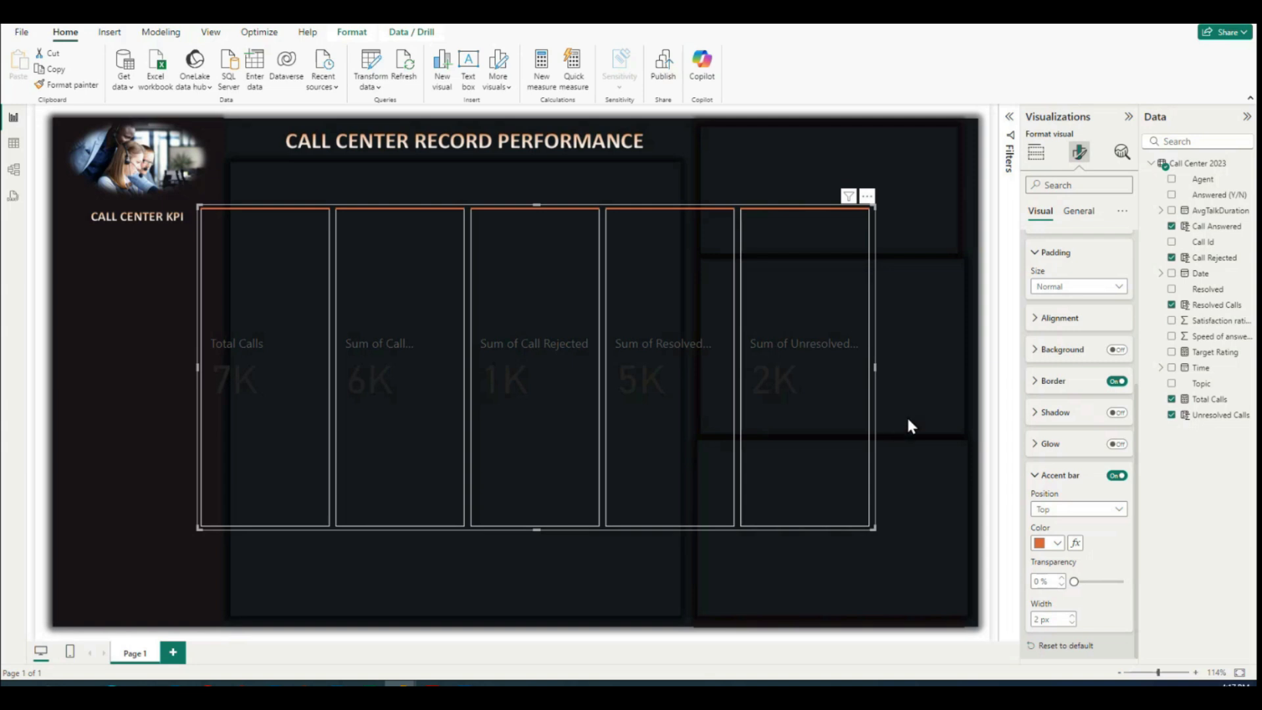
{"action": "left_click", "coordinate": [1072, 515]}
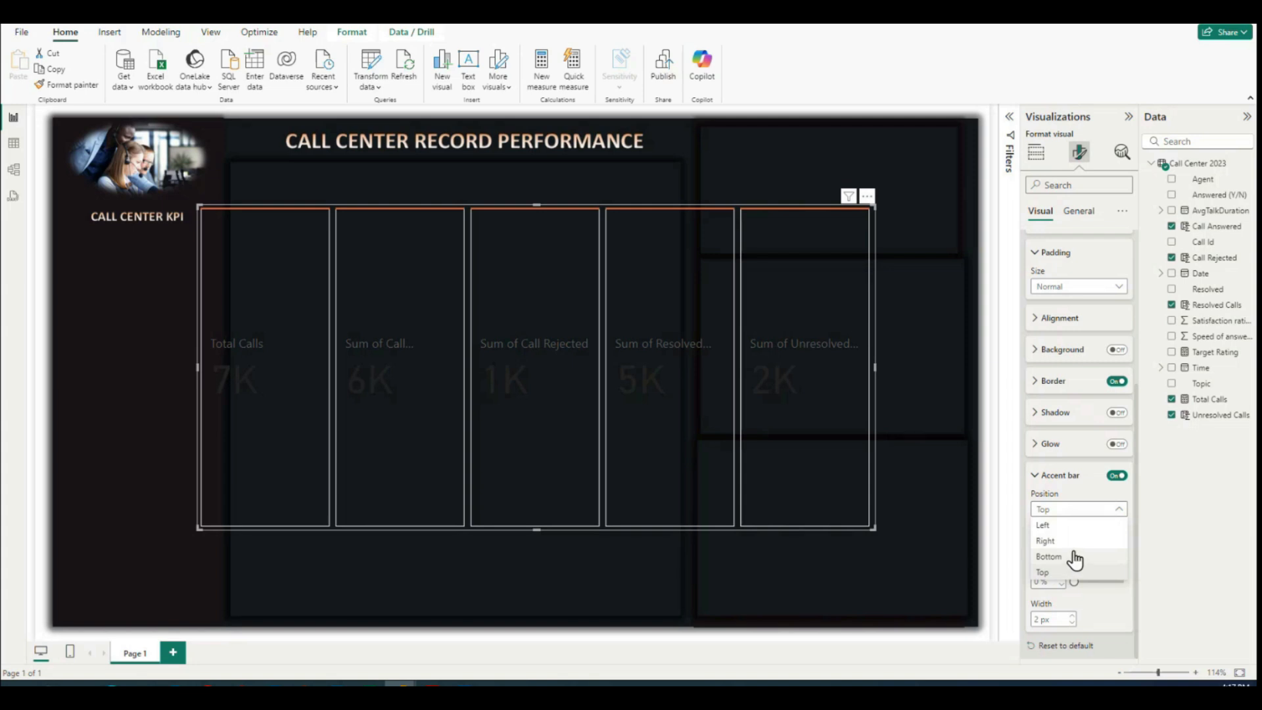
{"action": "left_click", "coordinate": [1060, 572]}
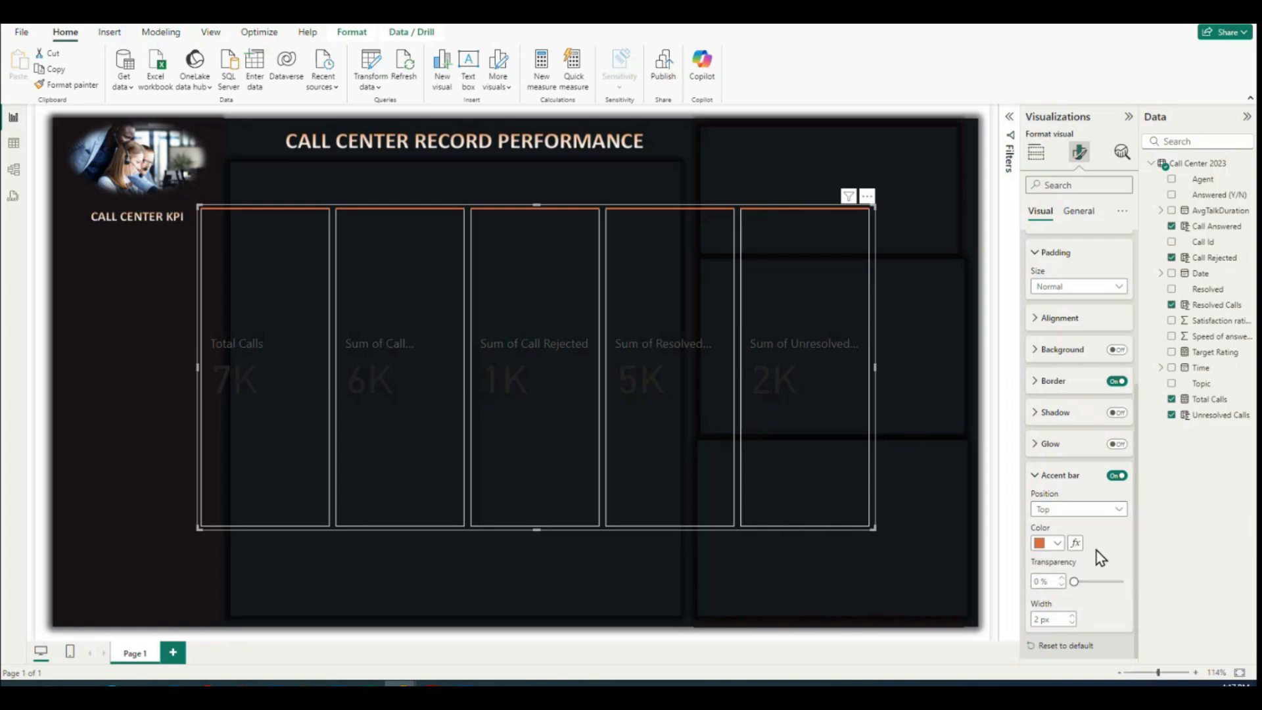
{"action": "left_click", "coordinate": [1030, 475]}
{"action": "left_click", "coordinate": [1032, 256]}
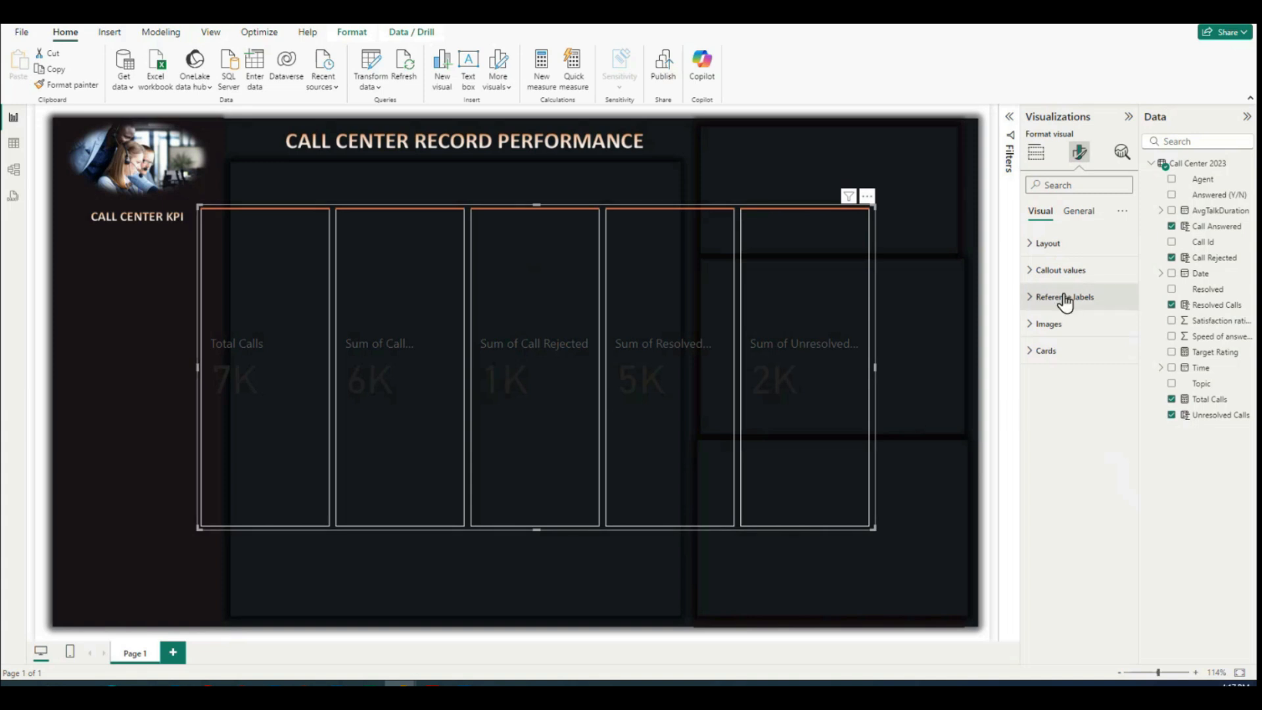
{"action": "left_click", "coordinate": [1036, 355]}
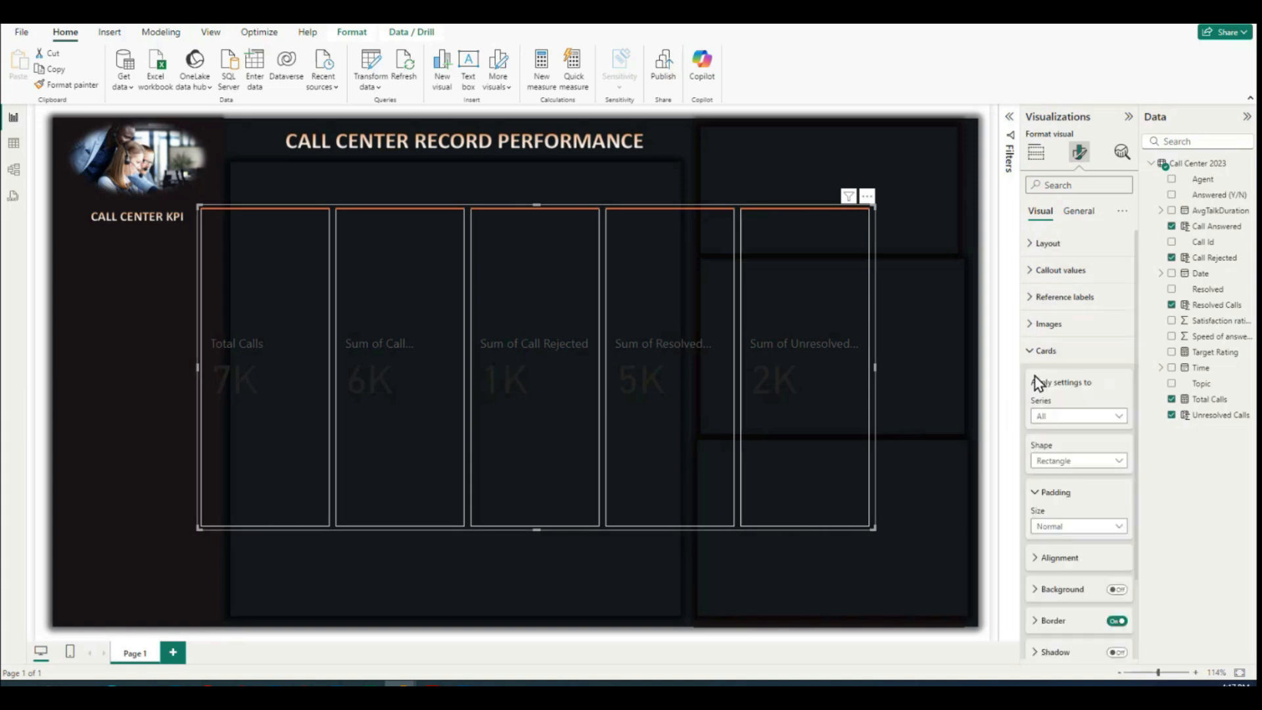
{"action": "left_click", "coordinate": [1032, 353]}
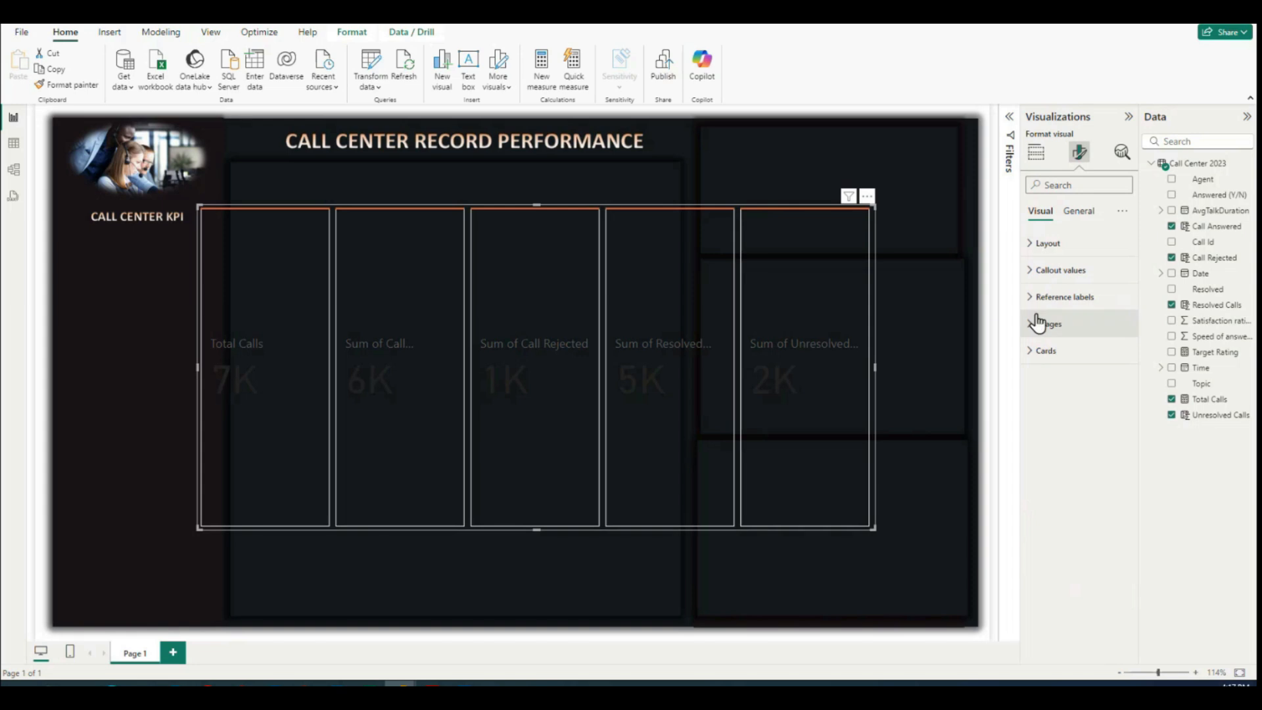
Step: Color the callout values of all the cards orange #E66C37, Theme color 3, and center them horizontally
{"action": "left_click", "coordinate": [1029, 274]}
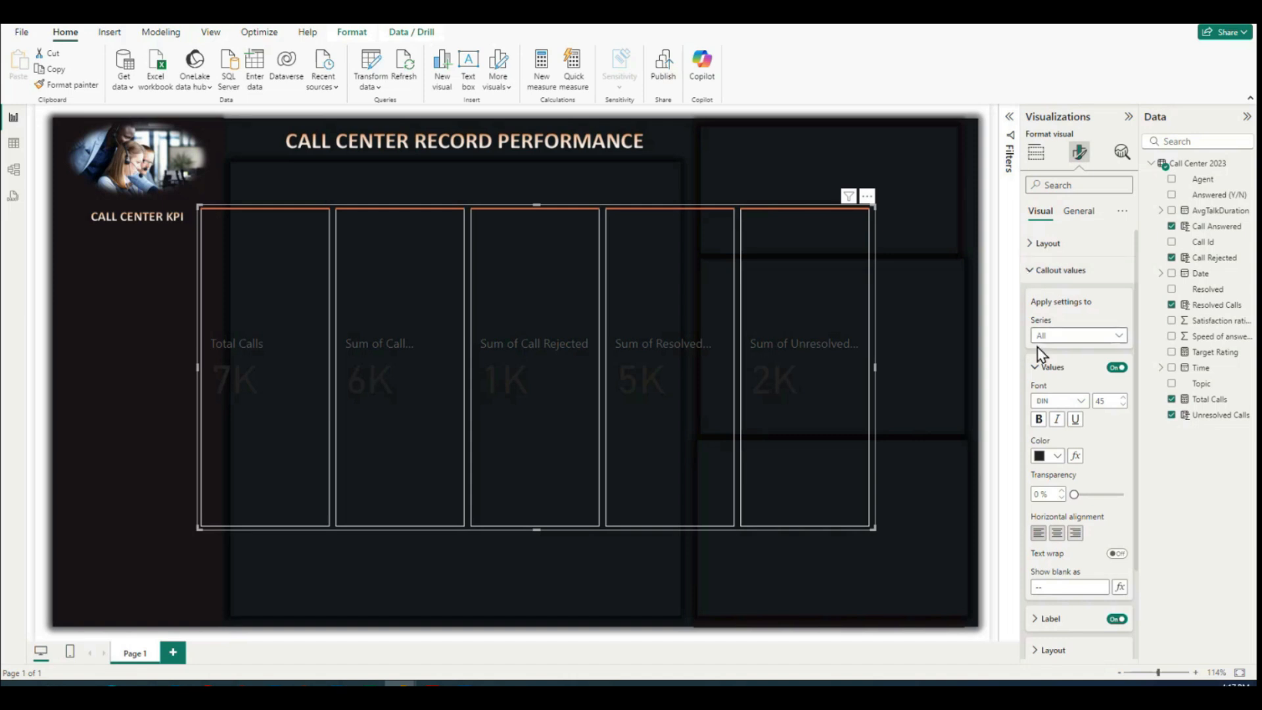
{"action": "left_click", "coordinate": [1056, 456]}
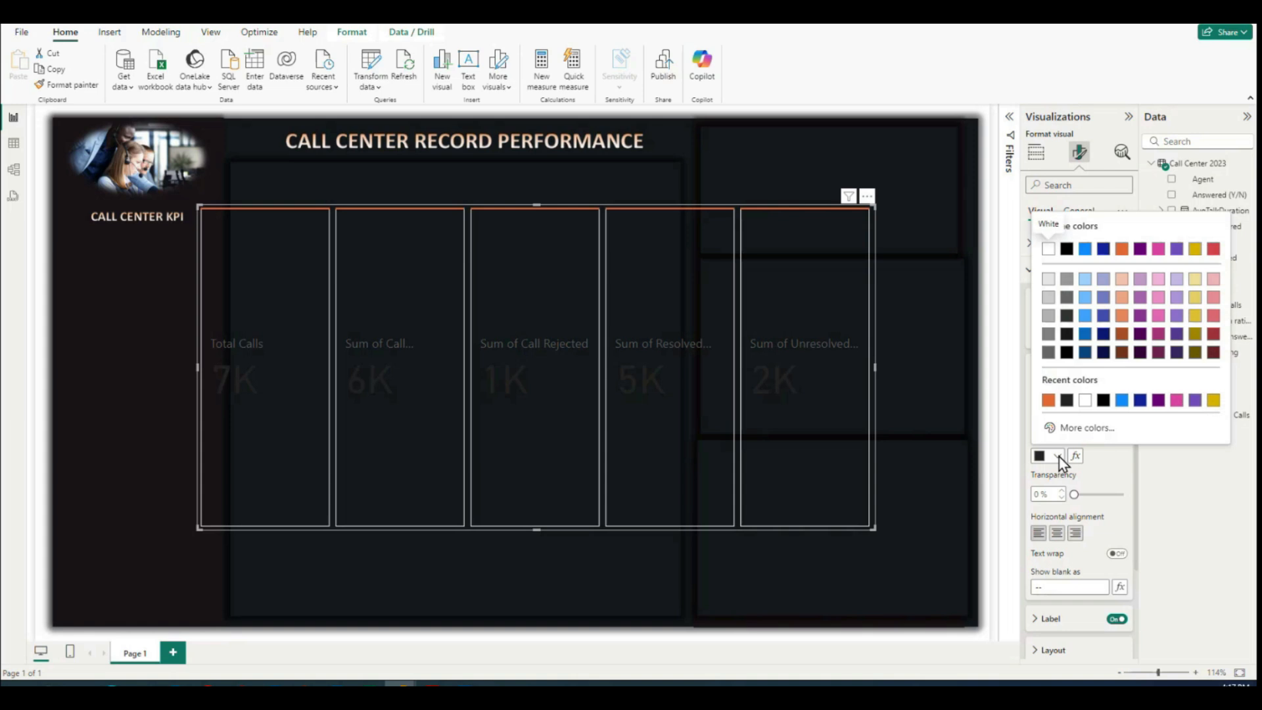
{"action": "left_click", "coordinate": [1122, 250]}
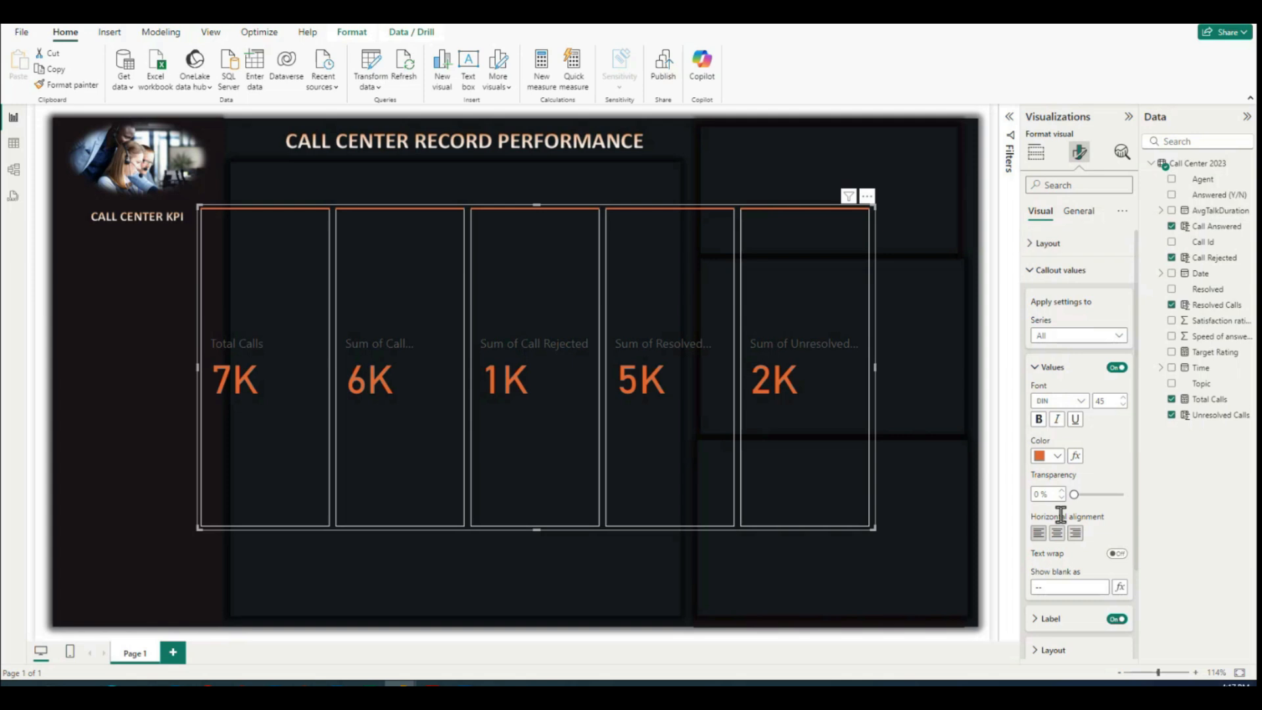
{"action": "left_click", "coordinate": [1057, 456]}
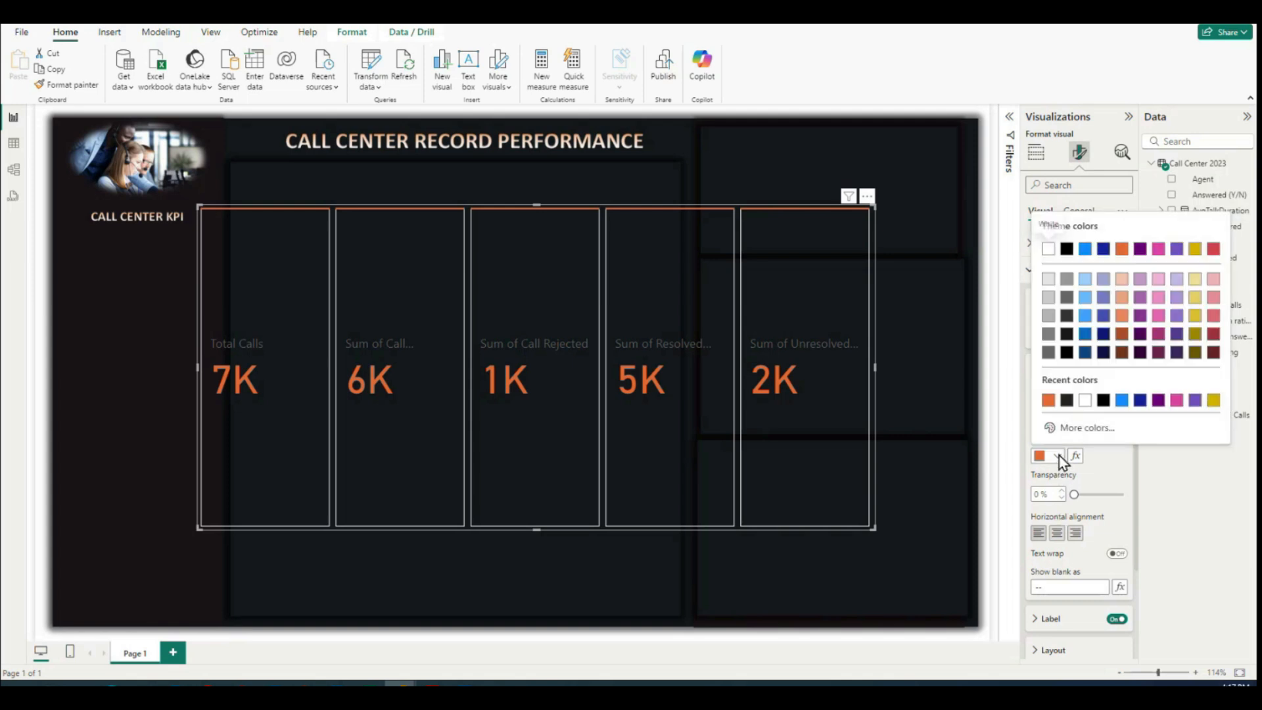
{"action": "left_click", "coordinate": [1121, 250]}
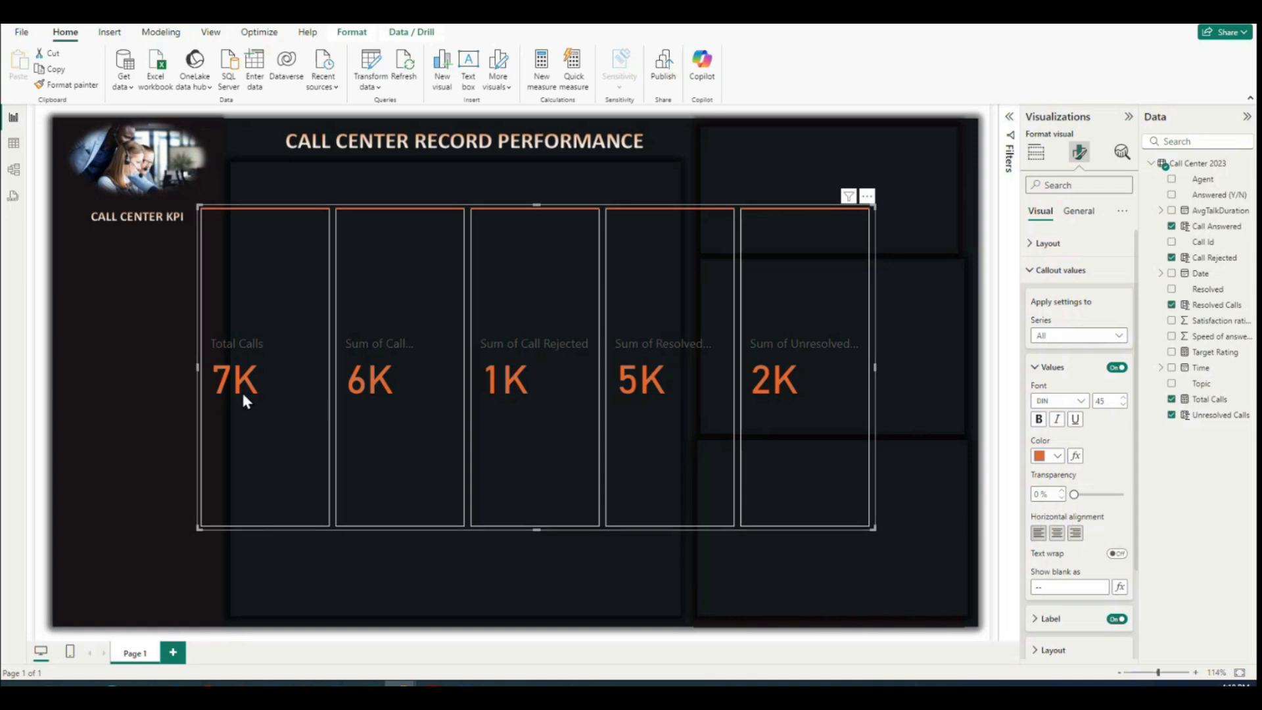
{"action": "left_click", "coordinate": [1057, 534]}
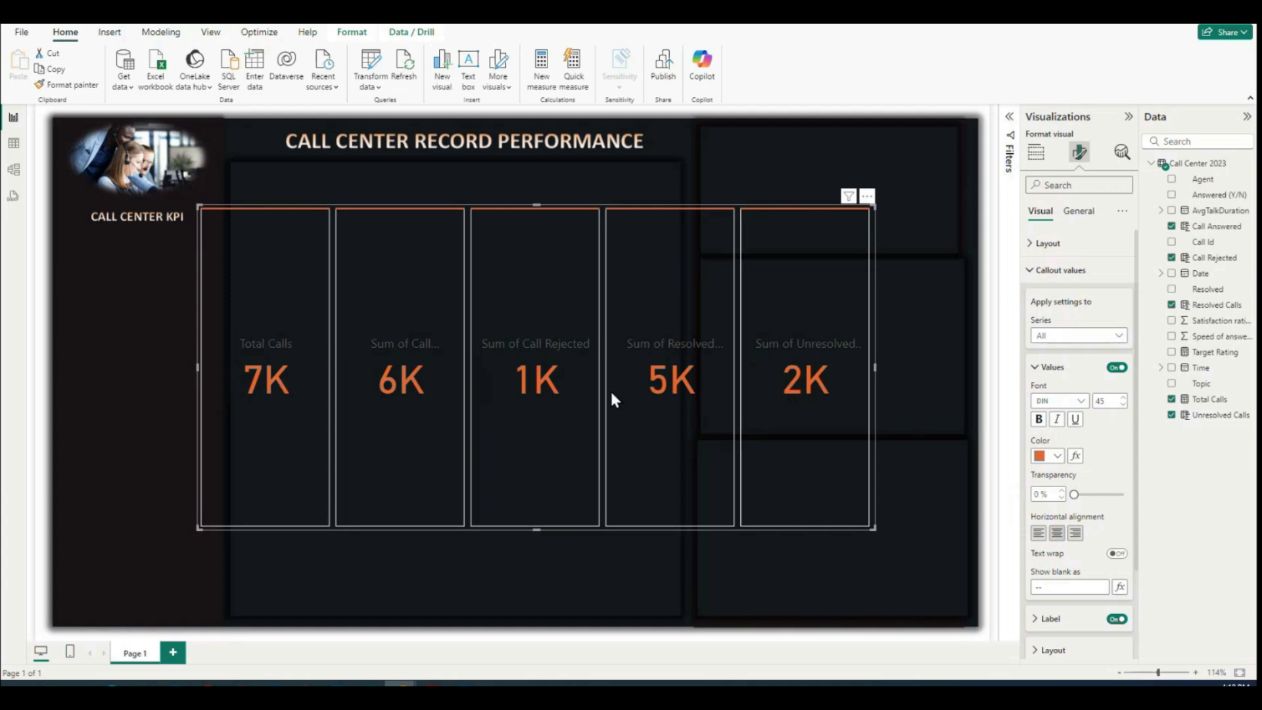
Step: Shorten the card visual from its lower edge and set the callout value font size to 33
{"action": "left_click_drag", "start_coordinate": [866, 516], "coordinate": [866, 458]}
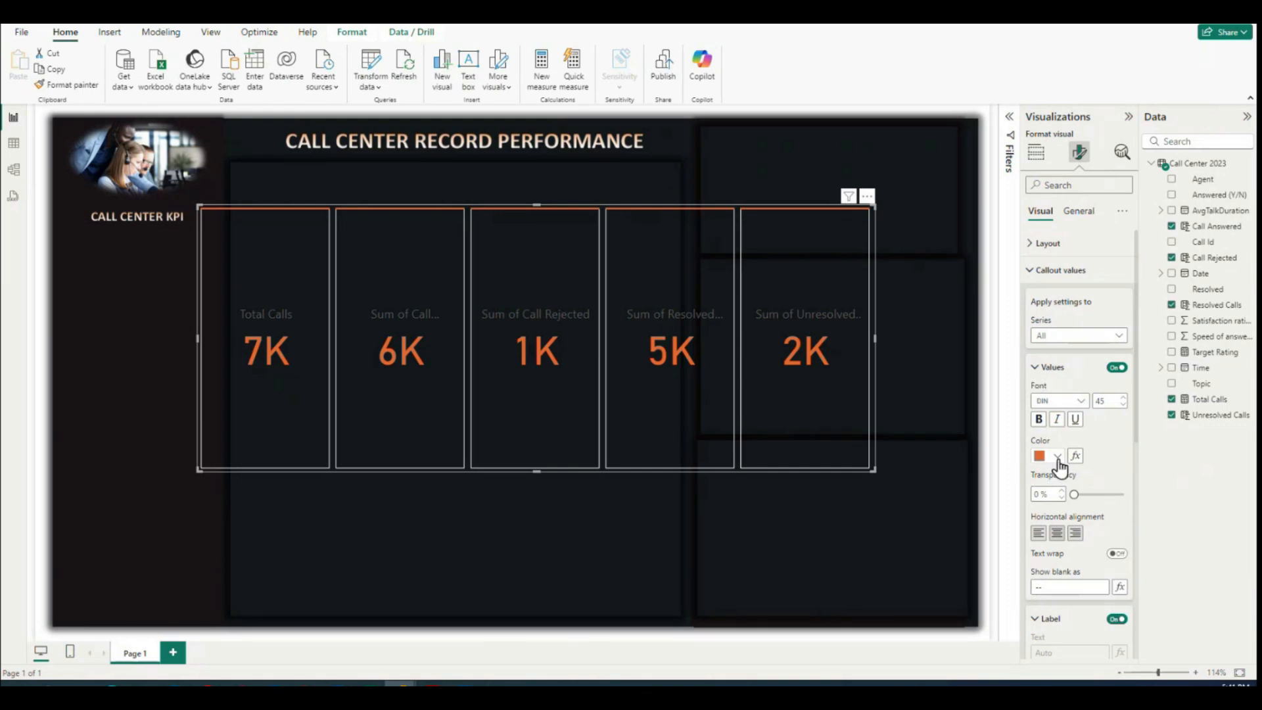
{"action": "left_click_drag", "start_coordinate": [1111, 400], "coordinate": [1074, 399]}
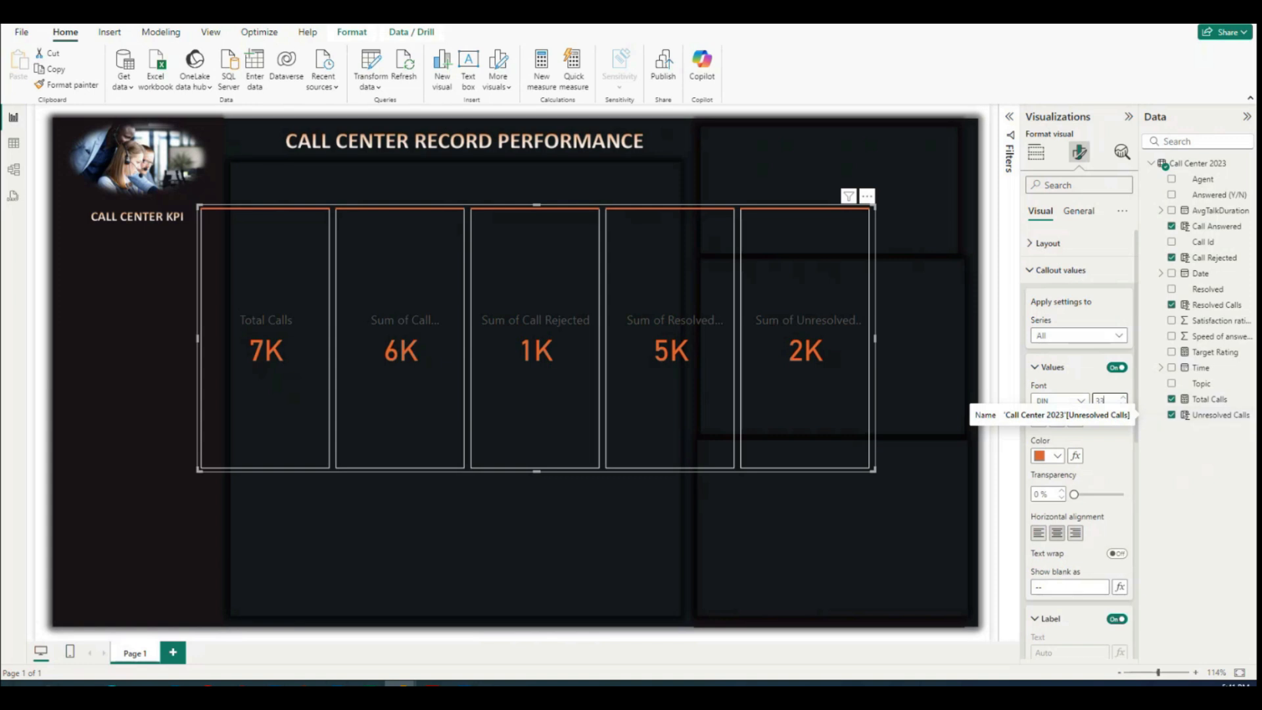
Step: Set the font size of the callout labels on all the cards to 10
{"action": "scroll", "coordinate": [1091, 493], "scroll_direction": "down", "scroll_amount": 1}
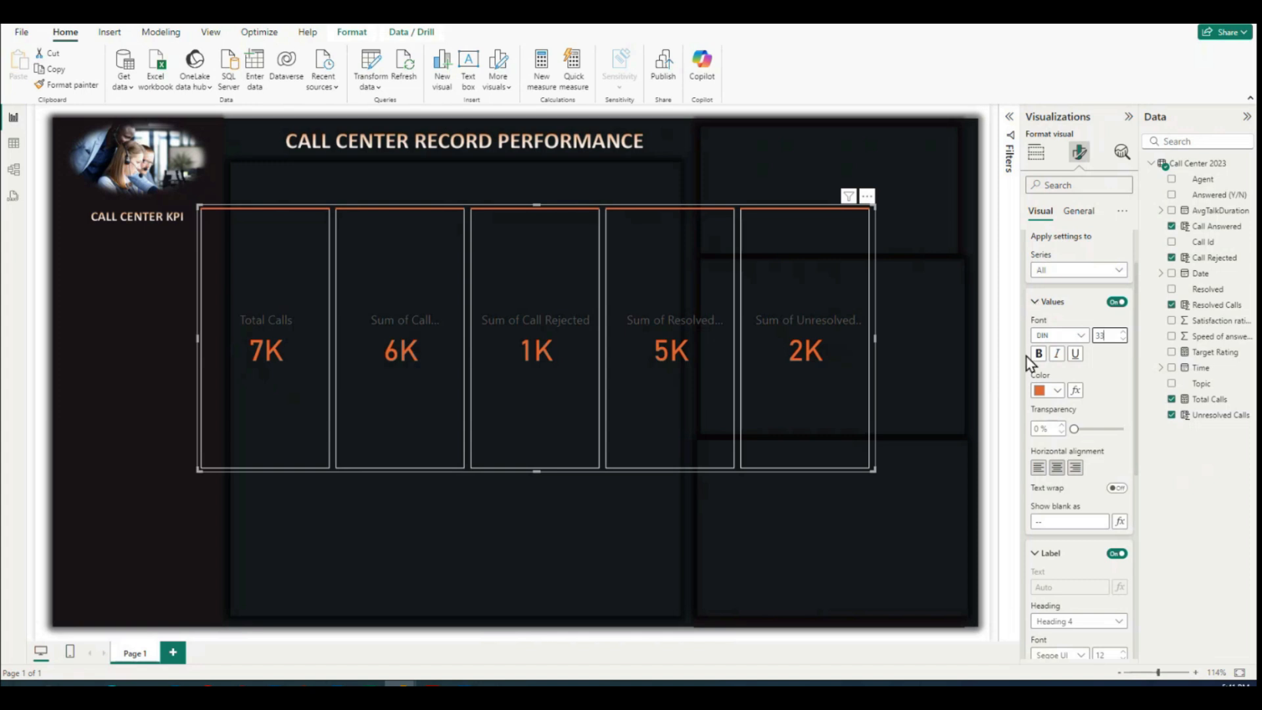
{"action": "scroll", "coordinate": [1044, 437], "scroll_direction": "down", "scroll_amount": 2}
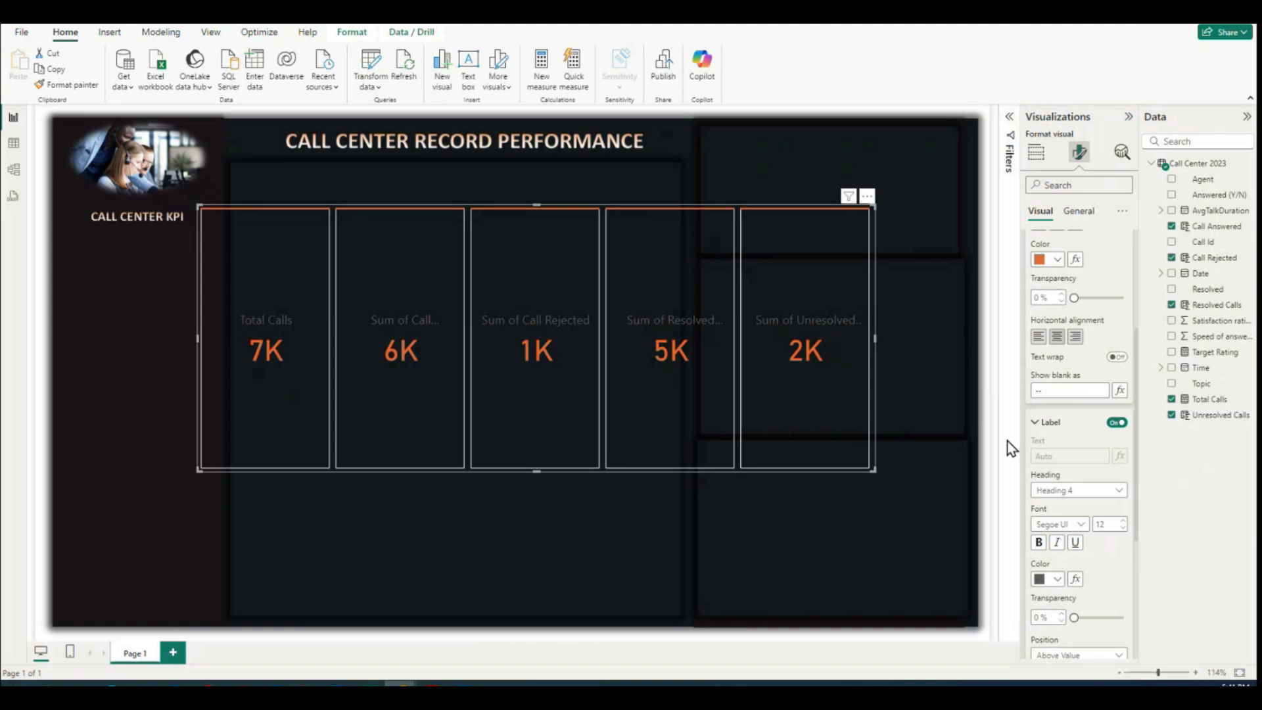
{"action": "scroll", "coordinate": [1069, 503], "scroll_direction": "down", "scroll_amount": 1}
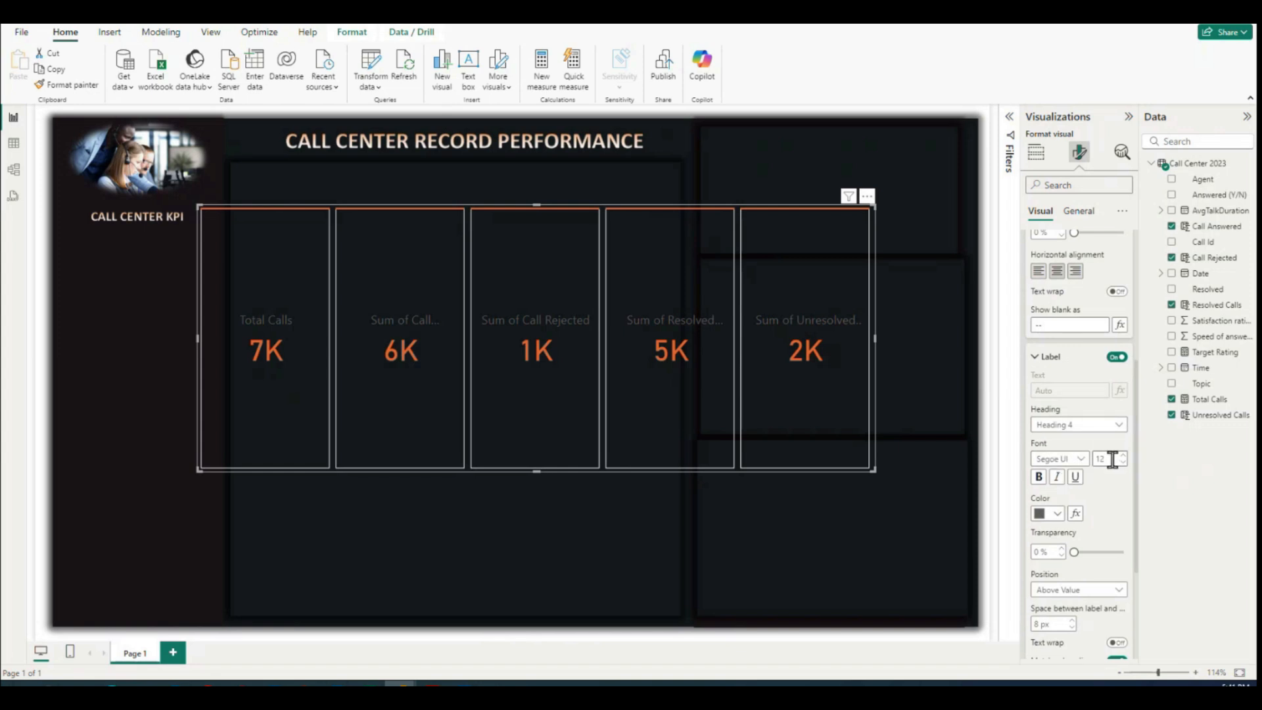
{"action": "type", "text": "10"}
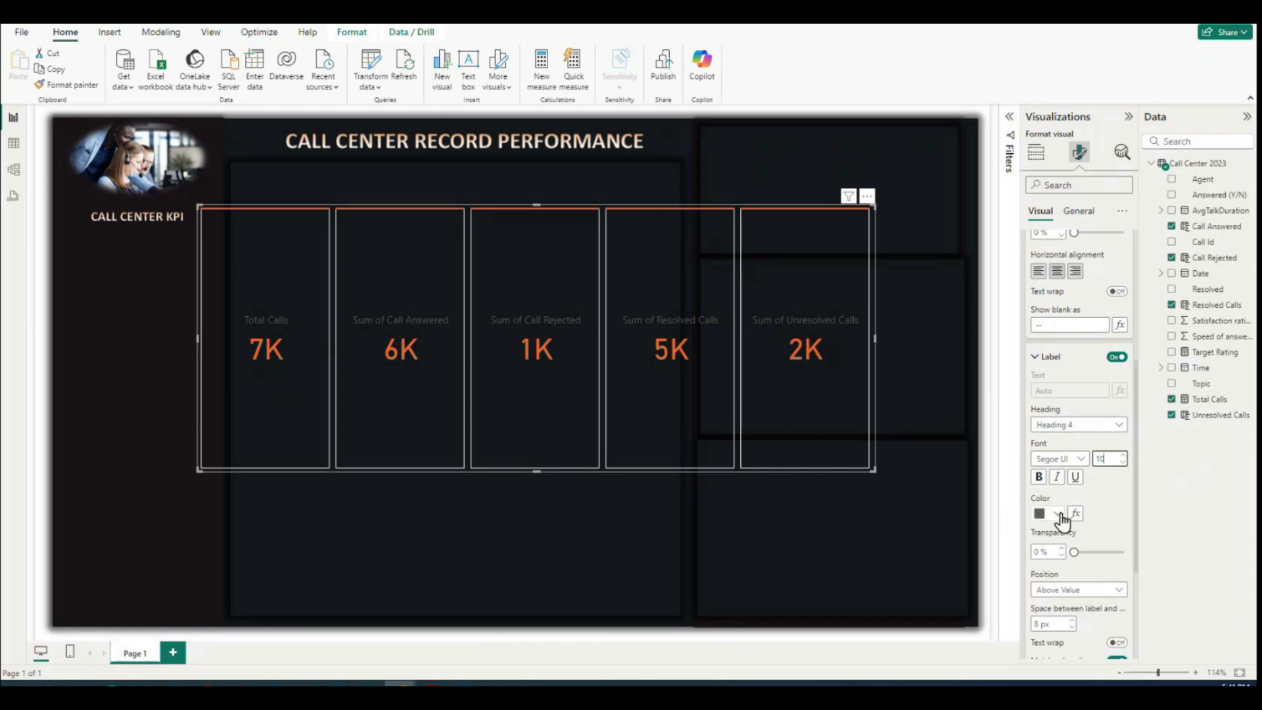
Step: Color the callout labels white and set their position to Below Value
{"action": "left_click", "coordinate": [1056, 514]}
{"action": "left_click", "coordinate": [1051, 463]}
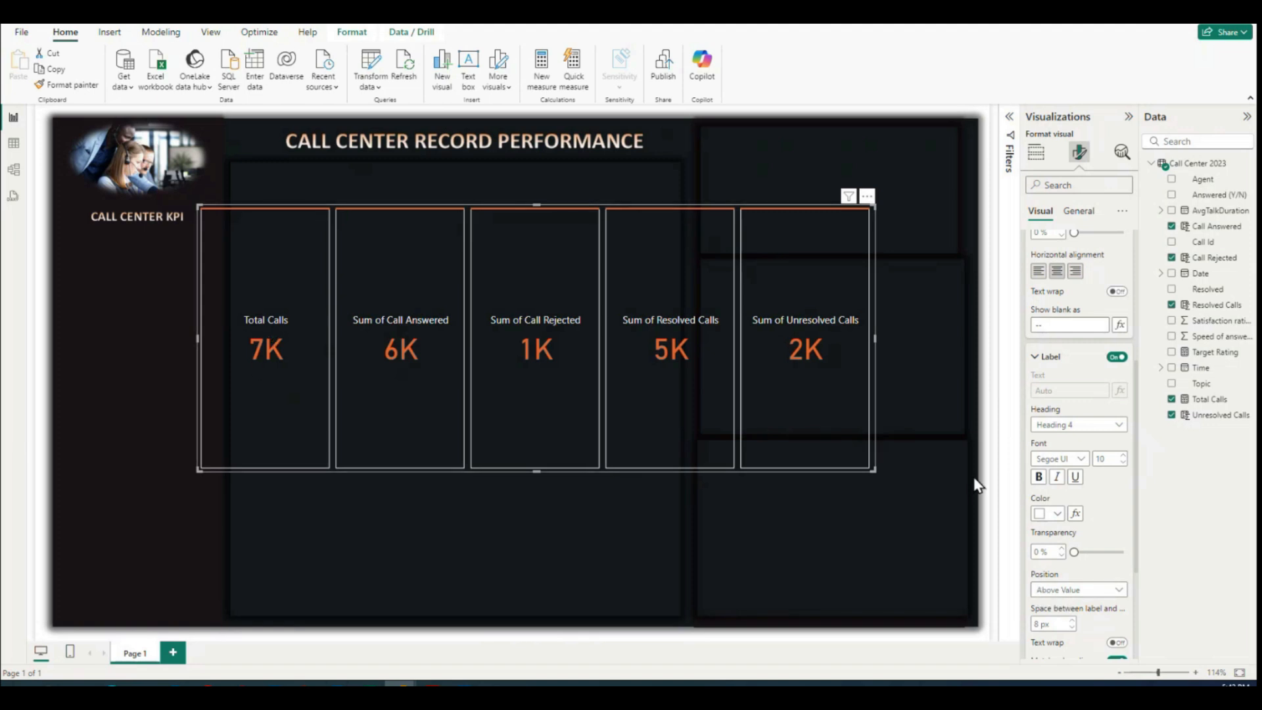
{"action": "left_click", "coordinate": [1079, 589]}
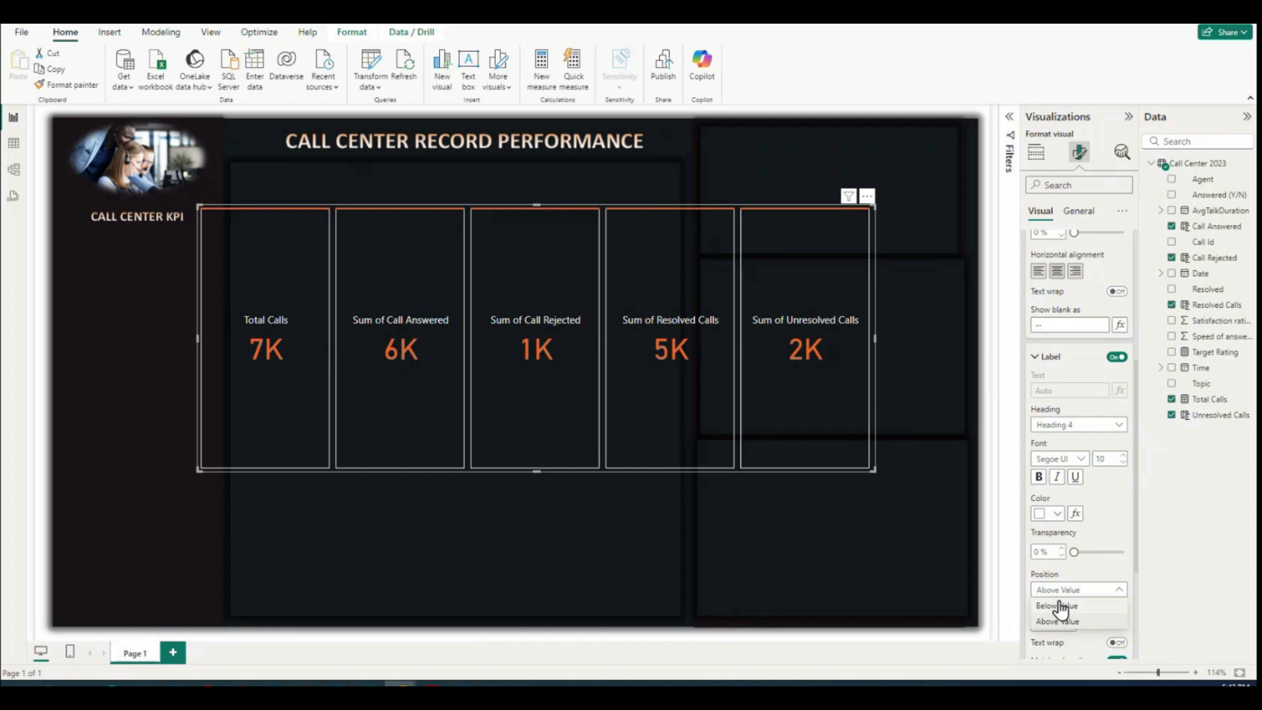
{"action": "left_click", "coordinate": [1058, 606]}
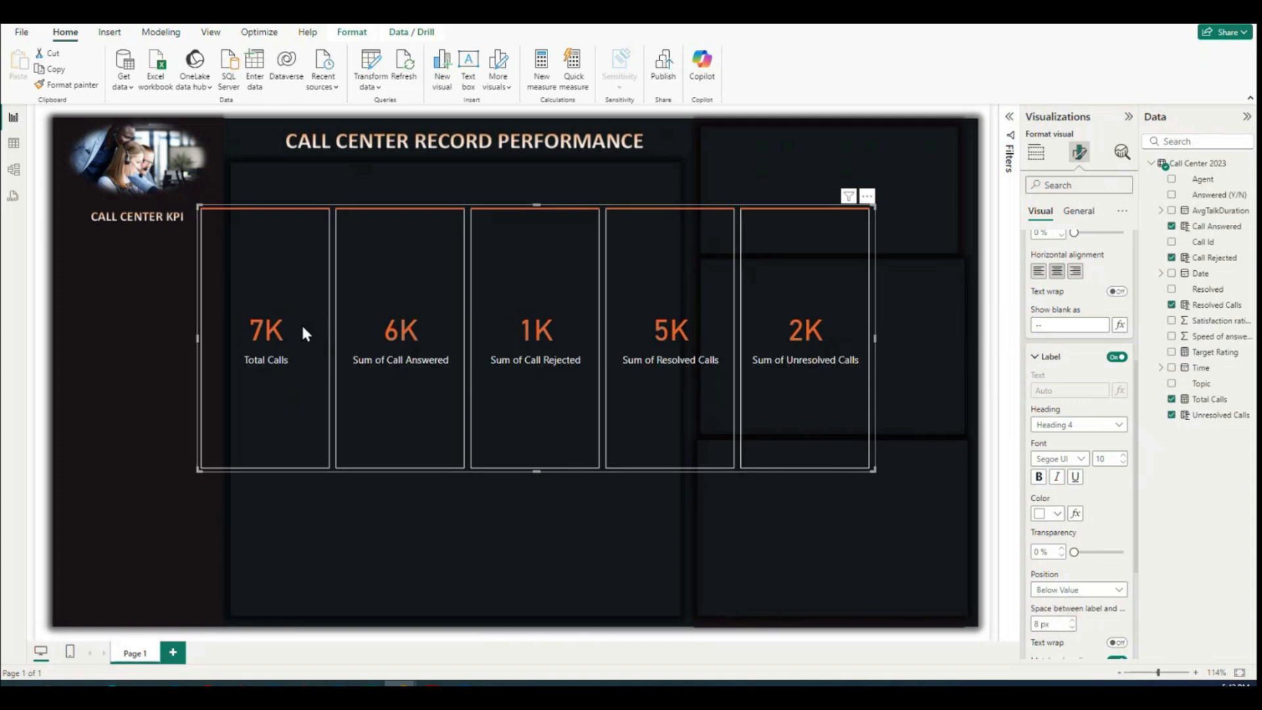
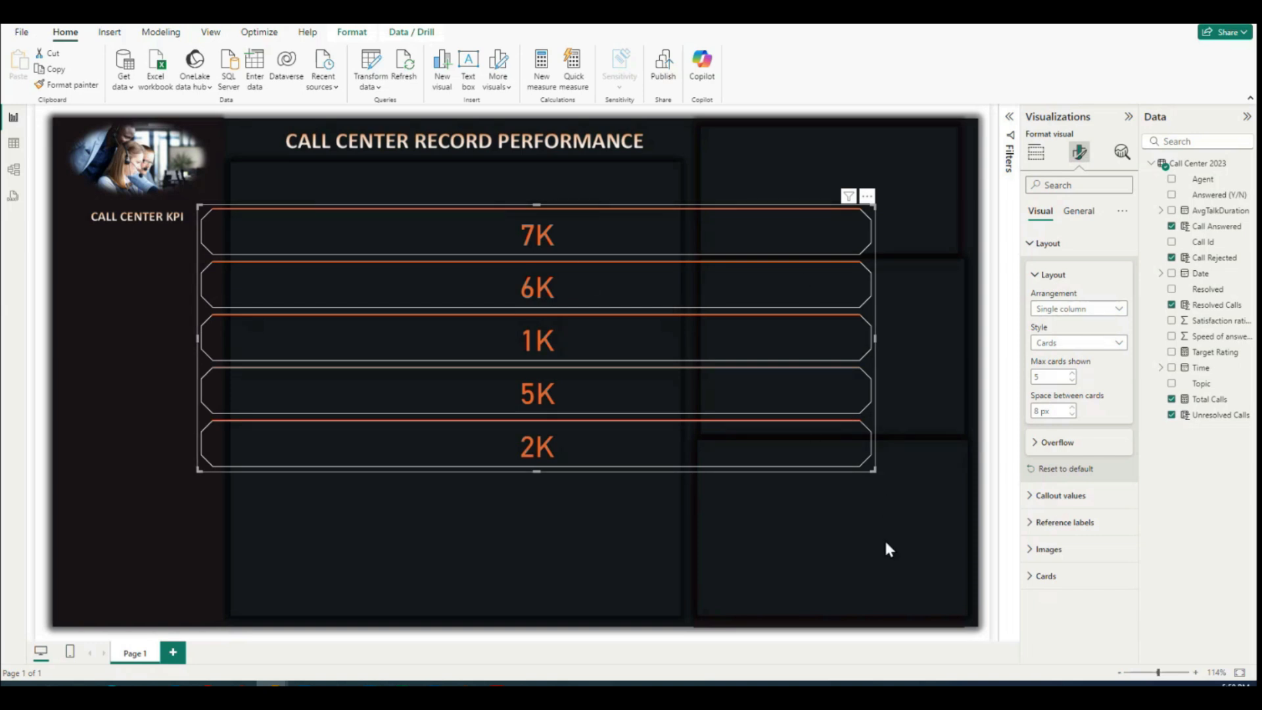
Step: Resize the card visual into a tall, narrow column and fit it in the dark sidebar below the CALL CENTER KPI heading
{"action": "left_click_drag", "start_coordinate": [873, 469], "coordinate": [874, 561]}
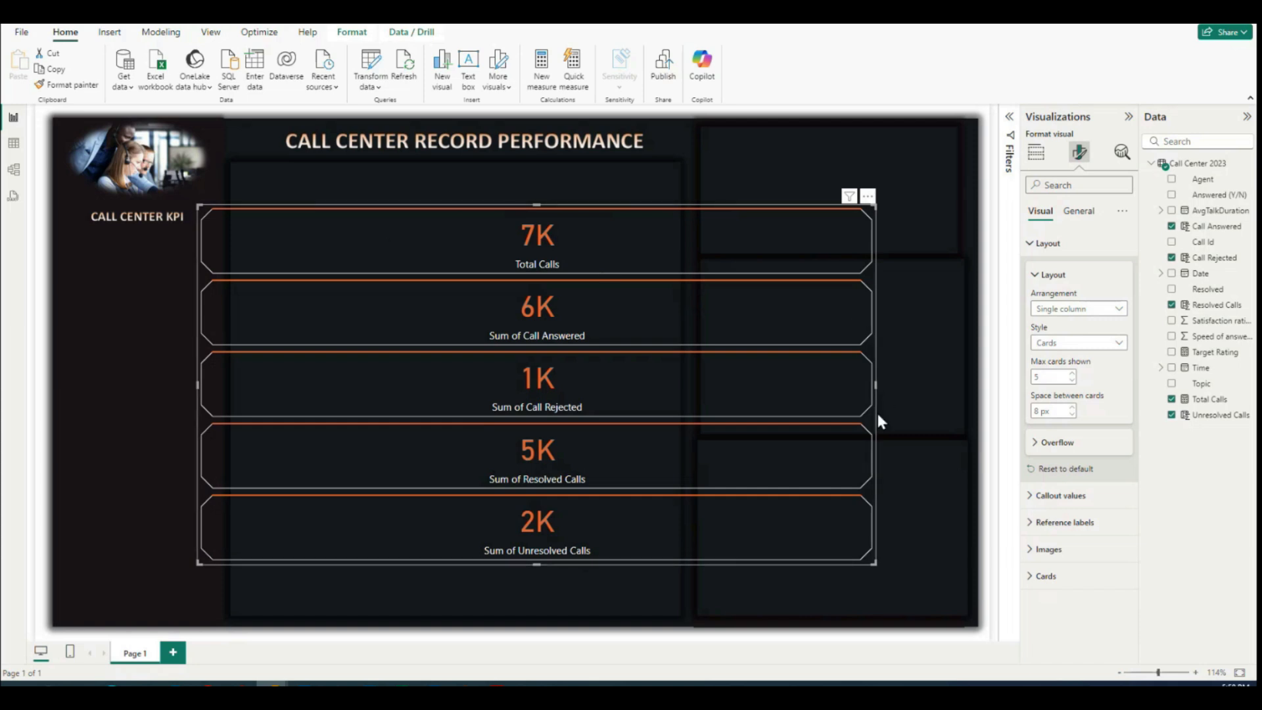
{"action": "left_click_drag", "start_coordinate": [875, 385], "coordinate": [397, 383]}
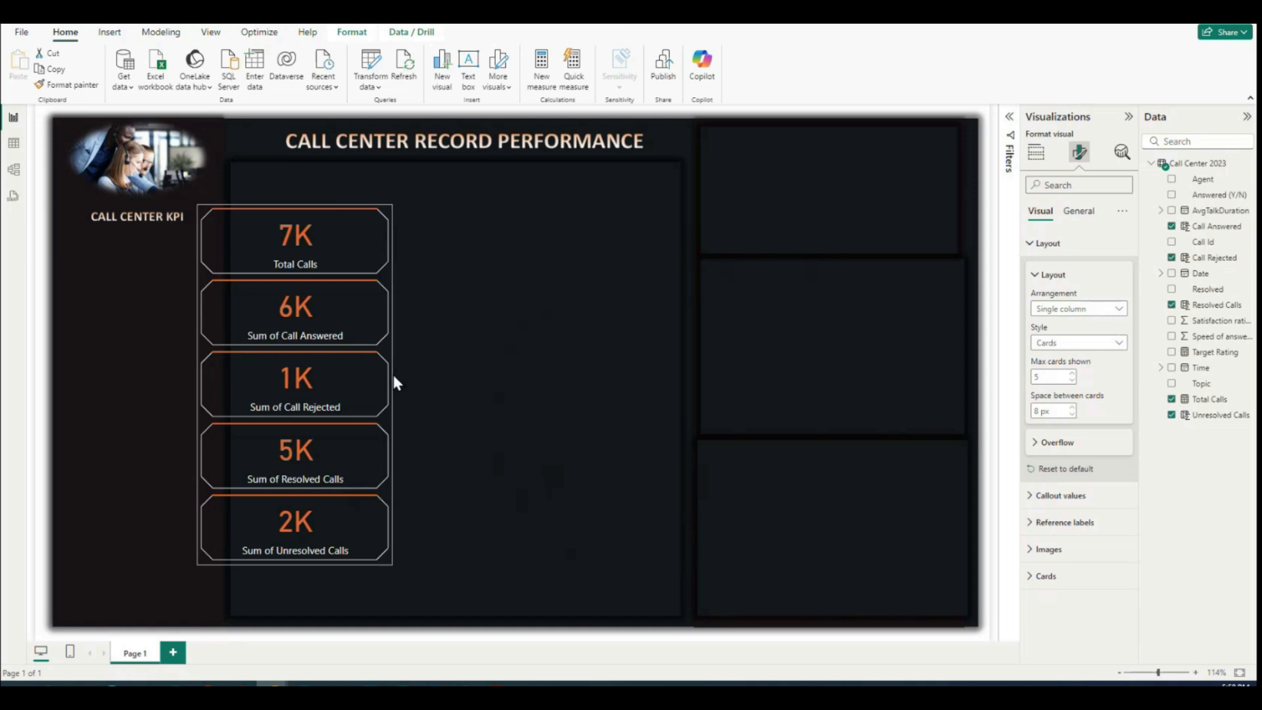
{"action": "left_click_drag", "start_coordinate": [387, 217], "coordinate": [248, 260]}
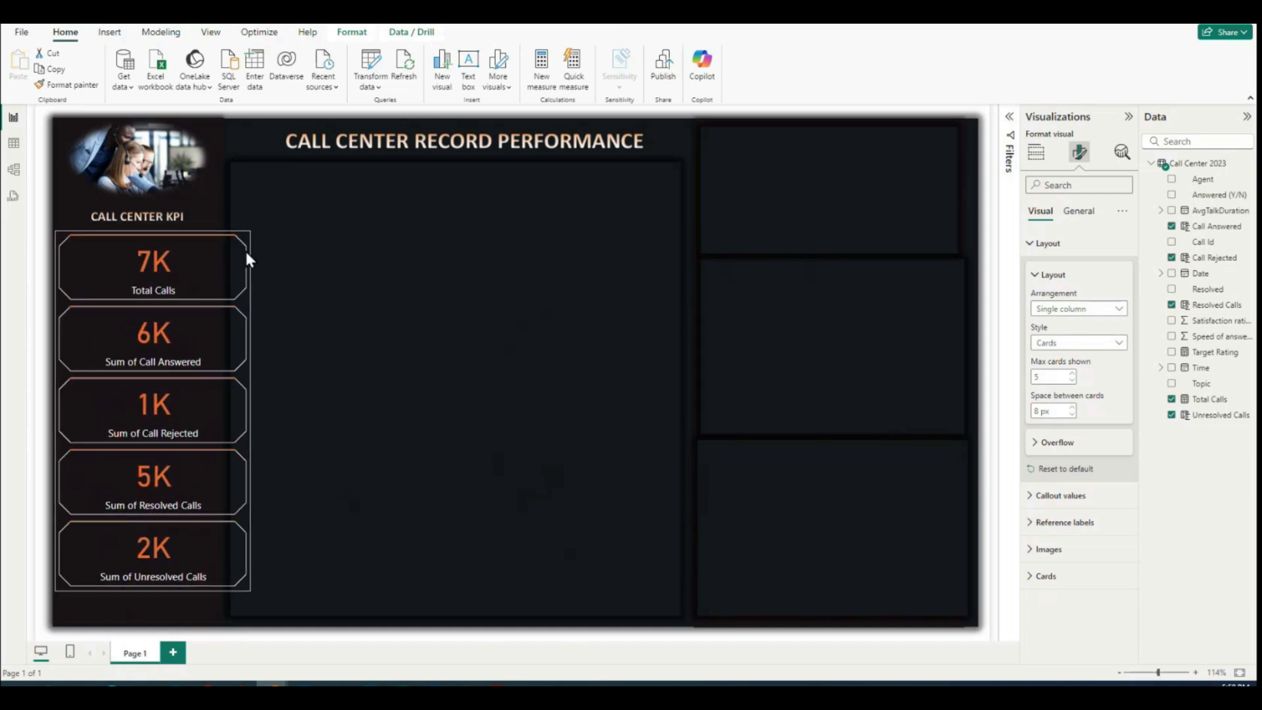
{"action": "left_click_drag", "start_coordinate": [248, 408], "coordinate": [225, 414]}
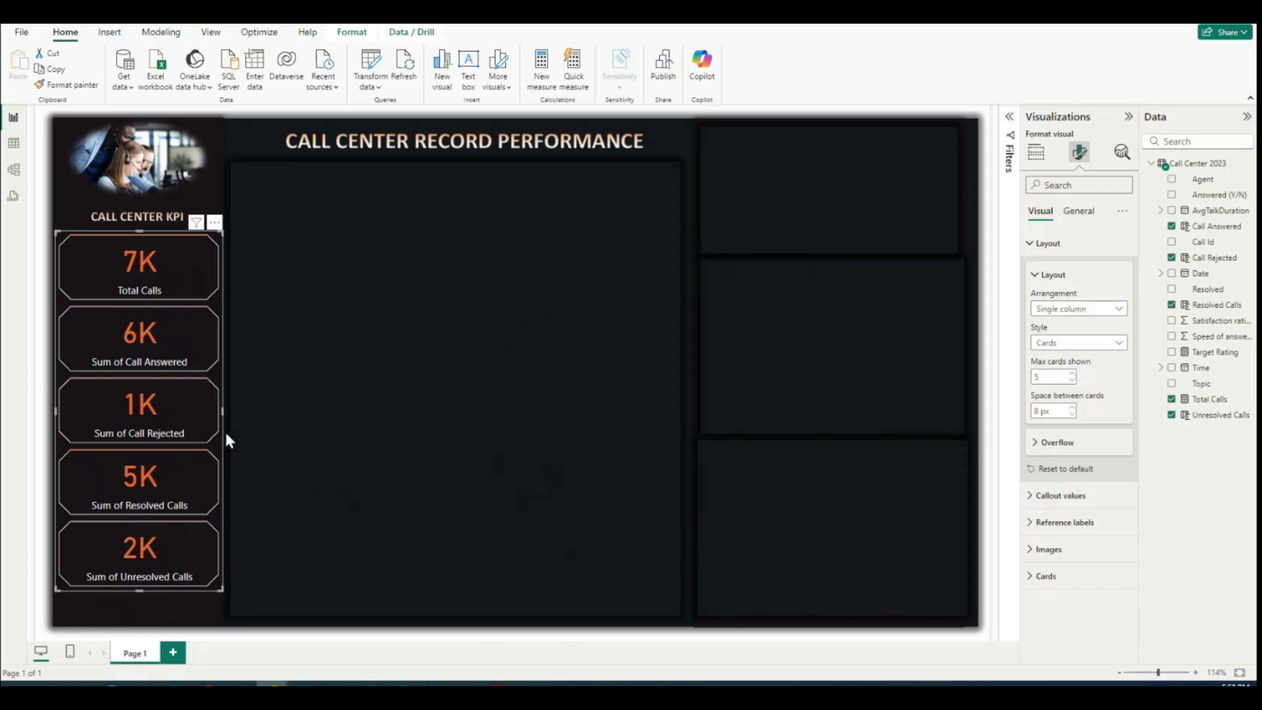
{"action": "mouse_move", "coordinate": [222, 414]}
{"action": "left_mouse_down"}
{"action": "mouse_move", "coordinate": [206, 418]}
{"action": "mouse_move", "coordinate": [216, 414]}
{"action": "left_mouse_up"}
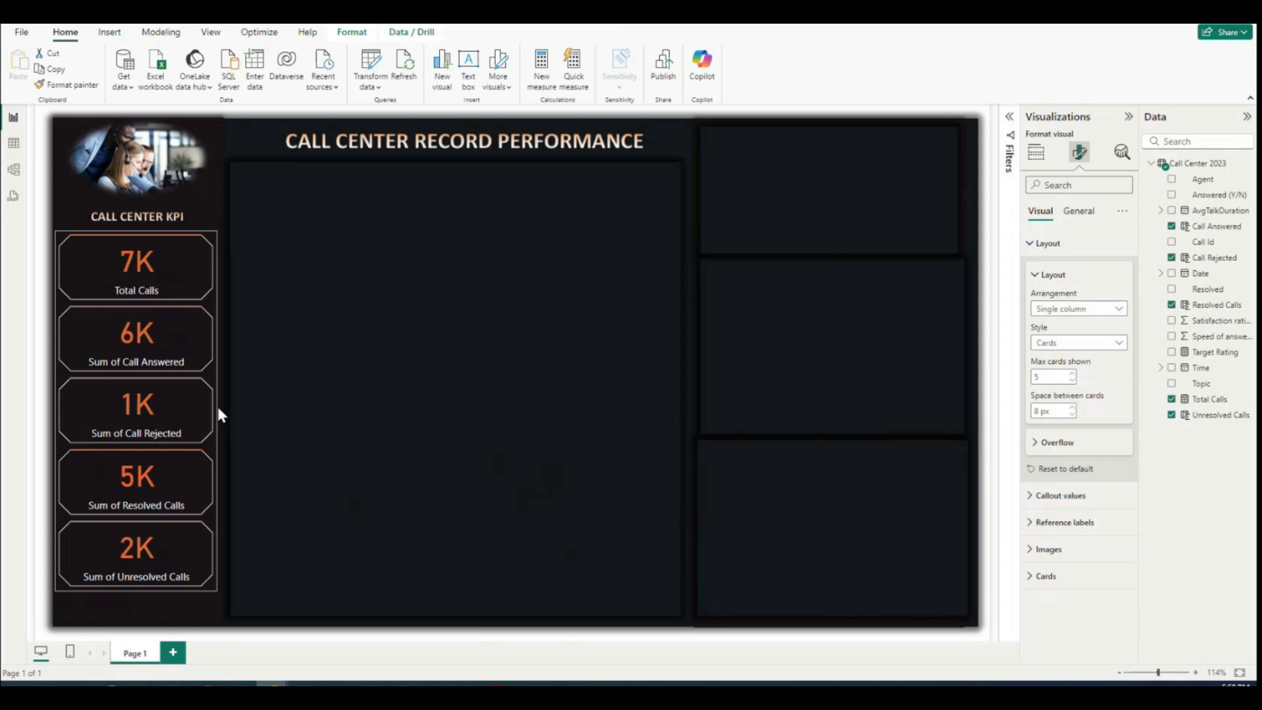
{"action": "left_click_drag", "start_coordinate": [134, 589], "coordinate": [140, 628]}
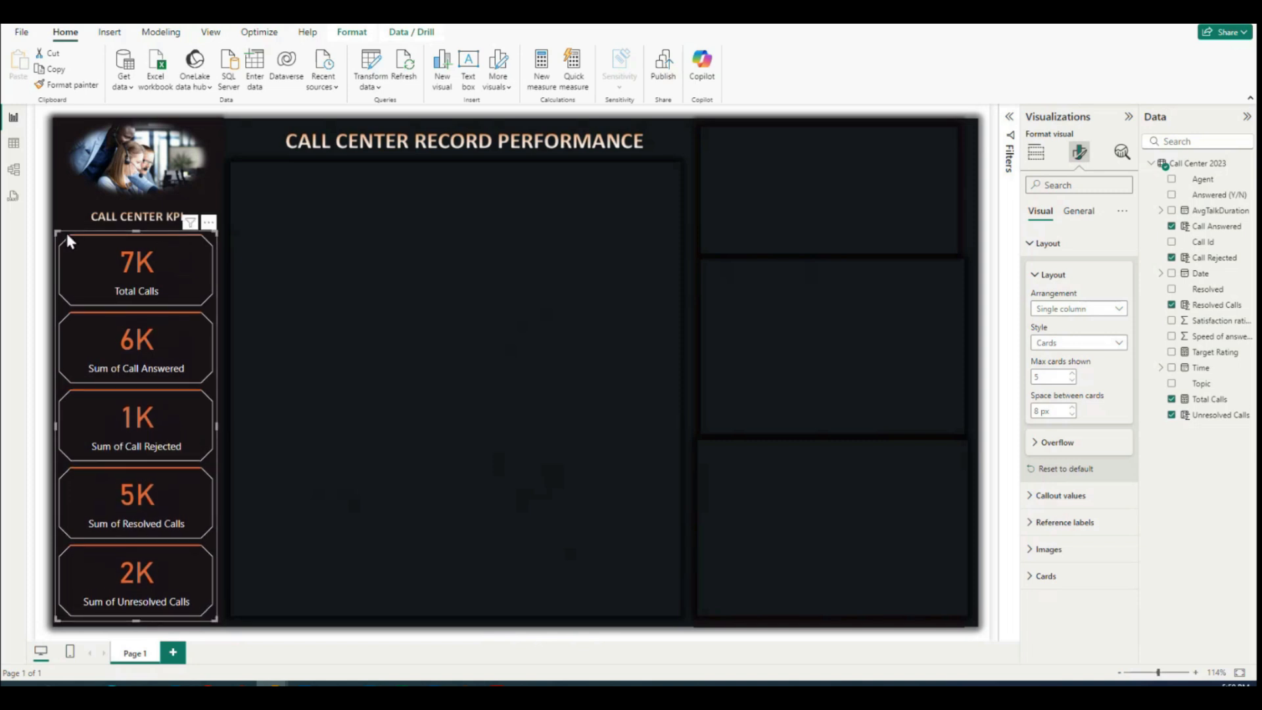
{"action": "left_click_drag", "start_coordinate": [65, 243], "coordinate": [71, 241]}
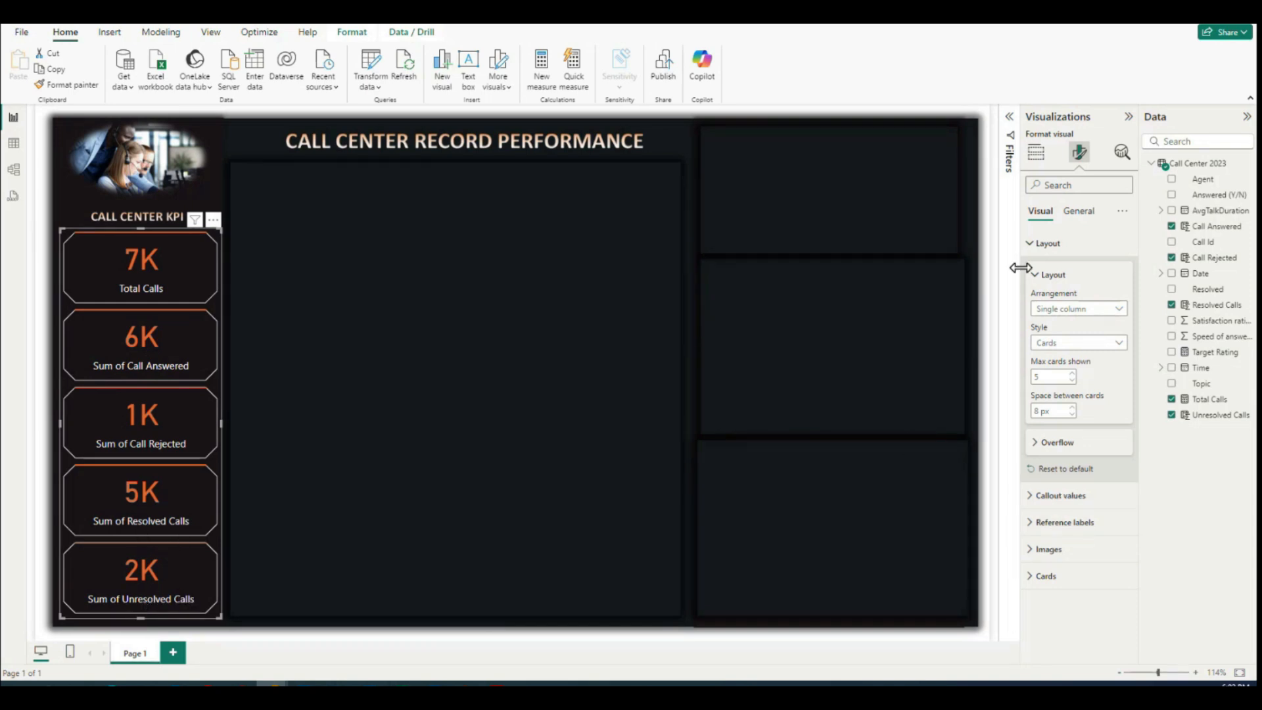
Step: Rename the Sum of Call Answered field to Call Answered for this card visual
{"action": "left_click", "coordinate": [1030, 248]}
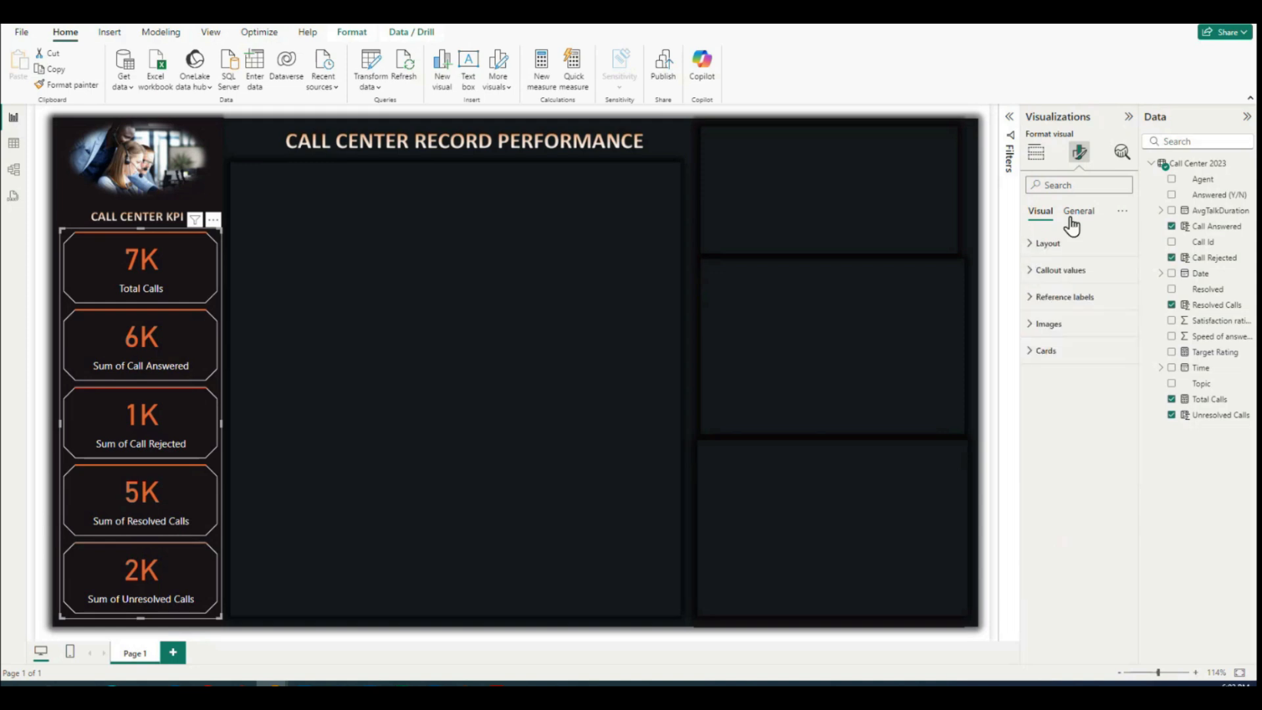
{"action": "left_click", "coordinate": [1035, 156]}
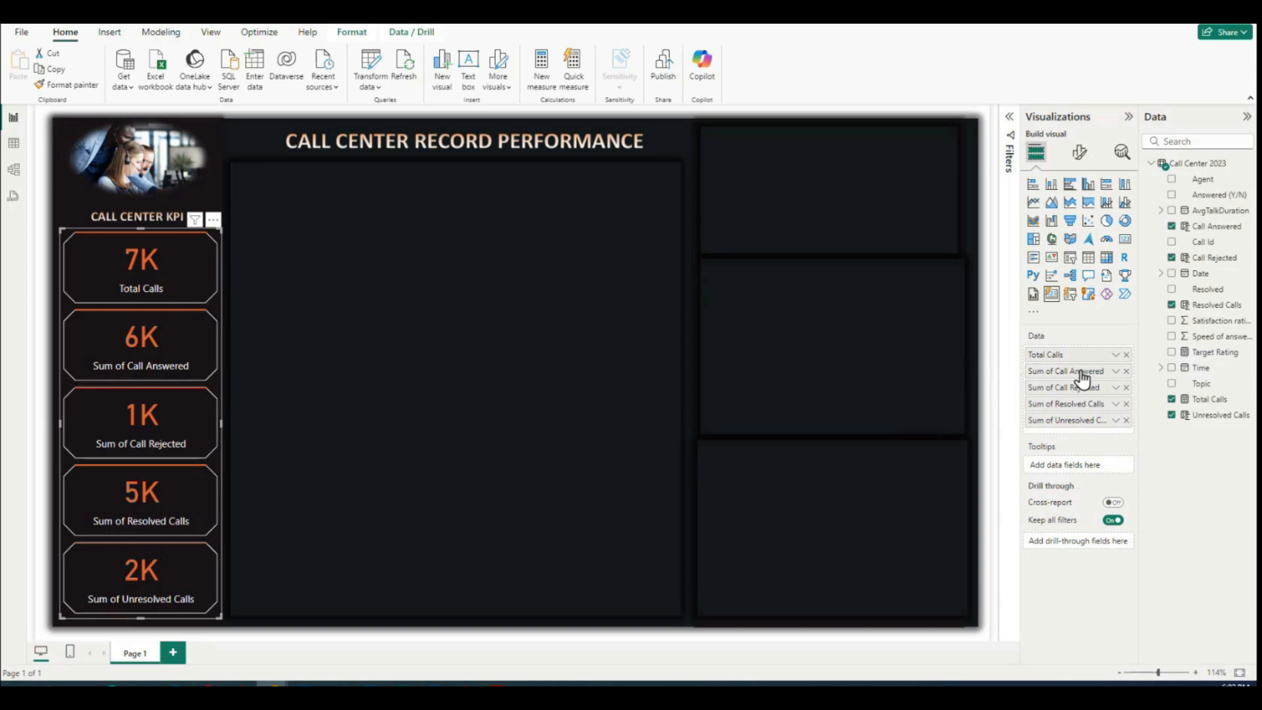
{"action": "left_click", "coordinate": [1115, 371]}
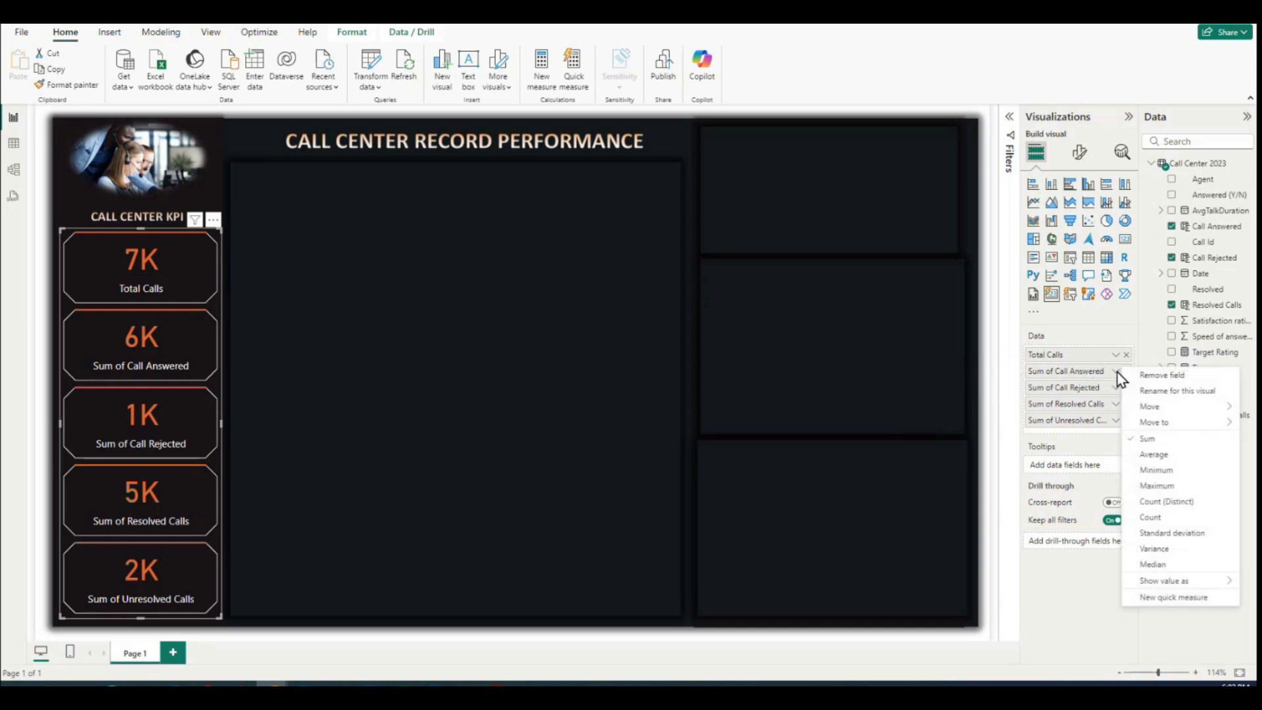
{"action": "left_click", "coordinate": [1161, 392]}
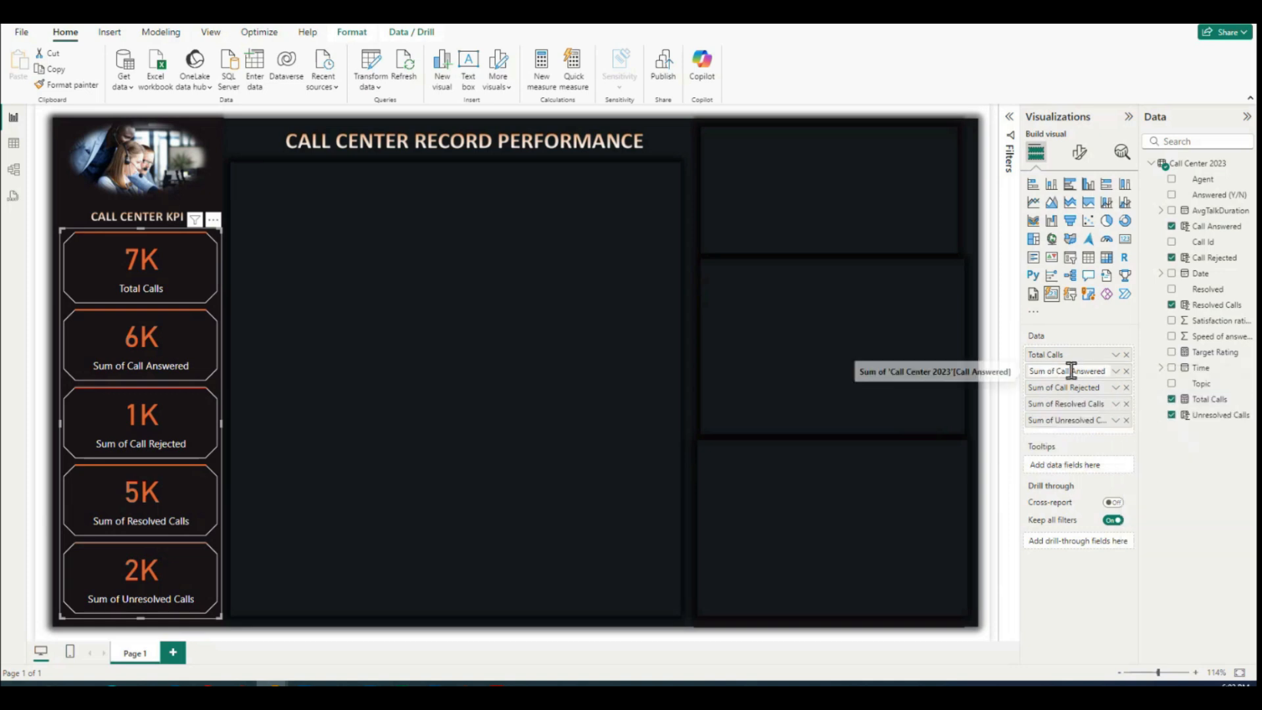
{"action": "left_click_drag", "start_coordinate": [1056, 371], "coordinate": [1029, 371]}
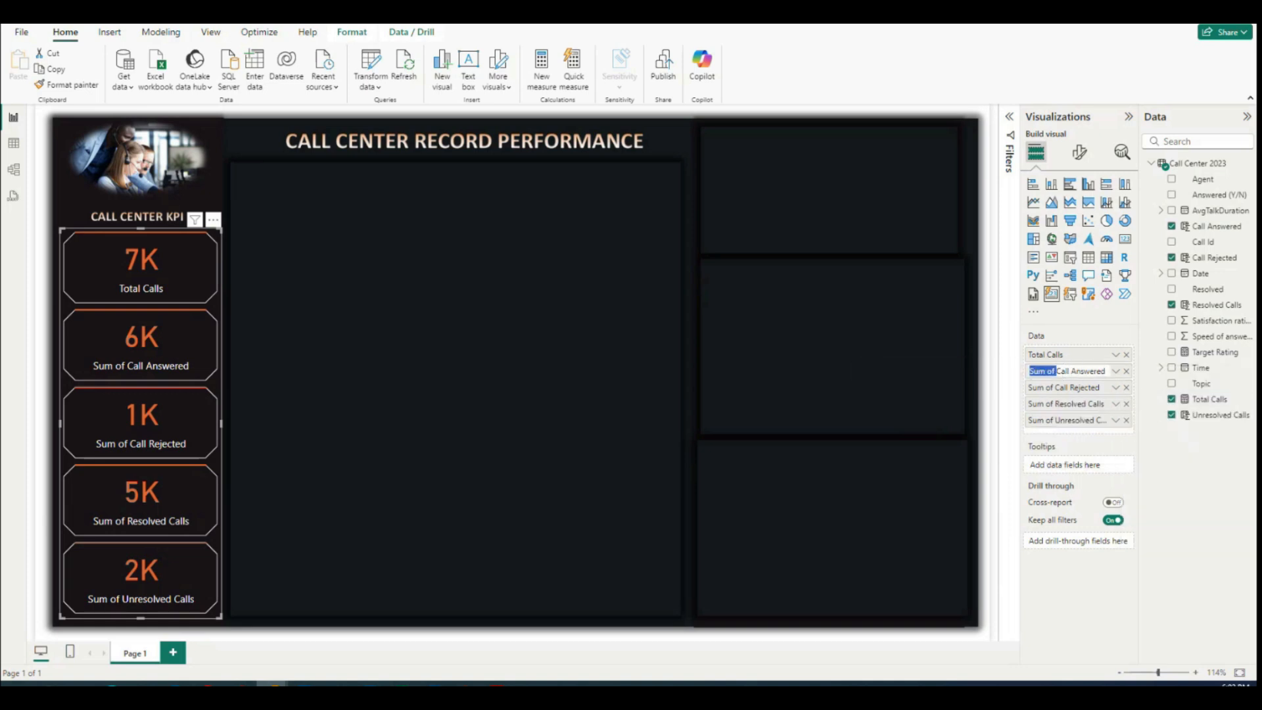
{"action": "key", "text": "BackSpace"}
{"action": "key", "text": "Return"}
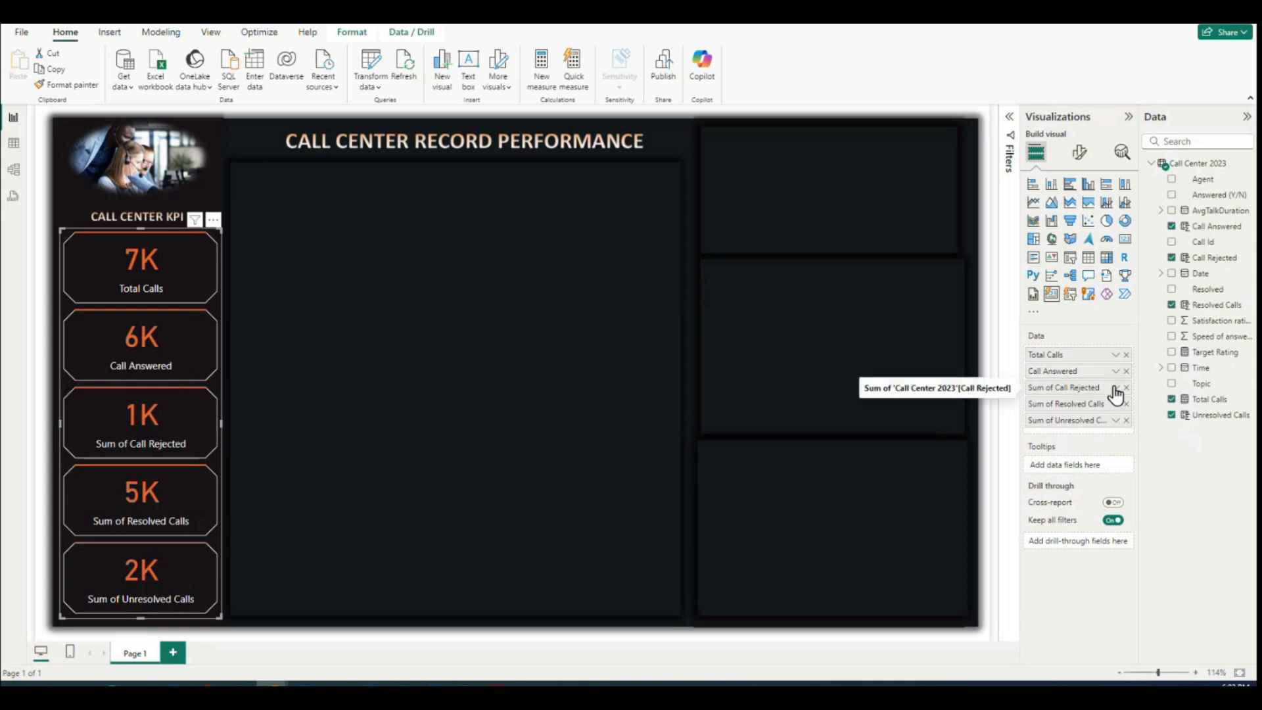
Step: Rename the Sum of Call Rejected field to Call Rejected for this visual
{"action": "left_click", "coordinate": [1115, 388]}
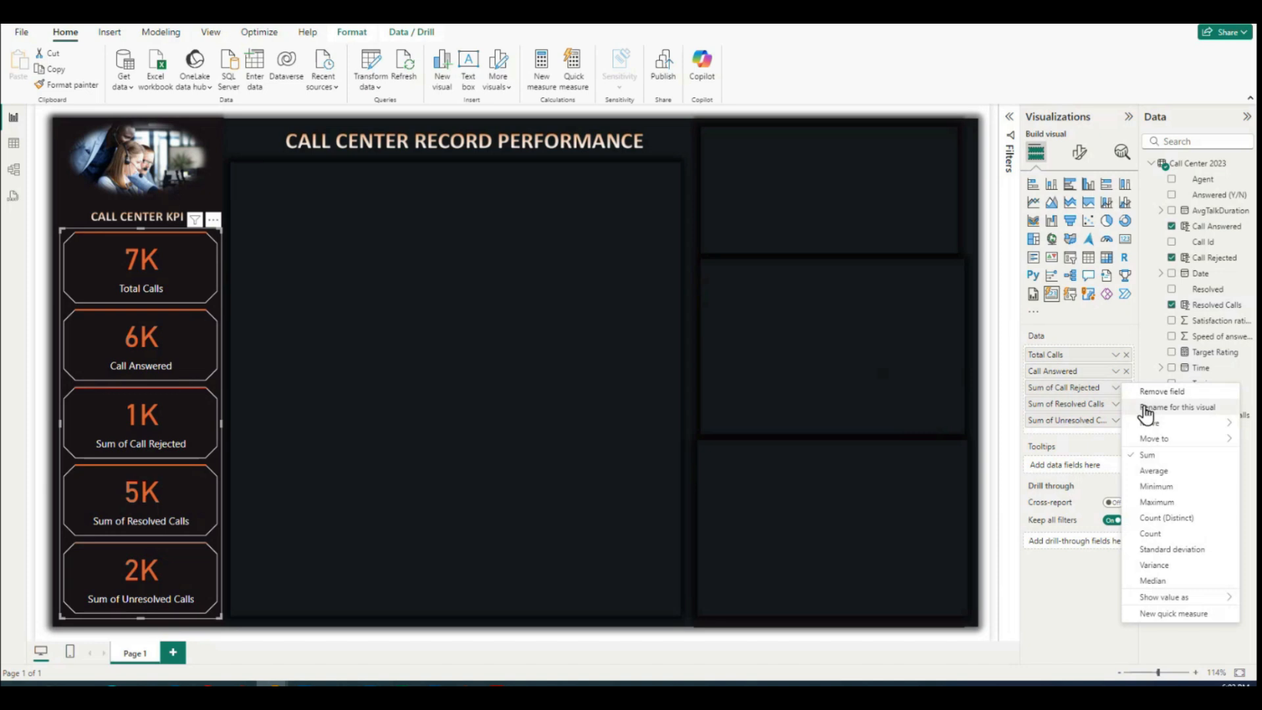
{"action": "left_click", "coordinate": [1146, 408]}
{"action": "left_click_drag", "start_coordinate": [1057, 386], "coordinate": [932, 384]}
{"action": "key", "text": "BackSpace"}
{"action": "key", "text": "Return"}
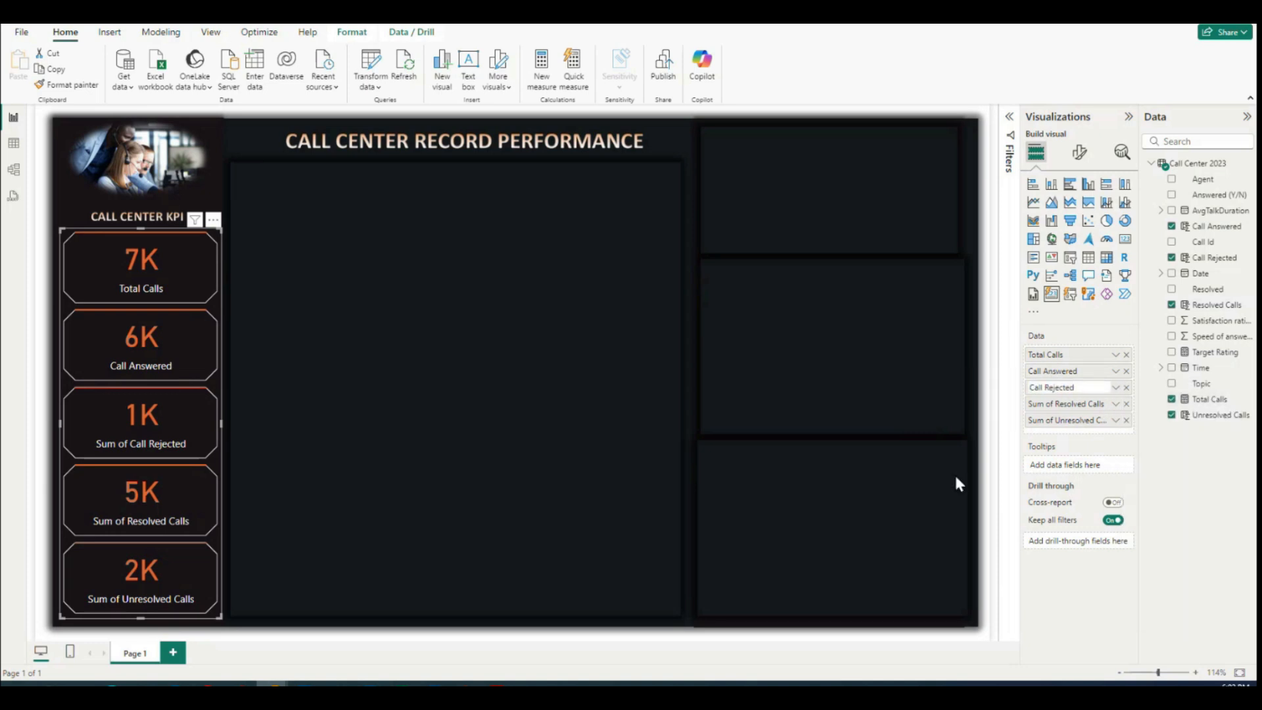
Step: Shorten the label of the Sum of Resolved Calls field to Resolved Calls in the card visual
{"action": "left_click", "coordinate": [1114, 405]}
{"action": "left_click", "coordinate": [1142, 423]}
{"action": "left_click_drag", "start_coordinate": [1056, 402], "coordinate": [968, 399]}
{"action": "key", "text": "BackSpace"}
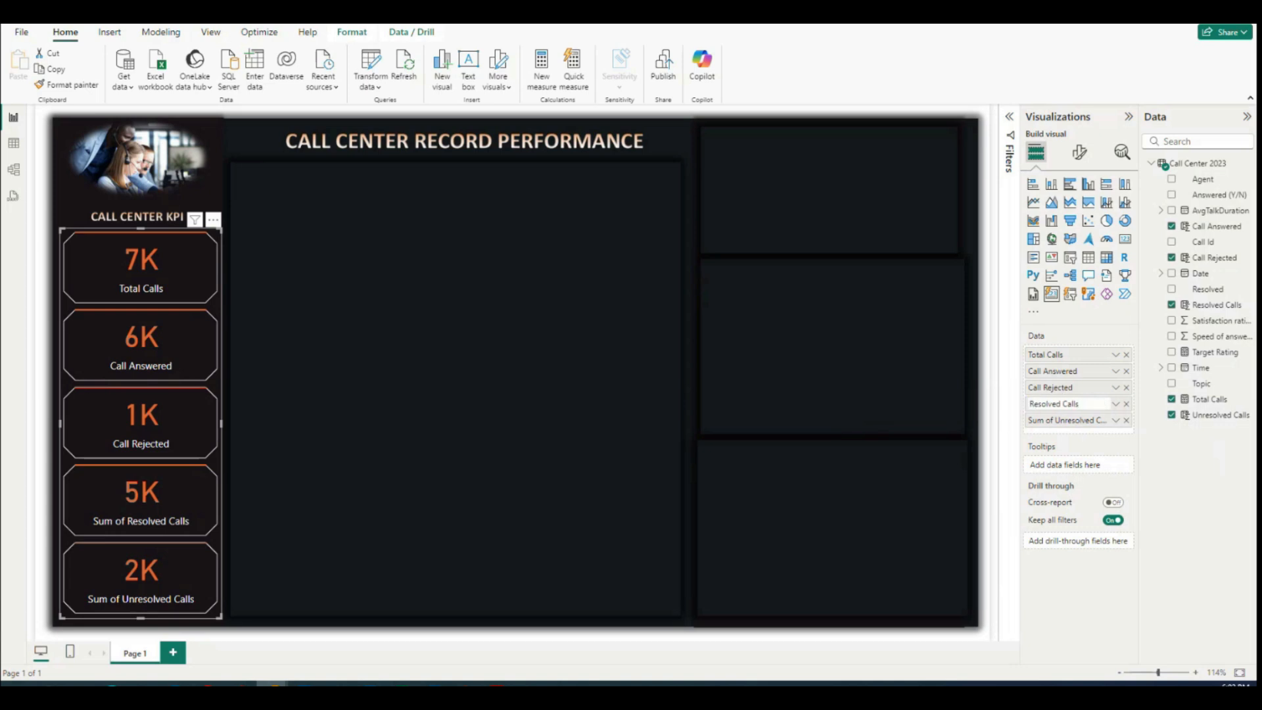
{"action": "key", "text": "Return"}
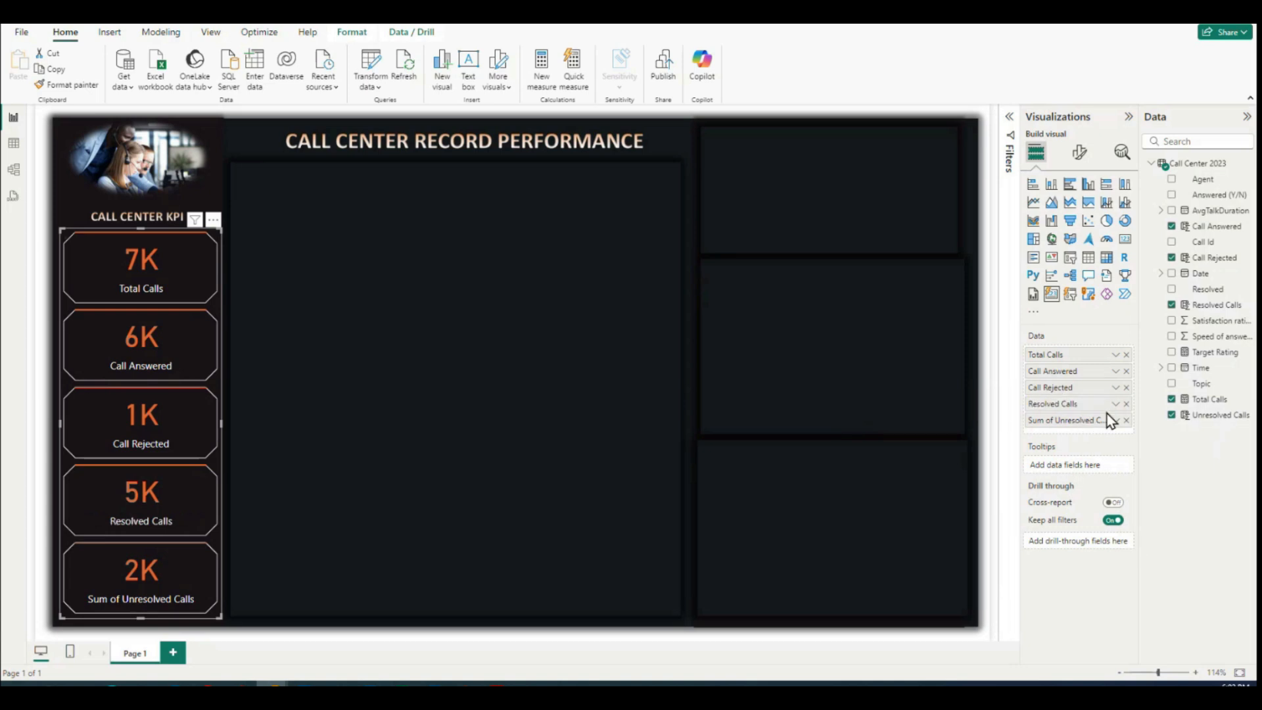
Step: Rename the Sum of Unresolved Calls field to Unresolved Calls for this visual
{"action": "left_click", "coordinate": [1116, 421]}
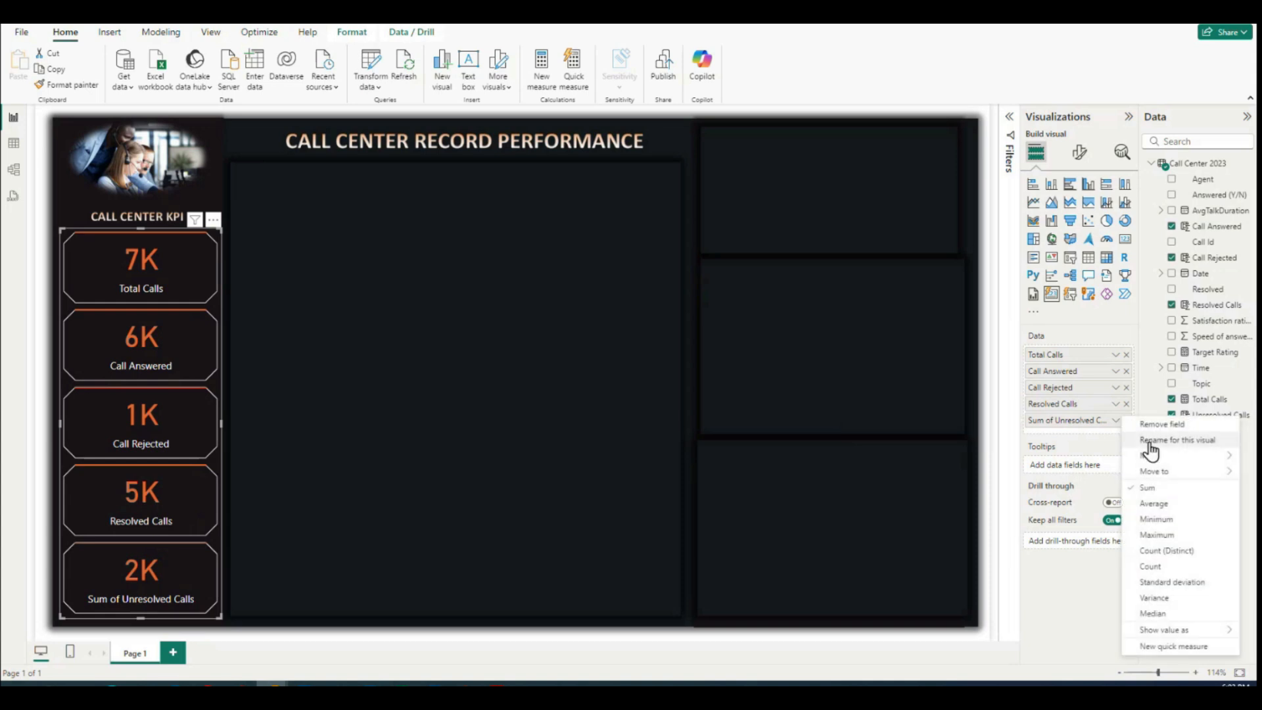
{"action": "left_click", "coordinate": [1149, 441]}
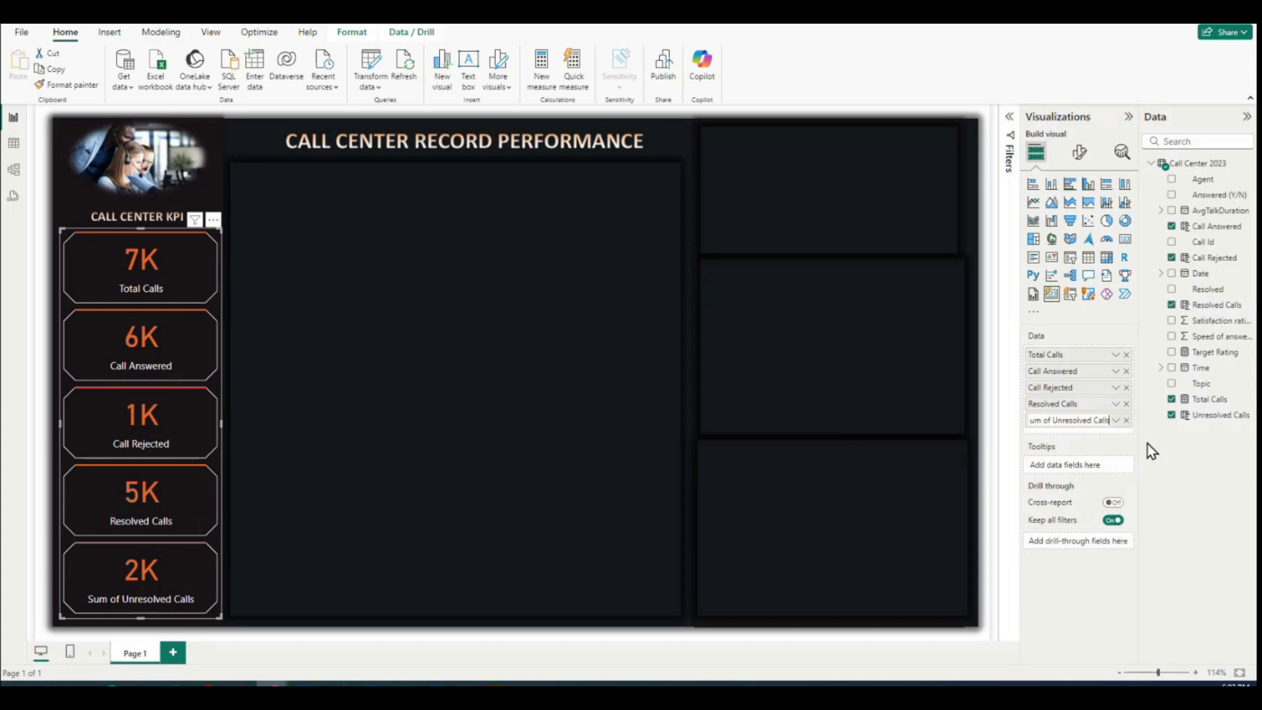
{"action": "left_click_drag", "start_coordinate": [1052, 421], "coordinate": [932, 405]}
{"action": "key", "text": "BackSpace"}
{"action": "key", "text": "Return"}
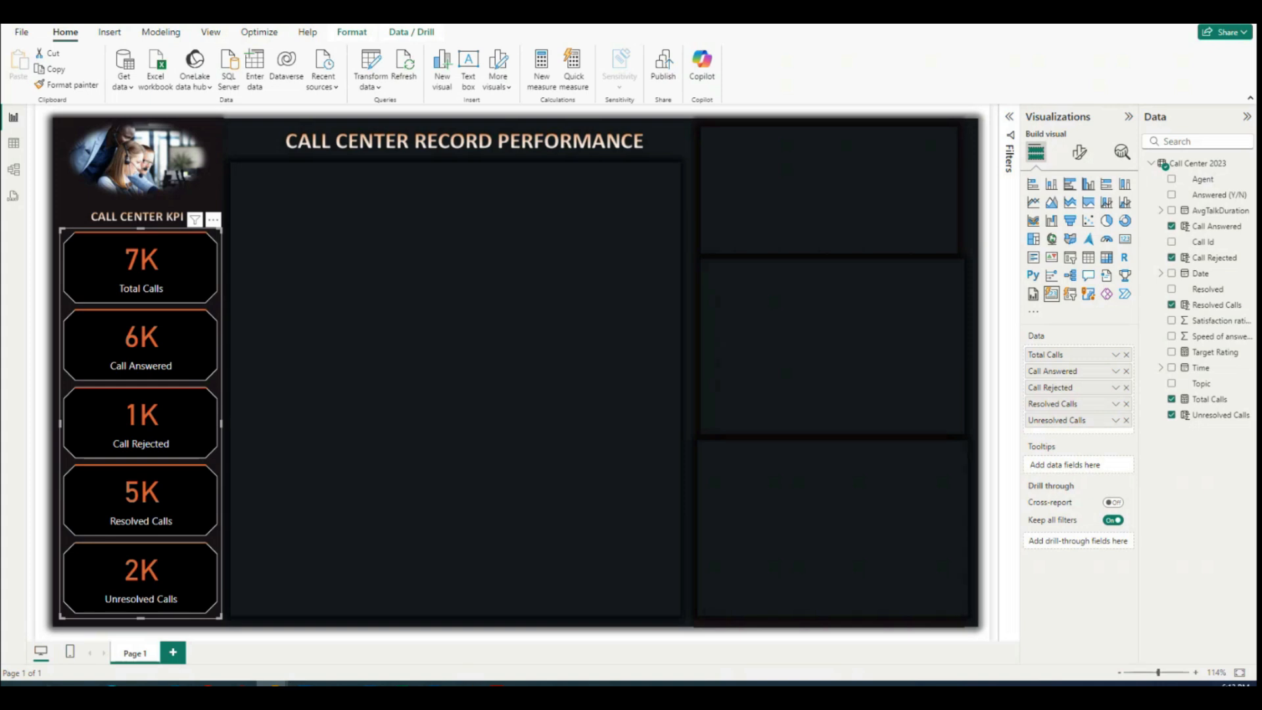
Step: Switch to File Explorer and examine the icon files in the PowerBI Dashboard - Pictures folder, then return to Power BI
{"action": "left_click", "coordinate": [144, 684]}
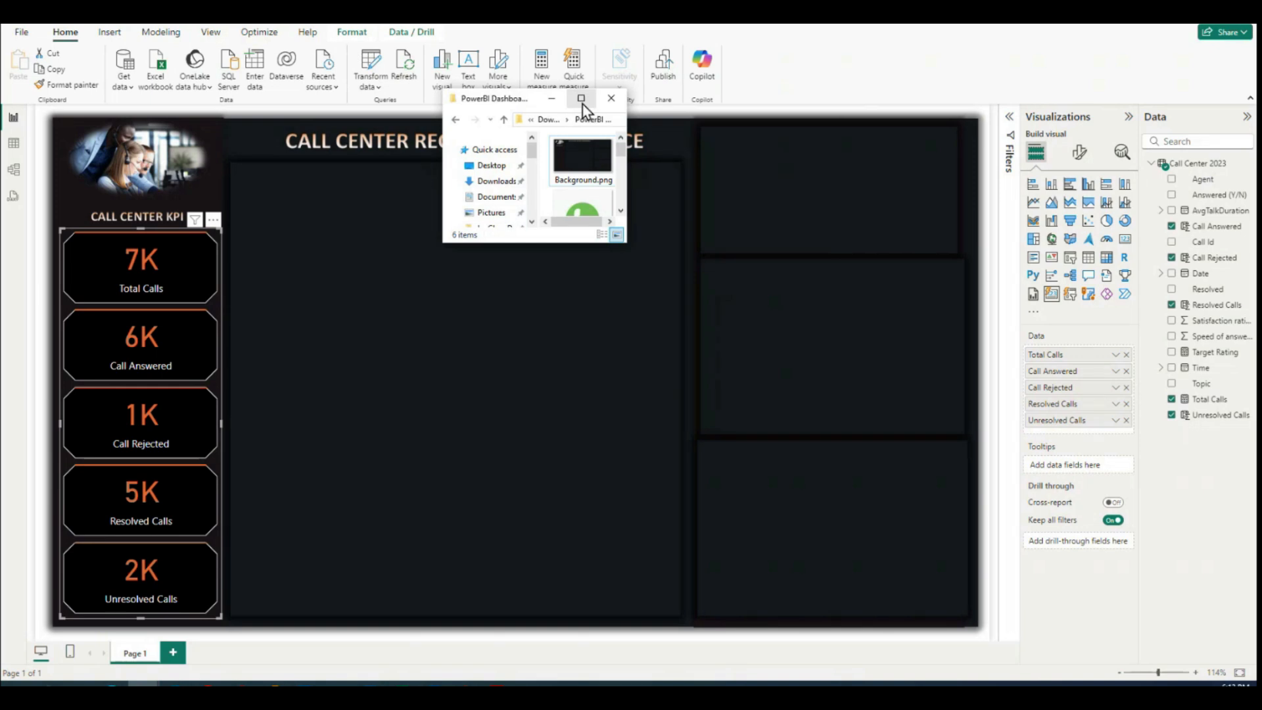
{"action": "left_click_drag", "start_coordinate": [627, 246], "coordinate": [1055, 604]}
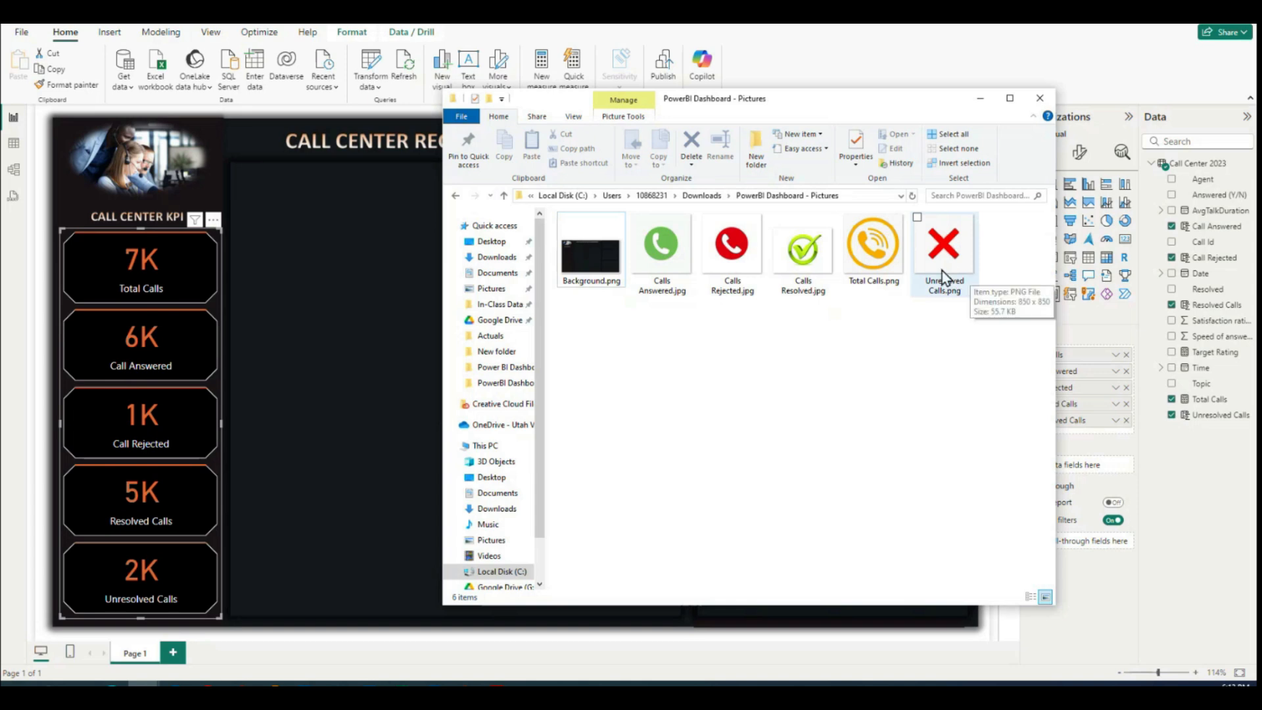
{"action": "left_click", "coordinate": [984, 104]}
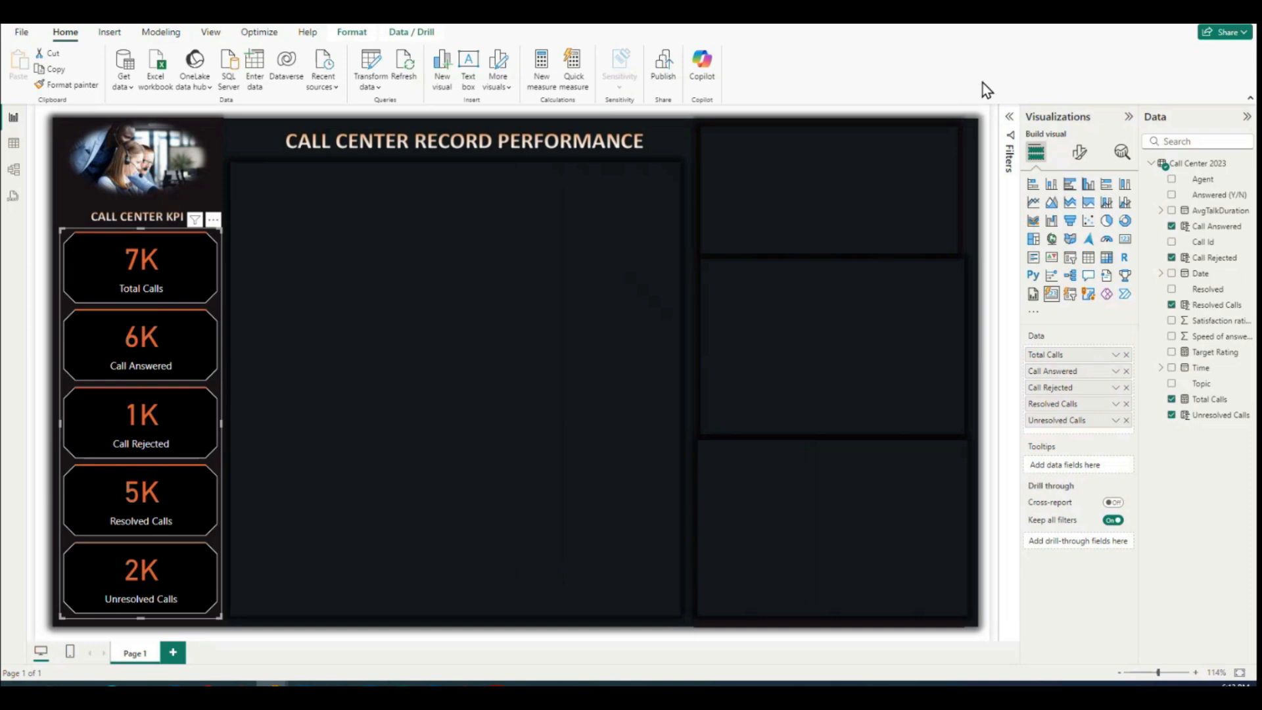
Step: Add an image to the Total Calls card only, using image type Image and the file Total Calls.png
{"action": "left_click", "coordinate": [1080, 154]}
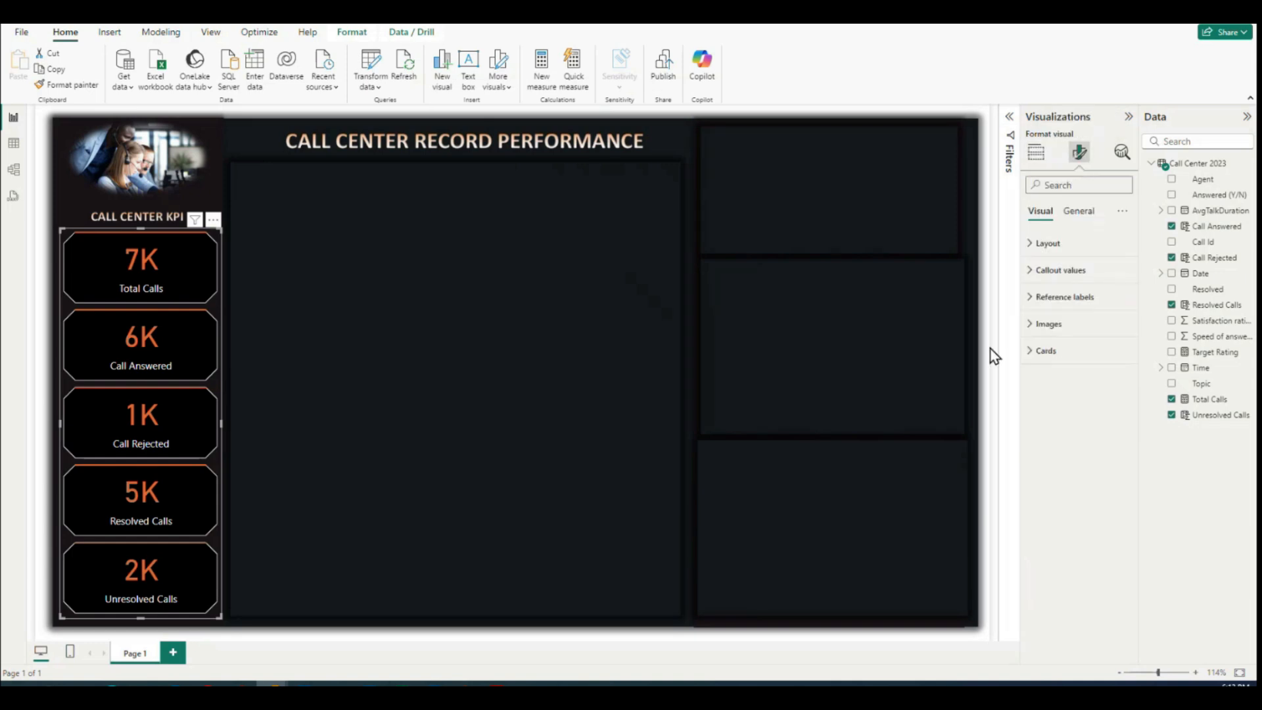
{"action": "left_click", "coordinate": [1032, 325]}
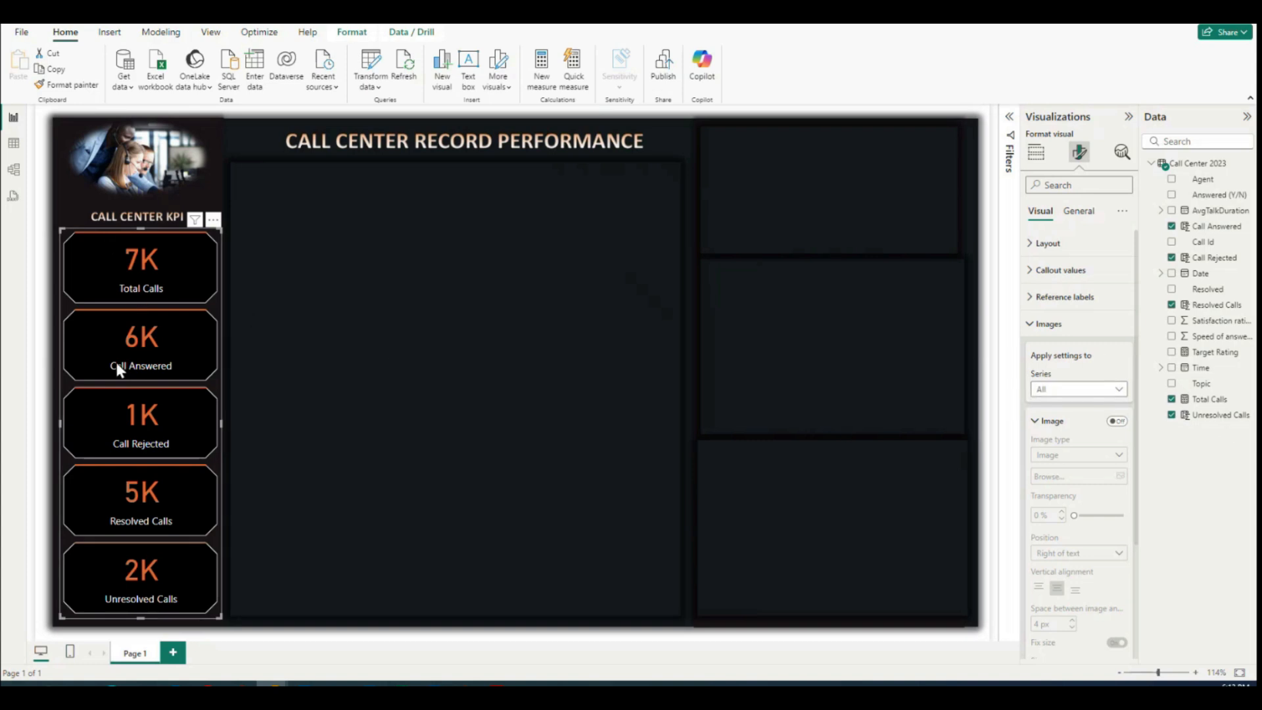
{"action": "left_click", "coordinate": [1120, 390]}
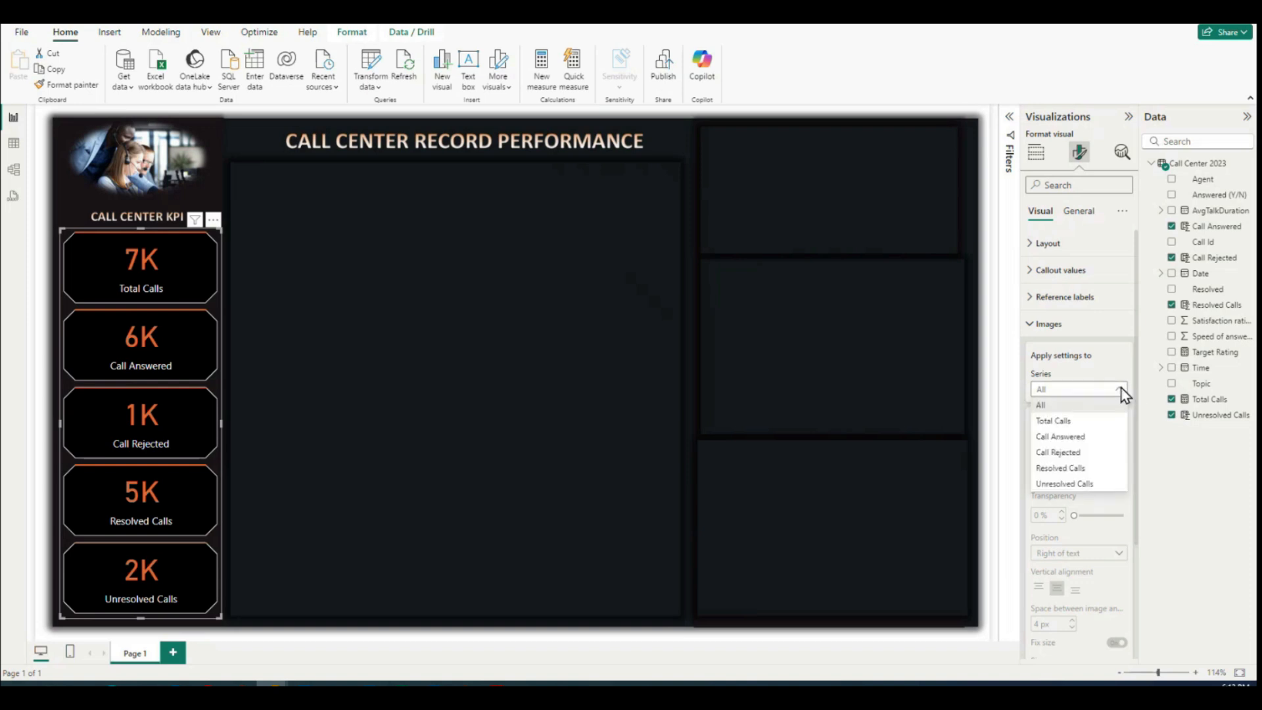
{"action": "left_click", "coordinate": [1068, 421]}
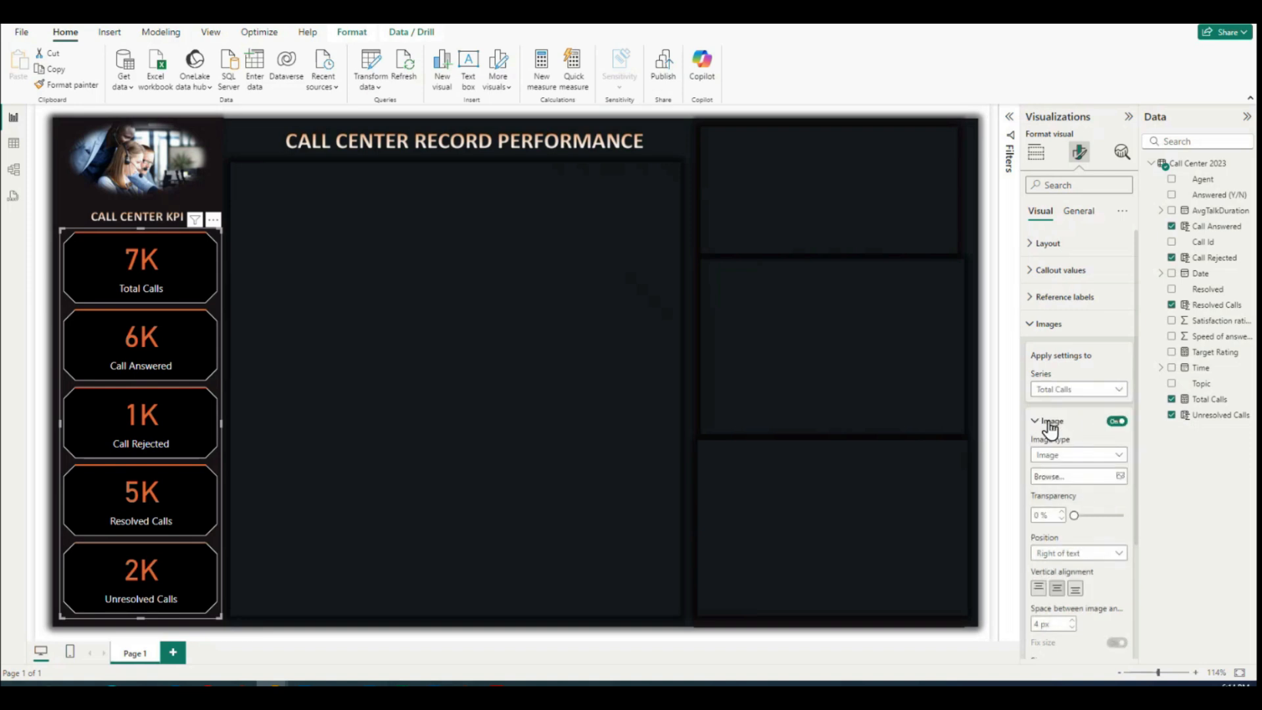
{"action": "left_click", "coordinate": [1070, 458]}
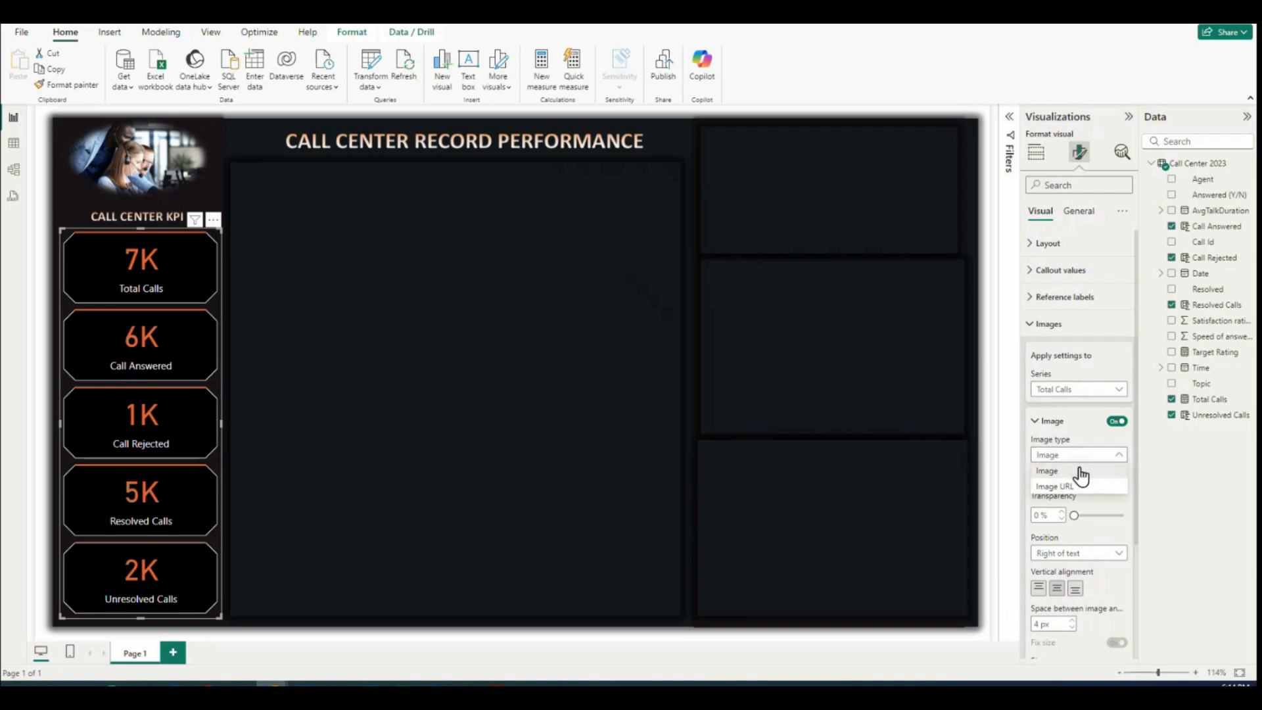
{"action": "left_click", "coordinate": [1052, 471]}
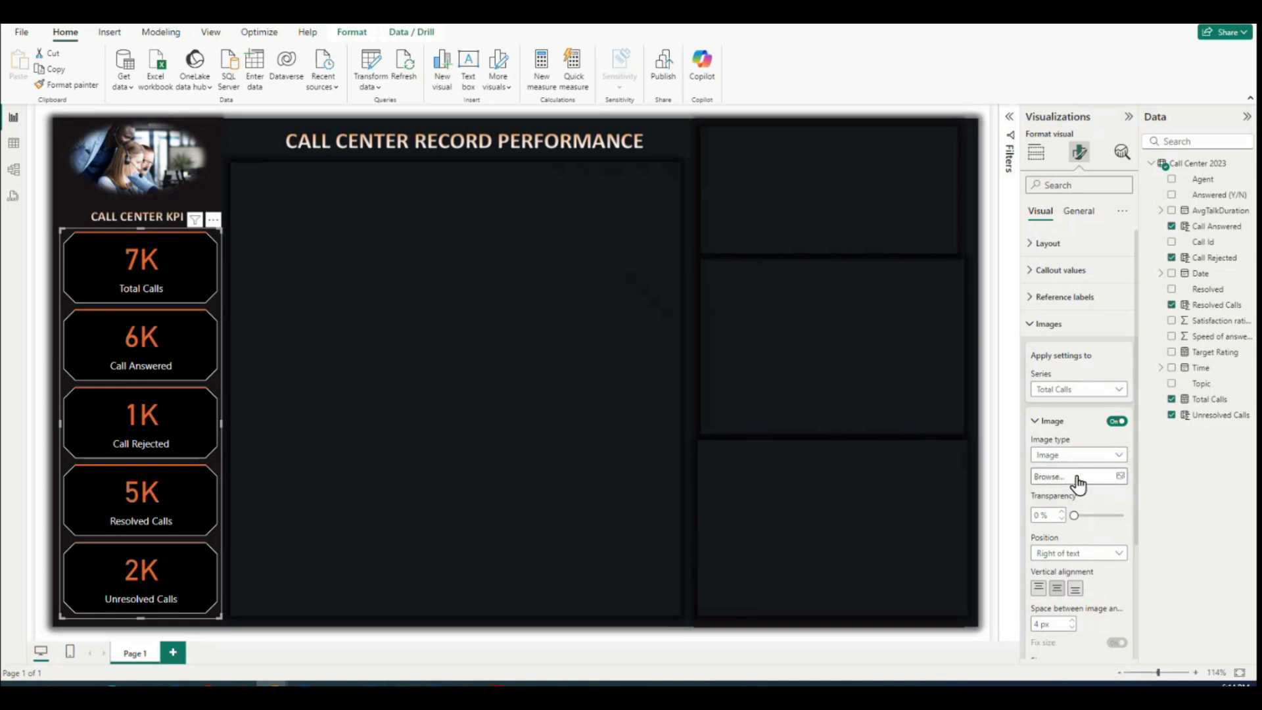
{"action": "left_click", "coordinate": [1120, 478]}
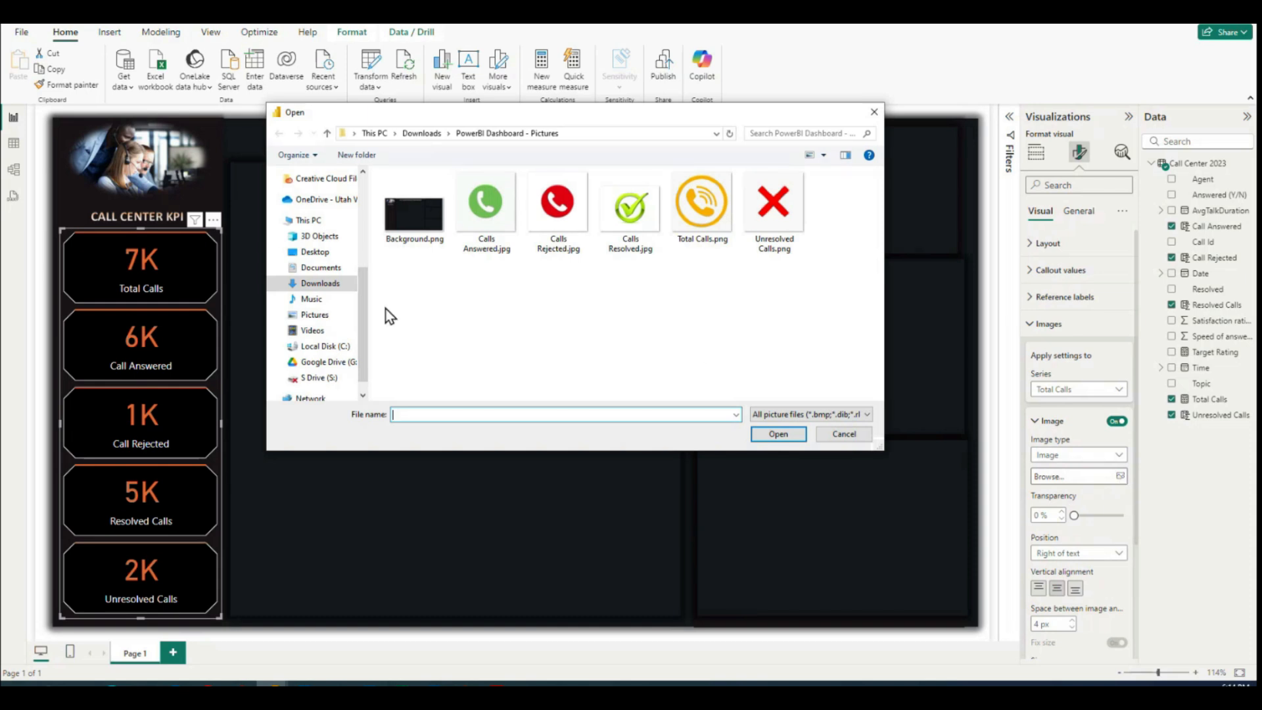
{"action": "left_click", "coordinate": [701, 204]}
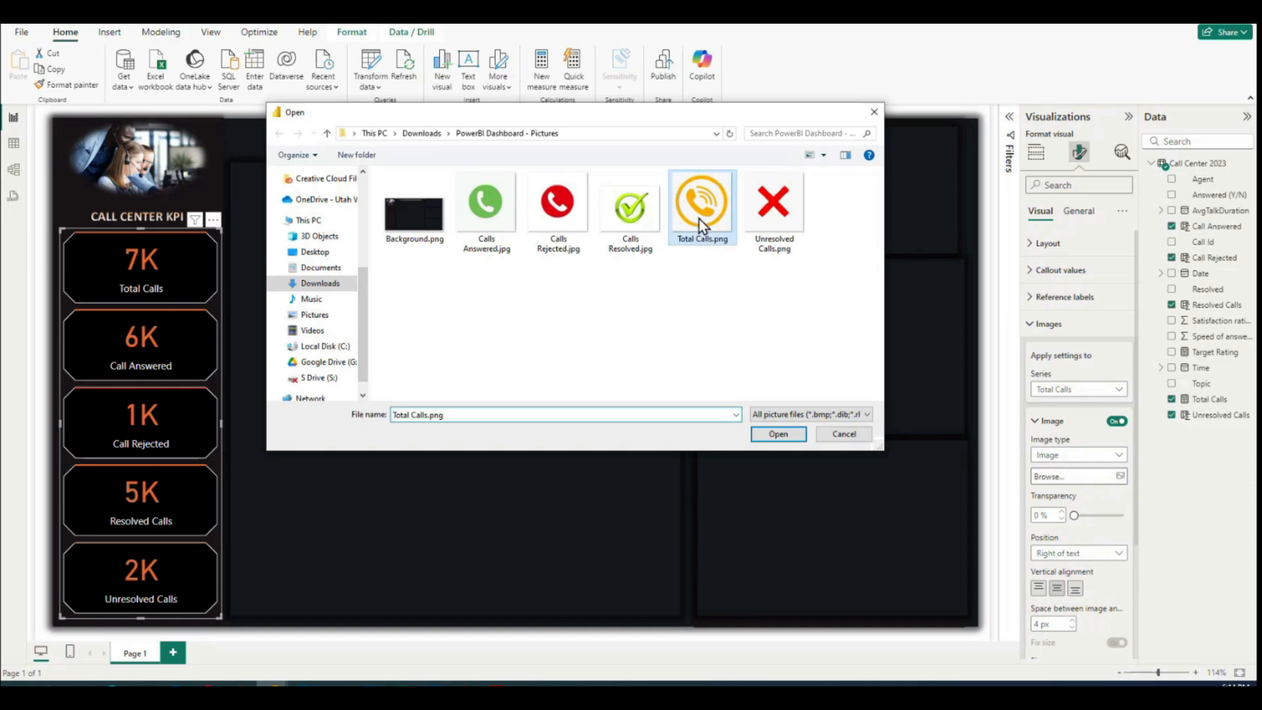
{"action": "left_click", "coordinate": [778, 434]}
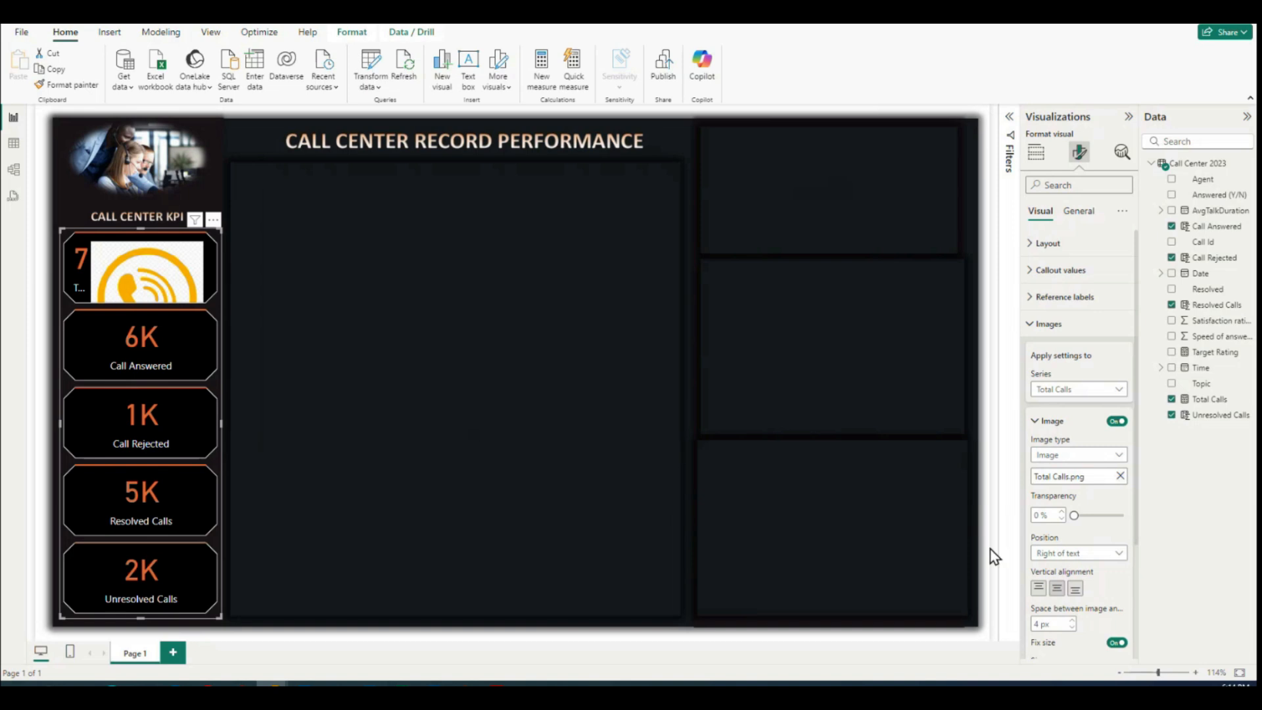
Step: Set the position of the Total Calls card's image to Left of text
{"action": "scroll", "coordinate": [1056, 517], "scroll_direction": "down", "scroll_amount": 1}
{"action": "scroll", "coordinate": [1056, 517], "scroll_direction": "down", "scroll_amount": 1}
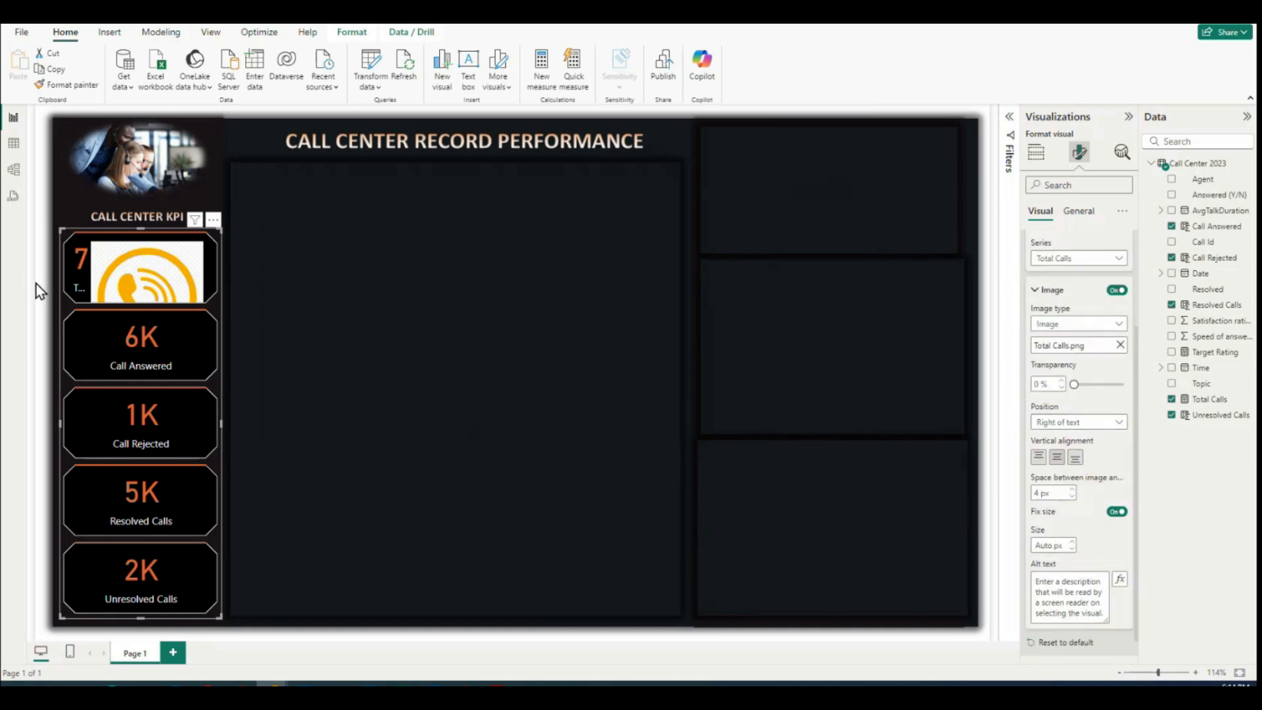
{"action": "left_click", "coordinate": [1119, 425]}
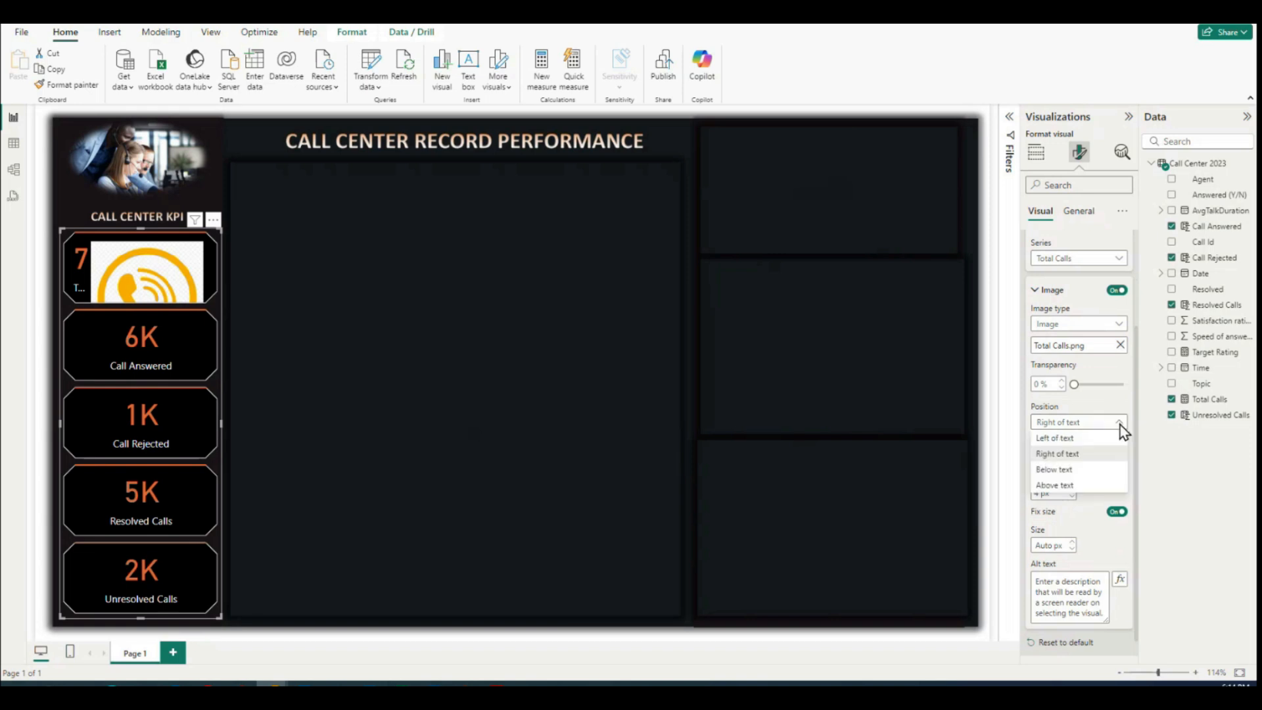
{"action": "left_click", "coordinate": [1072, 437]}
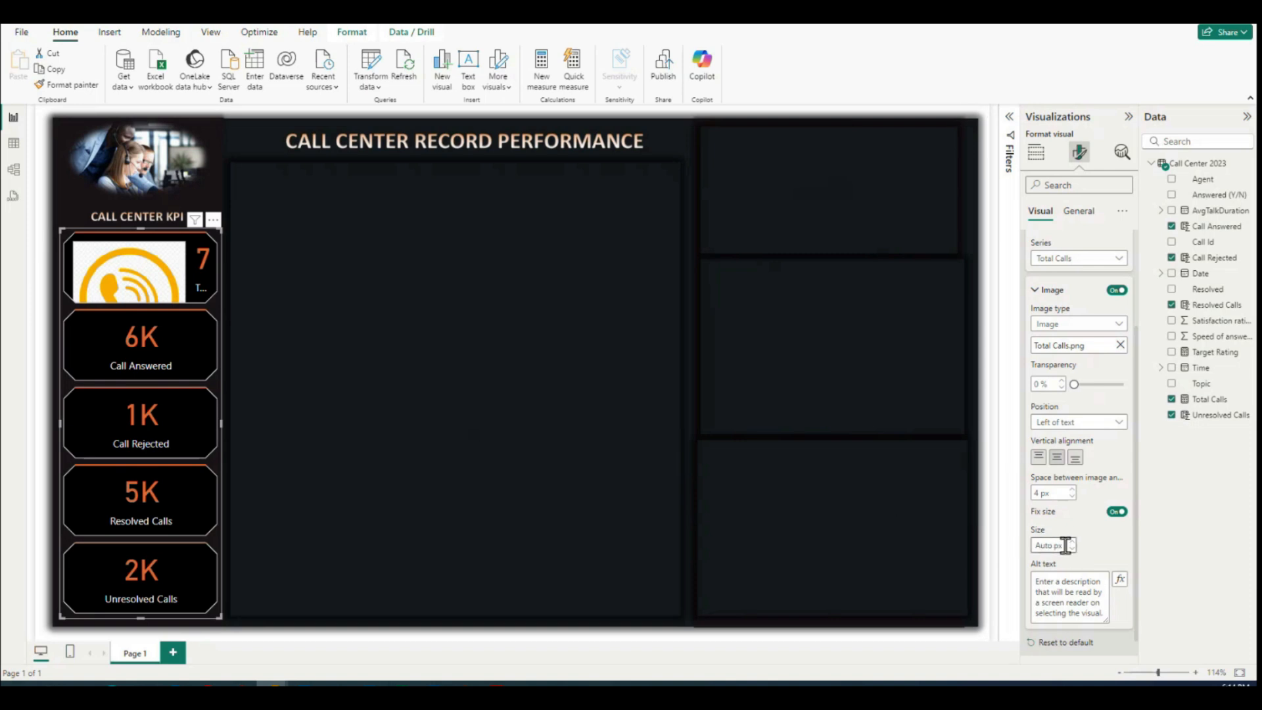
Step: Set the size of the Total Calls card's image to 40 px
{"action": "type", "text": "50"}
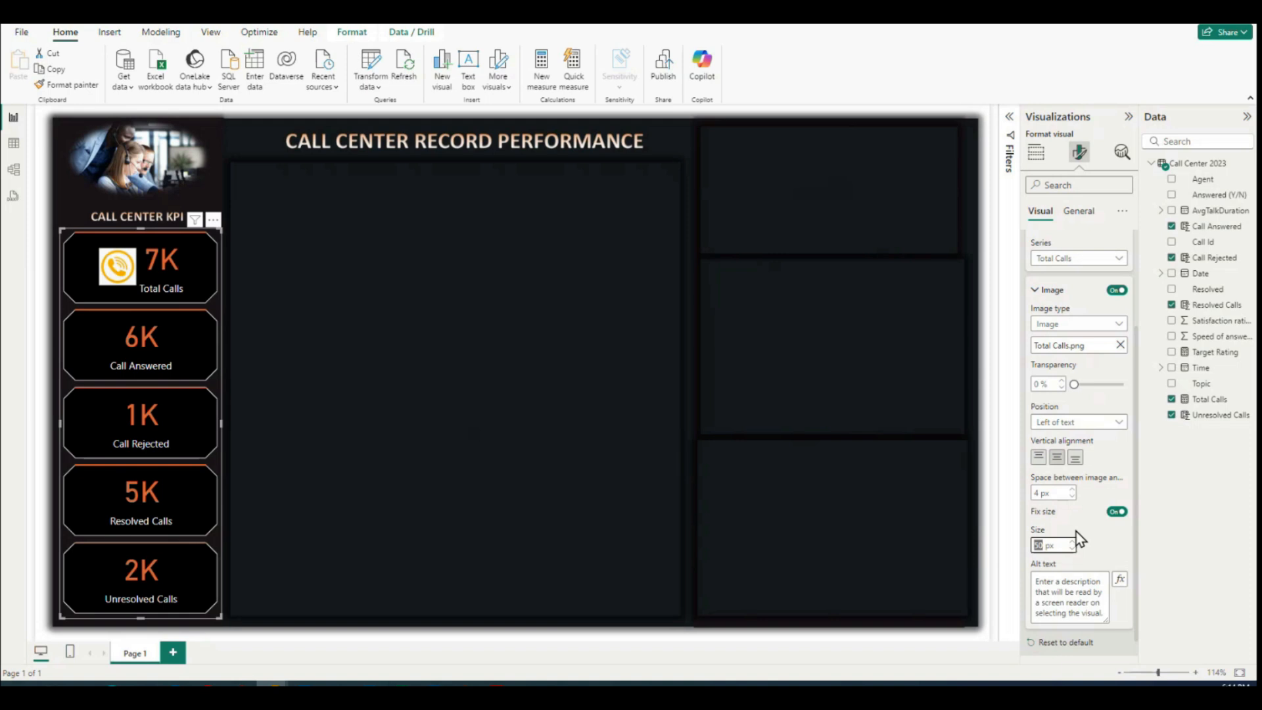
{"action": "key", "text": "Return"}
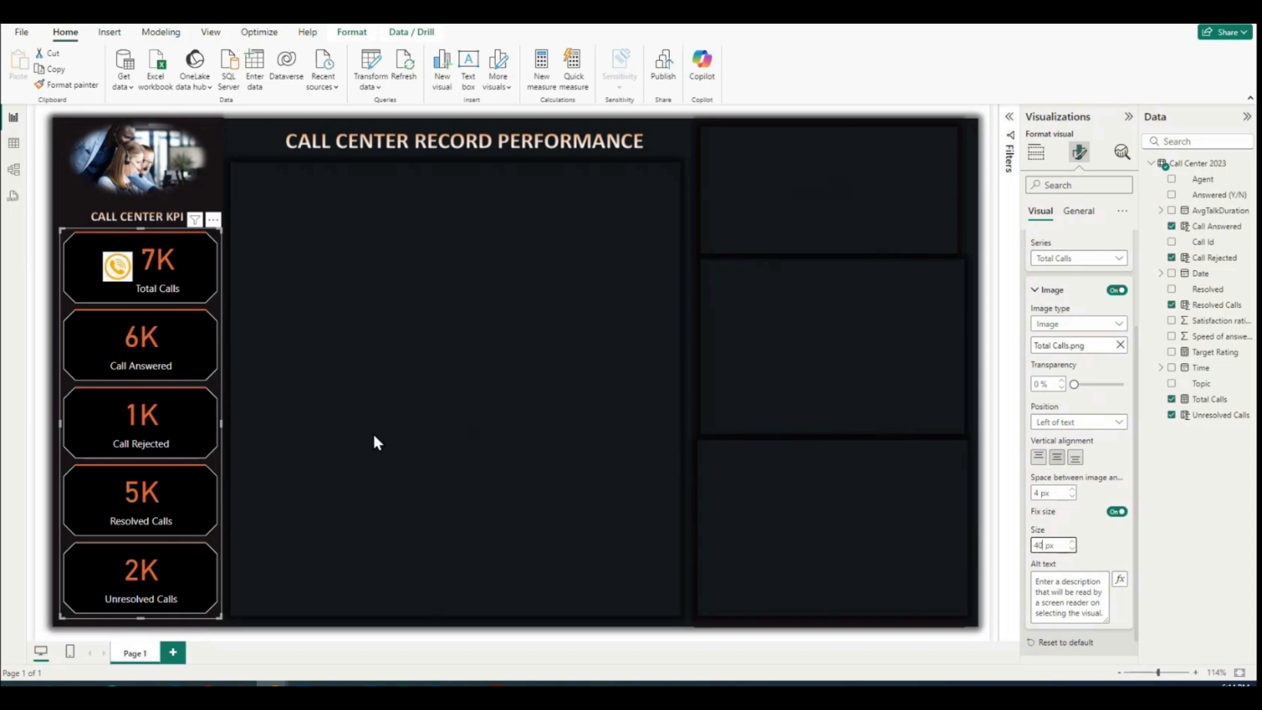
Step: Turn on an image for the Call Answered card only, using the file Calls Answered.jpg
{"action": "scroll", "coordinate": [1073, 341], "scroll_direction": "up", "scroll_amount": 1}
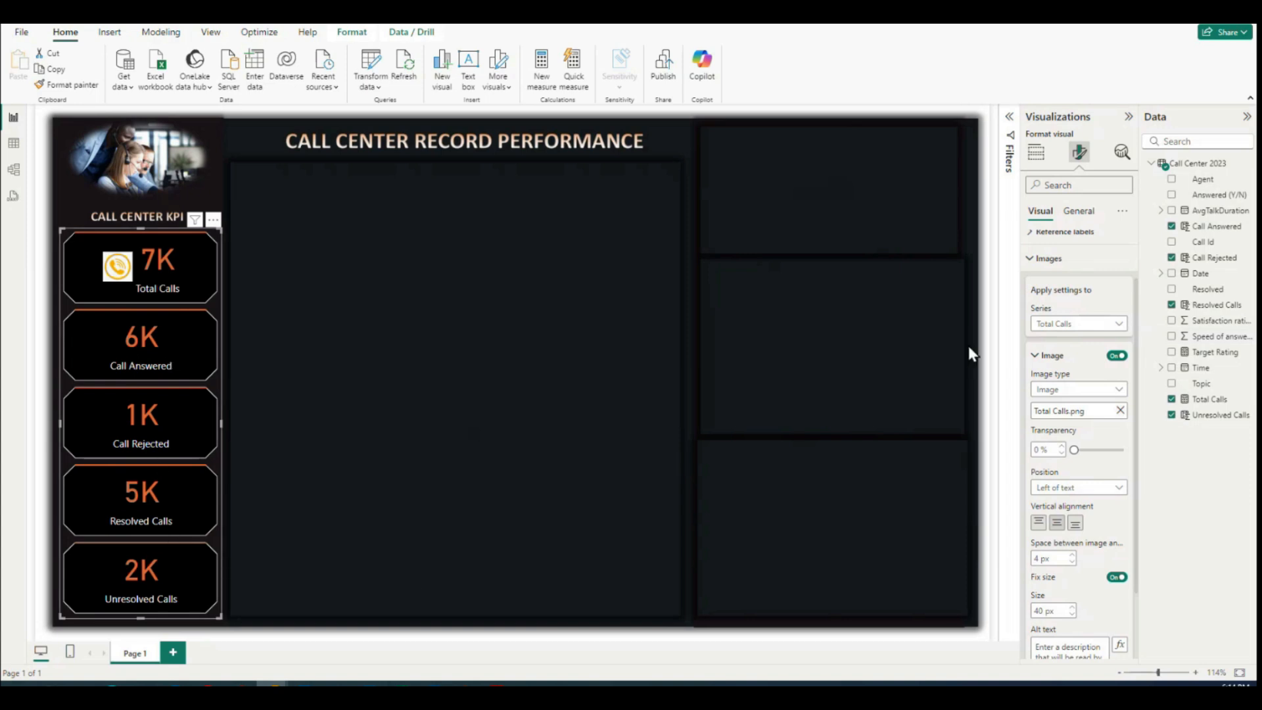
{"action": "left_click", "coordinate": [1119, 330]}
{"action": "left_click", "coordinate": [1082, 372]}
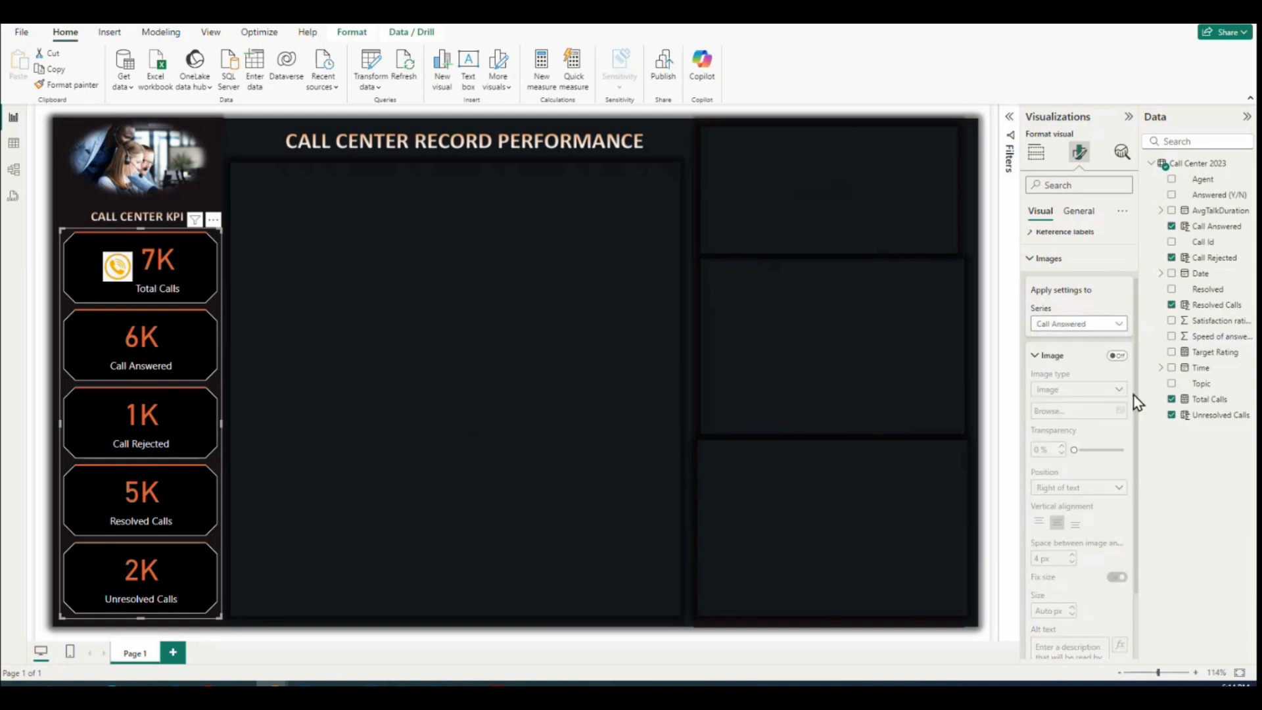
{"action": "left_click", "coordinate": [1118, 356]}
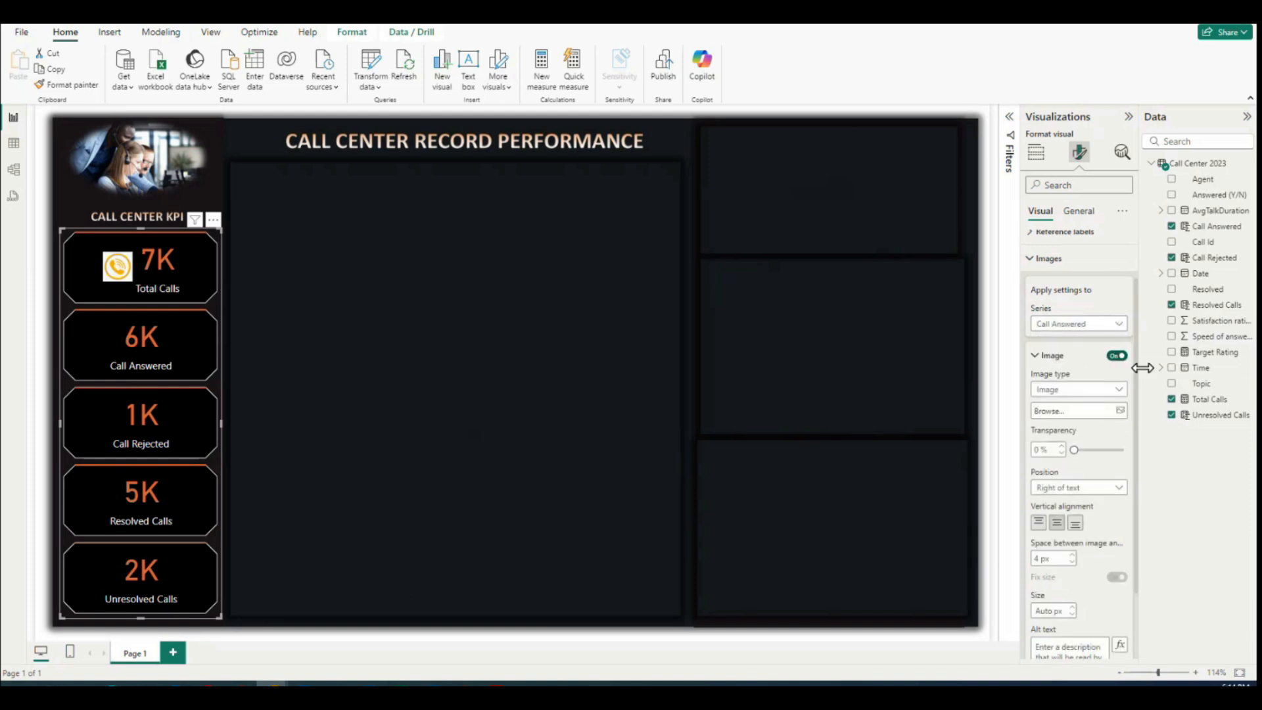
{"action": "left_click", "coordinate": [1121, 410]}
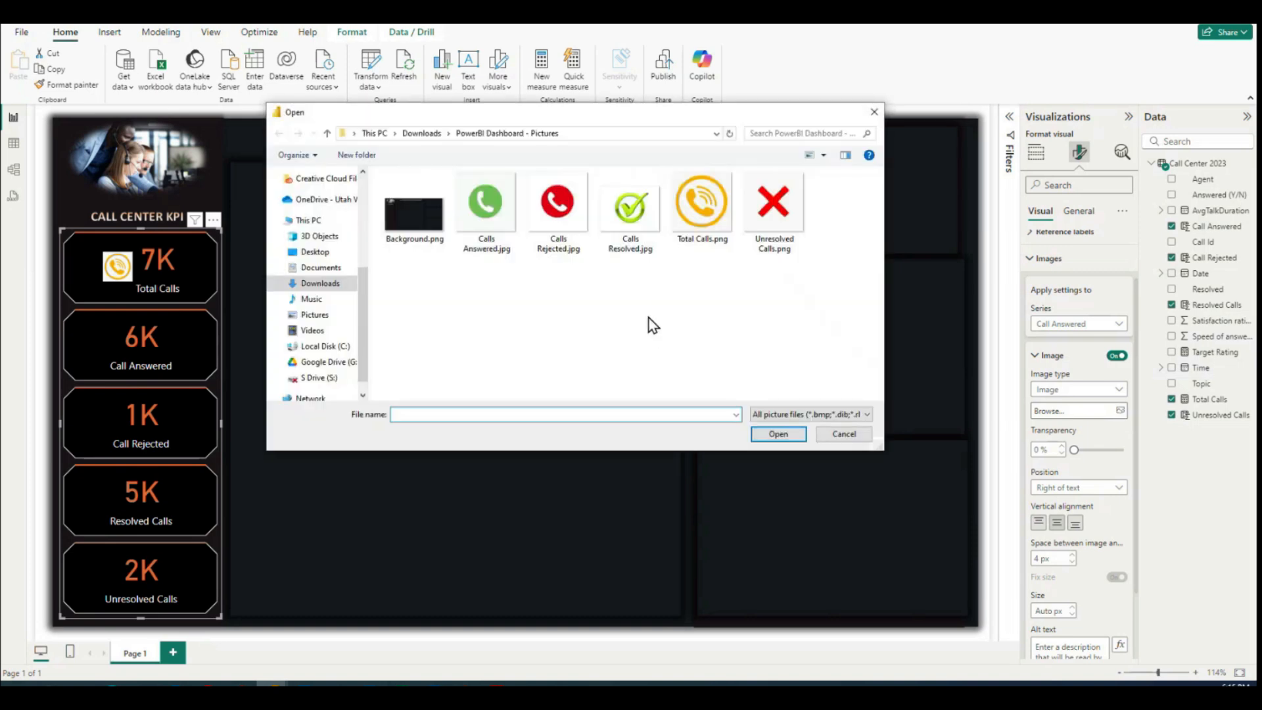
{"action": "left_click", "coordinate": [485, 217]}
{"action": "left_click", "coordinate": [768, 431]}
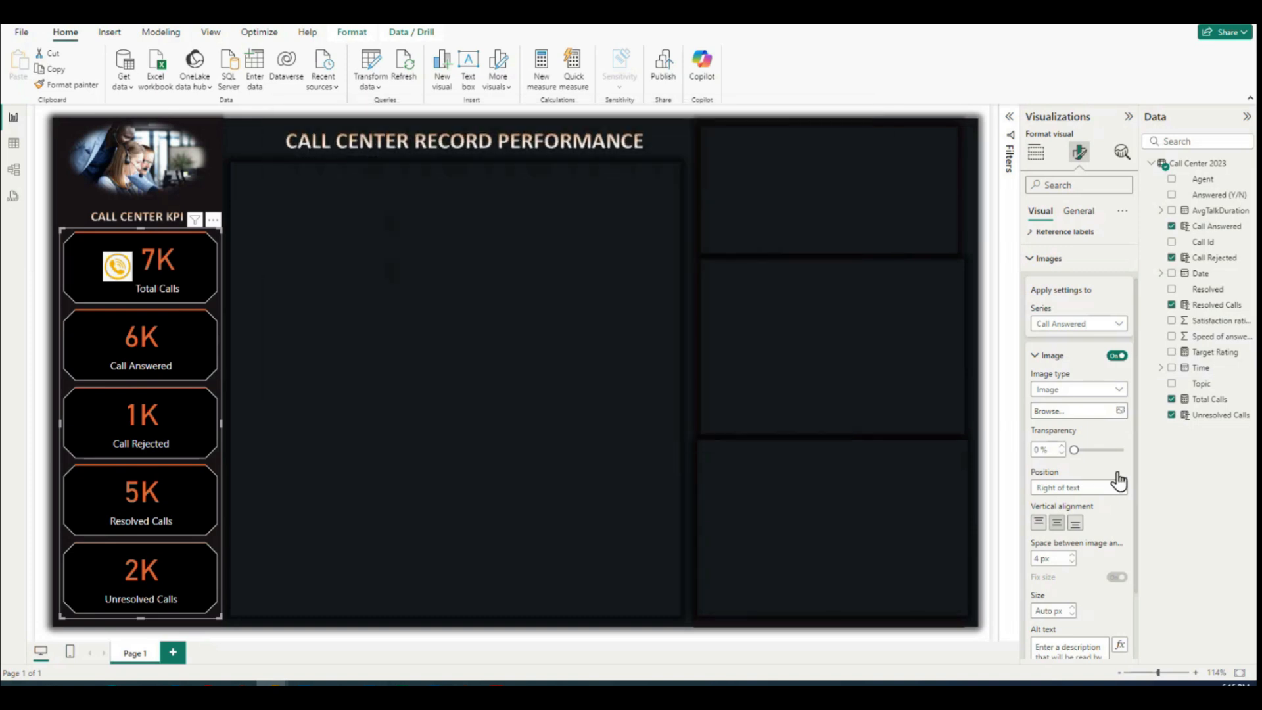
Step: Set the Call Answered card's image position to Left of text and its size to 40 px
{"action": "left_click", "coordinate": [1117, 489]}
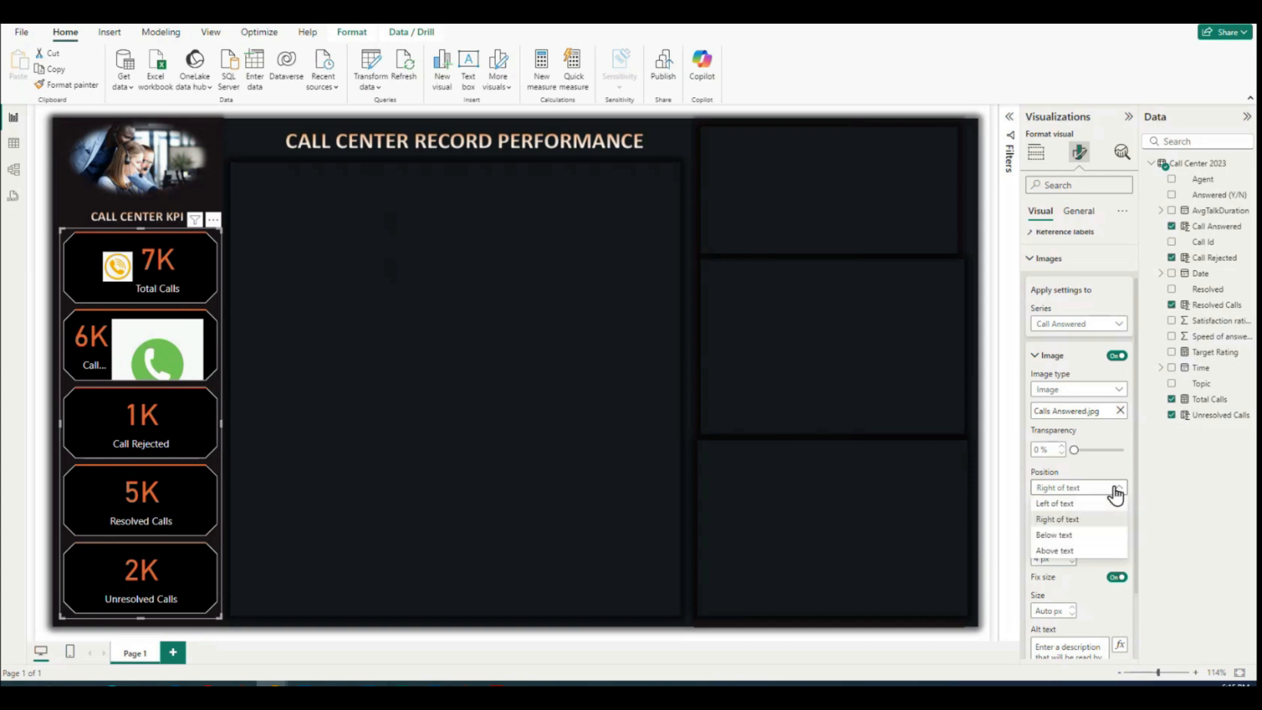
{"action": "left_click", "coordinate": [1071, 508]}
{"action": "left_click", "coordinate": [1058, 611]}
{"action": "type", "text": "40"}
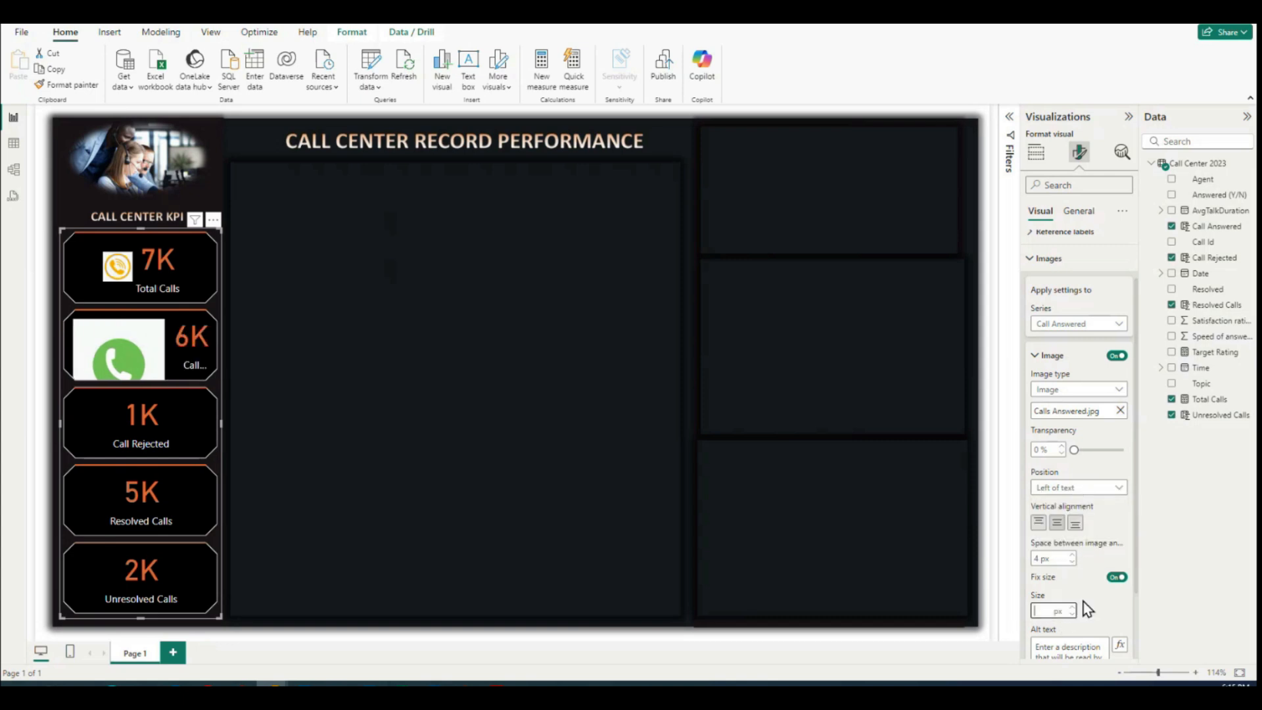
{"action": "key", "text": "Return"}
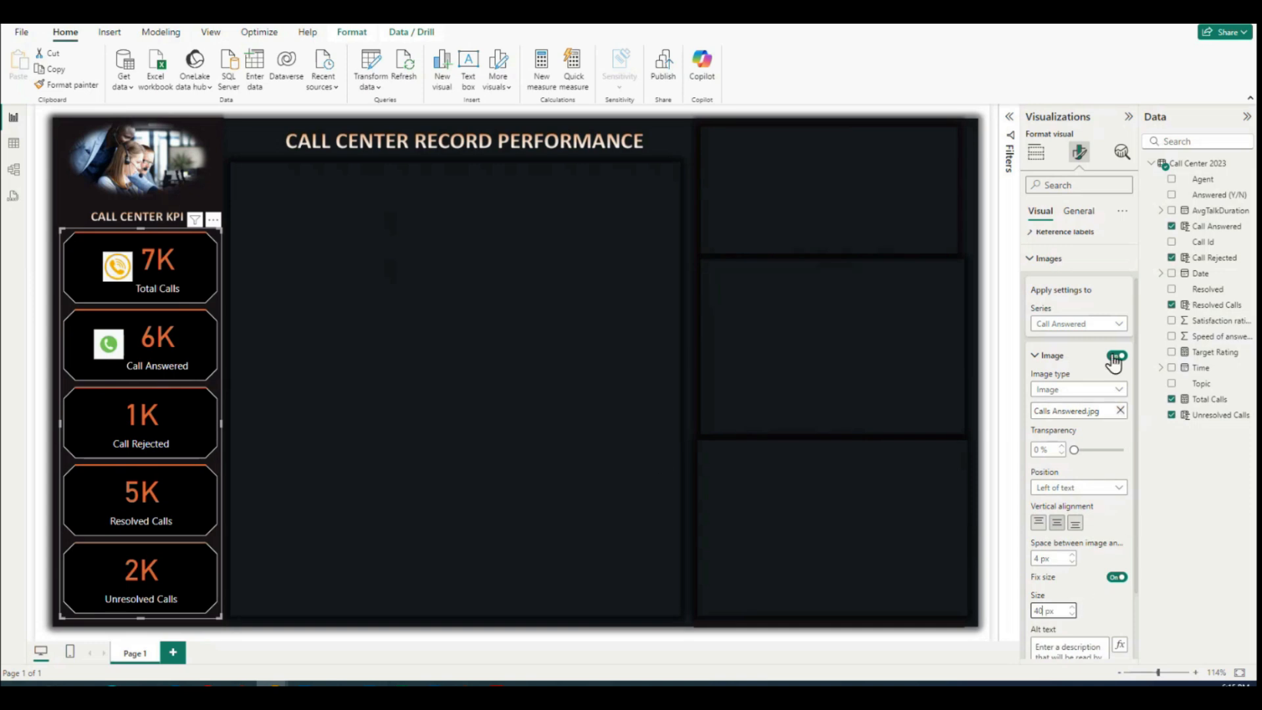
Step: Turn on an image for the Call Rejected card only, using the file Calls Rejected.jpg
{"action": "left_click", "coordinate": [1085, 324]}
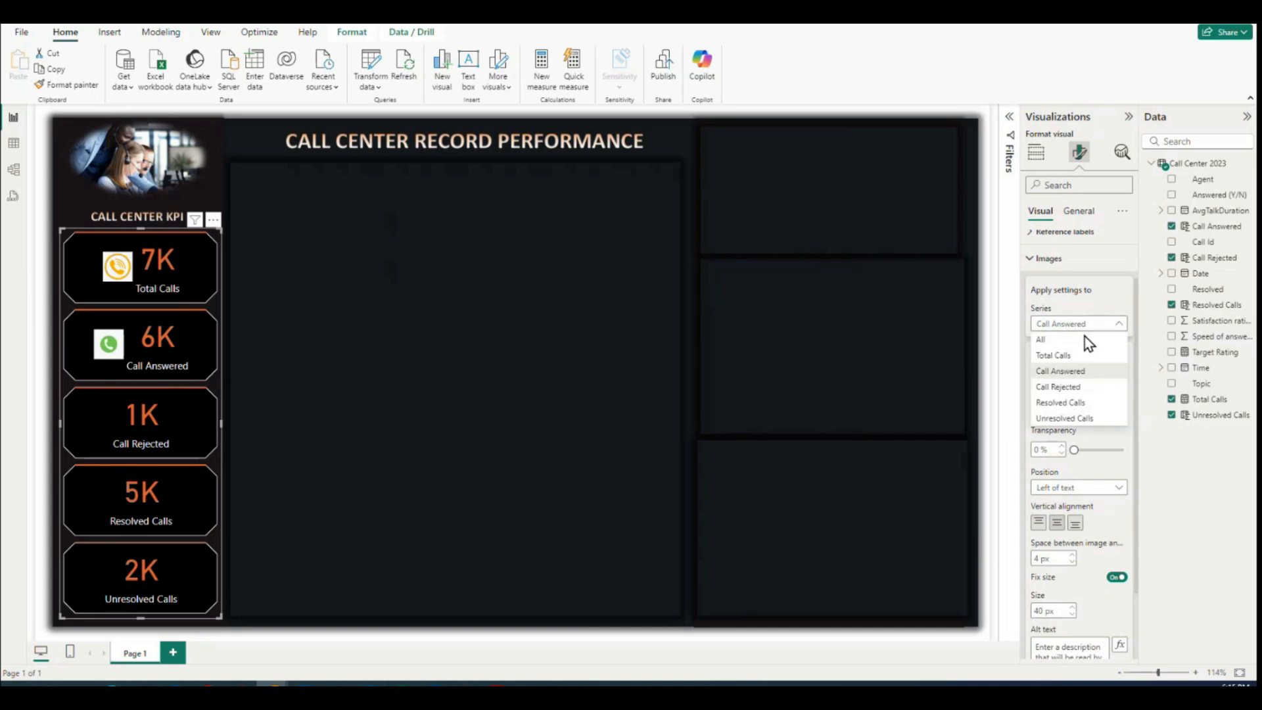
{"action": "left_click", "coordinate": [1073, 388]}
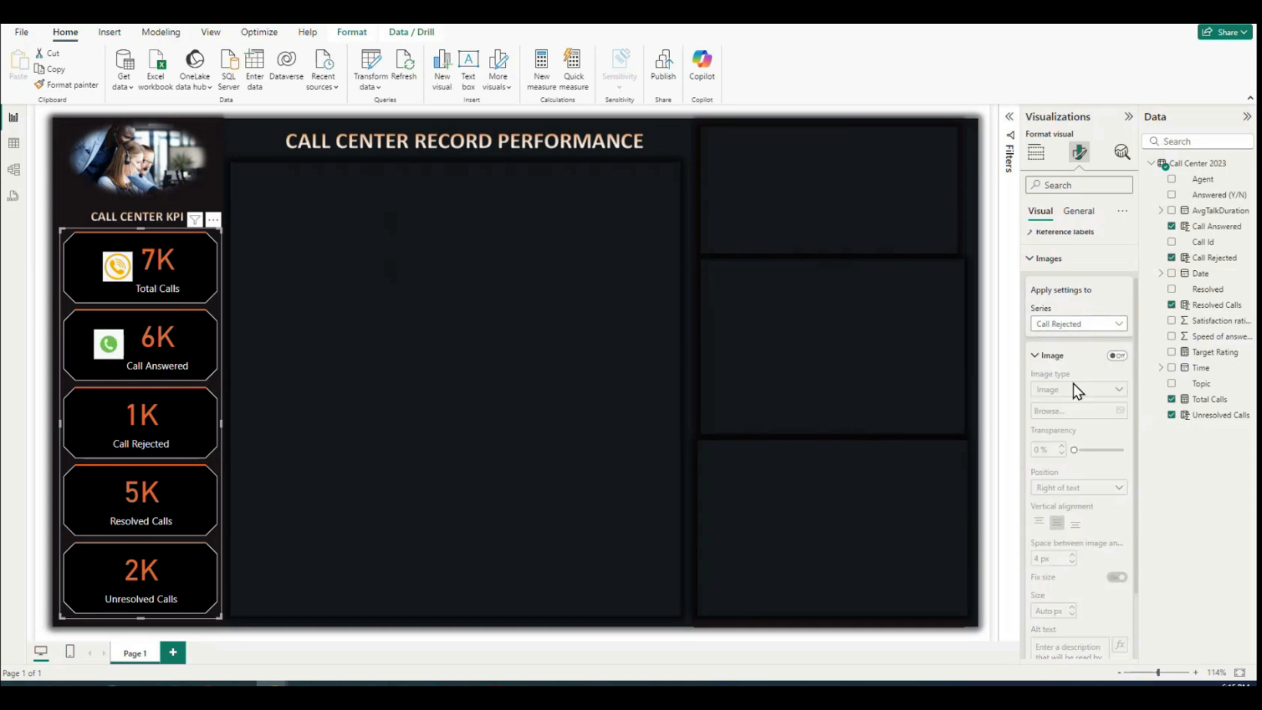
{"action": "left_click", "coordinate": [1117, 357]}
{"action": "left_click", "coordinate": [1101, 412]}
{"action": "left_click", "coordinate": [558, 205]}
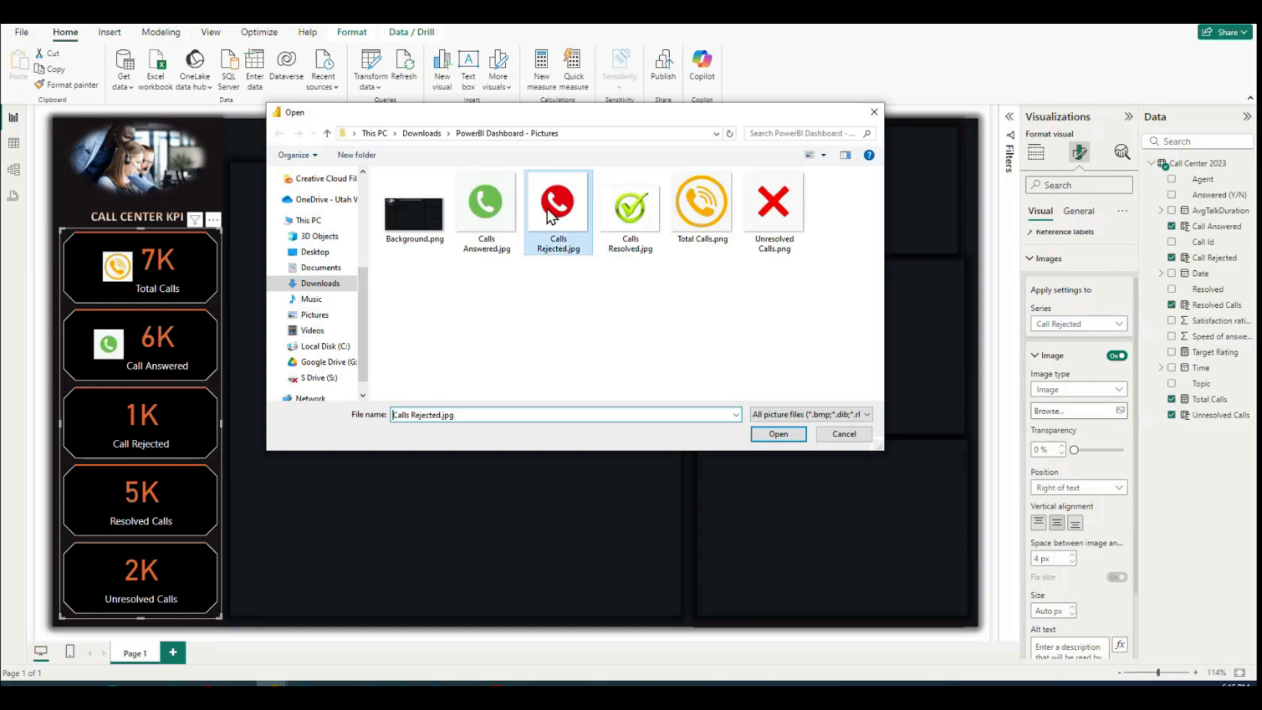
{"action": "left_click", "coordinate": [763, 433]}
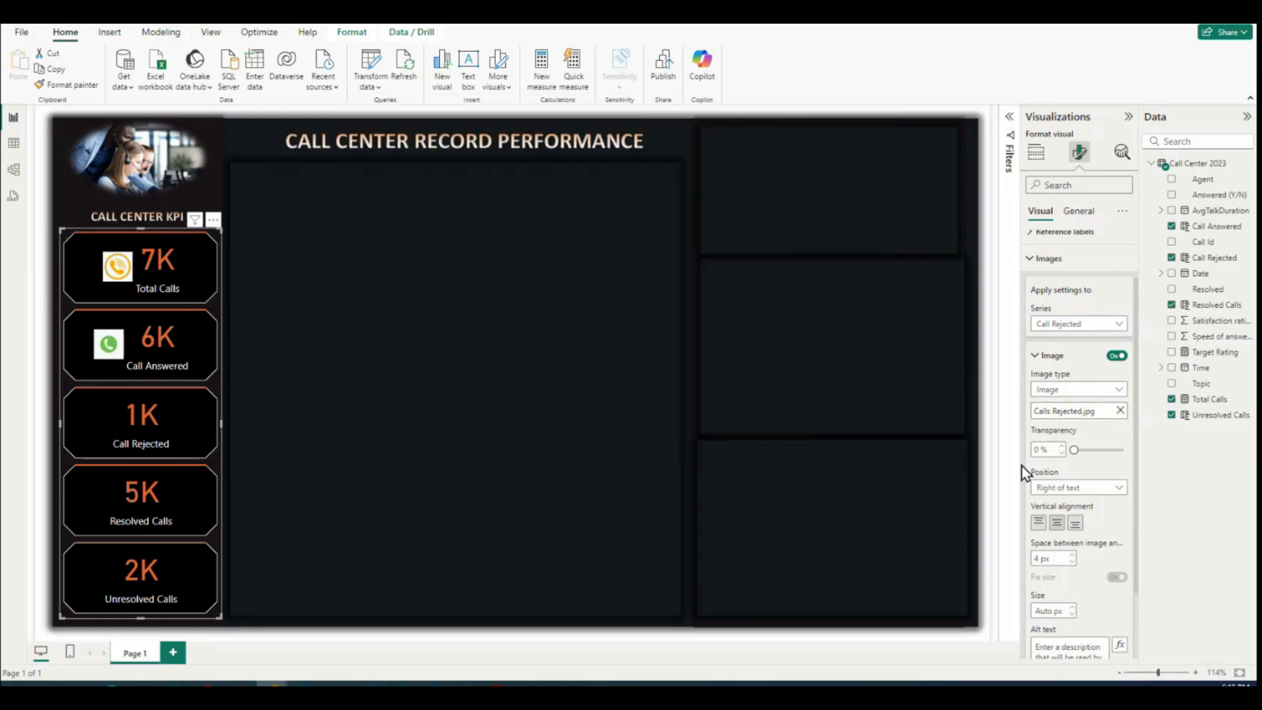
Step: Set the Call Rejected card's image position to Left of text and its size to 40 px
{"action": "left_click", "coordinate": [1094, 489]}
{"action": "left_click", "coordinate": [1067, 504]}
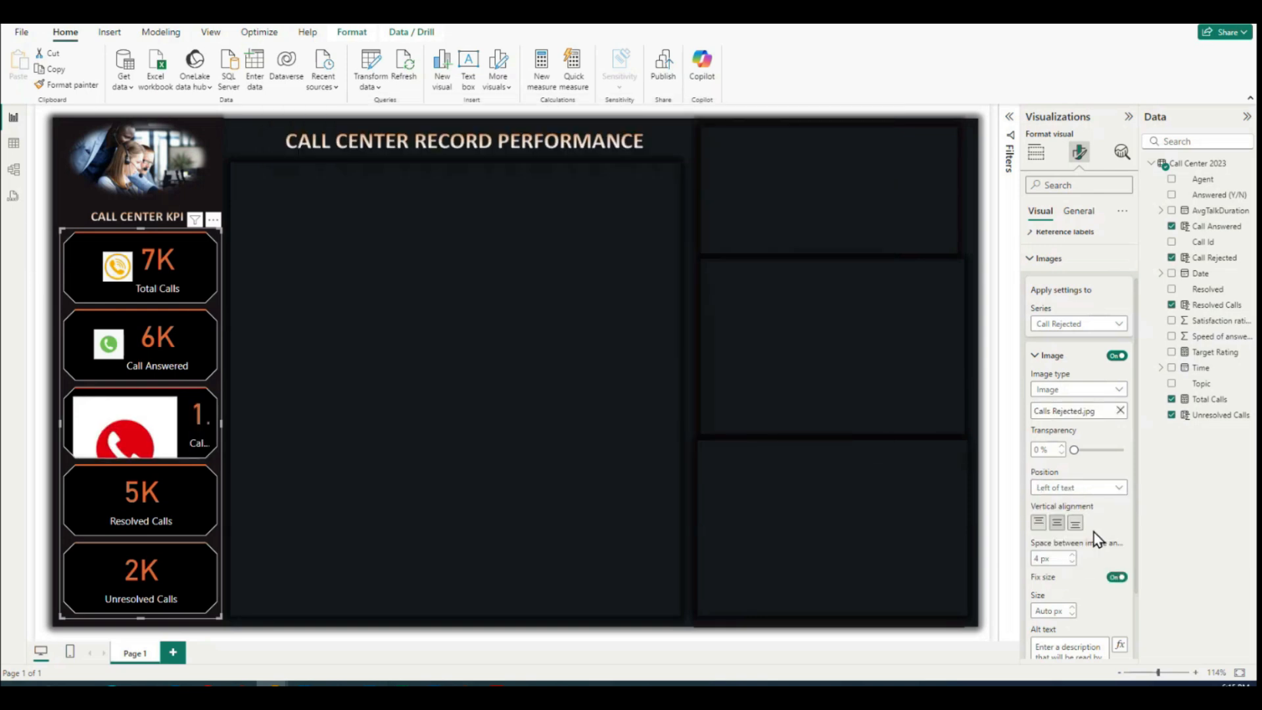
{"action": "left_click", "coordinate": [1059, 610]}
{"action": "type", "text": "40"}
{"action": "scroll", "coordinate": [1099, 589], "scroll_direction": "down", "scroll_amount": 2}
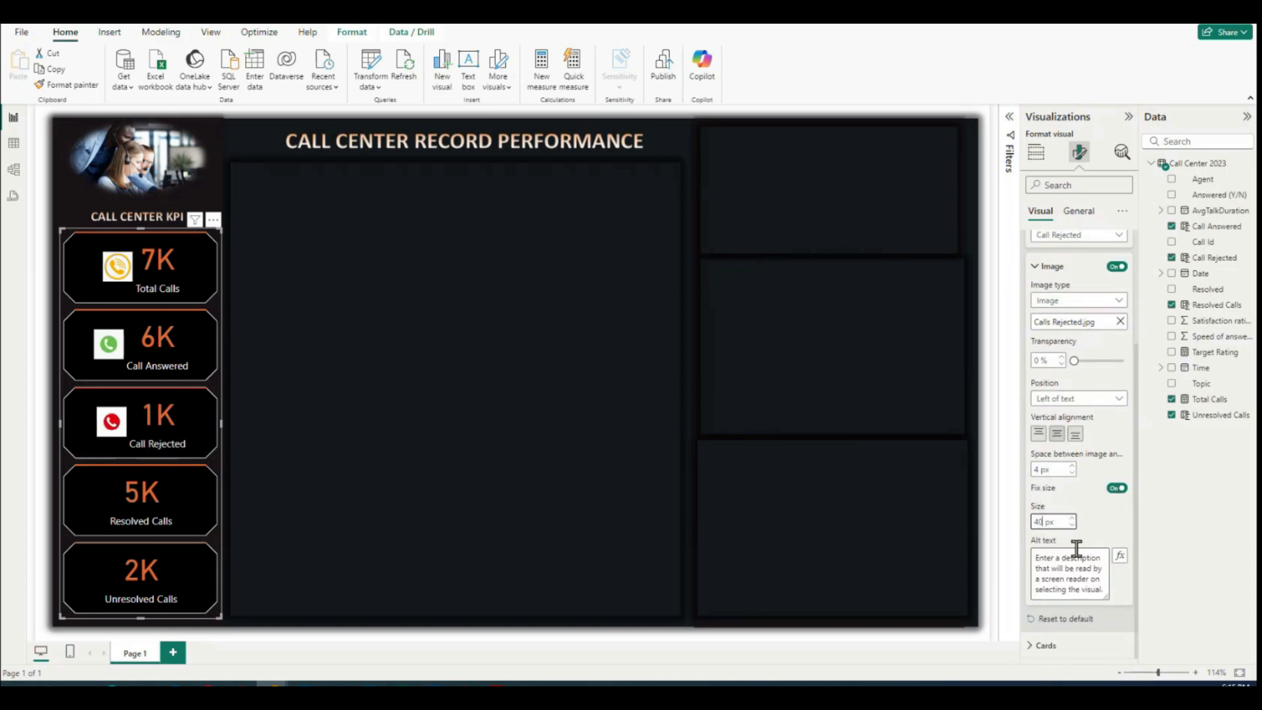
Step: Turn on an image for the Resolved Calls card only, using the file Calls Resolved.jpg
{"action": "scroll", "coordinate": [1093, 318], "scroll_direction": "up", "scroll_amount": 3}
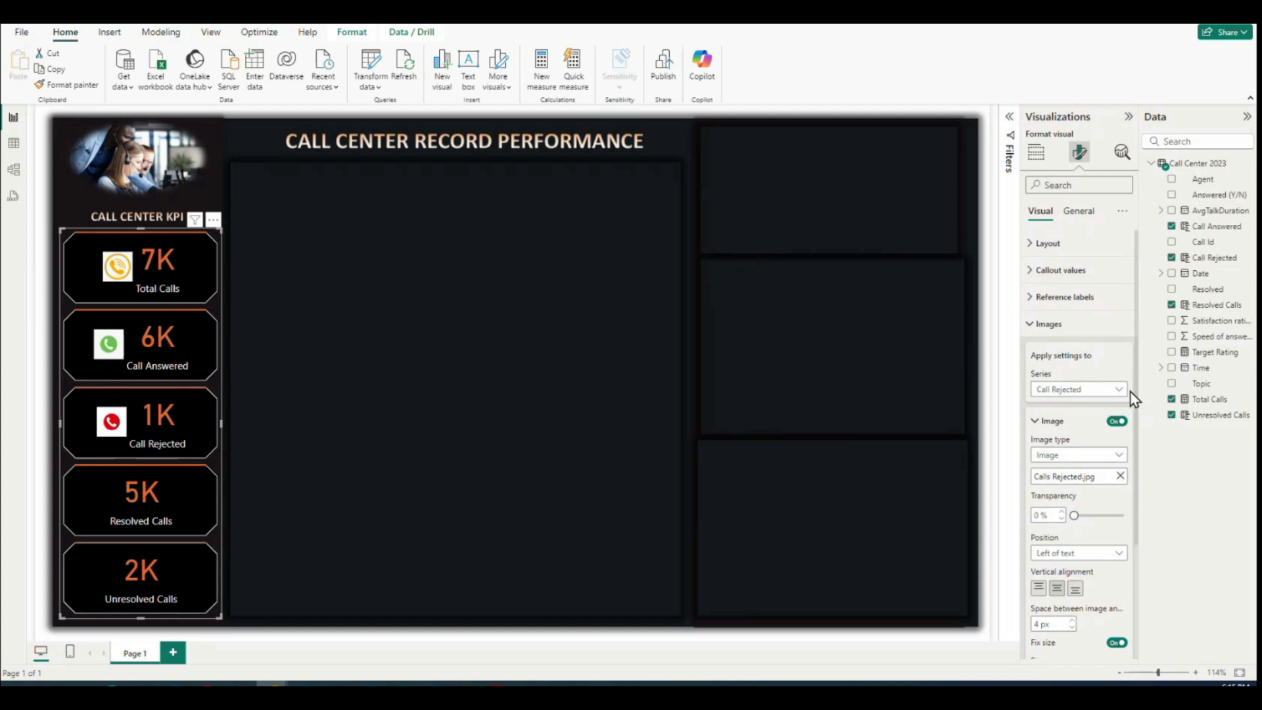
{"action": "left_click", "coordinate": [1118, 395]}
{"action": "left_click", "coordinate": [1072, 468]}
{"action": "left_click", "coordinate": [1116, 423]}
{"action": "left_click", "coordinate": [1110, 476]}
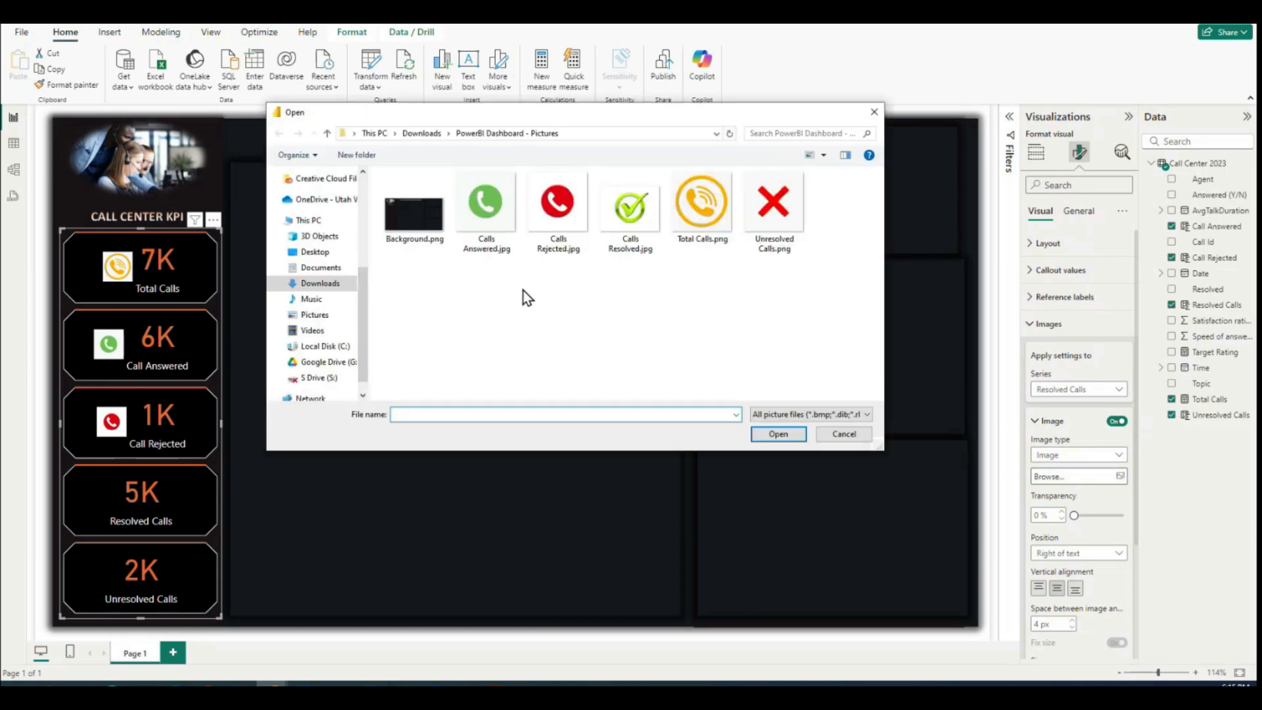
{"action": "left_click", "coordinate": [647, 224]}
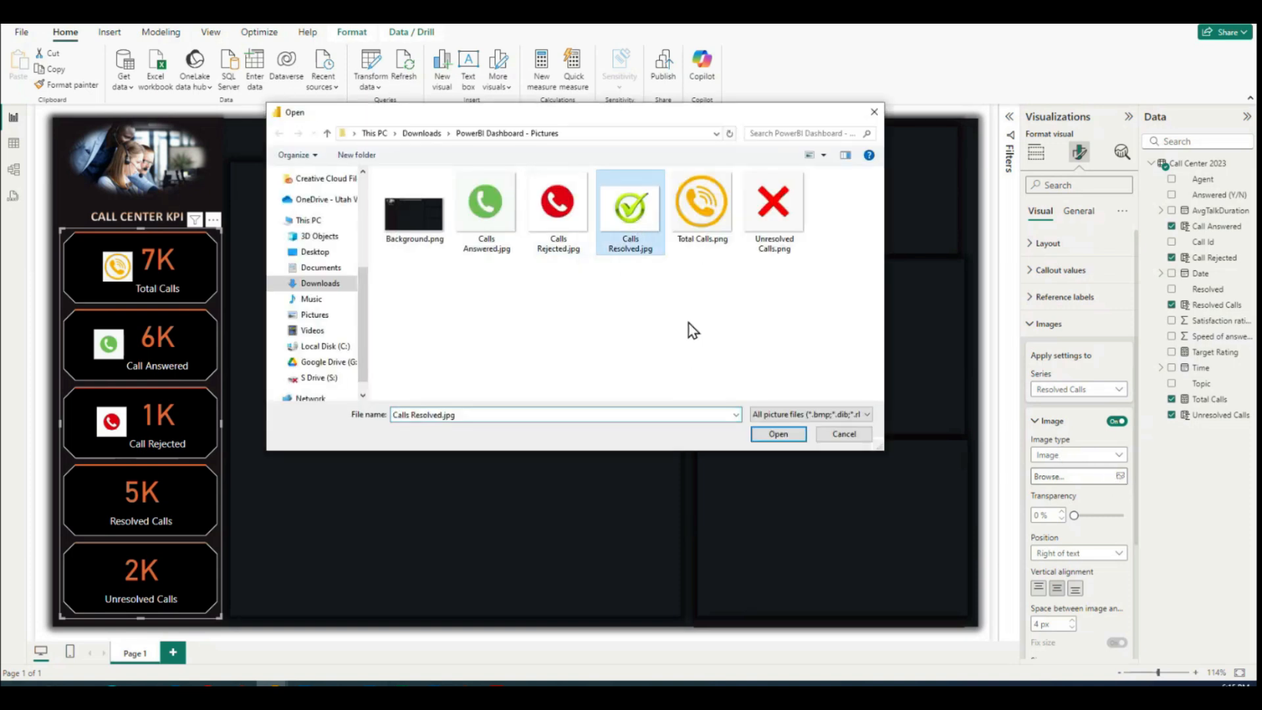
{"action": "left_click", "coordinate": [778, 433]}
Step: Set the Resolved Calls card's image position to Left of text and its size to 40 px
{"action": "left_click", "coordinate": [1103, 554]}
{"action": "left_click", "coordinate": [1065, 569]}
{"action": "scroll", "coordinate": [1102, 526], "scroll_direction": "down", "scroll_amount": 2}
{"action": "left_click", "coordinate": [1051, 543]}
{"action": "type", "text": "40"}
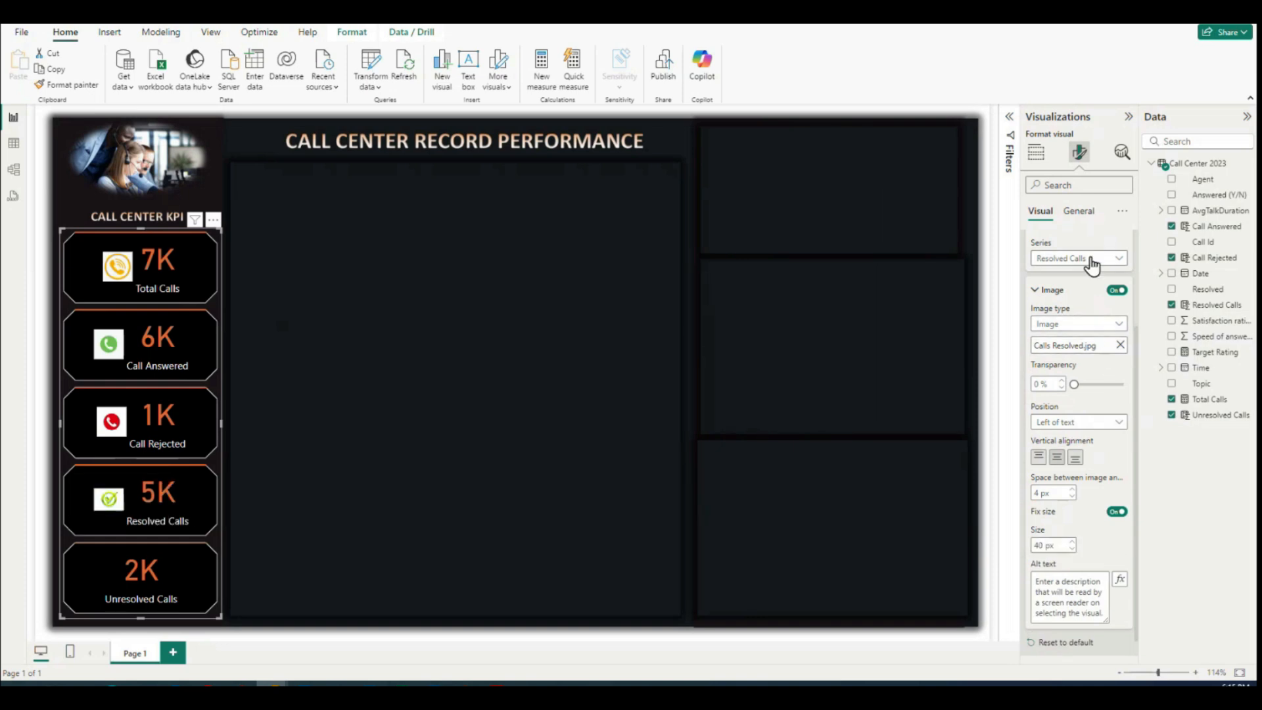
Step: Turn on an image for the Unresolved Calls card only, using the file Unresolved Calls.png
{"action": "left_click", "coordinate": [1087, 258]}
{"action": "left_click", "coordinate": [1078, 349]}
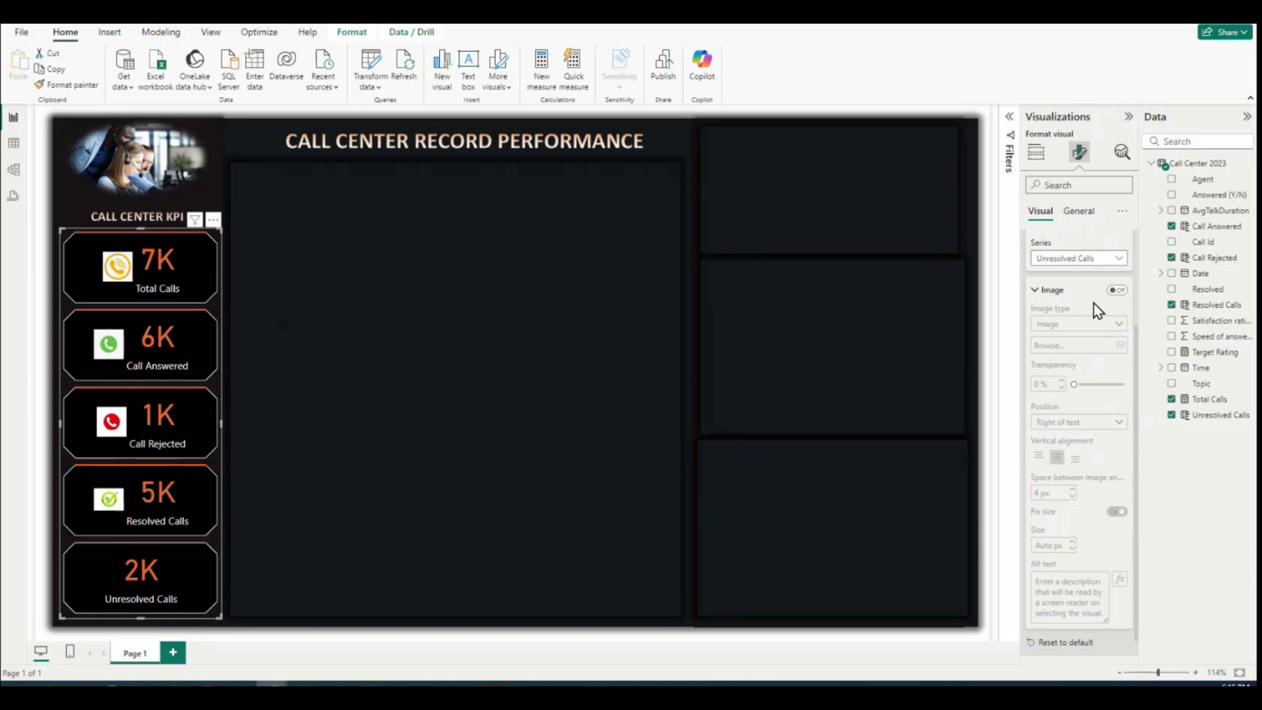
{"action": "left_click", "coordinate": [1117, 290]}
{"action": "left_click", "coordinate": [1121, 346]}
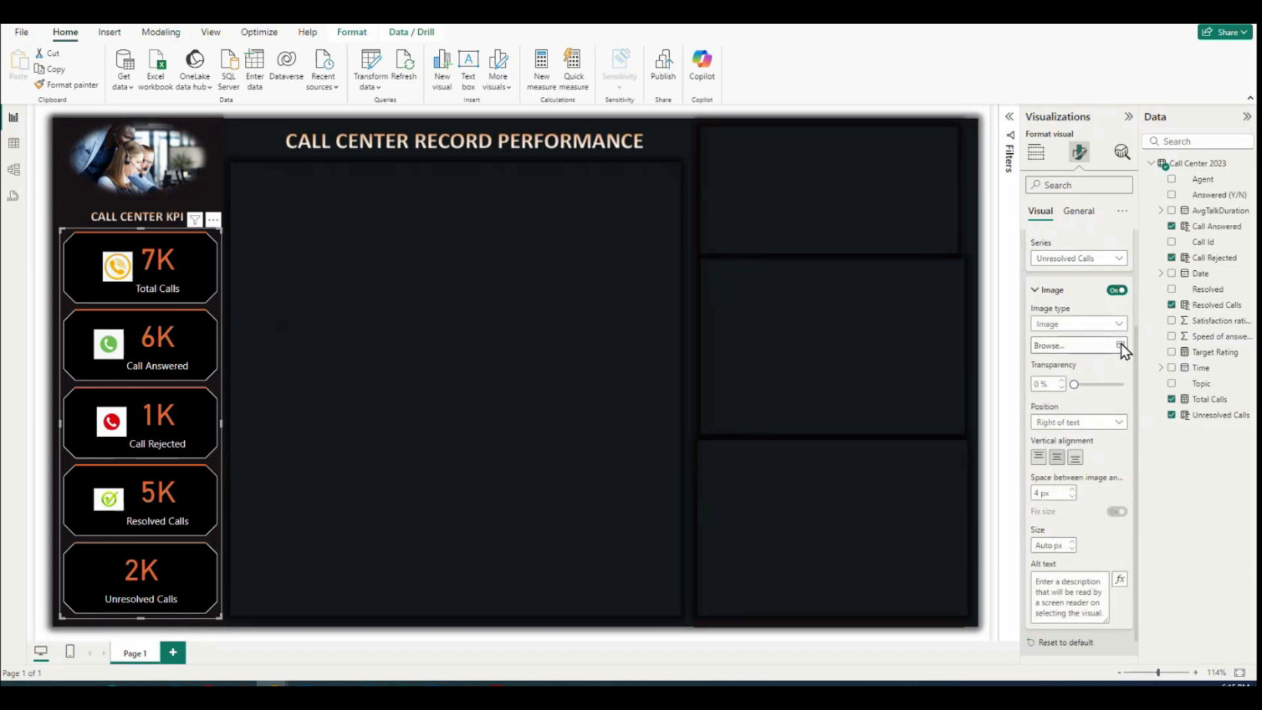
{"action": "left_click", "coordinate": [791, 202]}
{"action": "left_click", "coordinate": [777, 435]}
Step: Set the Unresolved Calls card's image size to 40 px and its position to Left of text
{"action": "left_click", "coordinate": [1050, 545]}
{"action": "type", "text": "40"}
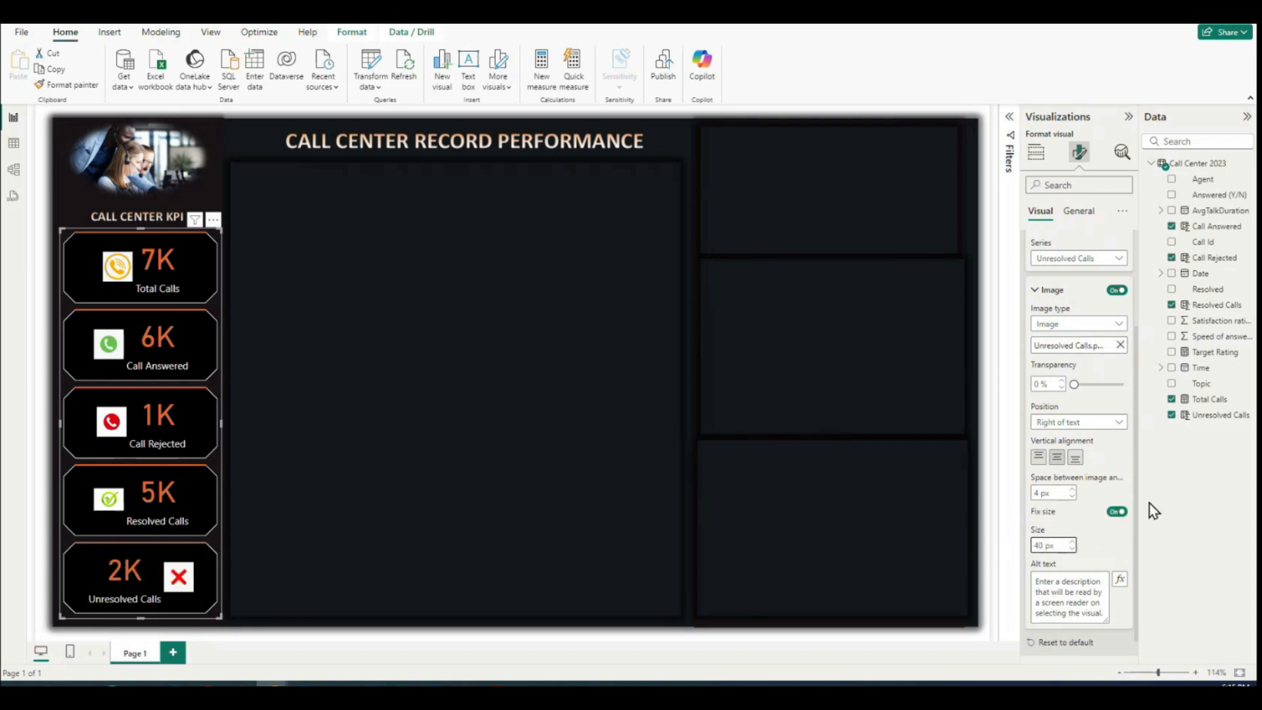
{"action": "left_click", "coordinate": [1098, 421]}
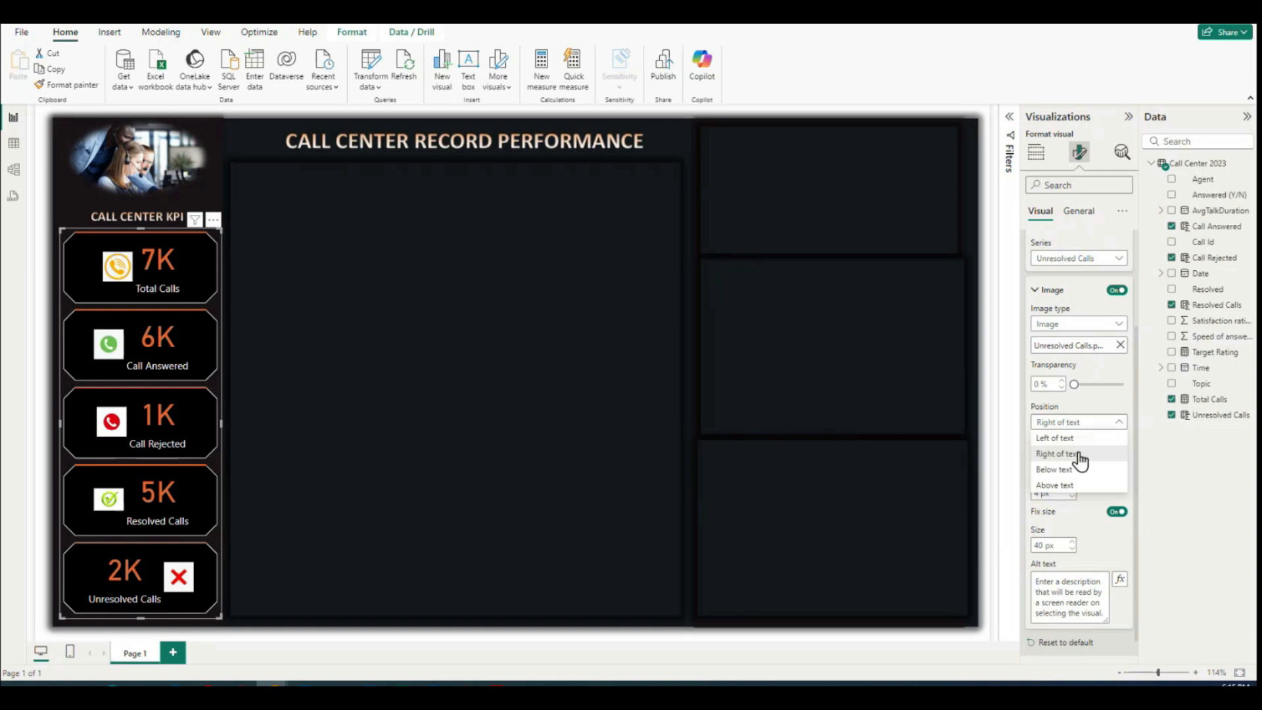
{"action": "left_click", "coordinate": [1062, 438]}
{"action": "scroll", "coordinate": [1098, 518], "scroll_direction": "down", "scroll_amount": 1}
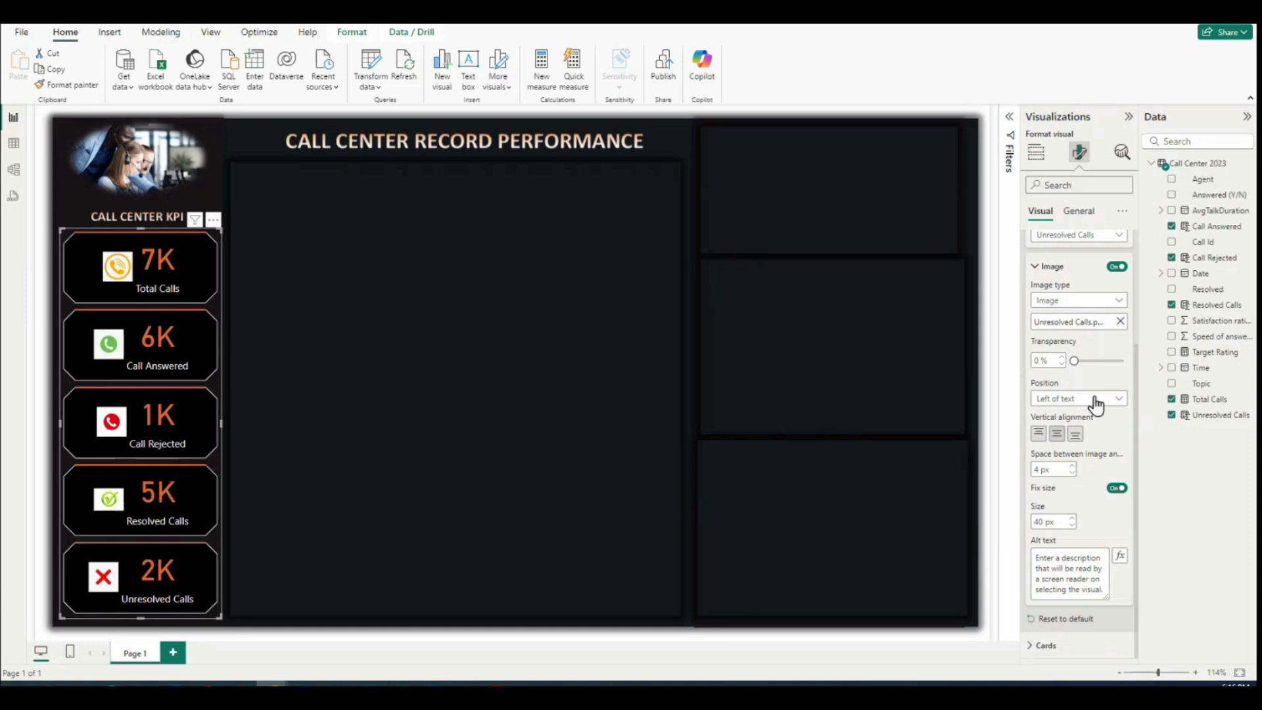
Step: Set the display units of the Total Calls callout value to None
{"action": "scroll", "coordinate": [1129, 577], "scroll_direction": "up", "scroll_amount": 3}
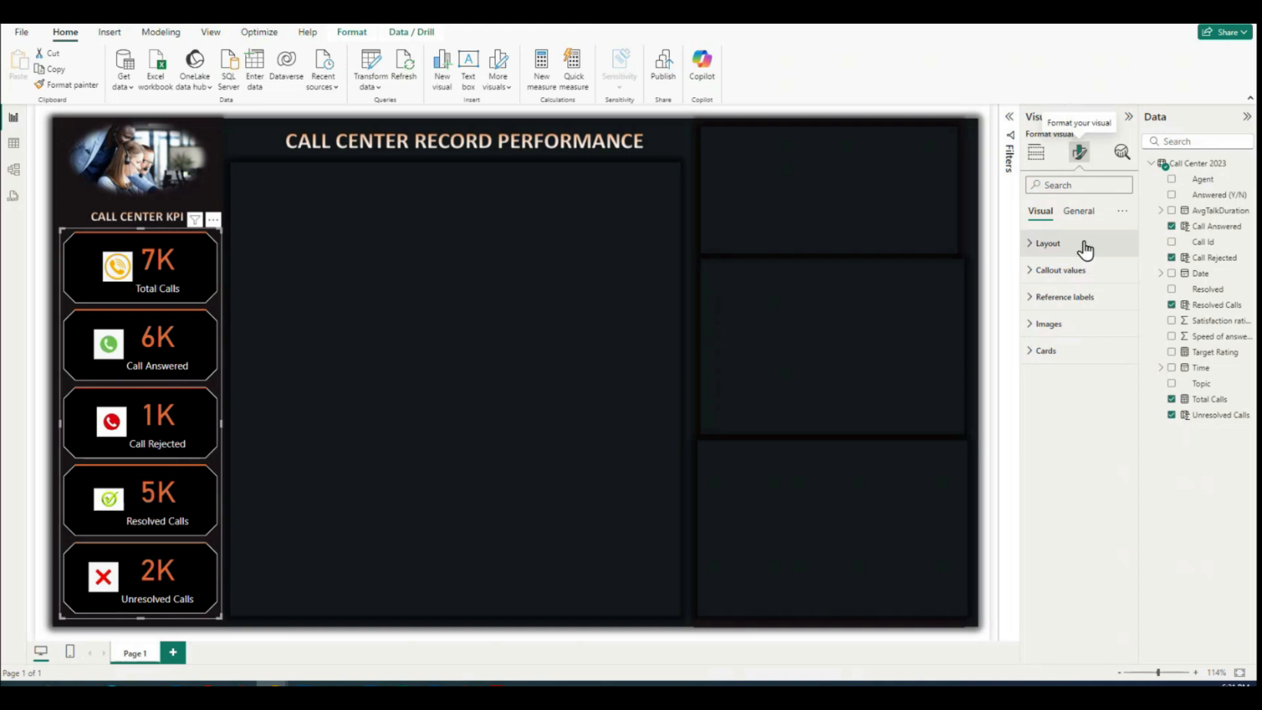
{"action": "left_click", "coordinate": [1029, 276]}
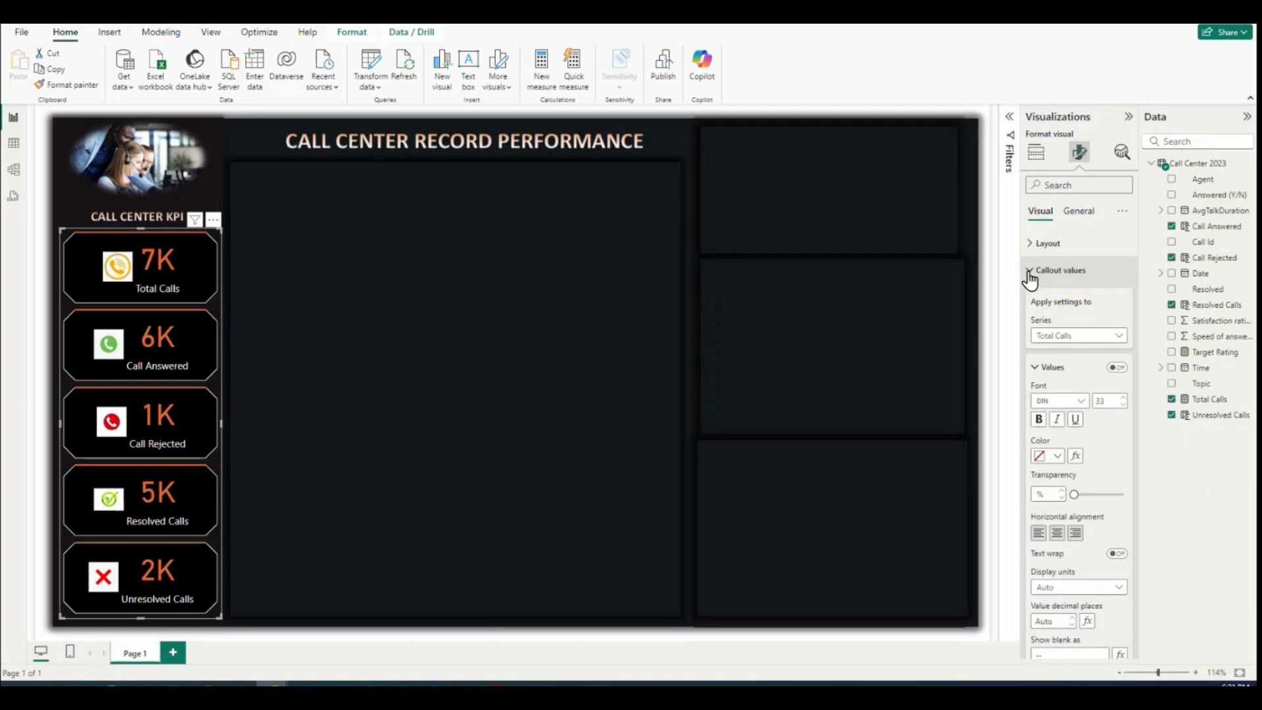
{"action": "left_click", "coordinate": [1117, 336]}
{"action": "left_click", "coordinate": [1071, 351]}
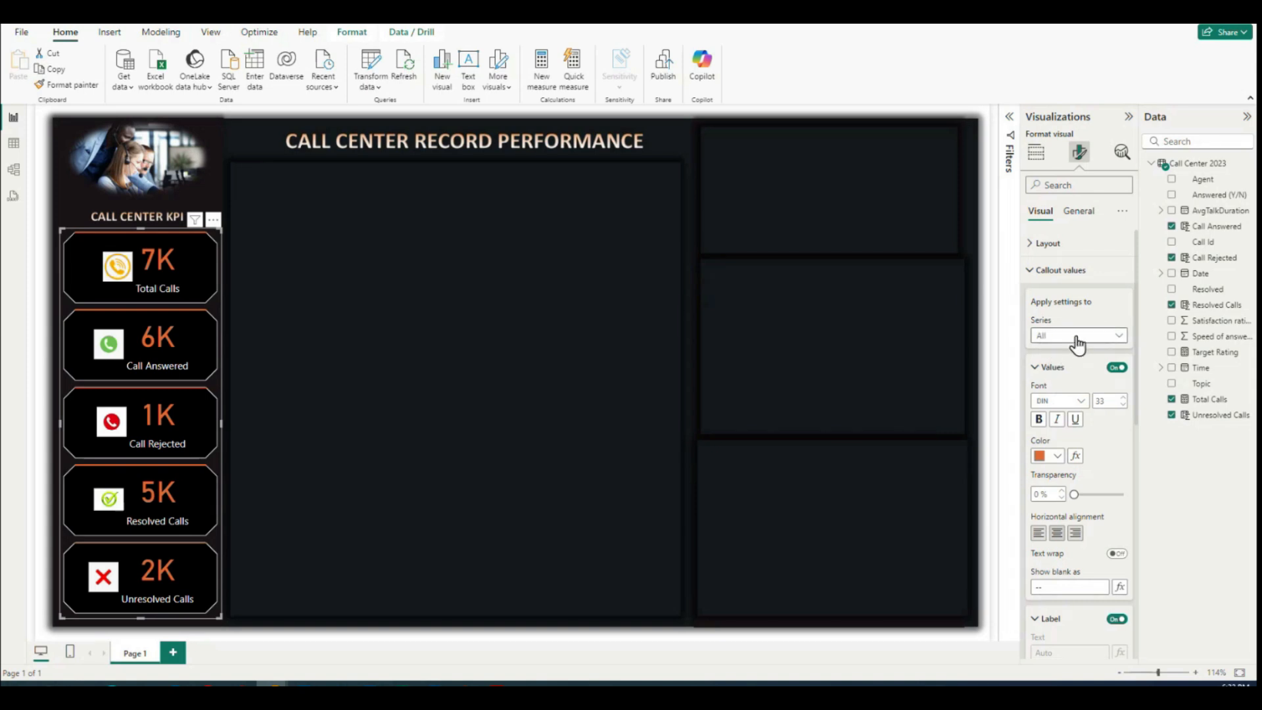
{"action": "left_click", "coordinate": [1119, 340]}
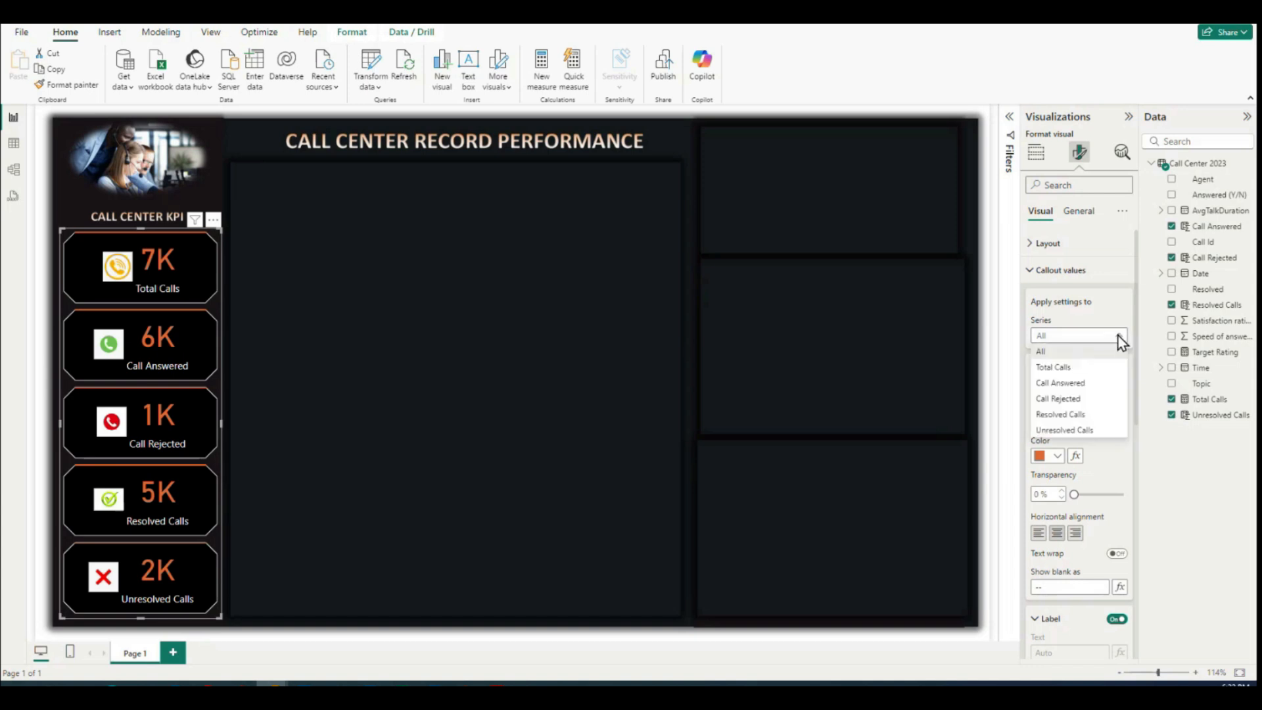
{"action": "left_click", "coordinate": [1055, 368]}
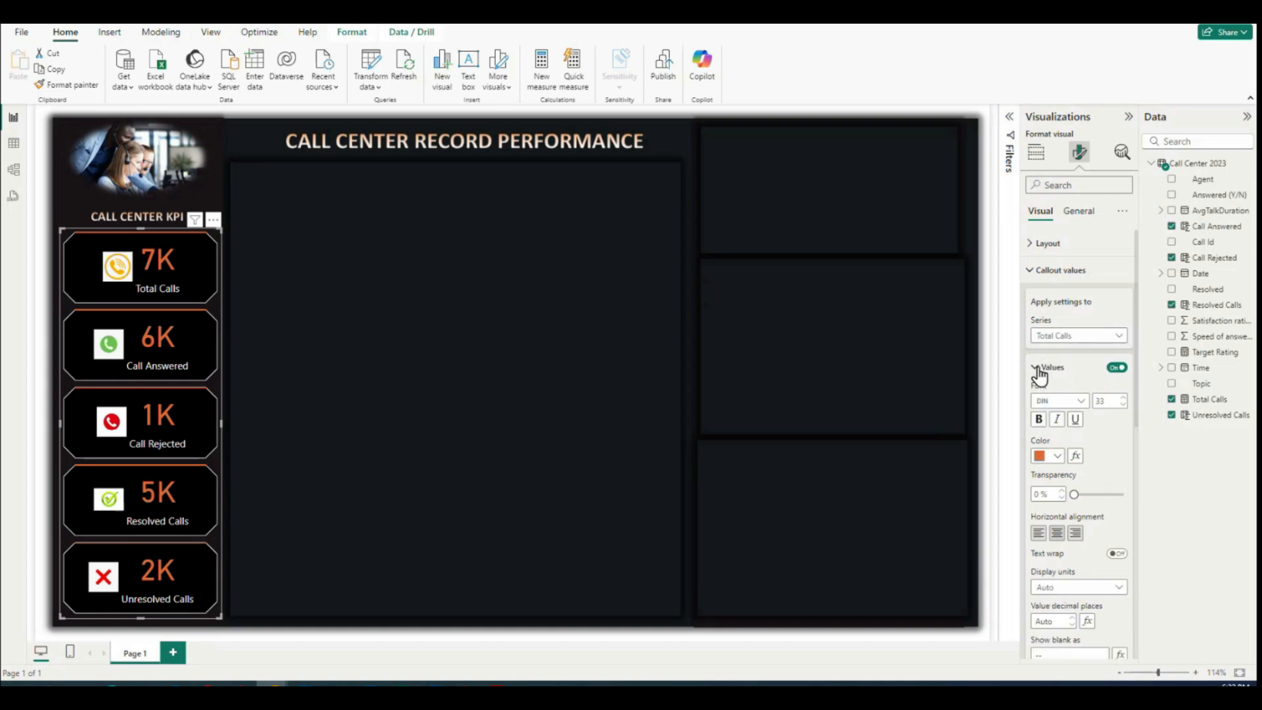
{"action": "scroll", "coordinate": [1090, 486], "scroll_direction": "down", "scroll_amount": 4}
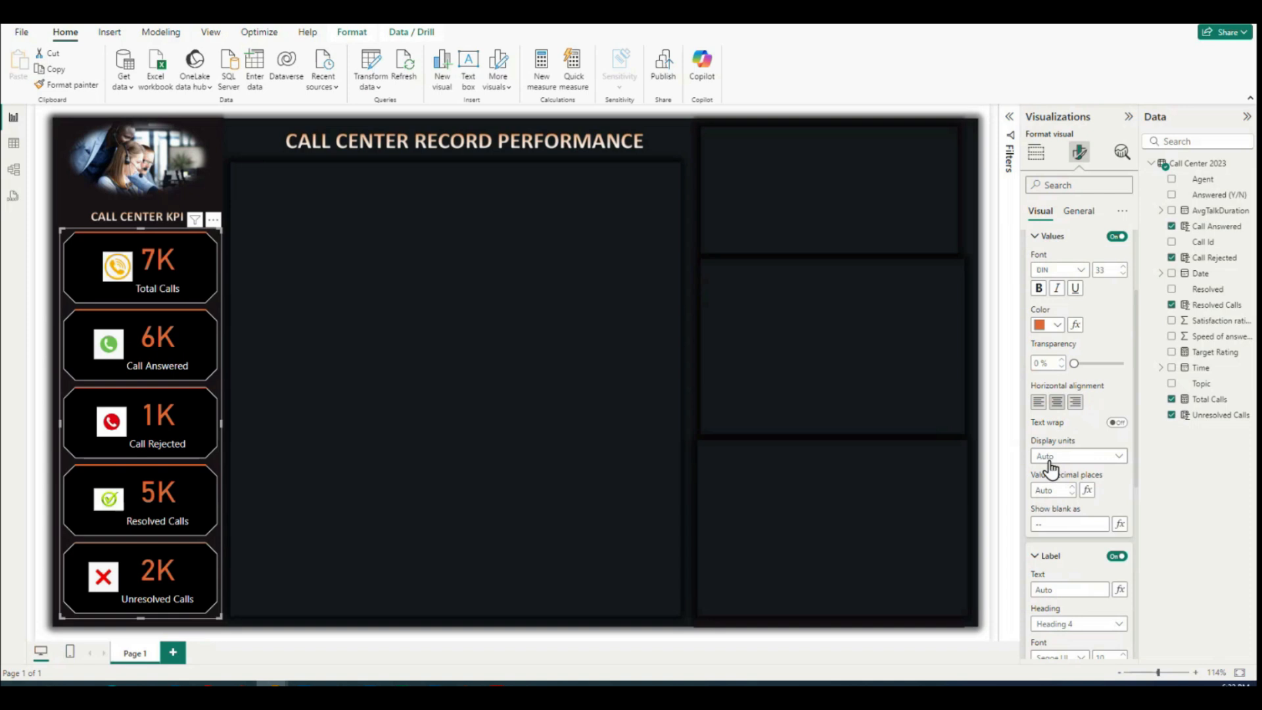
{"action": "left_click", "coordinate": [1119, 458]}
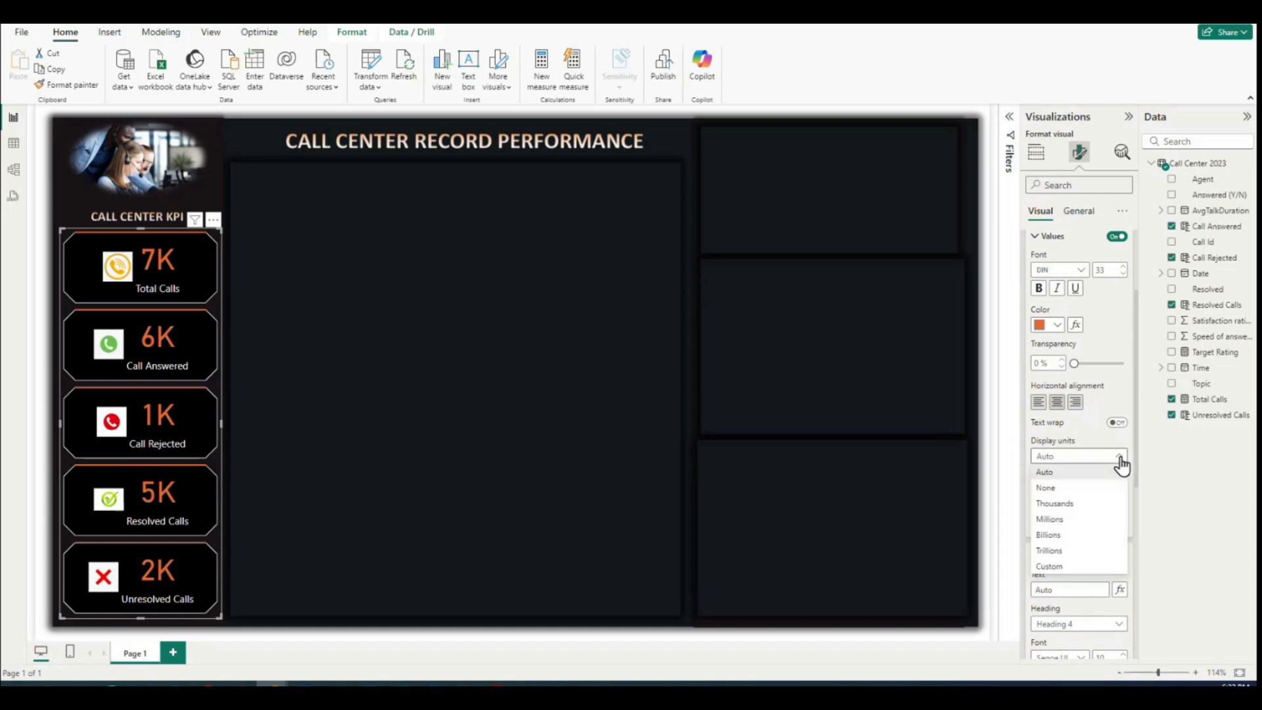
{"action": "left_click", "coordinate": [1059, 488]}
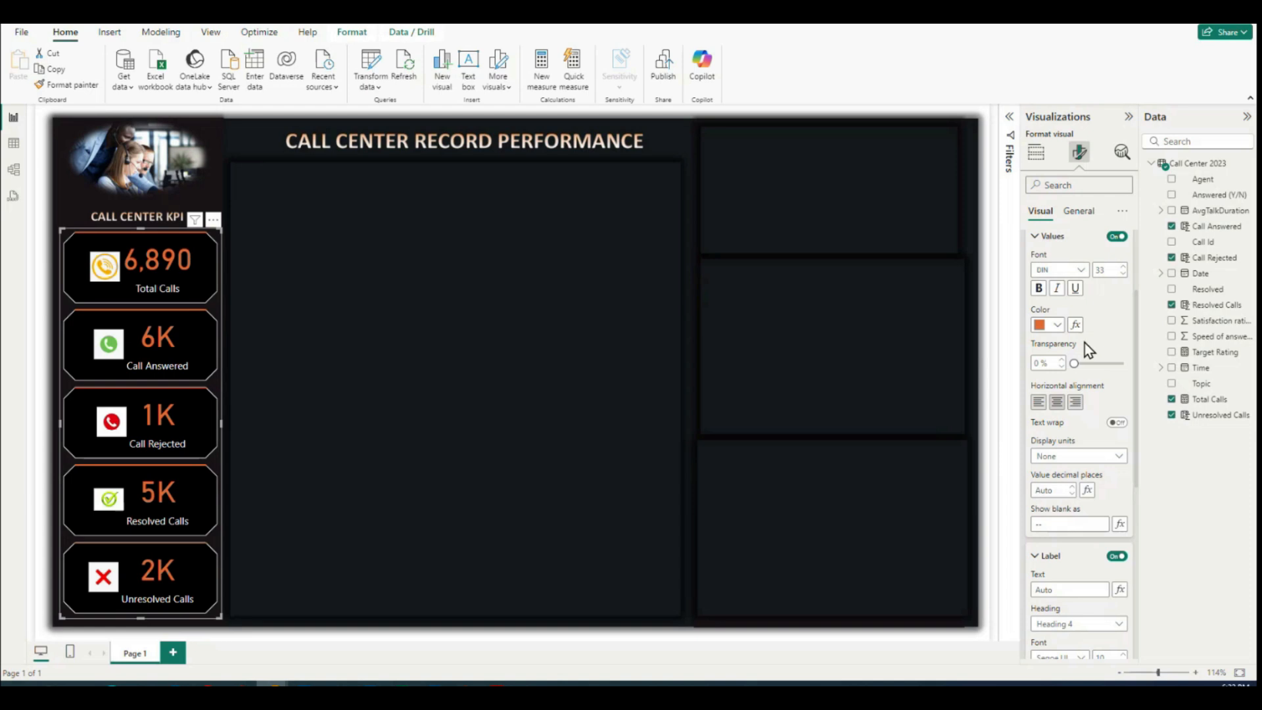
Step: Set the display units of the Call Answered callout value to None
{"action": "scroll", "coordinate": [1084, 342], "scroll_direction": "up", "scroll_amount": 3}
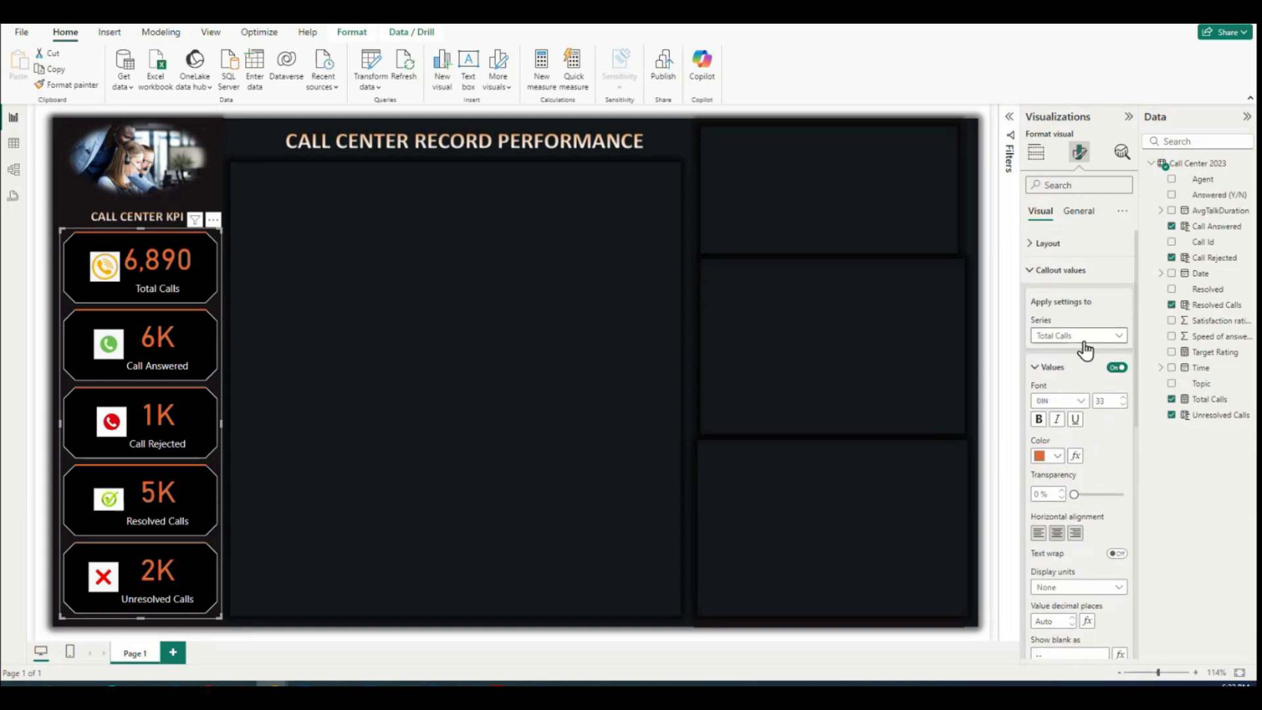
{"action": "left_click", "coordinate": [1119, 337]}
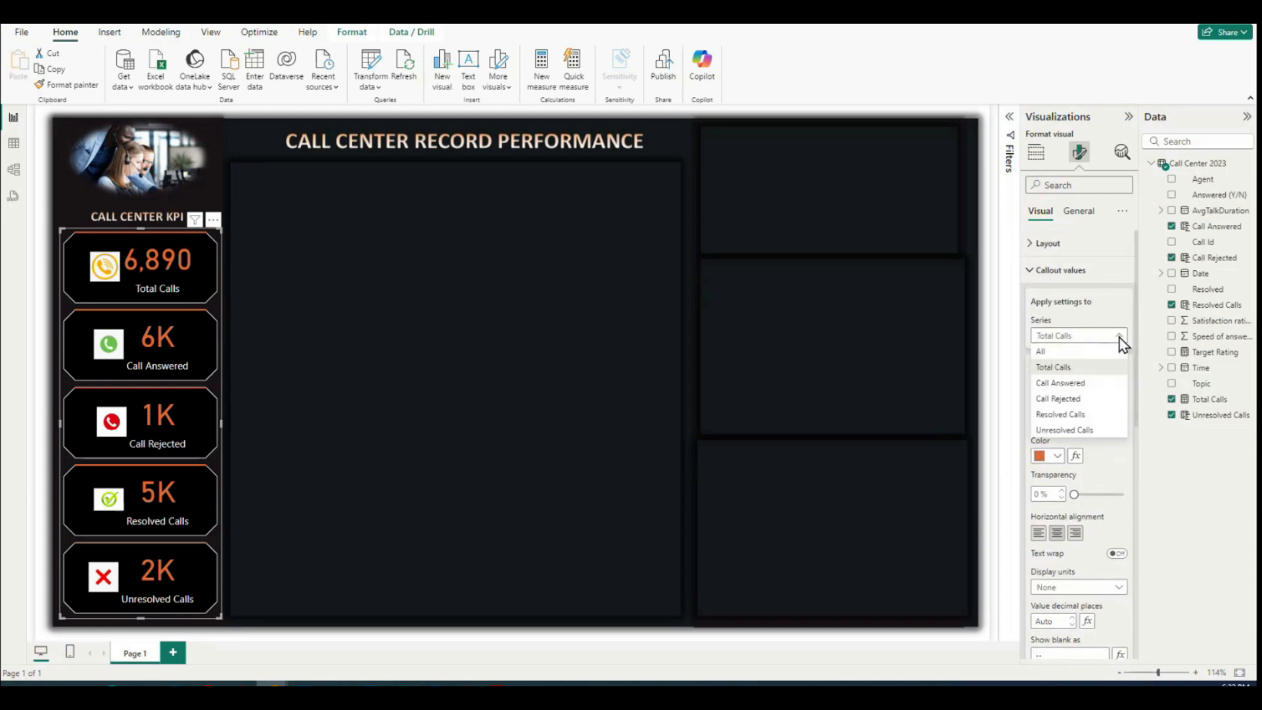
{"action": "left_click", "coordinate": [1047, 383]}
{"action": "scroll", "coordinate": [1094, 476], "scroll_direction": "down", "scroll_amount": 2}
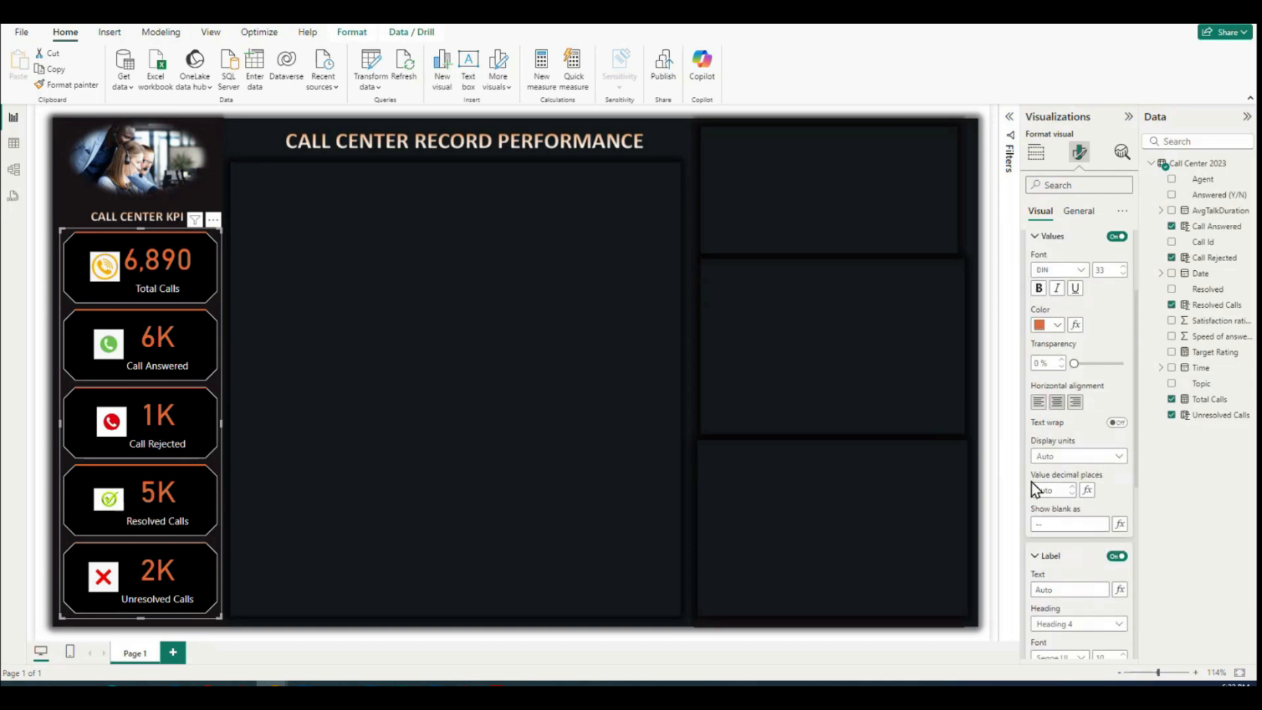
{"action": "left_click", "coordinate": [1066, 462]}
{"action": "left_click", "coordinate": [1059, 495]}
Step: Set the display units of the Call Rejected callout value to None
{"action": "scroll", "coordinate": [1082, 376], "scroll_direction": "up", "scroll_amount": 2}
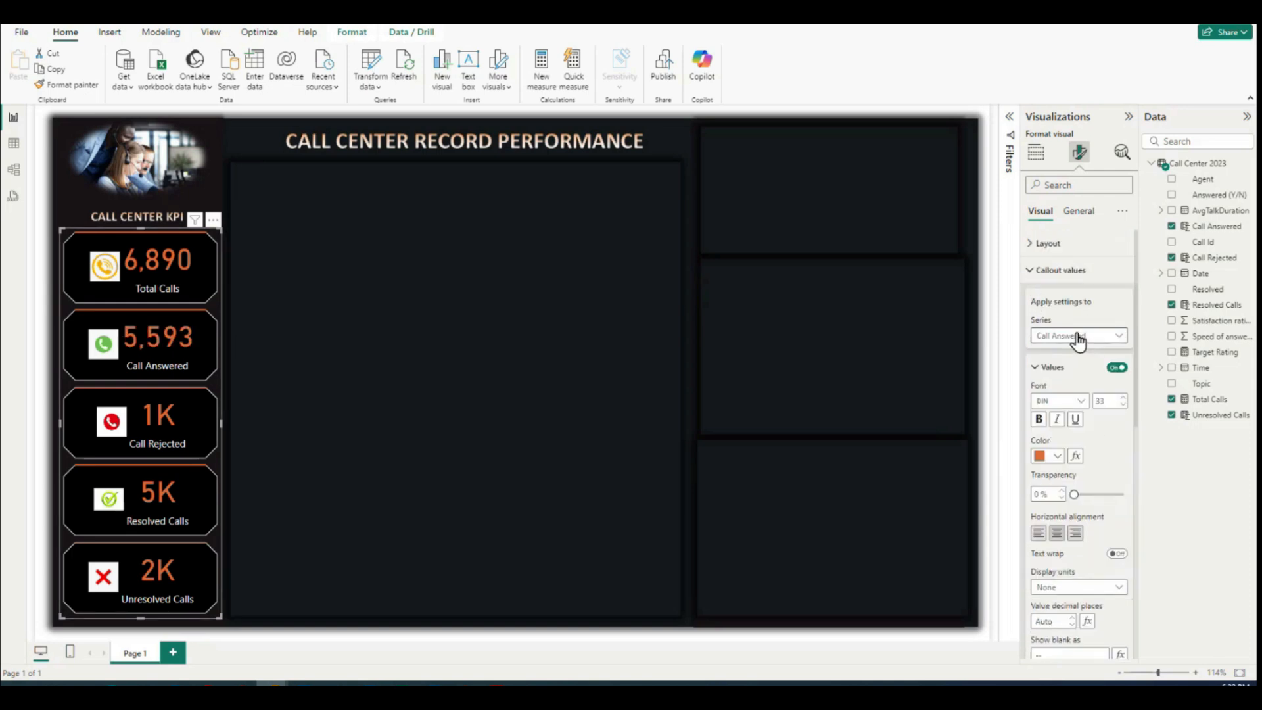
{"action": "left_click", "coordinate": [1059, 335]}
{"action": "left_click", "coordinate": [1059, 398]}
{"action": "scroll", "coordinate": [1082, 381], "scroll_direction": "down", "scroll_amount": 3}
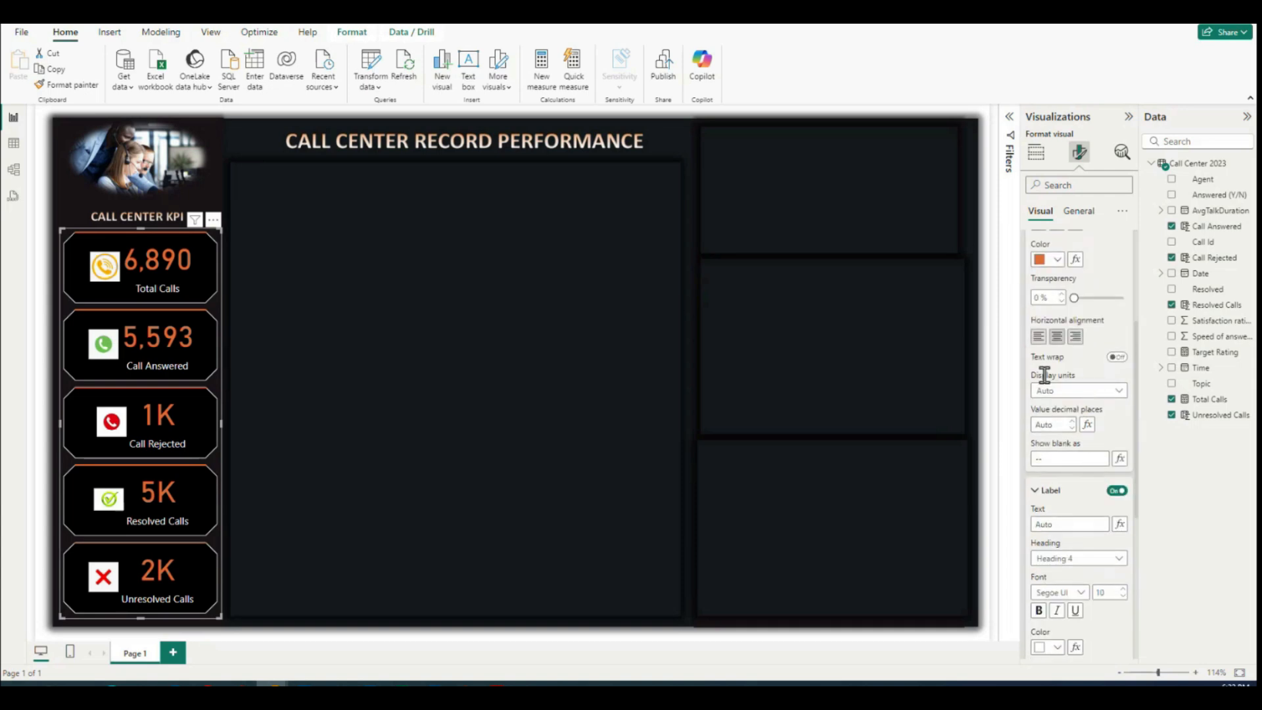
{"action": "left_click", "coordinate": [1051, 390]}
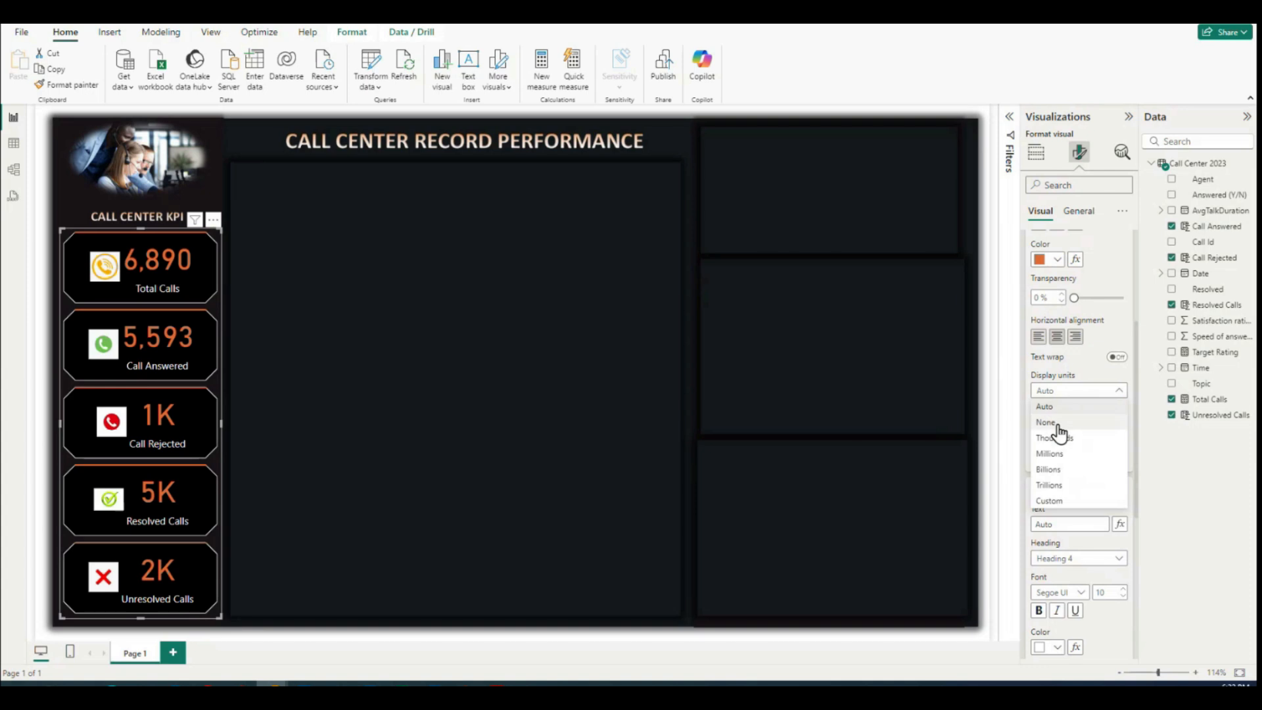
{"action": "left_click", "coordinate": [1046, 421]}
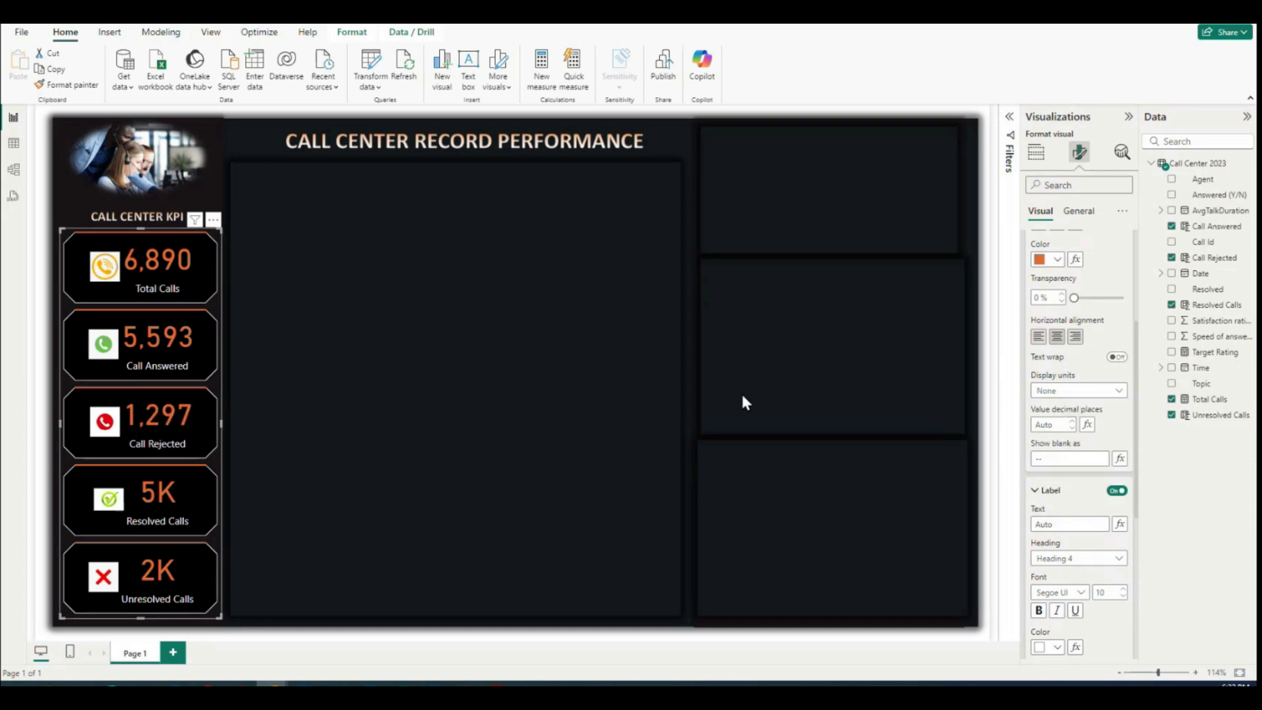
Step: Set the display units of the Resolved Calls callout value to None
{"action": "scroll", "coordinate": [1086, 364], "scroll_direction": "up", "scroll_amount": 3}
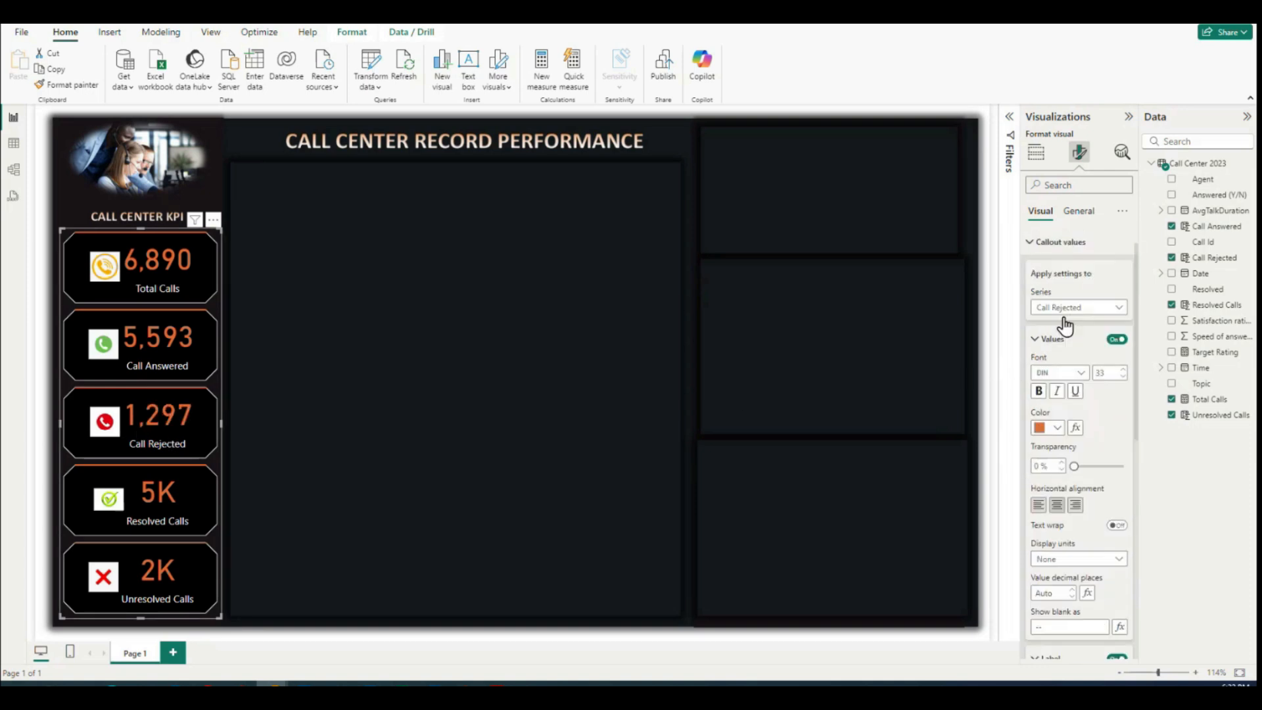
{"action": "left_click", "coordinate": [1059, 334]}
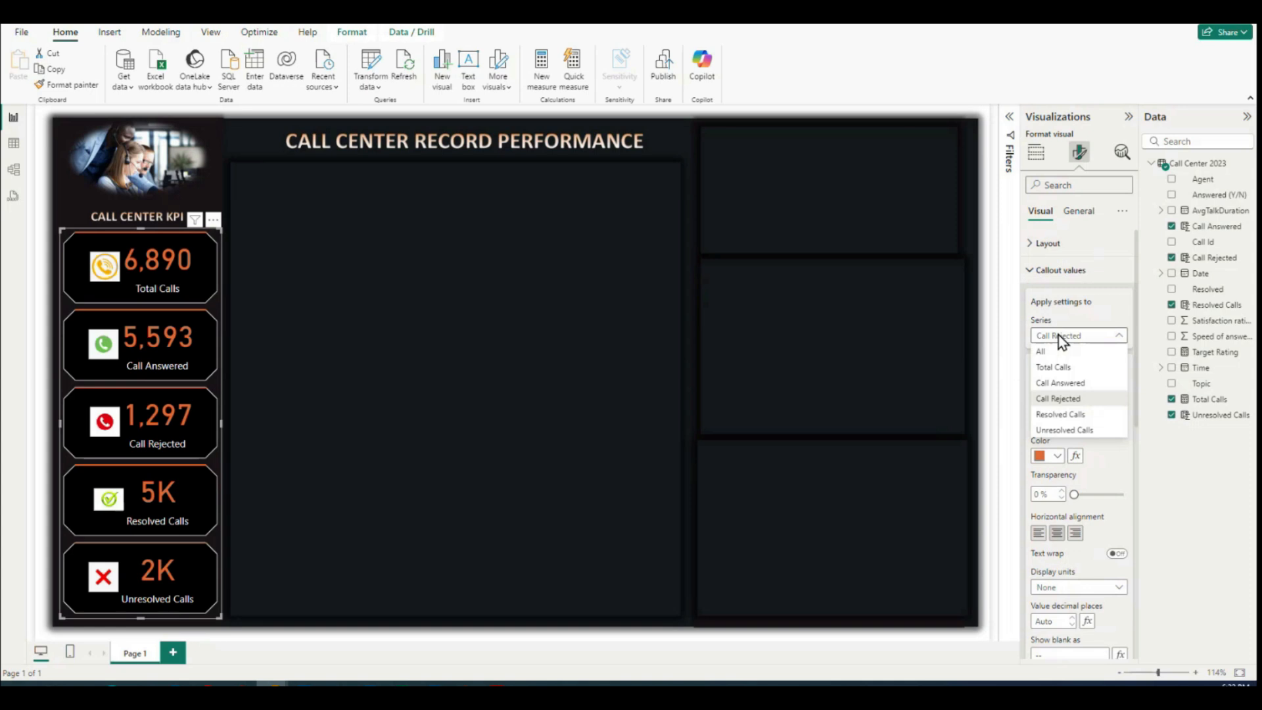
{"action": "left_click", "coordinate": [1047, 415]}
{"action": "scroll", "coordinate": [1083, 415], "scroll_direction": "down", "scroll_amount": 3}
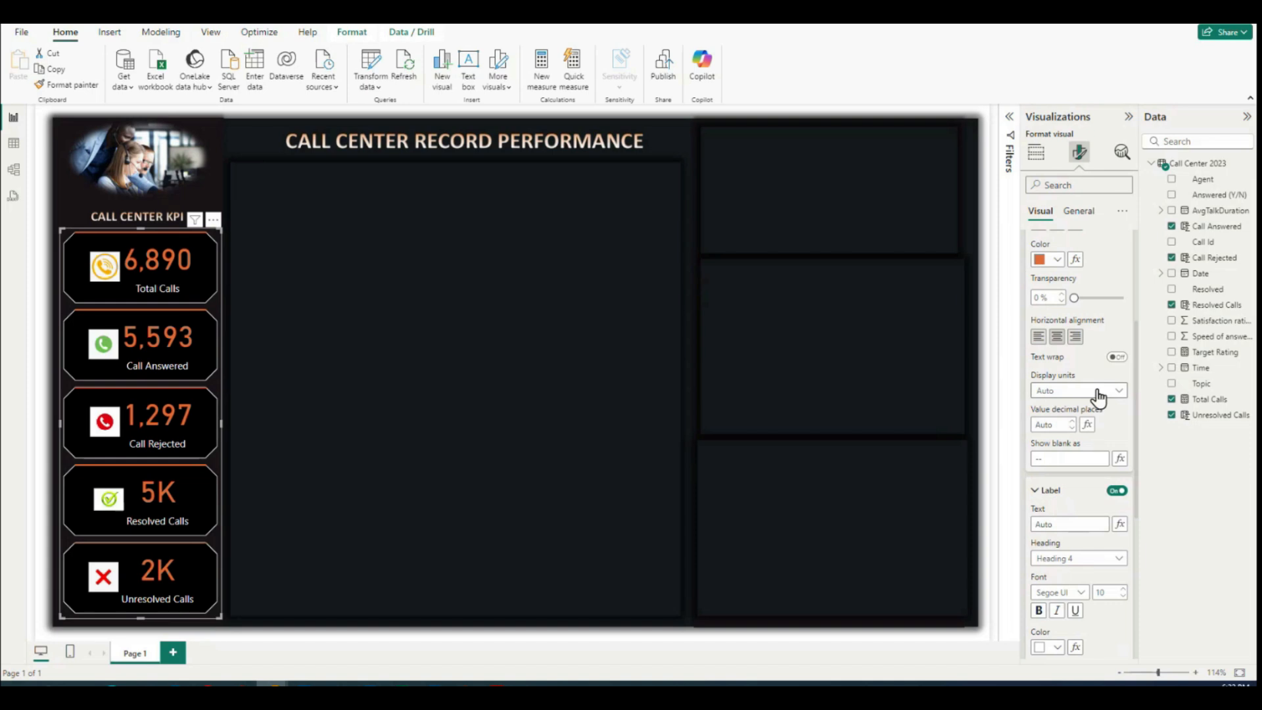
{"action": "left_click", "coordinate": [1098, 393]}
{"action": "left_click", "coordinate": [1067, 424]}
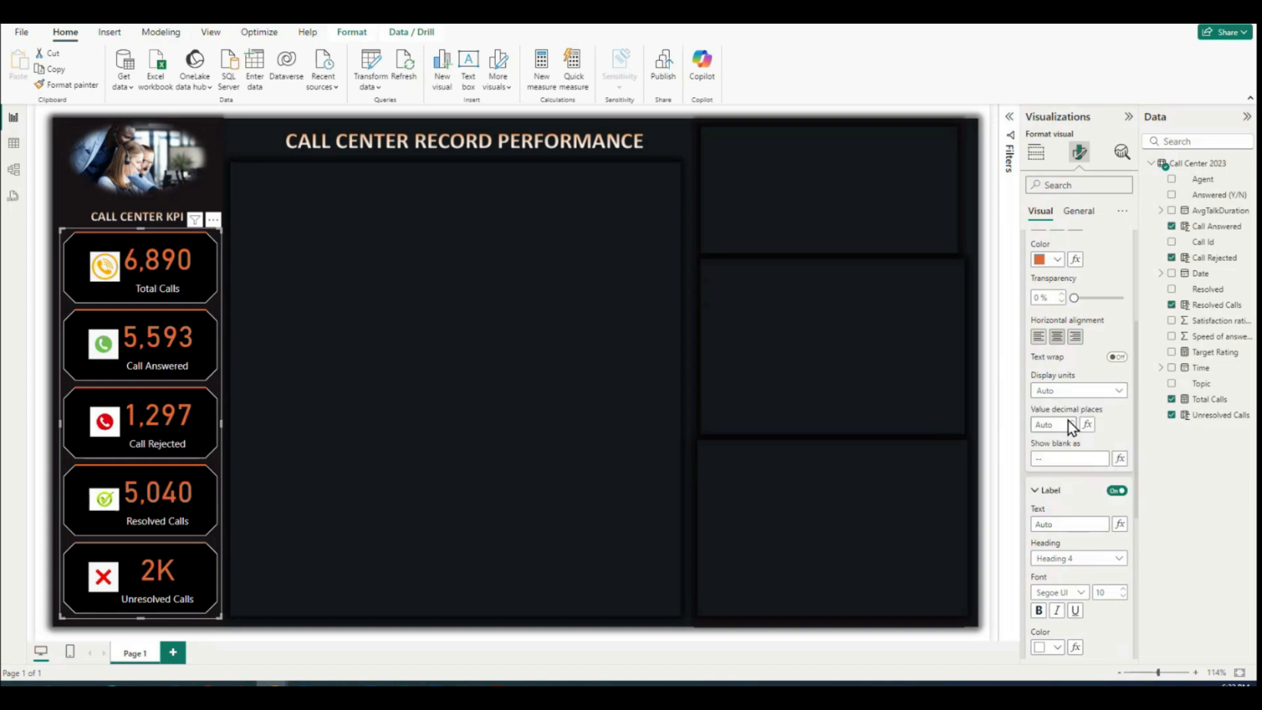
Step: Set the display units of the Unresolved Calls callout value to None
{"action": "scroll", "coordinate": [1067, 426], "scroll_direction": "up", "scroll_amount": 3}
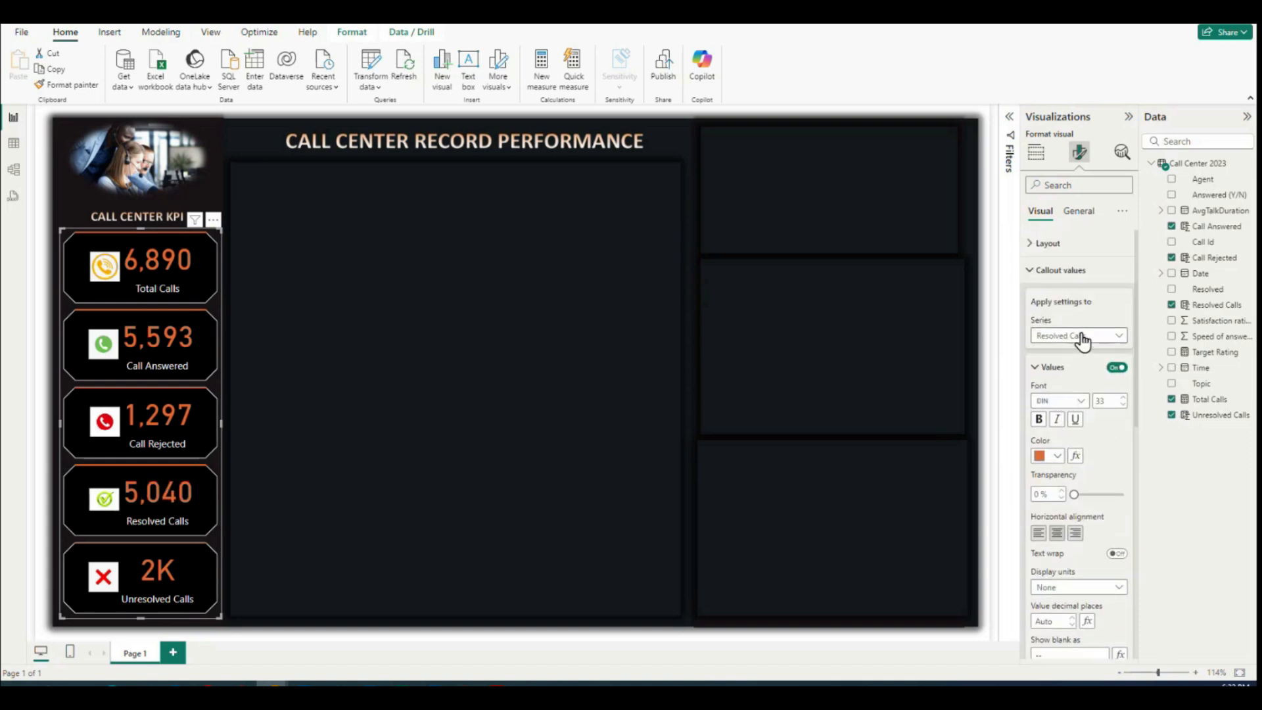
{"action": "left_click", "coordinate": [1085, 337]}
{"action": "left_click", "coordinate": [1056, 431]}
{"action": "scroll", "coordinate": [1069, 401], "scroll_direction": "down", "scroll_amount": 3}
{"action": "scroll", "coordinate": [1087, 466], "scroll_direction": "down", "scroll_amount": 1}
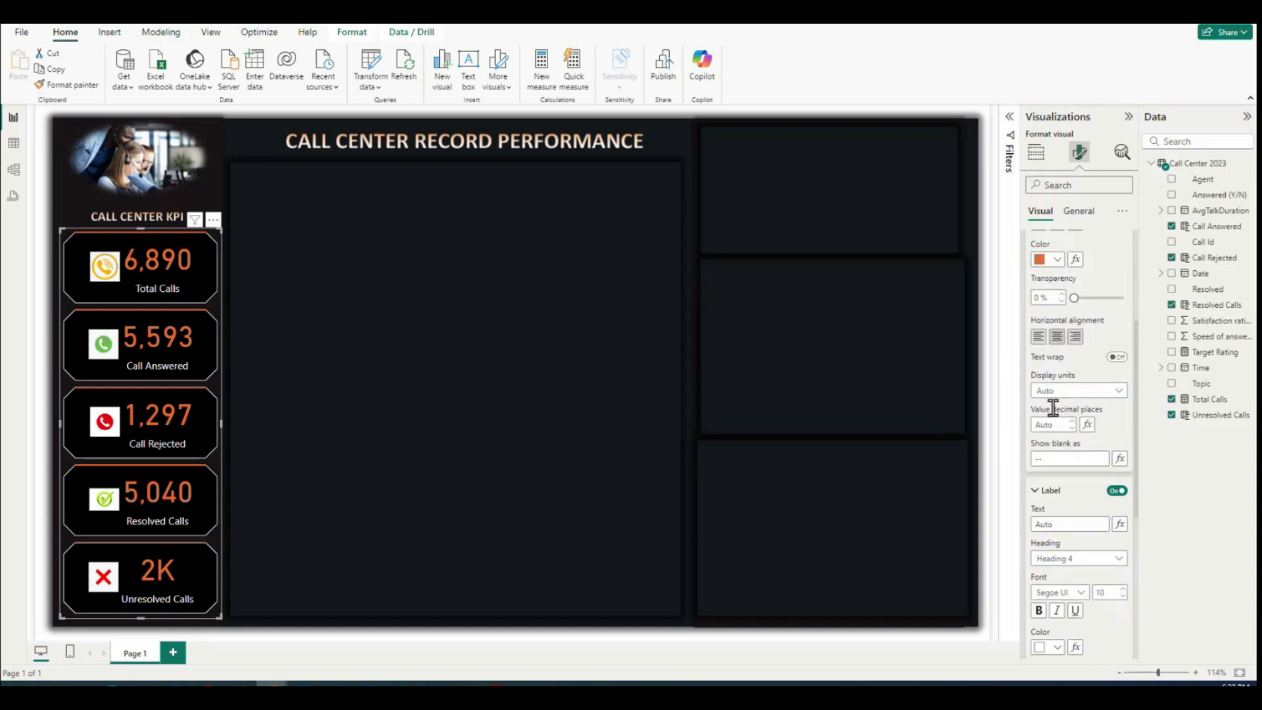
{"action": "left_click", "coordinate": [1073, 391]}
{"action": "left_click", "coordinate": [1055, 424]}
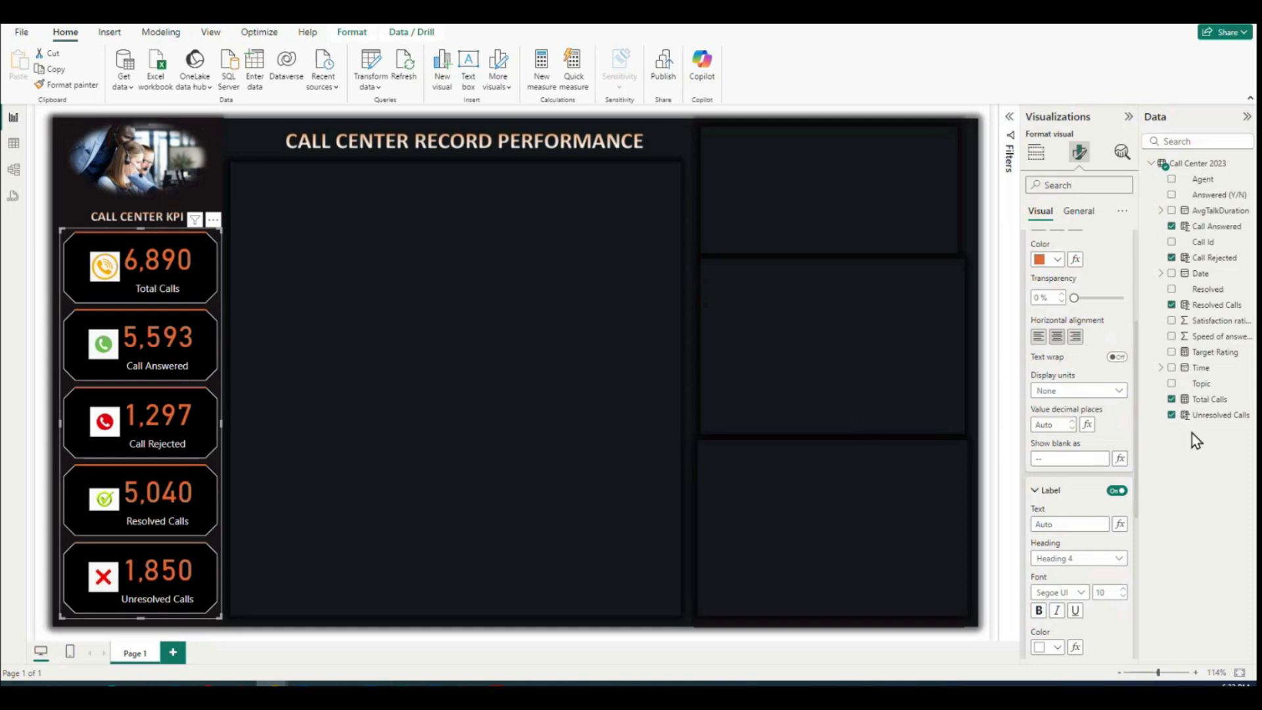
Step: Insert a clustered column chart and fit it into the upper-left part of the large empty area below the dashboard title
{"action": "left_click", "coordinate": [478, 326]}
{"action": "left_click", "coordinate": [1037, 163]}
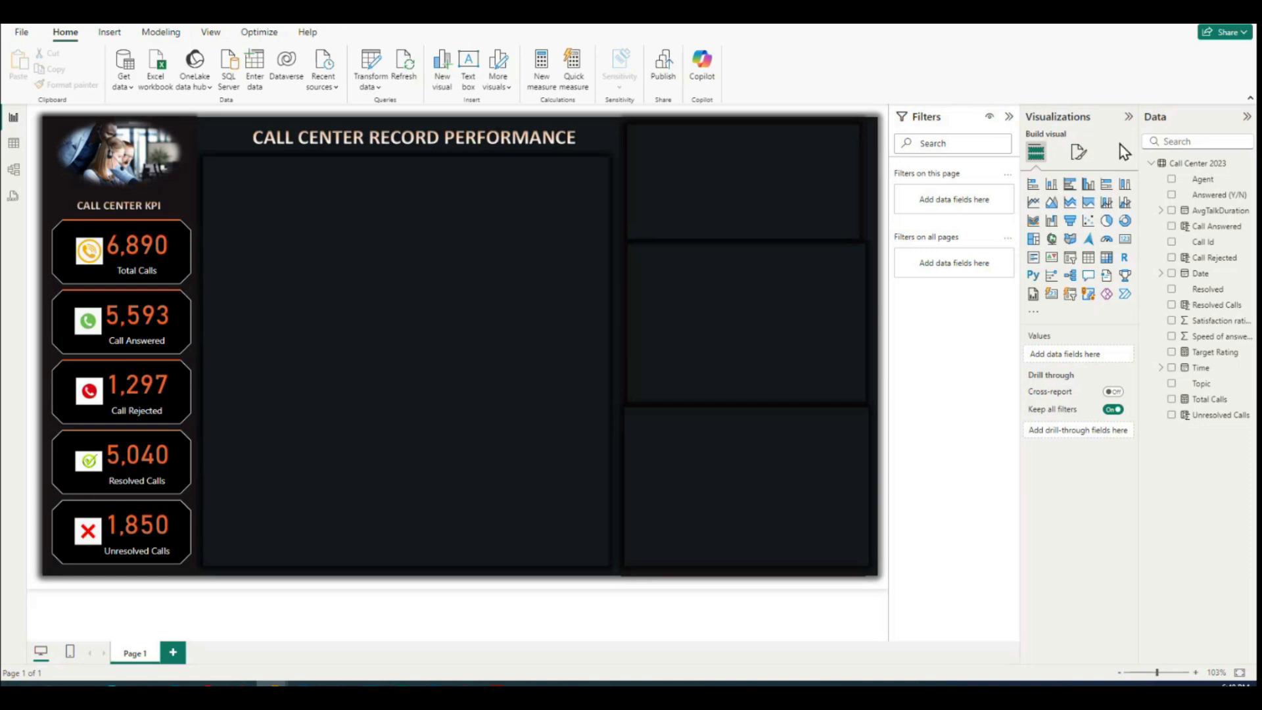
{"action": "left_click", "coordinate": [1089, 188]}
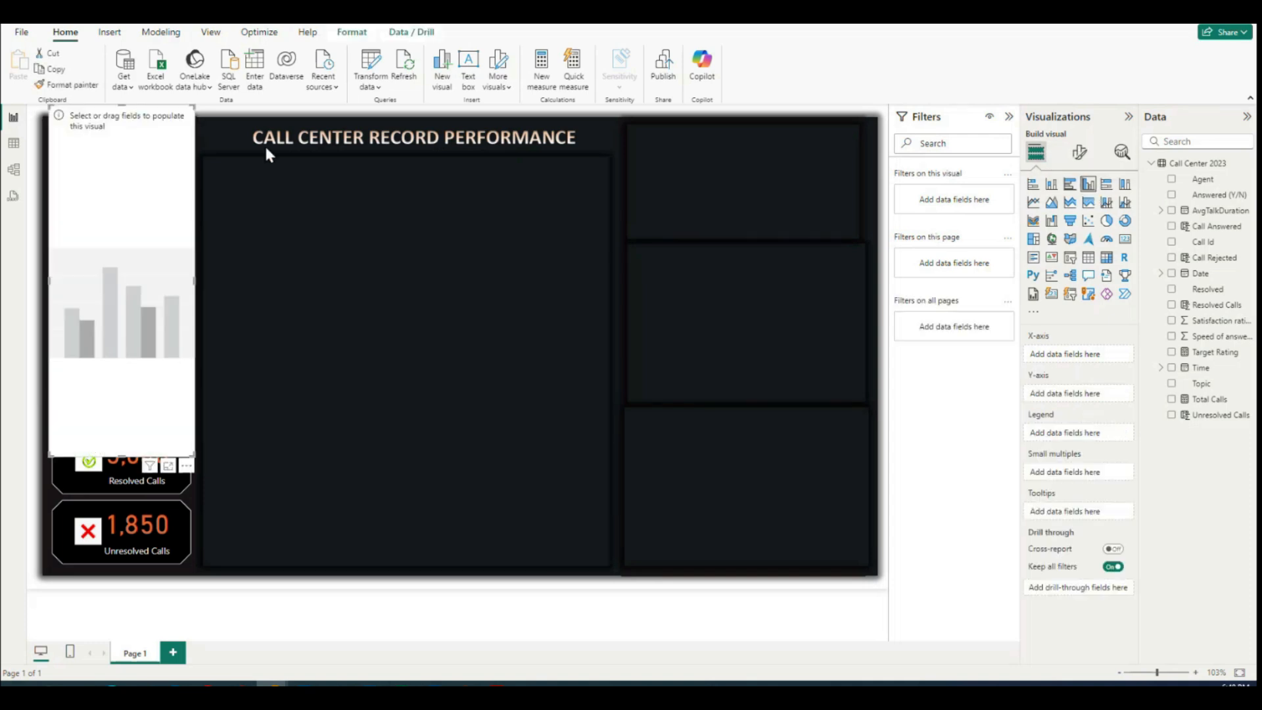
{"action": "left_click_drag", "start_coordinate": [156, 199], "coordinate": [311, 254]}
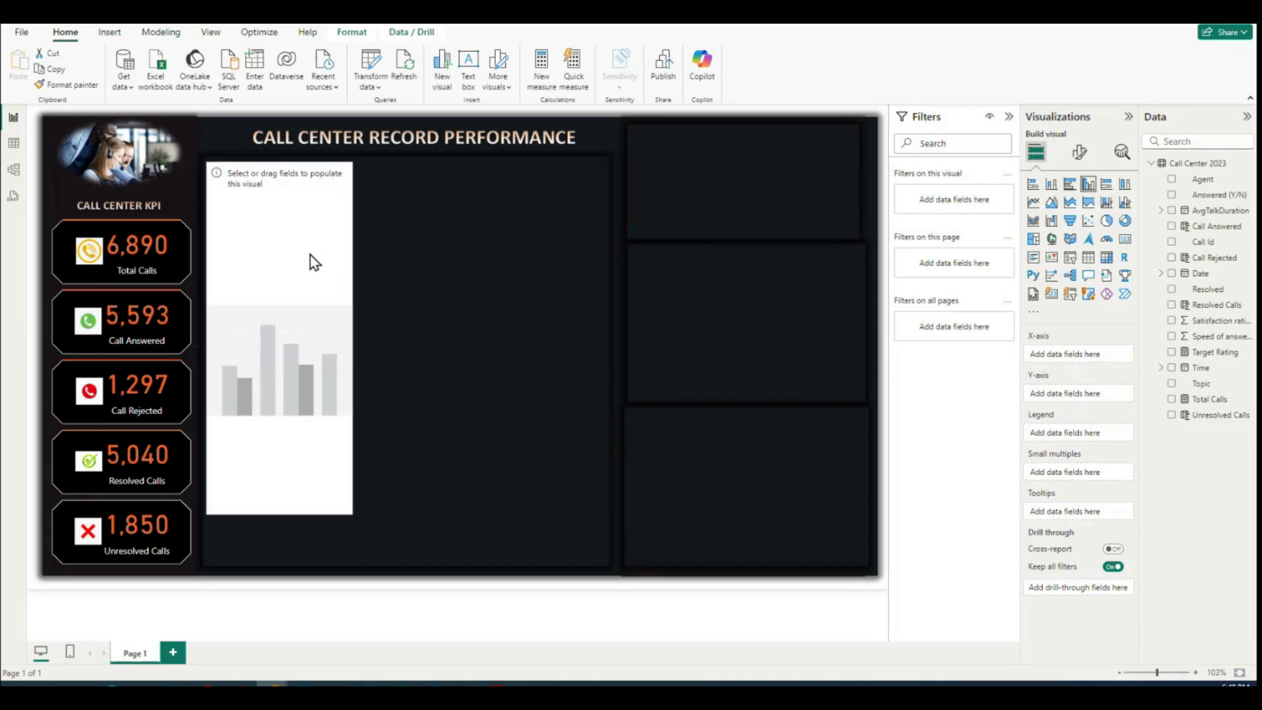
{"action": "left_click_drag", "start_coordinate": [352, 514], "coordinate": [466, 294]}
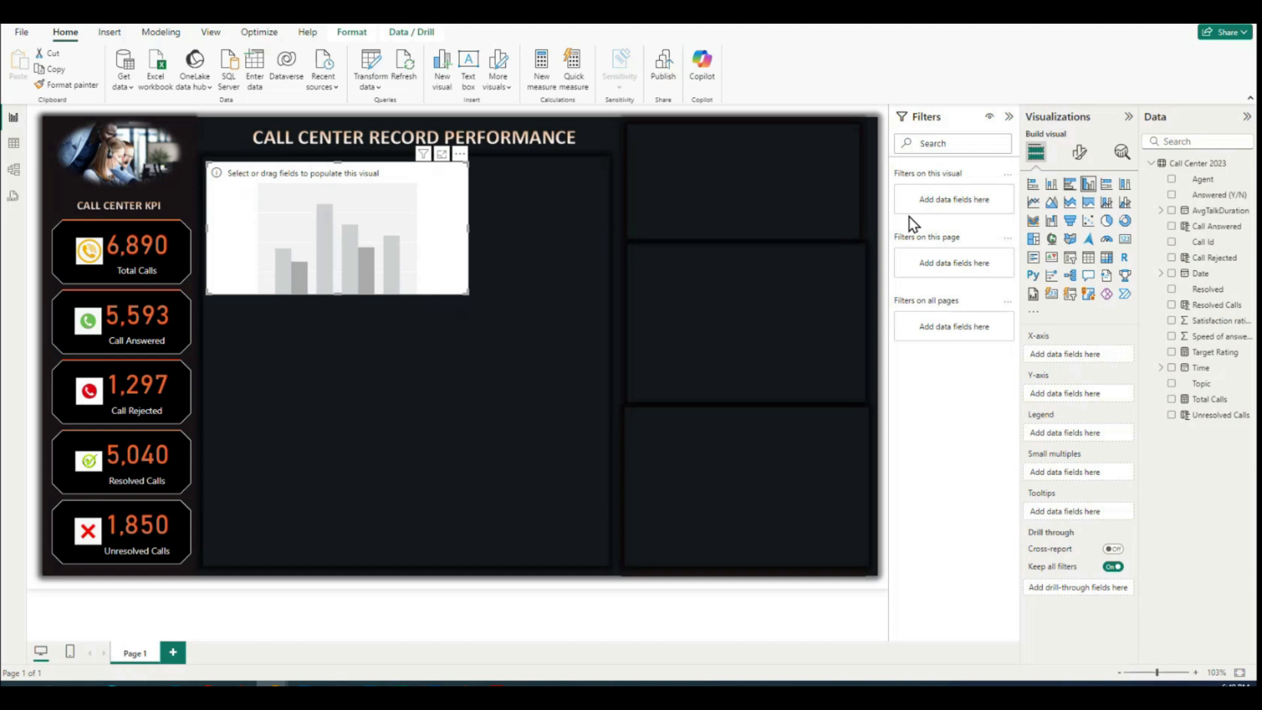
Step: Populate the column chart with Agent on the X-axis and Call Answered and Call Rejected on the Y-axis
{"action": "left_click", "coordinate": [1171, 180]}
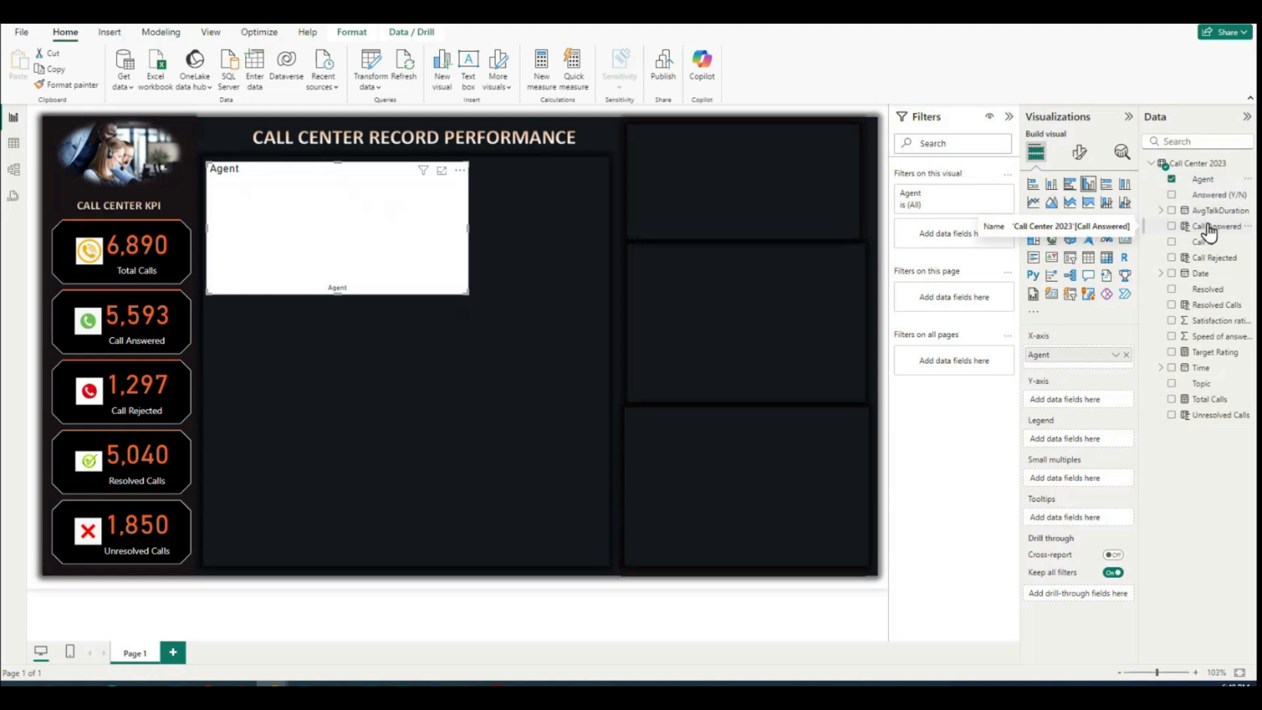
{"action": "left_click", "coordinate": [1171, 227]}
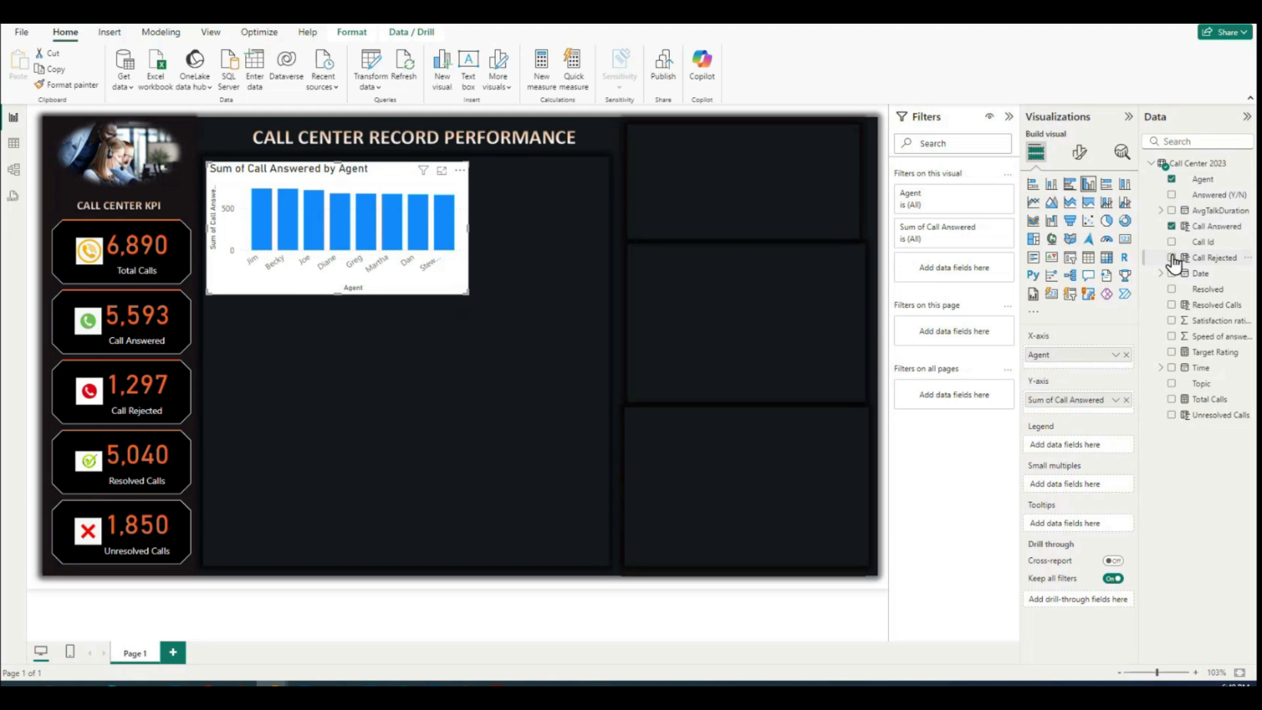
{"action": "left_click", "coordinate": [1171, 257]}
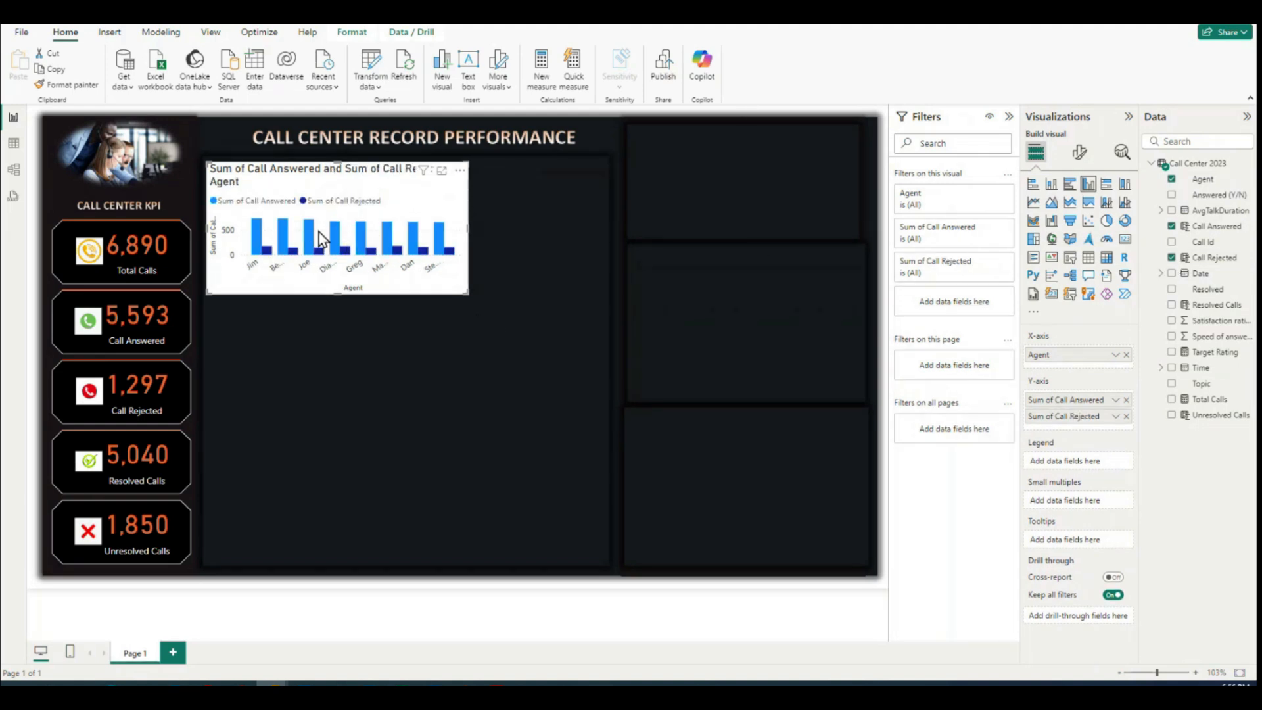
Step: Turn off the column chart's X-axis title and make the X-axis values white and bold
{"action": "left_click", "coordinate": [1079, 152]}
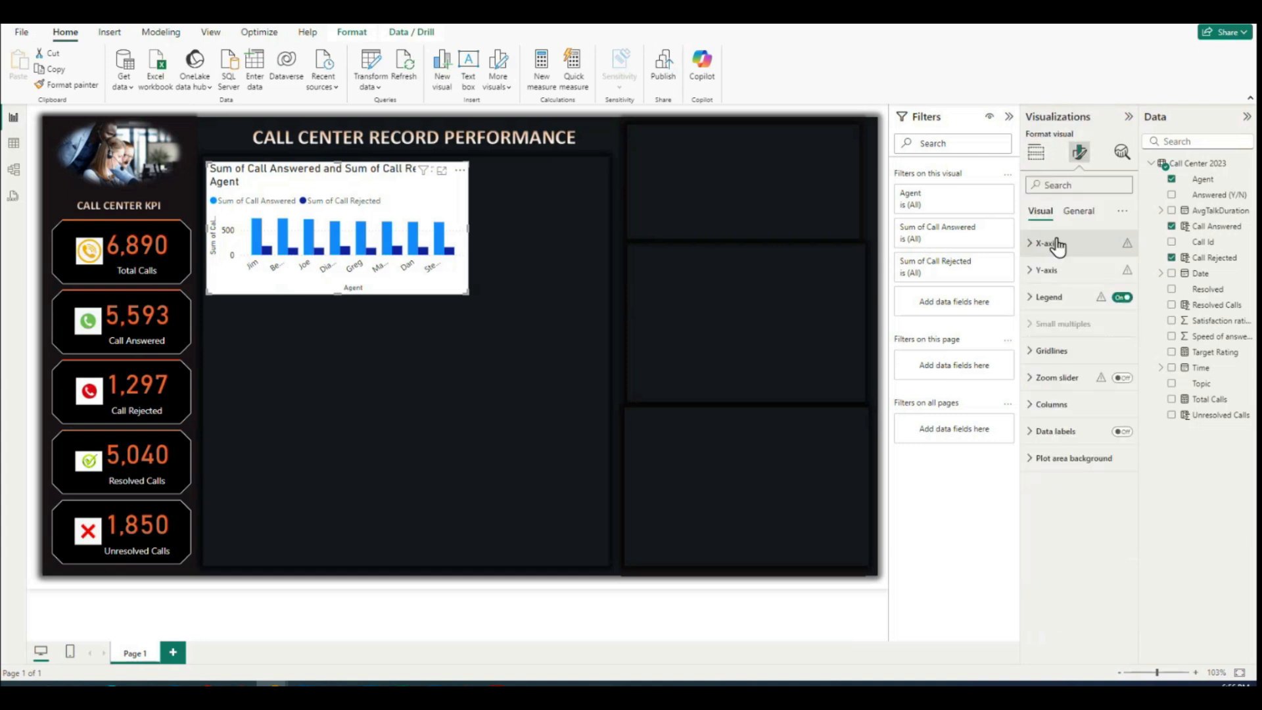
{"action": "left_click", "coordinate": [1029, 244]}
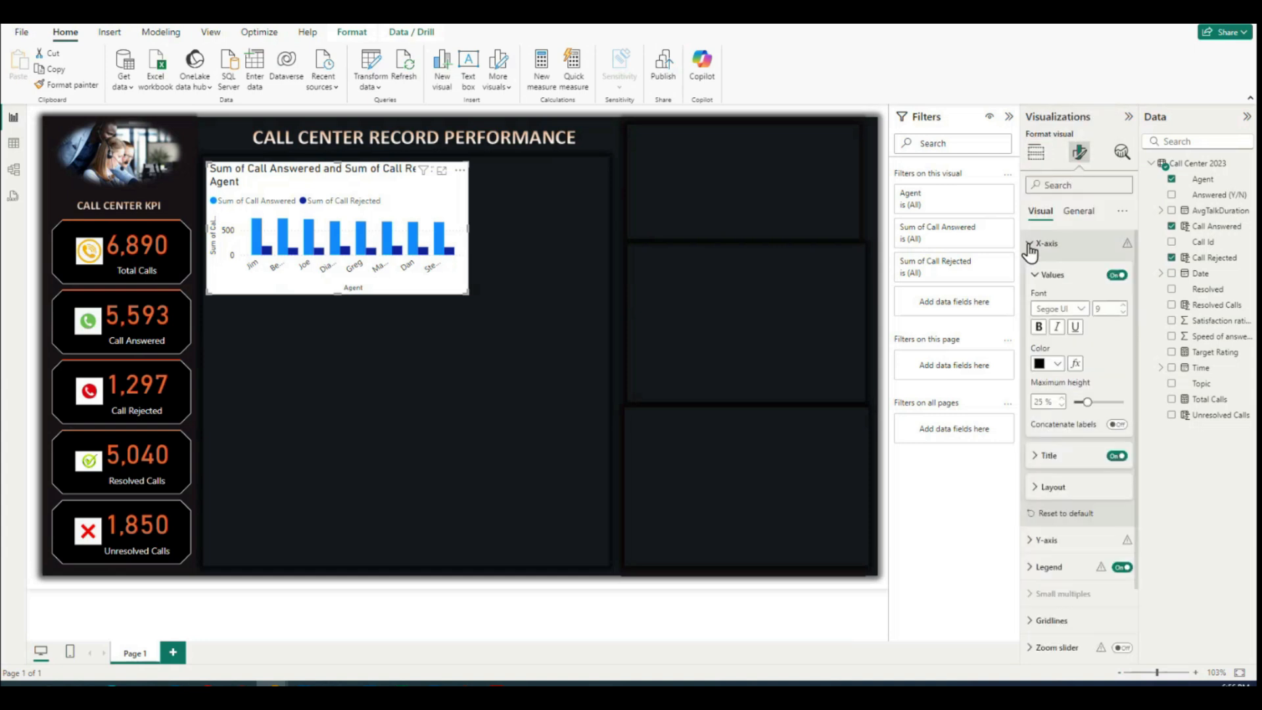
{"action": "left_click", "coordinate": [1116, 456]}
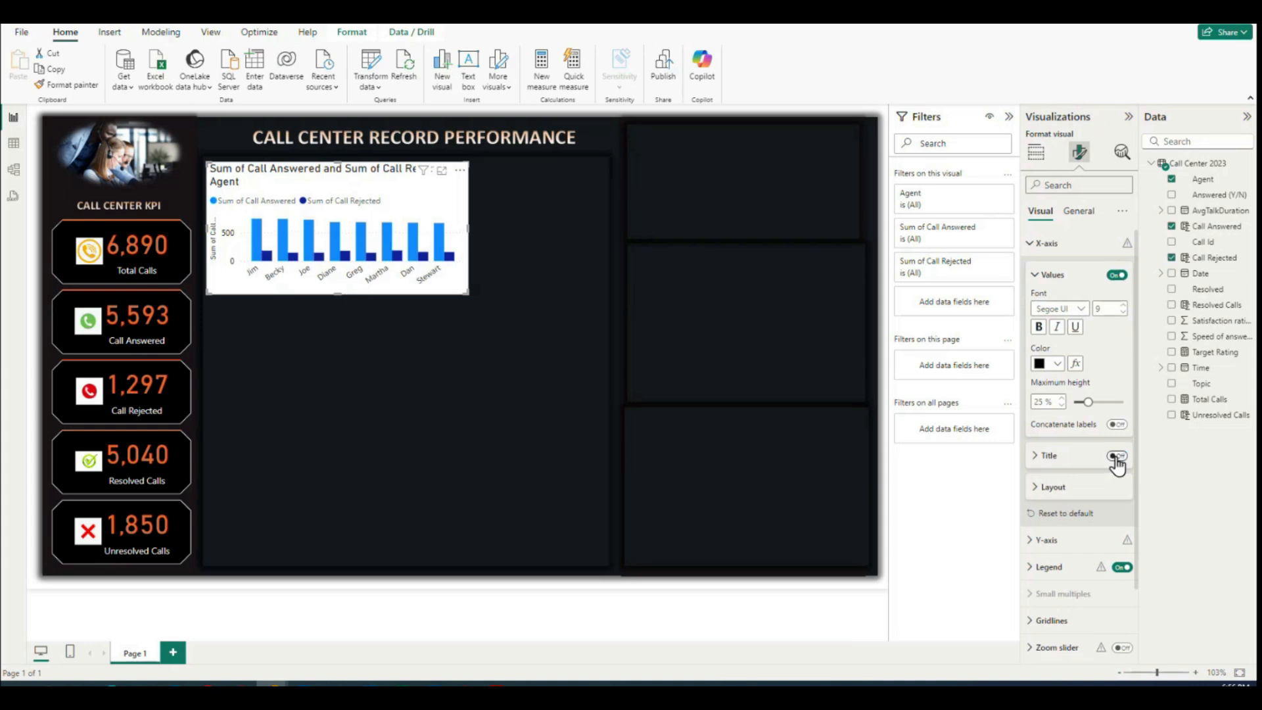
{"action": "left_click", "coordinate": [1057, 365]}
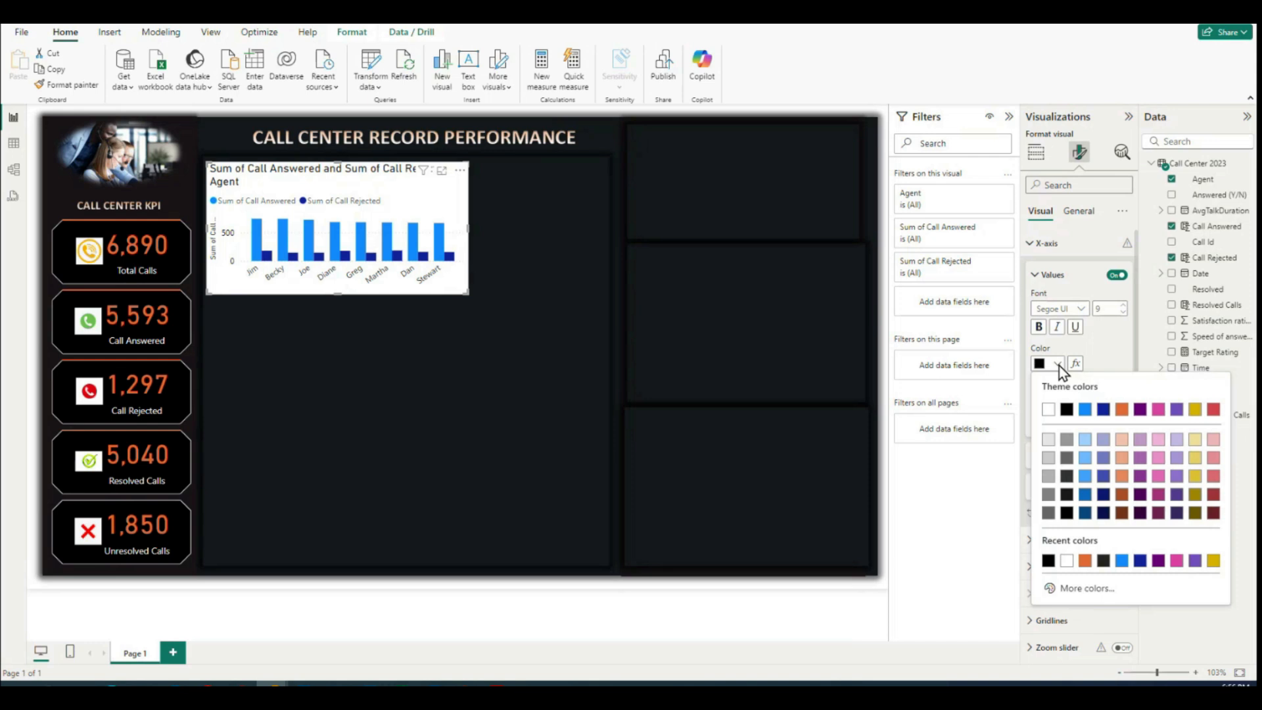
{"action": "left_click", "coordinate": [1052, 410]}
{"action": "left_click", "coordinate": [1038, 327]}
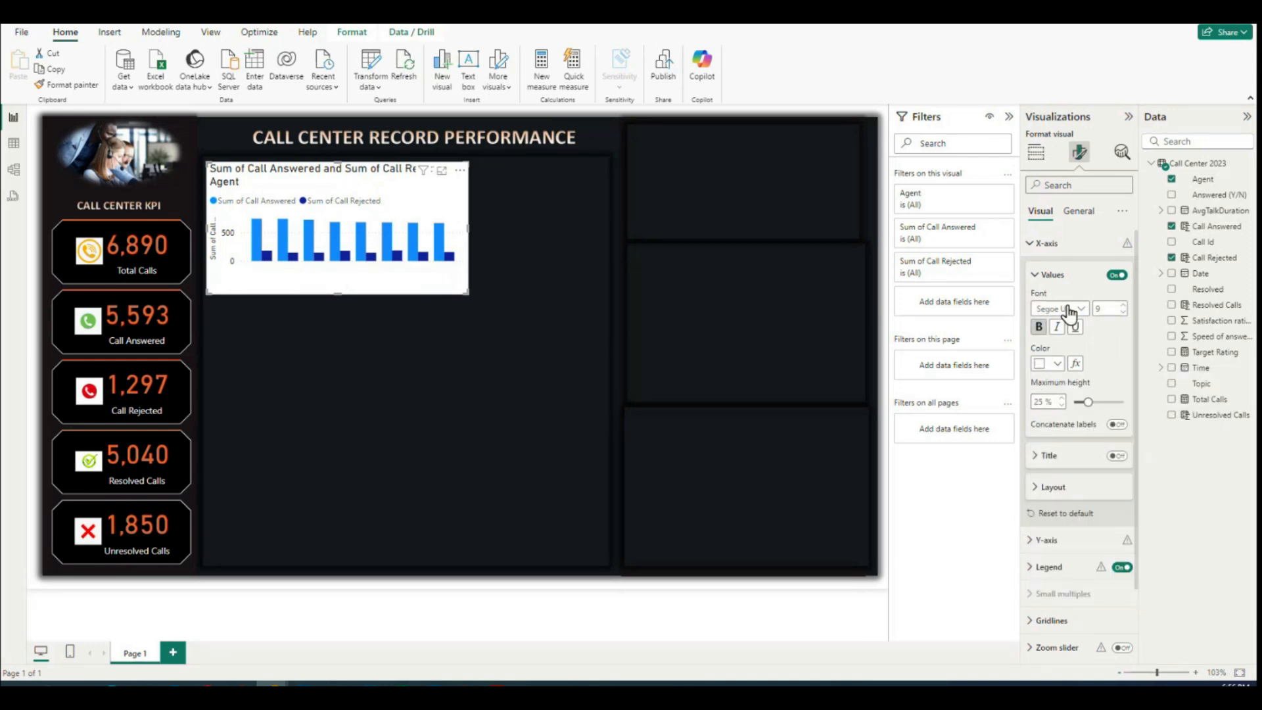
{"action": "left_click", "coordinate": [1033, 247]}
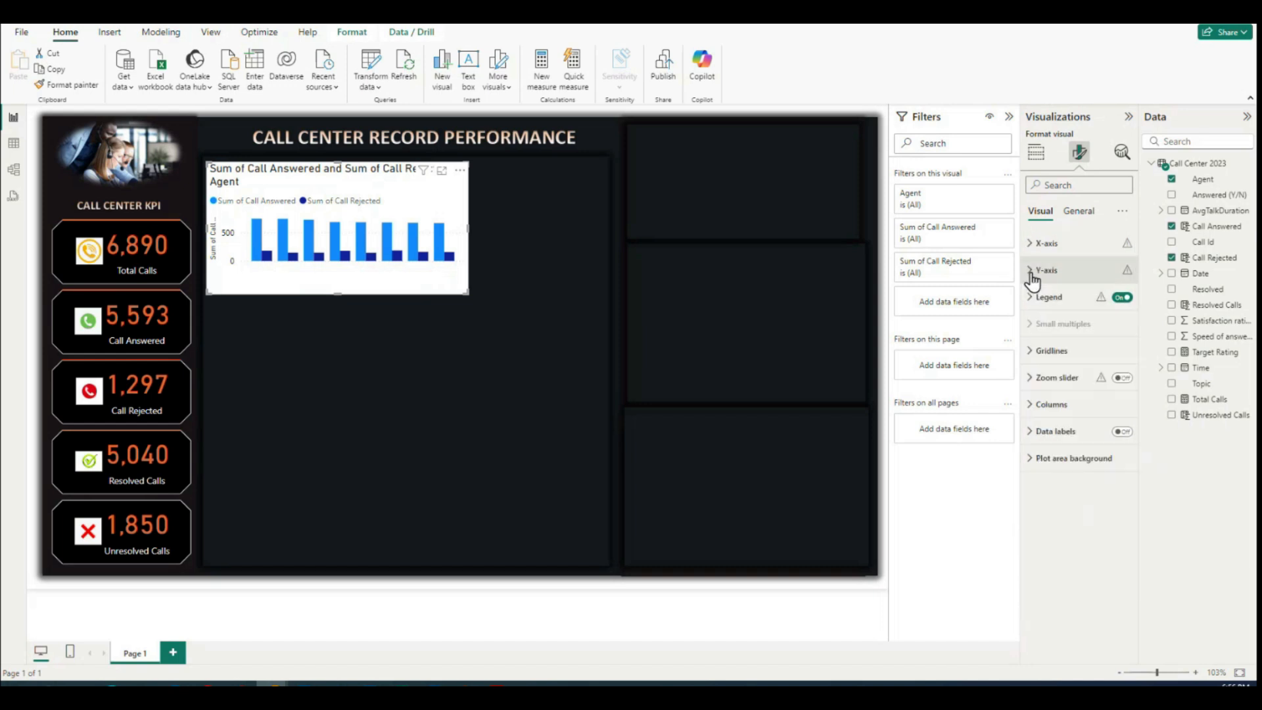
Step: Turn off the column chart's Y-axis title and make the Y-axis values bold and white
{"action": "left_click", "coordinate": [1035, 271]}
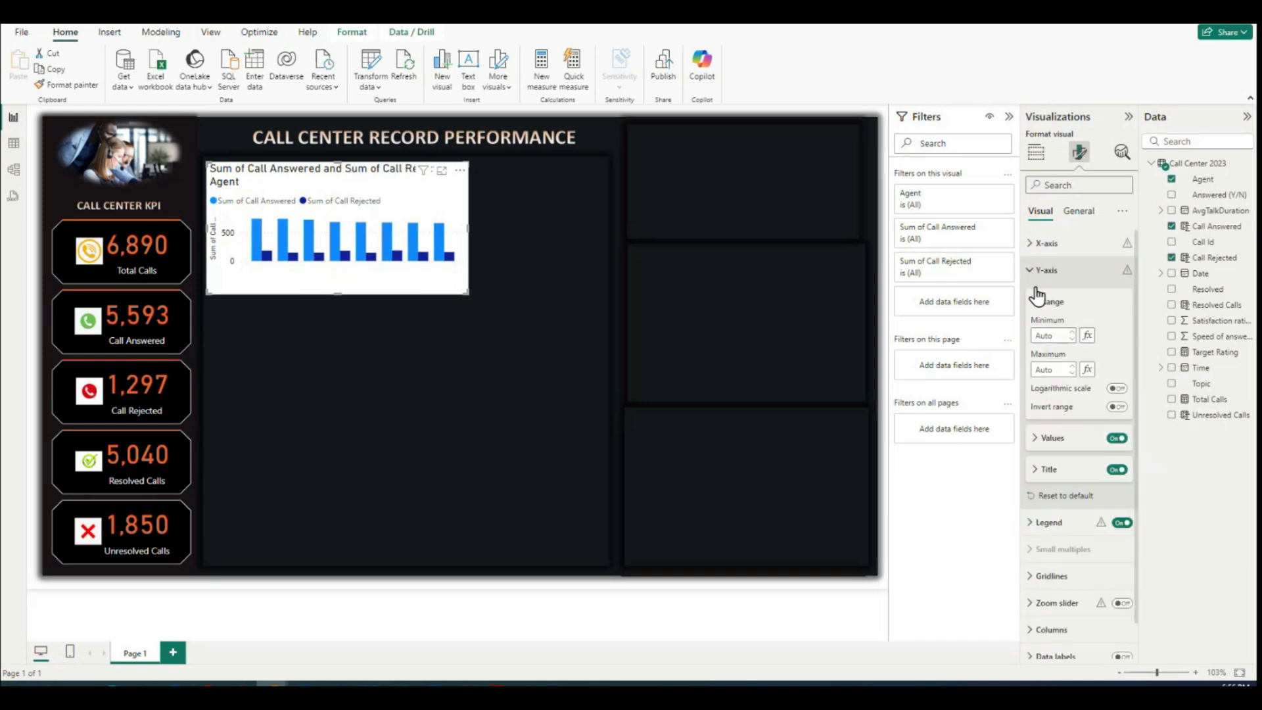
{"action": "left_click", "coordinate": [1117, 471]}
{"action": "scroll", "coordinate": [1052, 368], "scroll_direction": "down", "scroll_amount": 1}
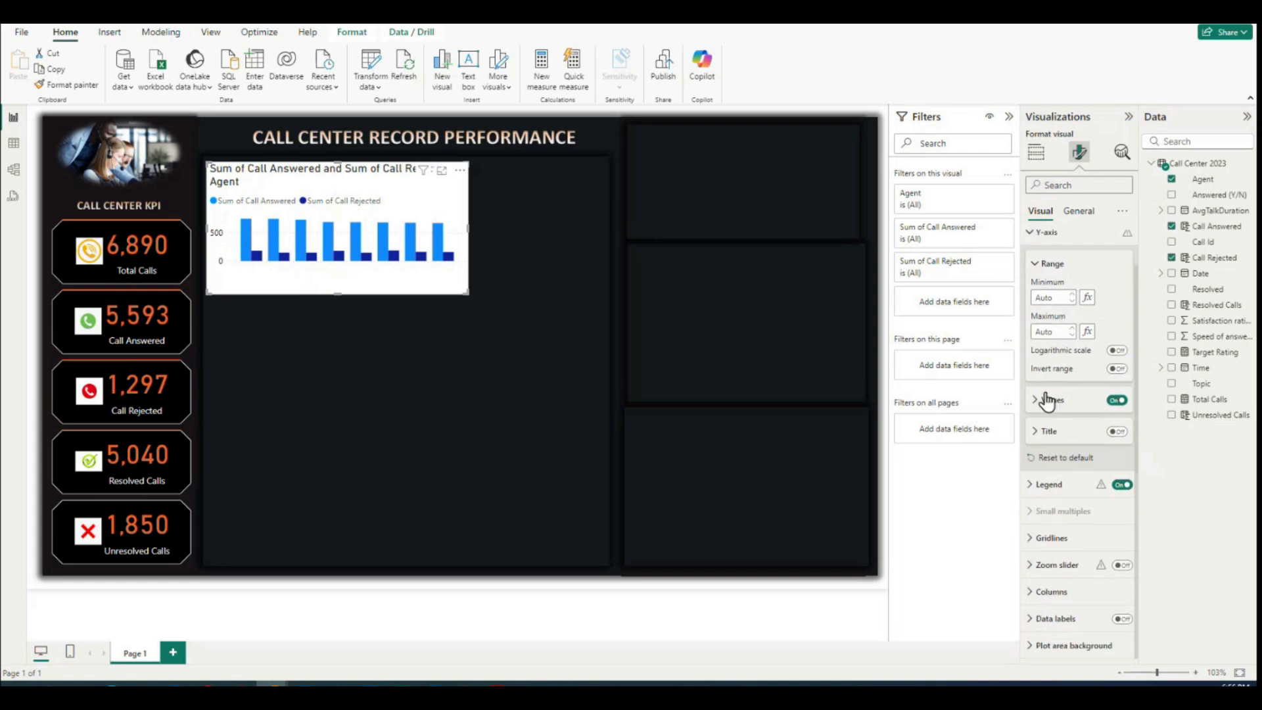
{"action": "left_click", "coordinate": [1034, 401]}
{"action": "scroll", "coordinate": [1054, 341], "scroll_direction": "down", "scroll_amount": 2}
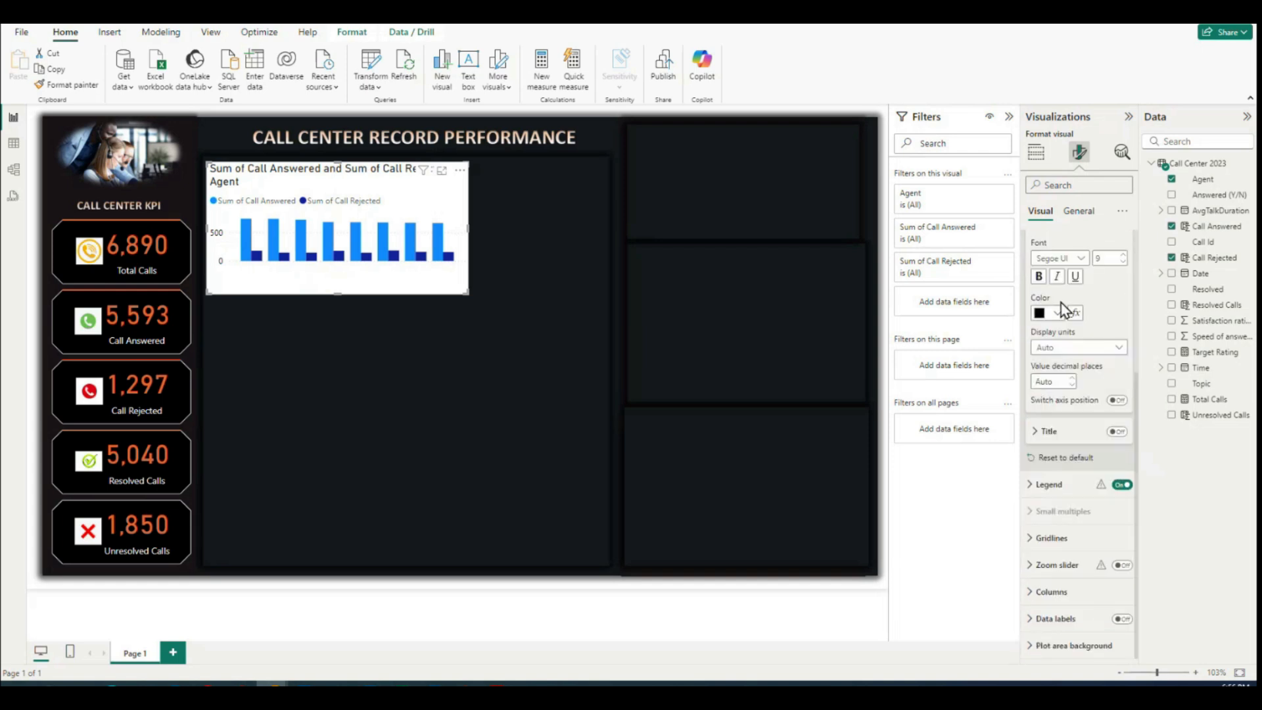
{"action": "left_click", "coordinate": [1038, 342]}
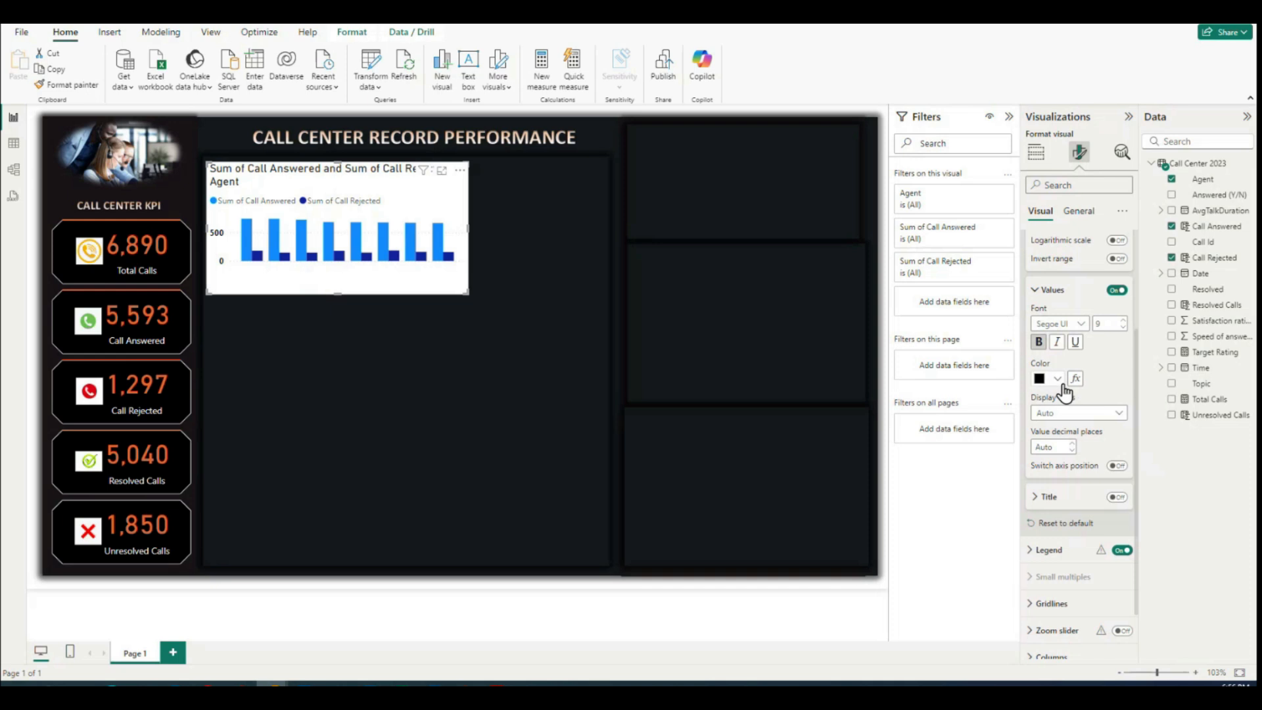
{"action": "left_click", "coordinate": [1058, 378]}
{"action": "left_click", "coordinate": [1048, 426]}
{"action": "left_click", "coordinate": [1036, 291]}
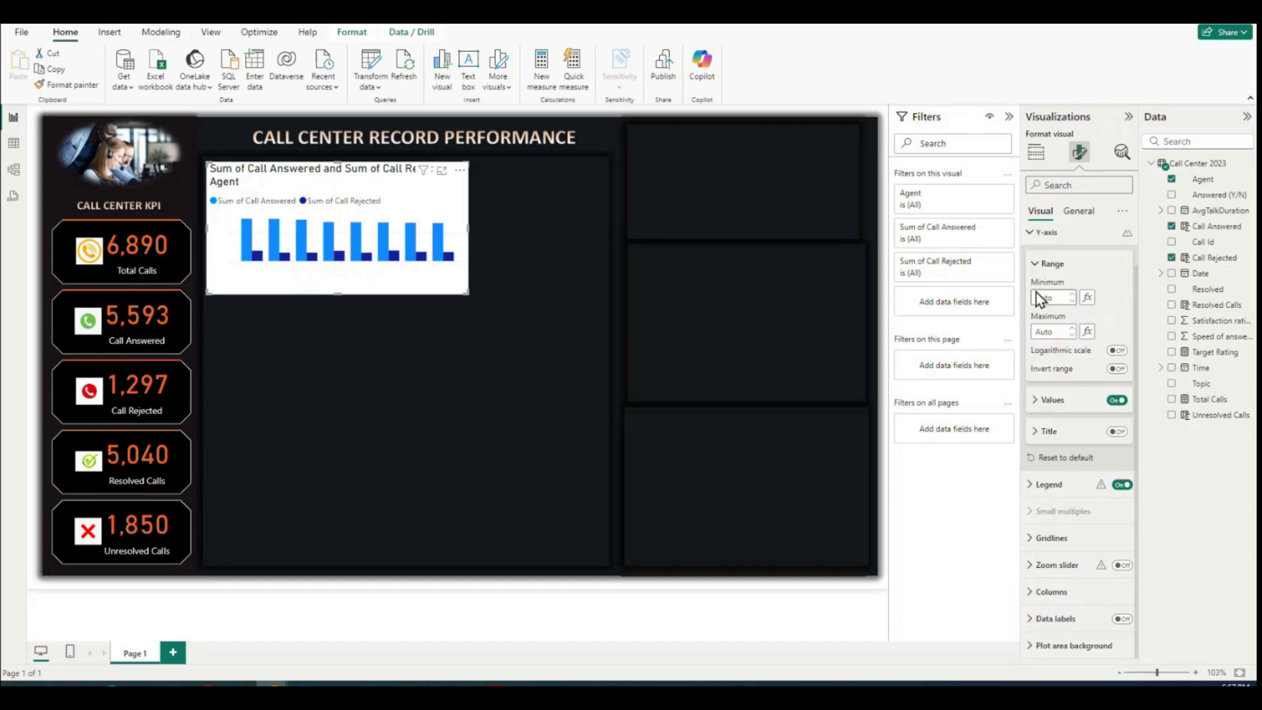
Step: Turn off the column chart's background so the dark dashboard panel shows through
{"action": "left_click", "coordinate": [1079, 217]}
{"action": "left_click", "coordinate": [1043, 217]}
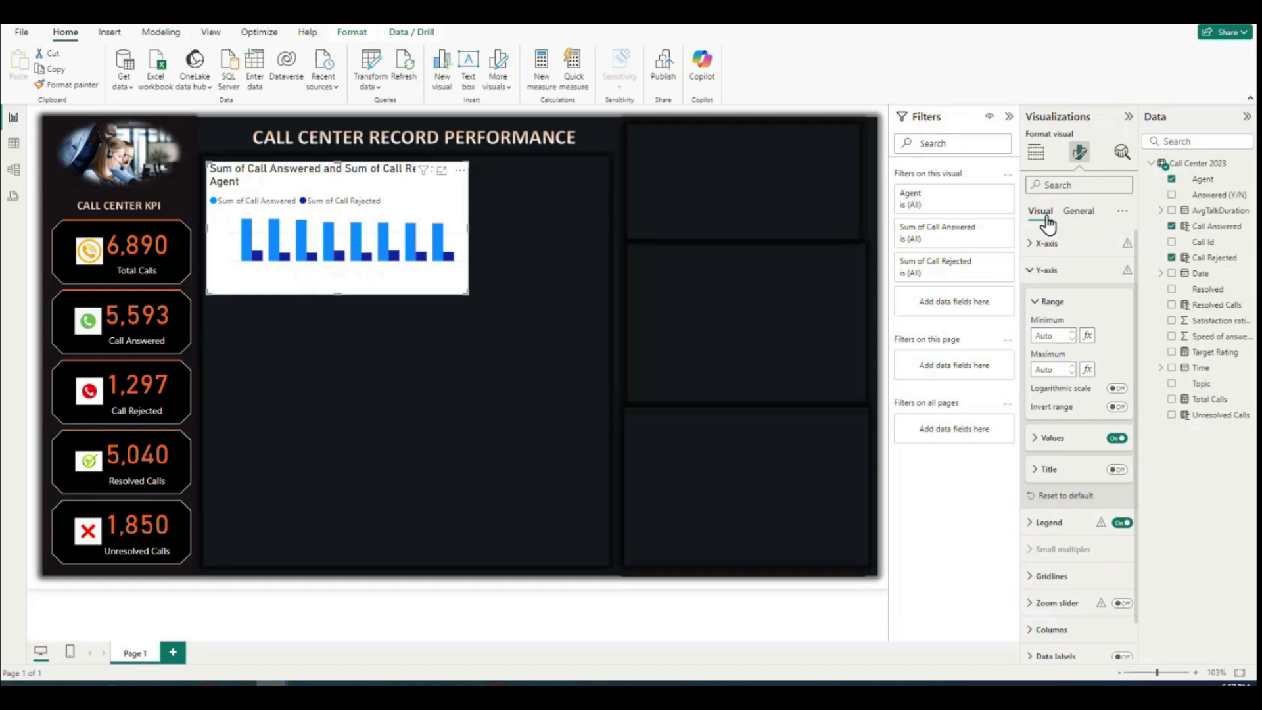
{"action": "left_click", "coordinate": [1078, 211]}
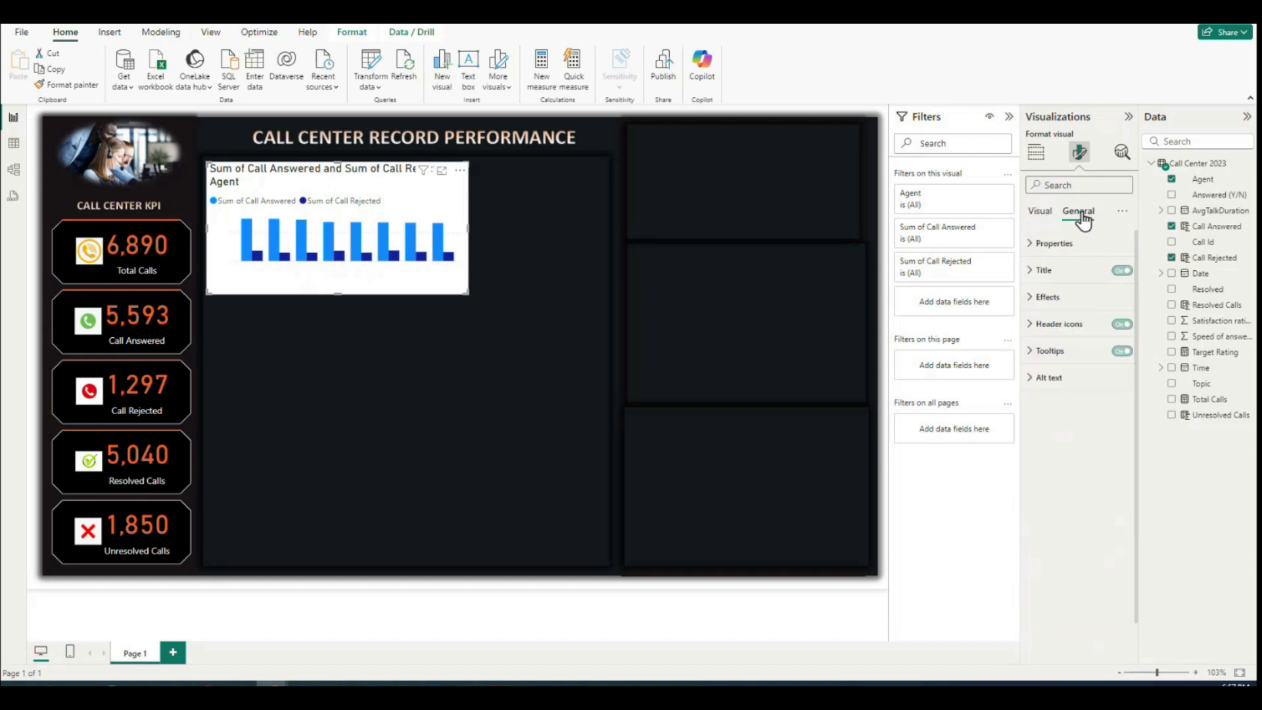
{"action": "left_click", "coordinate": [1032, 301]}
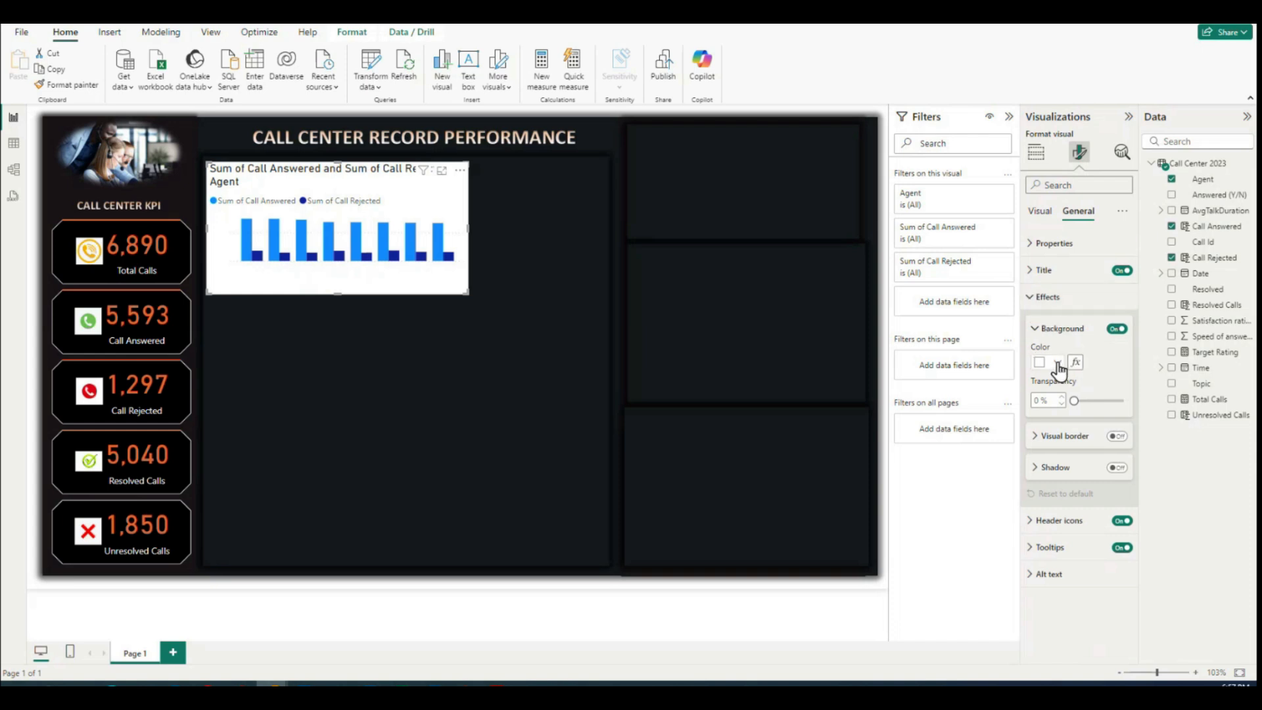
{"action": "left_click", "coordinate": [1115, 329]}
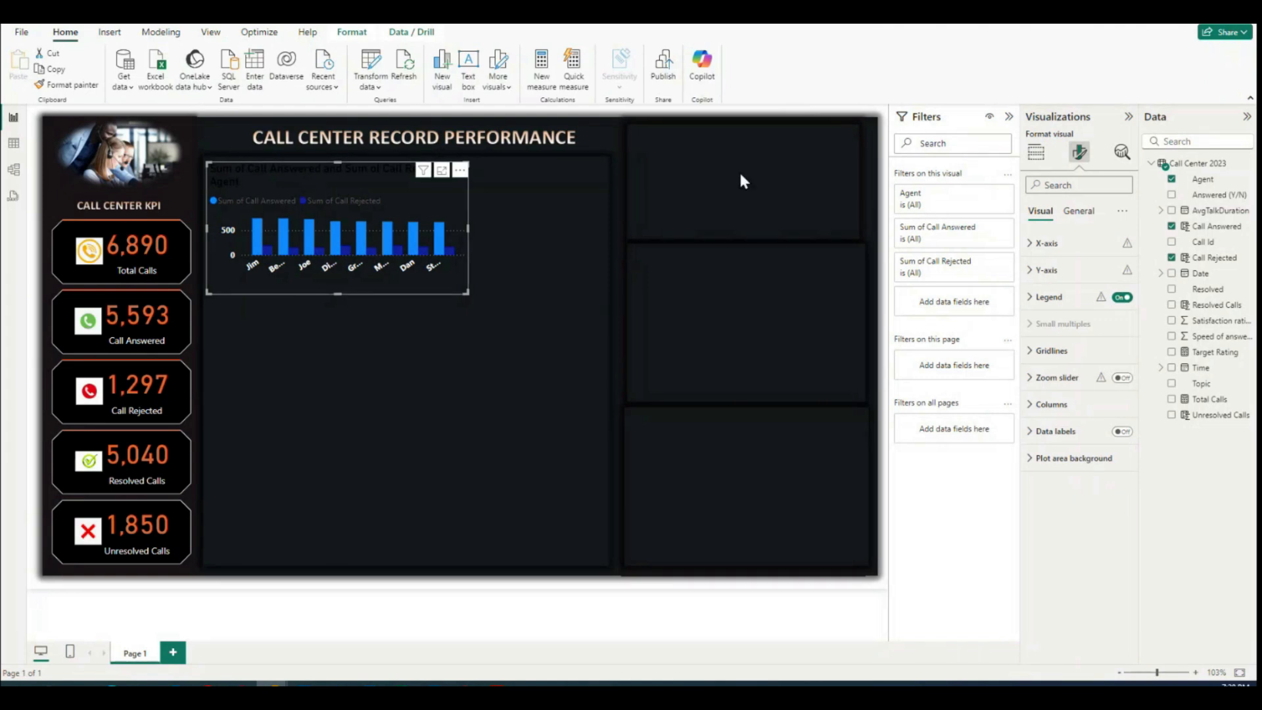
Step: Shorten the column chart's title to "Call Answered and Call Rejected by Agent"
{"action": "left_click", "coordinate": [1079, 216]}
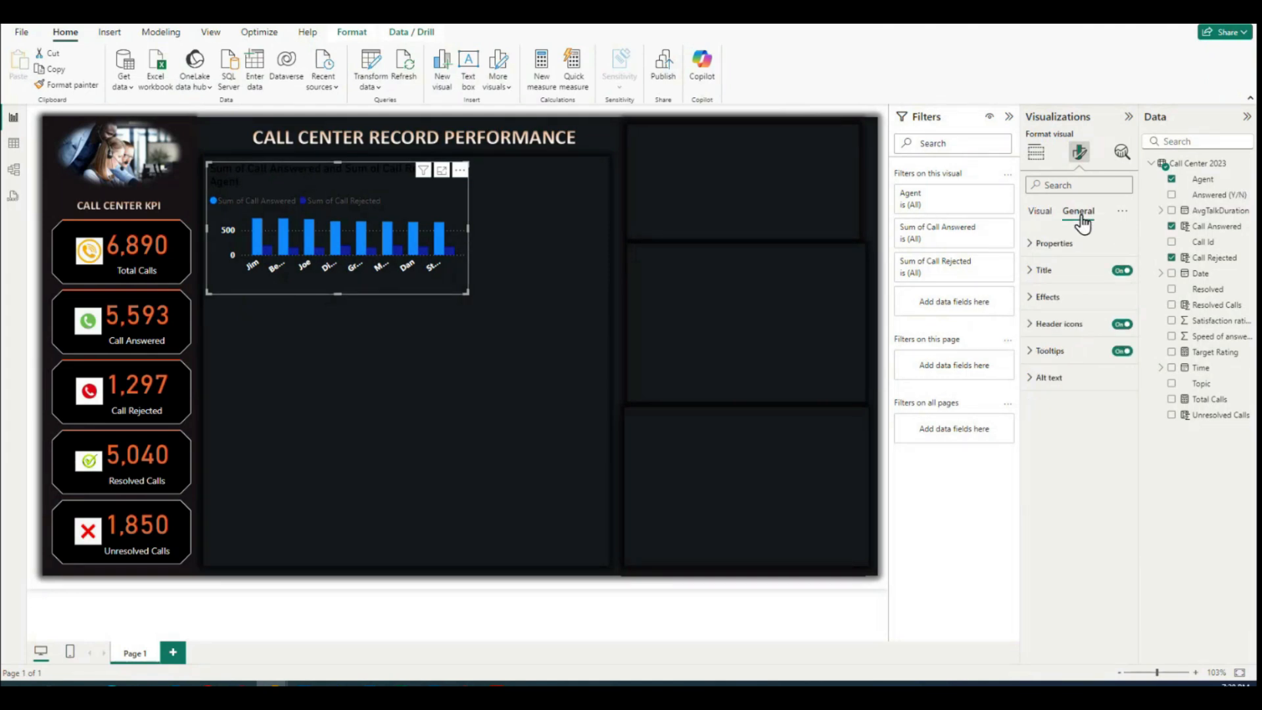
{"action": "left_click", "coordinate": [1030, 270]}
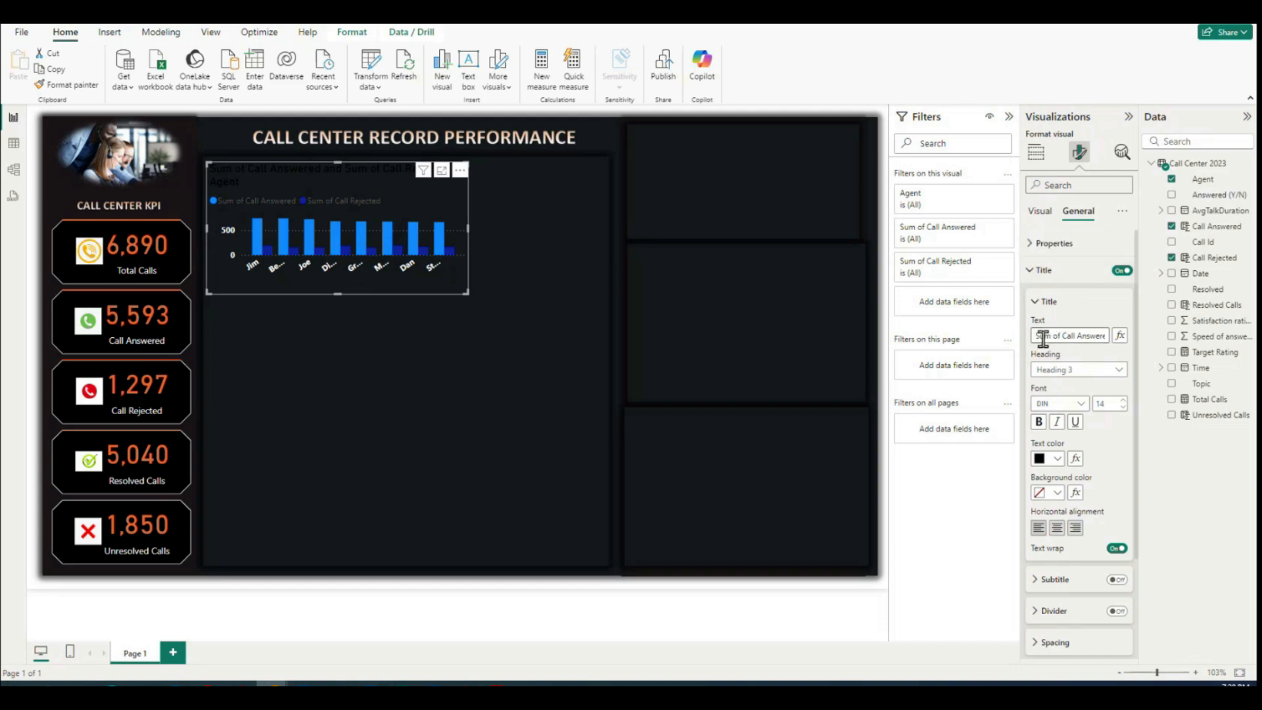
{"action": "left_click_drag", "start_coordinate": [1034, 337], "coordinate": [1116, 337]}
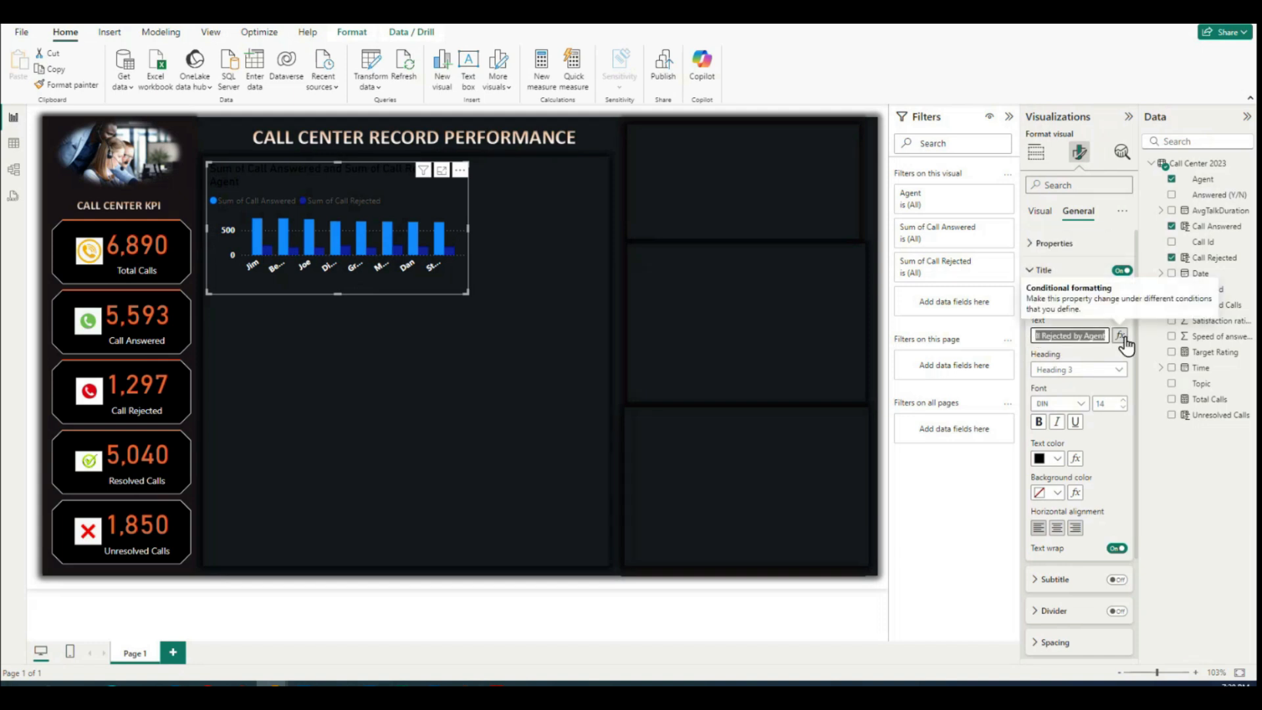
{"action": "left_click", "coordinate": [1058, 335]}
{"action": "left_click_drag", "start_coordinate": [1060, 335], "coordinate": [888, 336]}
{"action": "key", "text": "BackSpace"}
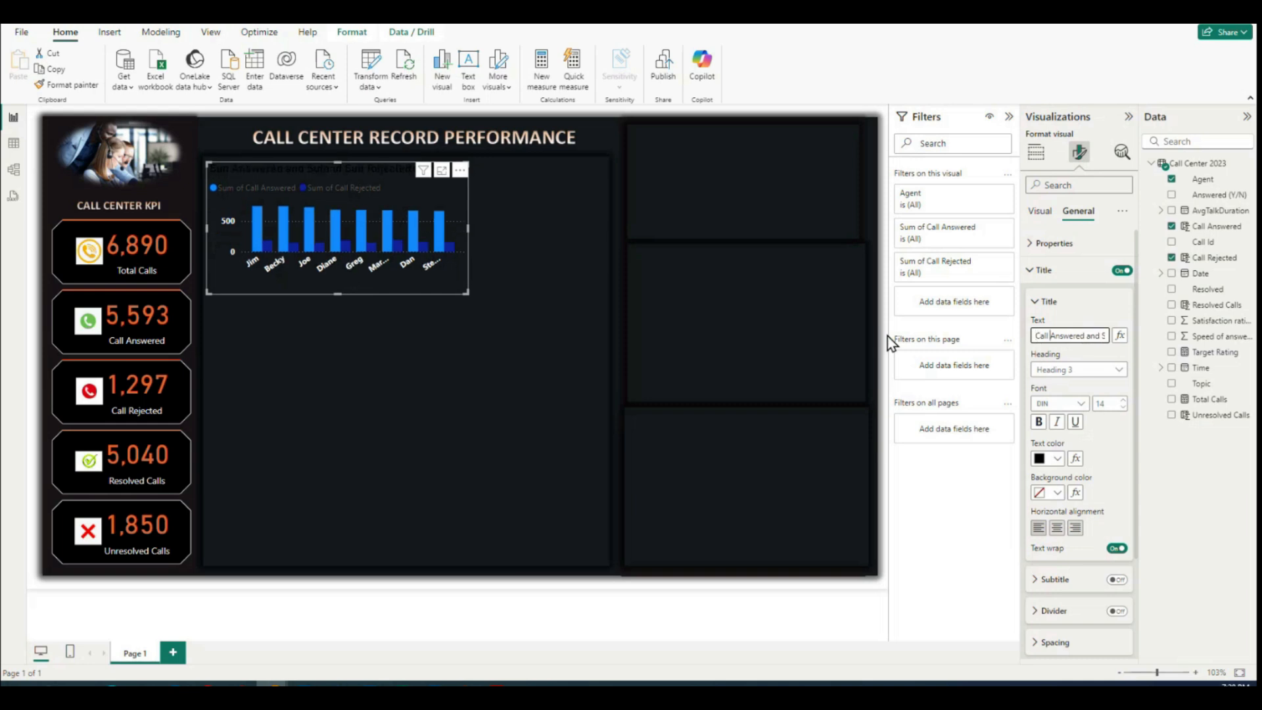
{"action": "key", "text": "shift+Right"}
{"action": "key", "text": "shift+Right"}
{"action": "key", "text": "shift+Right"}
{"action": "key", "text": "shift+Right"}
{"action": "key", "text": "shift+Right"}
{"action": "key", "text": "shift+Right"}
{"action": "key", "text": "shift+Right"}
{"action": "key", "text": "BackSpace"}
{"action": "key", "text": "End"}
{"action": "left_click", "coordinate": [1114, 455]}
Step: Make the column chart's title white, centered and bold
{"action": "left_click", "coordinate": [1058, 458]}
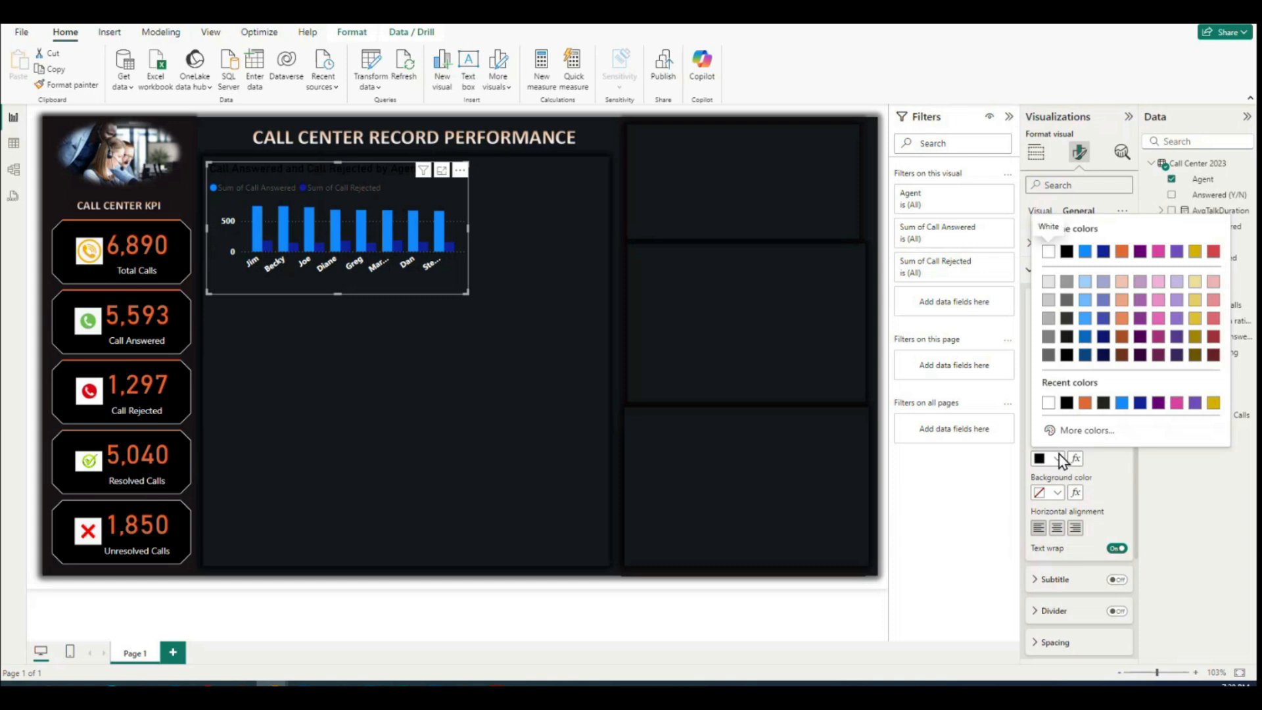
{"action": "left_click", "coordinate": [1047, 403]}
{"action": "left_click", "coordinate": [1067, 530]}
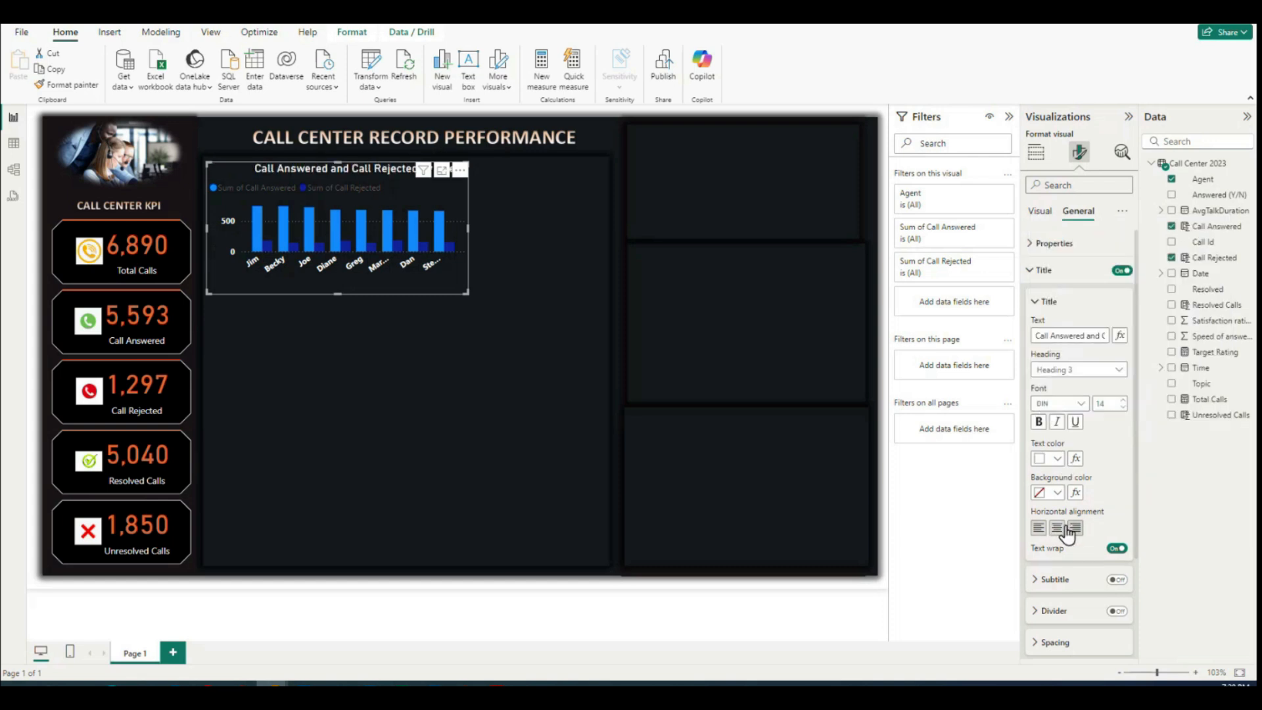
{"action": "left_click", "coordinate": [1039, 421]}
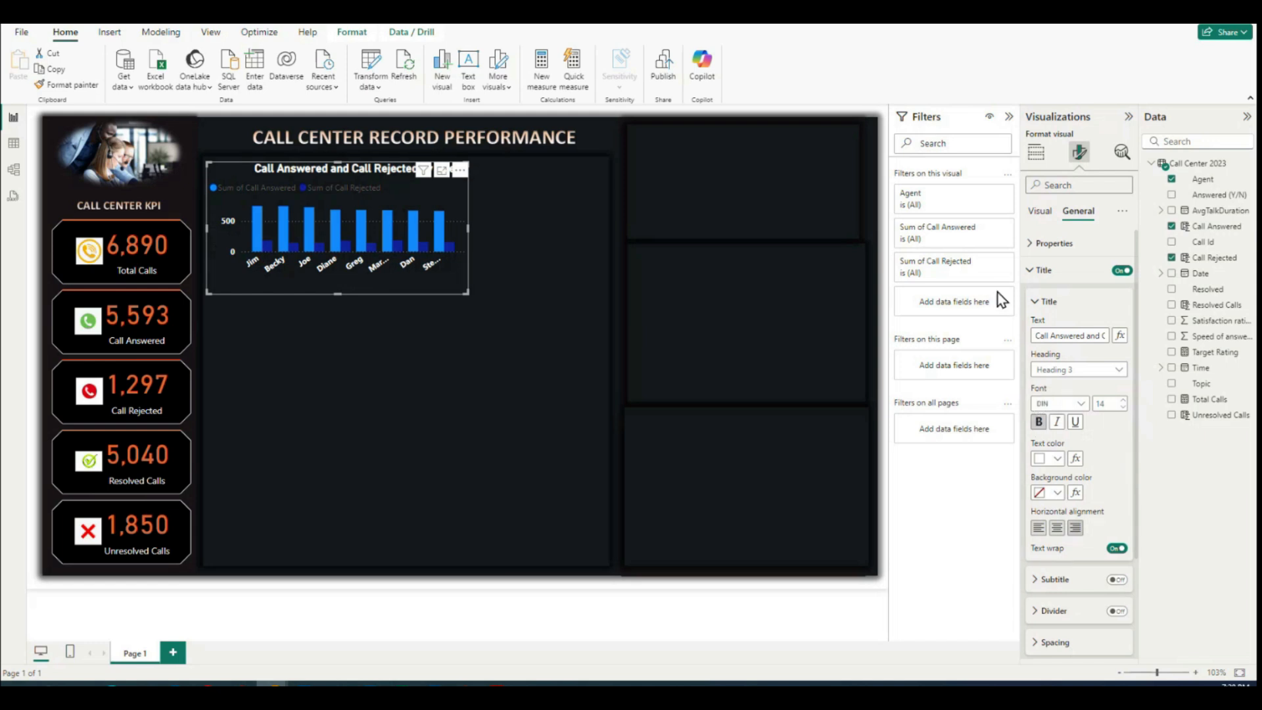
{"action": "left_click", "coordinate": [1036, 304]}
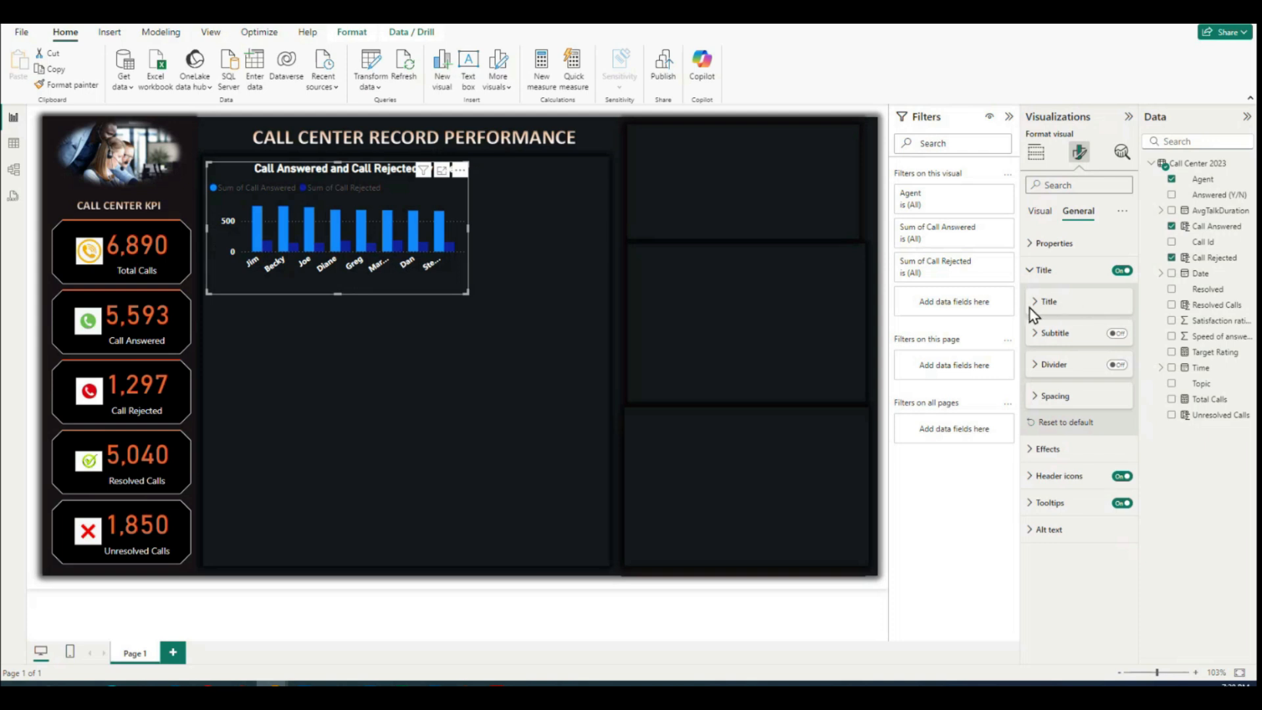
{"action": "left_click", "coordinate": [1031, 273]}
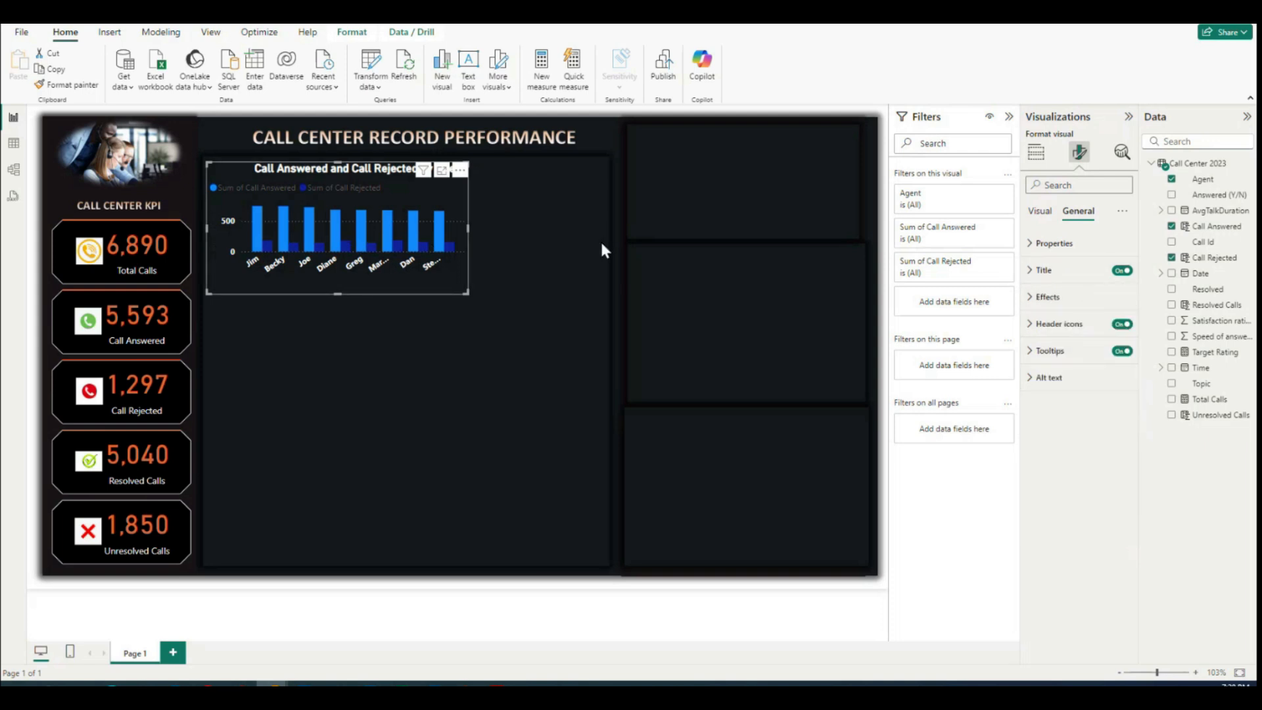
Step: Color the Sum of Call Answered columns orange
{"action": "left_click", "coordinate": [1039, 211]}
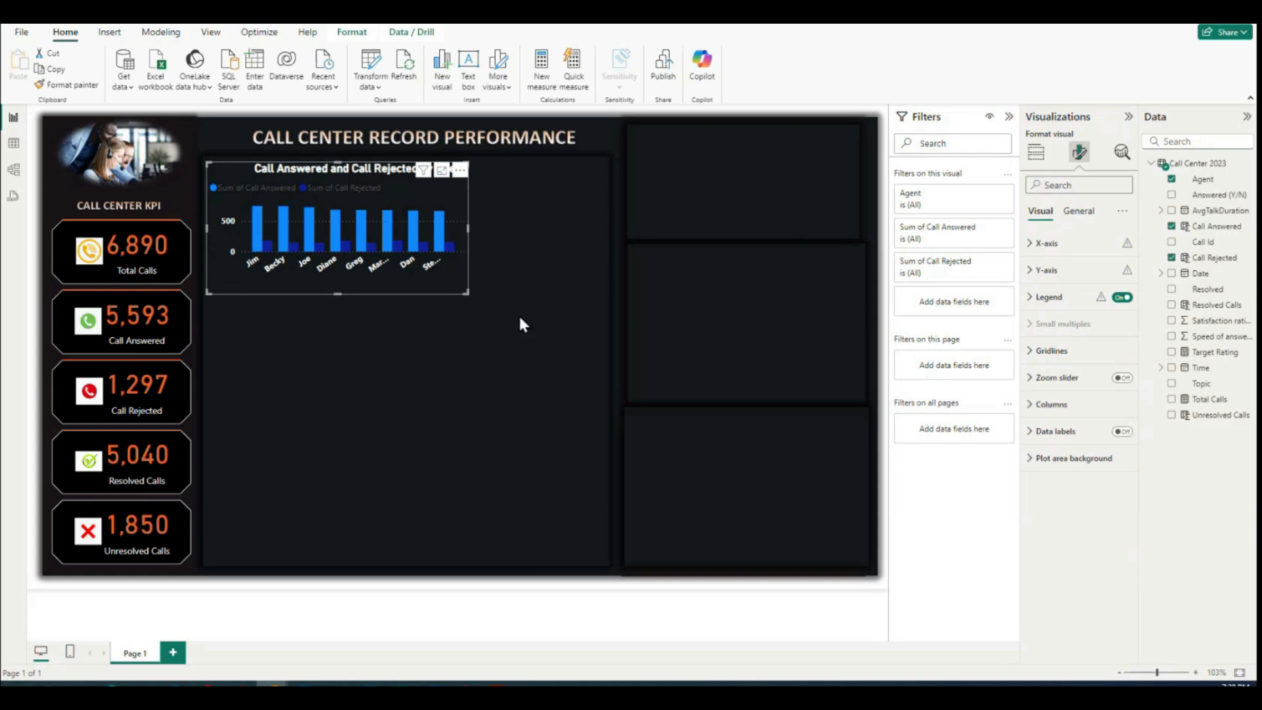
{"action": "left_click", "coordinate": [1039, 406]}
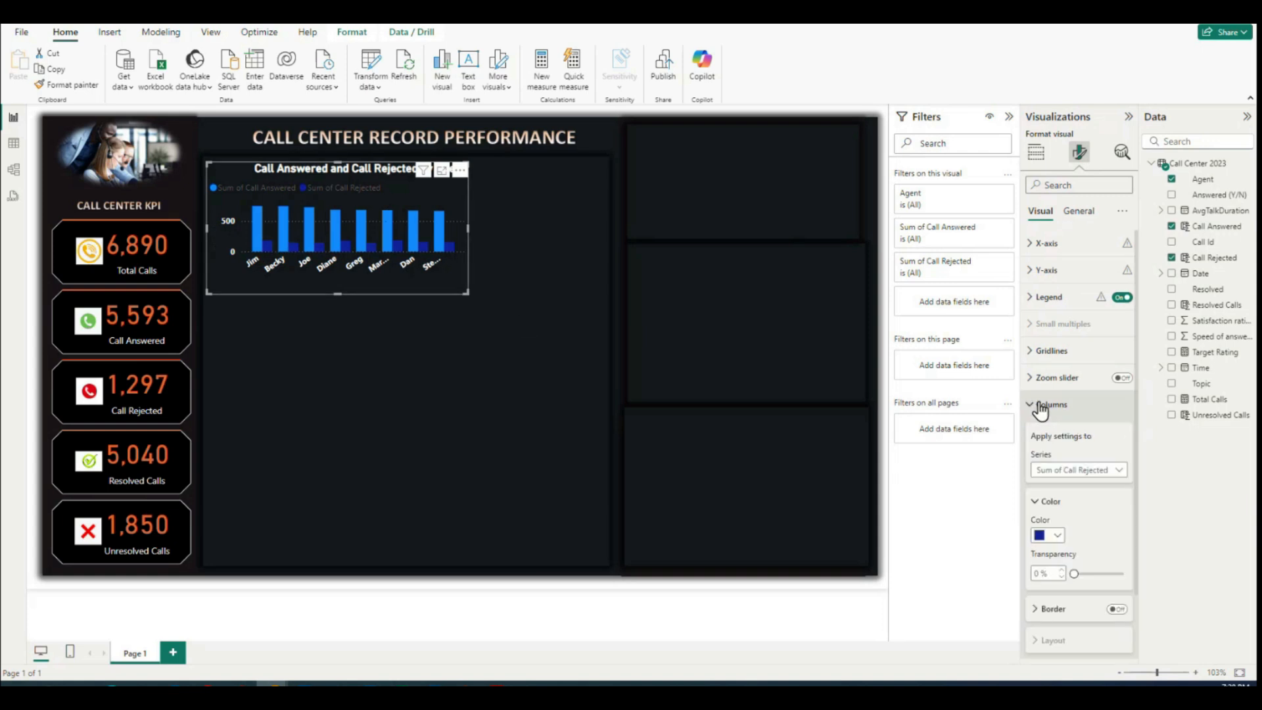
{"action": "left_click", "coordinate": [1065, 470]}
{"action": "left_click", "coordinate": [1071, 485]}
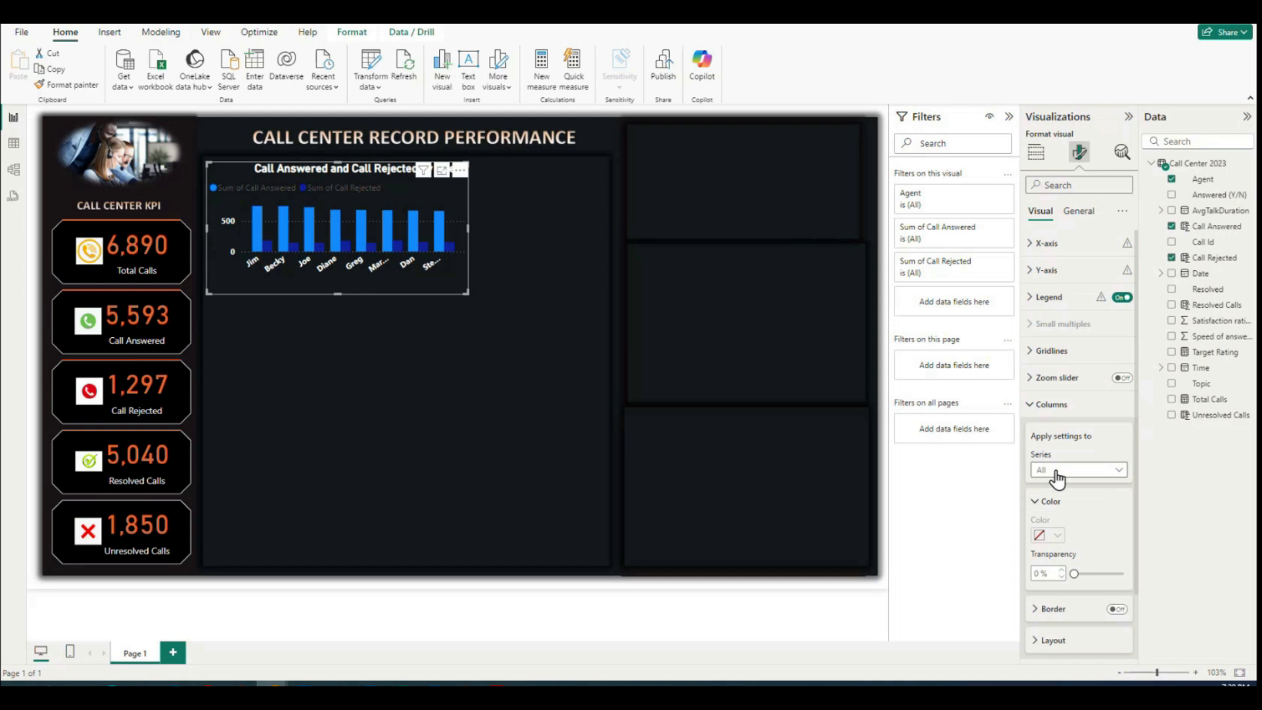
{"action": "left_click", "coordinate": [1094, 470]}
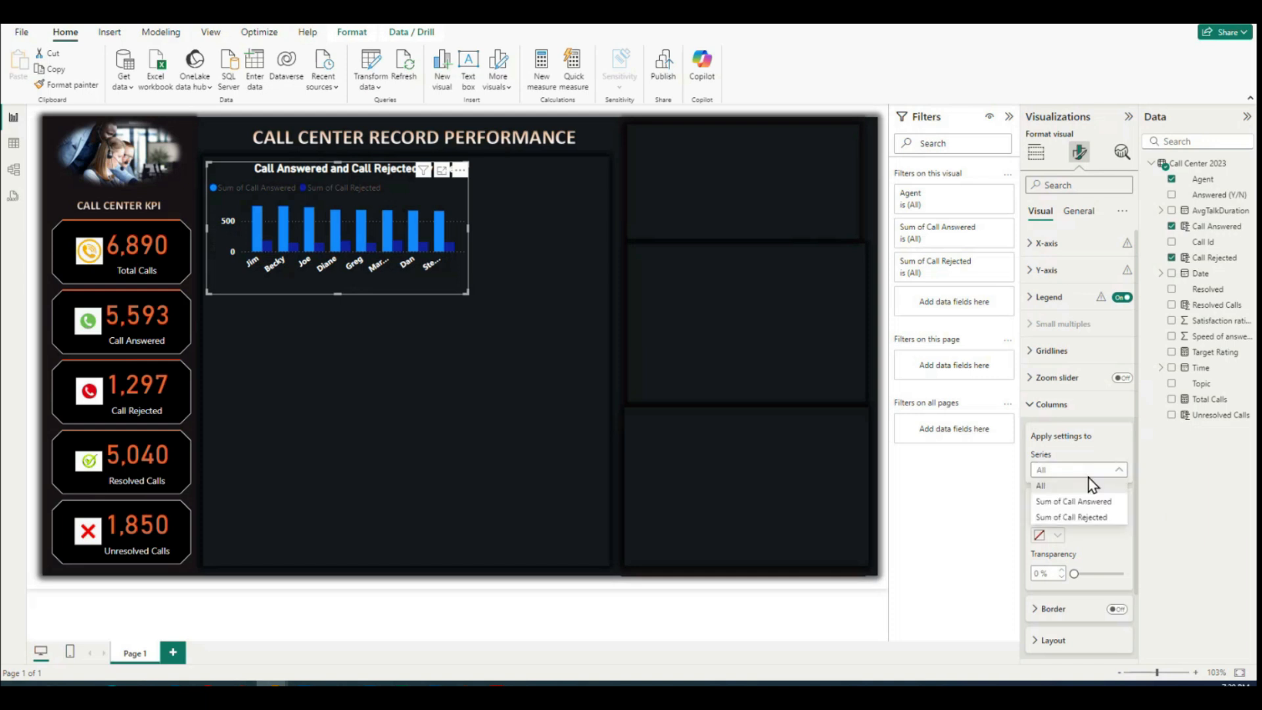
{"action": "left_click", "coordinate": [1049, 502]}
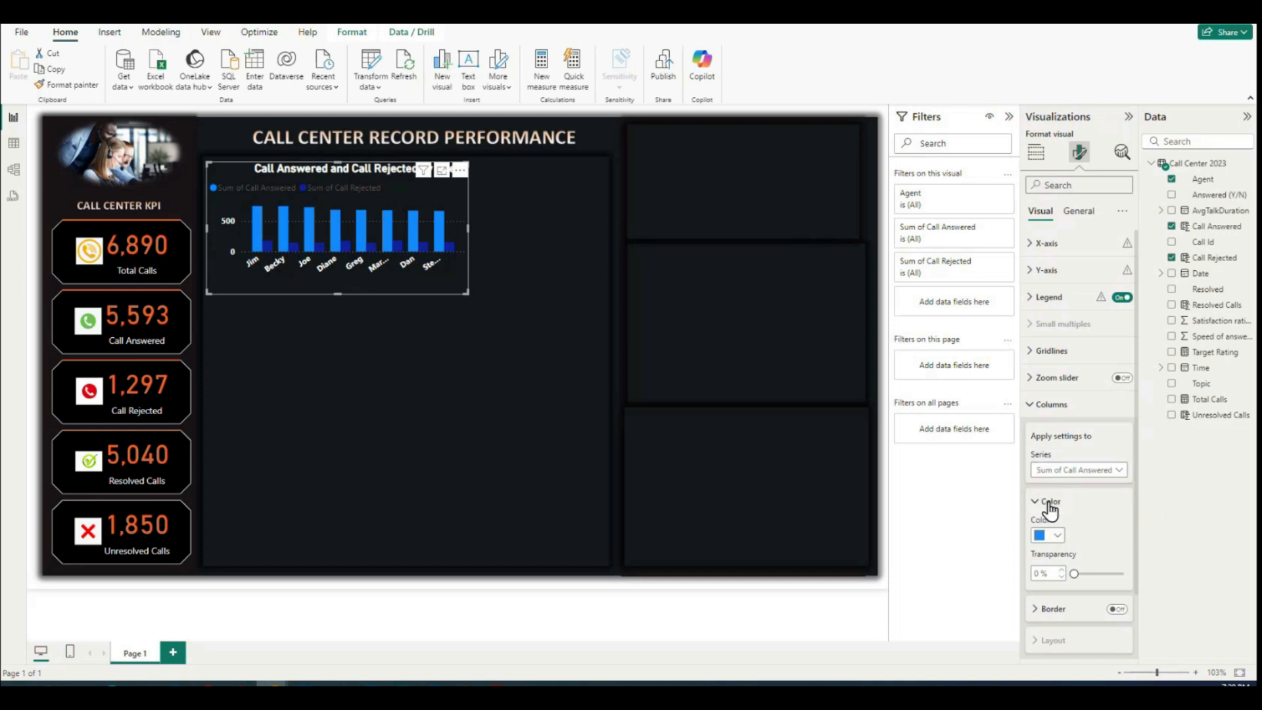
{"action": "left_click", "coordinate": [1057, 536]}
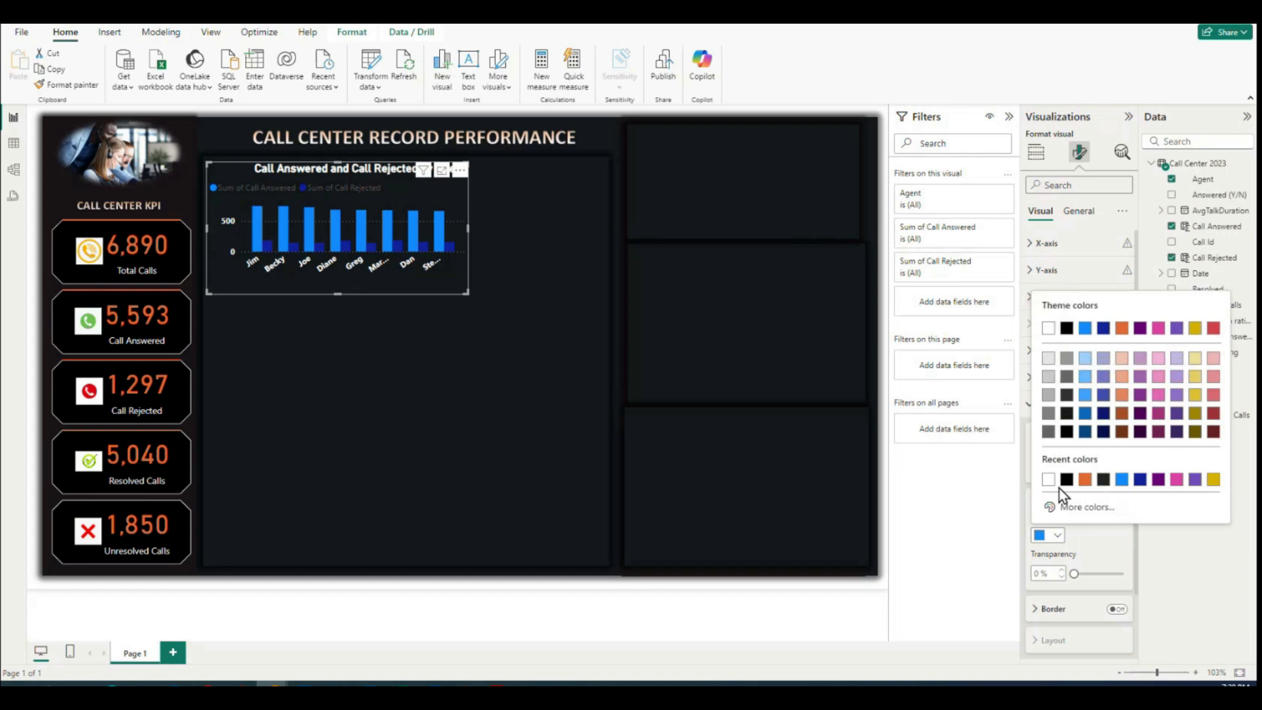
{"action": "left_click", "coordinate": [1122, 328]}
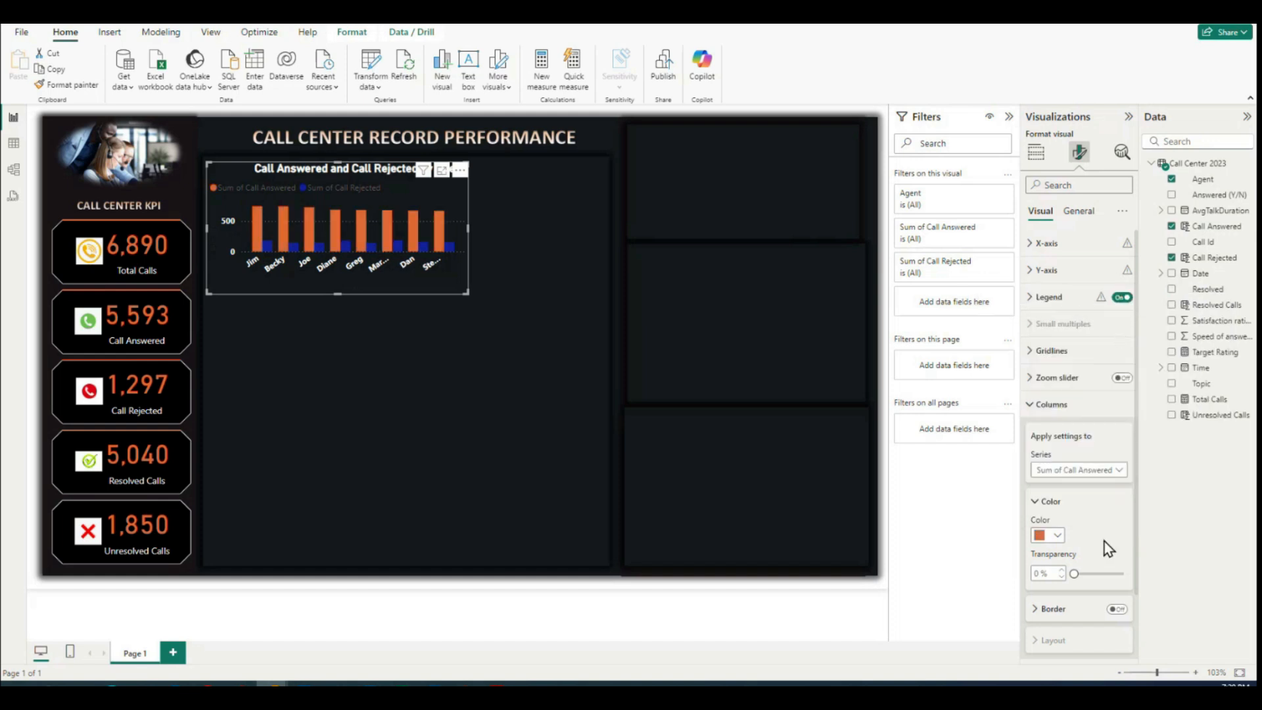
Step: Color the Sum of Call Rejected columns white
{"action": "left_click", "coordinate": [1115, 472]}
{"action": "left_click", "coordinate": [1063, 519]}
{"action": "left_click", "coordinate": [1056, 536]}
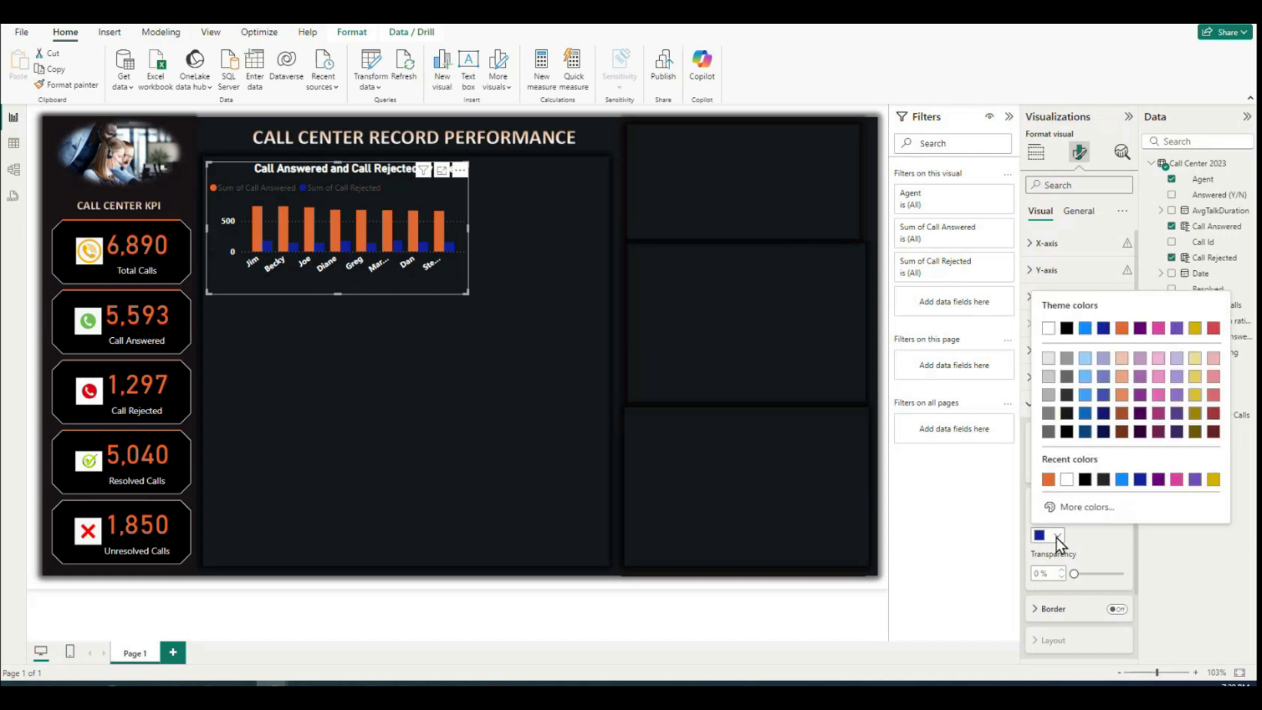
{"action": "left_click", "coordinate": [1066, 481]}
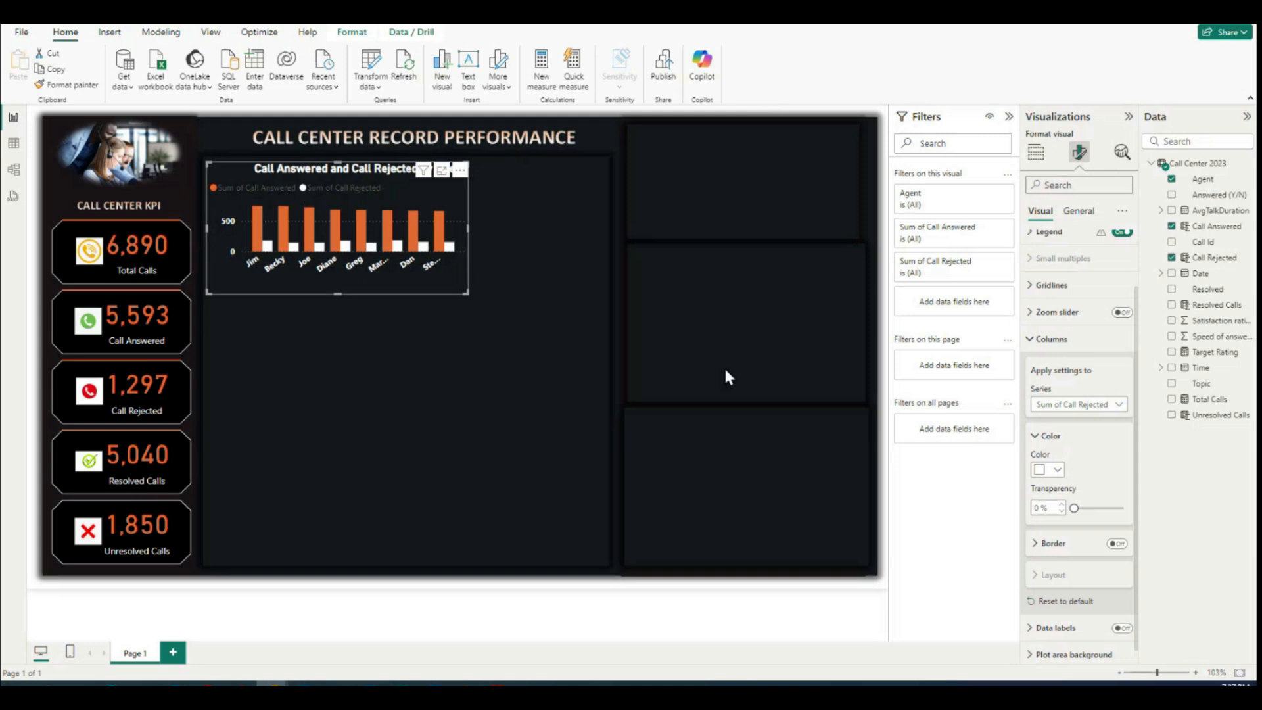
{"action": "left_click", "coordinate": [1030, 342]}
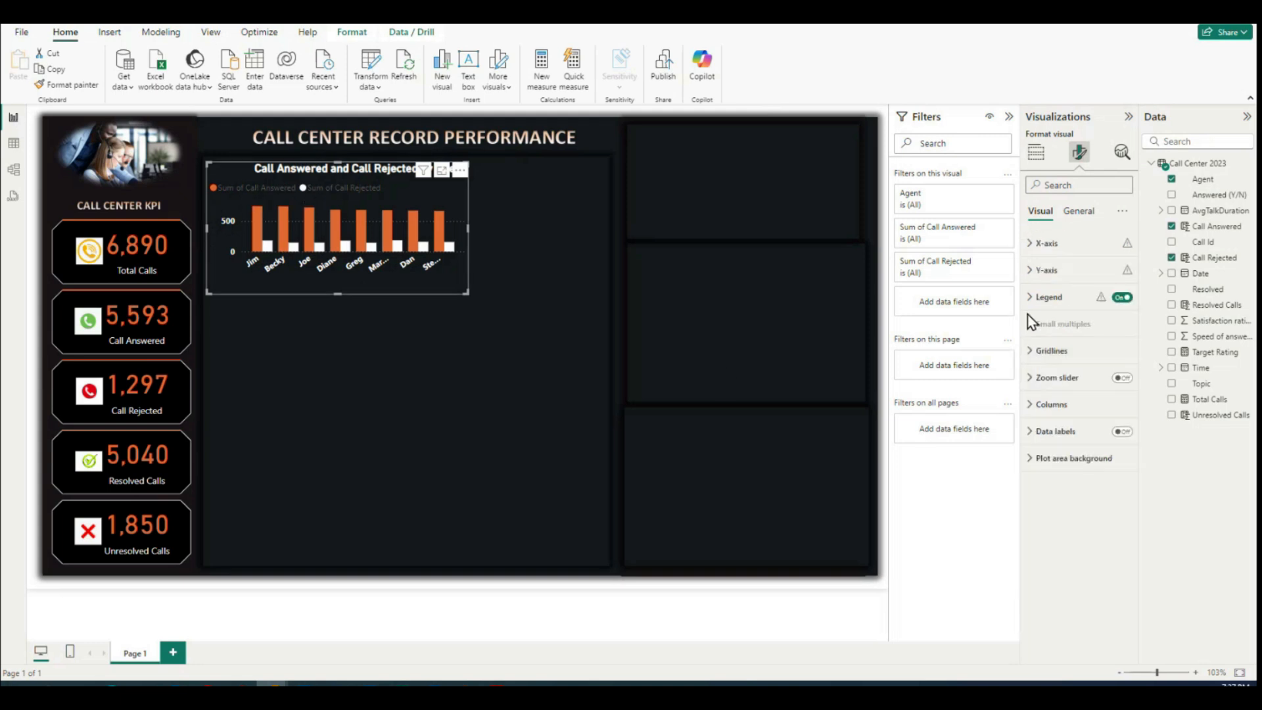
Step: Place the column chart's legend at Bottom center and make its text white
{"action": "left_click", "coordinate": [1029, 305]}
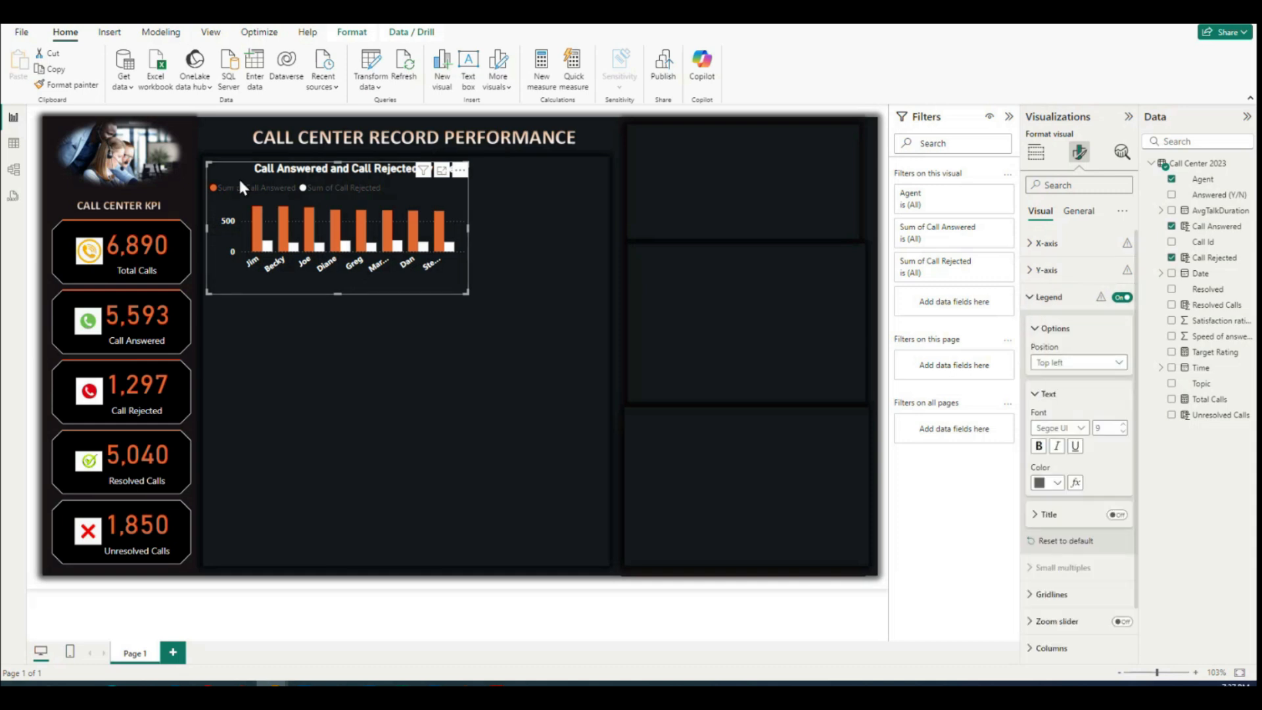
{"action": "left_click", "coordinate": [1119, 364]}
{"action": "left_click", "coordinate": [1060, 504]}
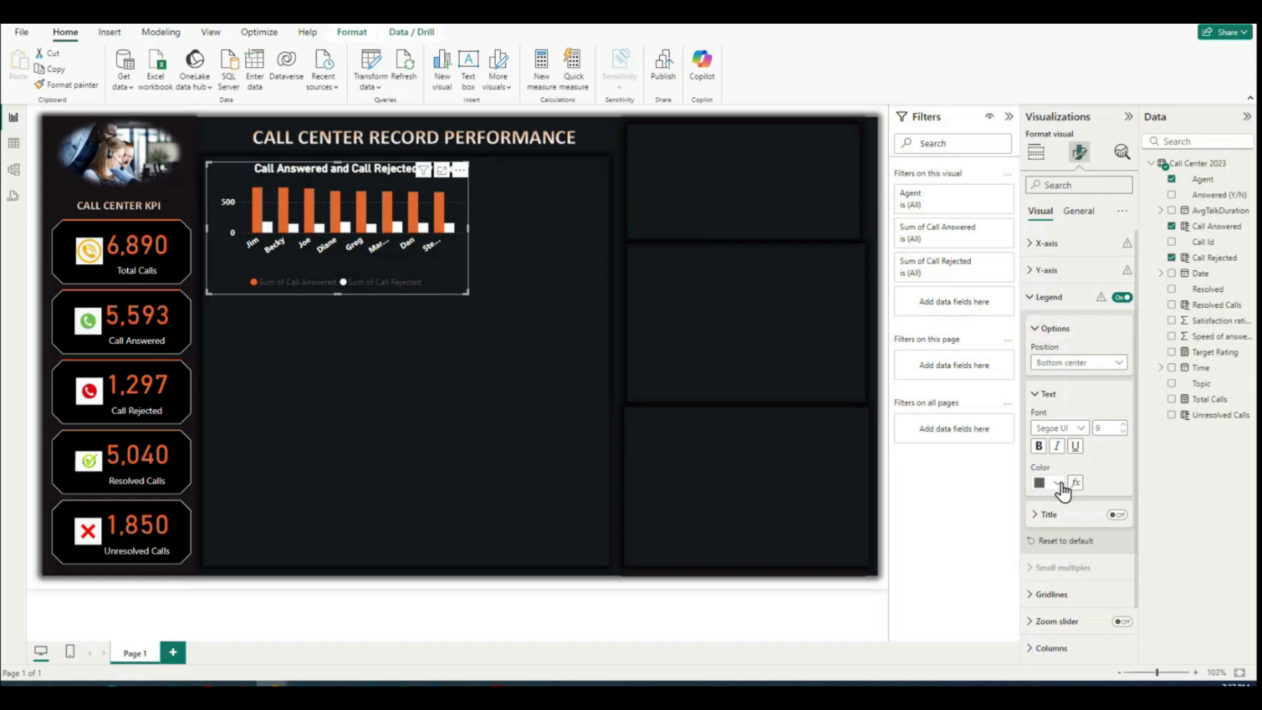
{"action": "left_click", "coordinate": [1058, 484]}
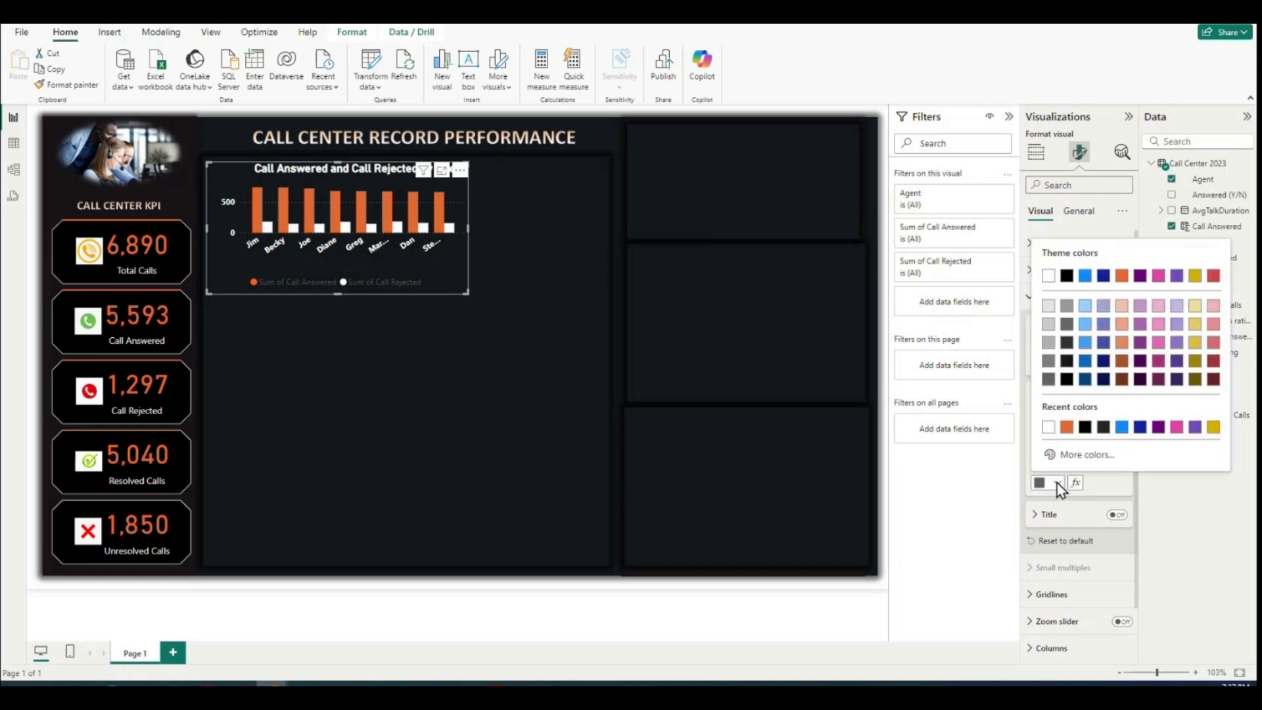
{"action": "left_click", "coordinate": [1049, 427]}
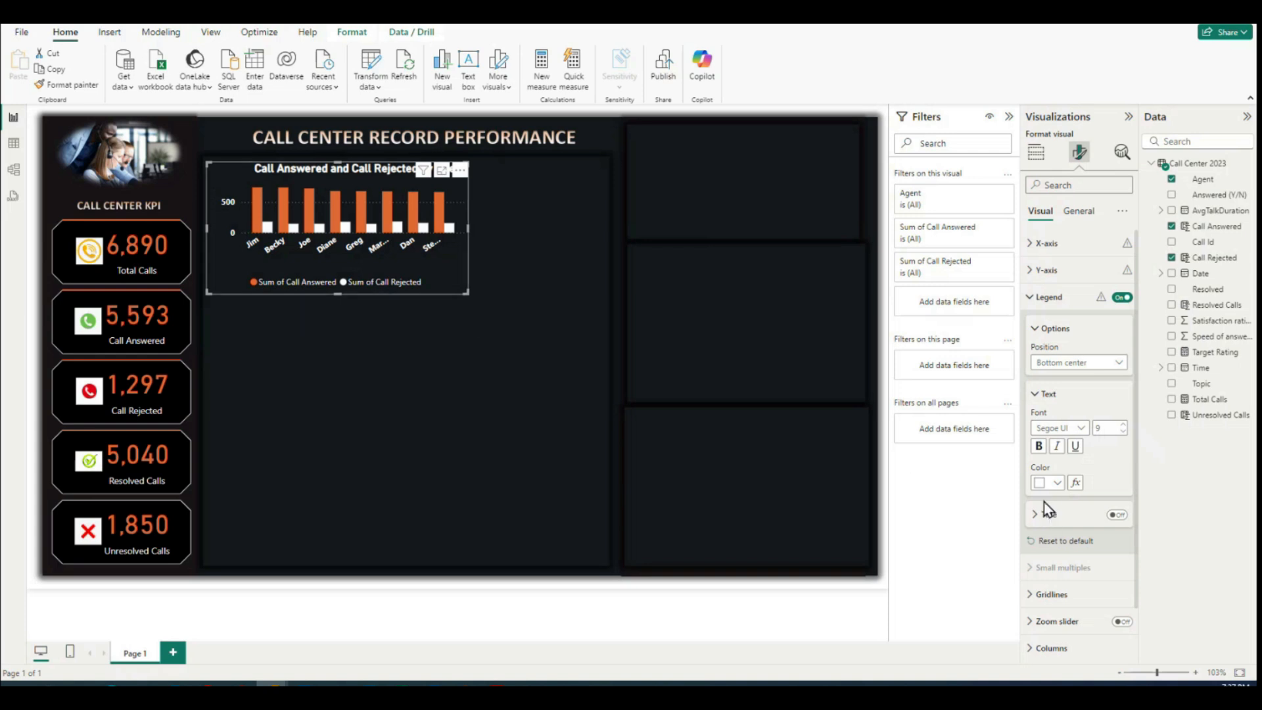
Step: Turn on data labels for all series of the column chart and make their values white
{"action": "left_click", "coordinate": [1035, 152]}
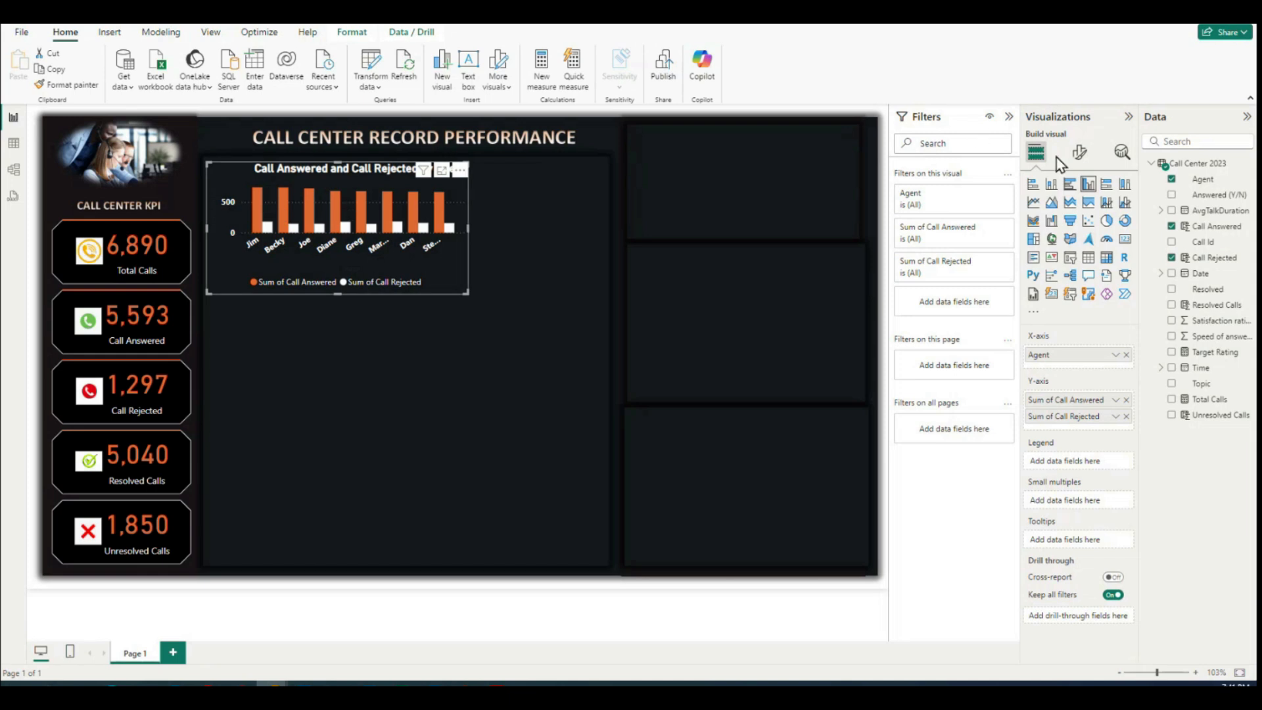
{"action": "left_click", "coordinate": [1079, 154]}
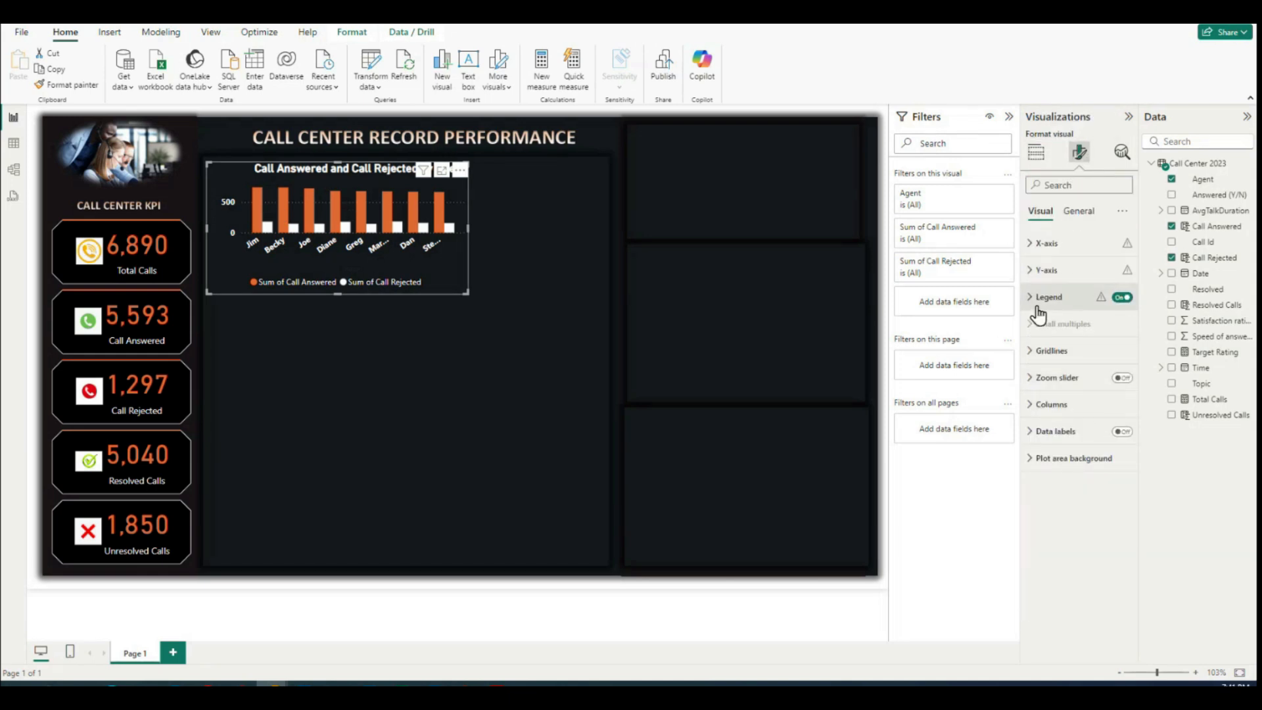
{"action": "left_click", "coordinate": [1122, 433]}
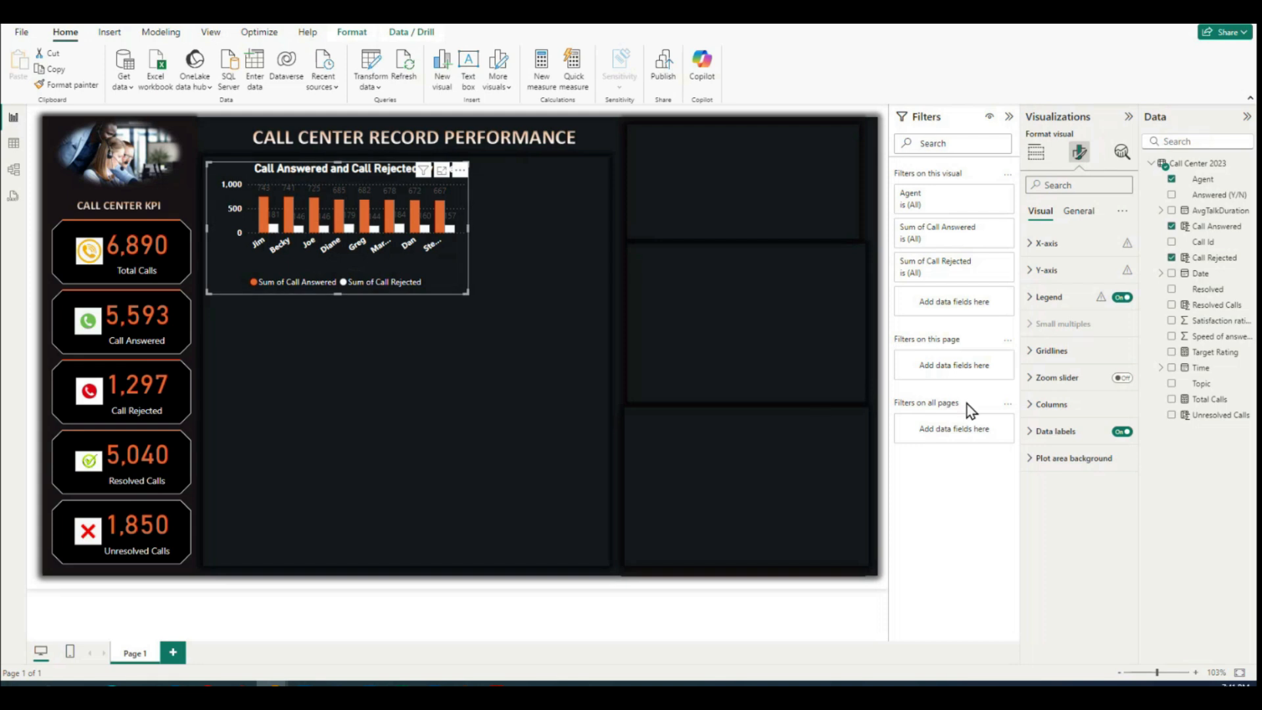
{"action": "left_click", "coordinate": [1037, 433]}
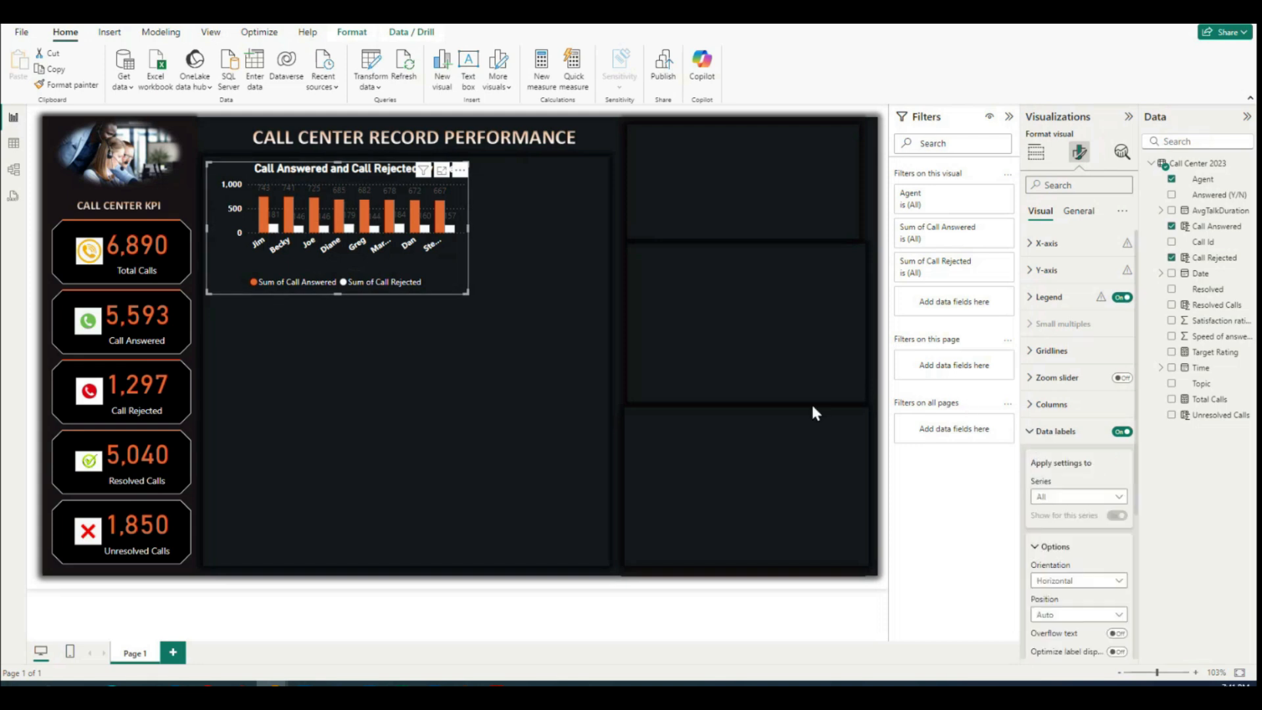
{"action": "scroll", "coordinate": [1051, 552], "scroll_direction": "down", "scroll_amount": 3}
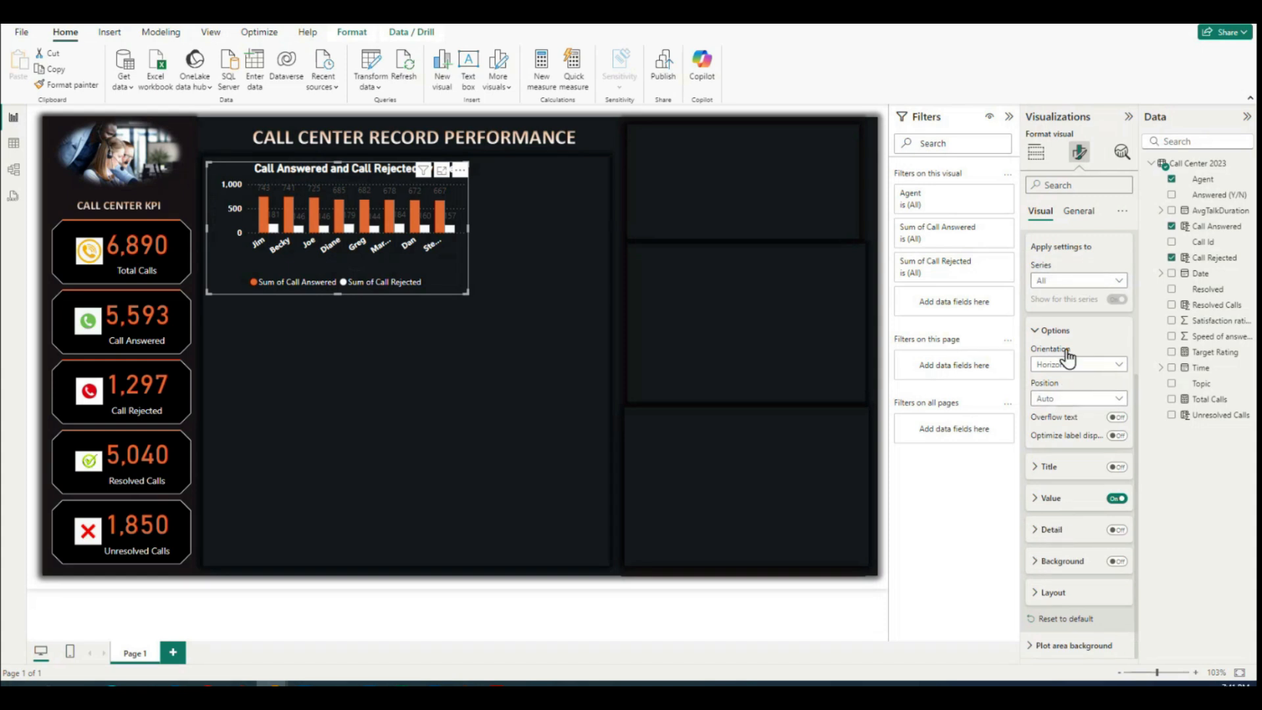
{"action": "left_click", "coordinate": [1037, 498]}
{"action": "scroll", "coordinate": [1096, 459], "scroll_direction": "down", "scroll_amount": 2}
{"action": "left_click", "coordinate": [1051, 500]}
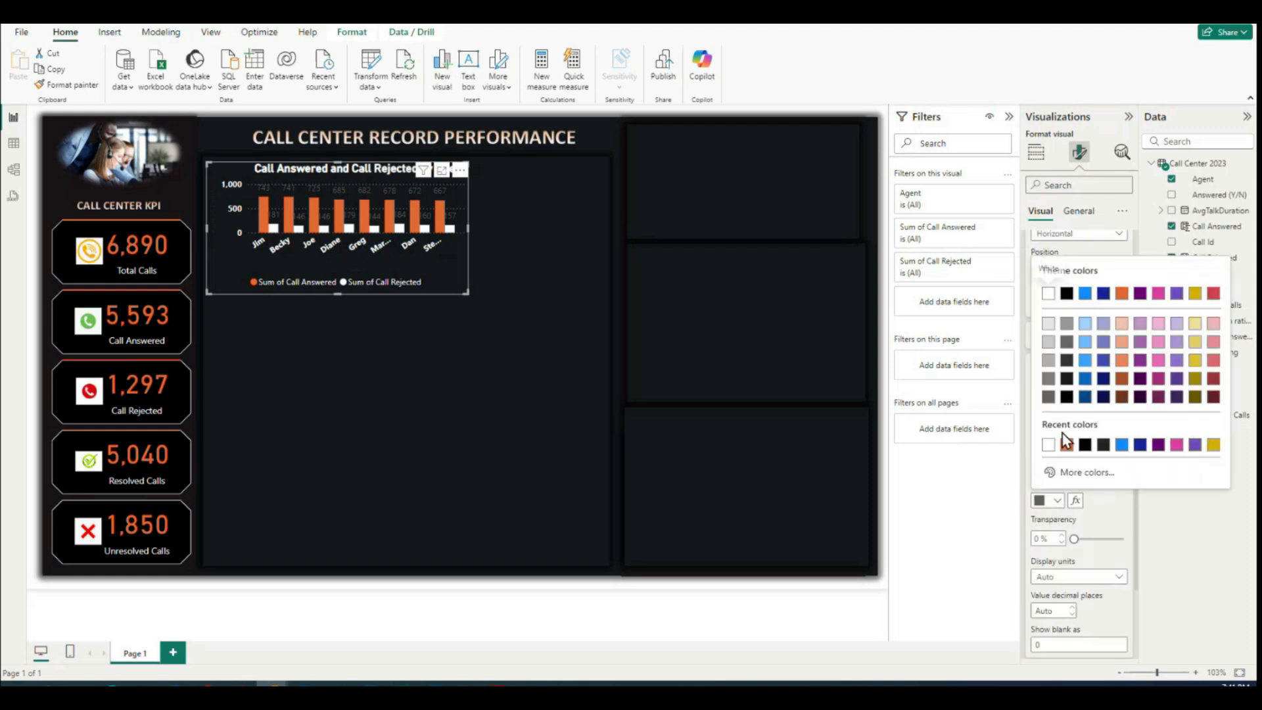
{"action": "left_click", "coordinate": [1050, 445]}
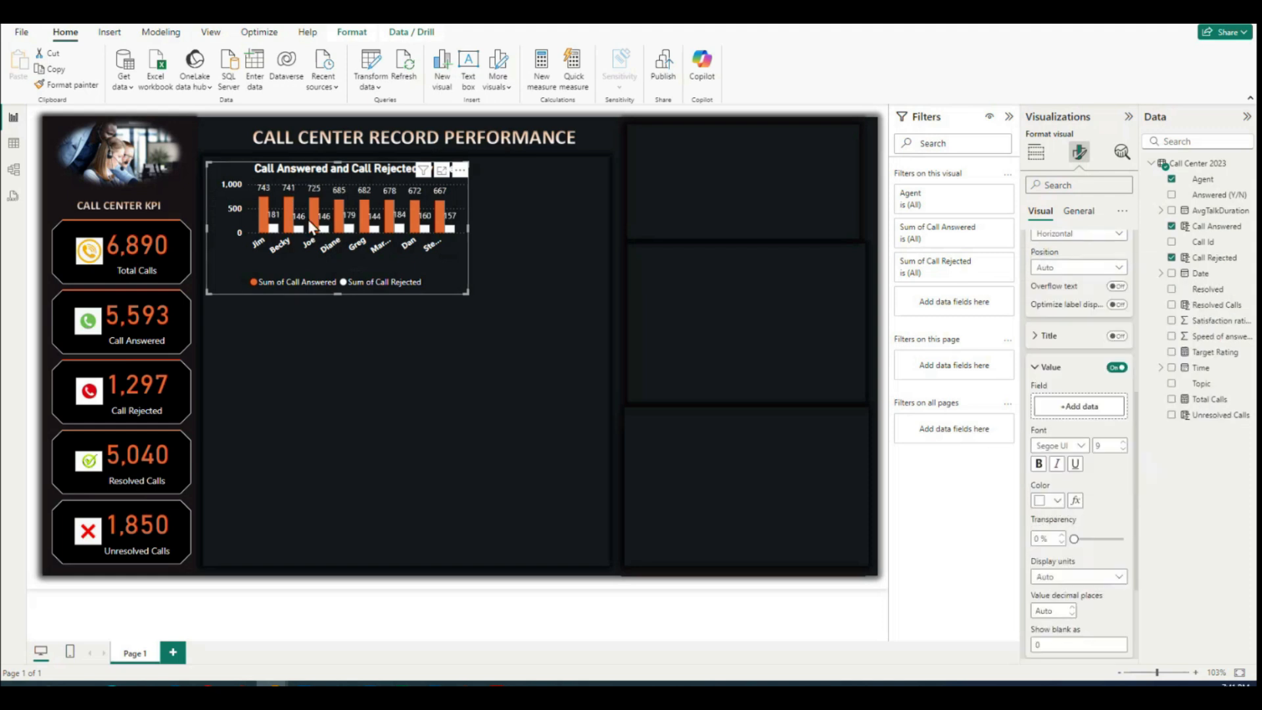
{"action": "left_click", "coordinate": [1035, 368]}
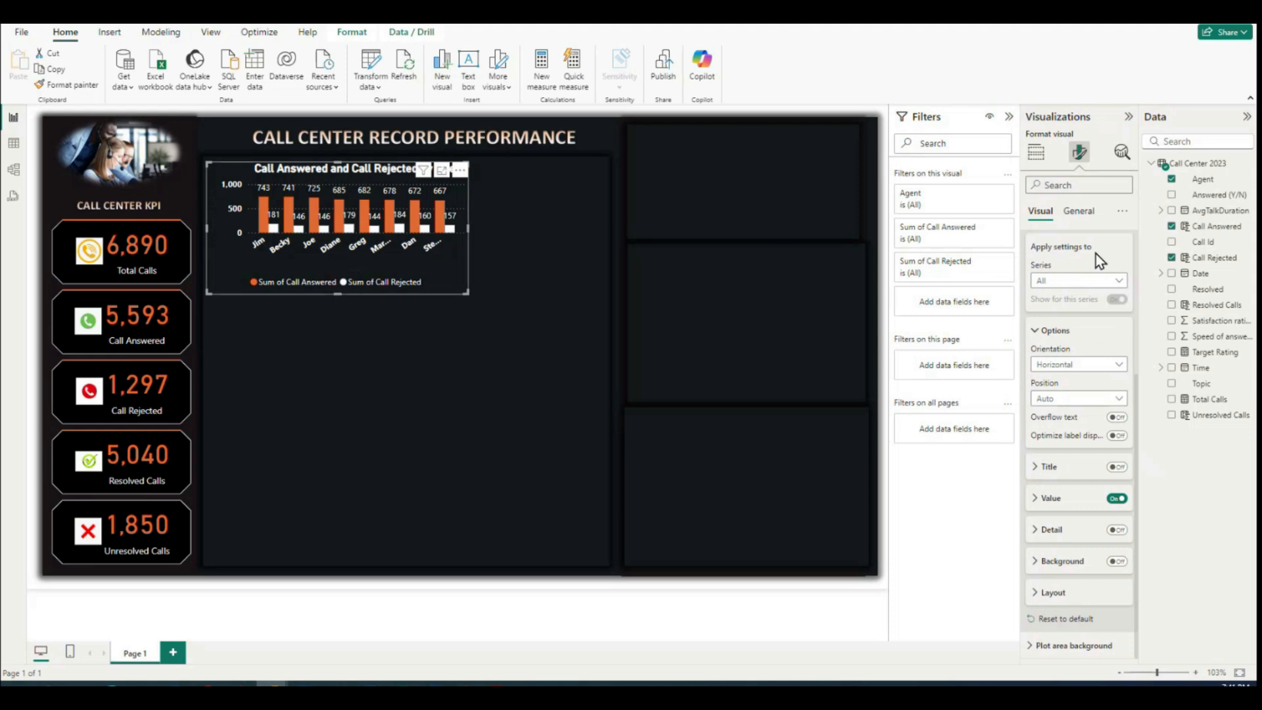
Step: Turn off the horizontal gridlines of the answered and rejected calls column chart
{"action": "scroll", "coordinate": [1048, 296], "scroll_direction": "up", "scroll_amount": 3}
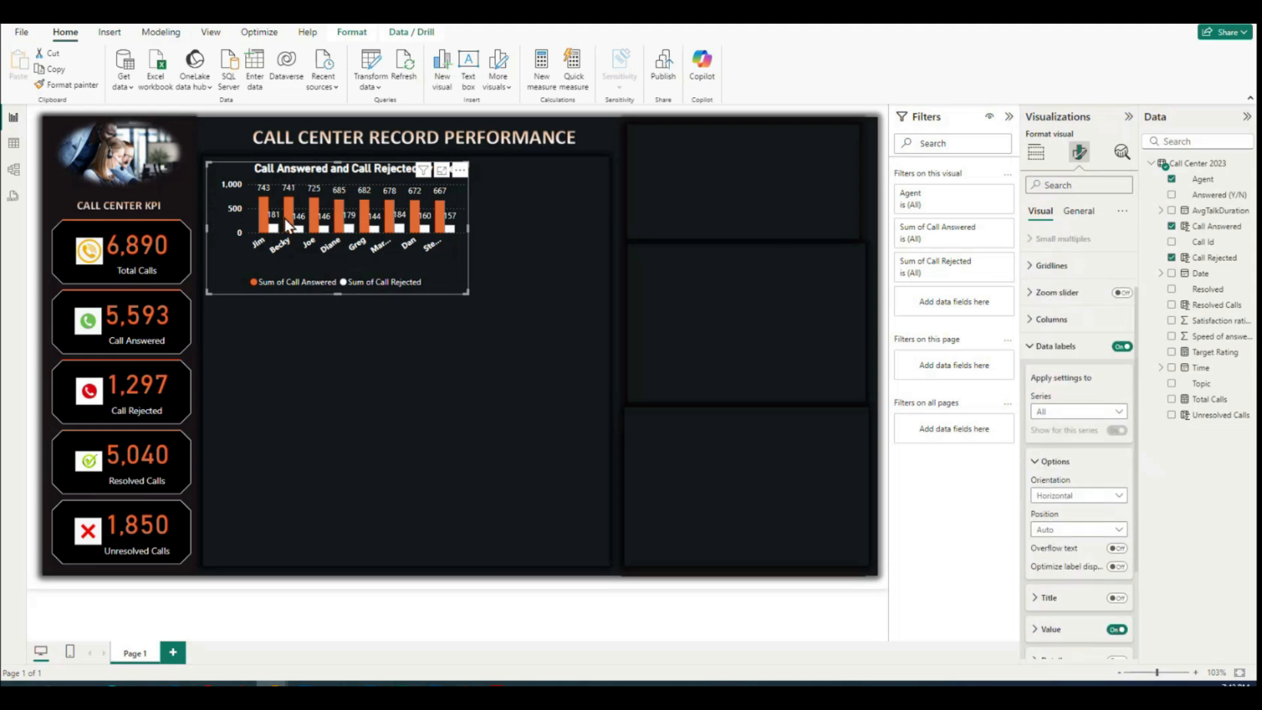
{"action": "left_click", "coordinate": [1030, 355]}
{"action": "left_click", "coordinate": [1036, 350]}
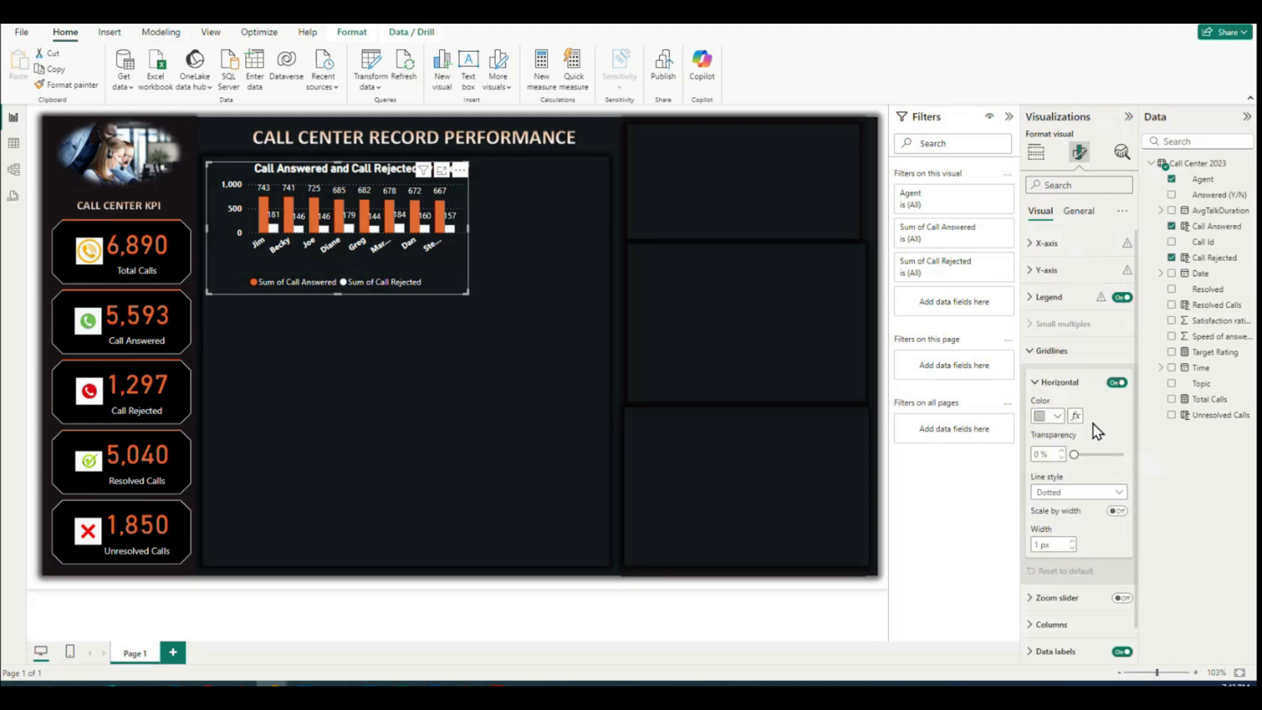
{"action": "left_click", "coordinate": [1116, 382]}
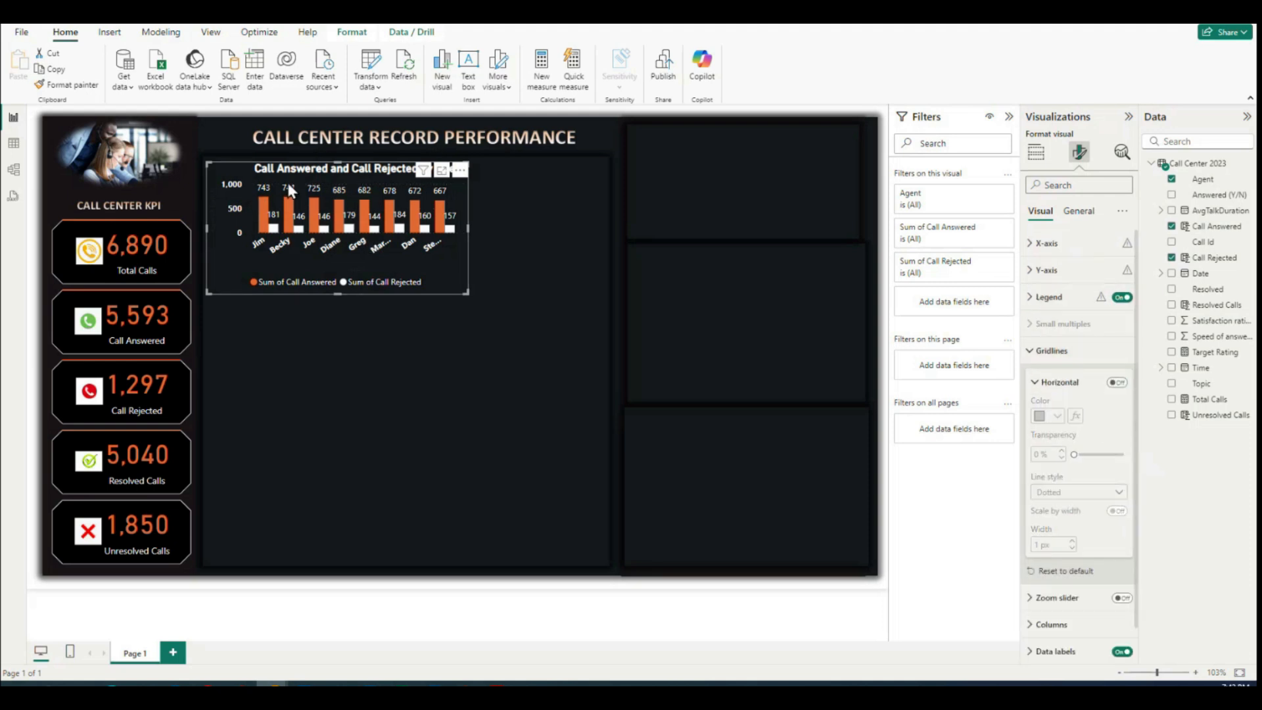
{"action": "key", "text": "Escape"}
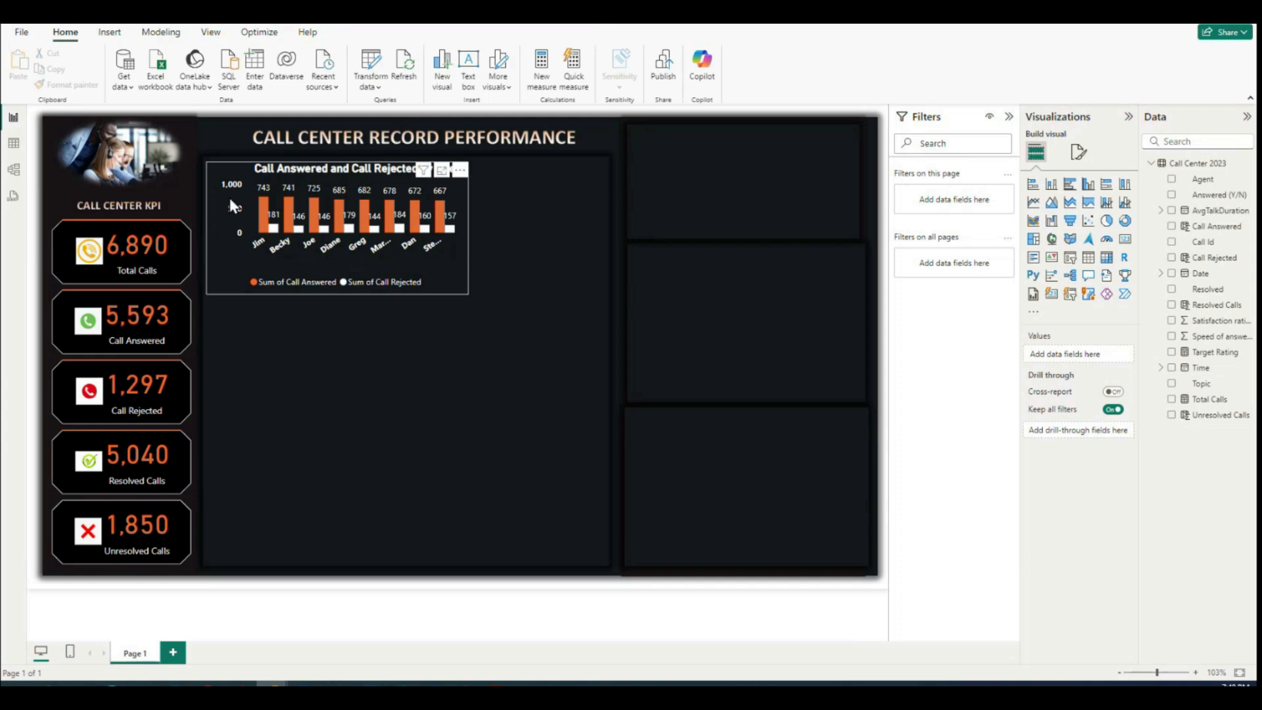
Step: Turn off the X-axis title of the answered and rejected calls column chart
{"action": "left_click", "coordinate": [432, 286]}
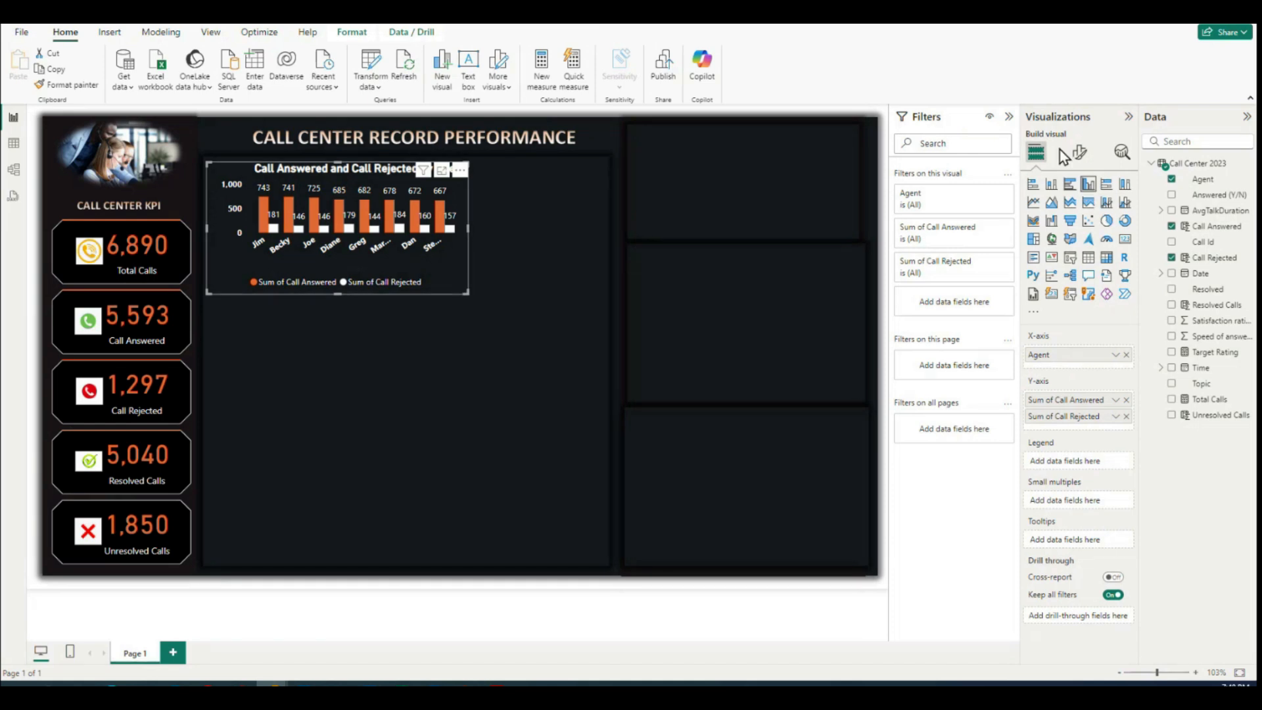
{"action": "left_click", "coordinate": [1080, 155]}
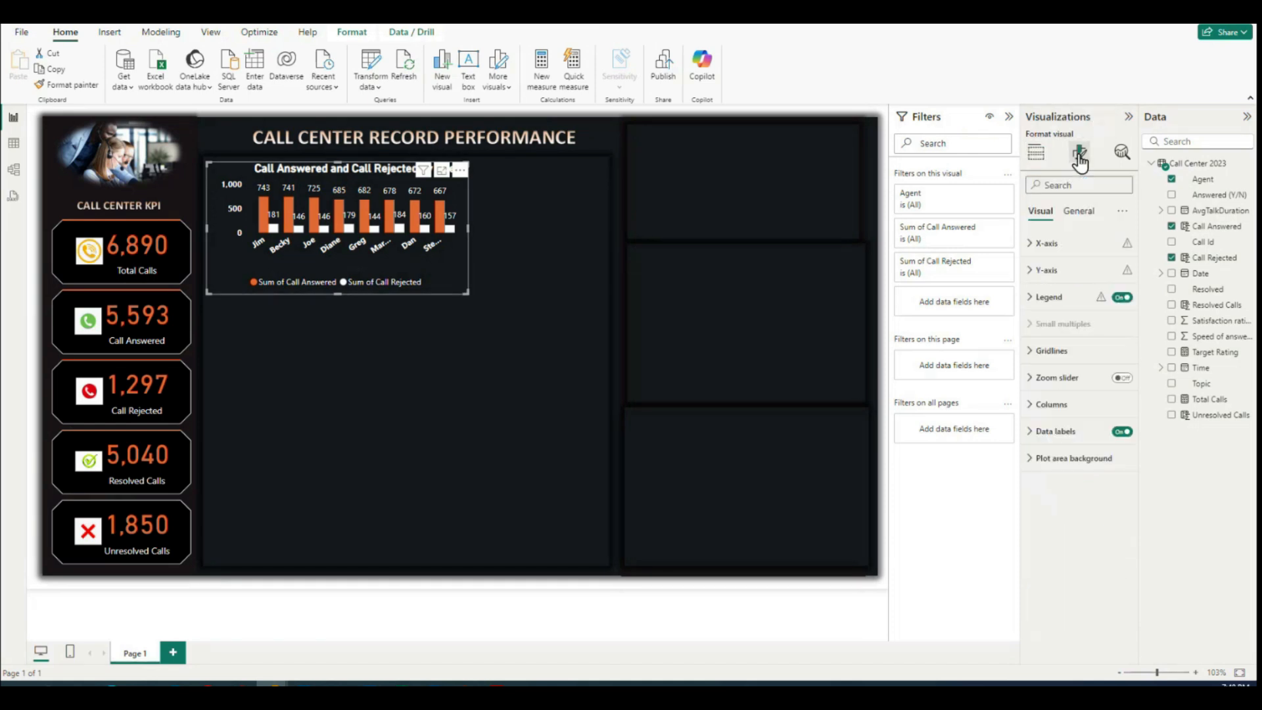
{"action": "left_click", "coordinate": [1034, 248]}
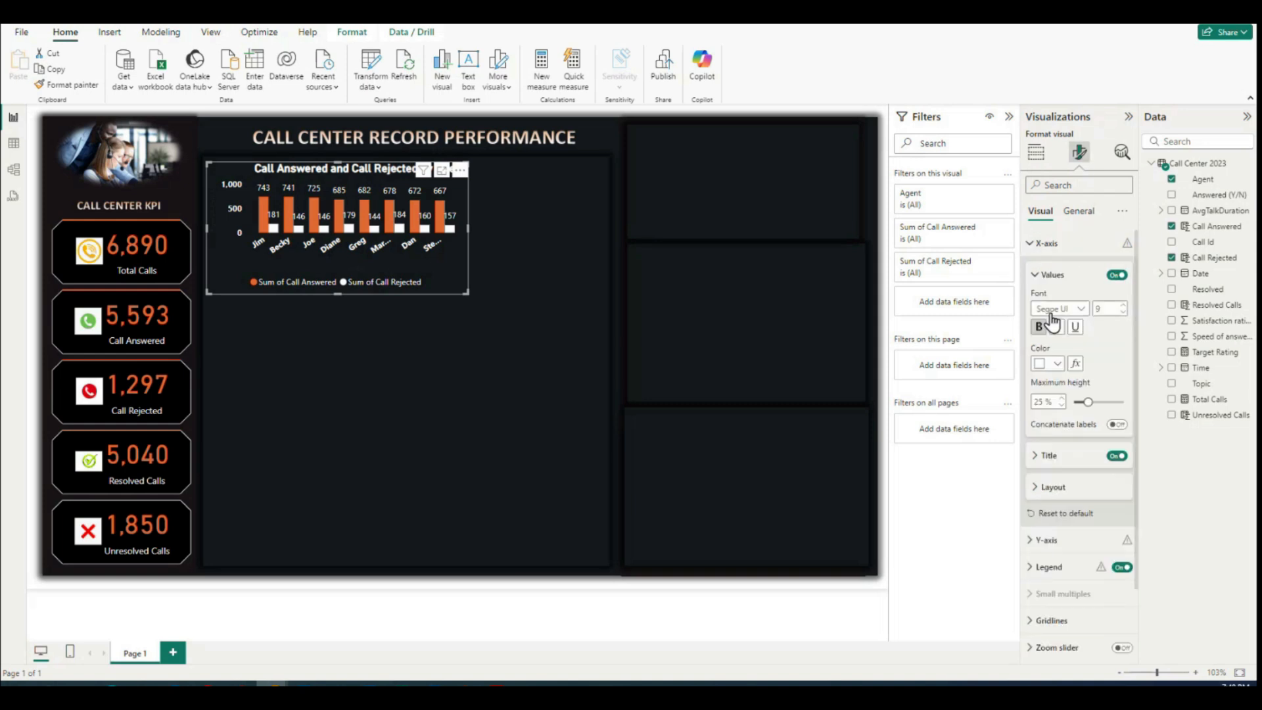
{"action": "left_click", "coordinate": [1116, 456]}
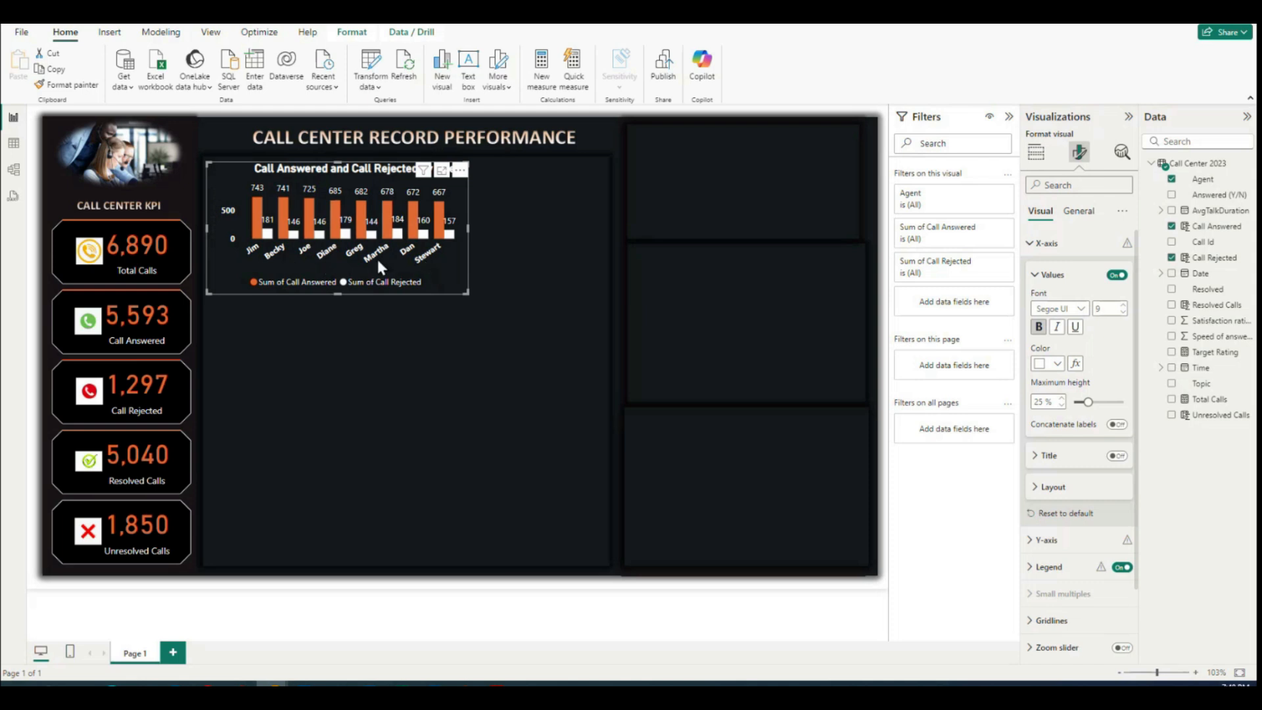
{"action": "left_click", "coordinate": [1036, 276]}
{"action": "left_click", "coordinate": [1028, 246]}
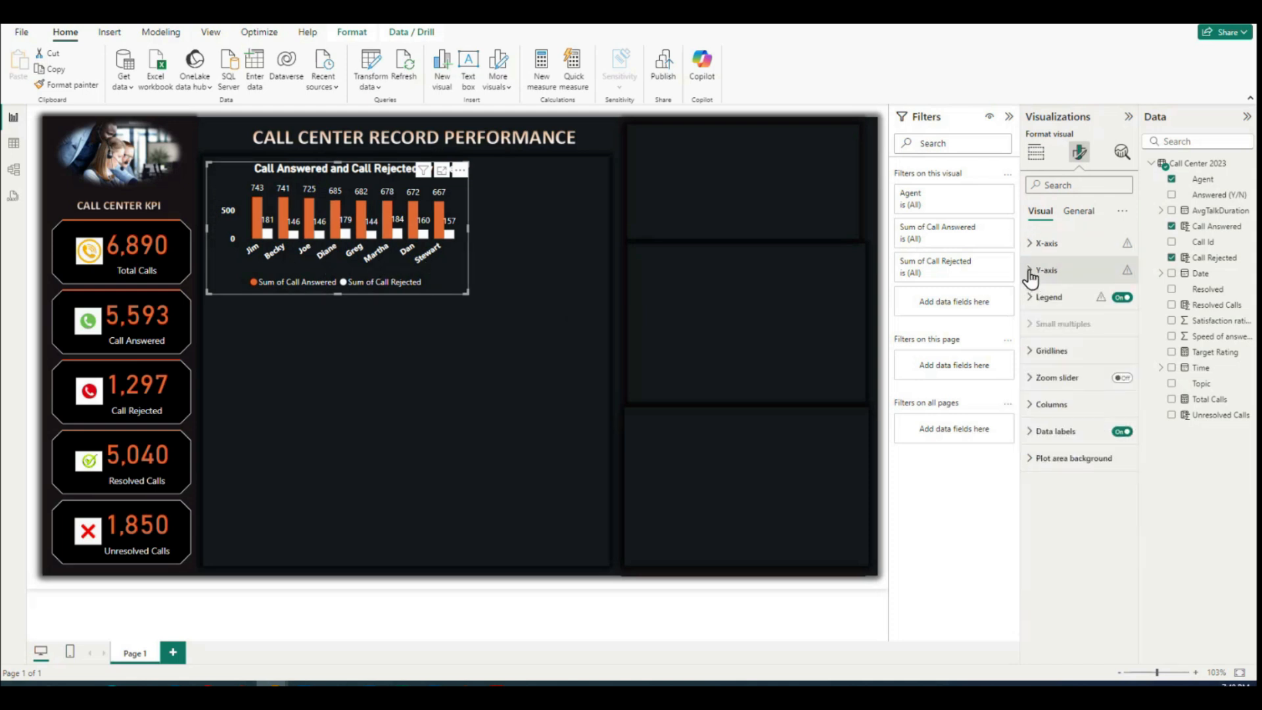
Step: Turn off both the title and the values of the column chart's Y-axis
{"action": "left_click", "coordinate": [1029, 270]}
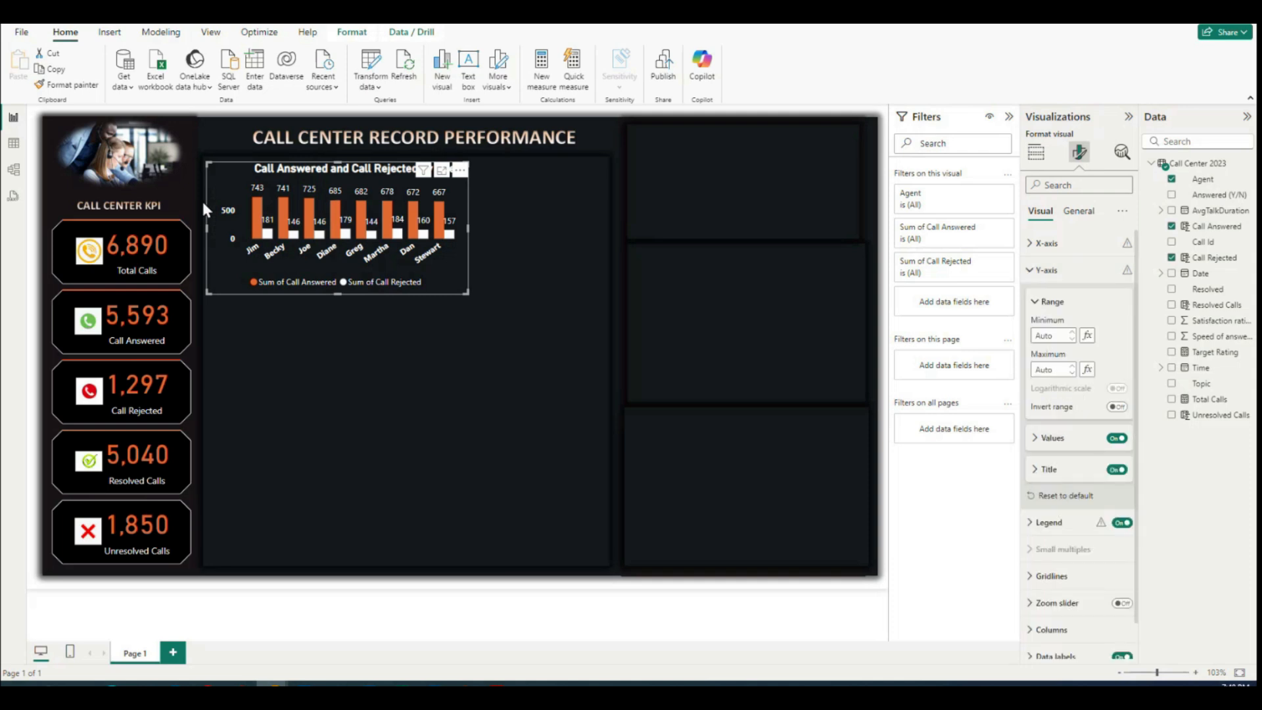
{"action": "left_click", "coordinate": [1116, 469]}
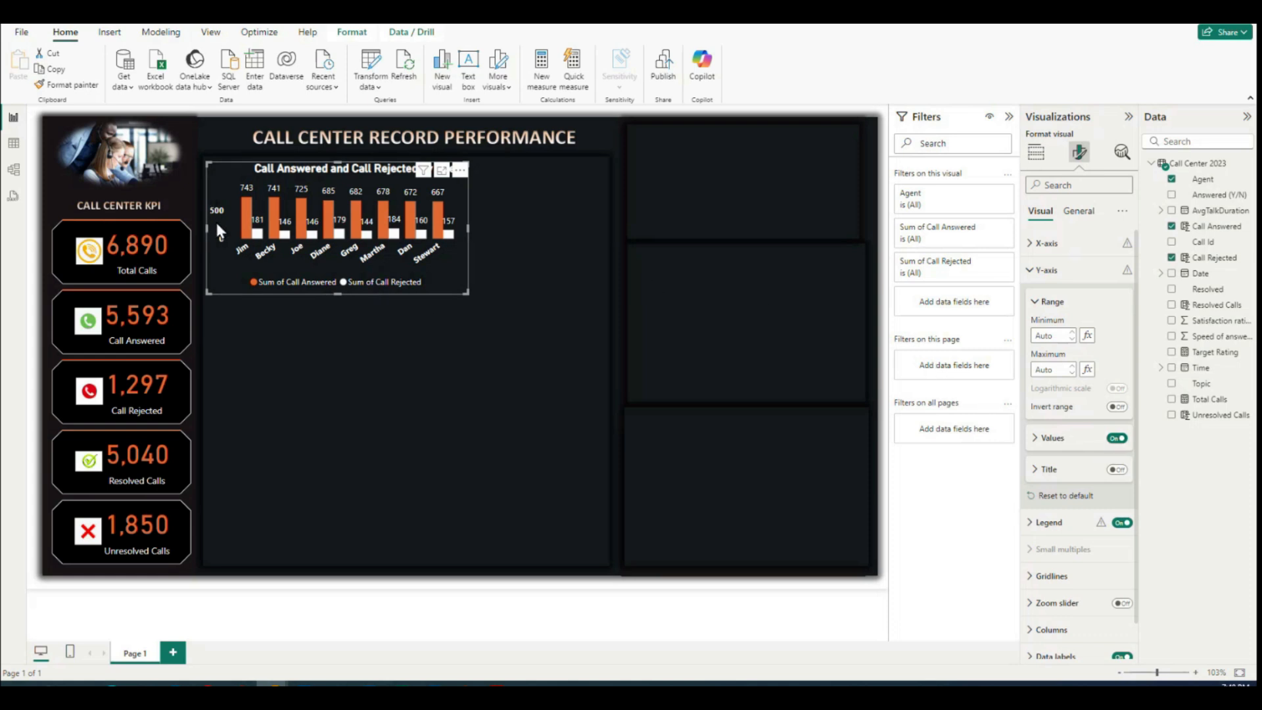
{"action": "left_click", "coordinate": [1115, 439]}
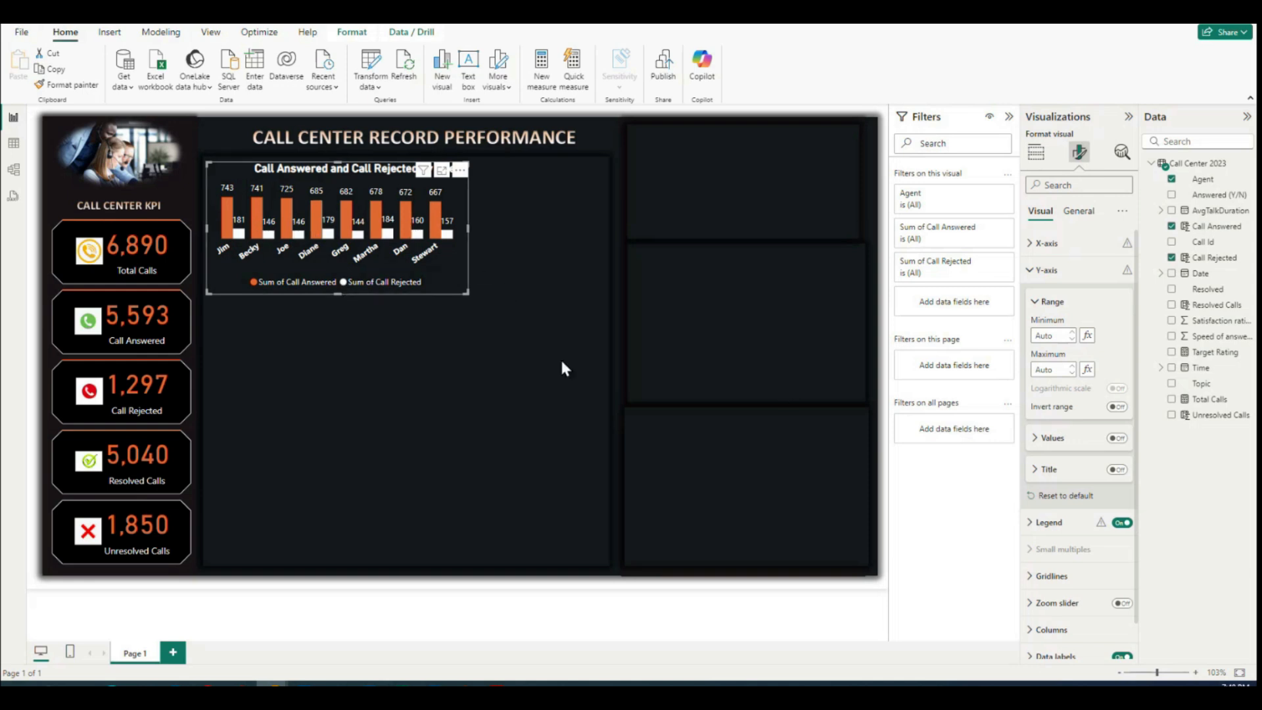
{"action": "left_click", "coordinate": [570, 313]}
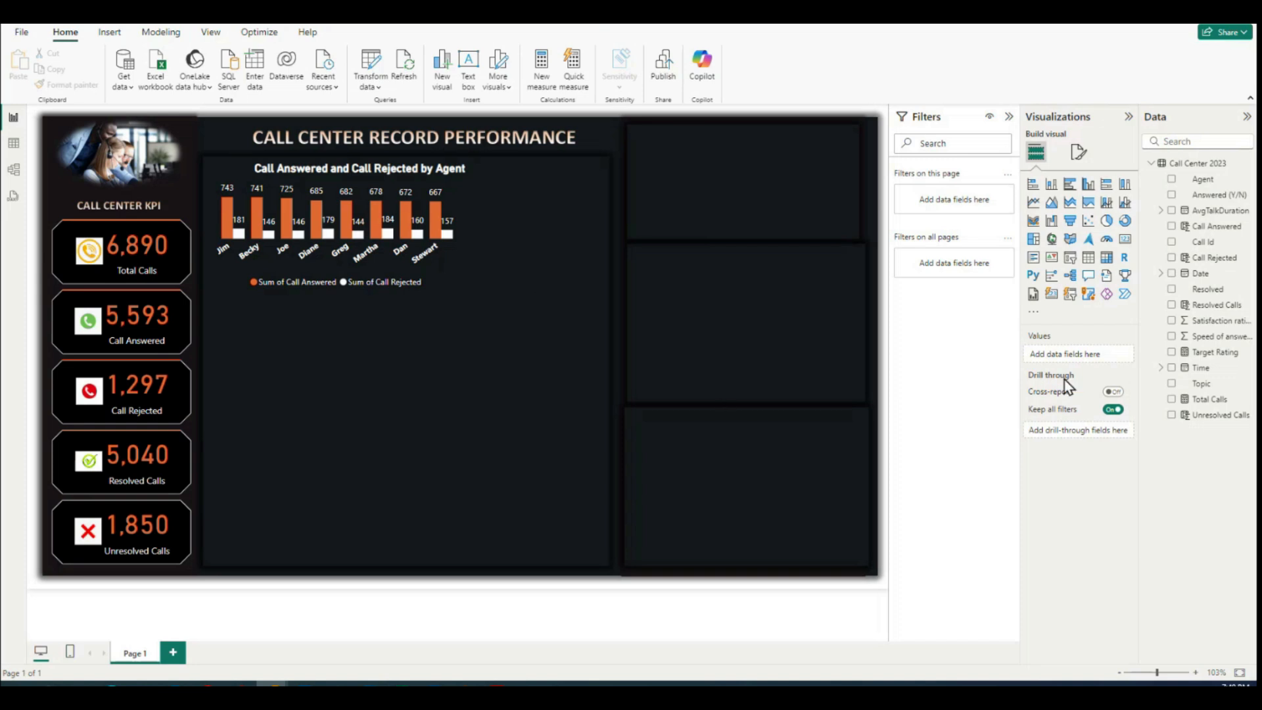
Step: Insert a table visual and fit it in the empty space beside the column chart, within the dark center panel
{"action": "left_click", "coordinate": [1089, 257]}
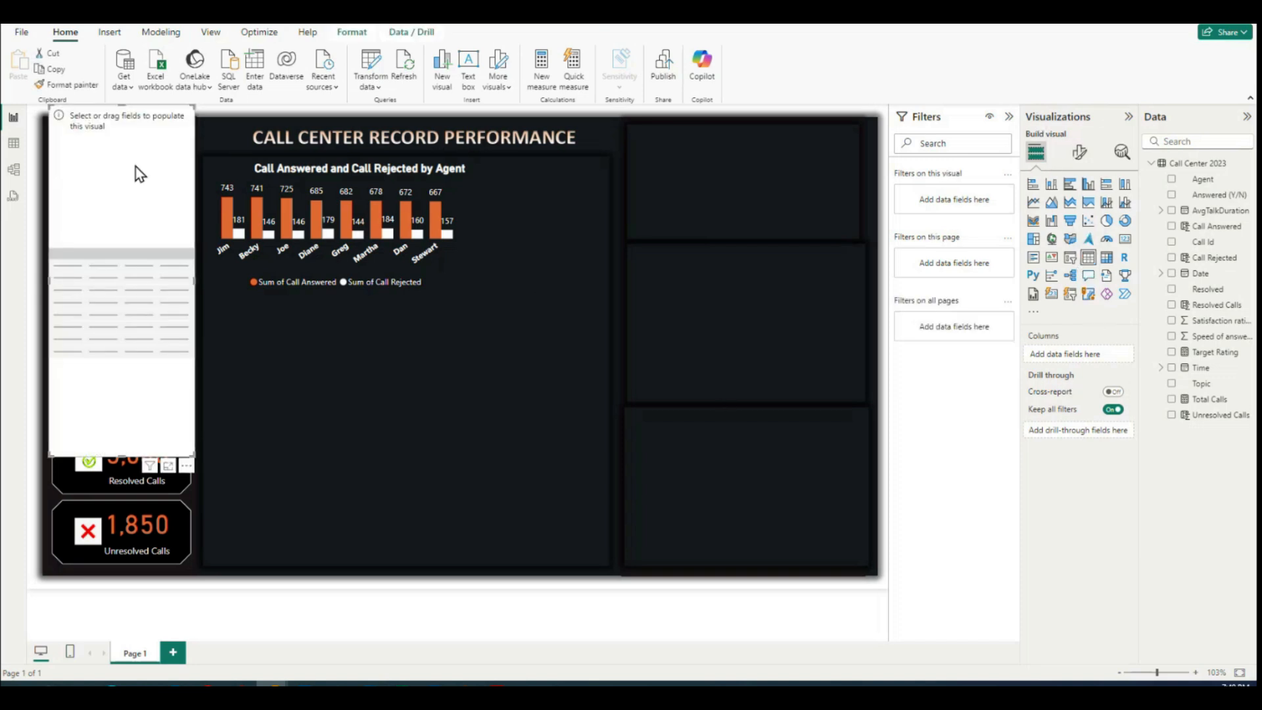
{"action": "left_click_drag", "start_coordinate": [122, 168], "coordinate": [541, 226]}
{"action": "left_click_drag", "start_coordinate": [555, 513], "coordinate": [533, 341]}
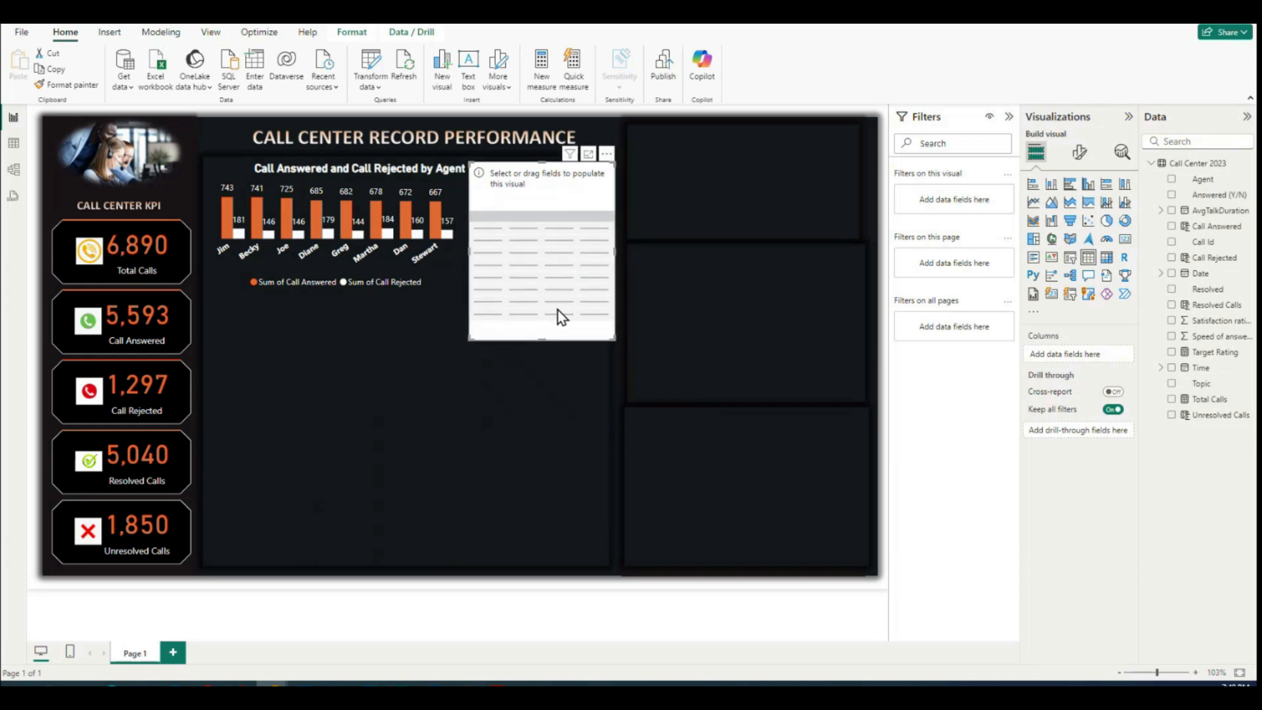
{"action": "left_click_drag", "start_coordinate": [615, 248], "coordinate": [607, 255]}
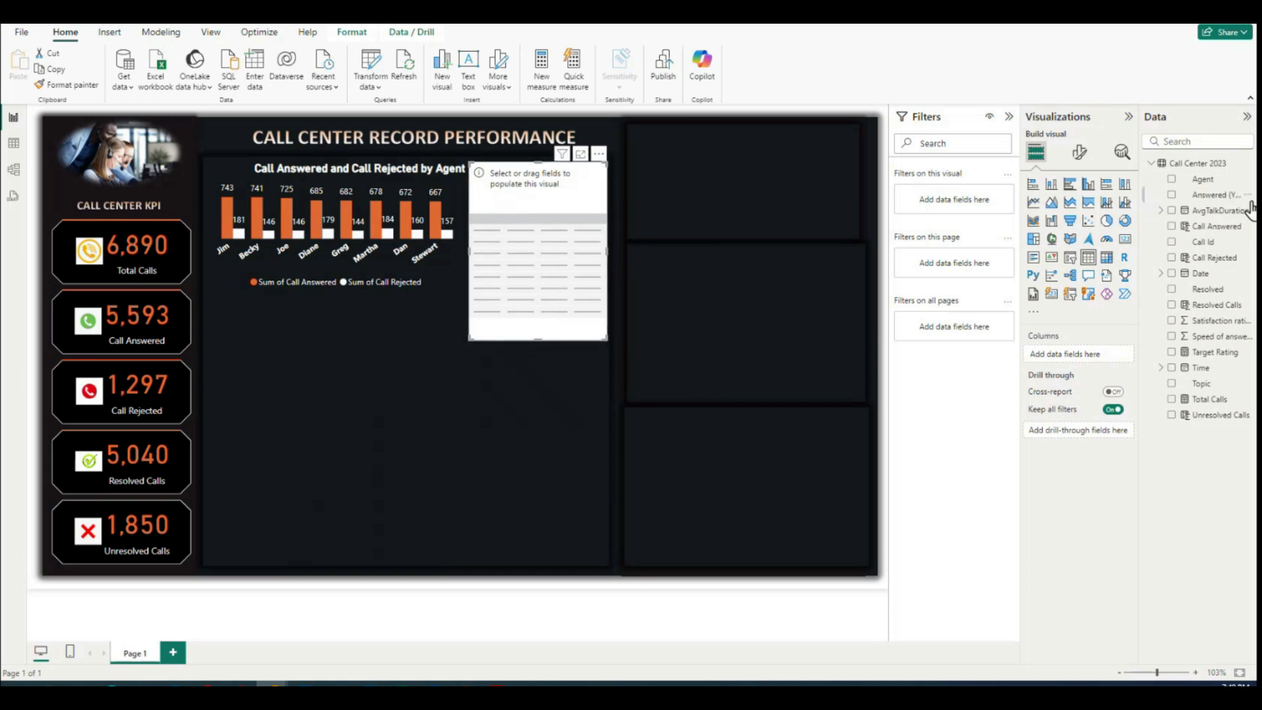
Step: Add the Agent and Total Calls fields to the table and shorten it to fit its rows
{"action": "left_click_drag", "start_coordinate": [1192, 187], "coordinate": [539, 265]}
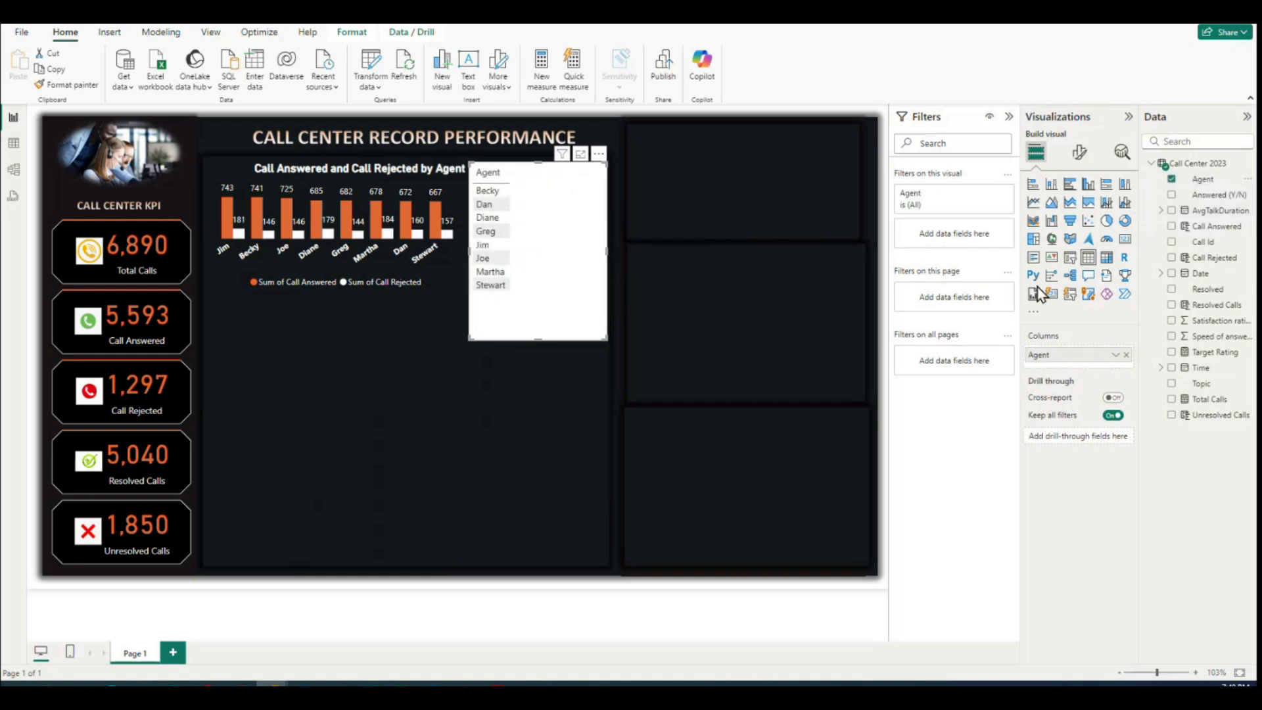
{"action": "left_click_drag", "start_coordinate": [1205, 408], "coordinate": [580, 268]}
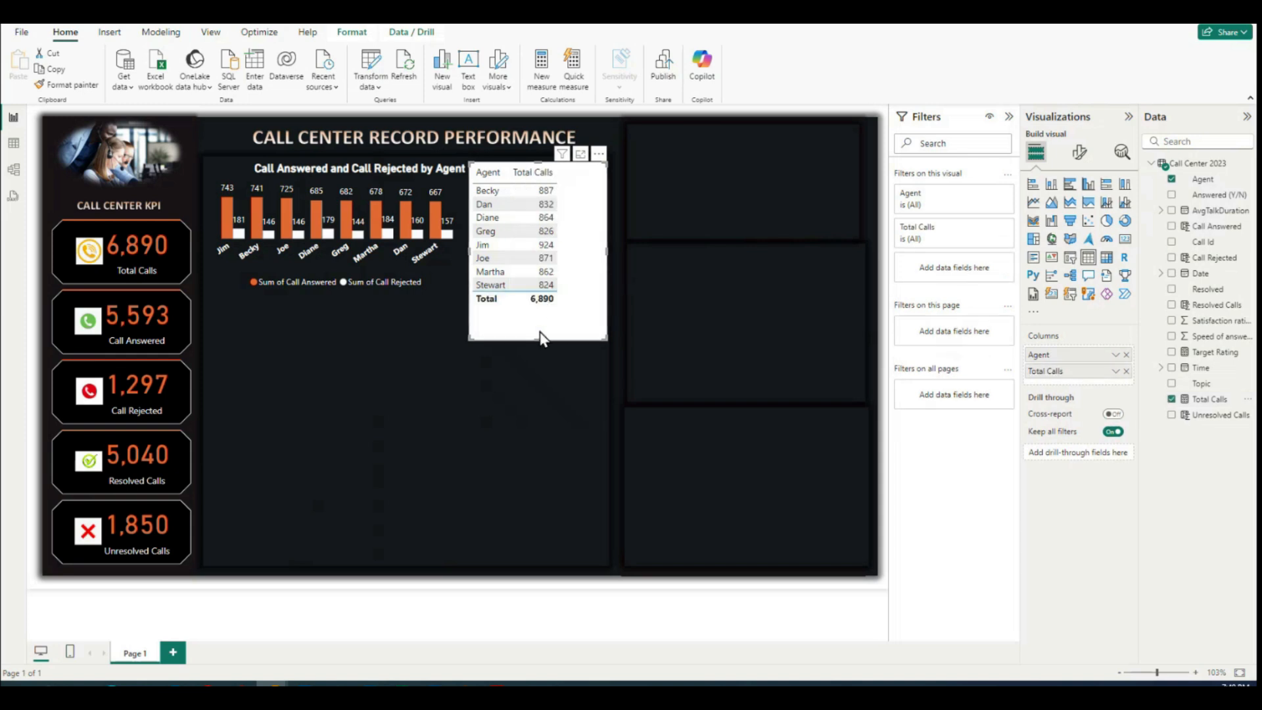
{"action": "left_click_drag", "start_coordinate": [537, 337], "coordinate": [537, 314]}
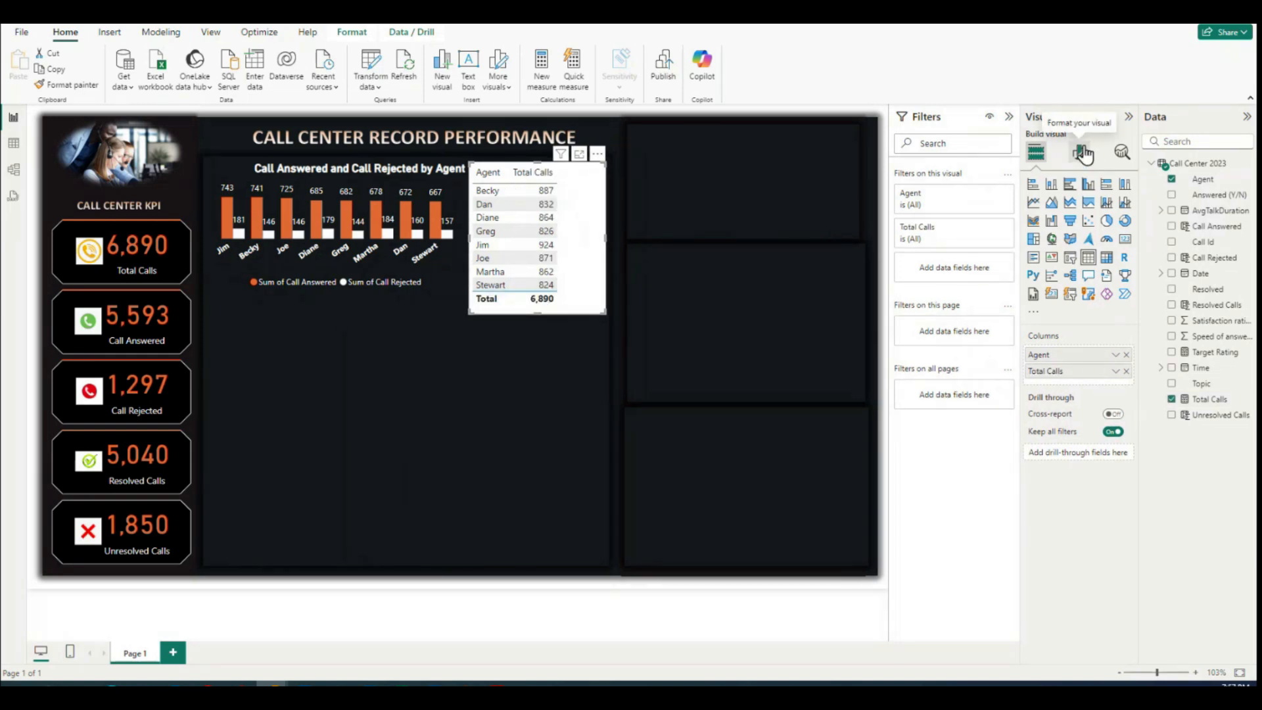
Step: Turn off the table's totals row and reduce the table's height to match the column chart
{"action": "left_click", "coordinate": [1078, 157]}
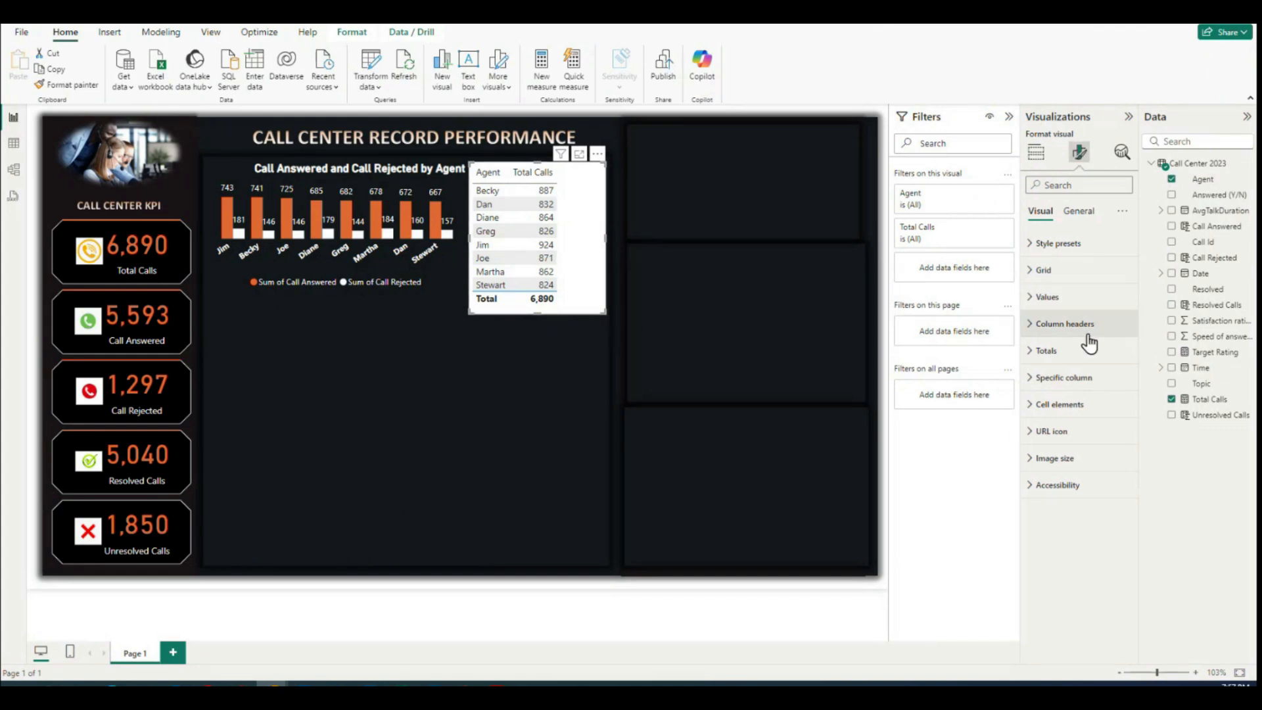
{"action": "left_click", "coordinate": [1030, 351]}
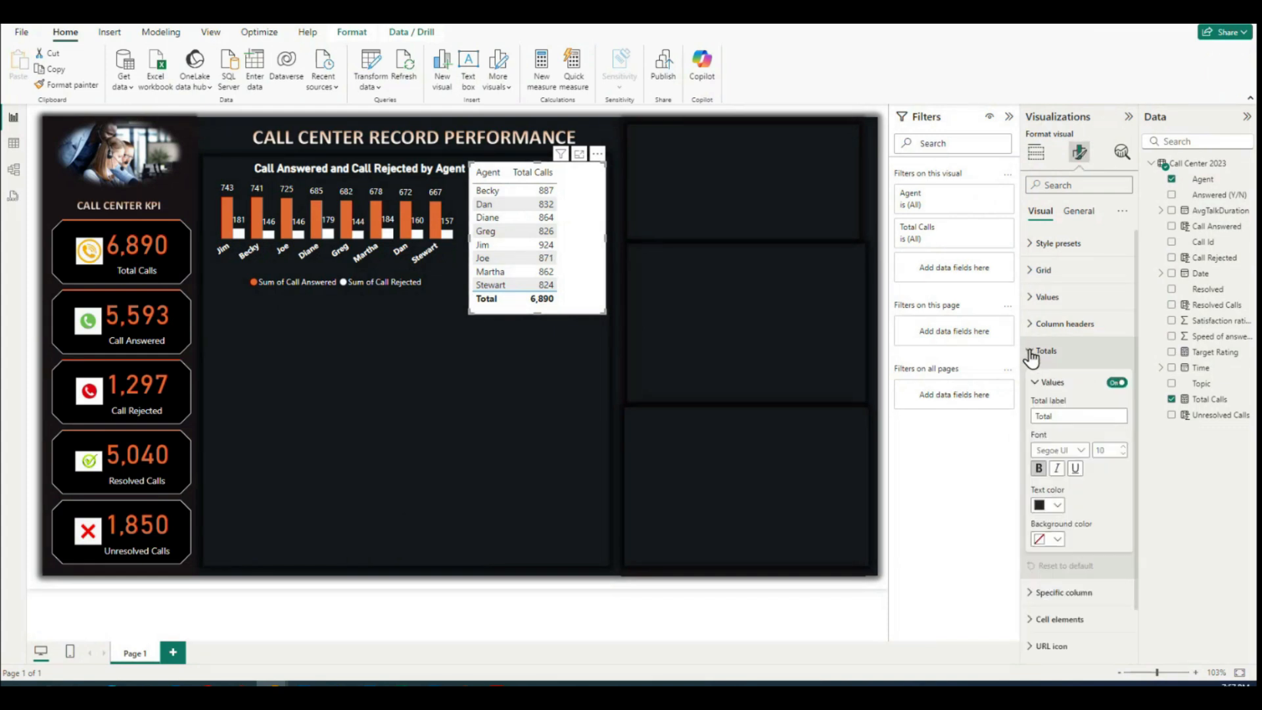
{"action": "left_click", "coordinate": [1116, 385]}
{"action": "left_click_drag", "start_coordinate": [539, 313], "coordinate": [539, 296]}
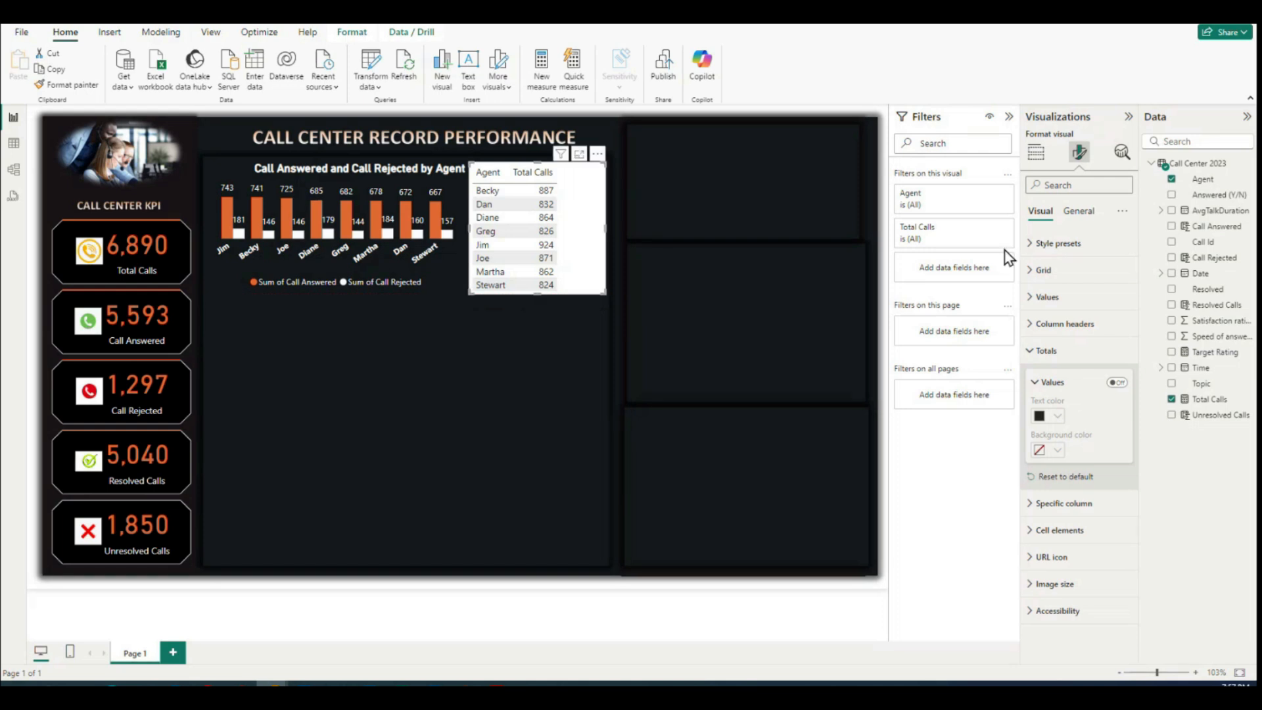
{"action": "left_click", "coordinate": [1032, 350]}
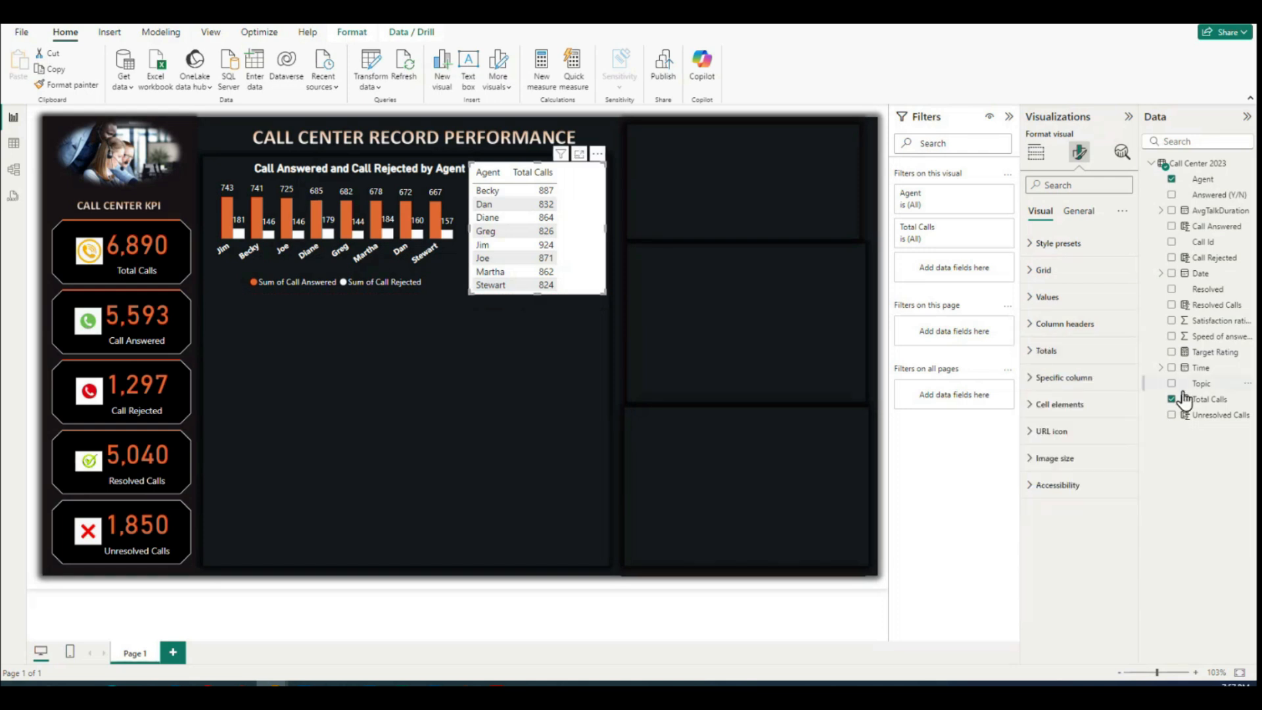
Step: Format the table's column headers with orange text, center alignment and a black background
{"action": "left_click", "coordinate": [1030, 326]}
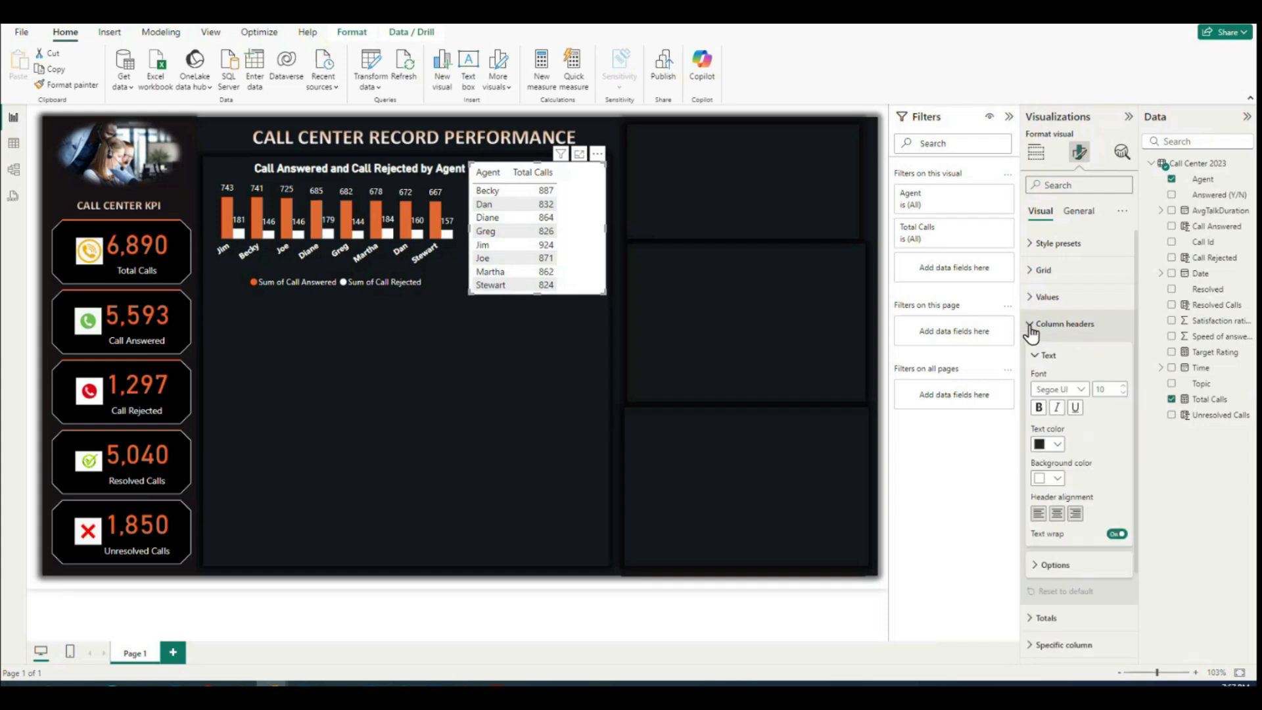
{"action": "left_click", "coordinate": [1057, 446]}
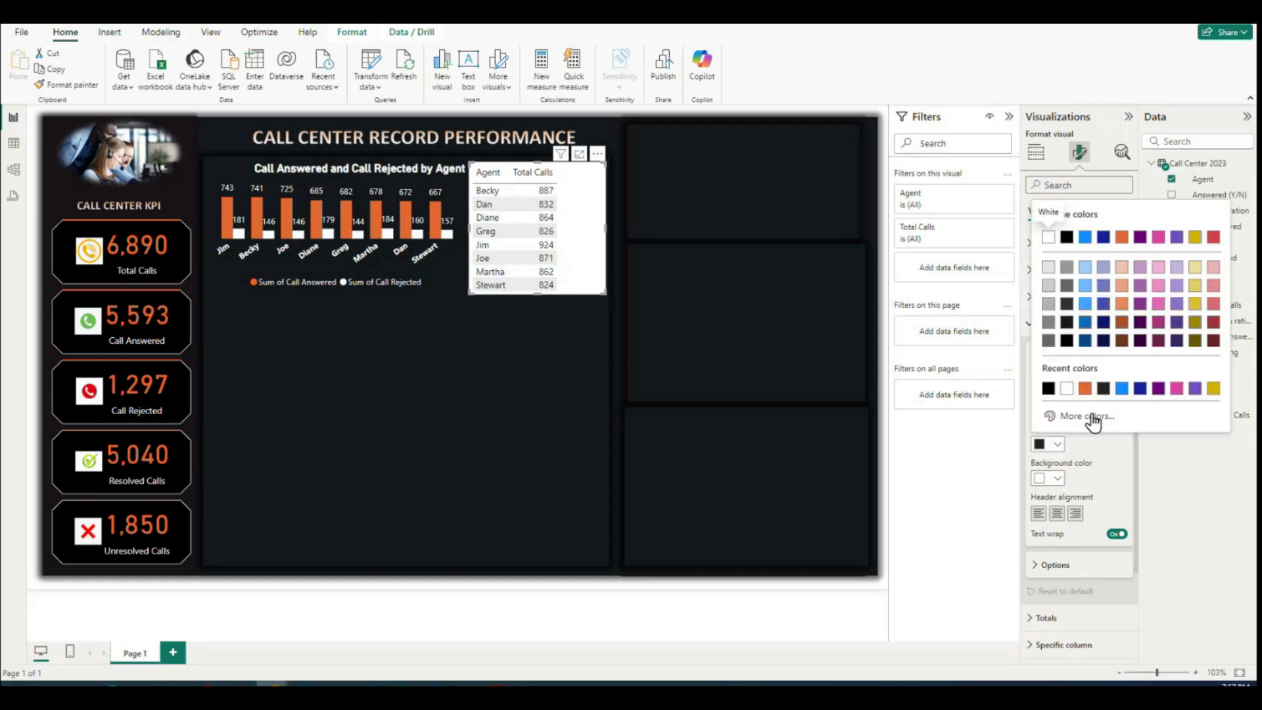
{"action": "left_click", "coordinate": [1124, 242]}
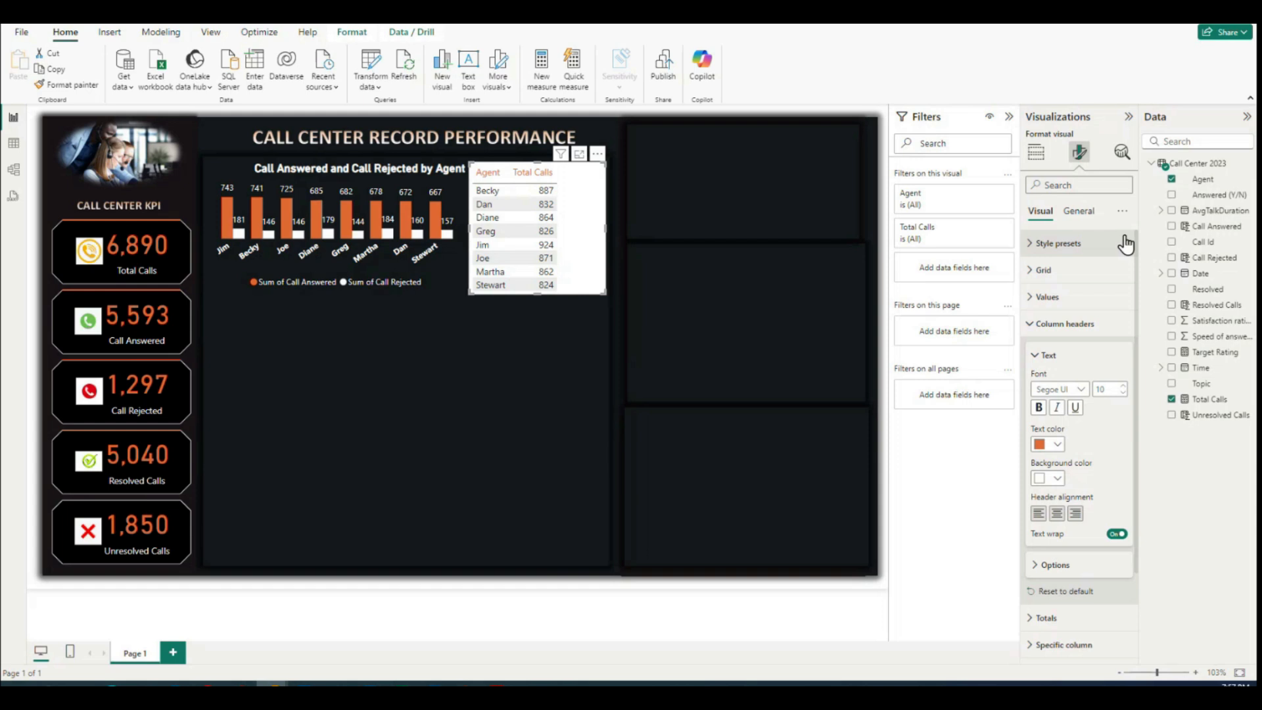
{"action": "left_click", "coordinate": [1057, 514]}
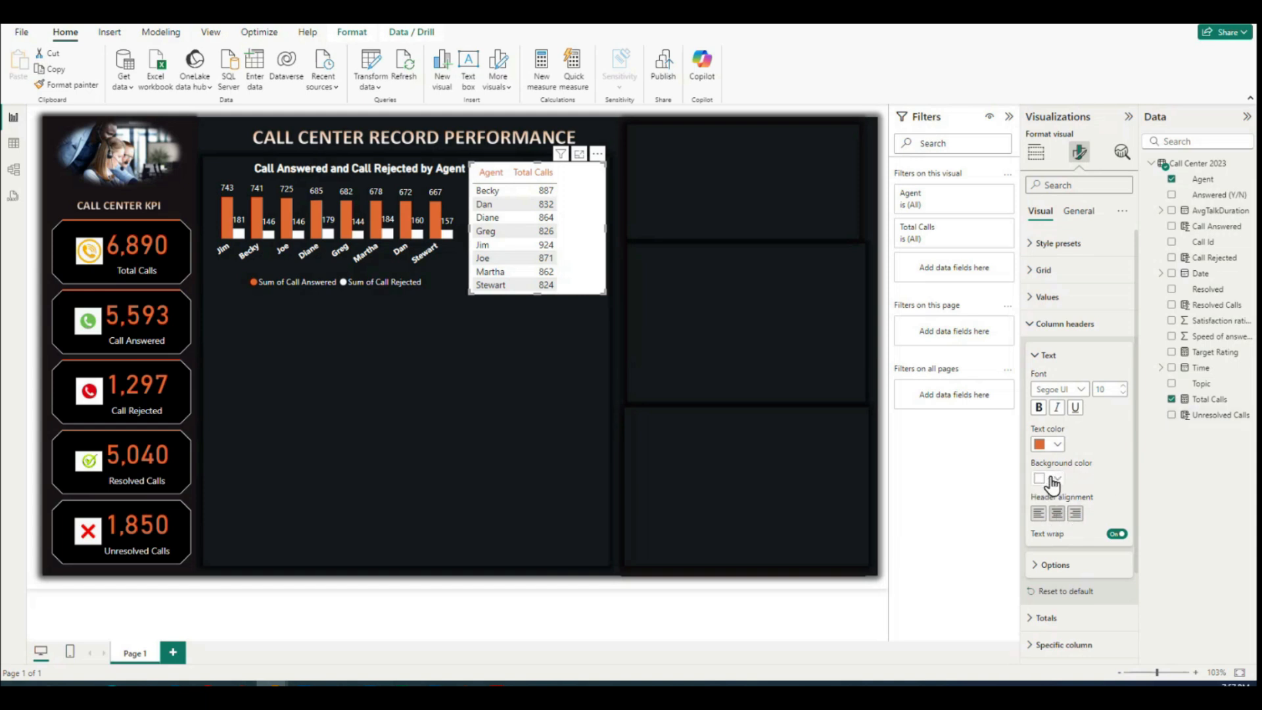
{"action": "left_click", "coordinate": [1058, 478]}
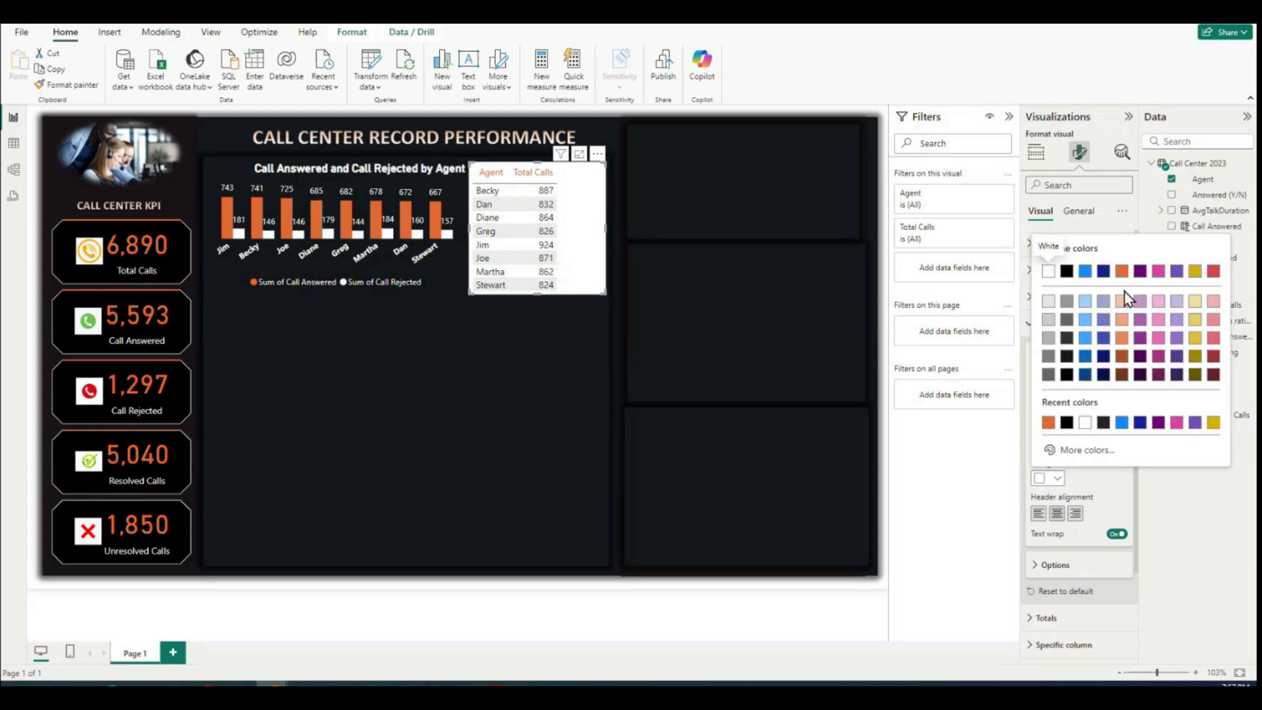
{"action": "left_click", "coordinate": [1065, 271]}
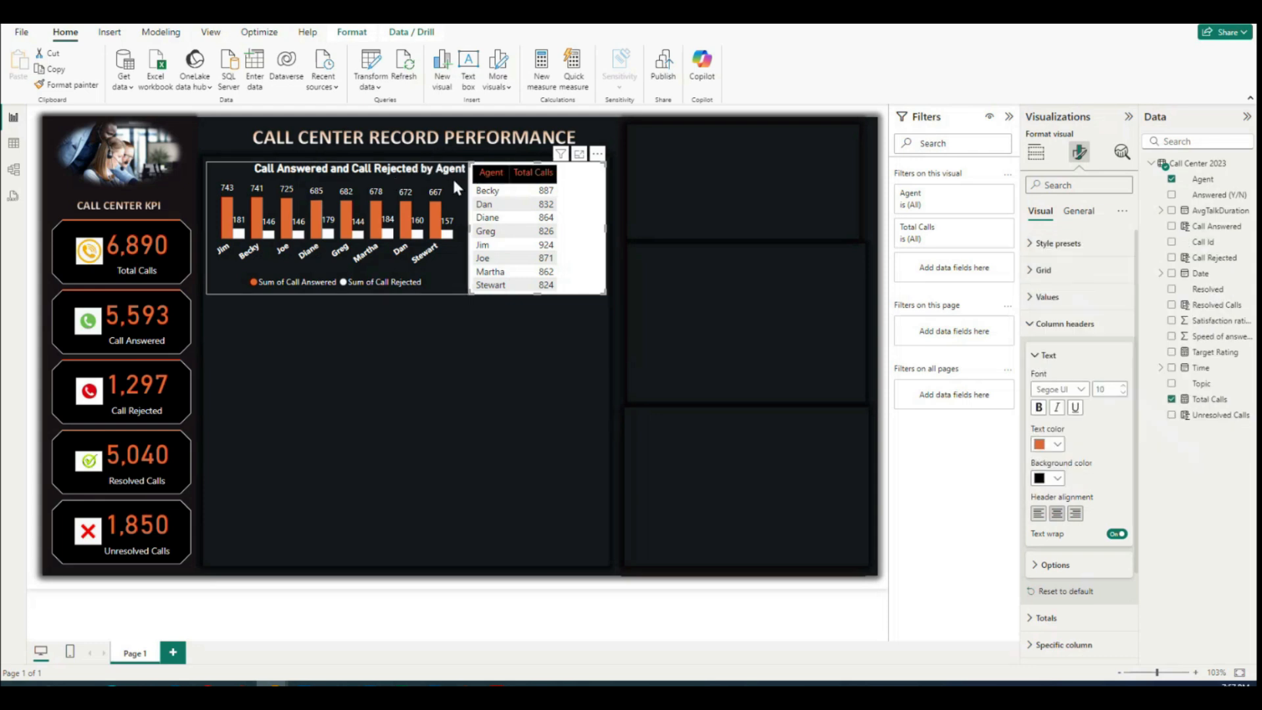
{"action": "scroll", "coordinate": [1099, 479], "scroll_direction": "down", "scroll_amount": 3}
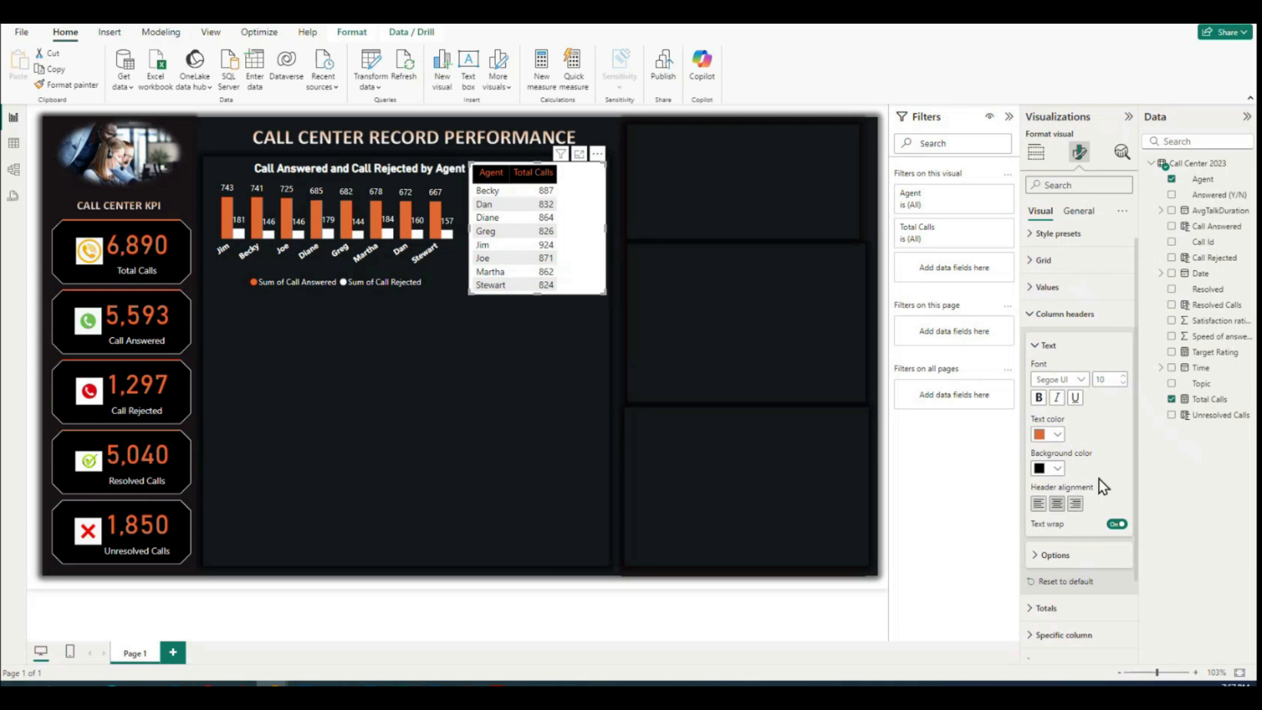
{"action": "scroll", "coordinate": [1093, 495], "scroll_direction": "up", "scroll_amount": 3}
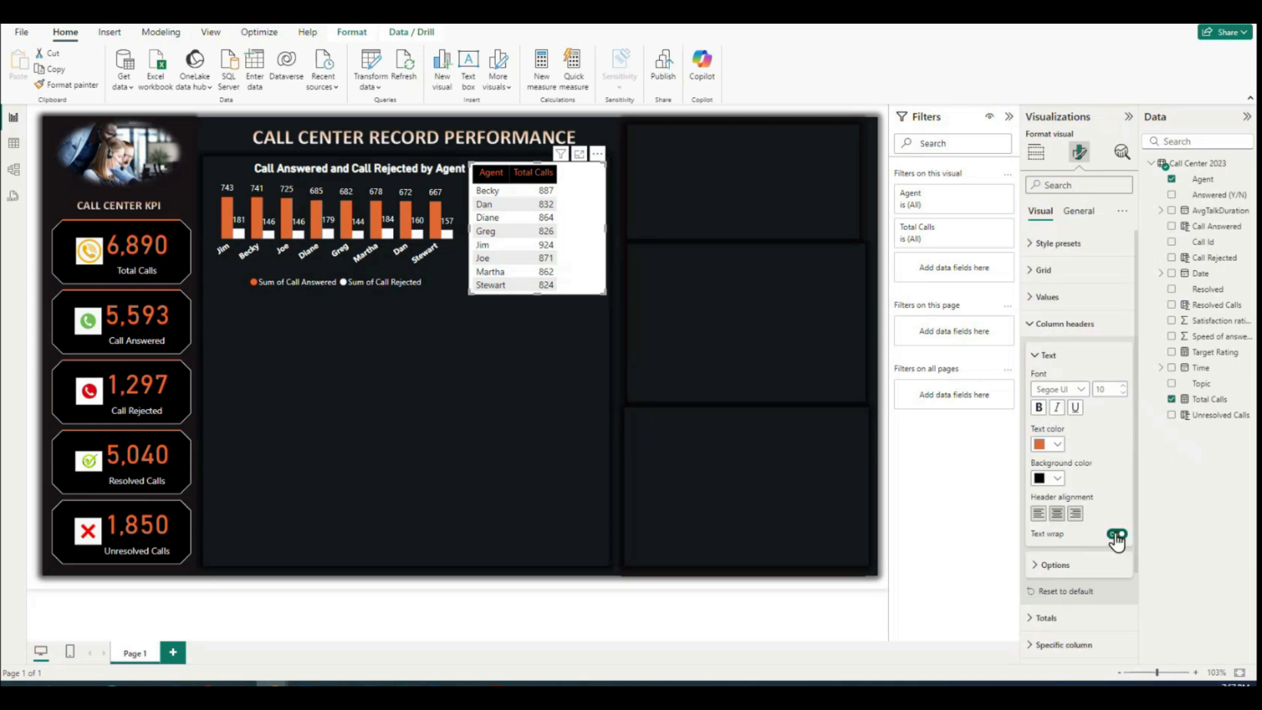
{"action": "left_click", "coordinate": [1031, 326]}
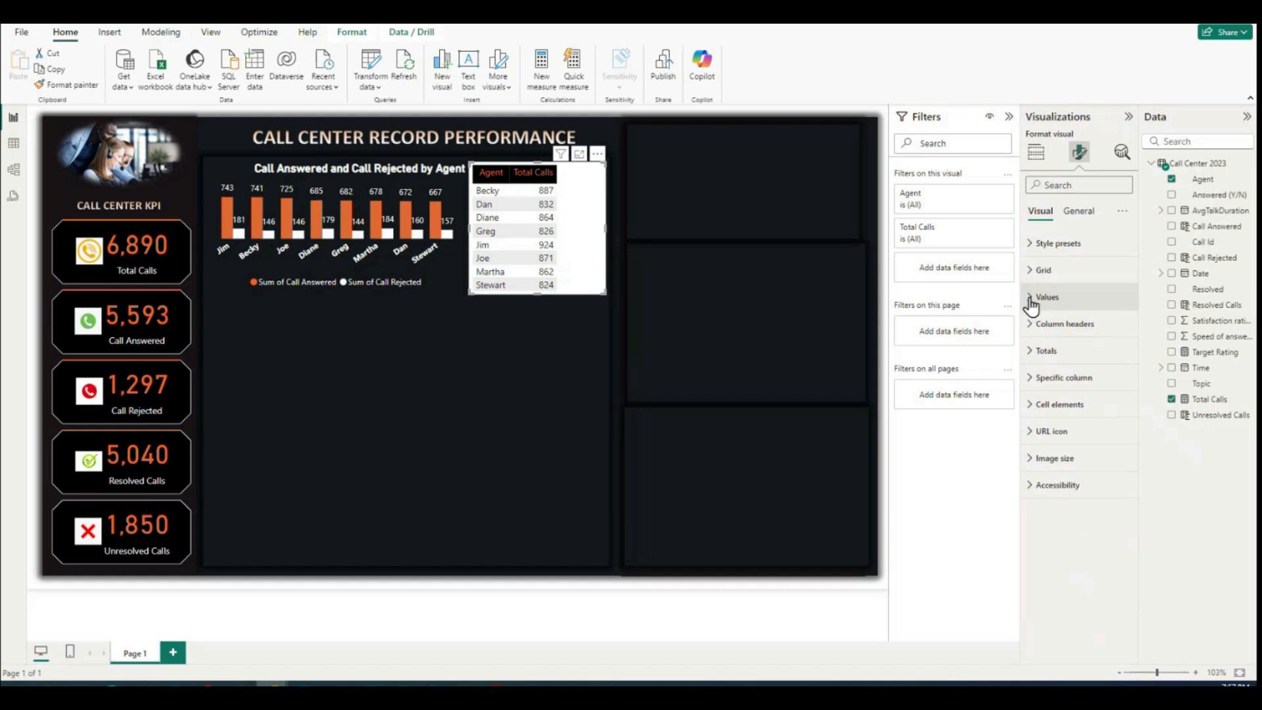
Step: Set the text color of the table's values to orange
{"action": "left_click", "coordinate": [1030, 299]}
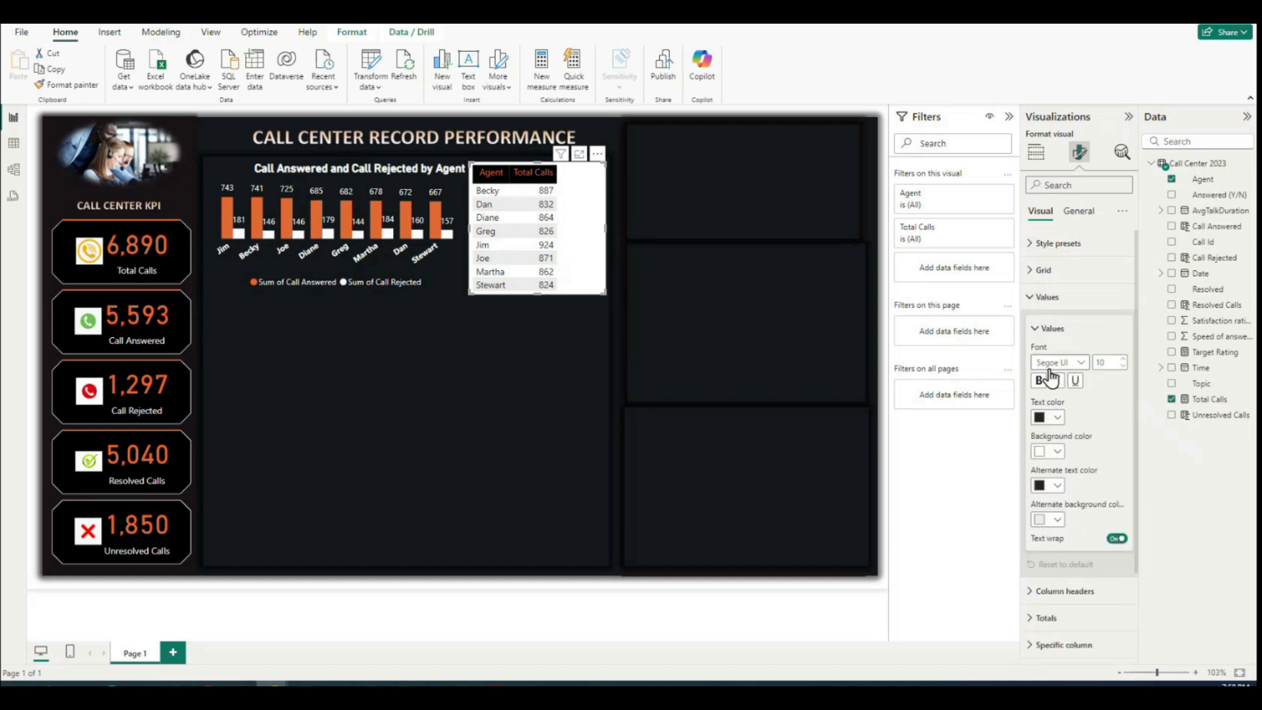
{"action": "left_click", "coordinate": [1058, 419]}
{"action": "left_click", "coordinate": [1124, 472]}
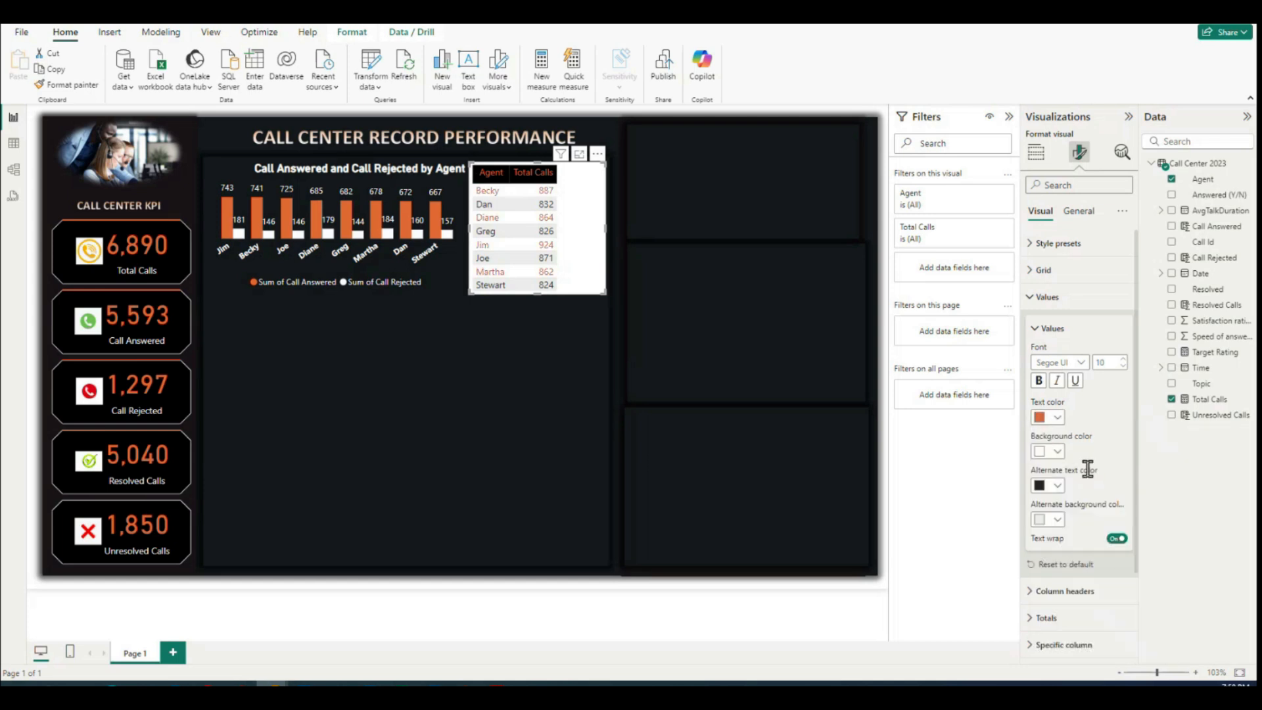
{"action": "scroll", "coordinate": [1077, 460], "scroll_direction": "down", "scroll_amount": 2}
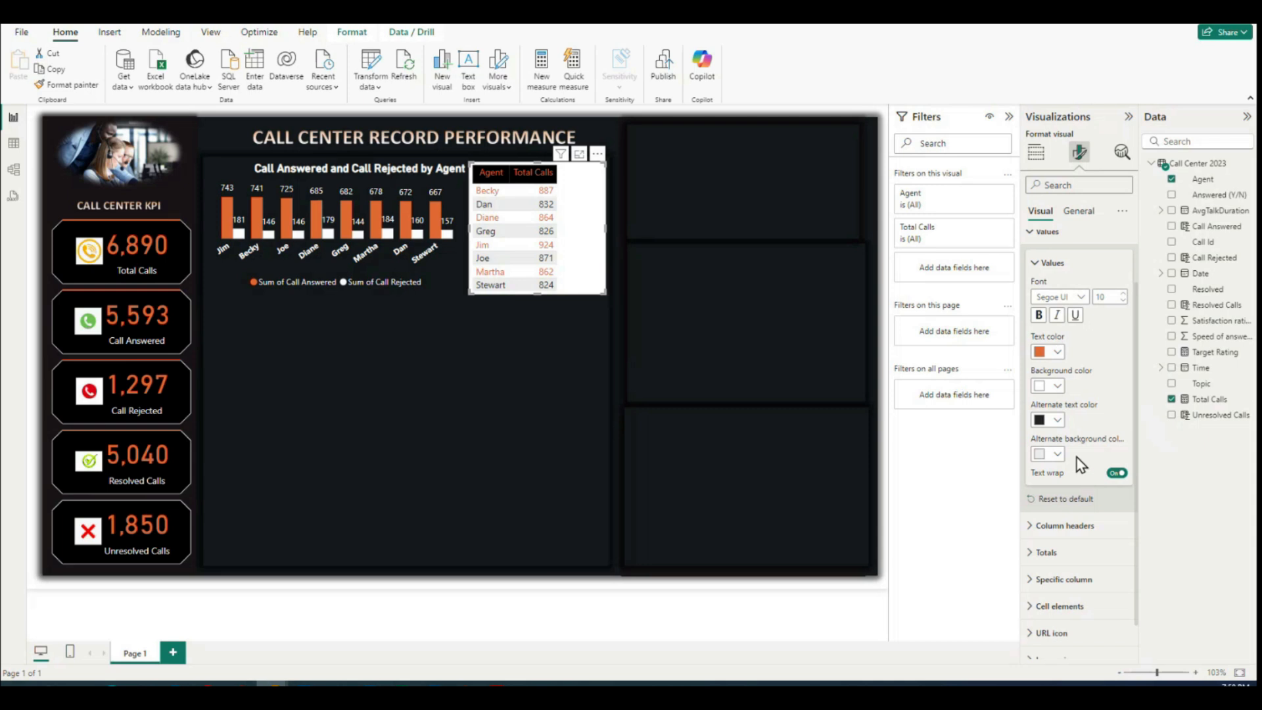
Step: Set the table values' alternate text color to orange and make both the main and alternate row backgrounds white
{"action": "left_click", "coordinate": [1058, 420]}
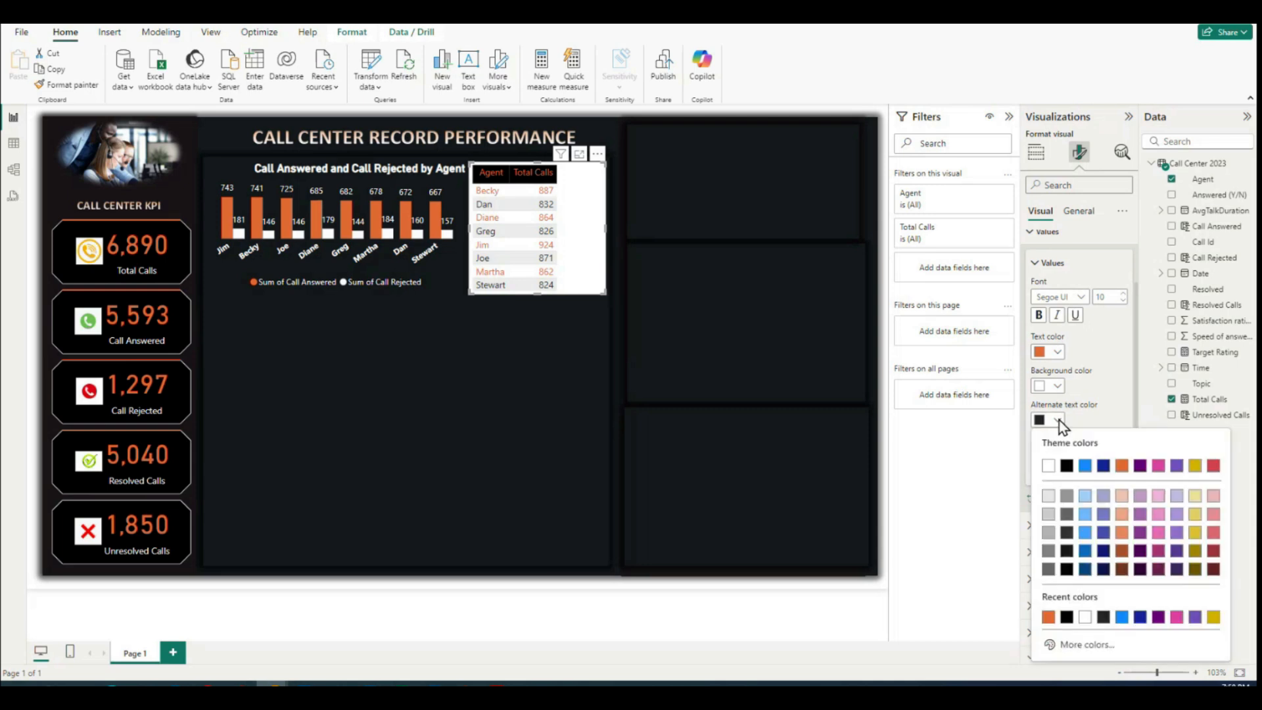
{"action": "left_click", "coordinate": [1115, 471]}
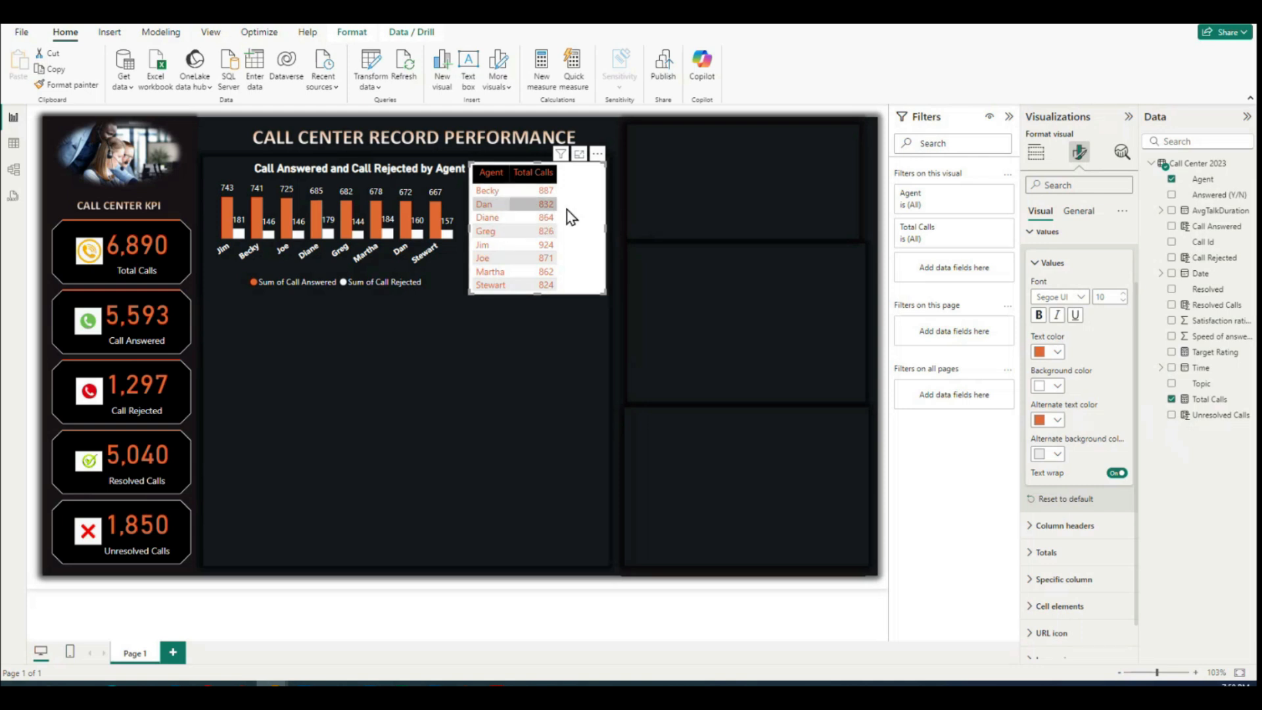
{"action": "left_click", "coordinate": [1055, 454]}
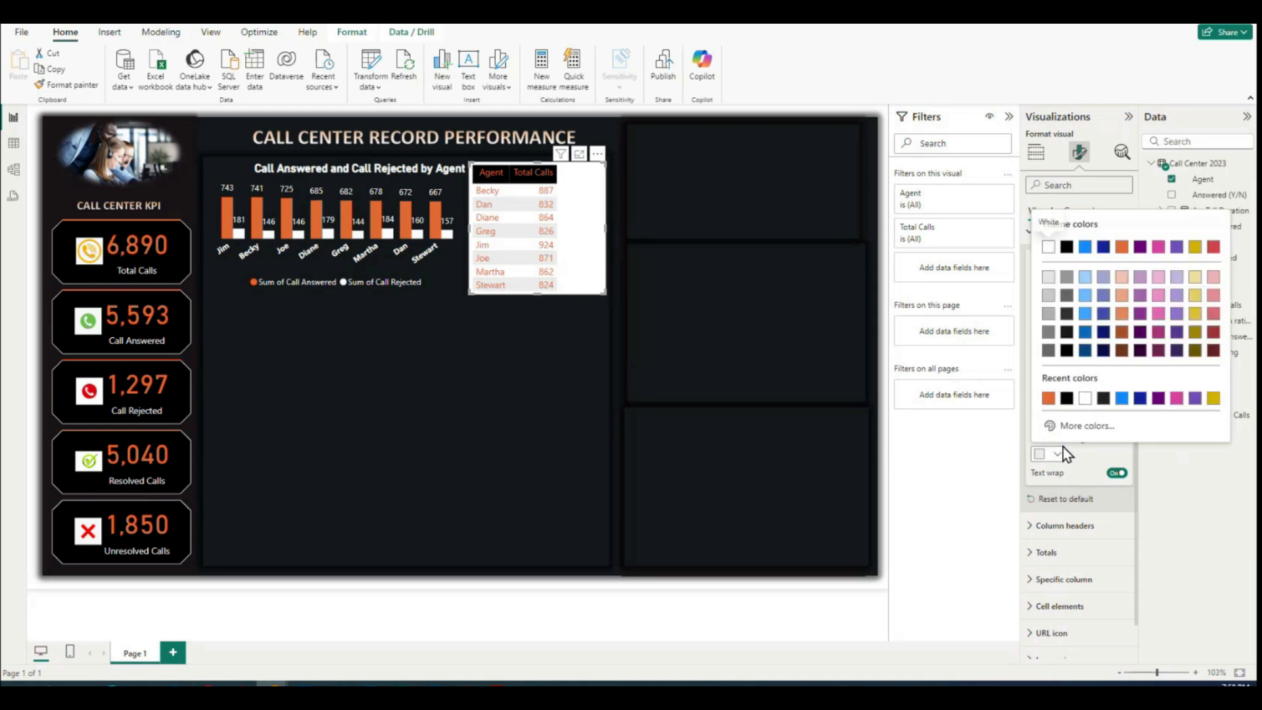
{"action": "left_click", "coordinate": [1085, 398]}
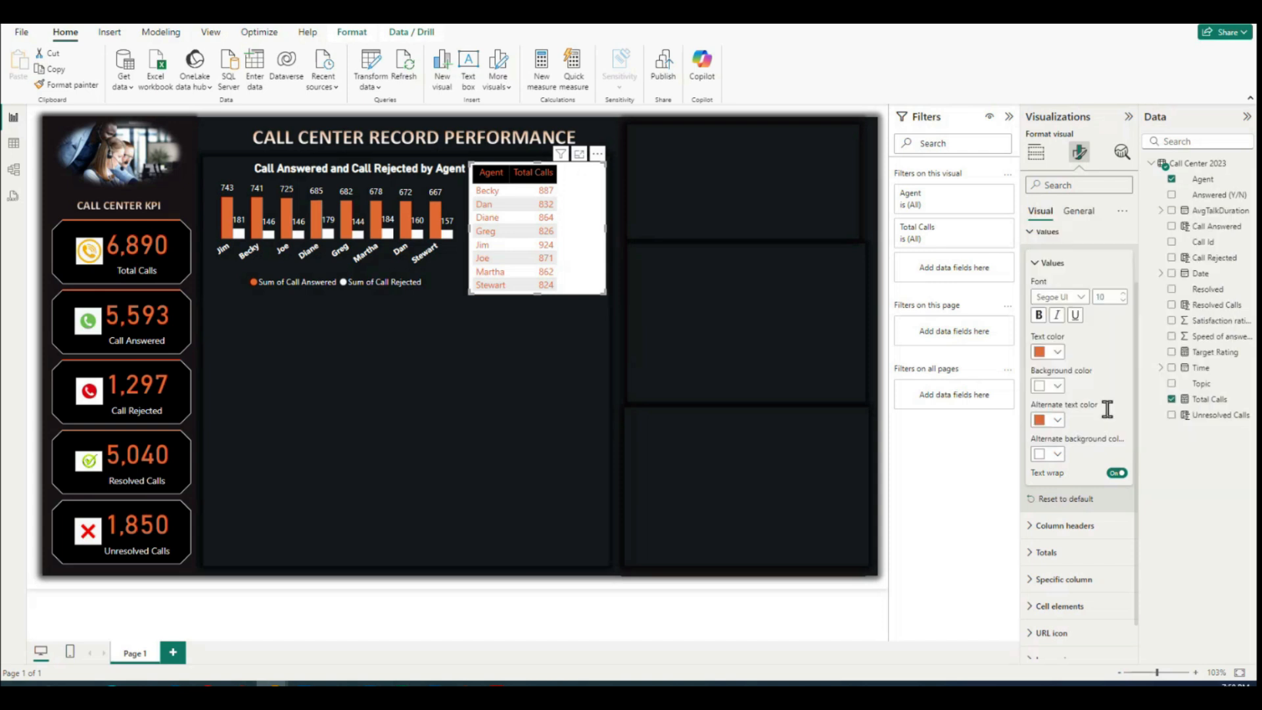
{"action": "left_click", "coordinate": [1056, 386]}
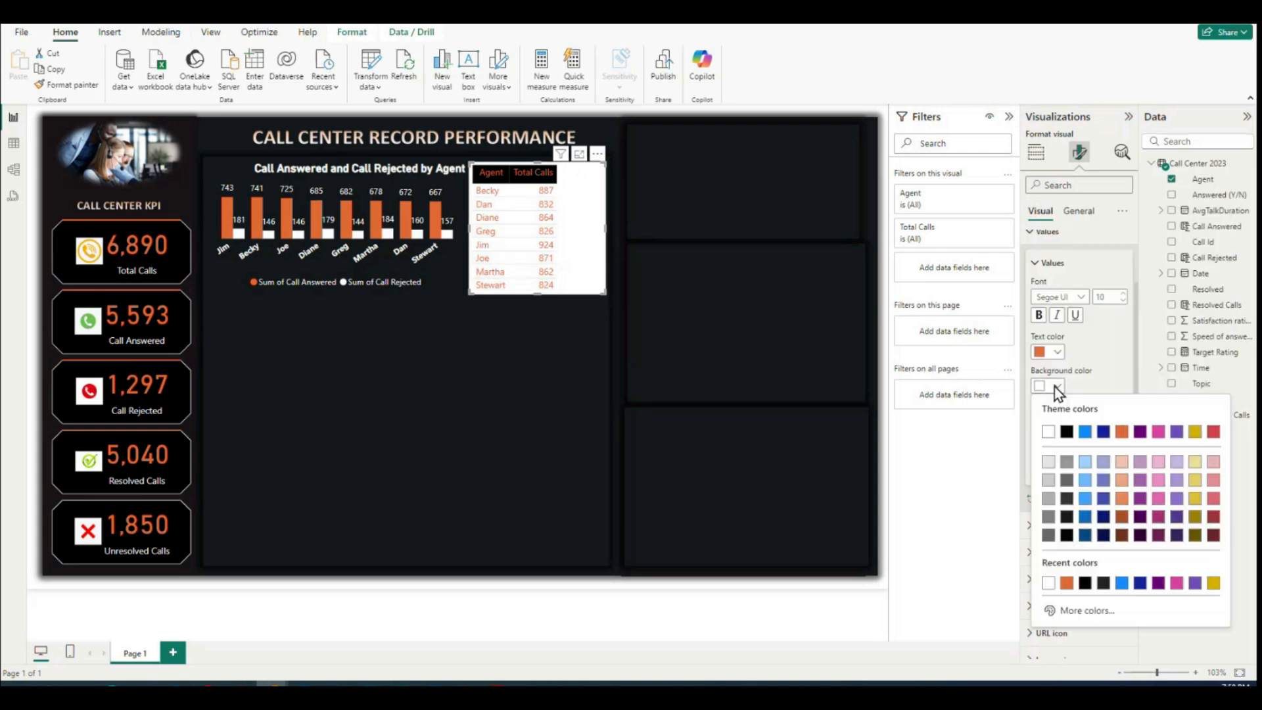
{"action": "left_click", "coordinate": [1048, 582]}
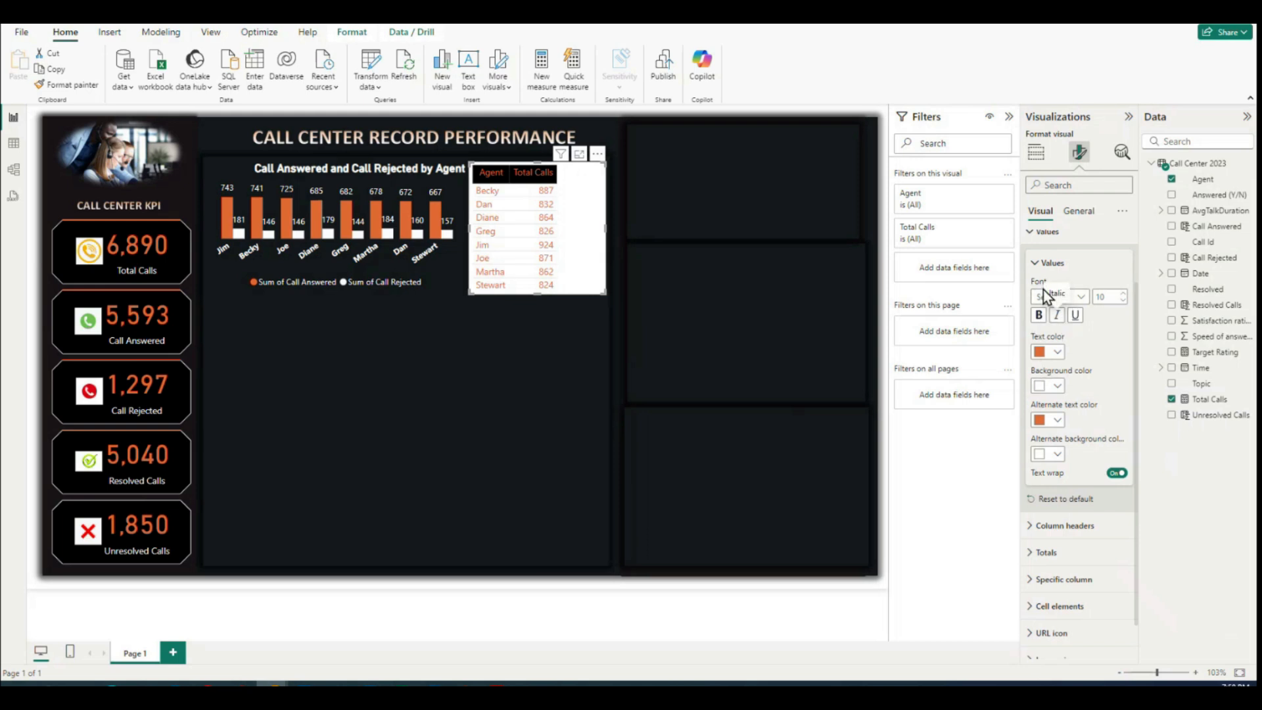
{"action": "left_click", "coordinate": [1050, 264]}
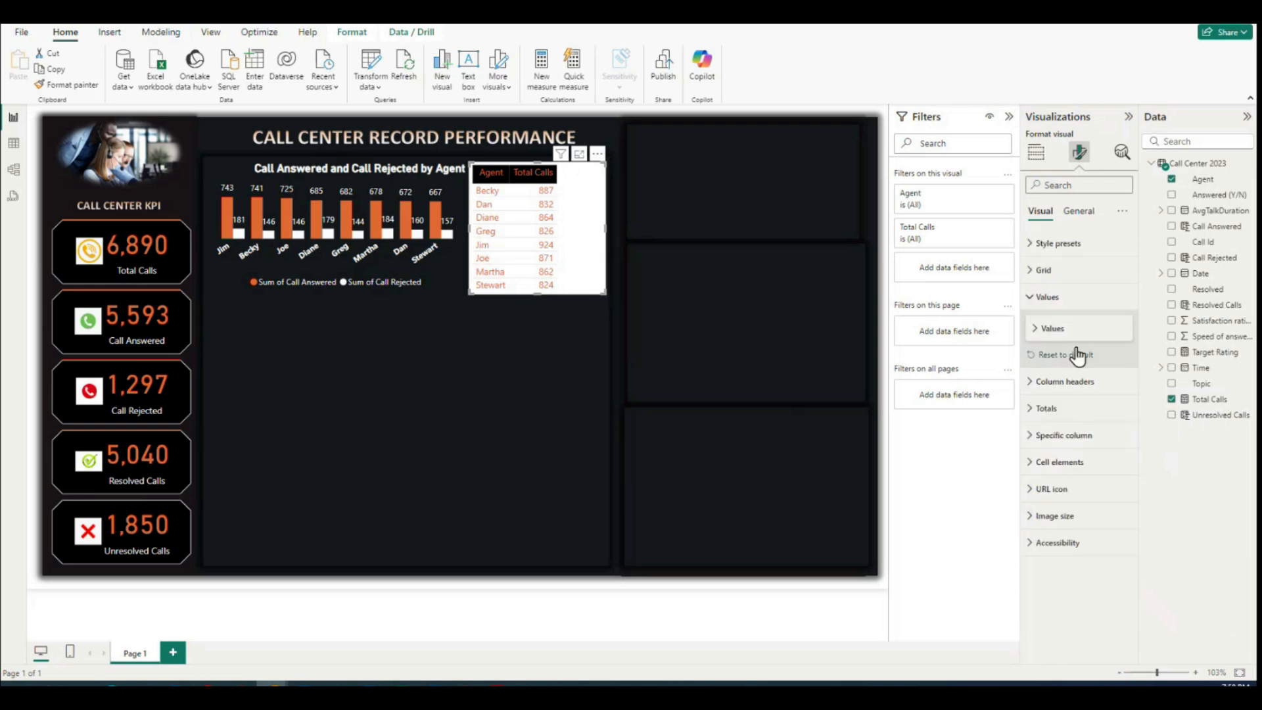
Step: Color the table's horizontal gridlines black and set their width to 2
{"action": "left_click", "coordinate": [1033, 275]}
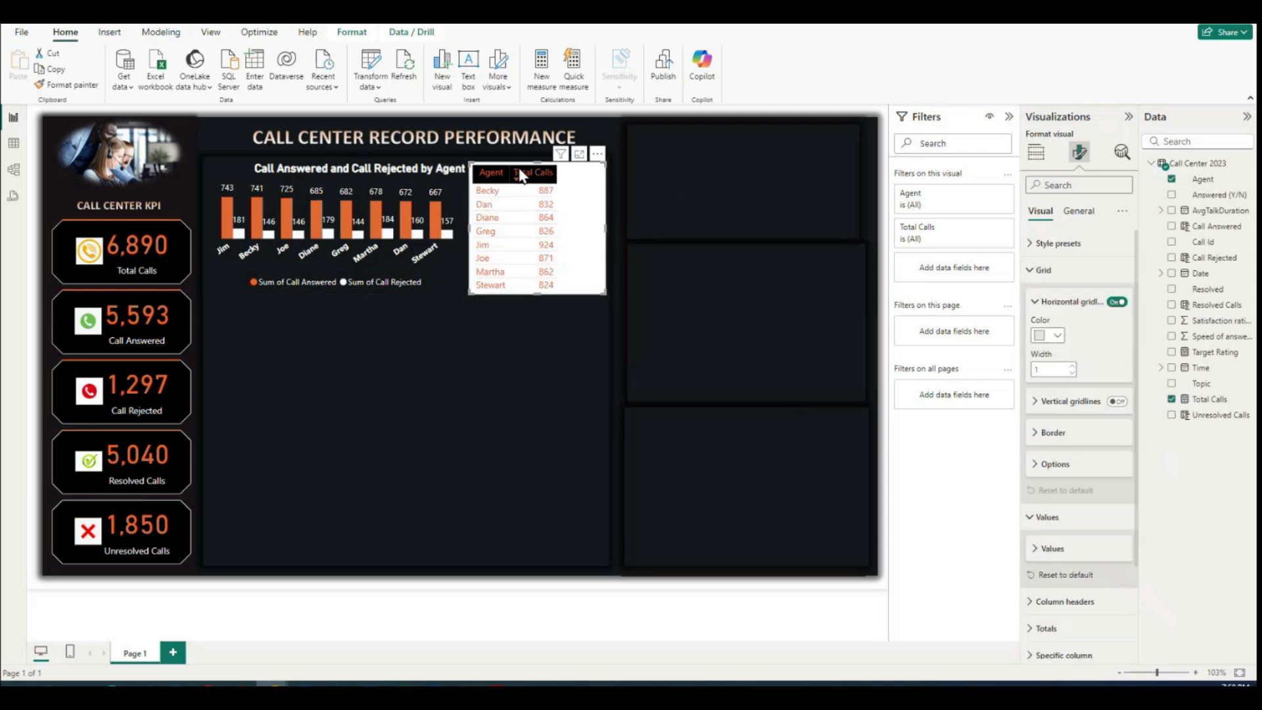
{"action": "left_click", "coordinate": [1058, 336]}
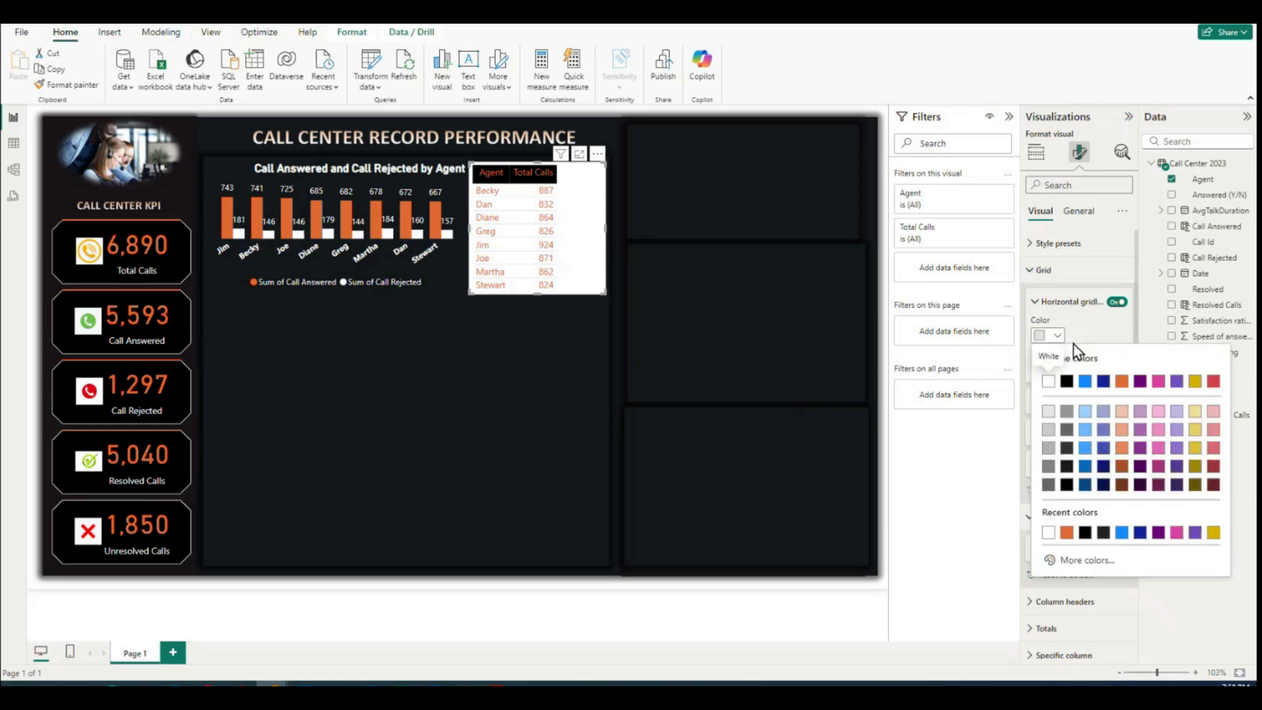
{"action": "left_click", "coordinate": [1067, 381]}
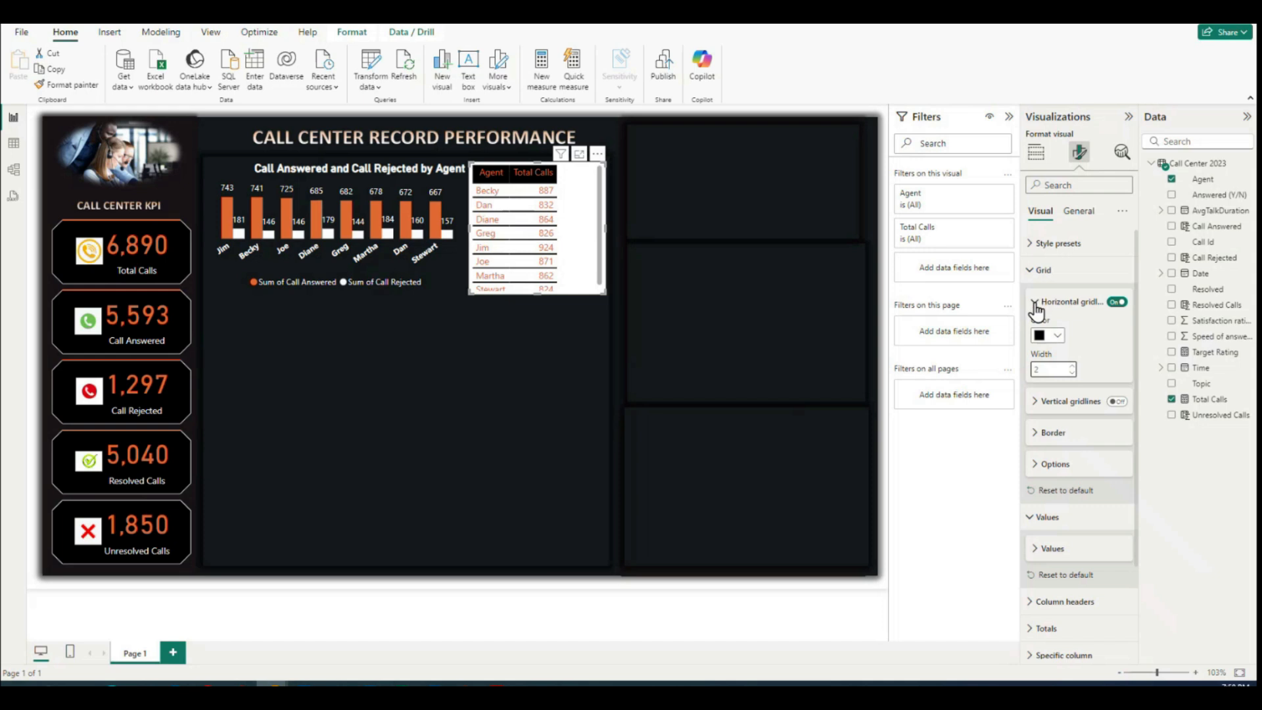
Step: Turn on the table's vertical gridlines, color them black and increase their width
{"action": "left_click", "coordinate": [1035, 400]}
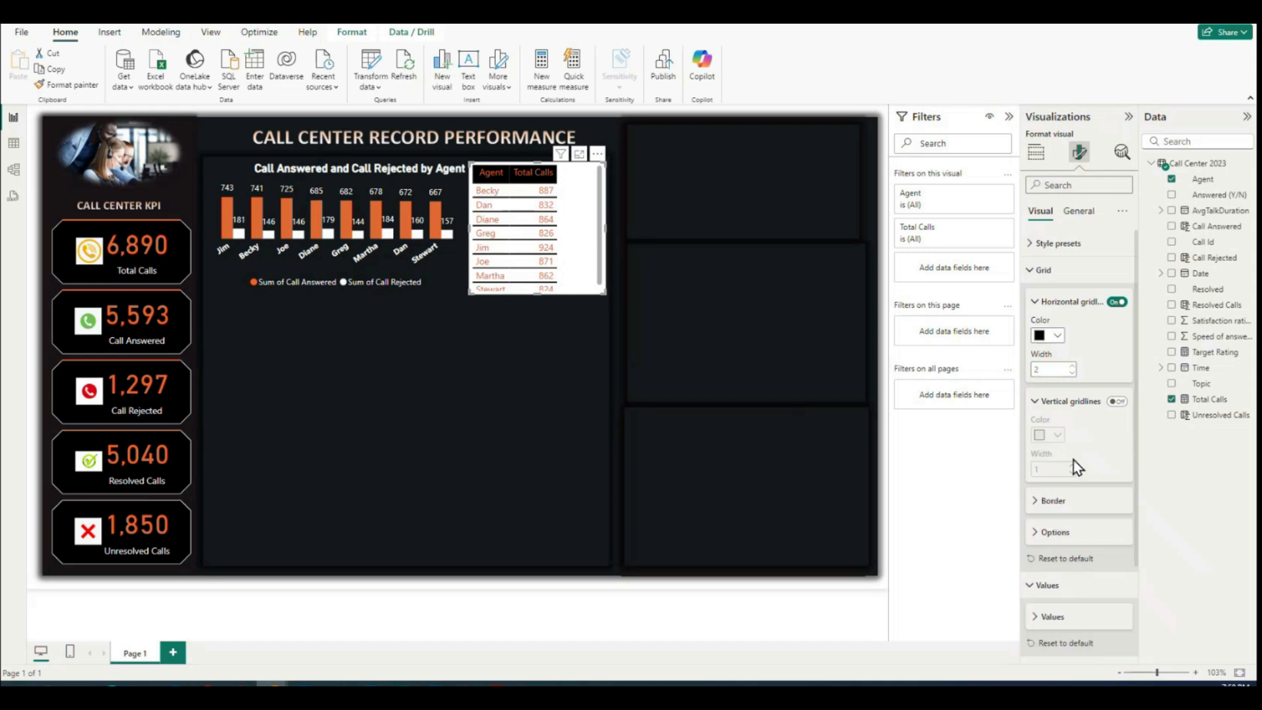
{"action": "left_click", "coordinate": [1118, 403]}
{"action": "left_click", "coordinate": [1050, 435]}
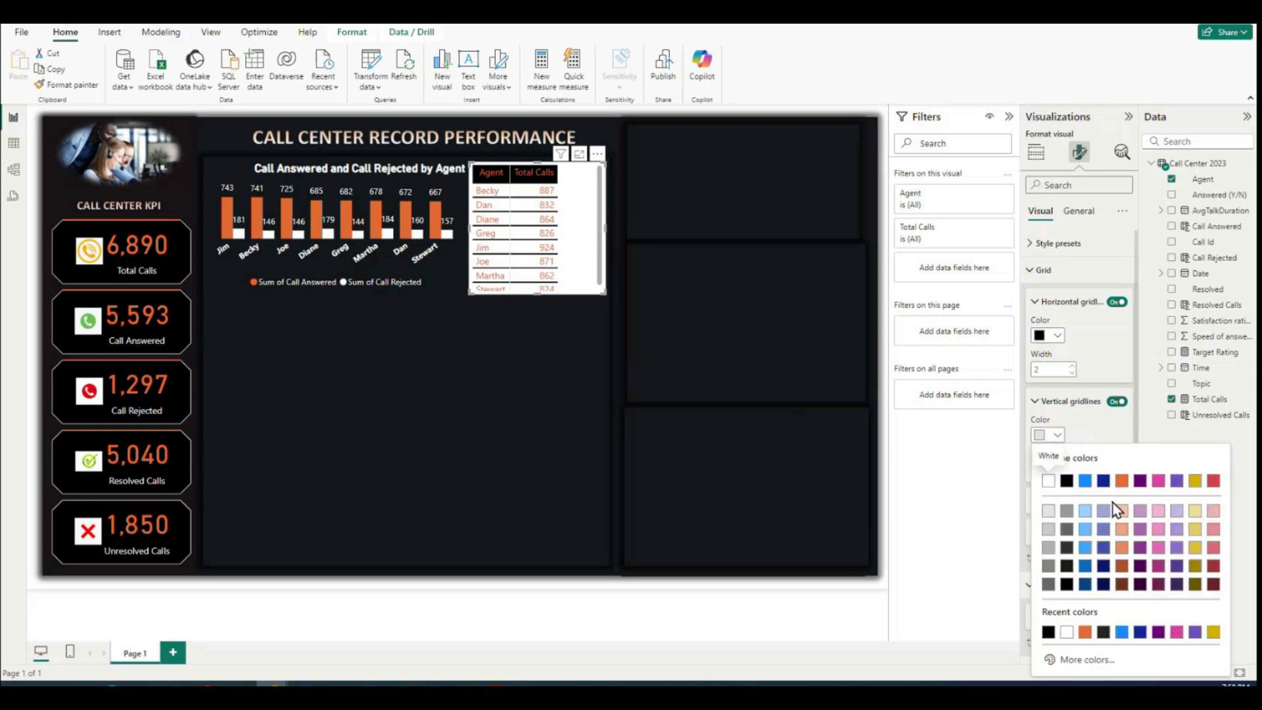
{"action": "left_click", "coordinate": [1066, 480]}
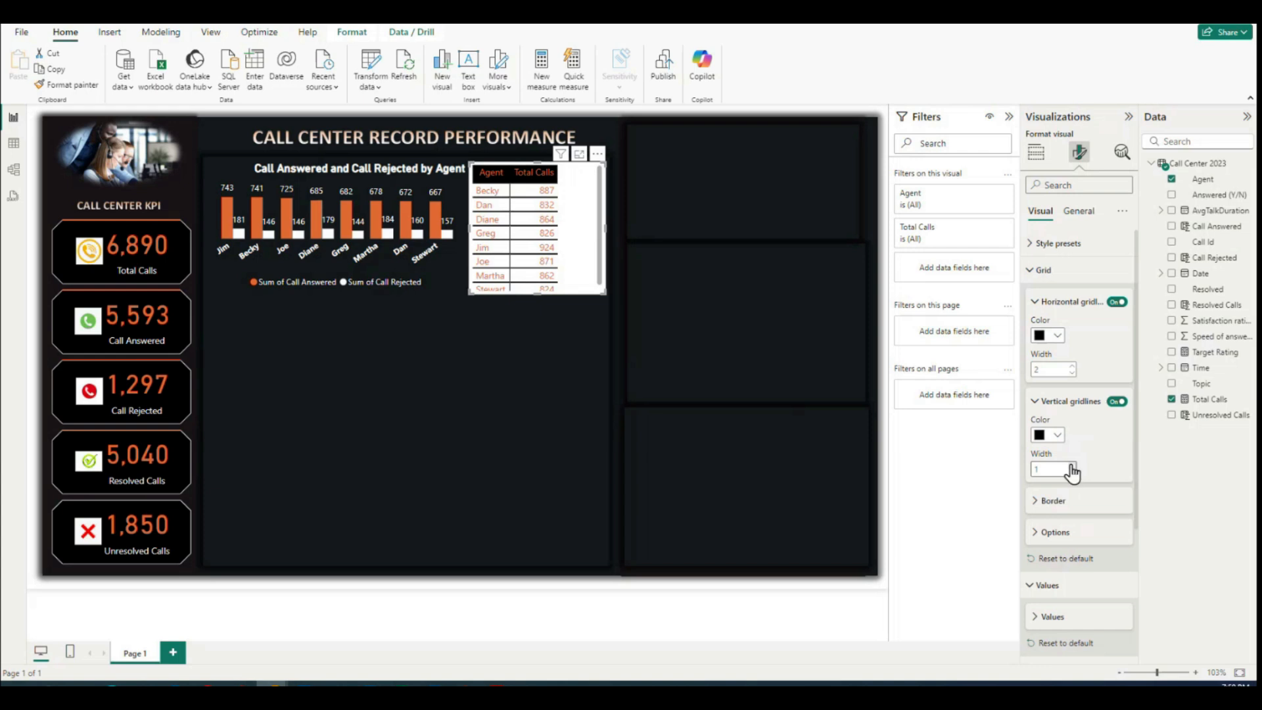
{"action": "left_click", "coordinate": [1071, 466]}
{"action": "left_click", "coordinate": [1036, 404]}
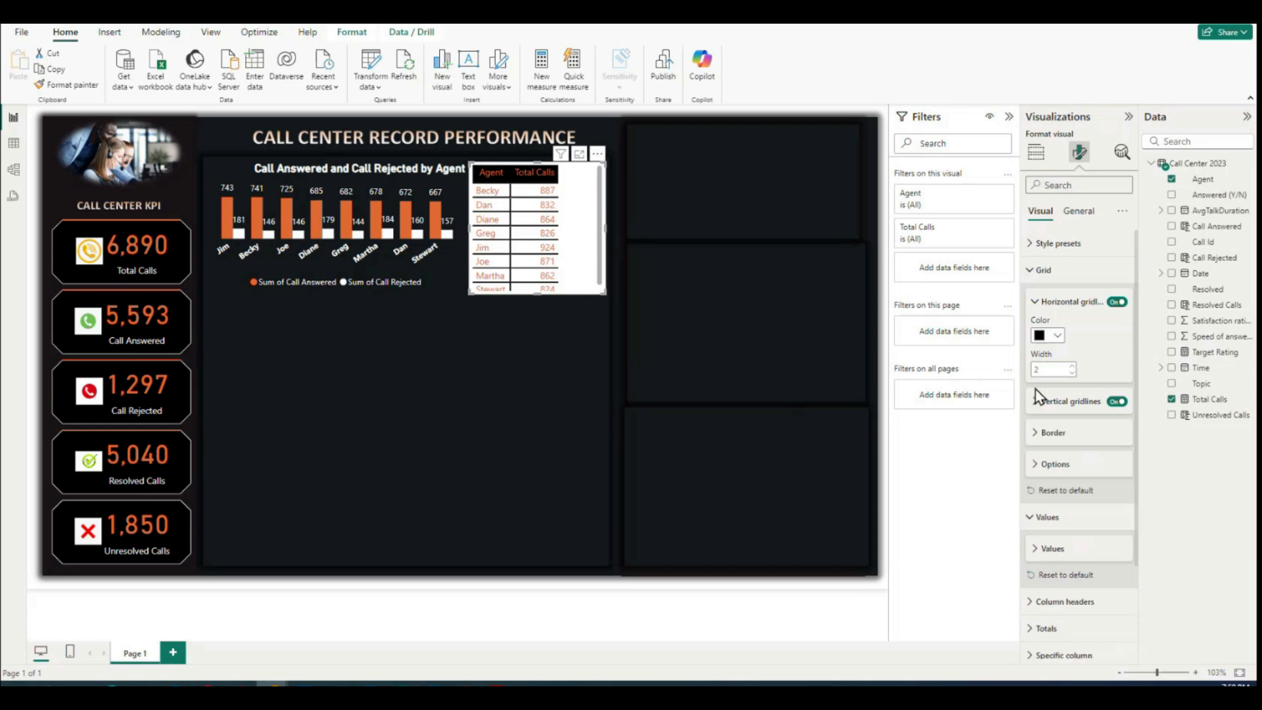
{"action": "left_click", "coordinate": [1035, 302]}
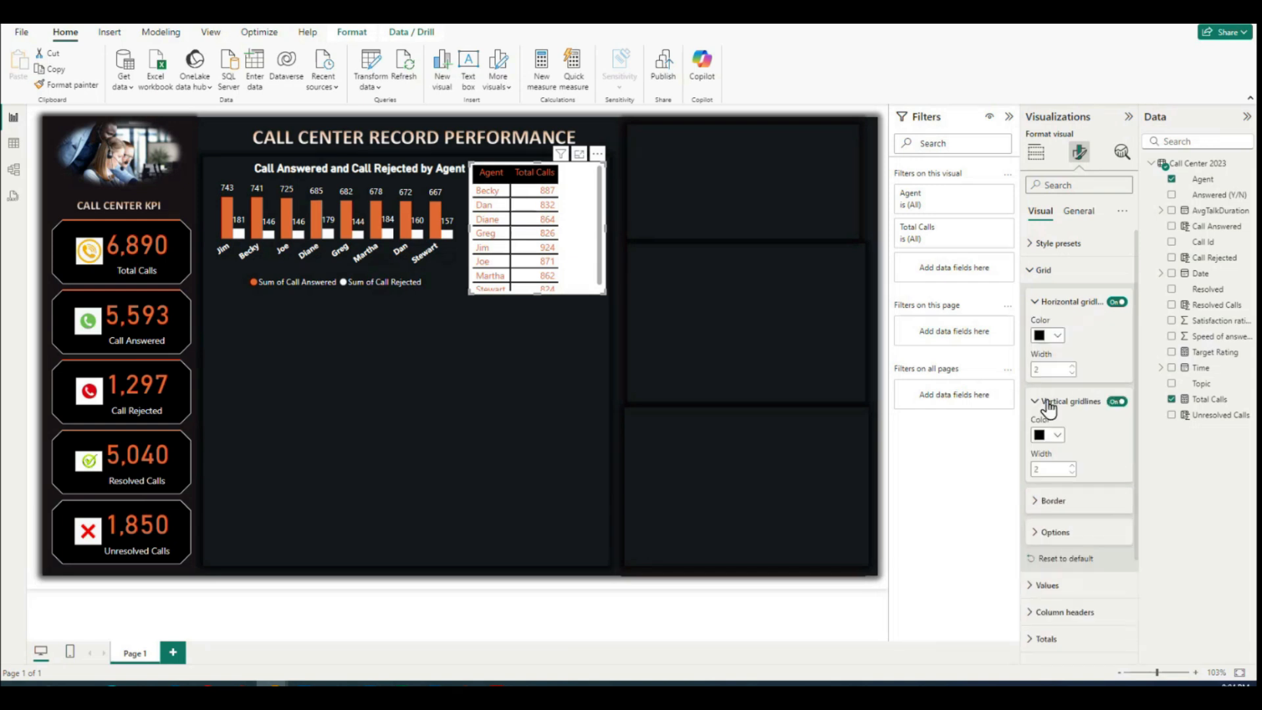
Step: Set the font size of the table's values to 9 and narrow the table to fit its two columns
{"action": "left_click", "coordinate": [1035, 401]}
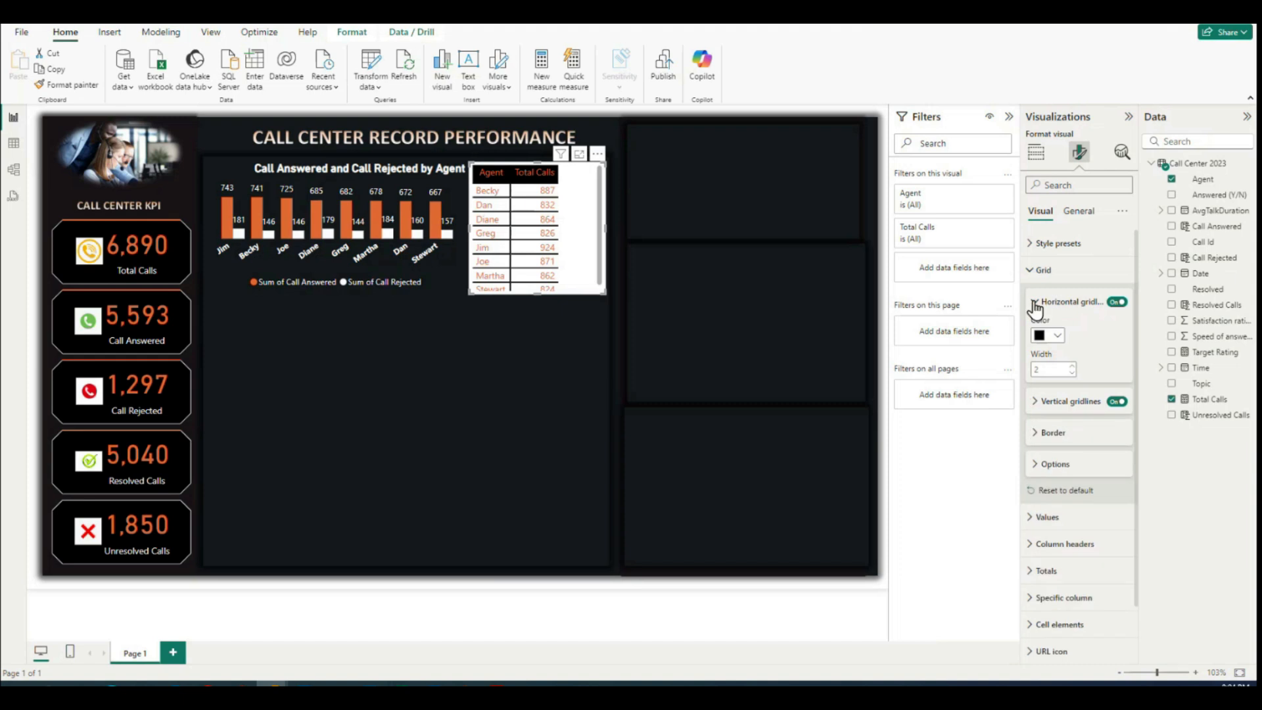
{"action": "left_click", "coordinate": [1035, 302]}
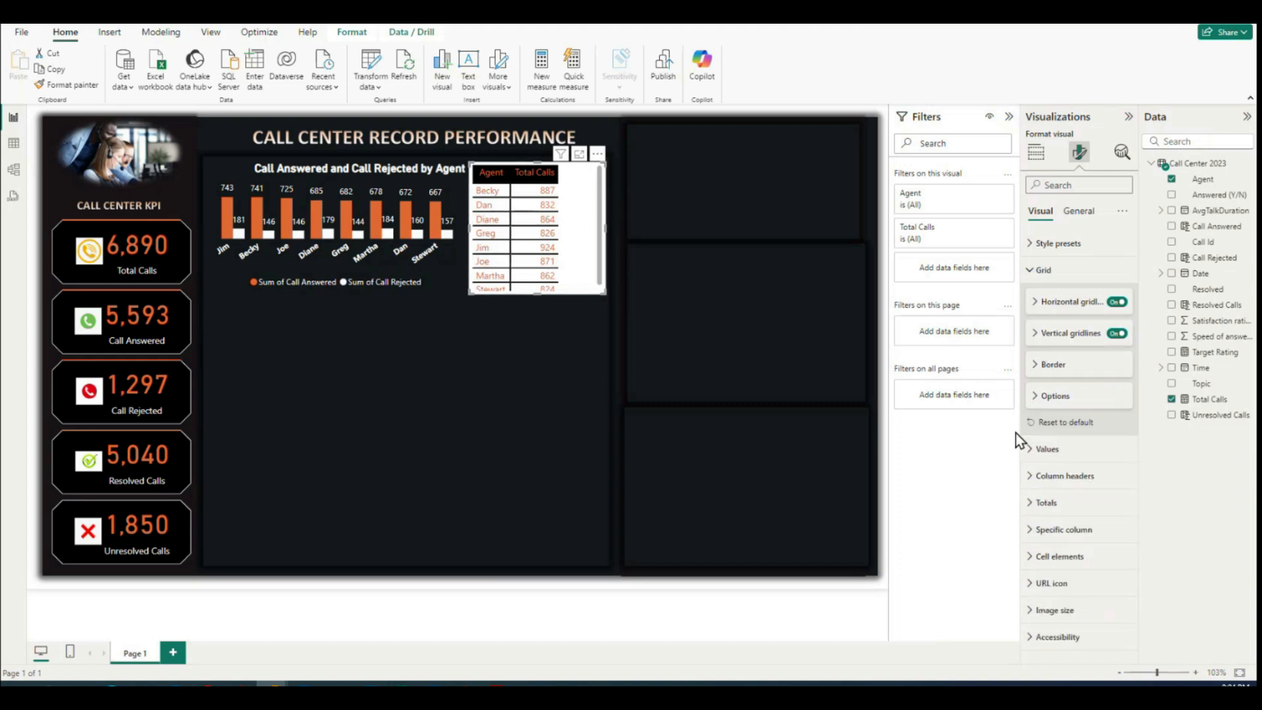
{"action": "left_click", "coordinate": [1034, 449]}
{"action": "left_click", "coordinate": [1035, 488]}
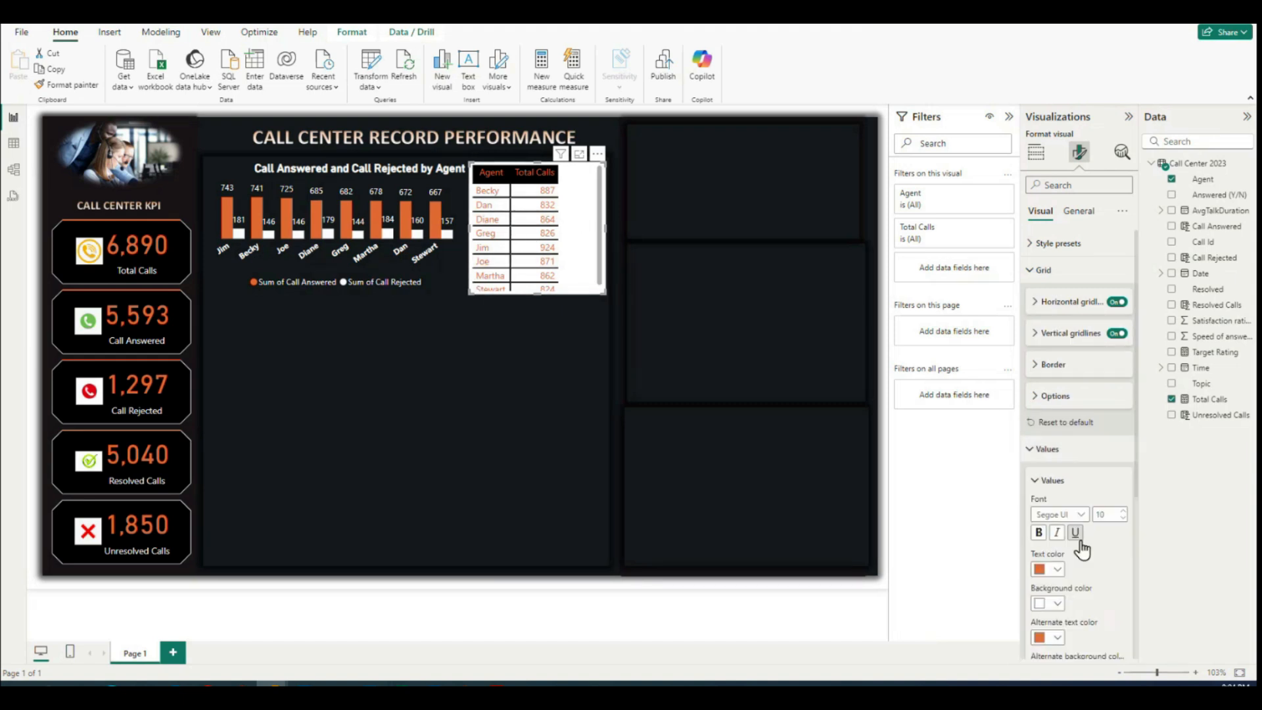
{"action": "scroll", "coordinate": [1061, 545], "scroll_direction": "down", "scroll_amount": 1}
{"action": "scroll", "coordinate": [1060, 546], "scroll_direction": "down", "scroll_amount": 3}
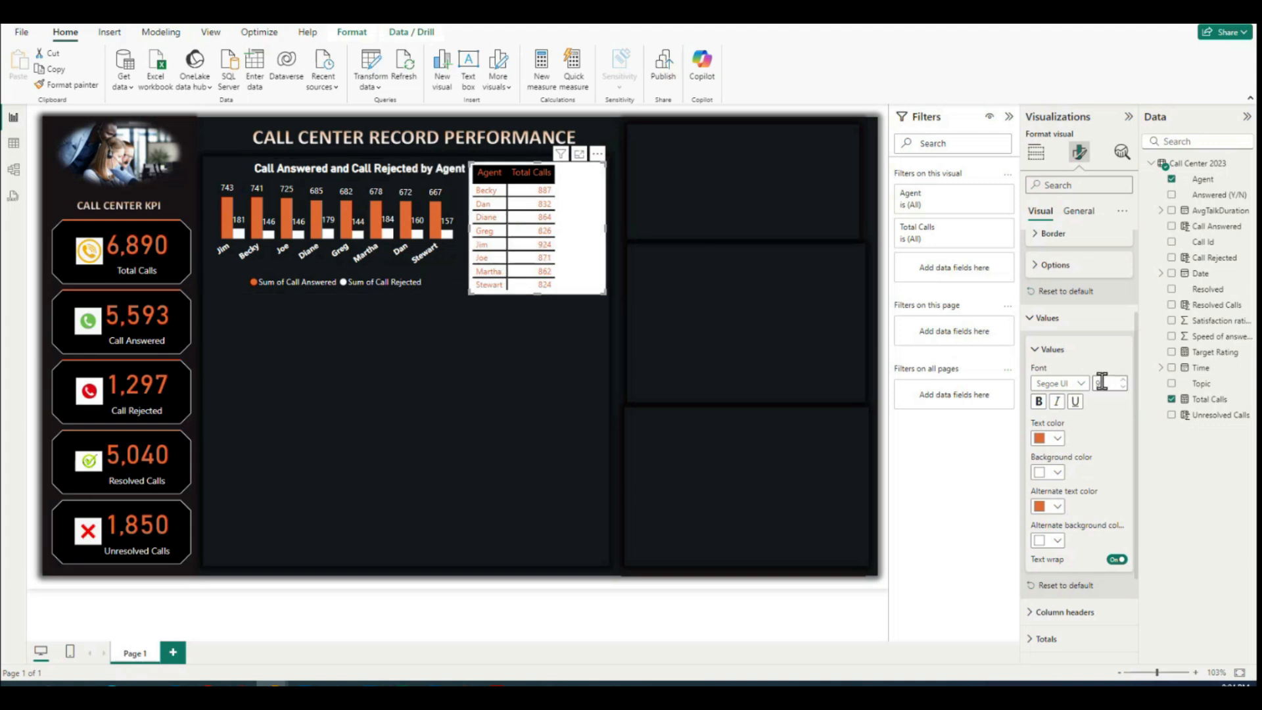
{"action": "left_click_drag", "start_coordinate": [605, 230], "coordinate": [561, 234]}
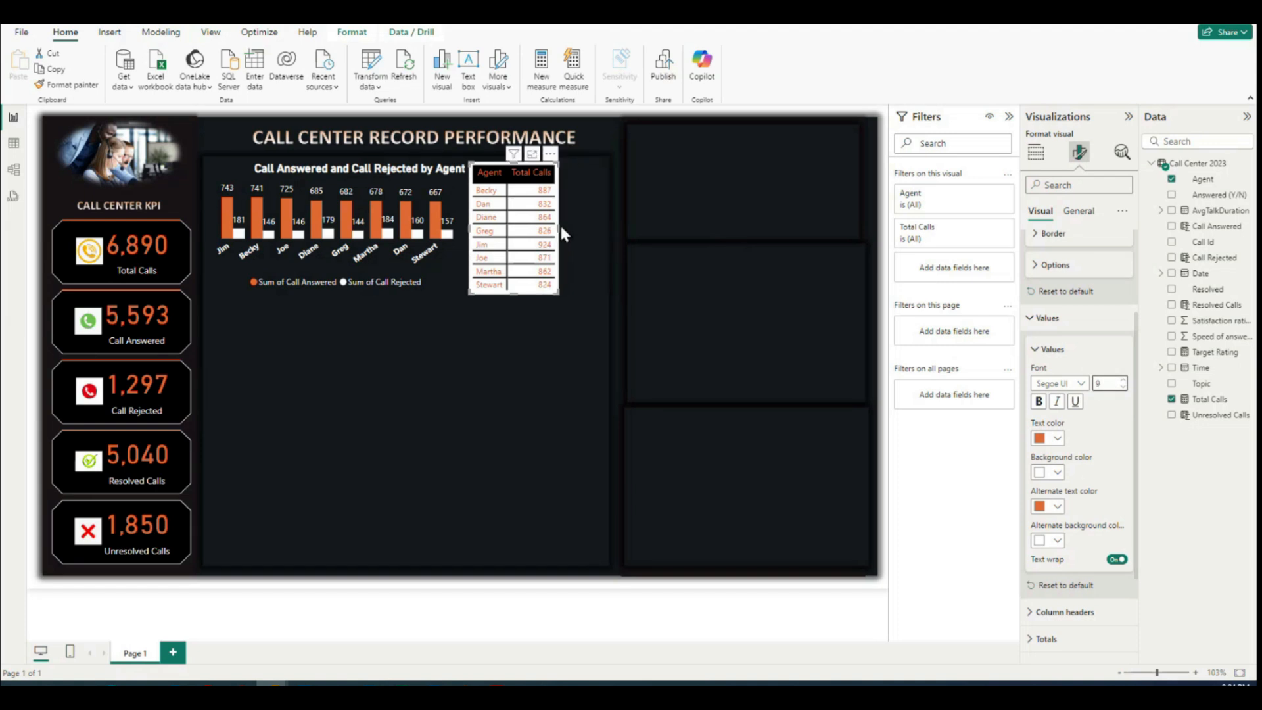
Step: Set the background color of the whole table visual to black
{"action": "left_click", "coordinate": [1036, 346]}
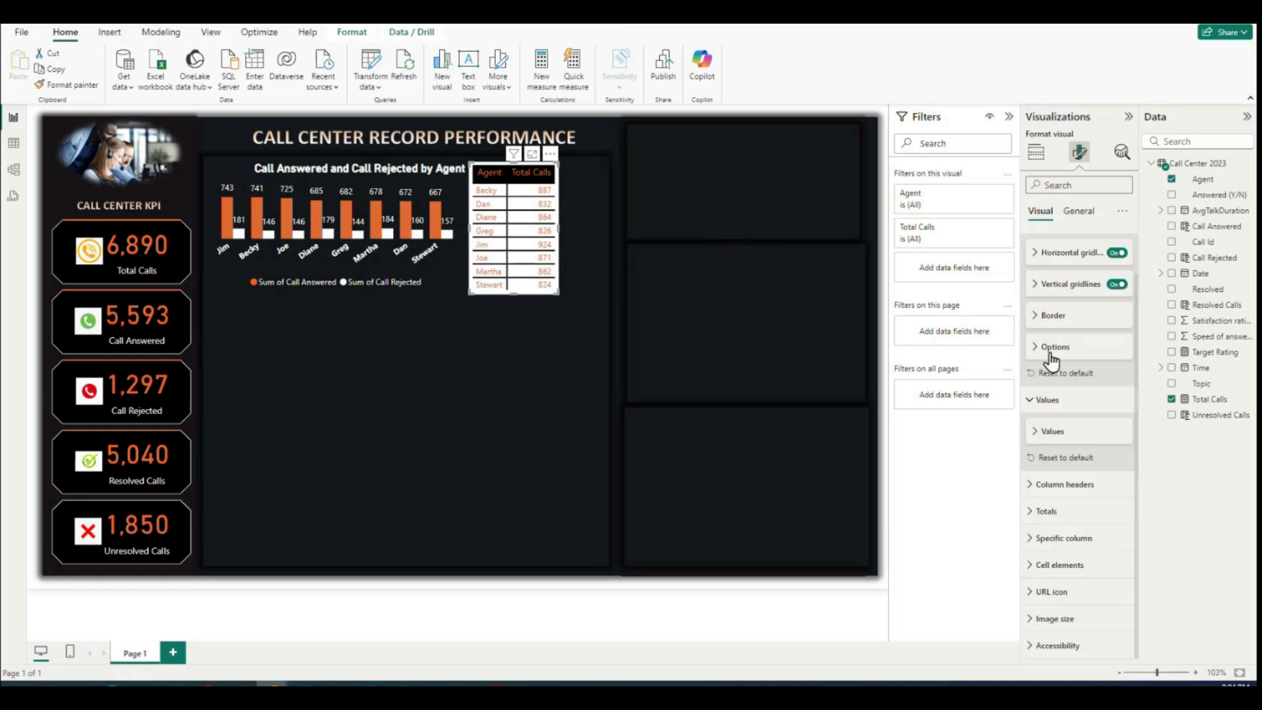
{"action": "scroll", "coordinate": [1058, 315], "scroll_direction": "up", "scroll_amount": 2}
{"action": "left_click", "coordinate": [1031, 275]}
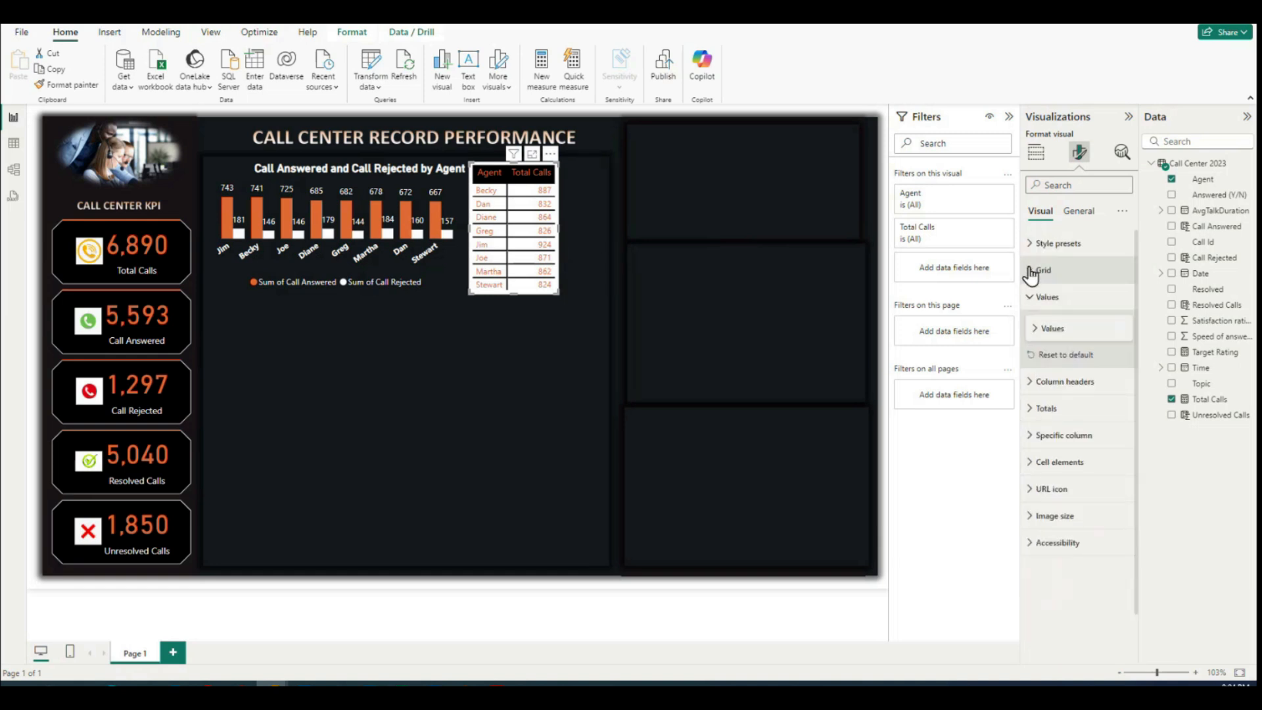
{"action": "left_click", "coordinate": [1031, 296]}
{"action": "left_click", "coordinate": [1078, 211]}
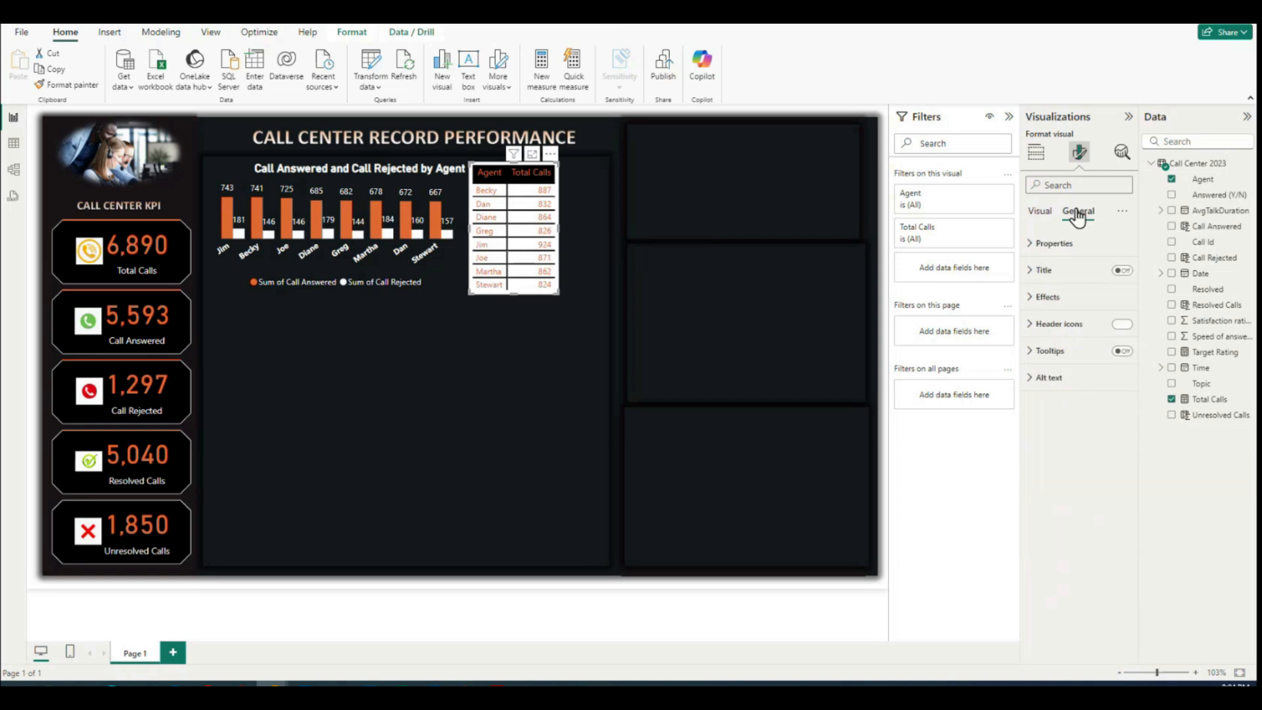
{"action": "left_click", "coordinate": [1030, 299]}
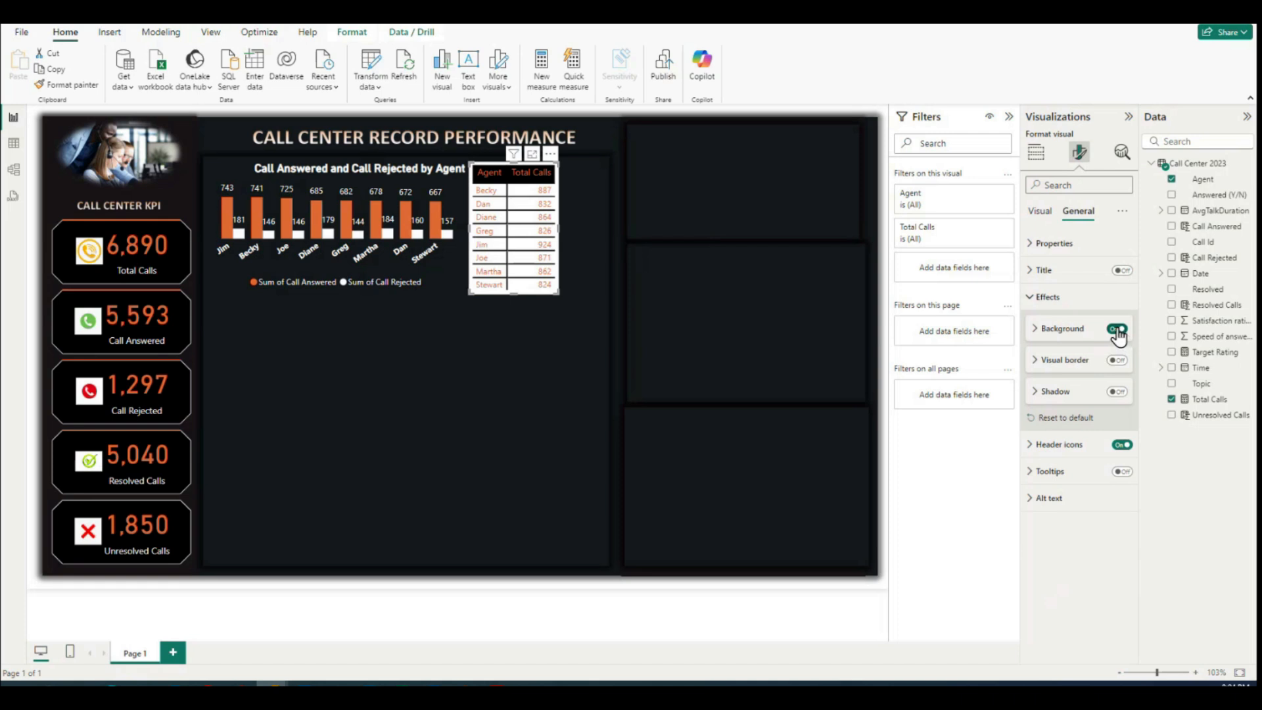
{"action": "left_click", "coordinate": [1035, 329]}
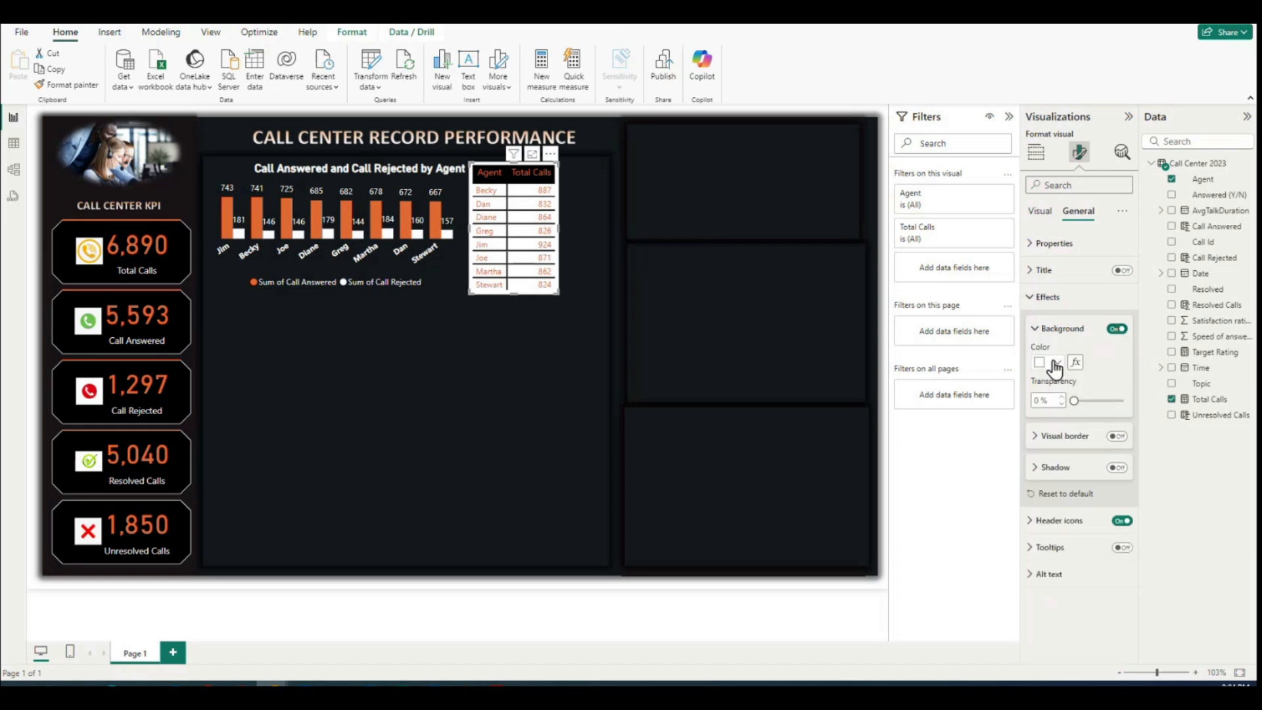
{"action": "left_click", "coordinate": [1055, 363]}
{"action": "left_click", "coordinate": [1066, 408]}
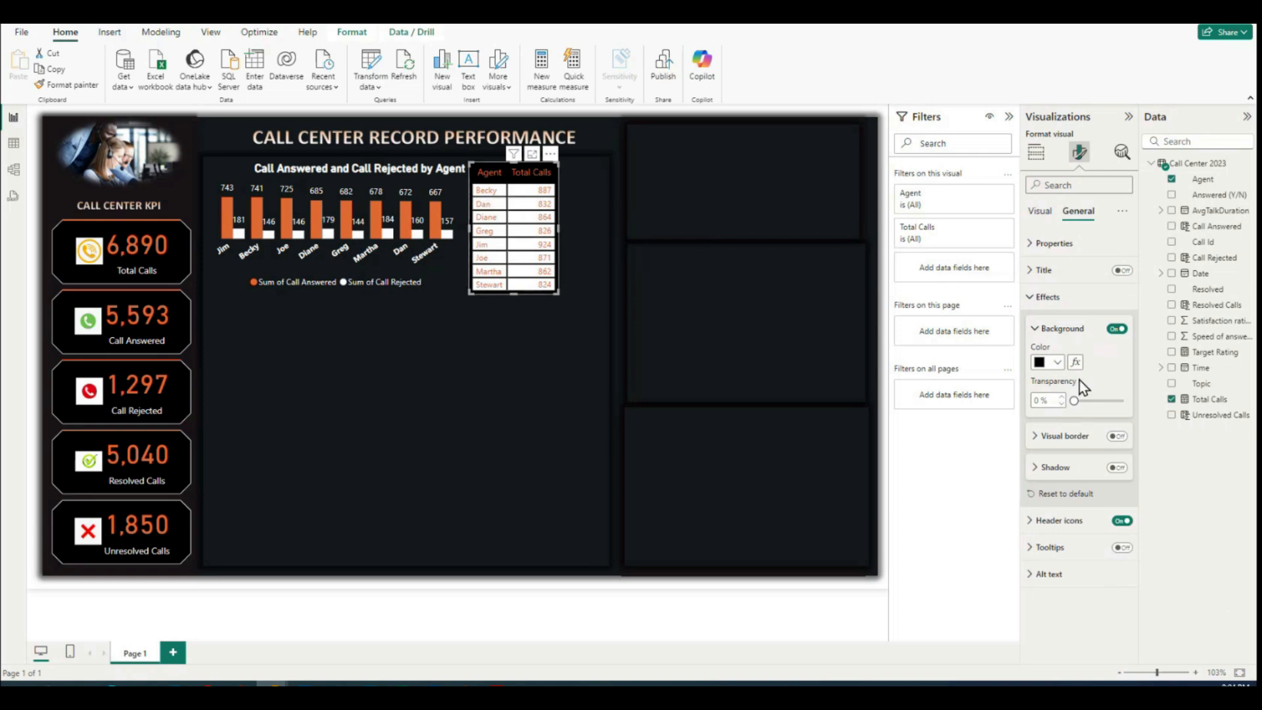
{"action": "left_click", "coordinate": [1035, 328]}
{"action": "left_click", "coordinate": [1031, 297]}
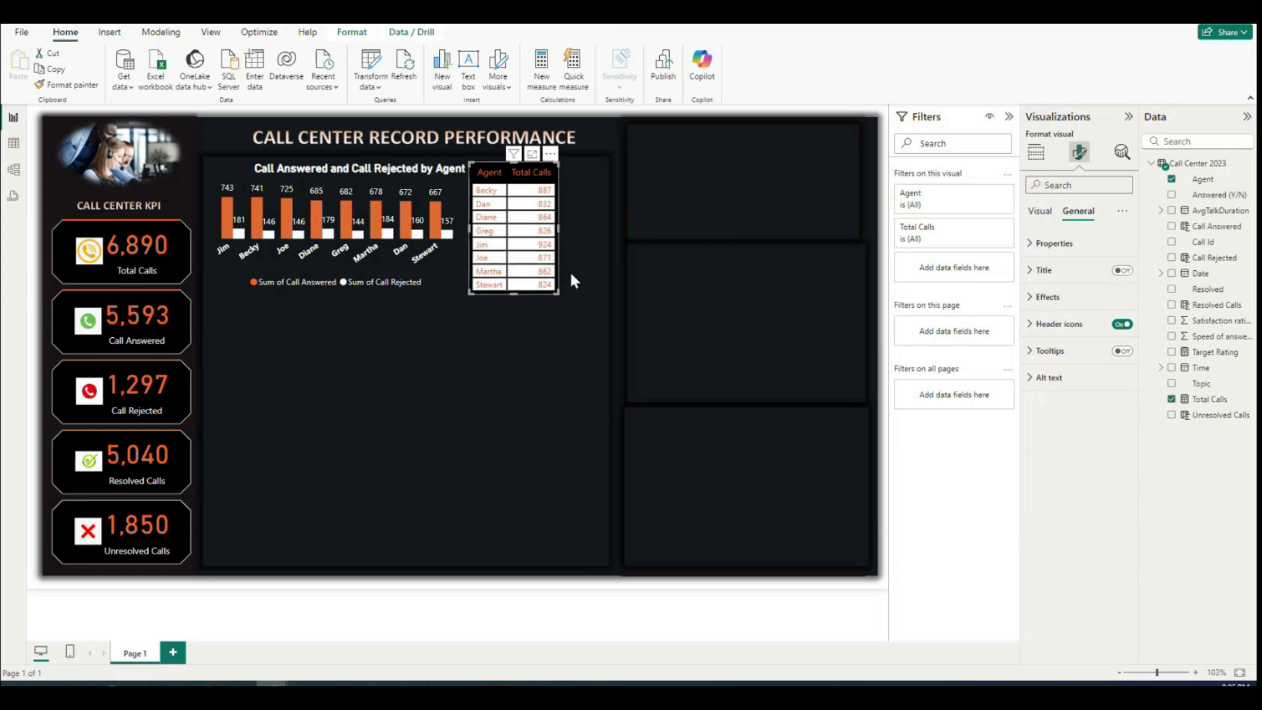
Step: Move the table to the right edge of the central dashboard area and widen the column chart to meet it
{"action": "left_click", "coordinate": [509, 308]}
{"action": "left_click_drag", "start_coordinate": [478, 163], "coordinate": [533, 165]}
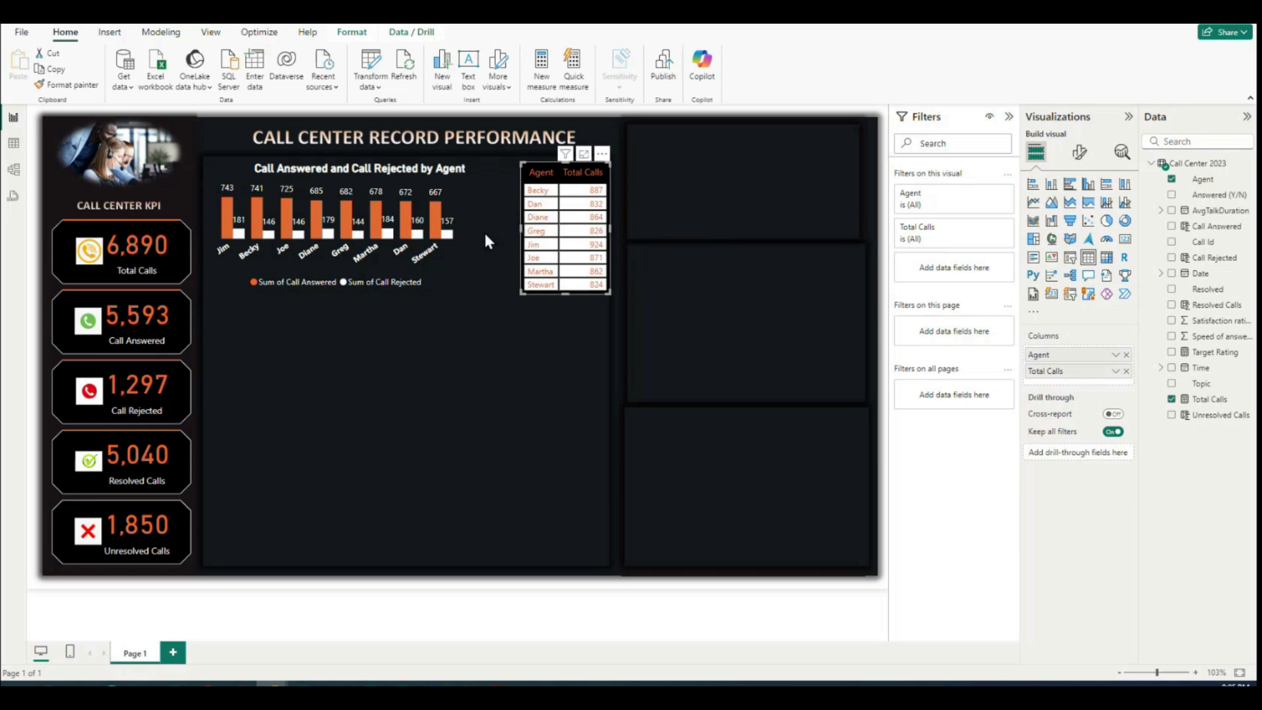
{"action": "left_click", "coordinate": [434, 277]}
{"action": "left_click_drag", "start_coordinate": [475, 296], "coordinate": [518, 295]}
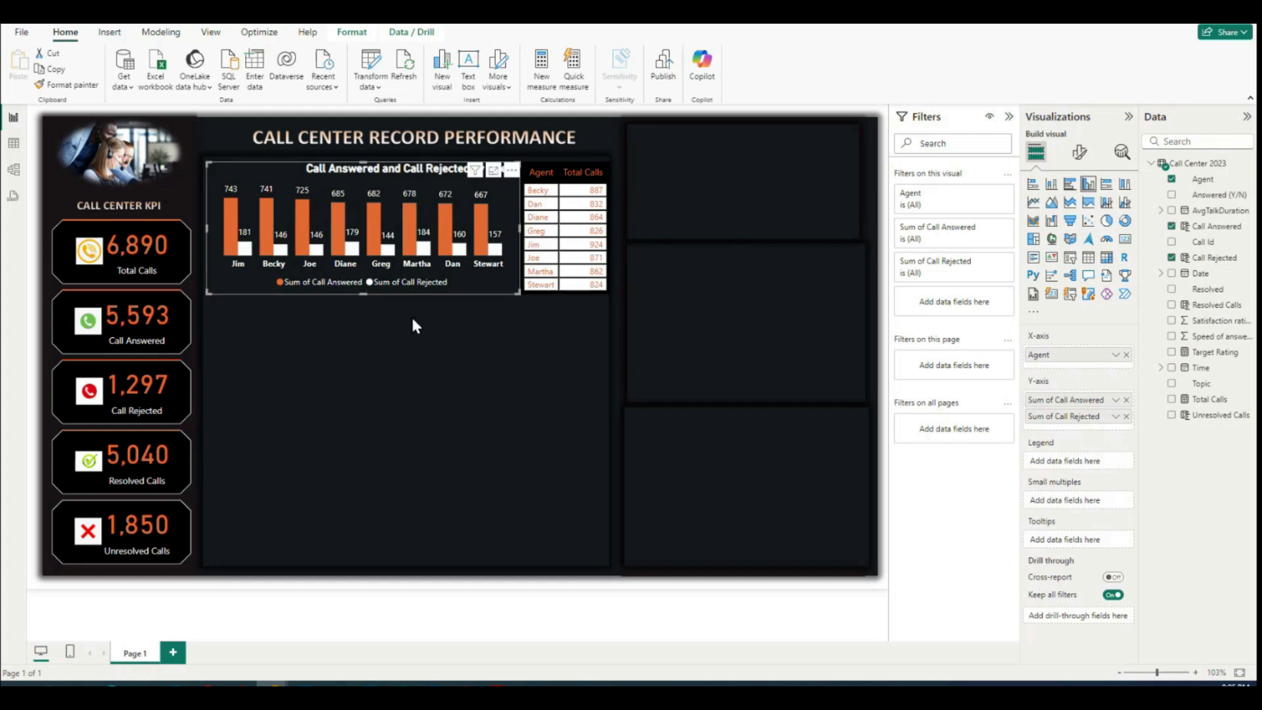
Step: Look through the column chart's legend, plot area background, columns and gridlines formatting options for a way to align the title
{"action": "left_click", "coordinate": [428, 380]}
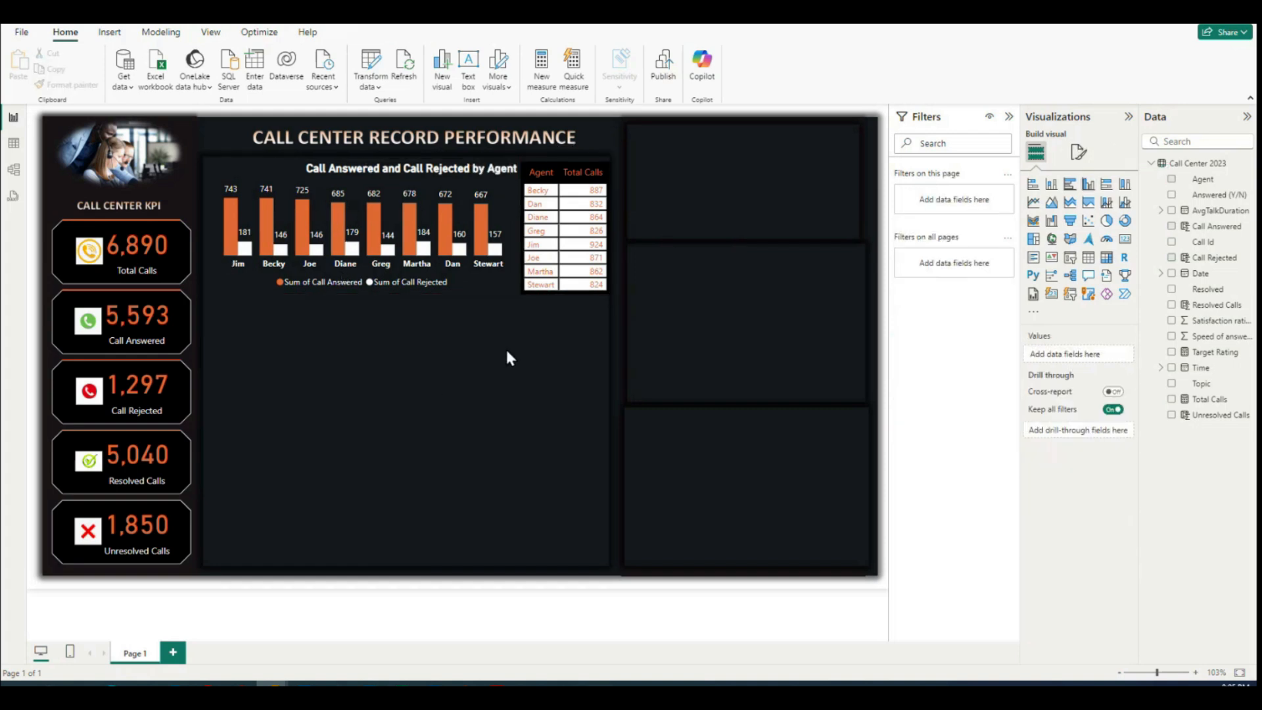
{"action": "left_click", "coordinate": [380, 171]}
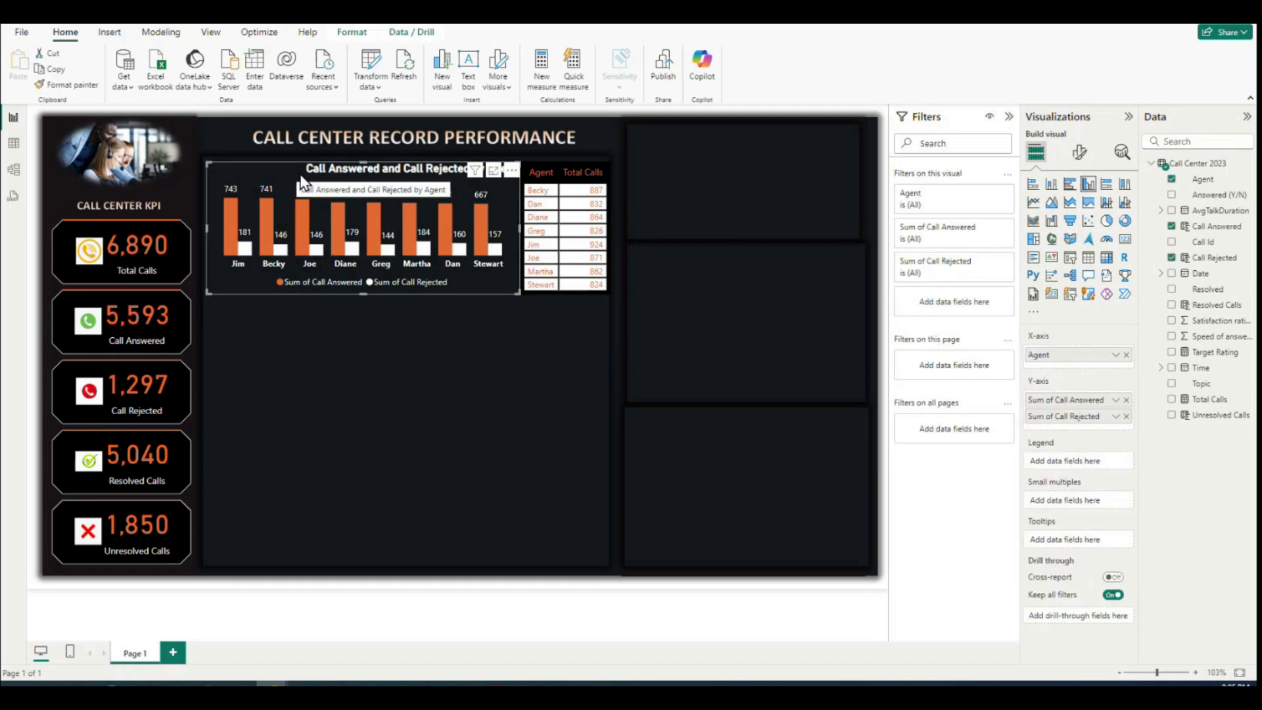
{"action": "left_click", "coordinate": [499, 368]}
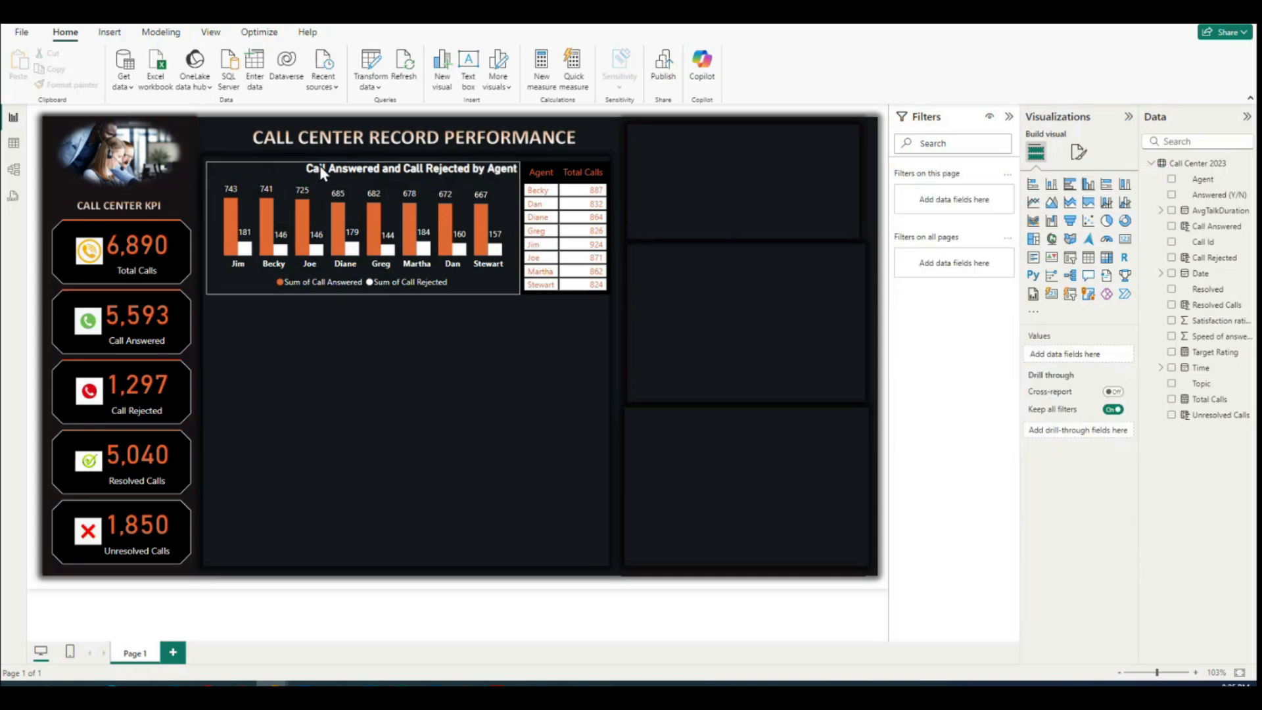
{"action": "left_click", "coordinate": [479, 278]}
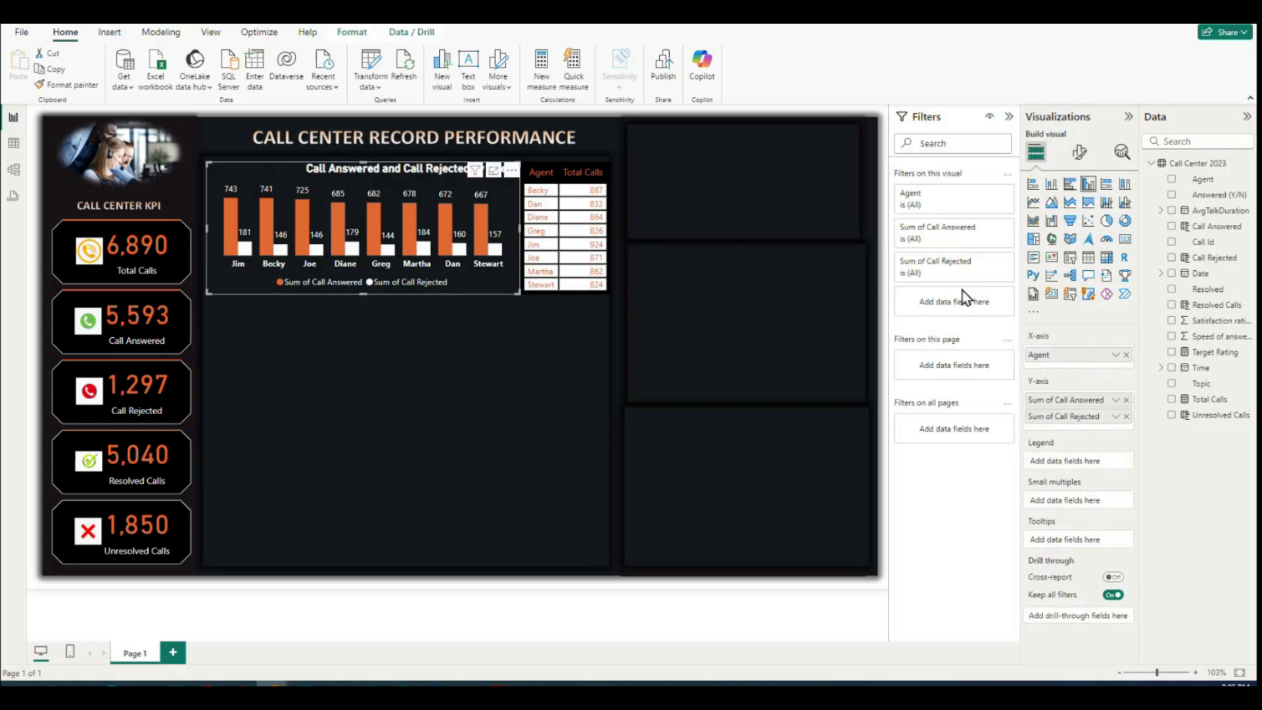
{"action": "left_click", "coordinate": [1079, 152]}
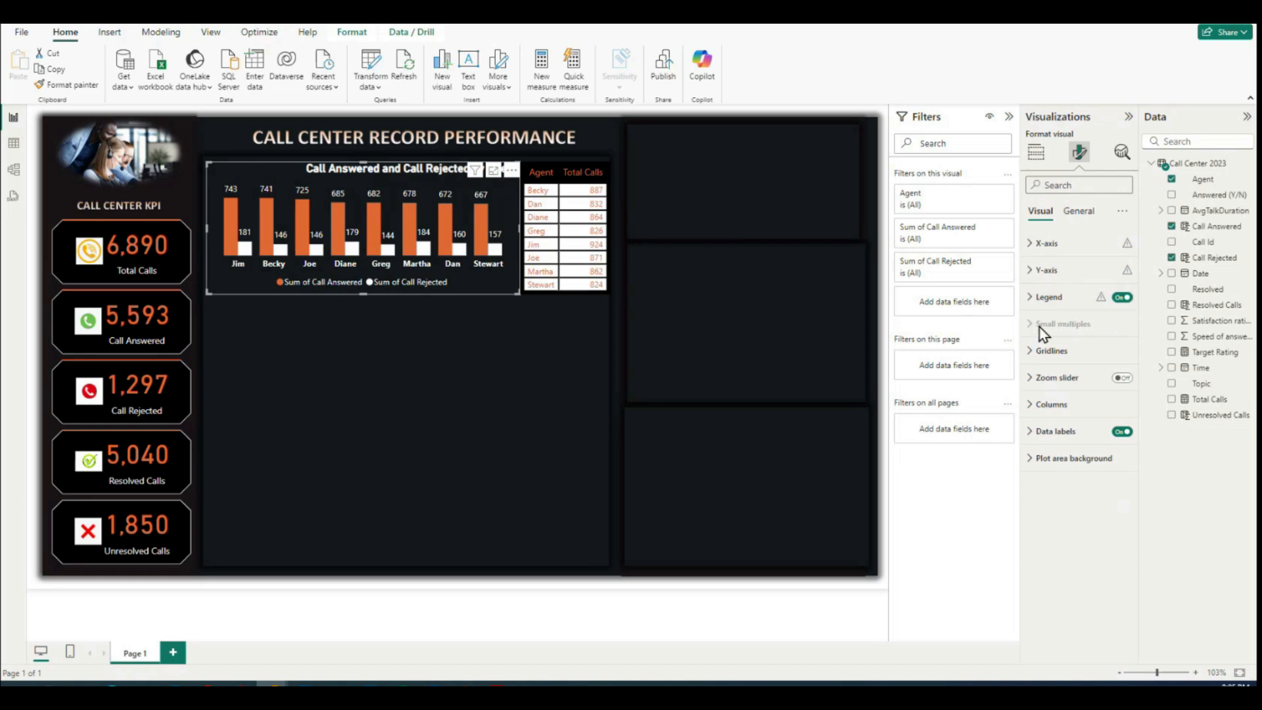
{"action": "left_click", "coordinate": [1029, 297]}
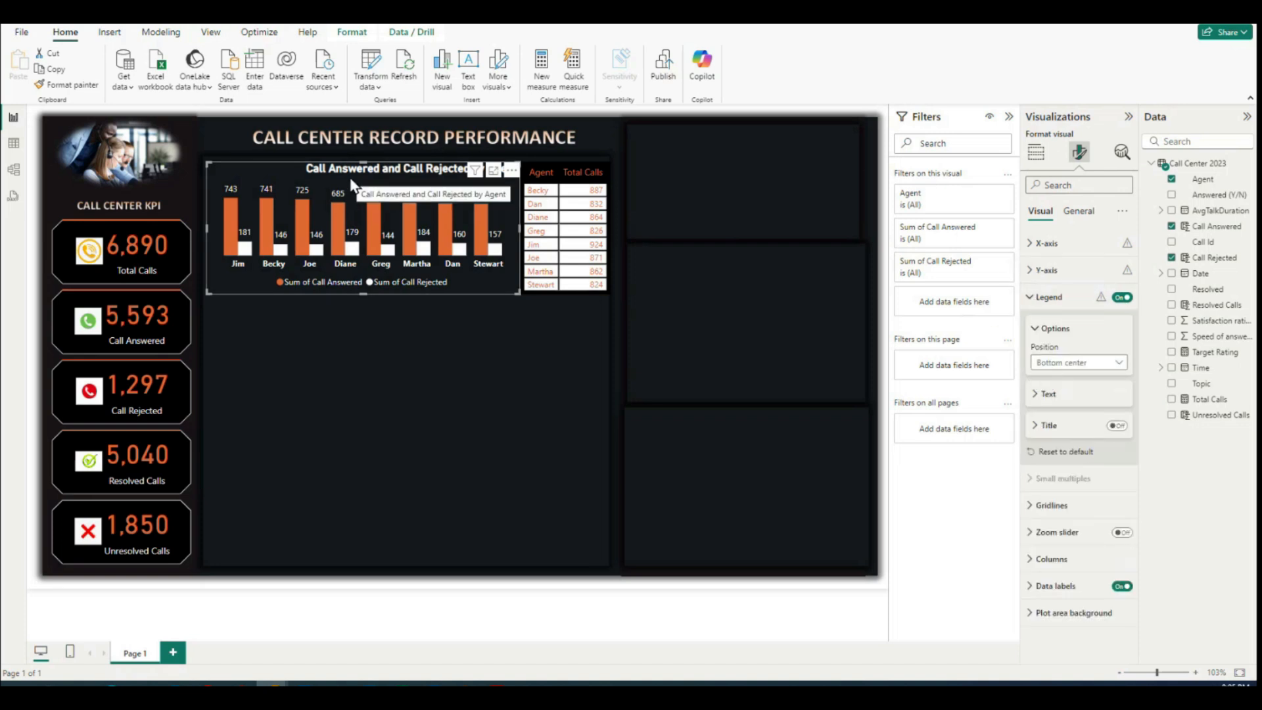
{"action": "left_click", "coordinate": [1037, 395]}
{"action": "left_click", "coordinate": [1036, 395]}
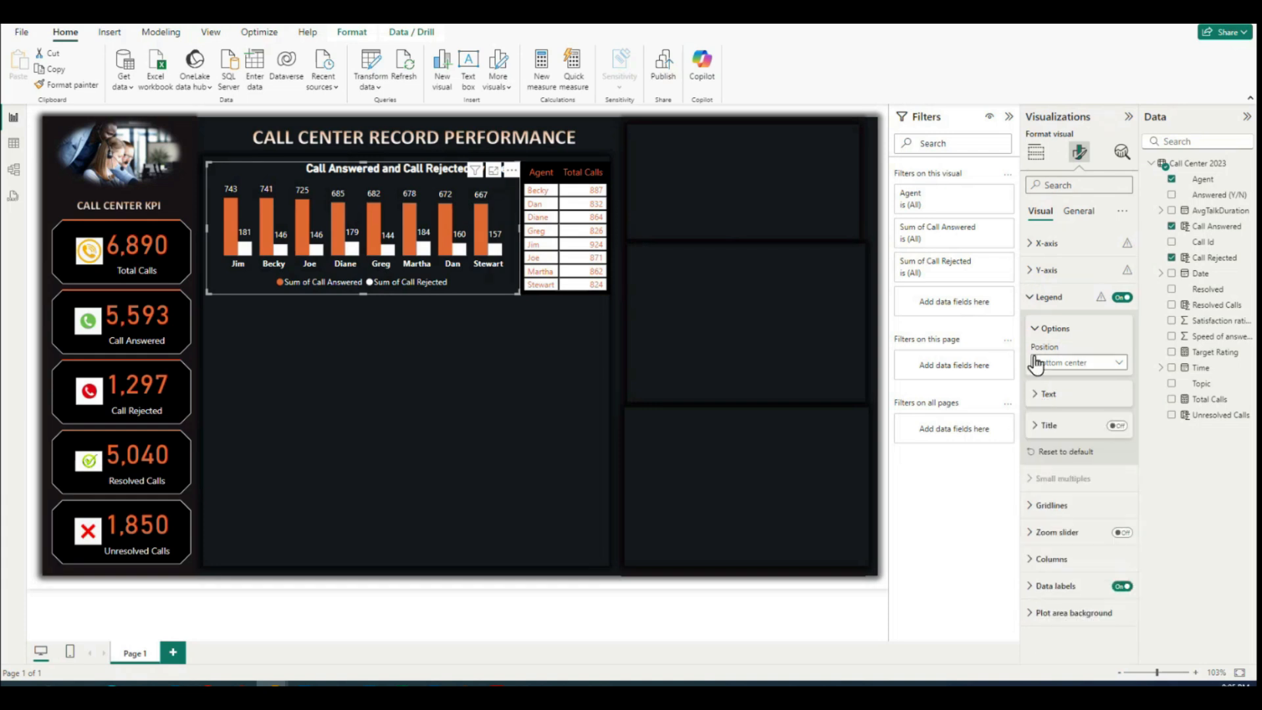
{"action": "left_click", "coordinate": [1034, 328]}
{"action": "left_click", "coordinate": [1032, 299]}
{"action": "left_click", "coordinate": [1032, 299]}
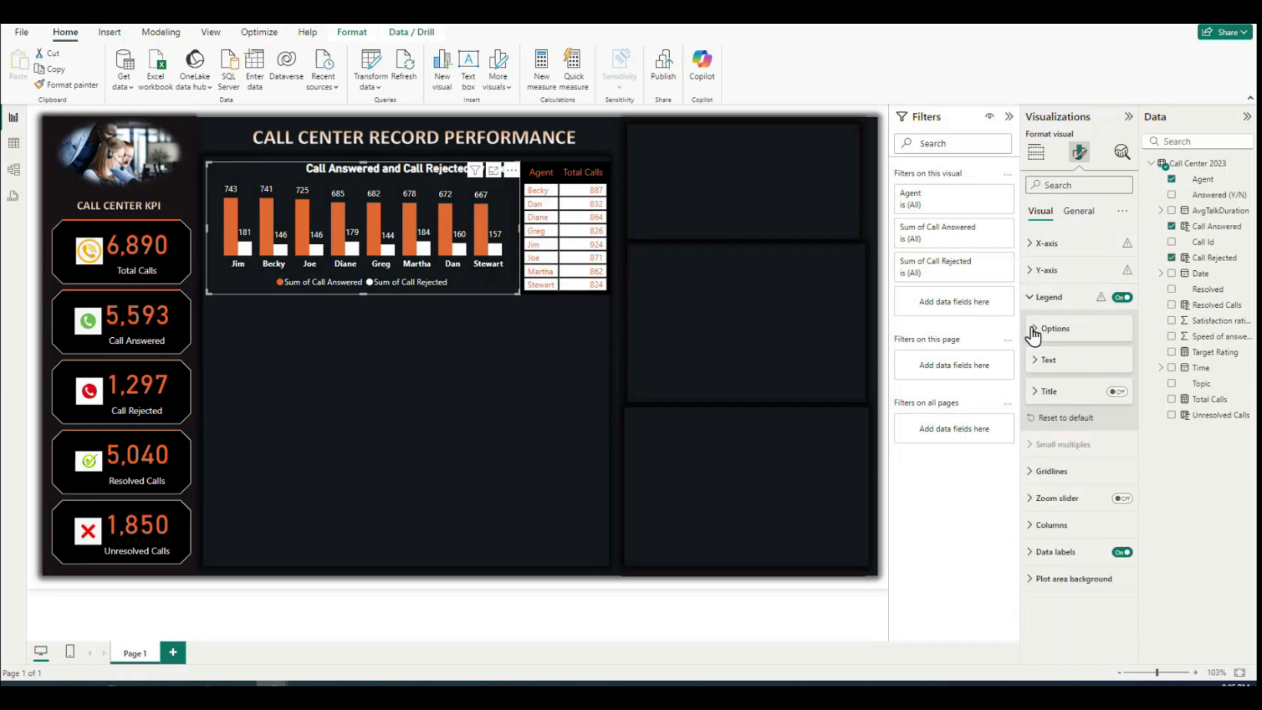
{"action": "left_click", "coordinate": [1034, 330]}
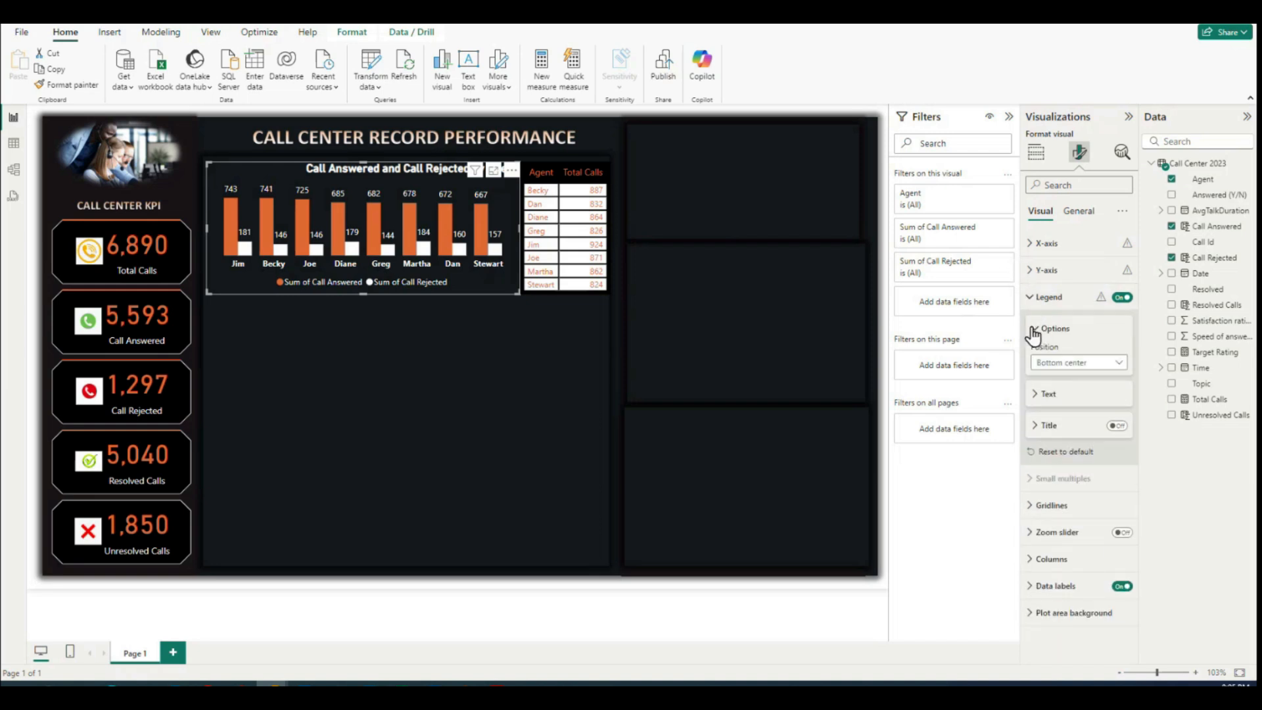
{"action": "left_click", "coordinate": [1081, 373]}
{"action": "left_click", "coordinate": [494, 336]}
{"action": "left_click", "coordinate": [1038, 332]}
{"action": "left_click", "coordinate": [1046, 297]}
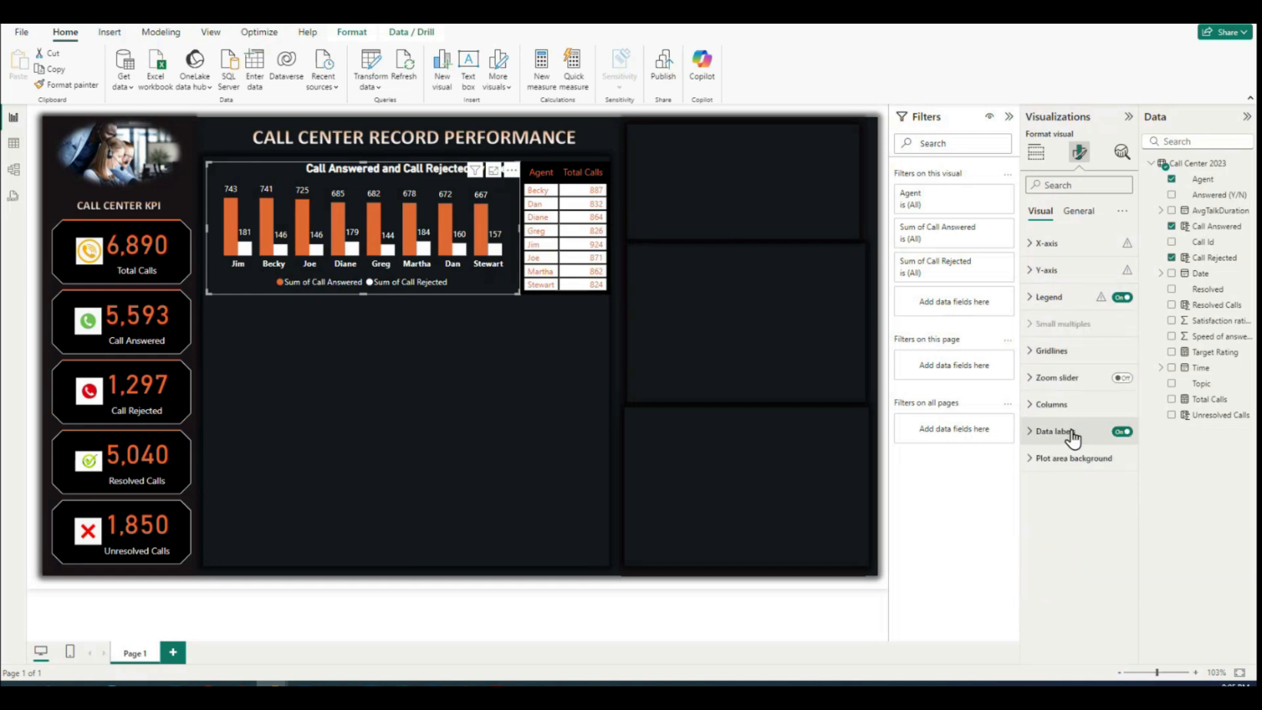
{"action": "left_click", "coordinate": [1033, 459]}
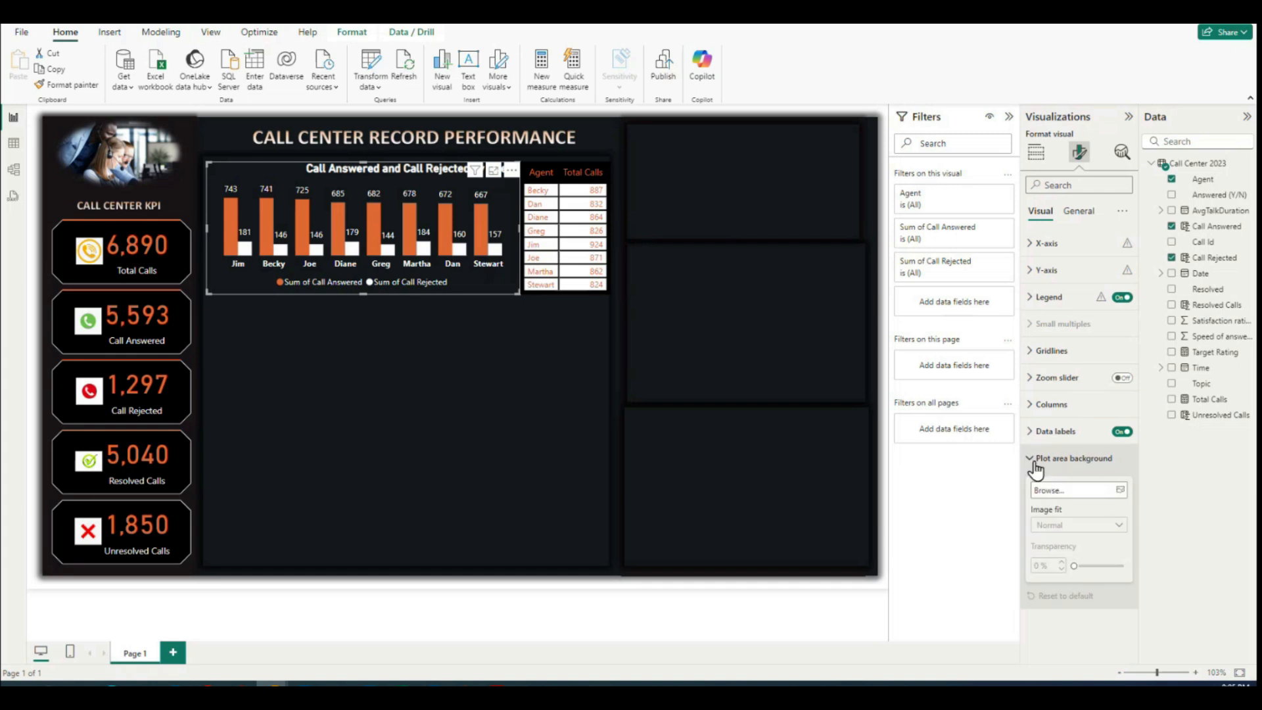
{"action": "left_click", "coordinate": [1034, 460]}
{"action": "left_click", "coordinate": [1029, 406]}
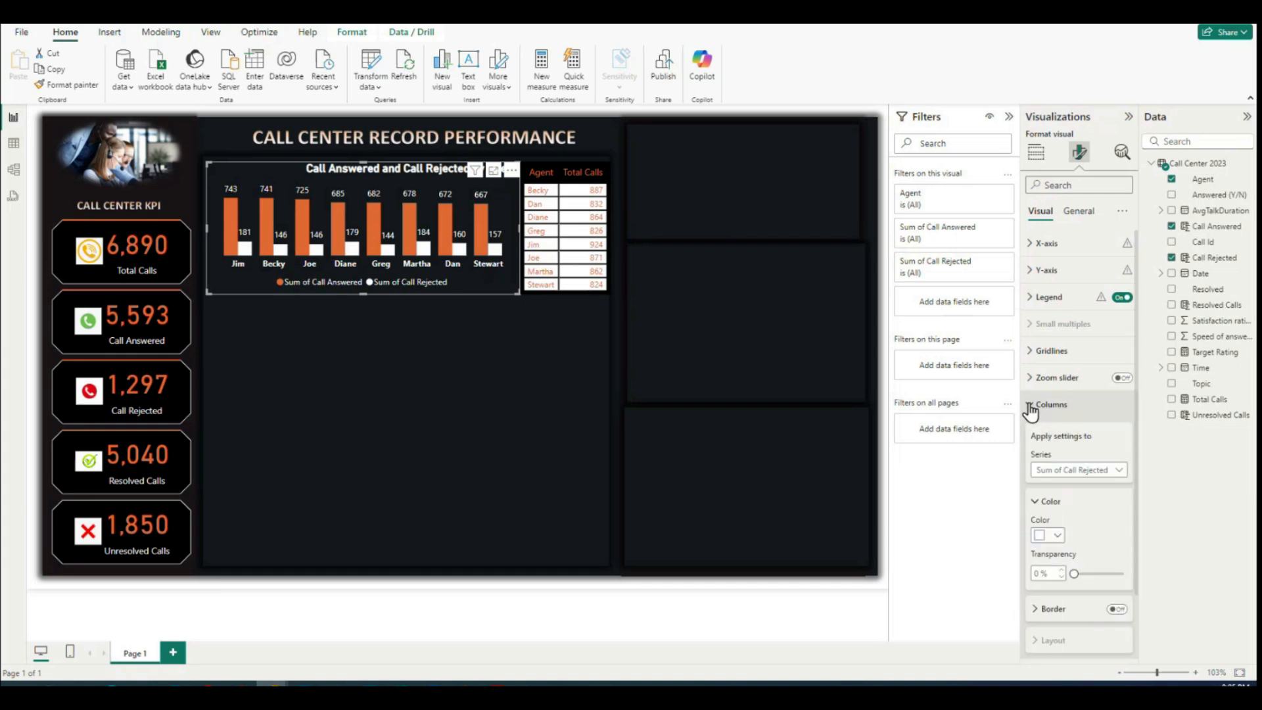
{"action": "left_click", "coordinate": [1030, 406]}
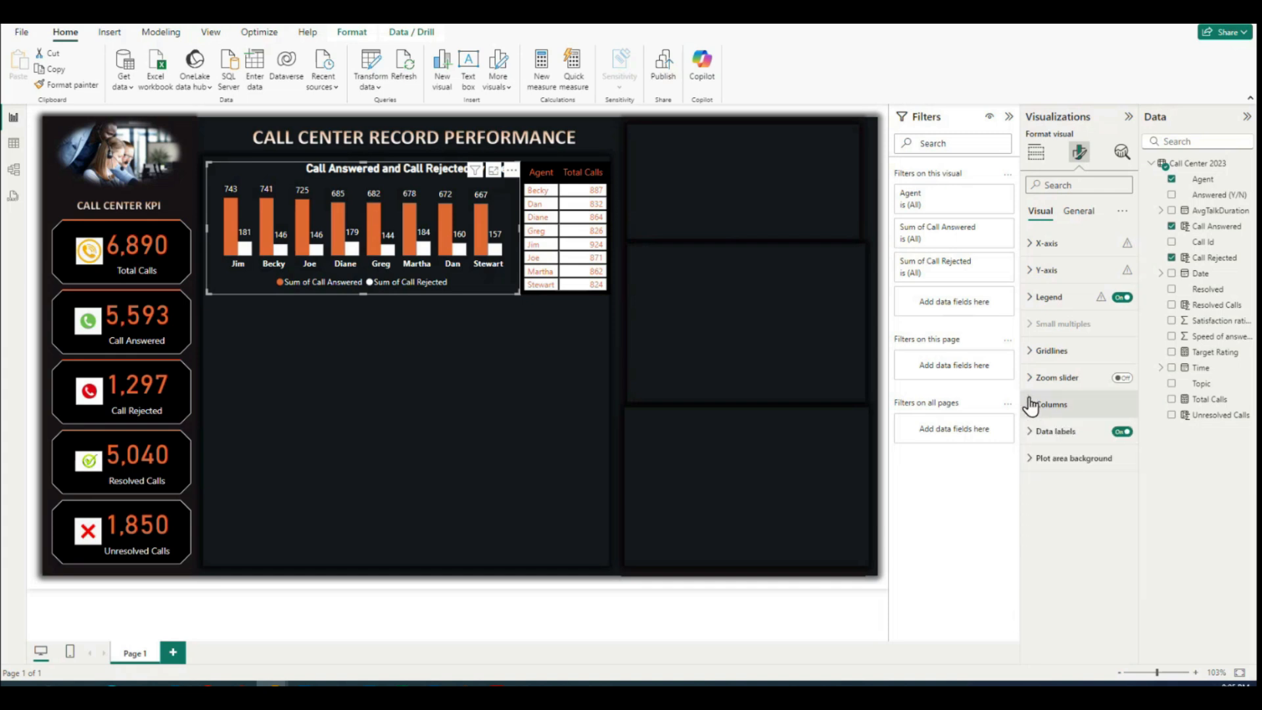
{"action": "left_click", "coordinate": [1028, 352]}
{"action": "left_click", "coordinate": [1028, 351]}
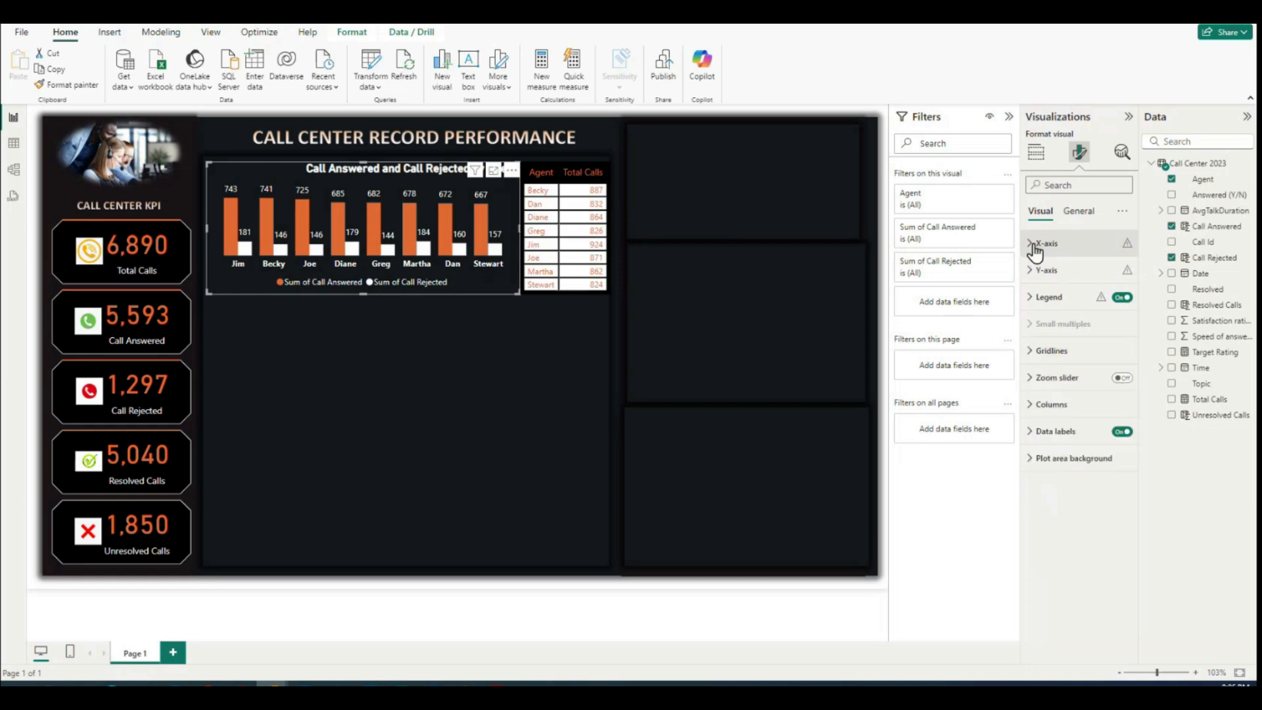
Step: Center the title of the Call Answered and Call Rejected by Agent column chart horizontally
{"action": "left_click", "coordinate": [1075, 216]}
{"action": "left_click", "coordinate": [1031, 270]}
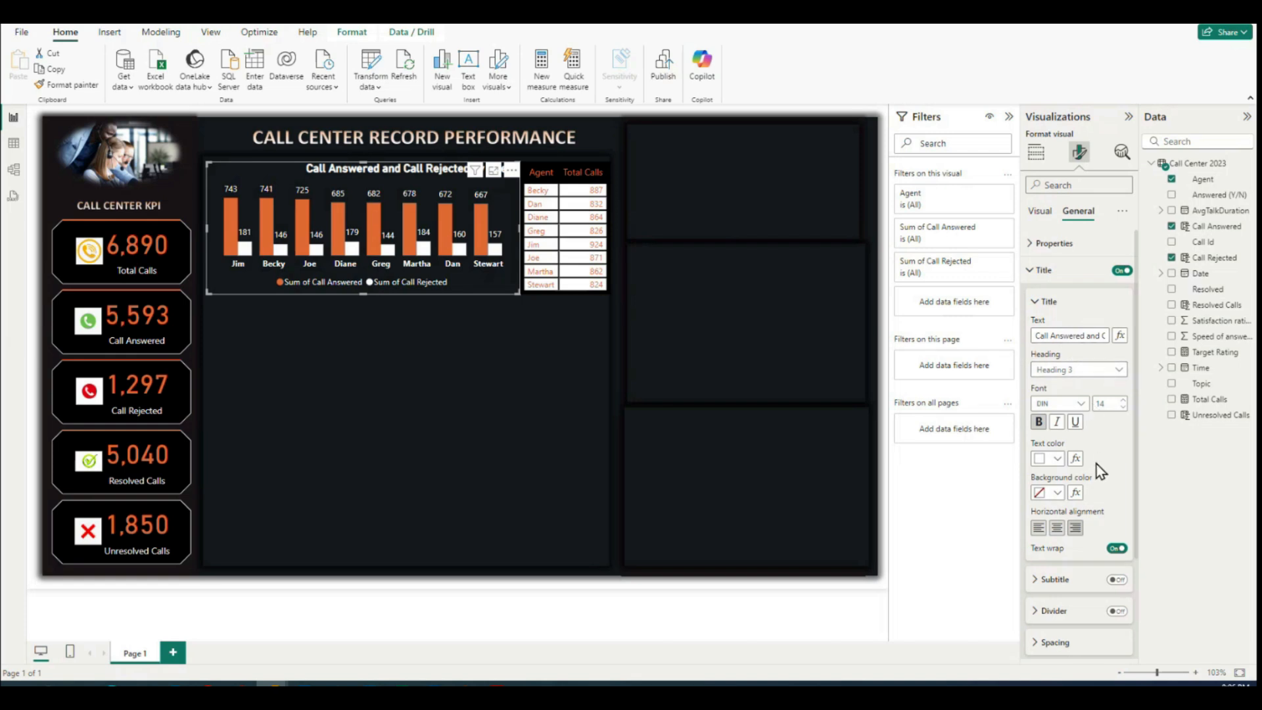
{"action": "scroll", "coordinate": [1096, 464], "scroll_direction": "down", "scroll_amount": 2}
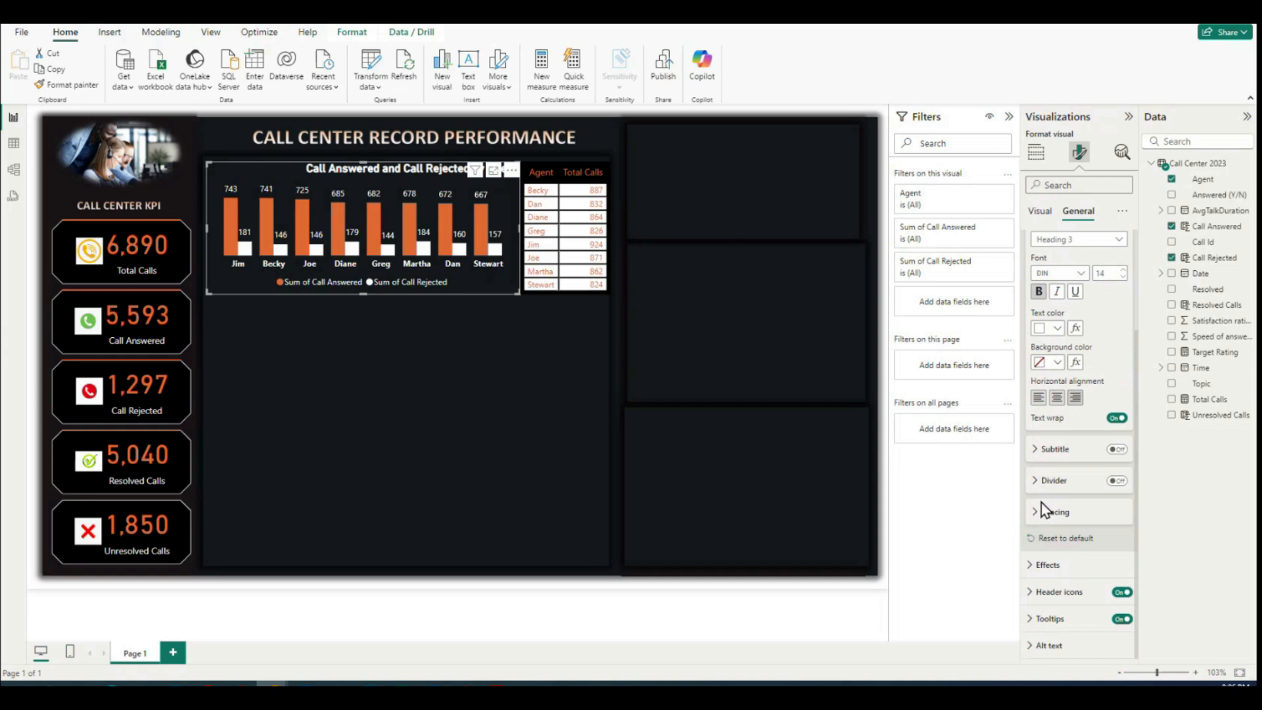
{"action": "scroll", "coordinate": [1042, 498], "scroll_direction": "up", "scroll_amount": 2}
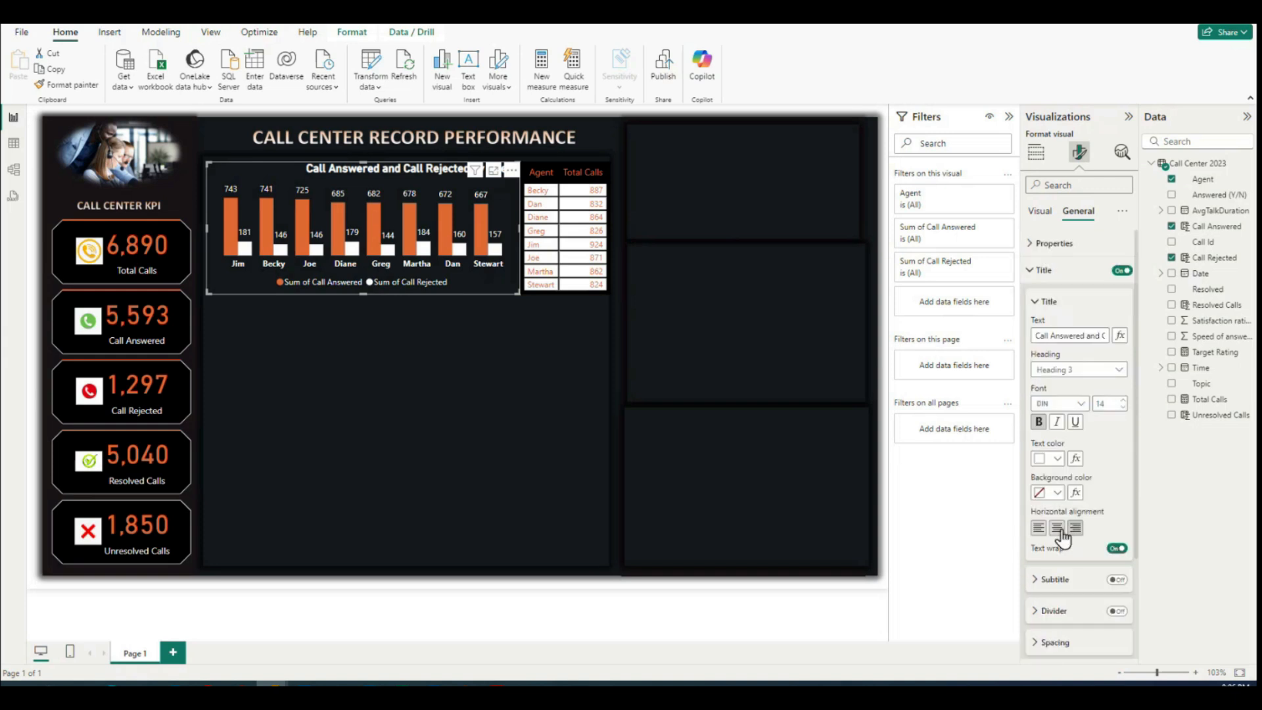
{"action": "left_click", "coordinate": [1058, 530]}
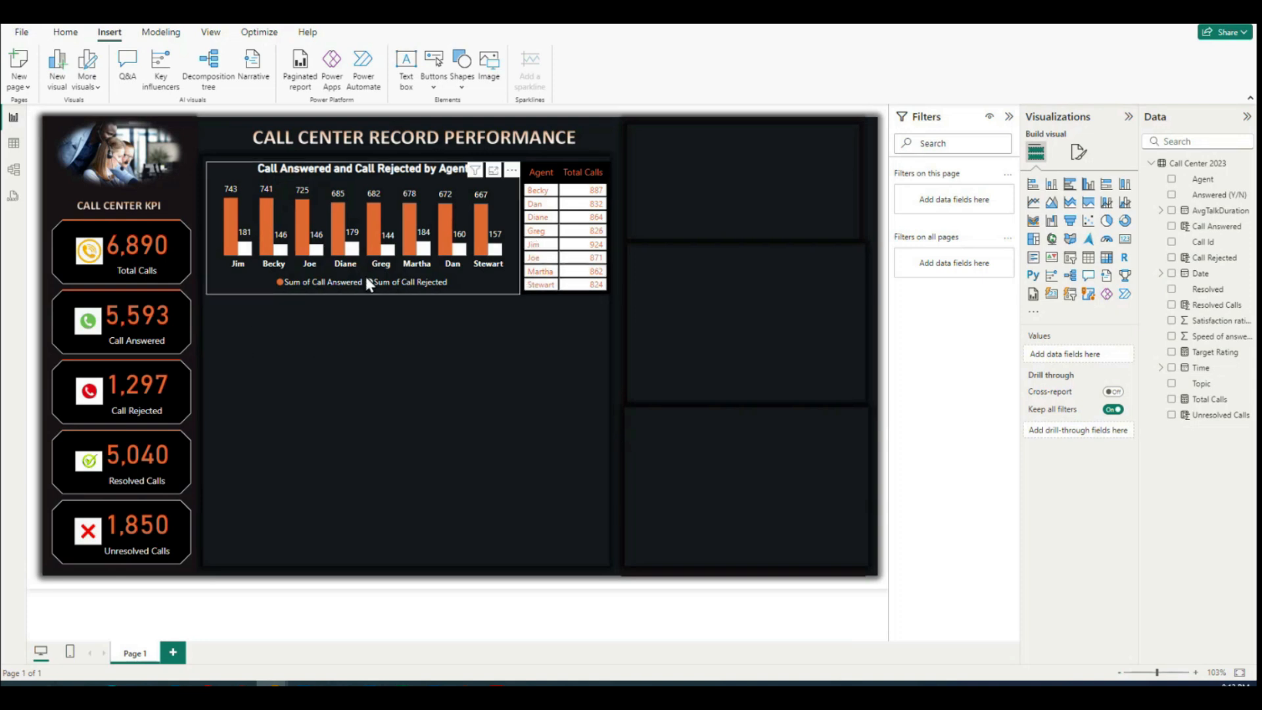
Step: Insert a line shape on the report page
{"action": "left_click", "coordinate": [75, 40]}
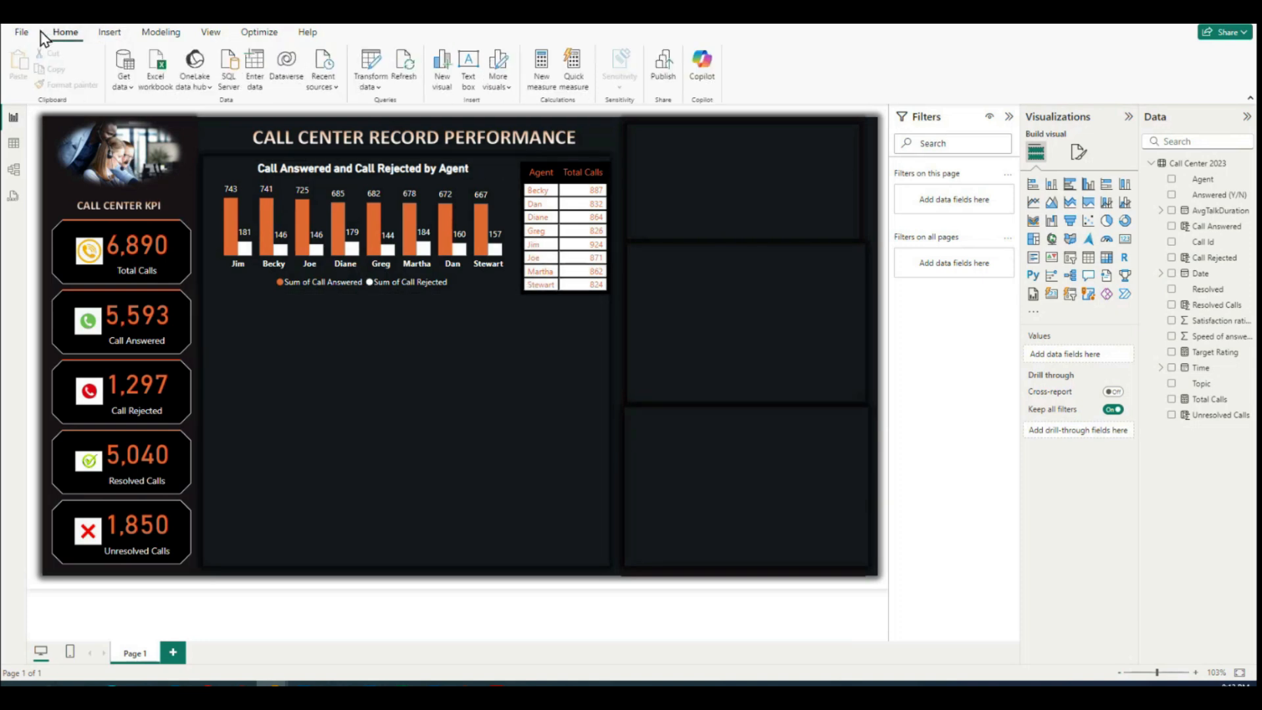
{"action": "left_click", "coordinate": [109, 33]}
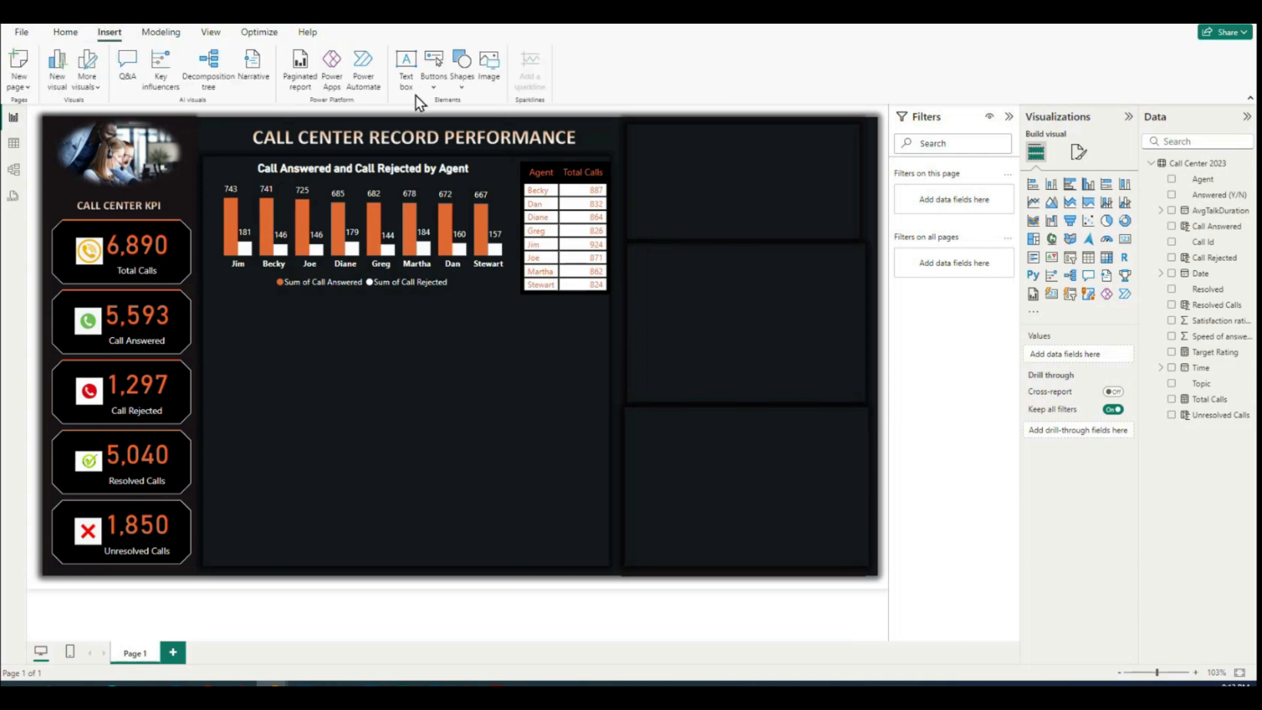
{"action": "left_click", "coordinate": [464, 89]}
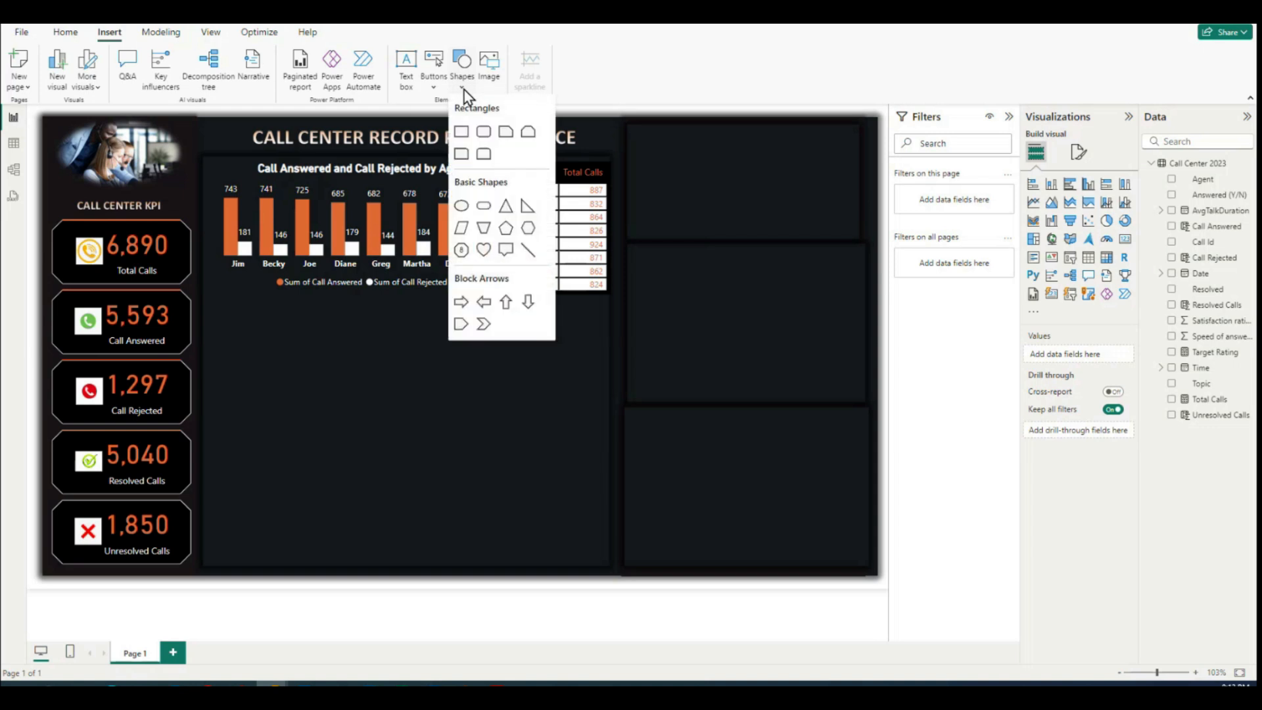
{"action": "left_click", "coordinate": [533, 255]}
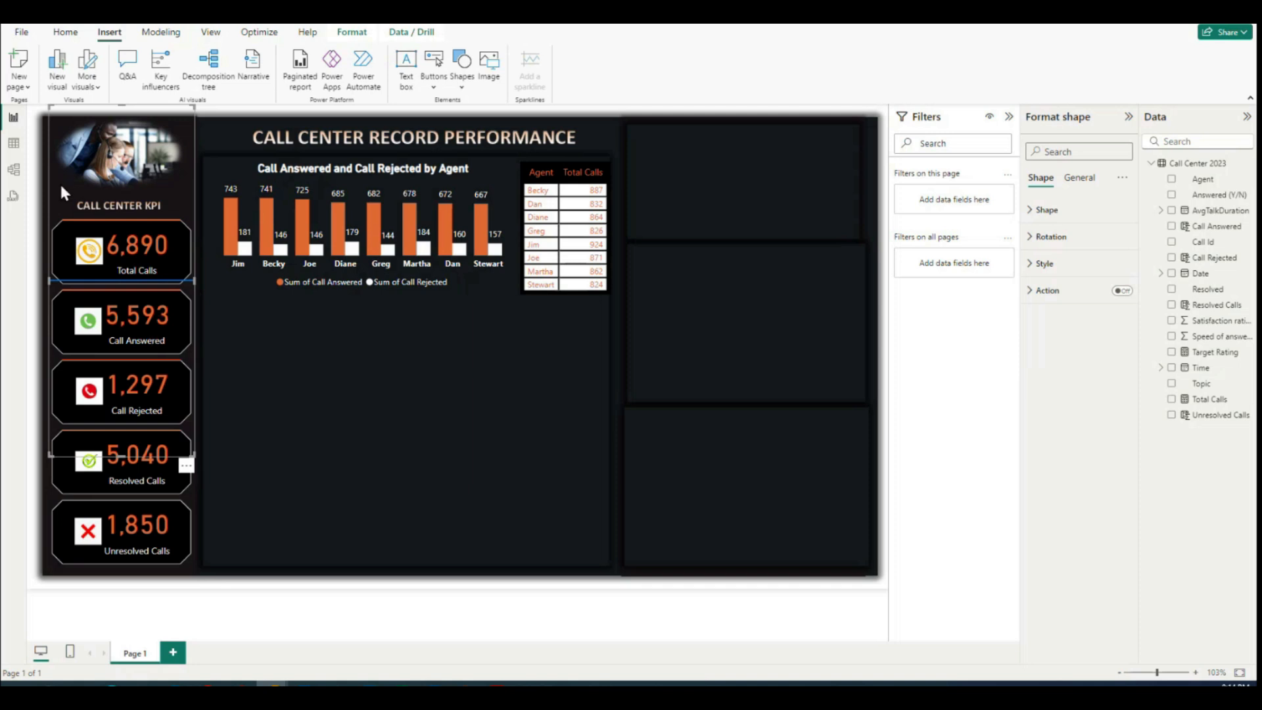
Step: Place the line just below the column chart and table, stretch it across the central dashboard area and flatten its frame
{"action": "left_click_drag", "start_coordinate": [62, 192], "coordinate": [211, 210]}
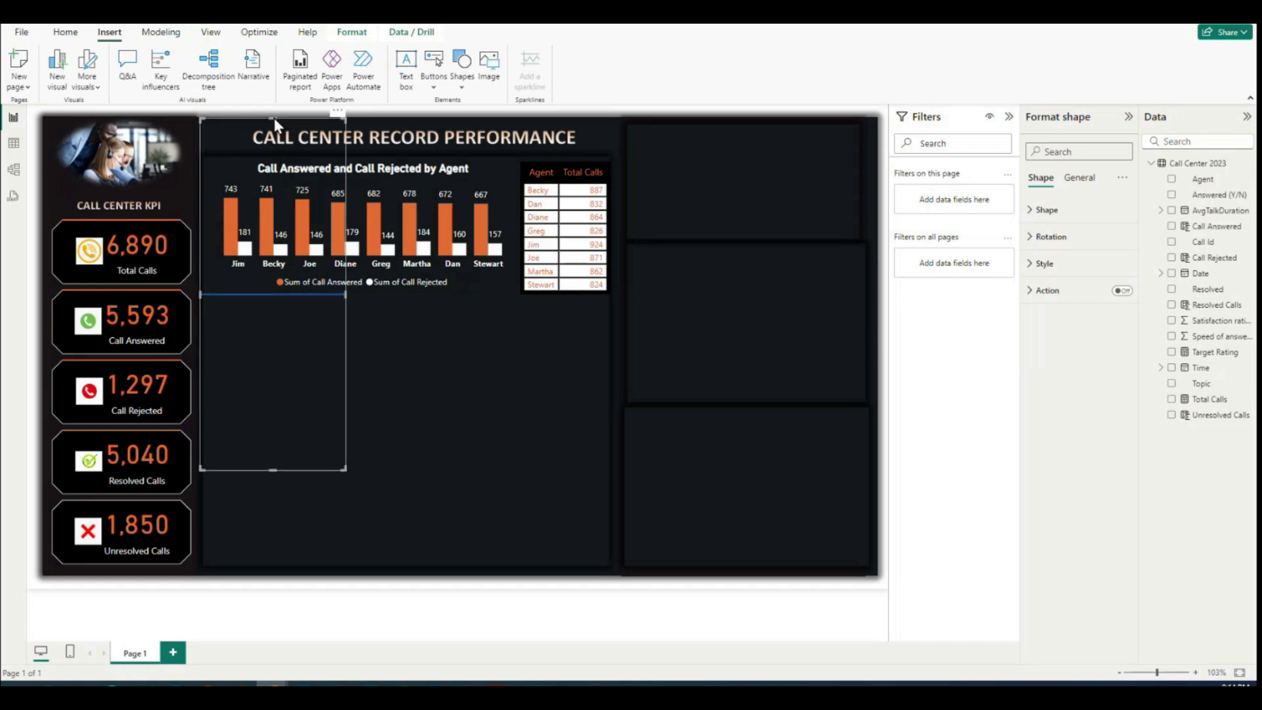
{"action": "left_click_drag", "start_coordinate": [273, 116], "coordinate": [270, 282]}
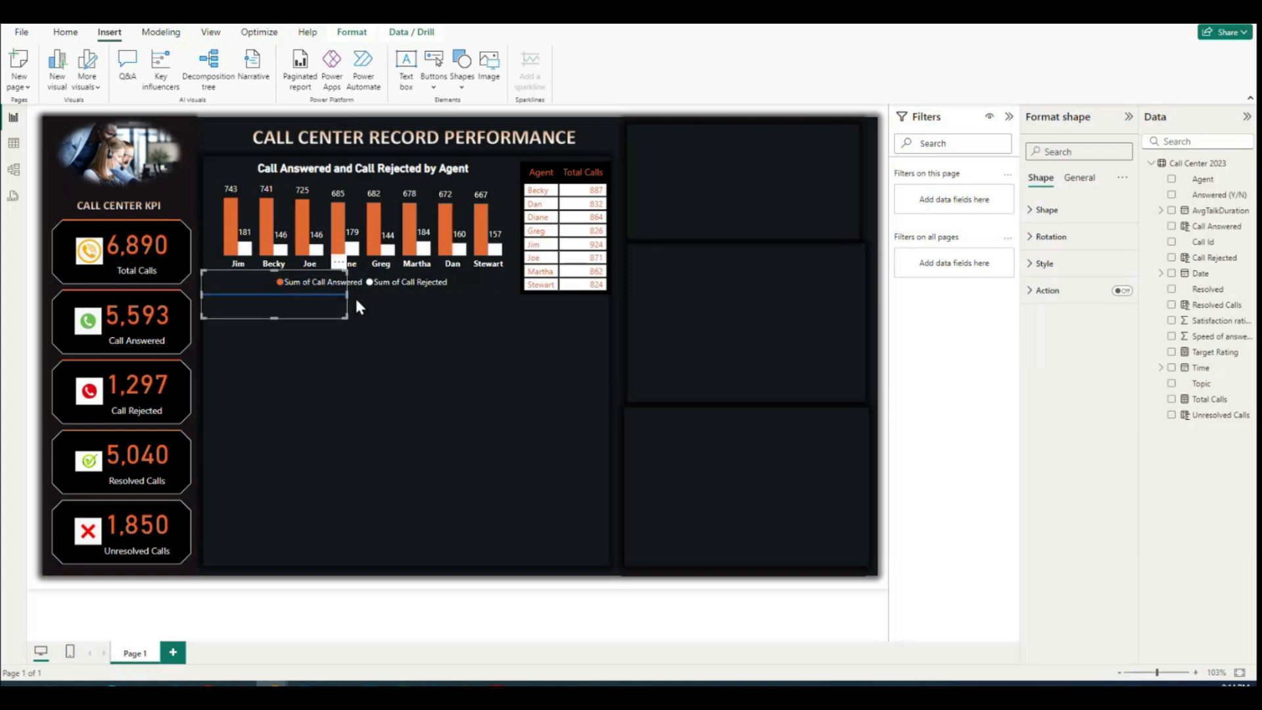
{"action": "left_click_drag", "start_coordinate": [357, 295], "coordinate": [608, 287]}
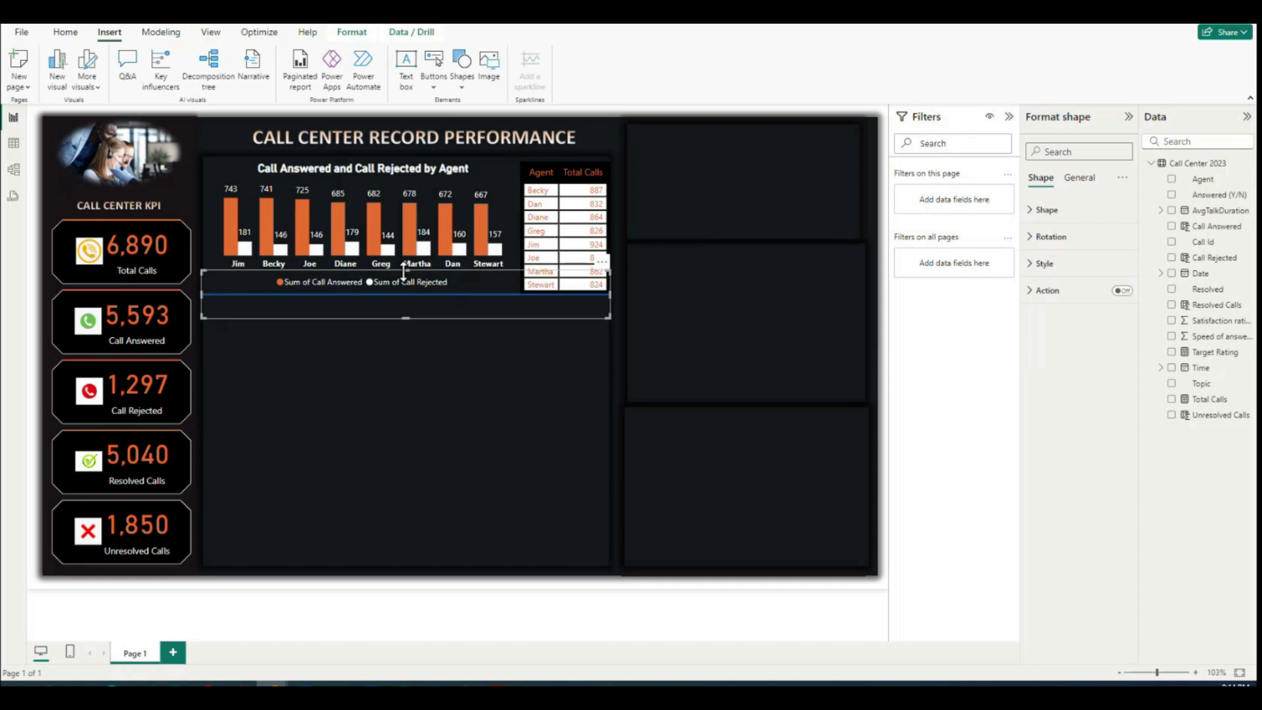
{"action": "left_click_drag", "start_coordinate": [405, 272], "coordinate": [407, 293]}
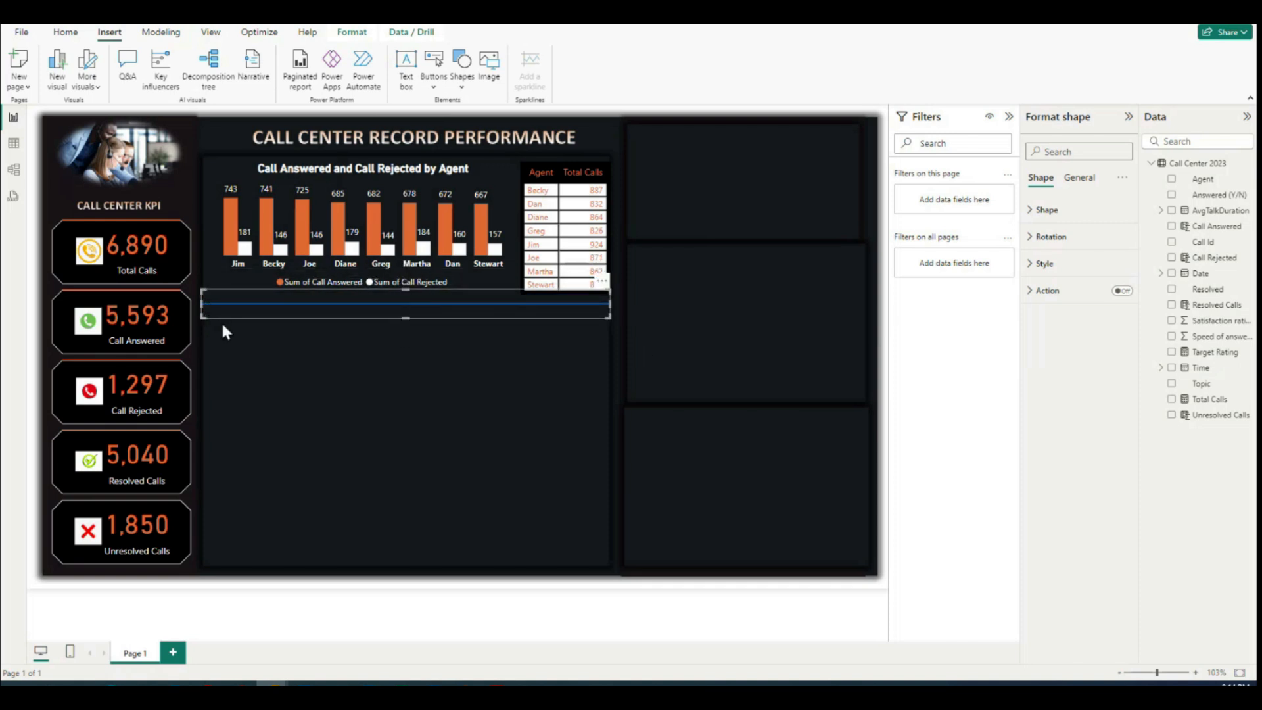
{"action": "left_click_drag", "start_coordinate": [405, 318], "coordinate": [408, 307]}
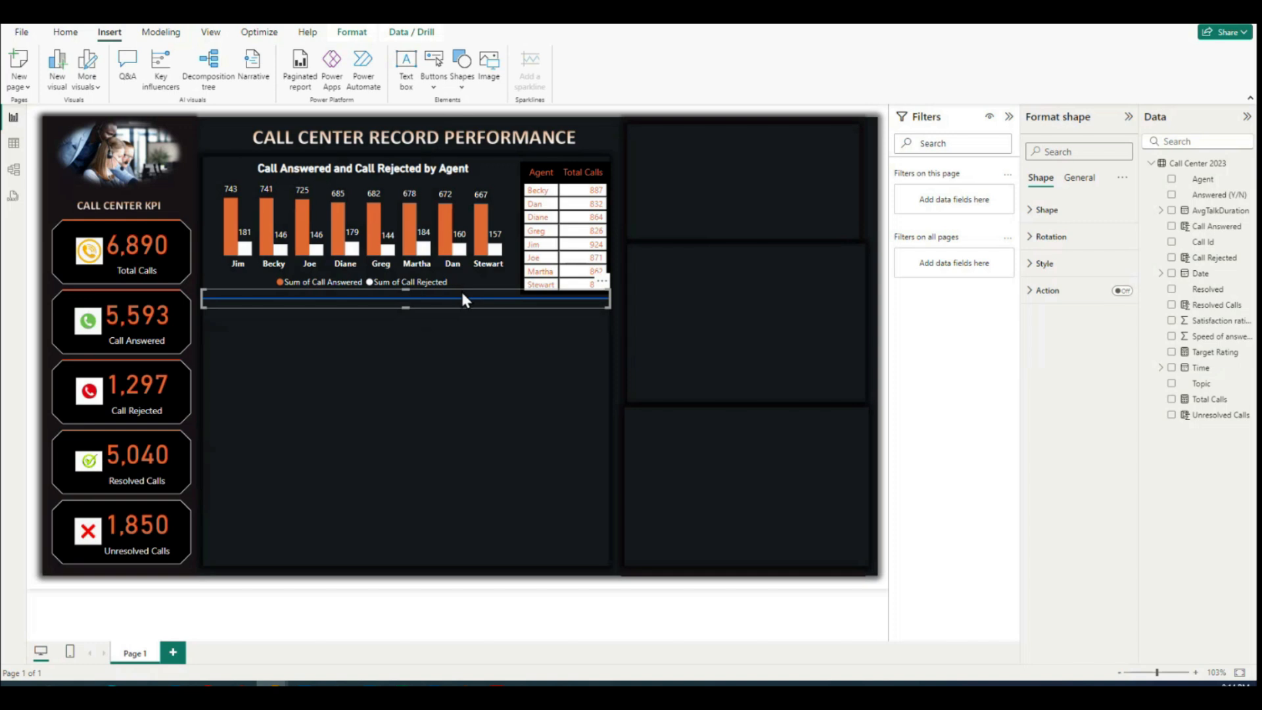
{"action": "left_click_drag", "start_coordinate": [462, 299], "coordinate": [462, 294]}
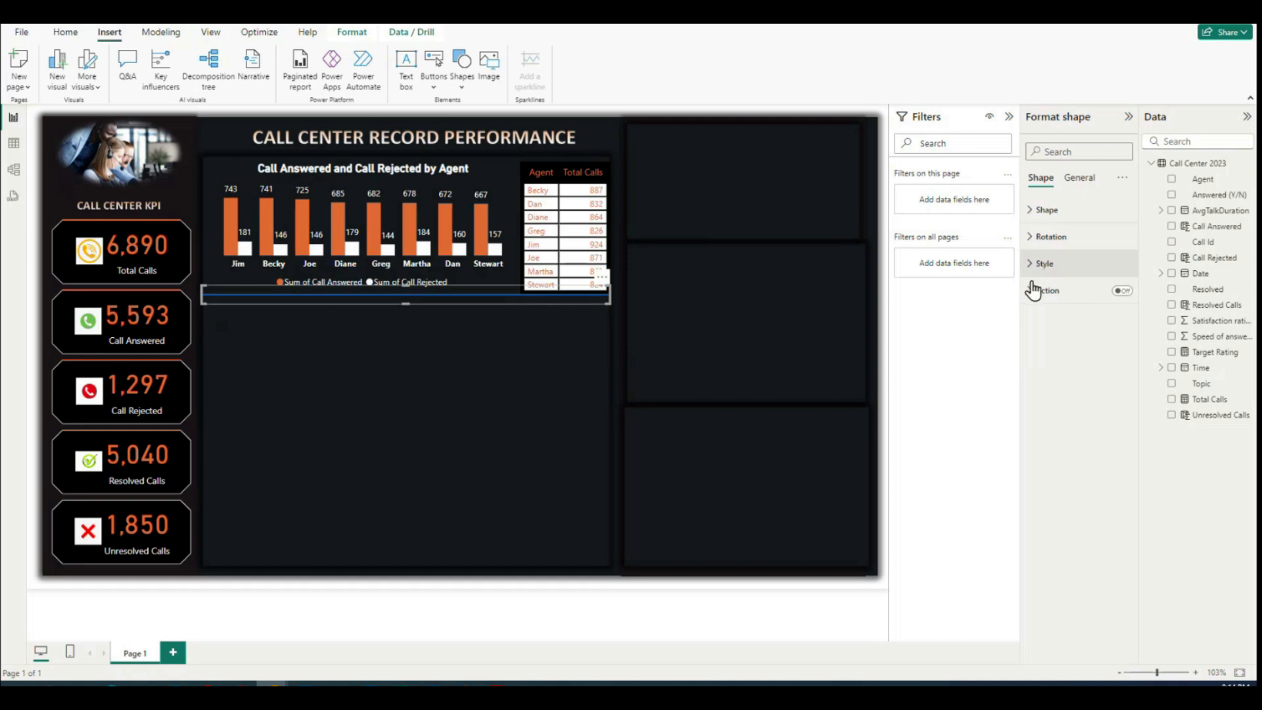
Step: Set both the fill color and the border color of the divider line to the theme orange
{"action": "left_click", "coordinate": [1037, 265]}
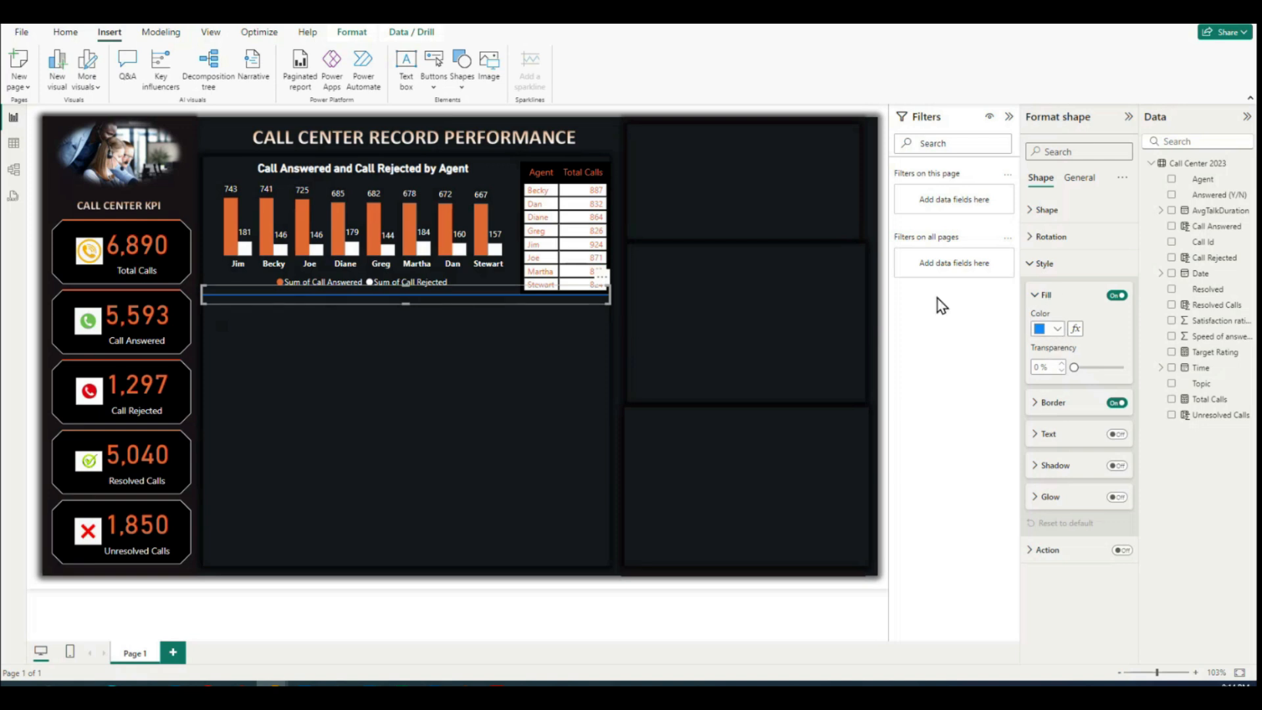
{"action": "left_click", "coordinate": [1046, 329]}
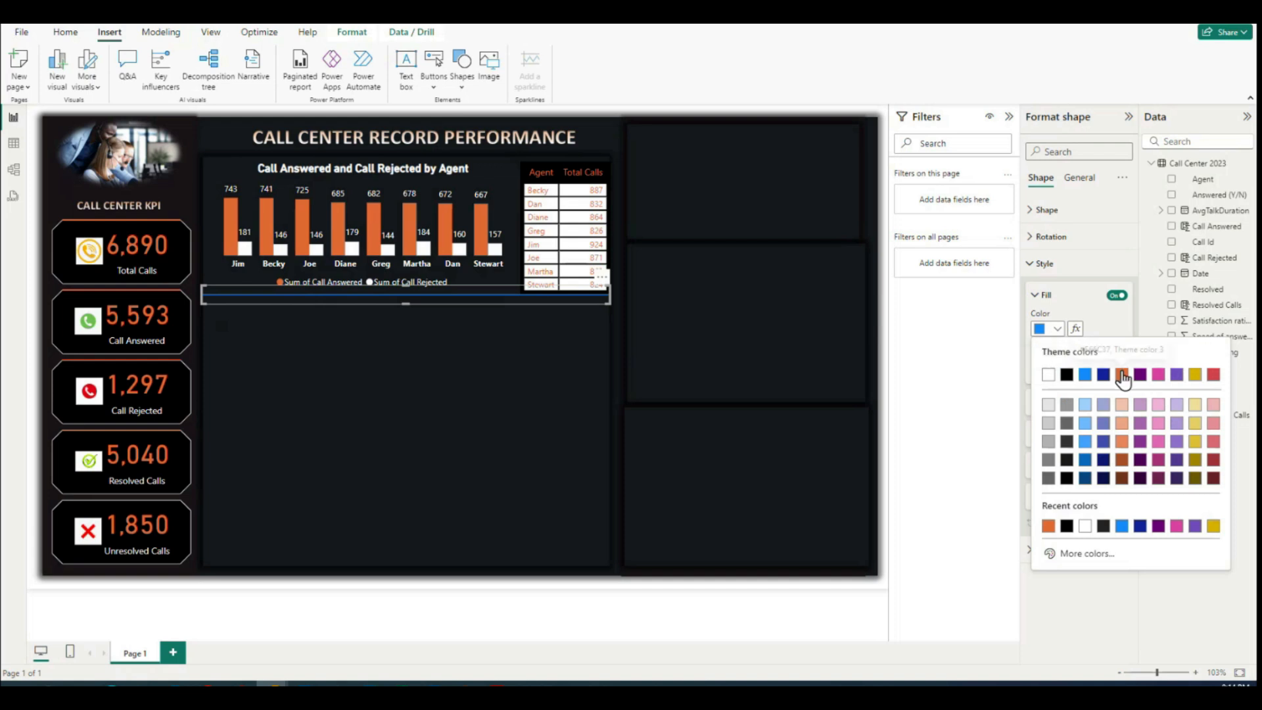
{"action": "left_click", "coordinate": [1123, 376]}
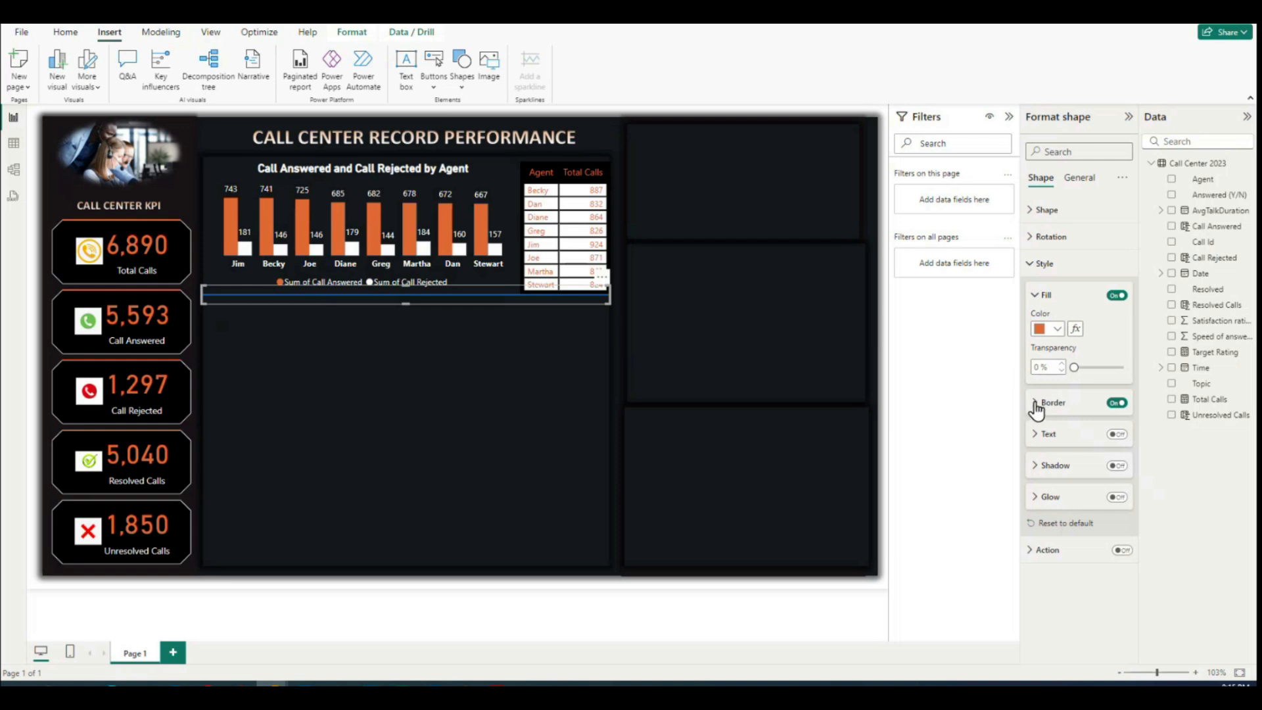
{"action": "left_click", "coordinate": [1035, 403]}
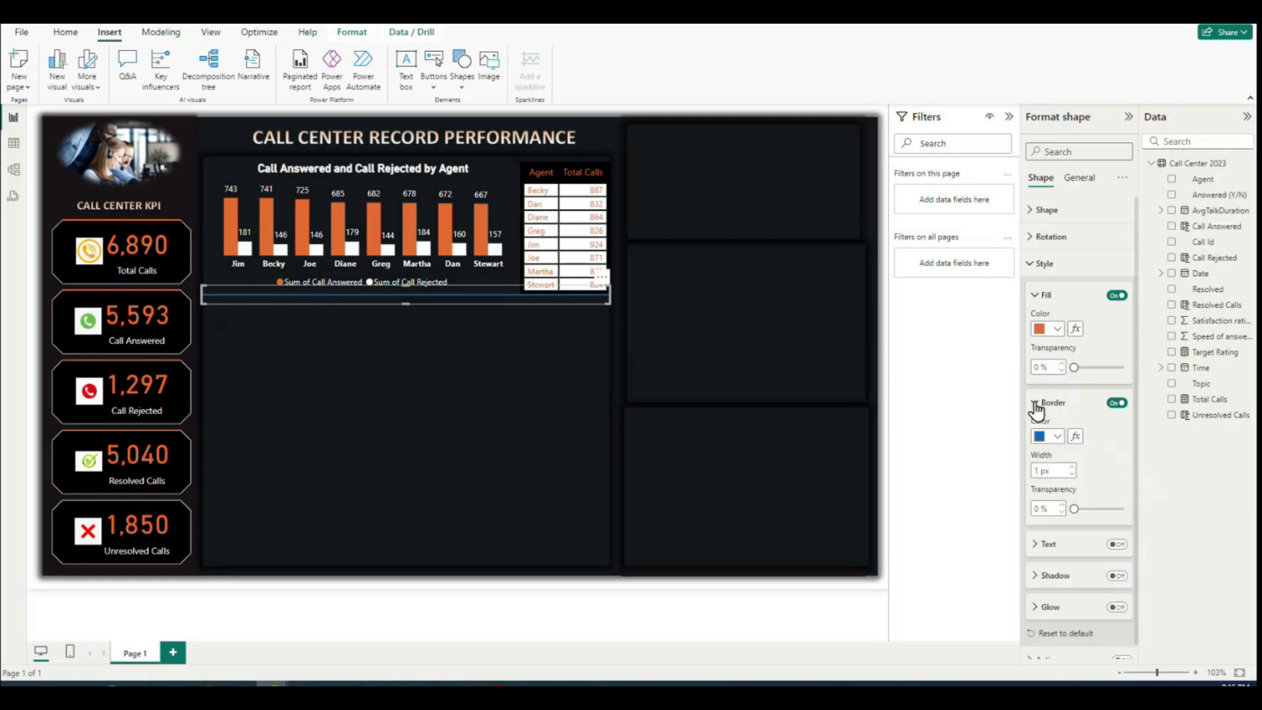
{"action": "left_click", "coordinate": [1056, 437]}
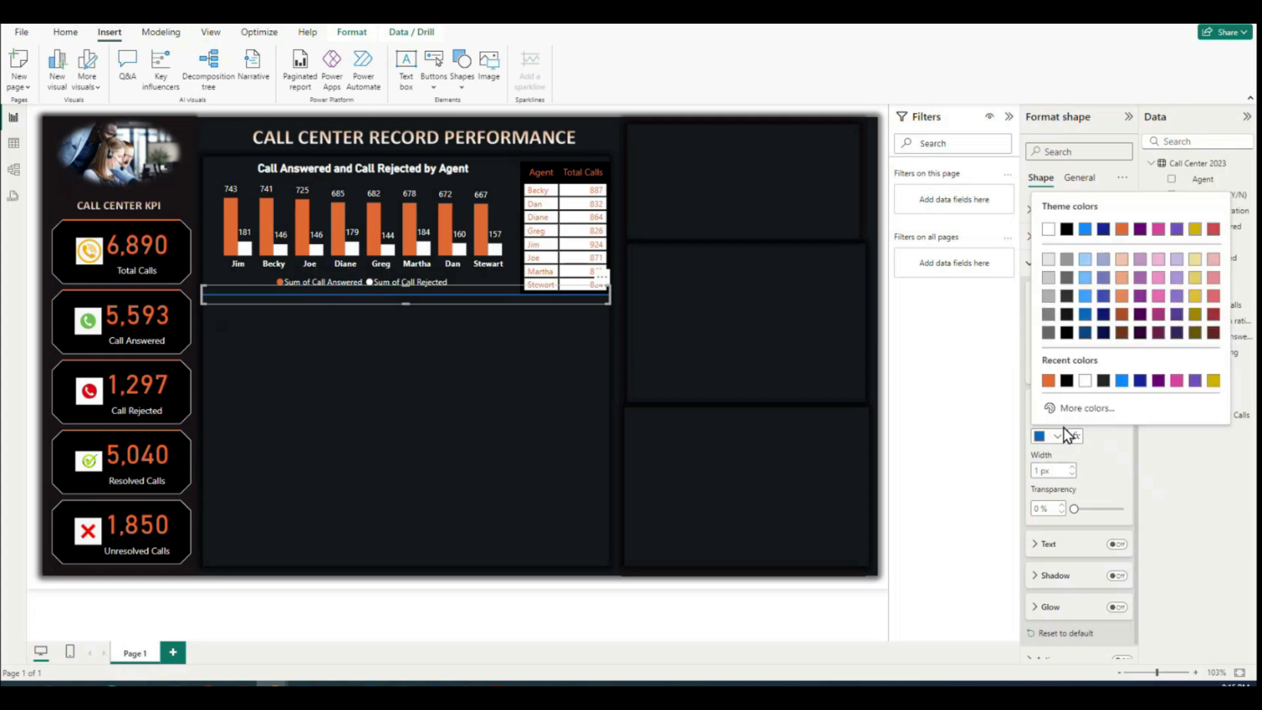
{"action": "left_click", "coordinate": [1121, 230]}
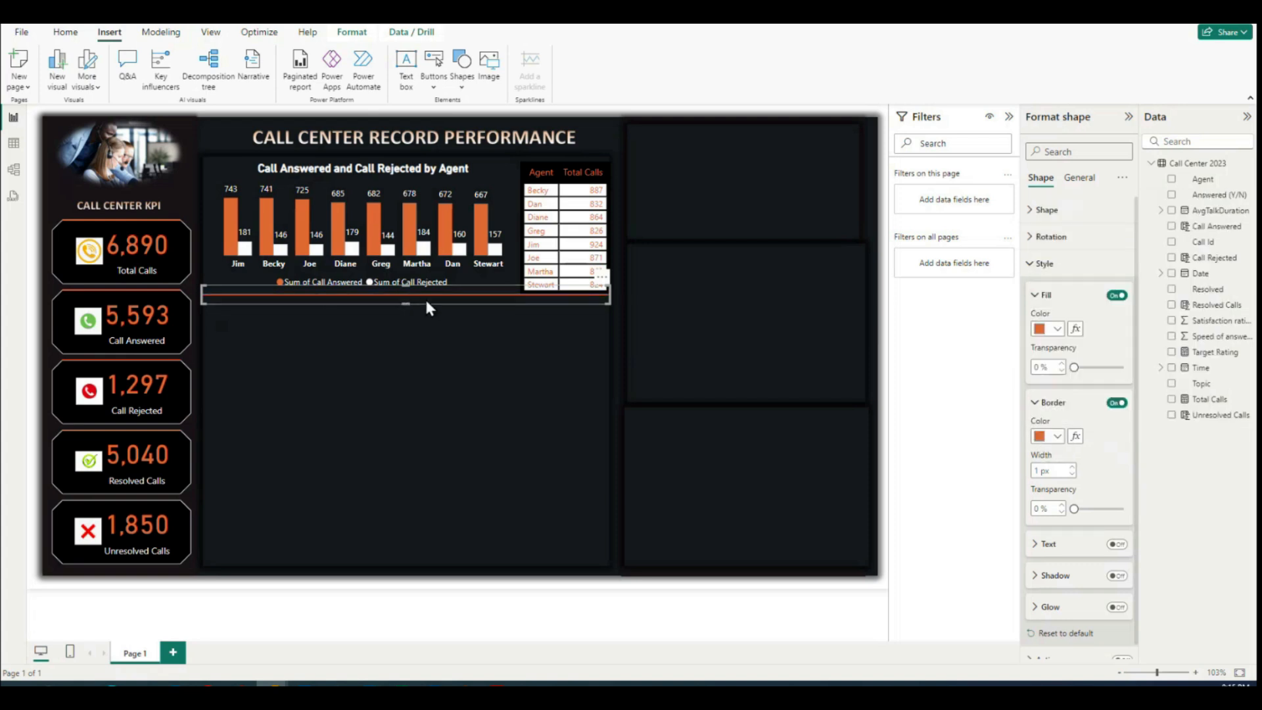
{"action": "left_click", "coordinate": [479, 393]}
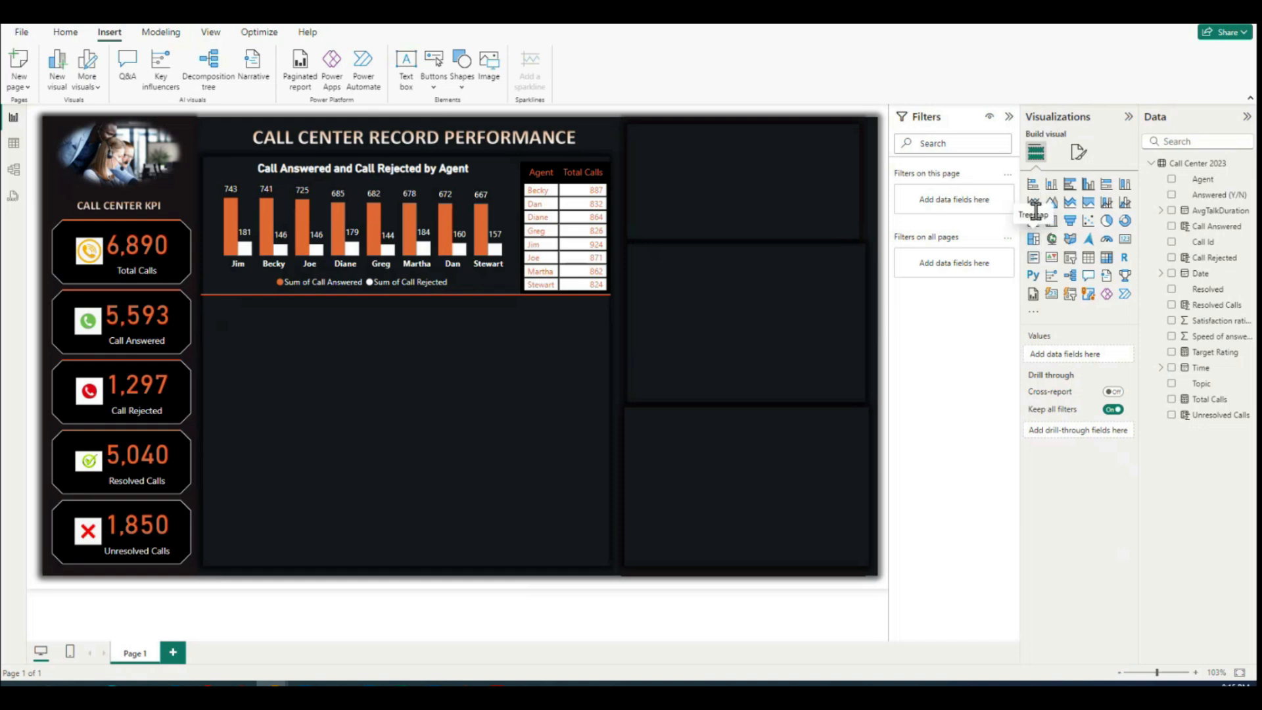
Step: Insert a line chart and fit it just below the orange divider line, spanning the width of the central dashboard area
{"action": "left_click", "coordinate": [1033, 204]}
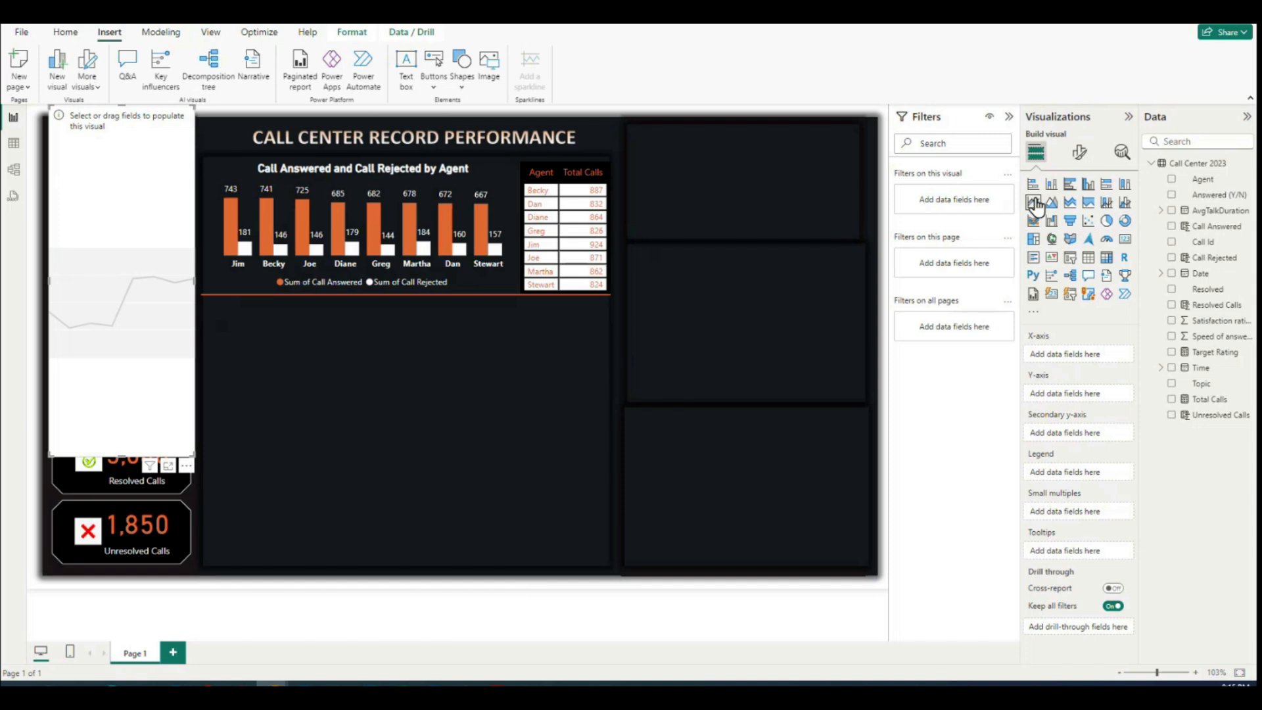
{"action": "left_click_drag", "start_coordinate": [137, 165], "coordinate": [289, 254]}
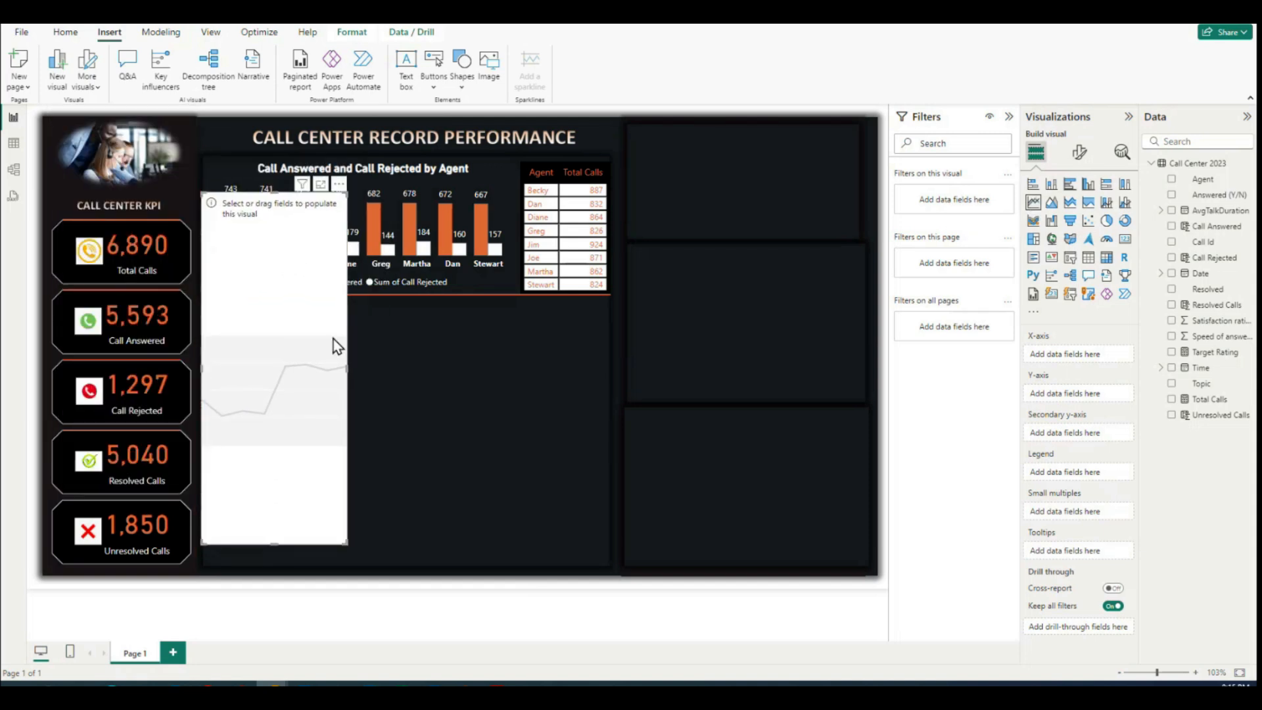
{"action": "left_click_drag", "start_coordinate": [346, 366], "coordinate": [614, 339]}
{"action": "left_click_drag", "start_coordinate": [411, 192], "coordinate": [396, 303]}
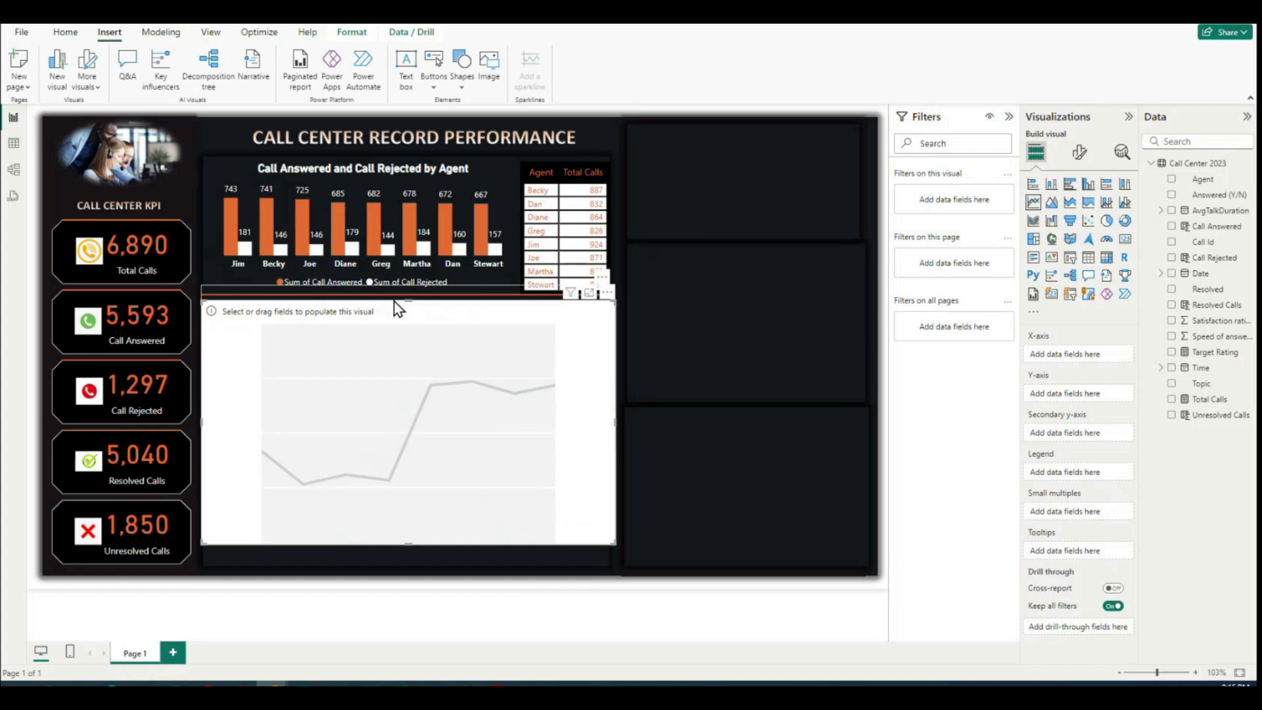
{"action": "left_click_drag", "start_coordinate": [407, 544], "coordinate": [426, 428]}
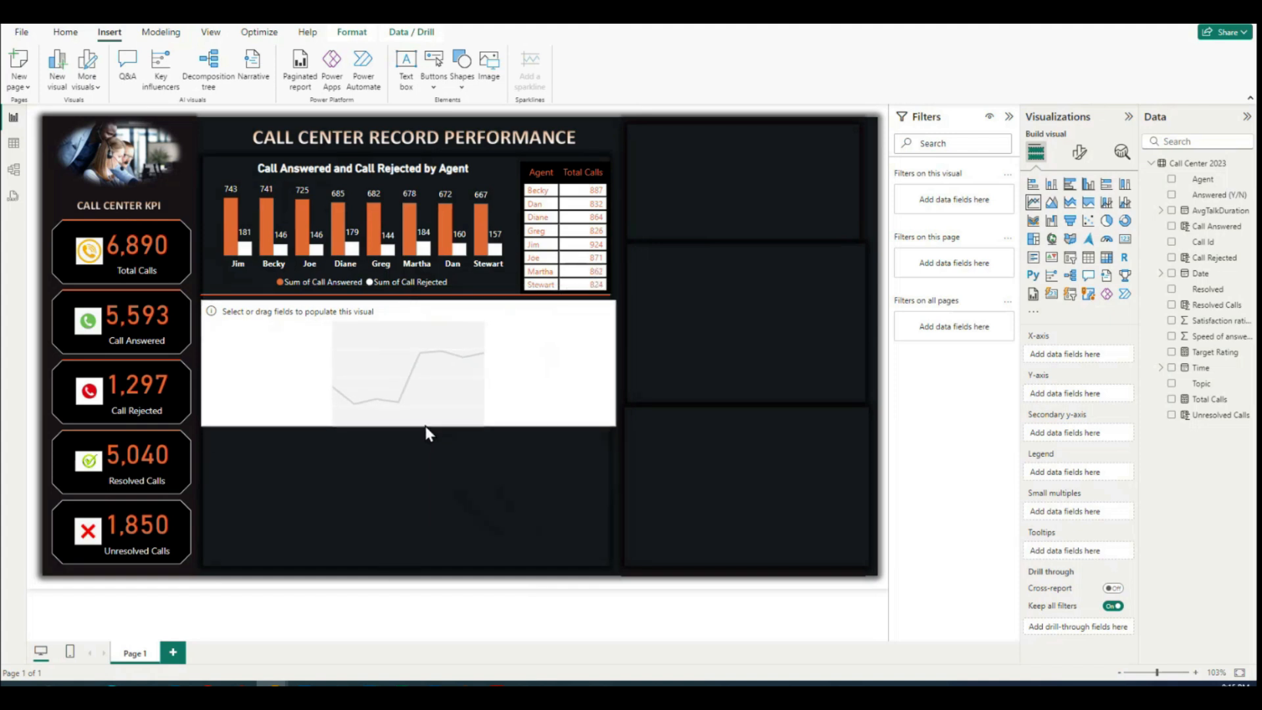
{"action": "left_click_drag", "start_coordinate": [410, 307], "coordinate": [329, 299]}
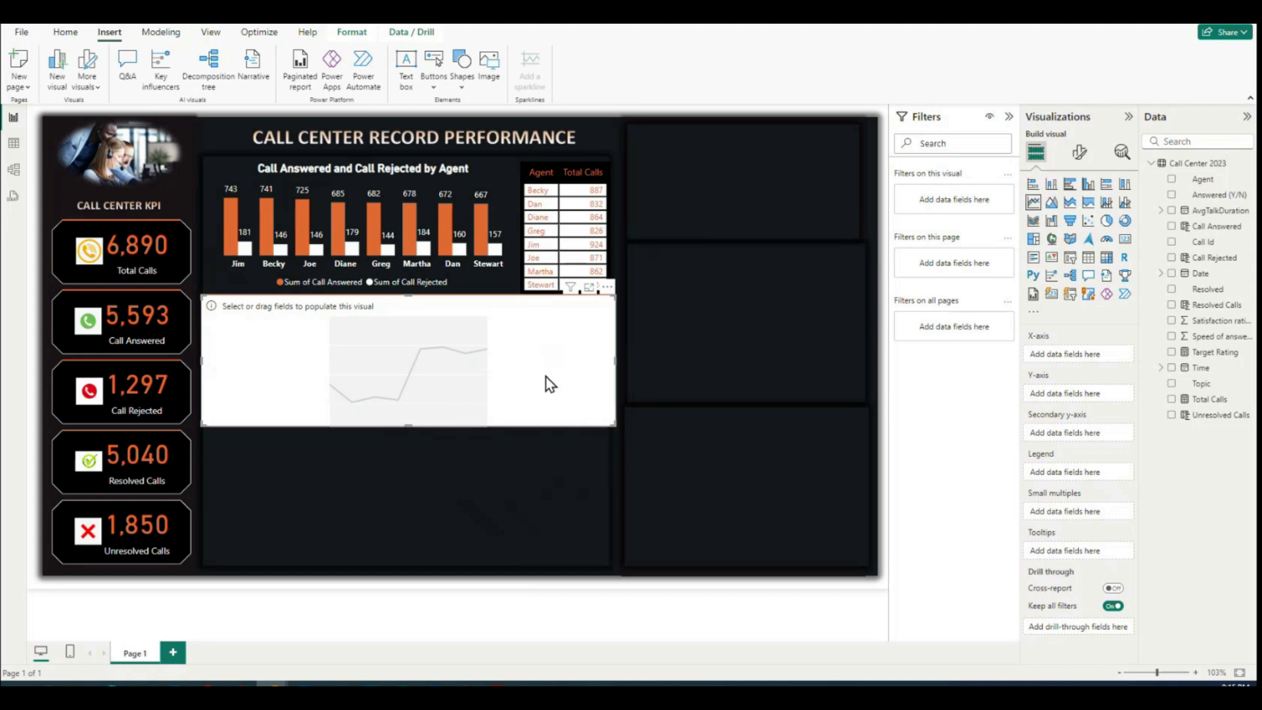
Step: Plot Total Calls on the y-axis against the Date hierarchy on the x-axis of the new line chart
{"action": "left_click_drag", "start_coordinate": [1199, 280], "coordinate": [389, 372]}
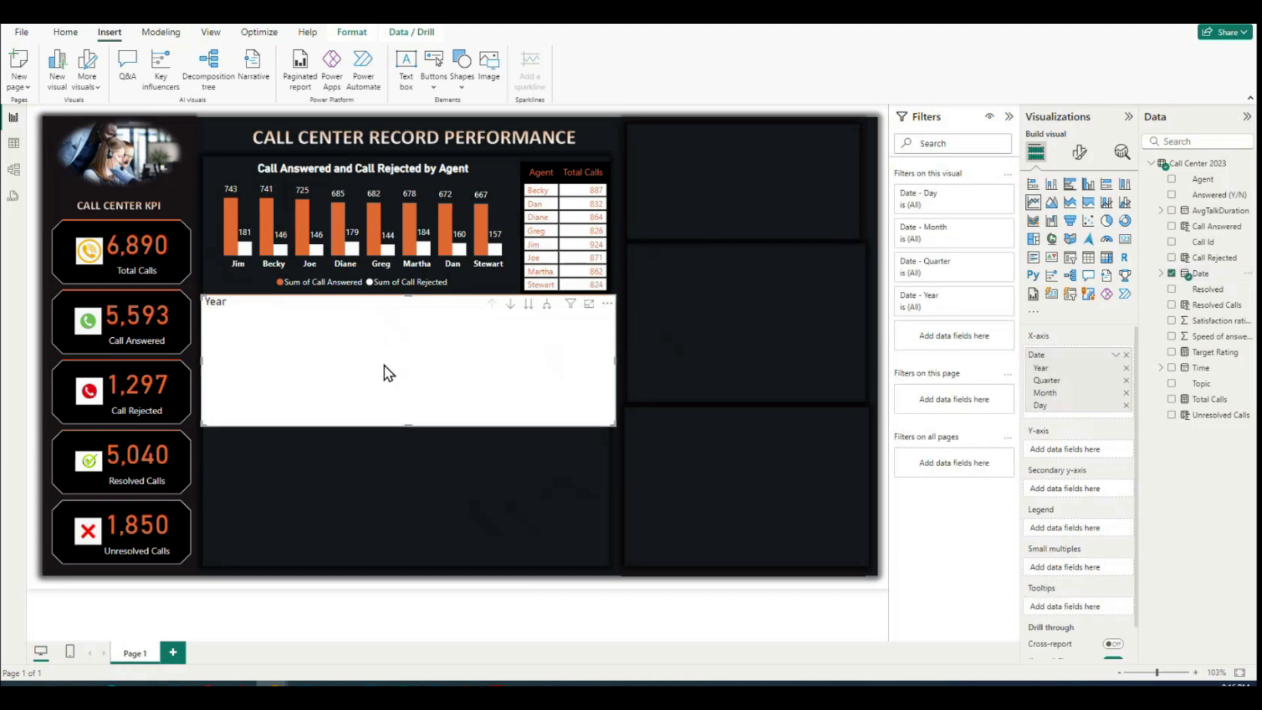
{"action": "left_click_drag", "start_coordinate": [1200, 408], "coordinate": [433, 379]}
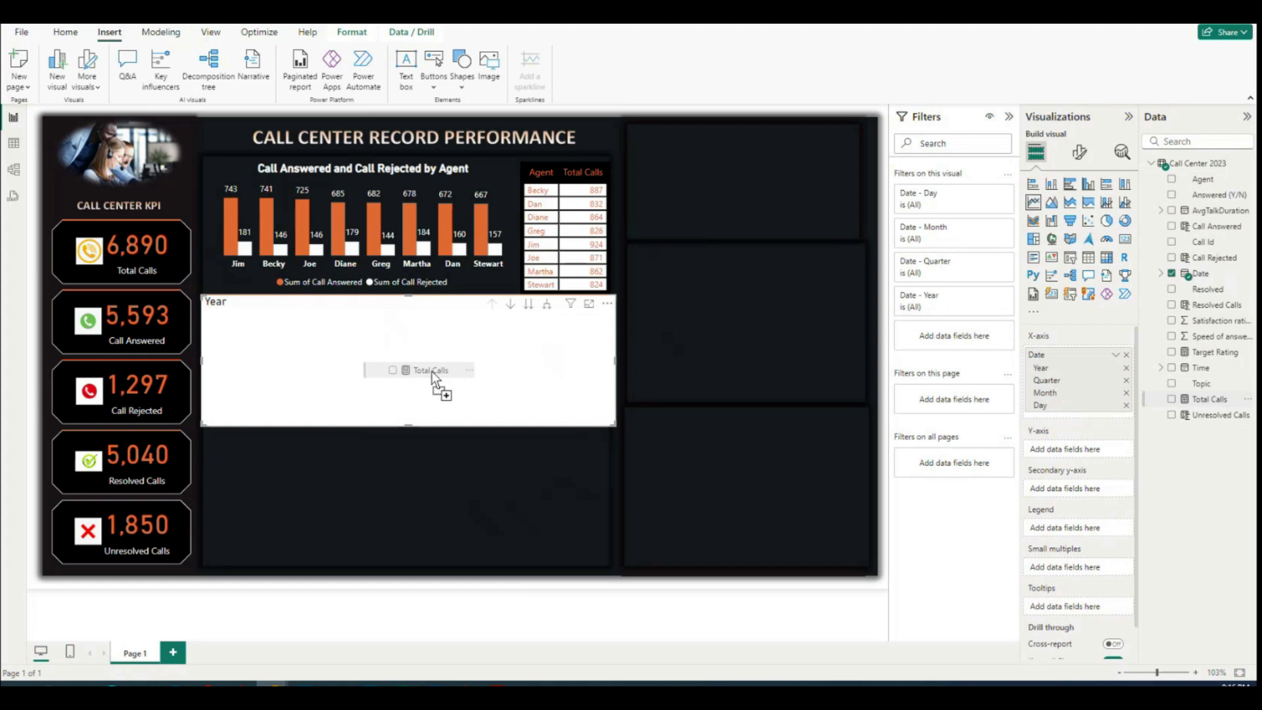
{"action": "left_click_drag", "start_coordinate": [431, 375], "coordinate": [431, 375]}
{"action": "left_click_drag", "start_coordinate": [431, 371], "coordinate": [431, 370]}
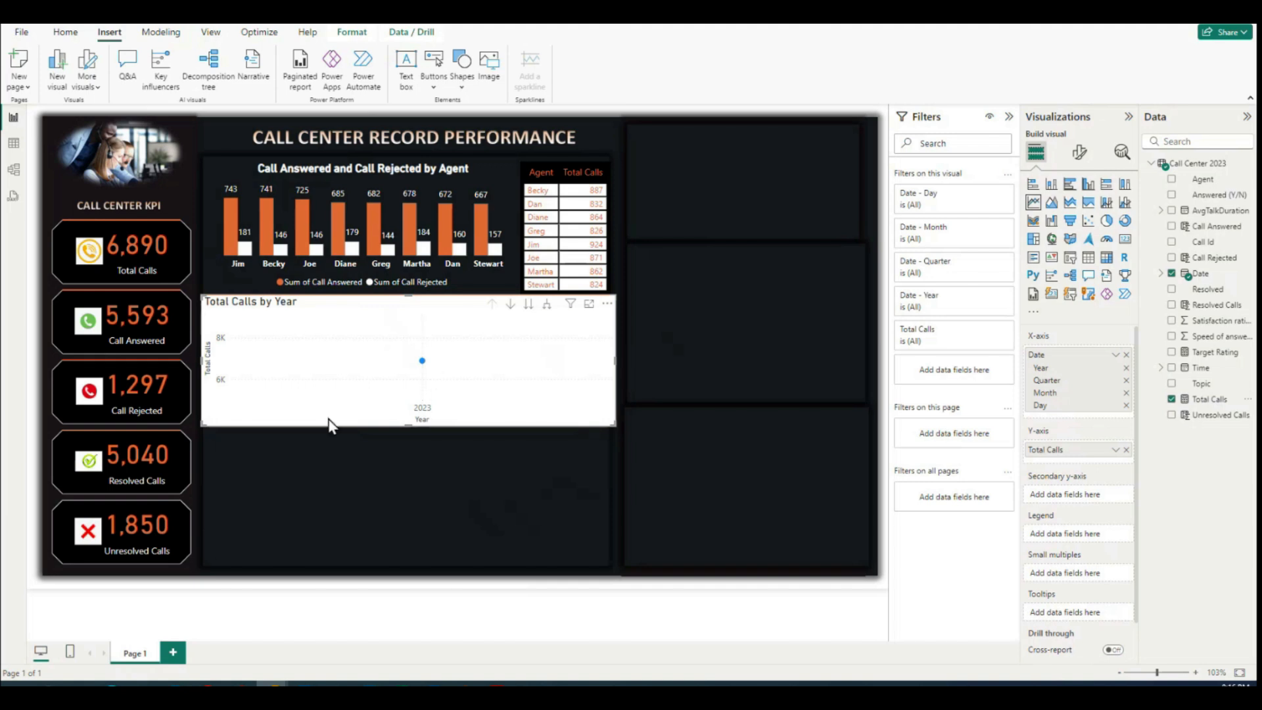
{"action": "mouse_move", "coordinate": [422, 368]}
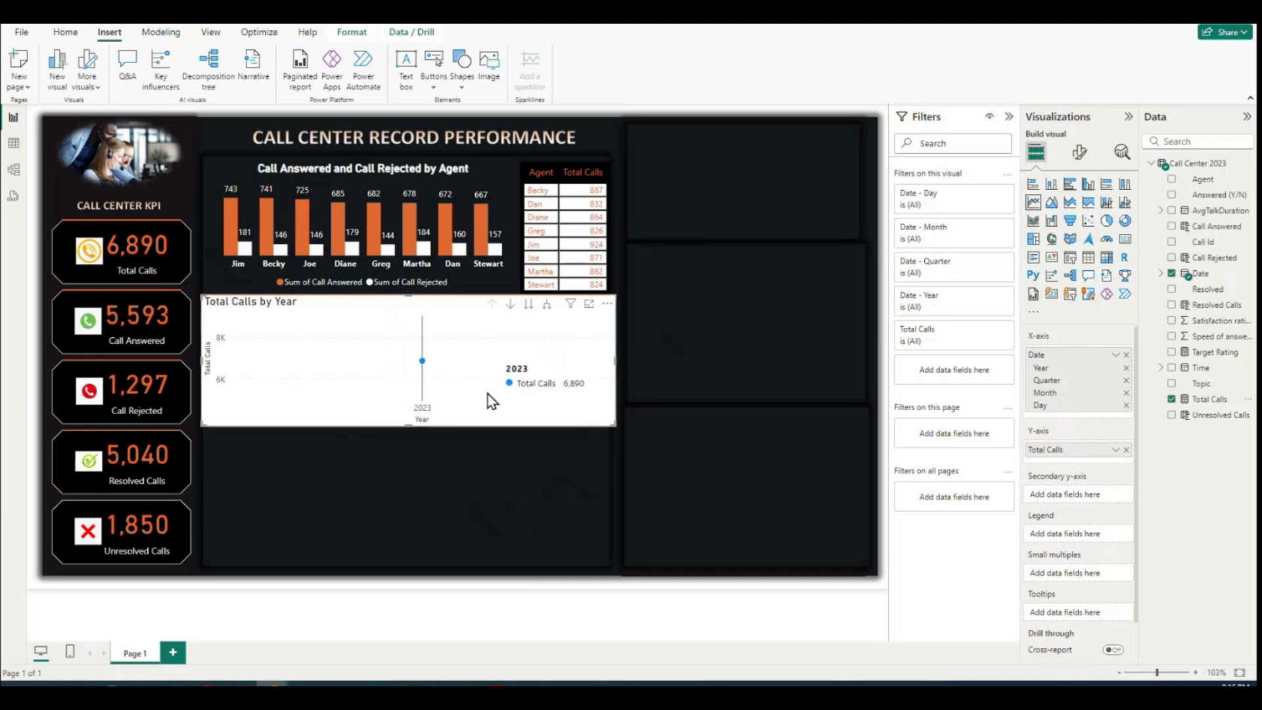
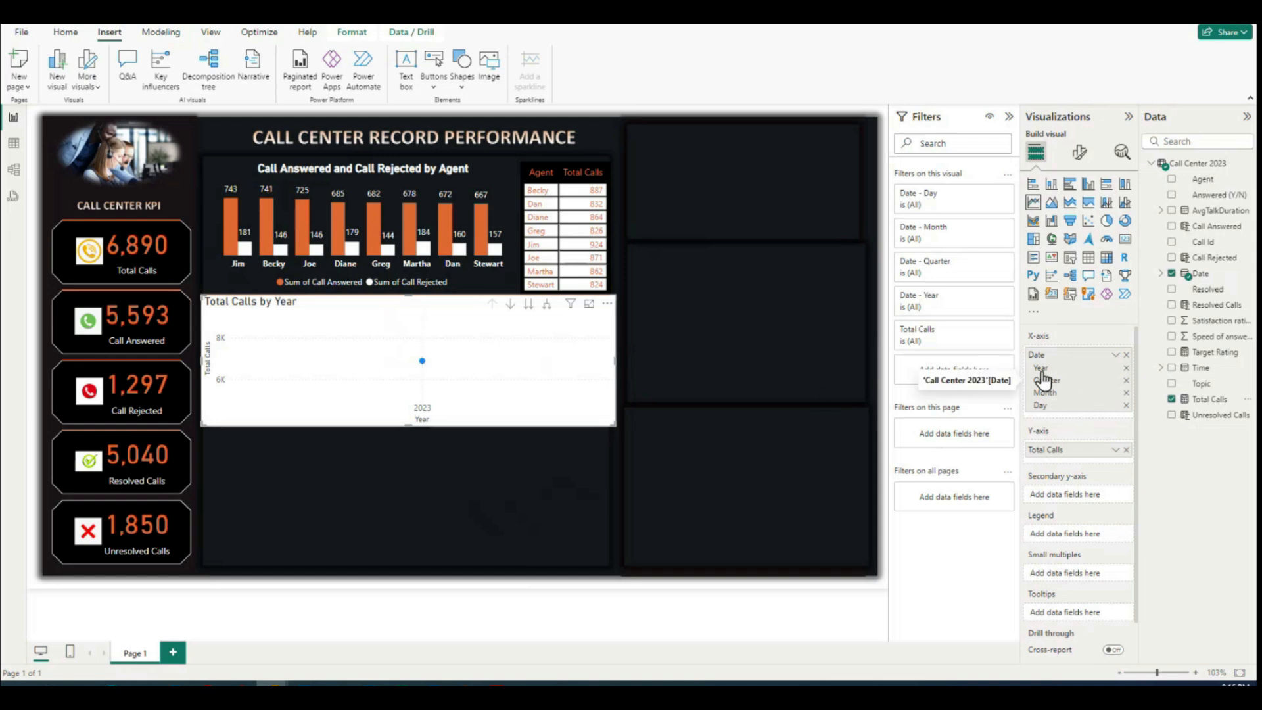
Step: Remove Year, Quarter and Day from the line chart's x-axis, keeping only Month, and narrow the chart slightly to fit the central area
{"action": "left_click", "coordinate": [1126, 368]}
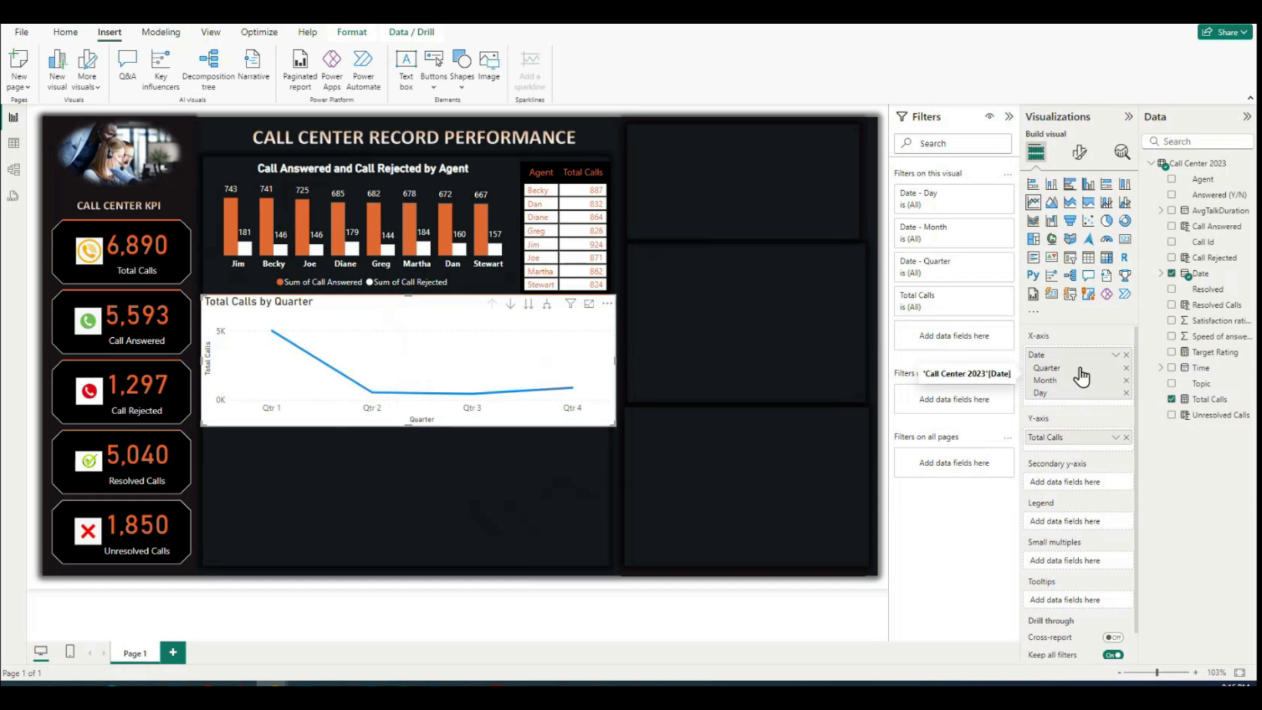
{"action": "left_click", "coordinate": [1126, 368]}
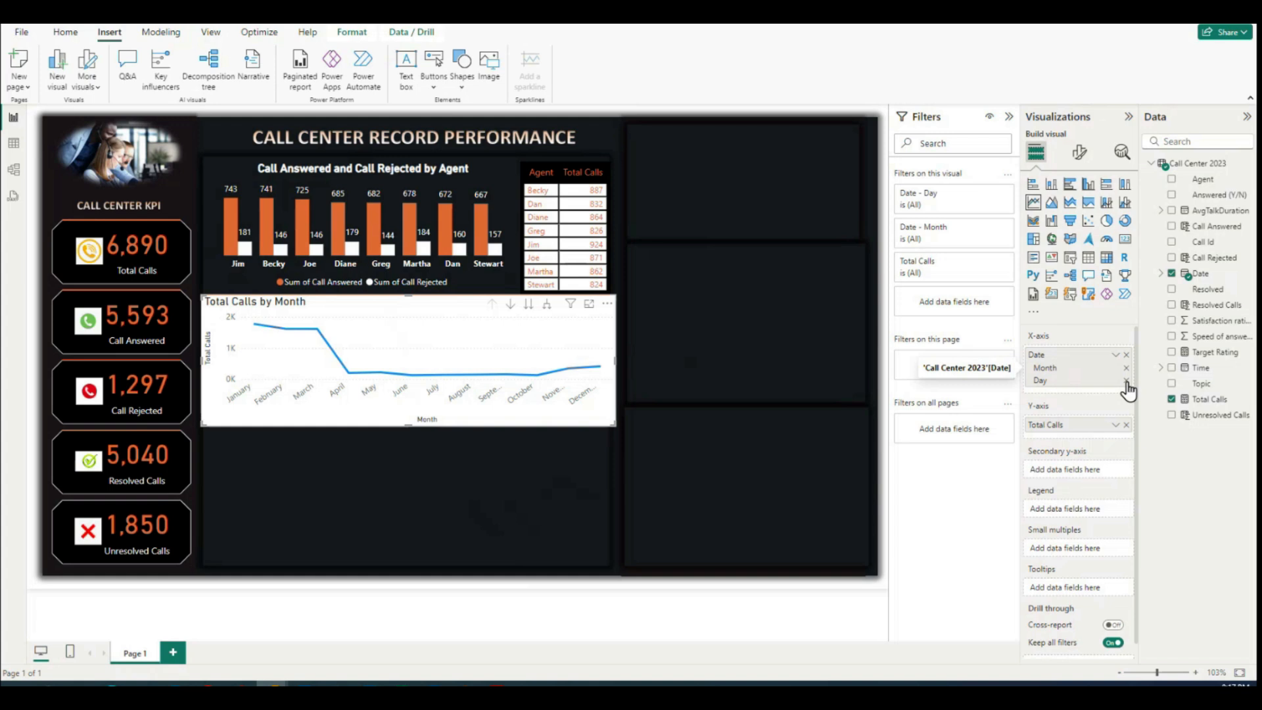
{"action": "left_click", "coordinate": [1126, 381]}
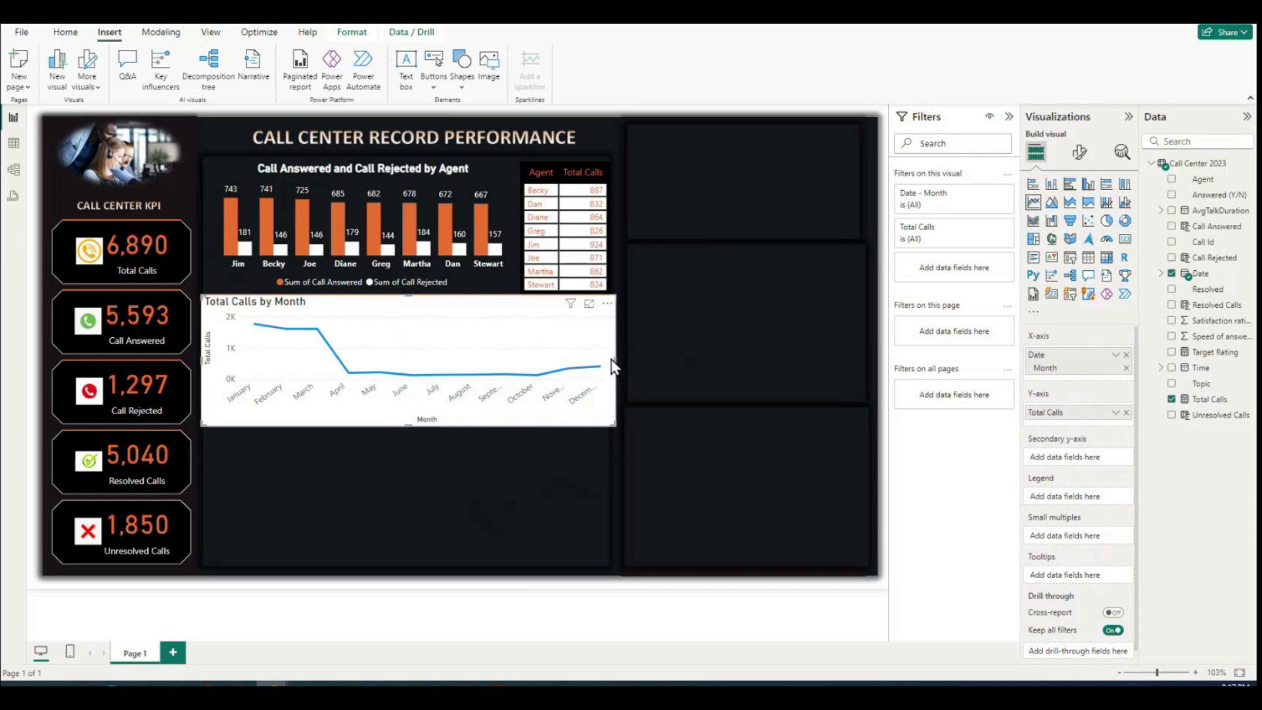
{"action": "left_click_drag", "start_coordinate": [615, 361], "coordinate": [609, 367]}
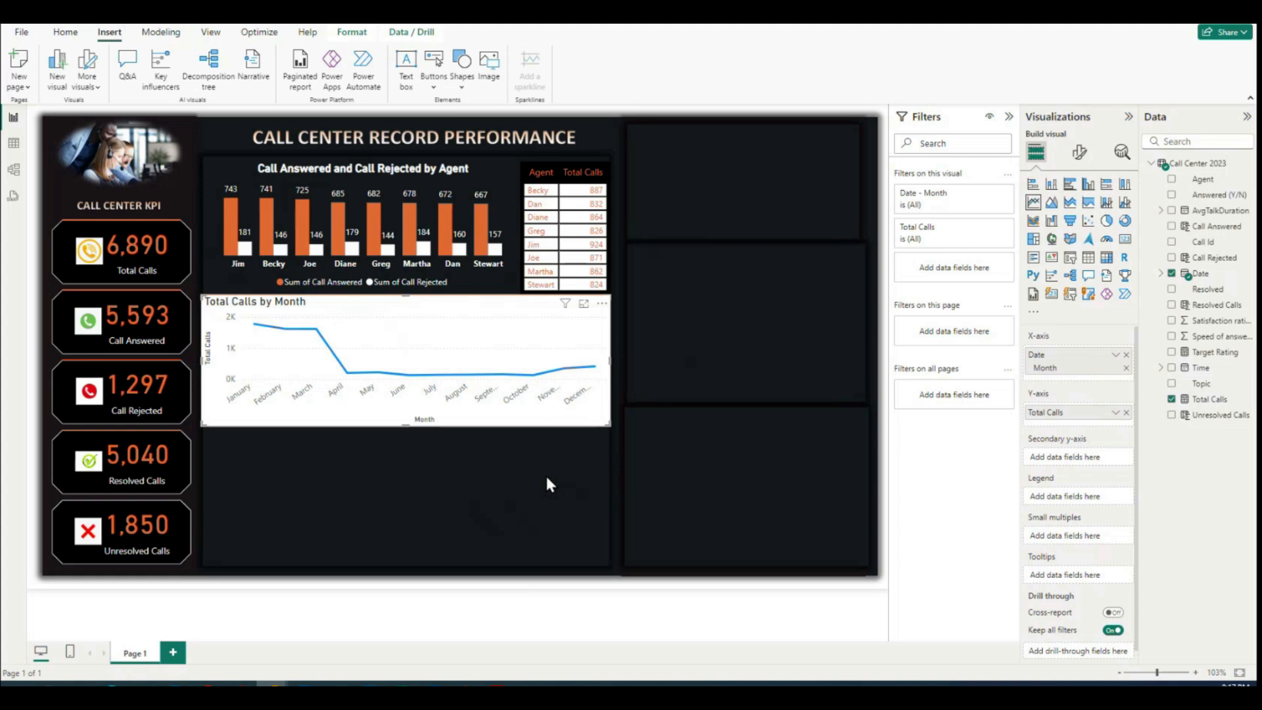
Step: Turn off the titles of the secondary y-axis and the y-axis on the line chart
{"action": "left_click", "coordinate": [1079, 152]}
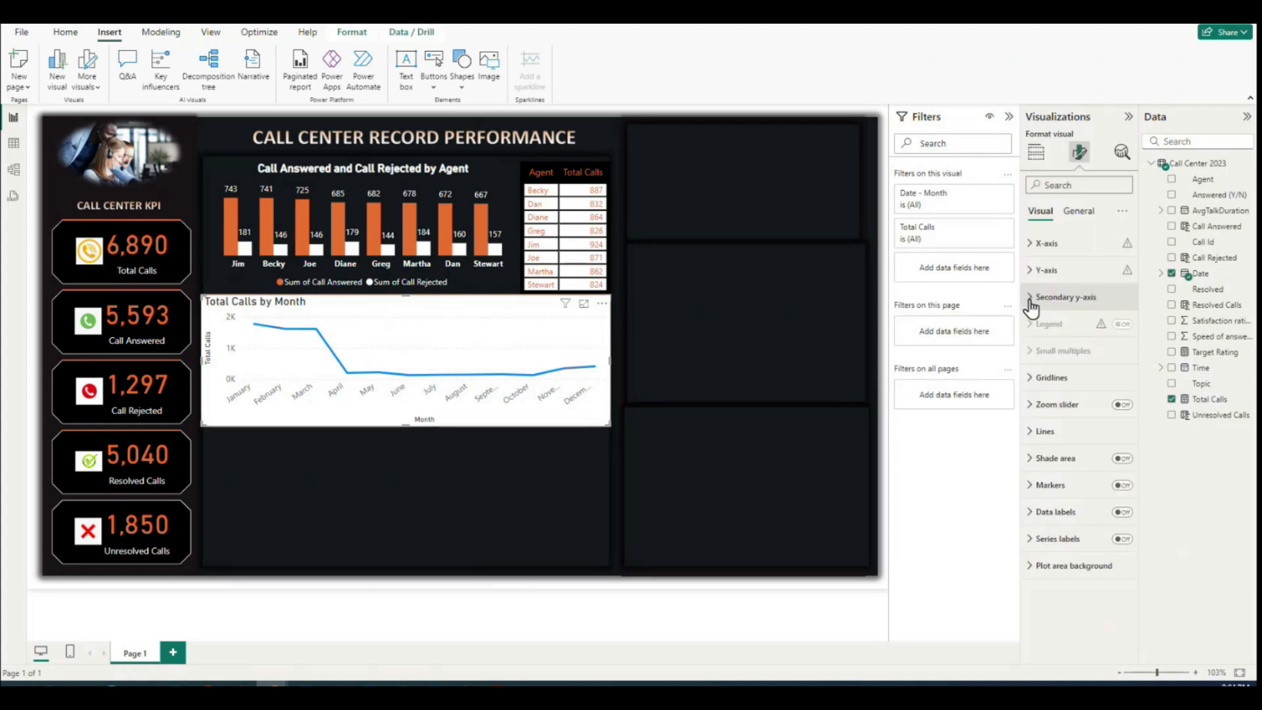
{"action": "left_click", "coordinate": [1030, 298]}
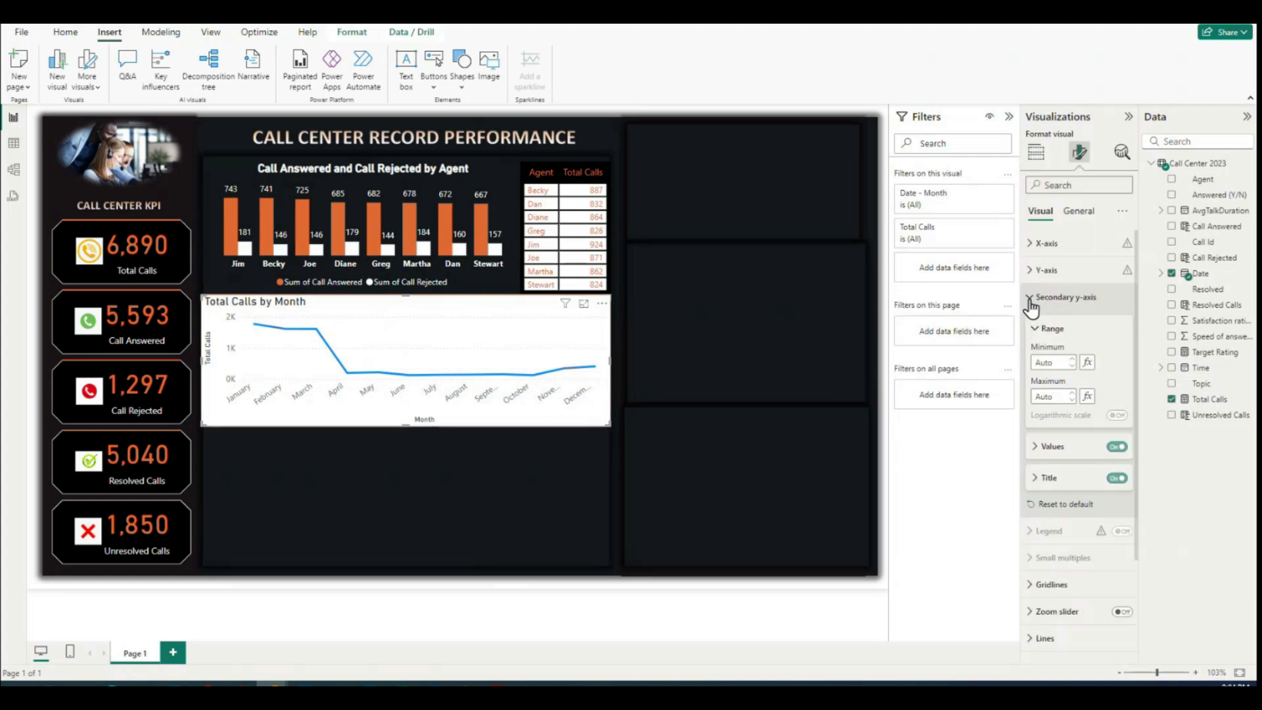
{"action": "left_click", "coordinate": [1116, 480]}
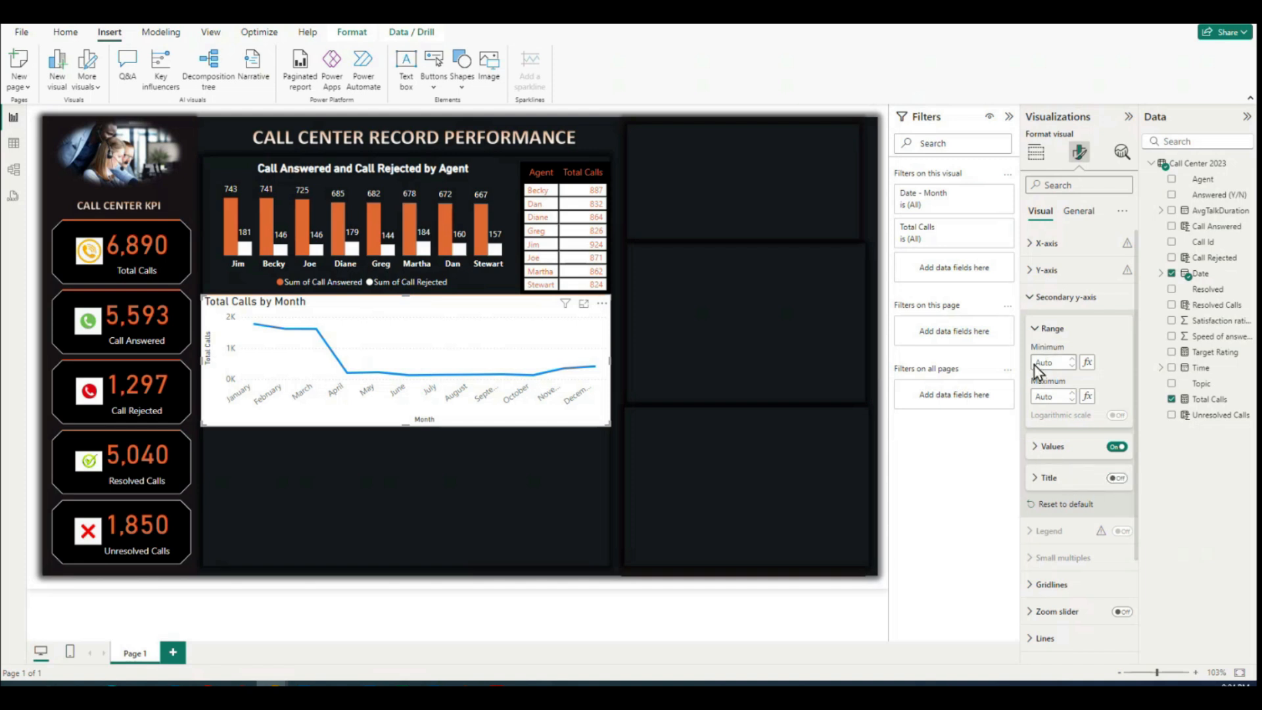
{"action": "left_click", "coordinate": [1045, 297]}
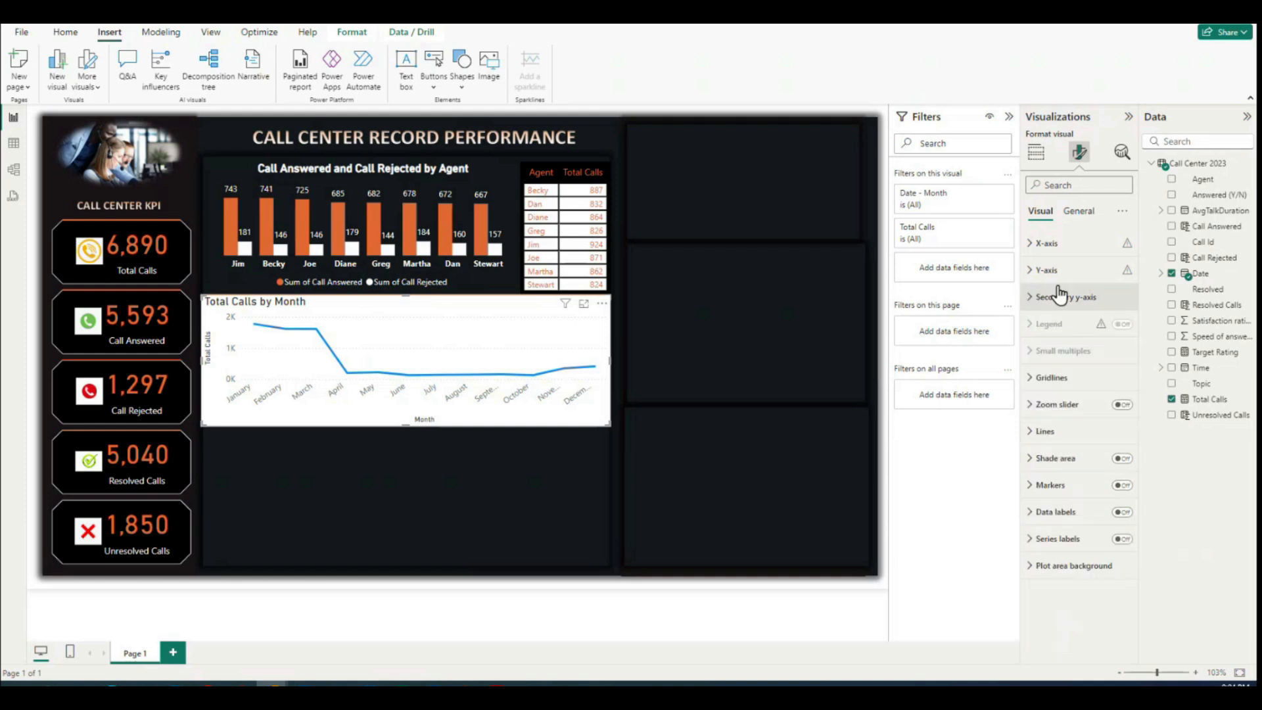
{"action": "left_click", "coordinate": [1035, 270]}
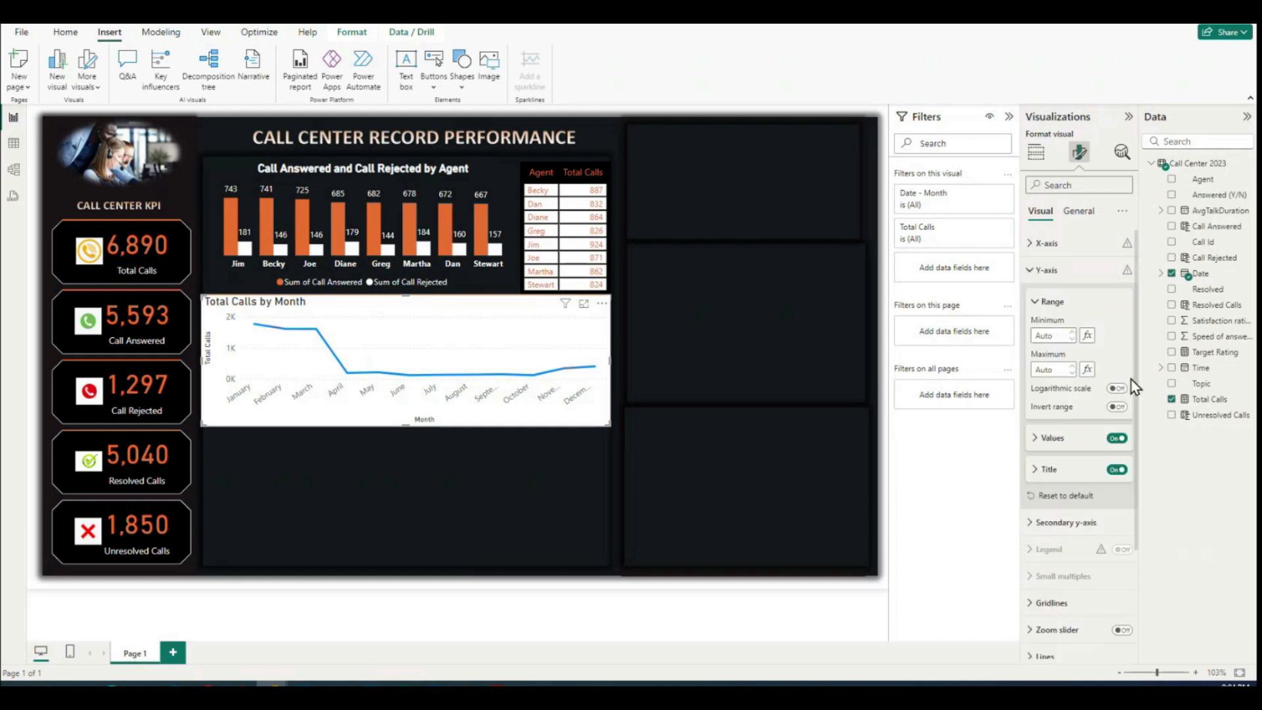
{"action": "left_click", "coordinate": [1117, 469]}
Step: Set the color of the line chart's y-axis values to white
{"action": "left_click", "coordinate": [1037, 438]}
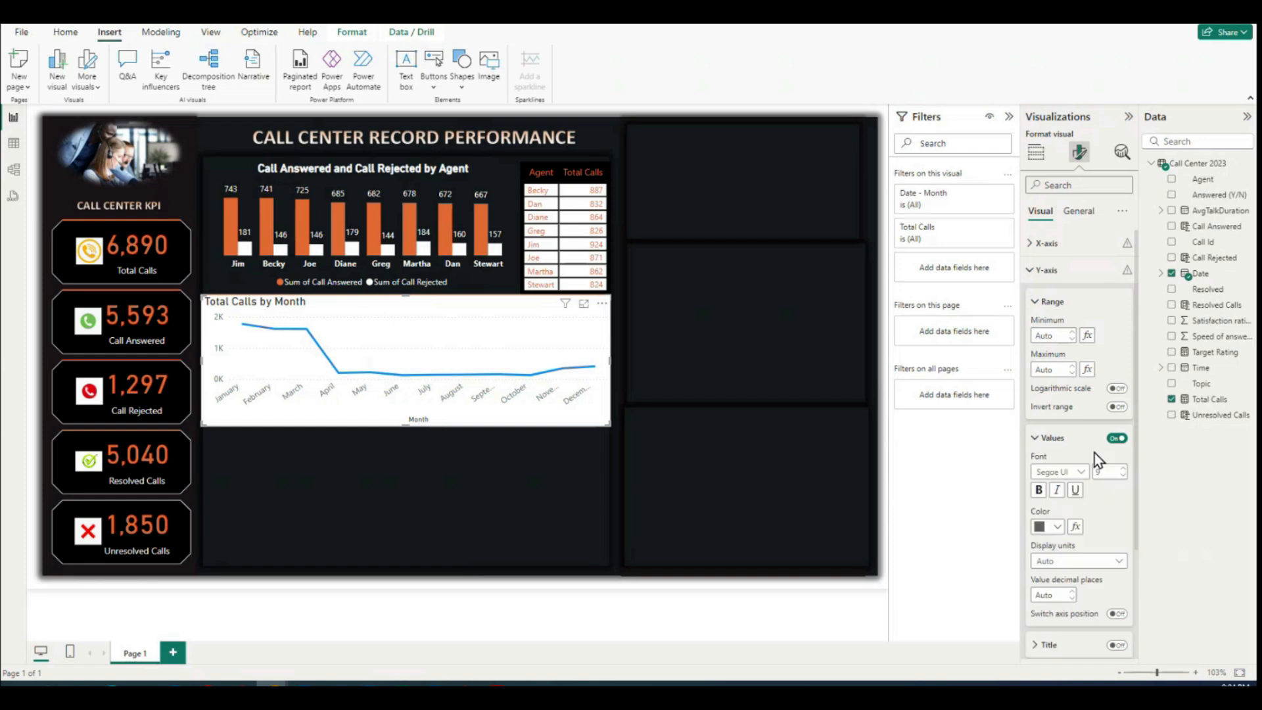
{"action": "left_click", "coordinate": [1056, 526]}
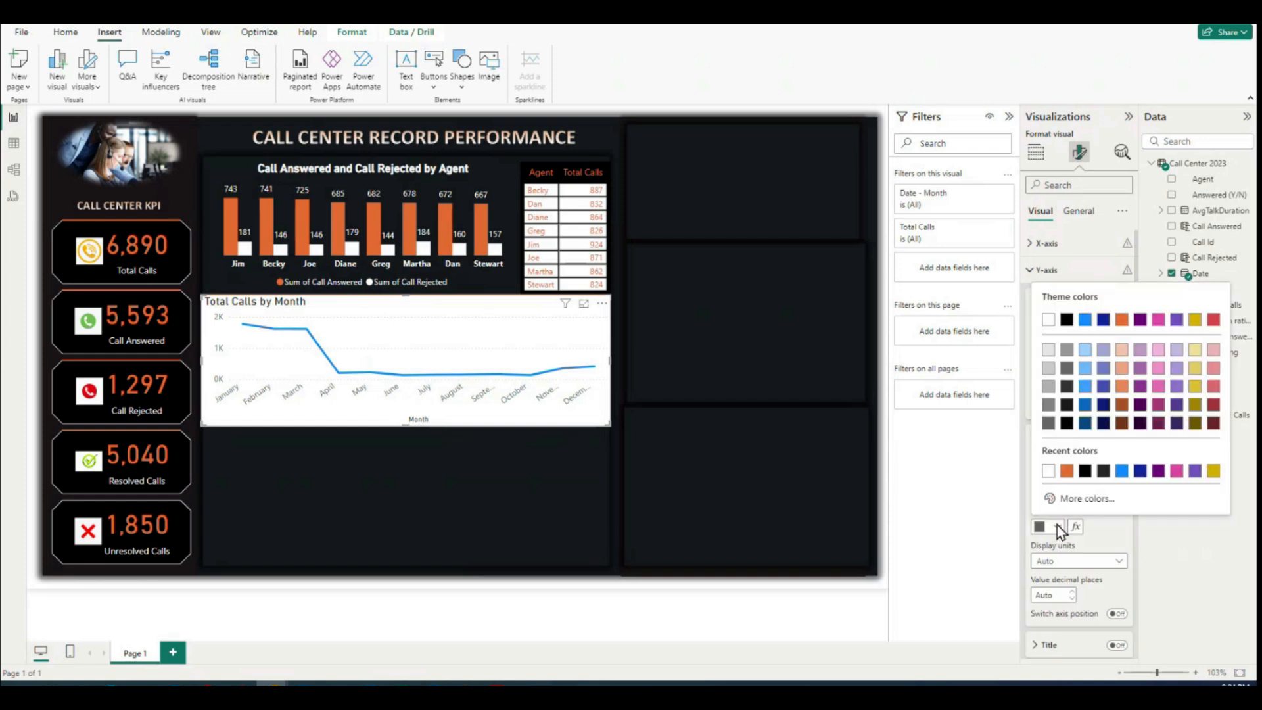
{"action": "left_click", "coordinate": [1048, 319]}
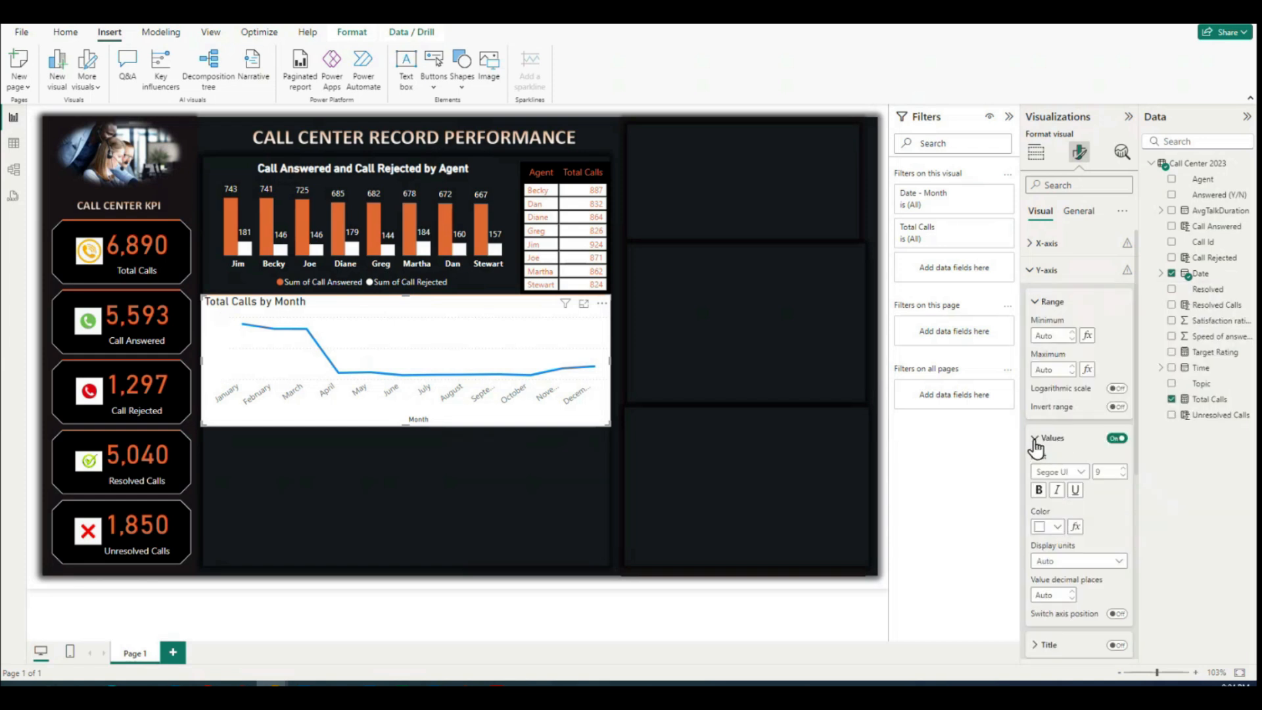
{"action": "left_click", "coordinate": [1036, 438]}
{"action": "left_click", "coordinate": [1037, 304]}
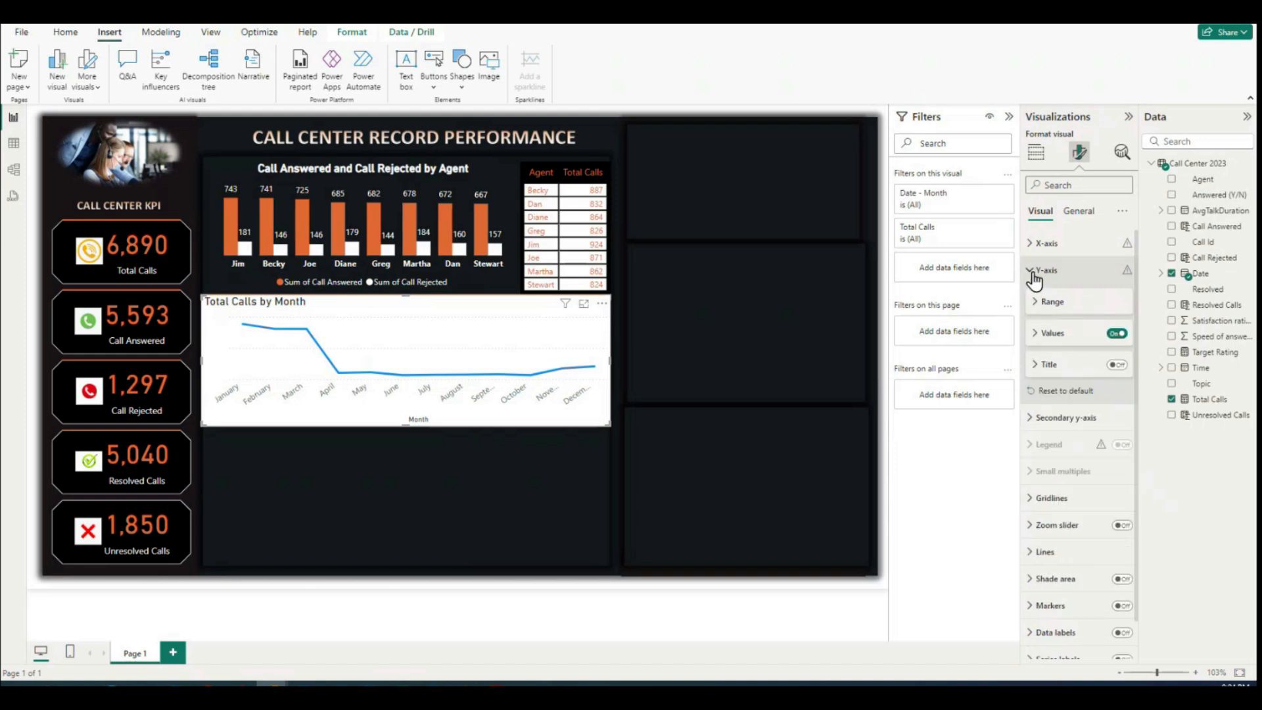
Step: Turn off the line chart's x-axis title and set the month labels' color to white
{"action": "left_click", "coordinate": [1033, 244]}
{"action": "left_click", "coordinate": [1116, 455]}
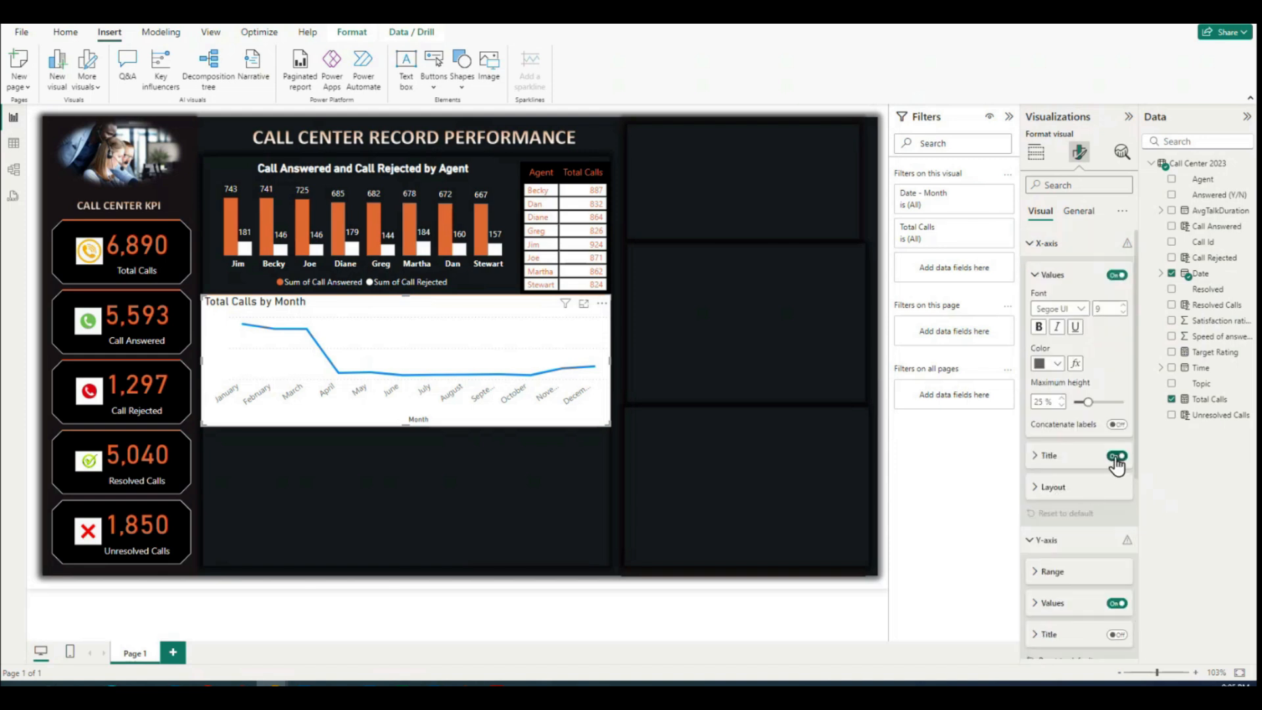
{"action": "left_click", "coordinate": [1058, 364]}
{"action": "left_click", "coordinate": [1048, 408]}
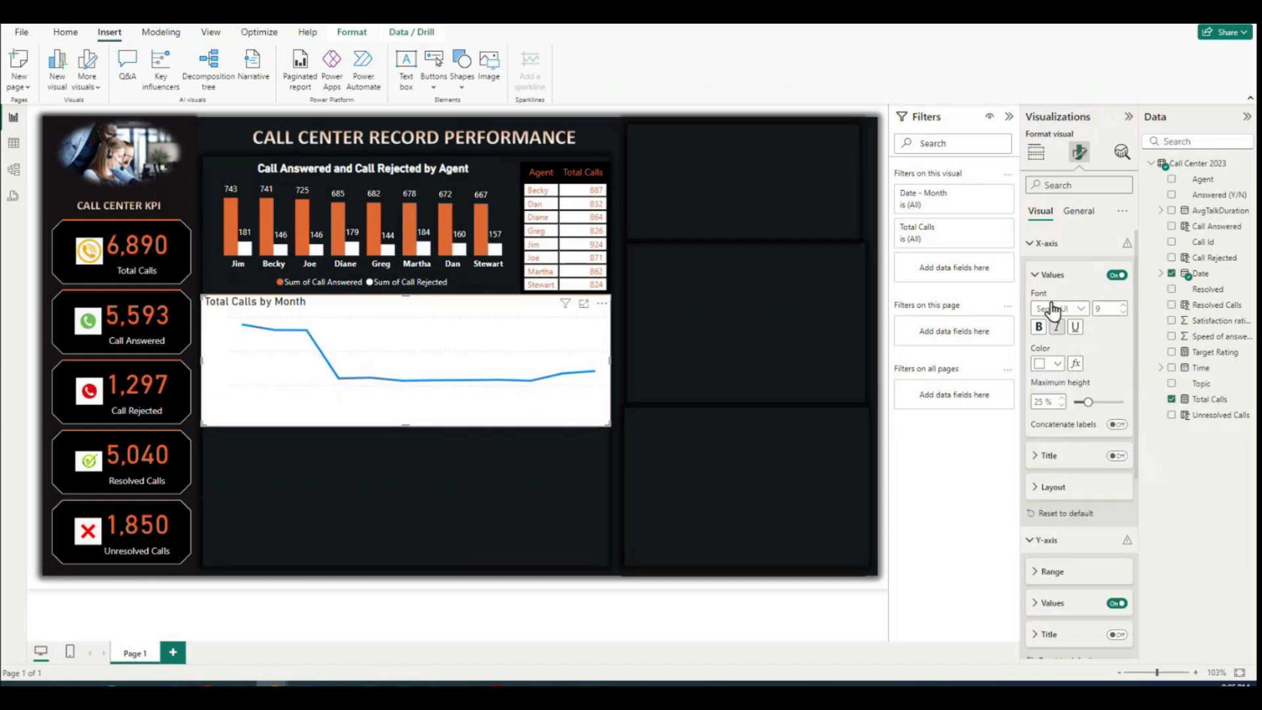
{"action": "left_click", "coordinate": [1034, 275]}
{"action": "left_click", "coordinate": [1030, 243]}
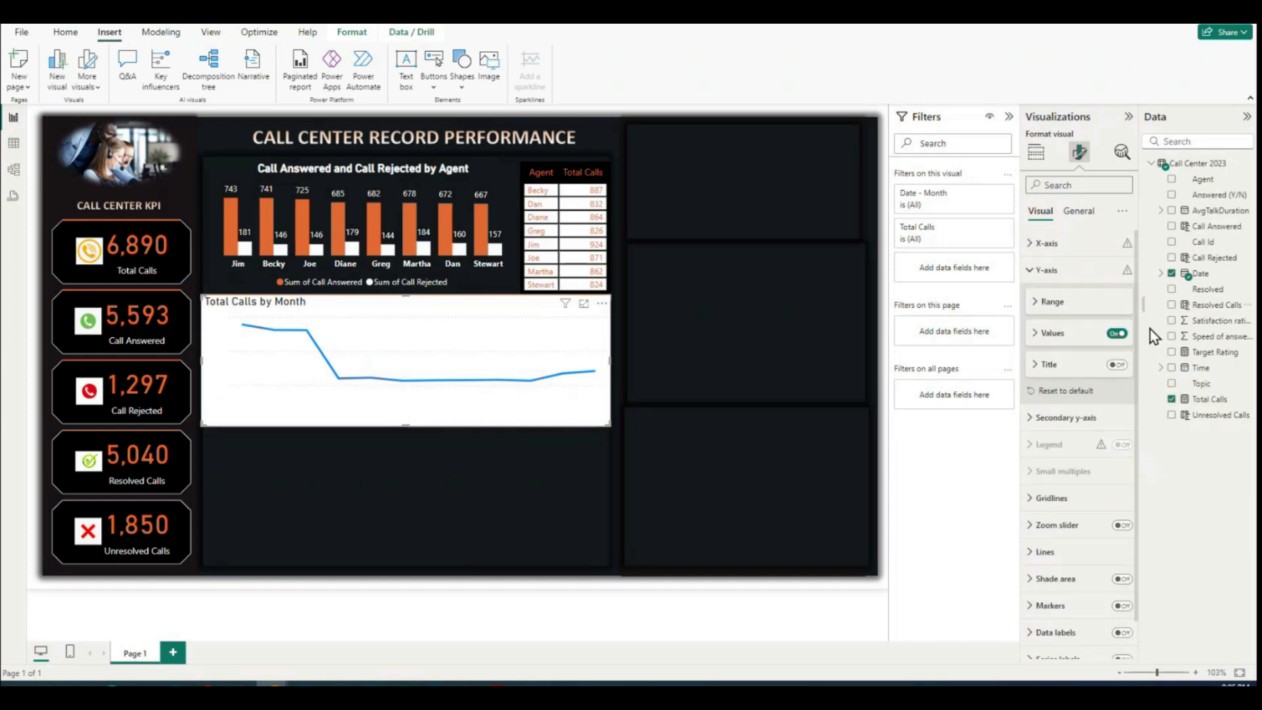
Step: Turn off the background of the line chart so the dark dashboard panel shows through
{"action": "left_click", "coordinate": [1079, 213]}
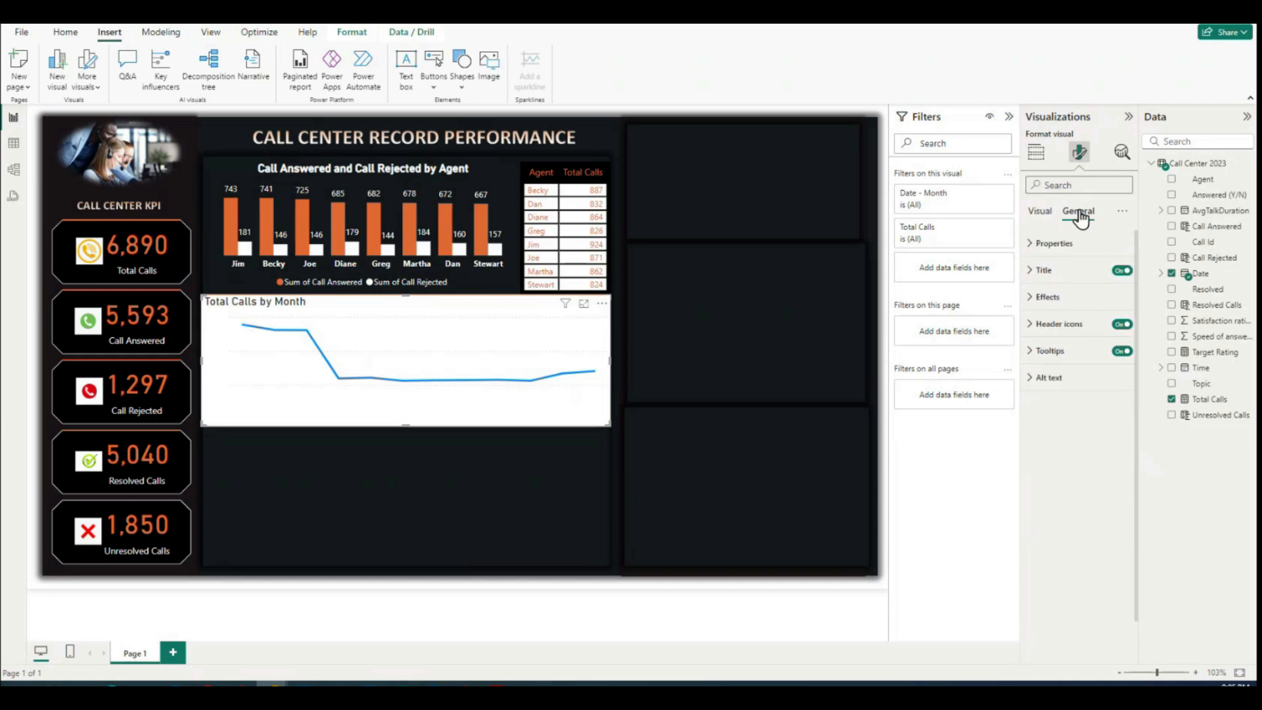
{"action": "left_click", "coordinate": [1031, 299]}
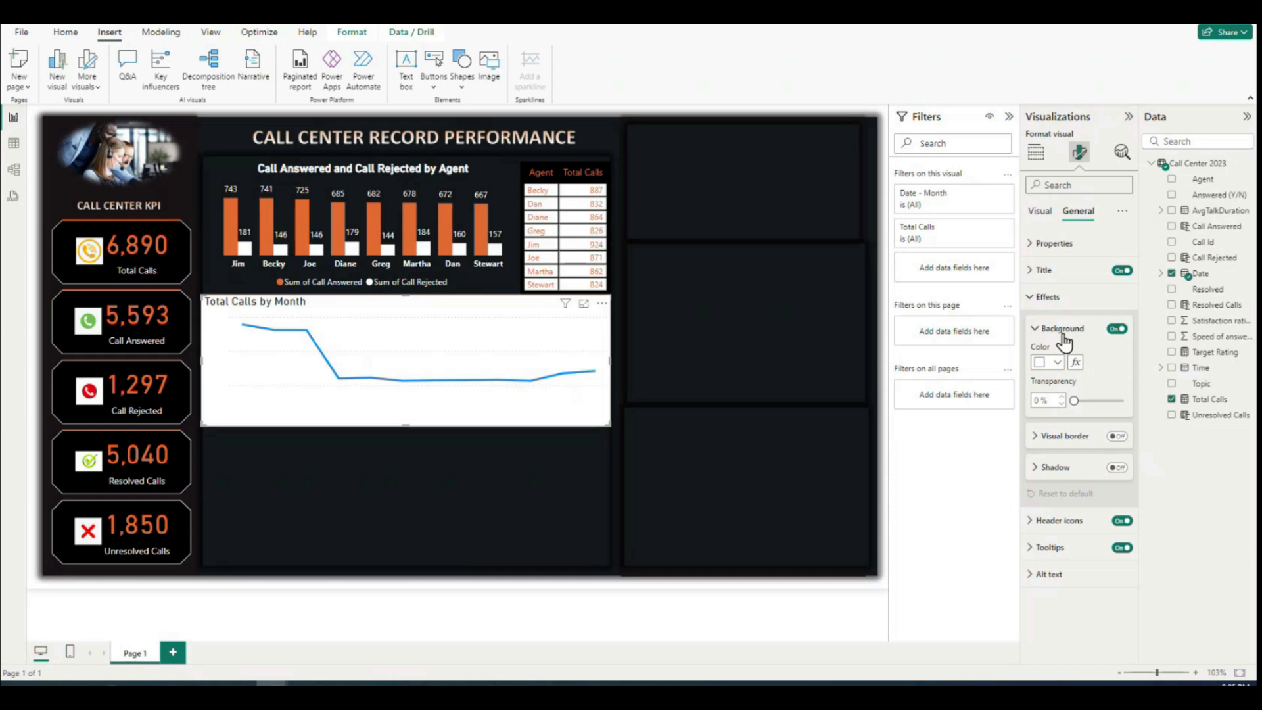
{"action": "left_click", "coordinate": [1054, 362]}
{"action": "left_click", "coordinate": [1117, 330]}
{"action": "left_click", "coordinate": [1117, 330]}
Step: Set the color of the Total Calls line to the theme orange
{"action": "left_click", "coordinate": [1040, 210]}
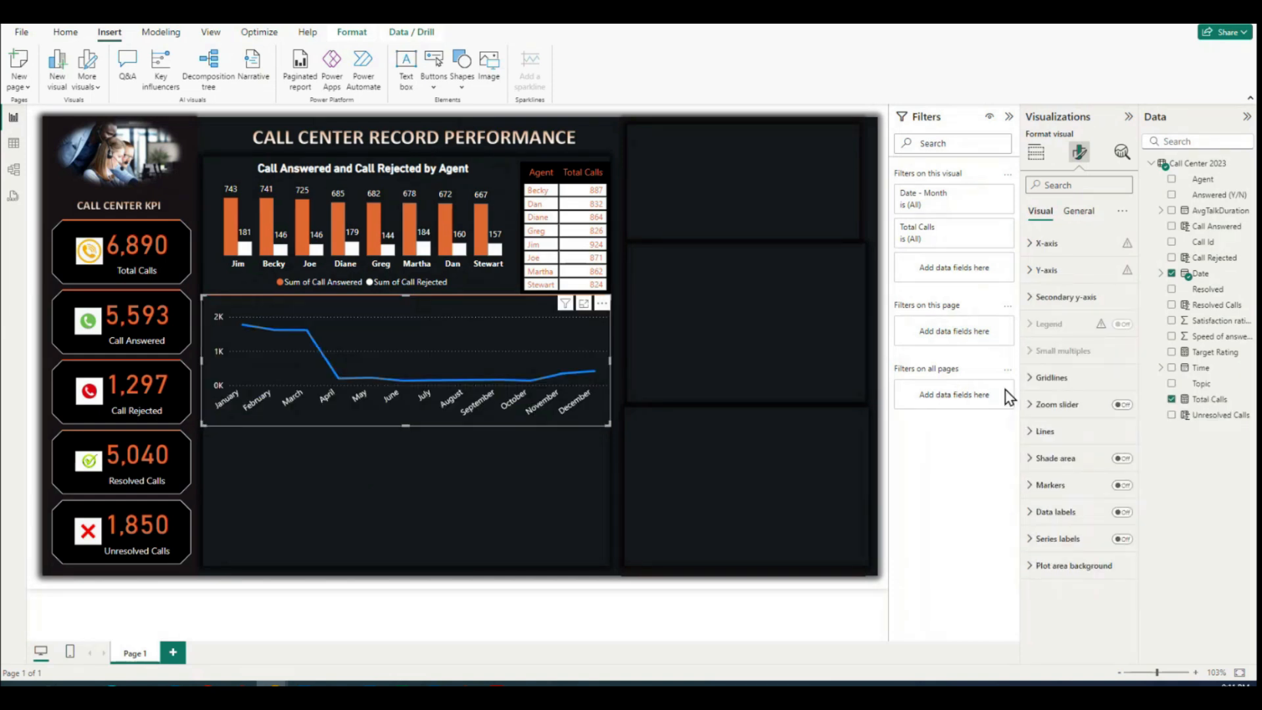
{"action": "left_click", "coordinate": [1031, 431]}
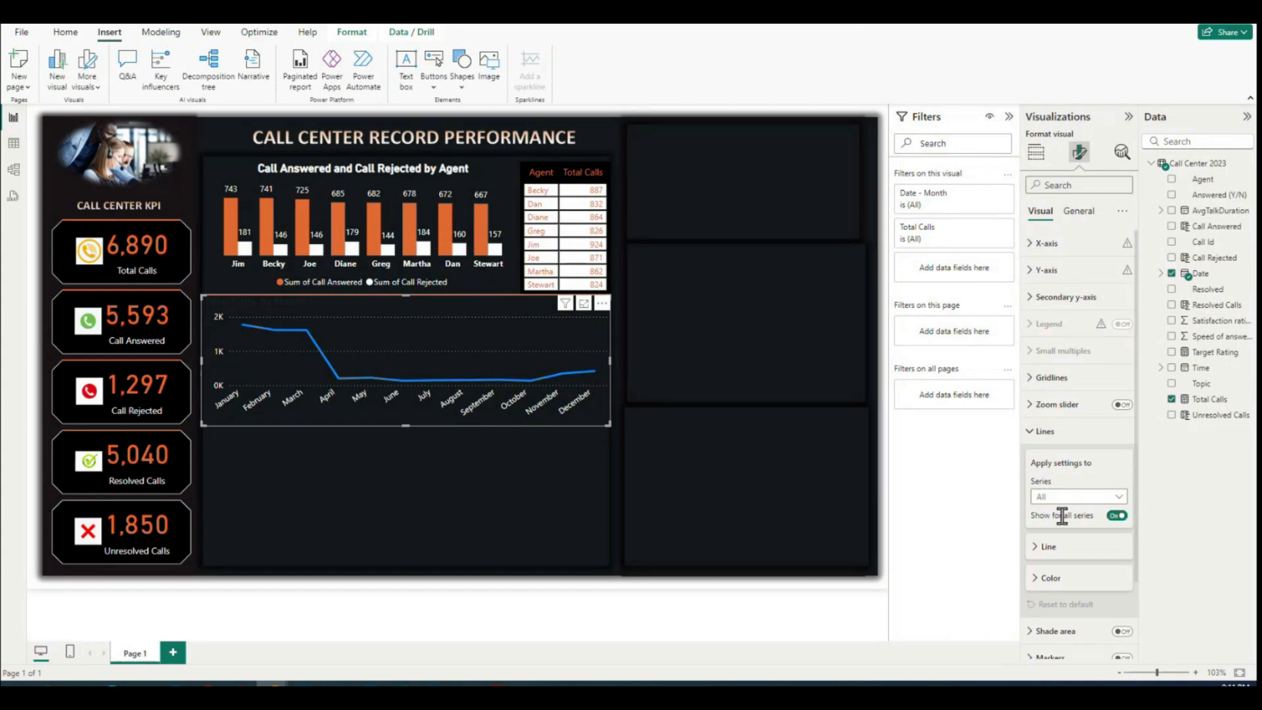
{"action": "left_click", "coordinate": [1036, 554]}
{"action": "scroll", "coordinate": [1054, 447], "scroll_direction": "down", "scroll_amount": 3}
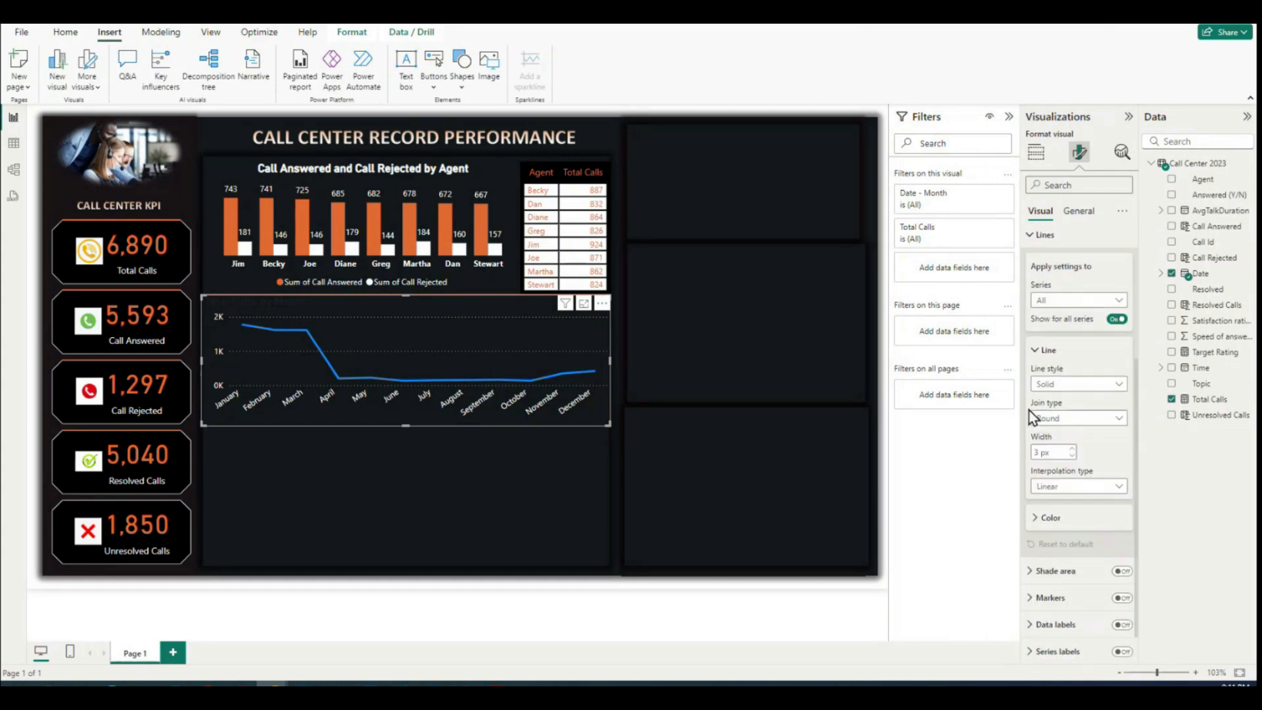
{"action": "left_click", "coordinate": [1045, 517]}
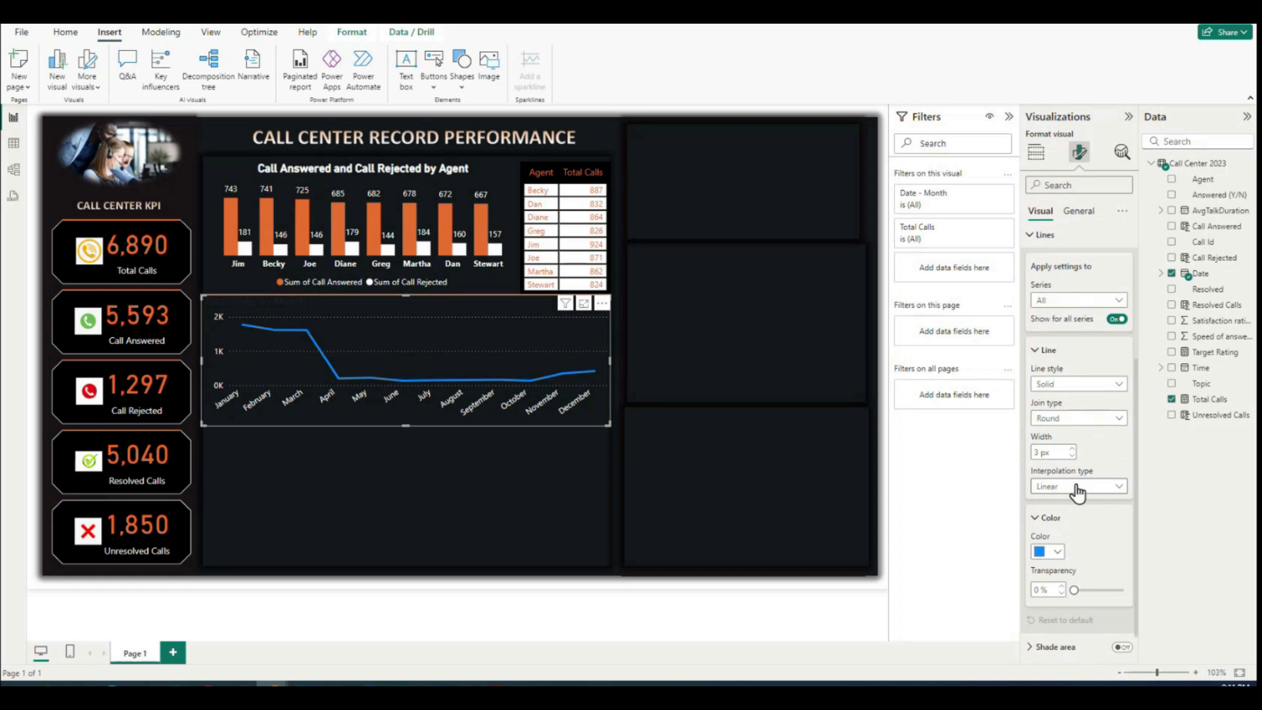
{"action": "scroll", "coordinate": [1058, 440], "scroll_direction": "down", "scroll_amount": 2}
{"action": "left_click", "coordinate": [1058, 444]}
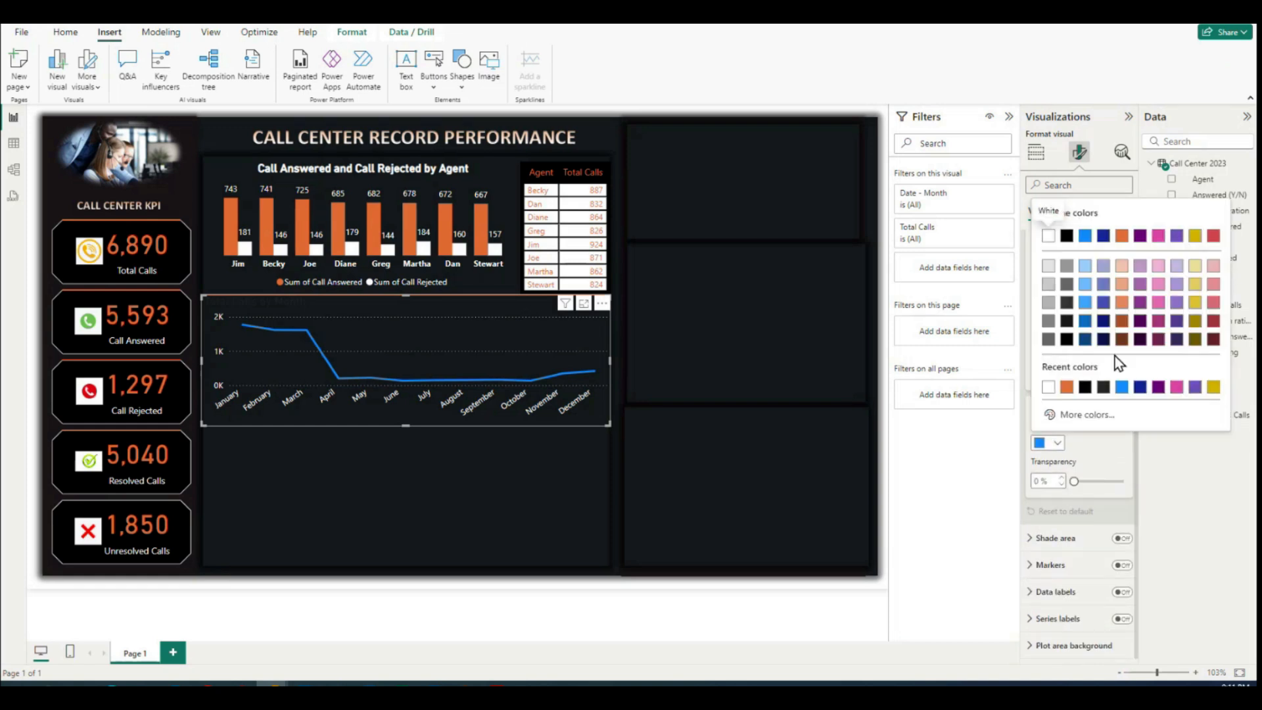
{"action": "left_click", "coordinate": [1122, 237]}
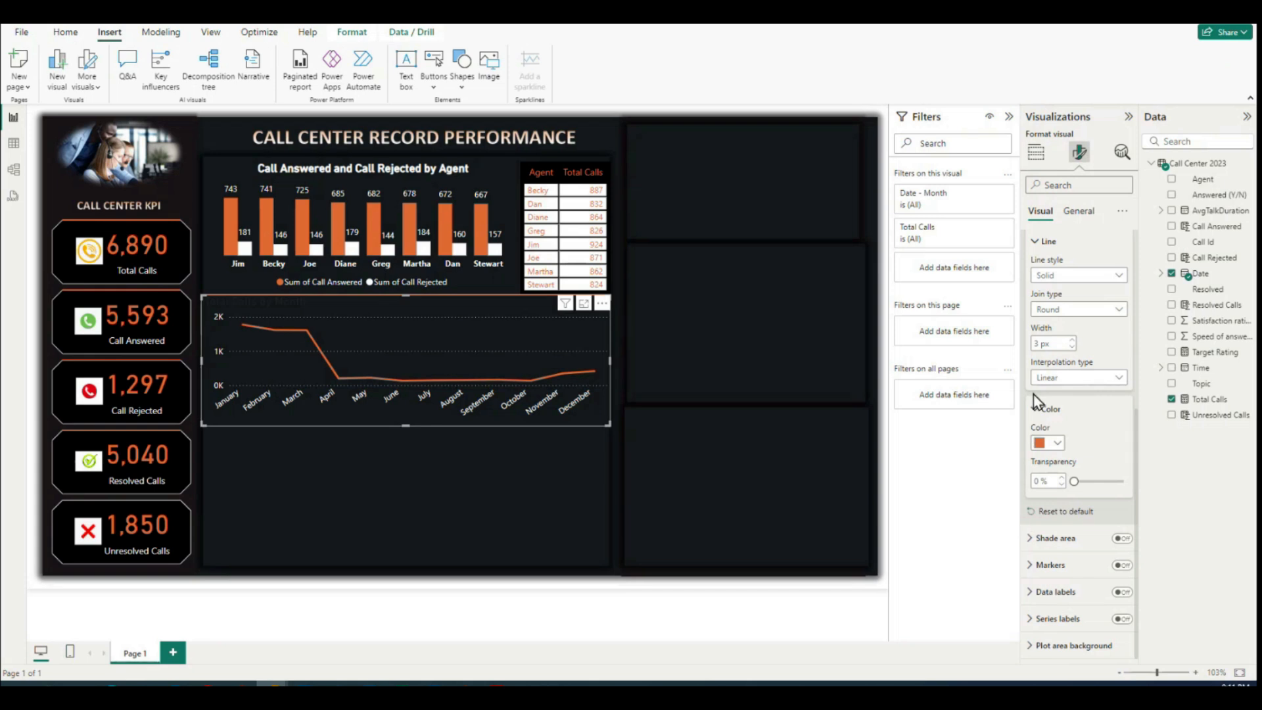
Step: Try Smooth interpolation on the Total Calls line, and settle on Step as its interpolation type
{"action": "scroll", "coordinate": [1062, 431], "scroll_direction": "up", "scroll_amount": 1}
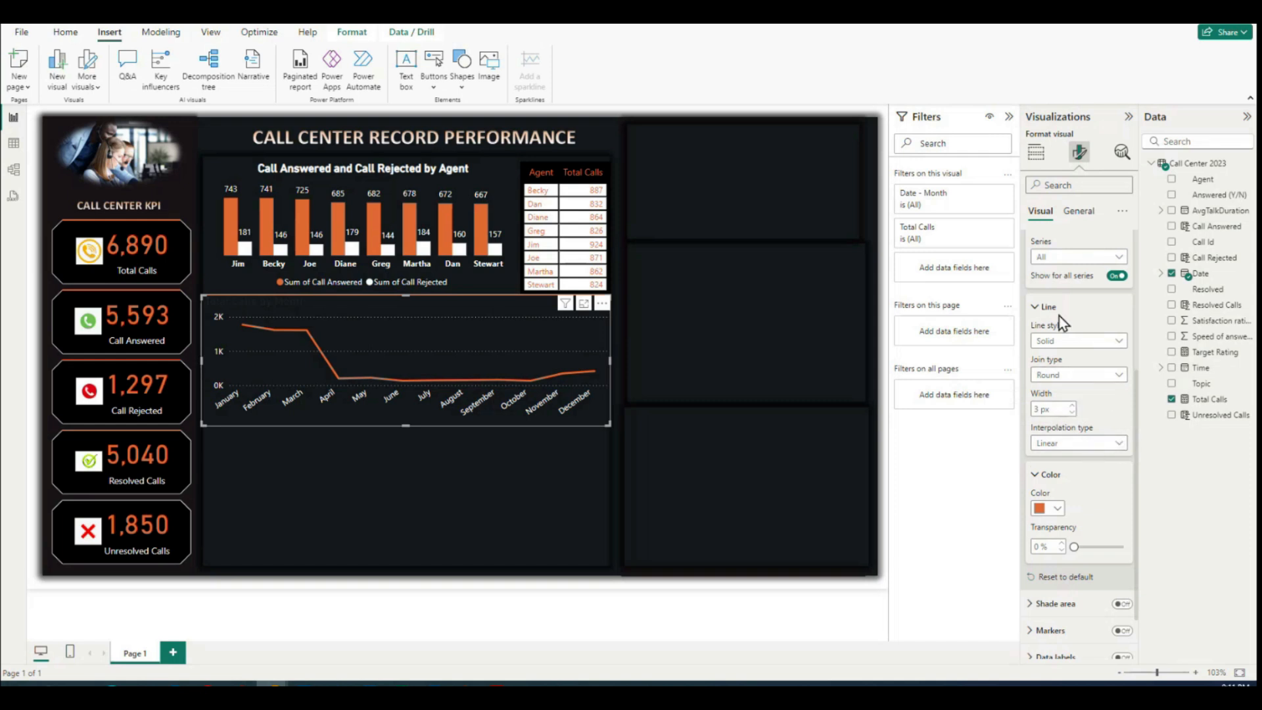
{"action": "scroll", "coordinate": [1041, 292], "scroll_direction": "up", "scroll_amount": 1}
{"action": "scroll", "coordinate": [1041, 291], "scroll_direction": "up", "scroll_amount": 3}
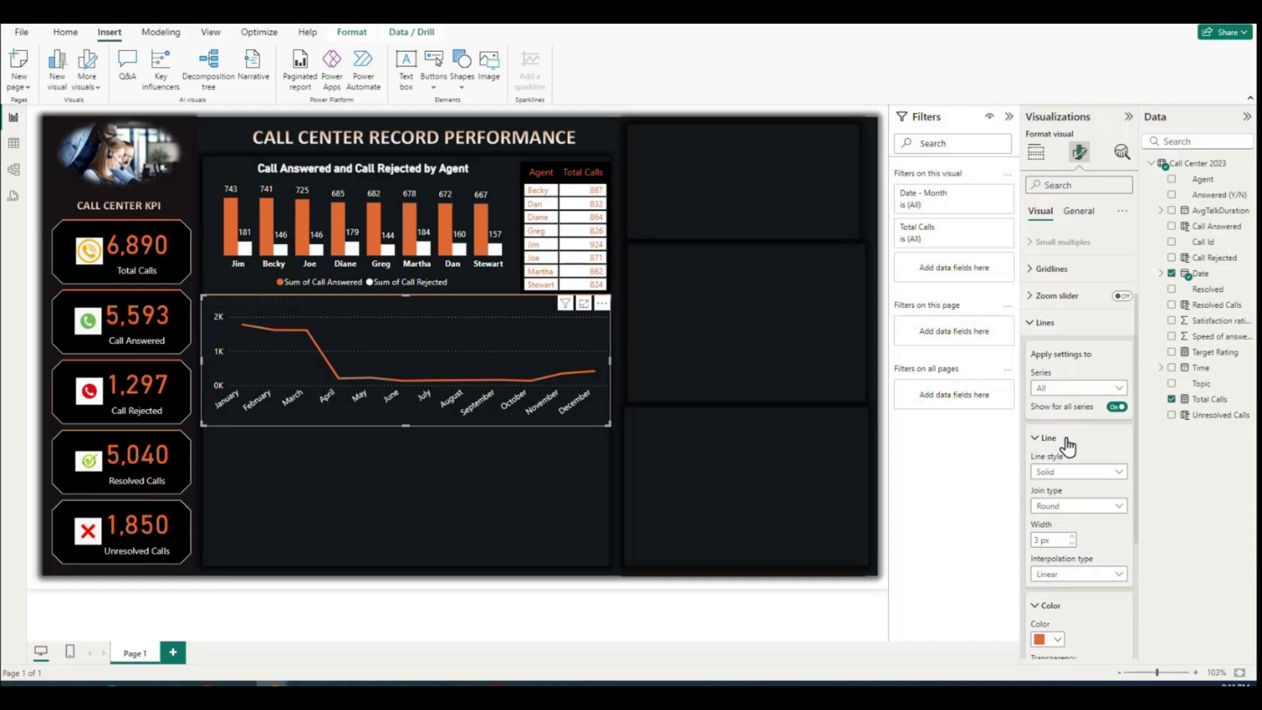
{"action": "scroll", "coordinate": [1061, 442], "scroll_direction": "down", "scroll_amount": 2}
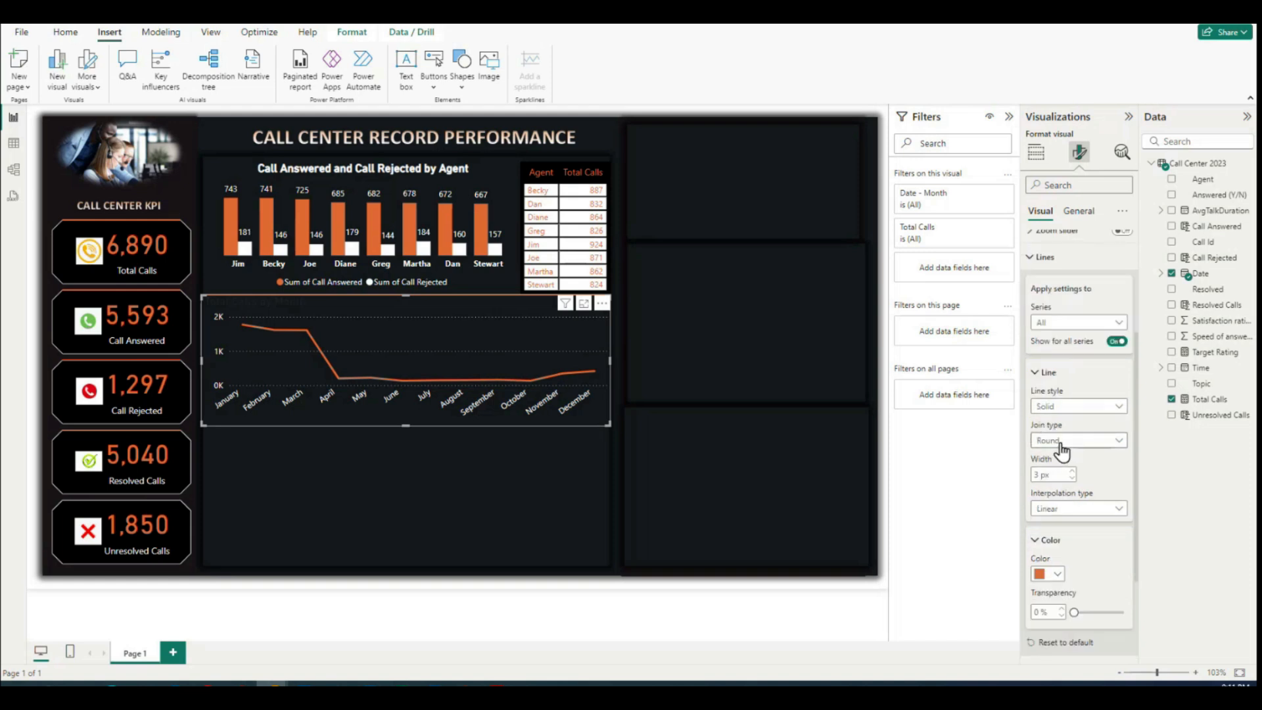
{"action": "scroll", "coordinate": [1060, 447], "scroll_direction": "down", "scroll_amount": 2}
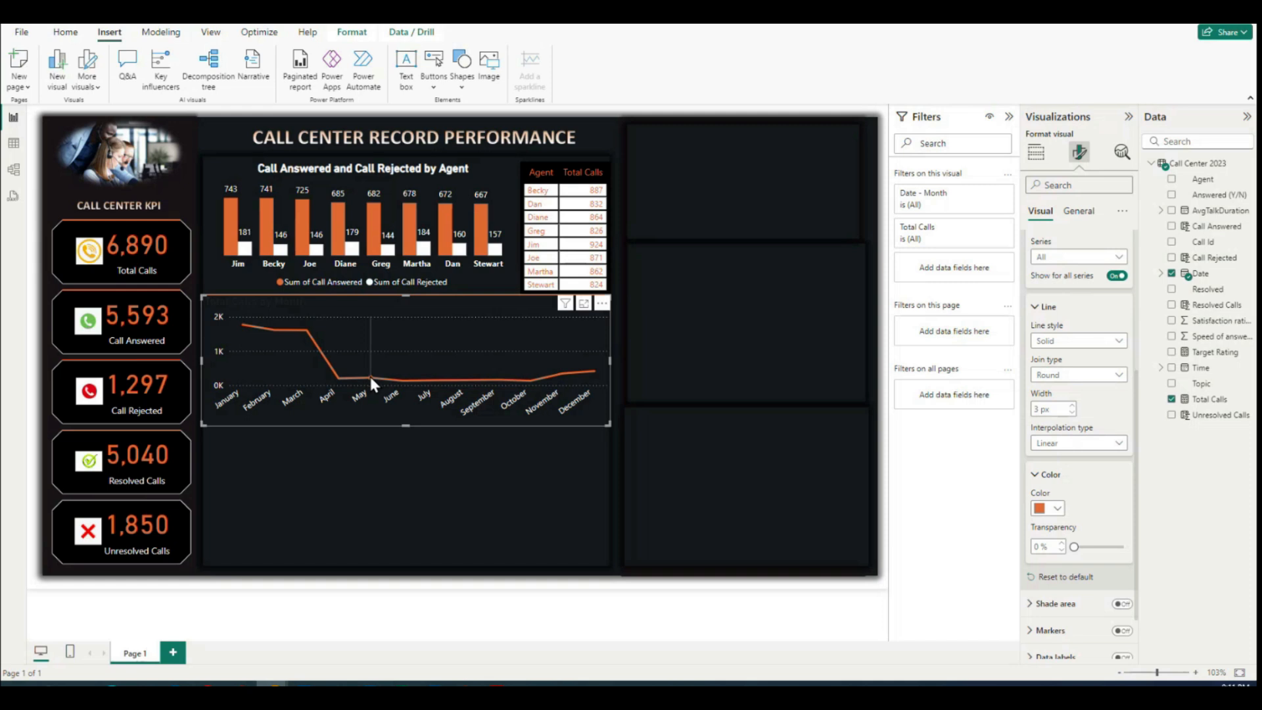
{"action": "mouse_move", "coordinate": [369, 377]}
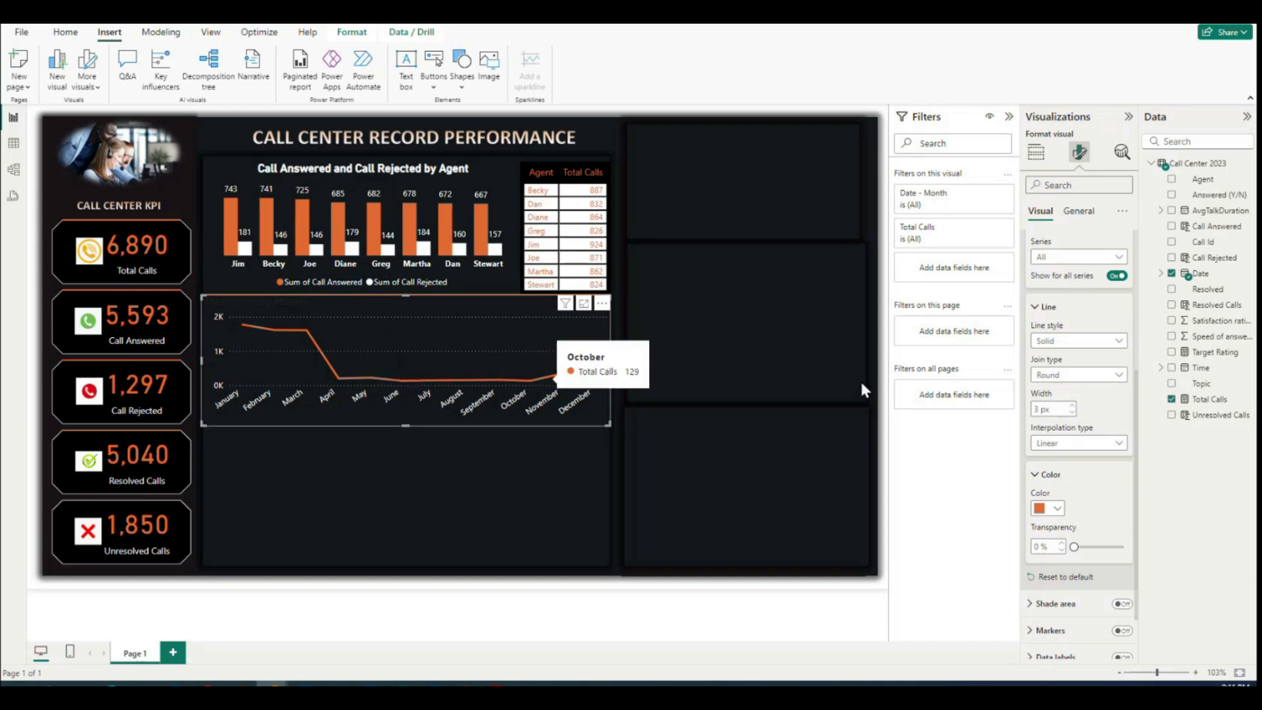
{"action": "left_click", "coordinate": [1074, 443]}
{"action": "left_click", "coordinate": [1064, 475]}
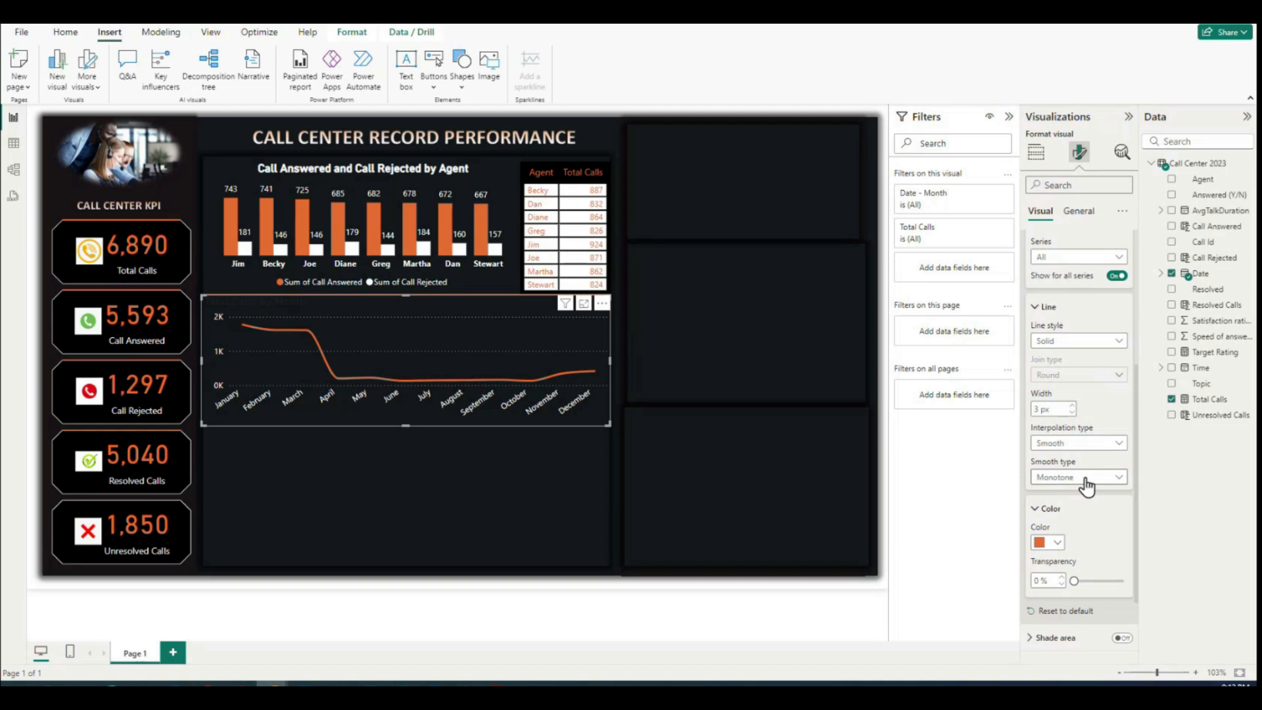
{"action": "left_click", "coordinate": [1102, 444]}
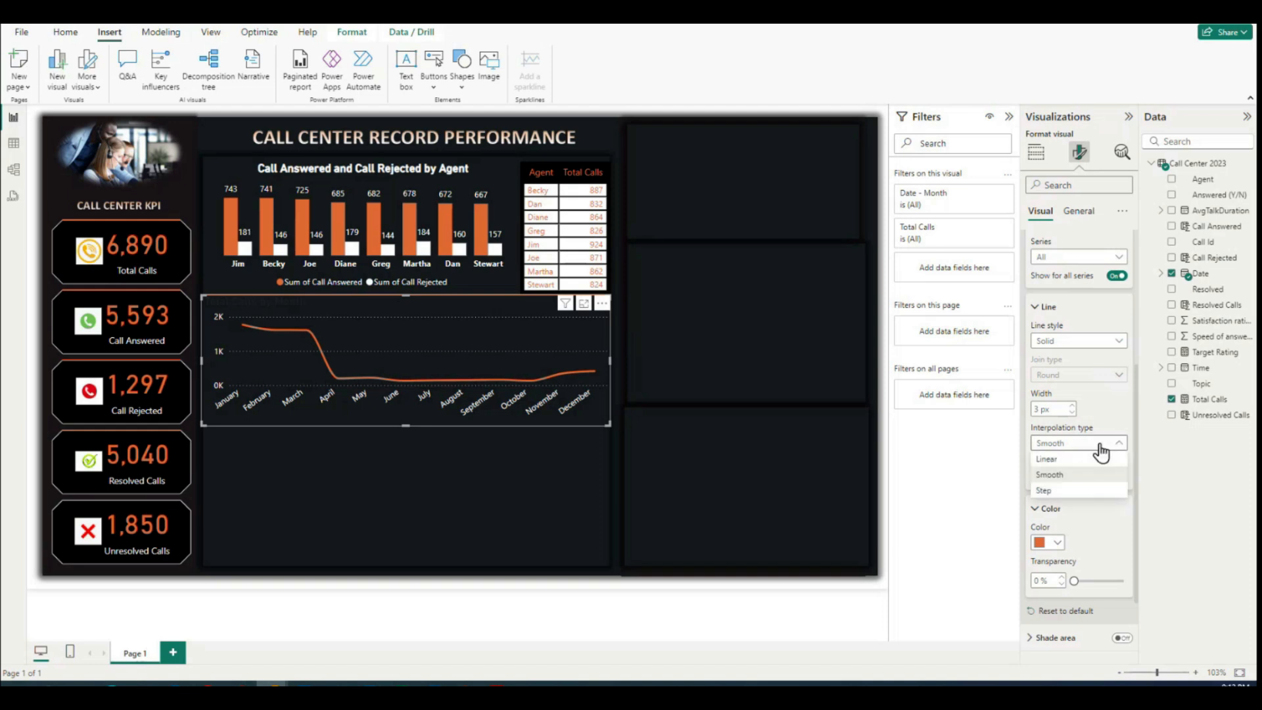
{"action": "left_click", "coordinate": [1067, 490]}
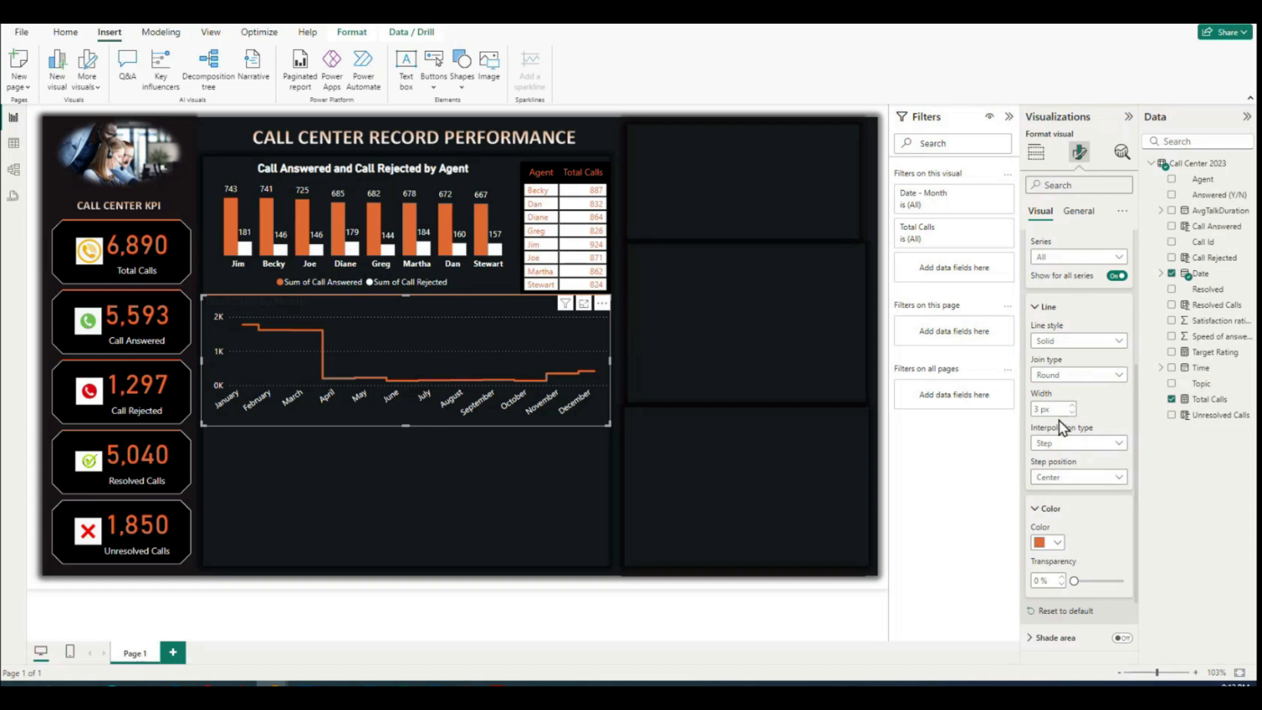
Step: Turn on markers for the Total Calls line and set their color to white
{"action": "scroll", "coordinate": [1081, 529], "scroll_direction": "up", "scroll_amount": 2}
{"action": "scroll", "coordinate": [1081, 529], "scroll_direction": "down", "scroll_amount": 5}
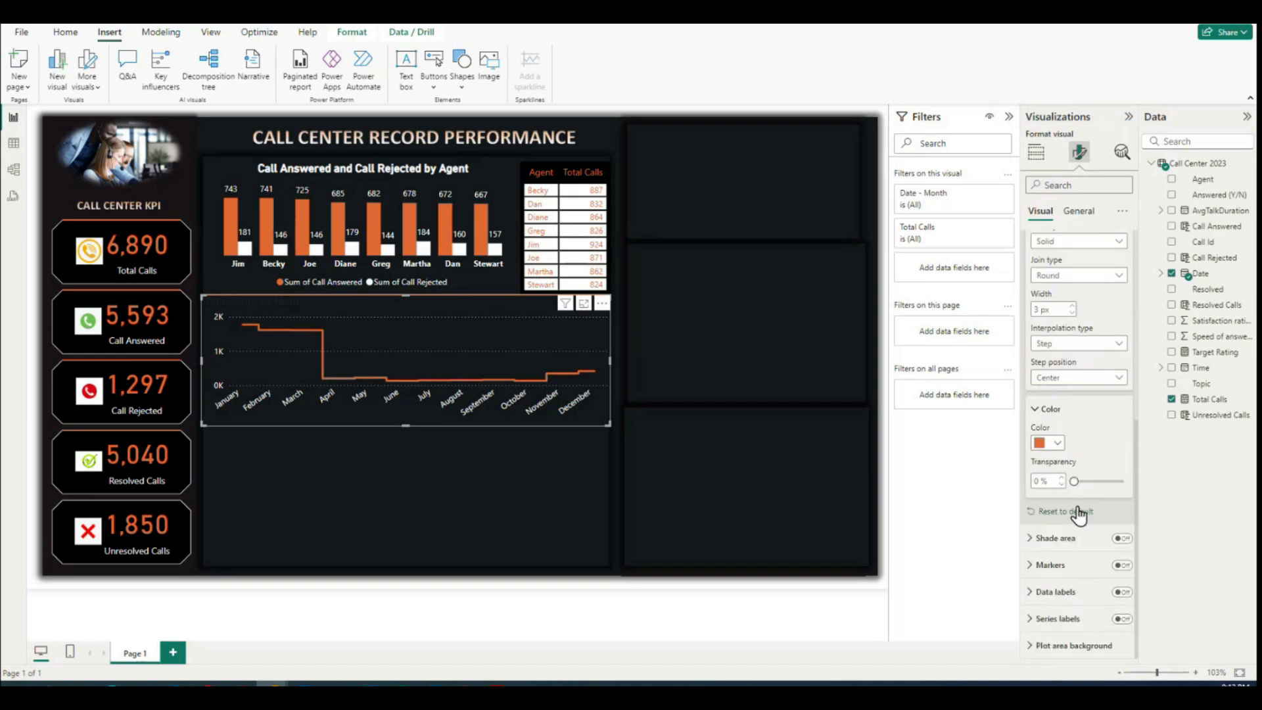
{"action": "left_click", "coordinate": [1036, 565]}
{"action": "scroll", "coordinate": [1111, 543], "scroll_direction": "down", "scroll_amount": 3}
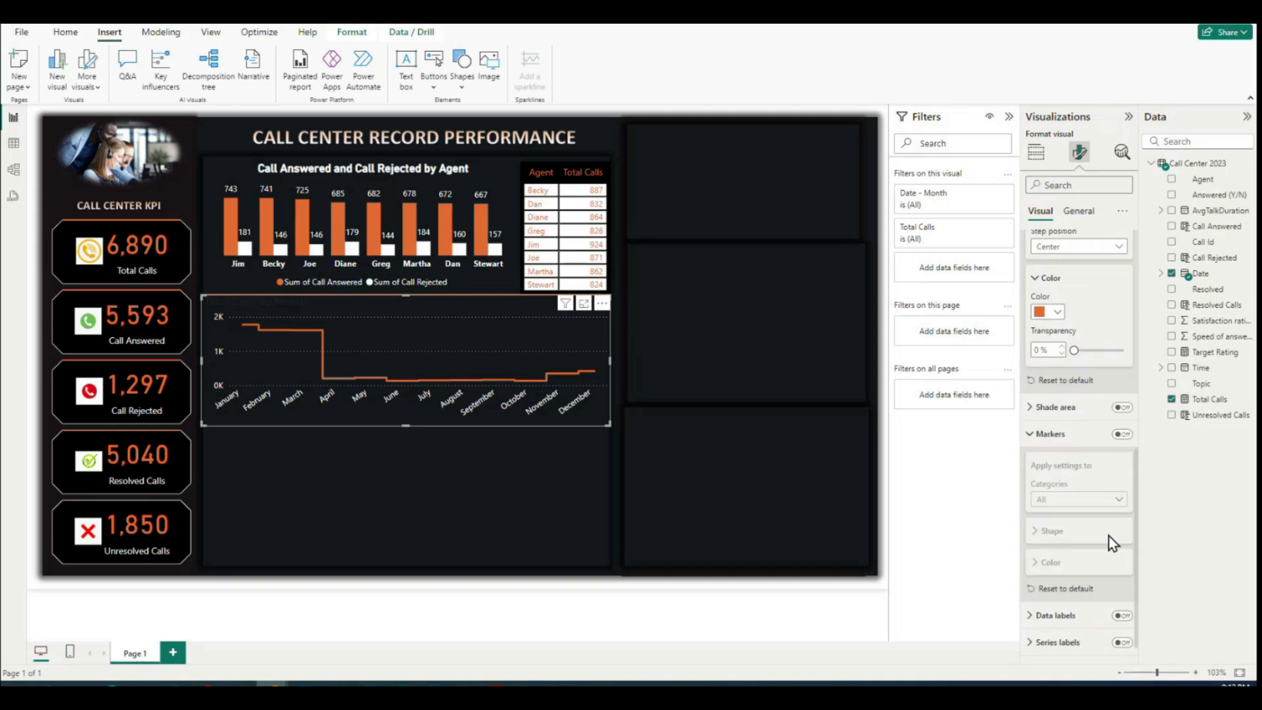
{"action": "left_click", "coordinate": [1122, 435]}
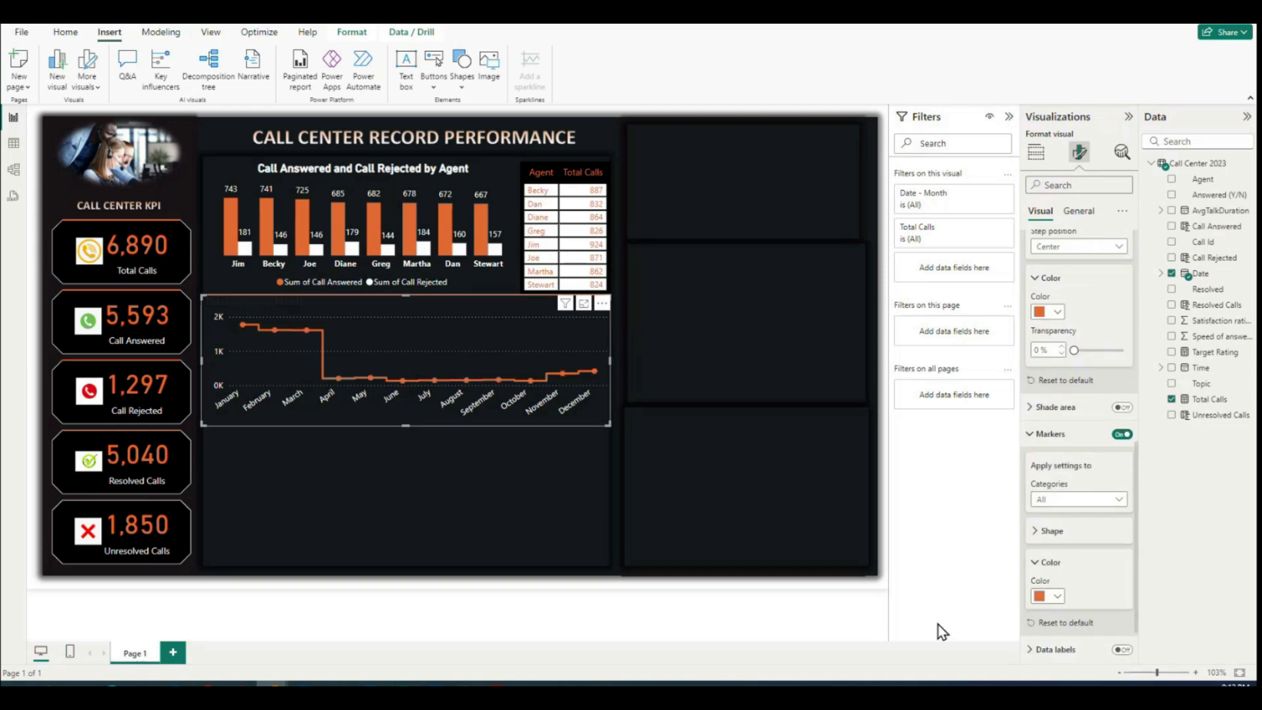
{"action": "left_click", "coordinate": [1055, 596]}
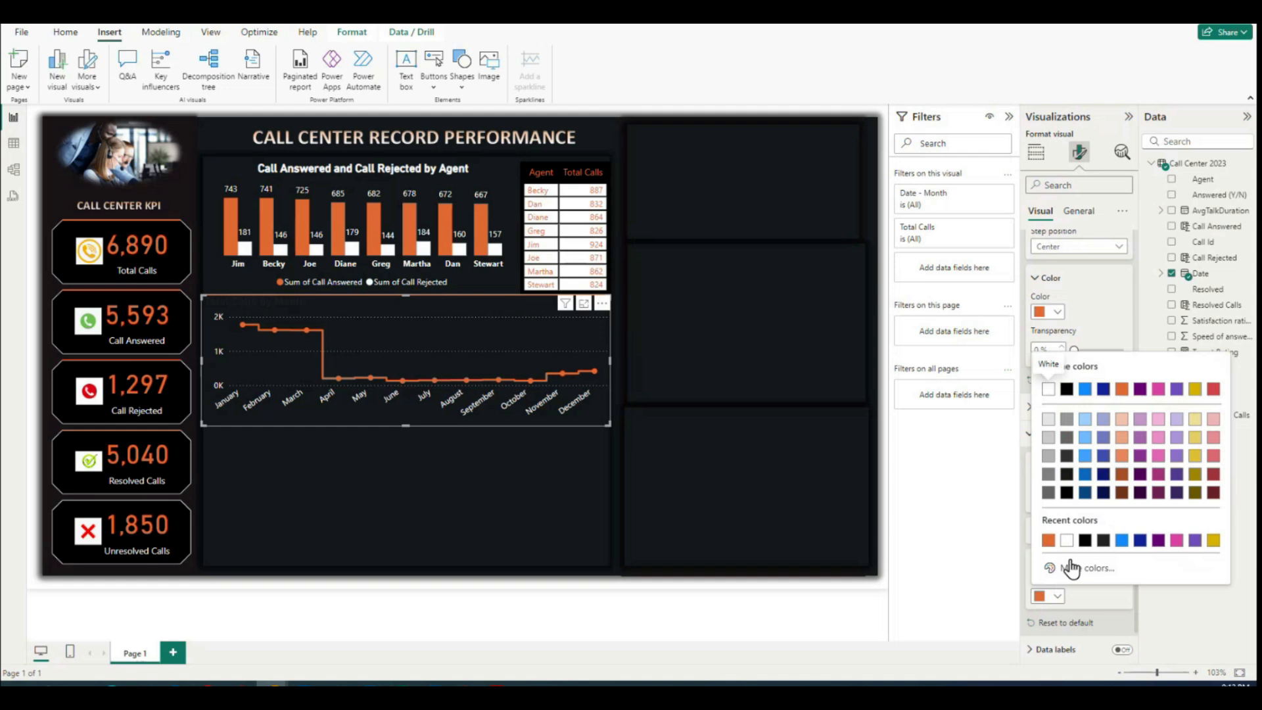
{"action": "left_click", "coordinate": [1066, 540]}
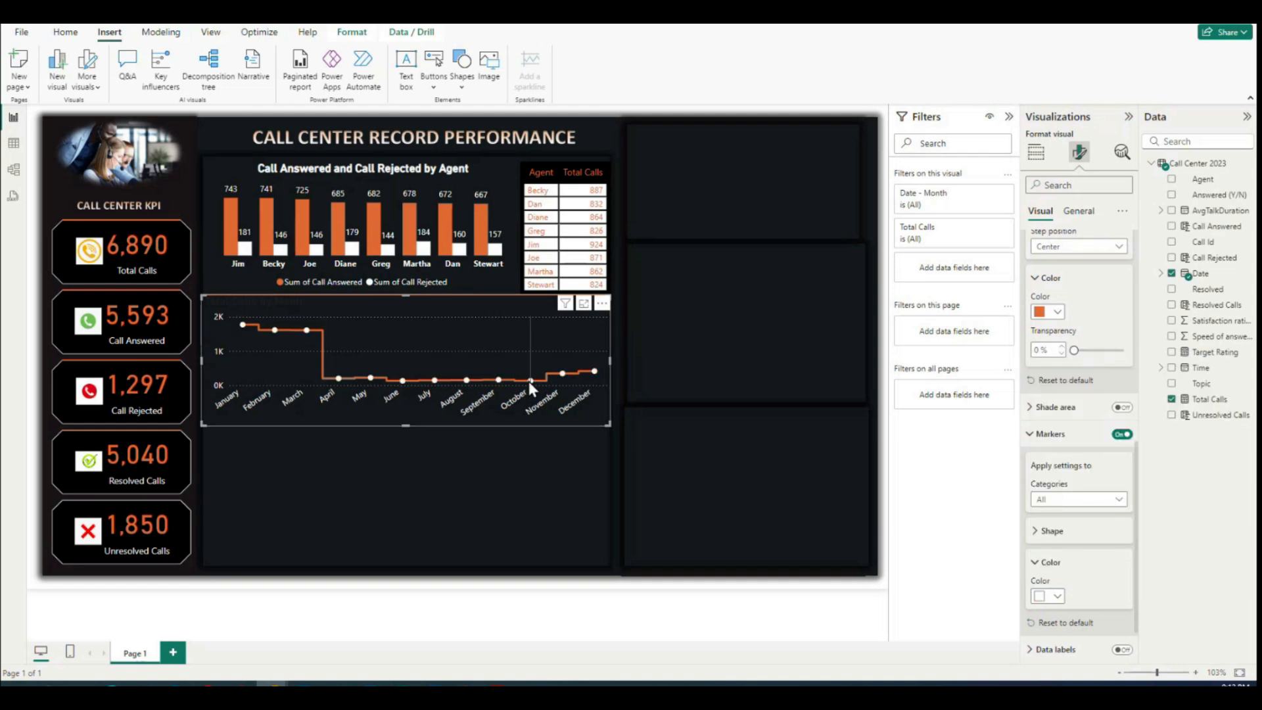
{"action": "left_click", "coordinate": [1030, 435]}
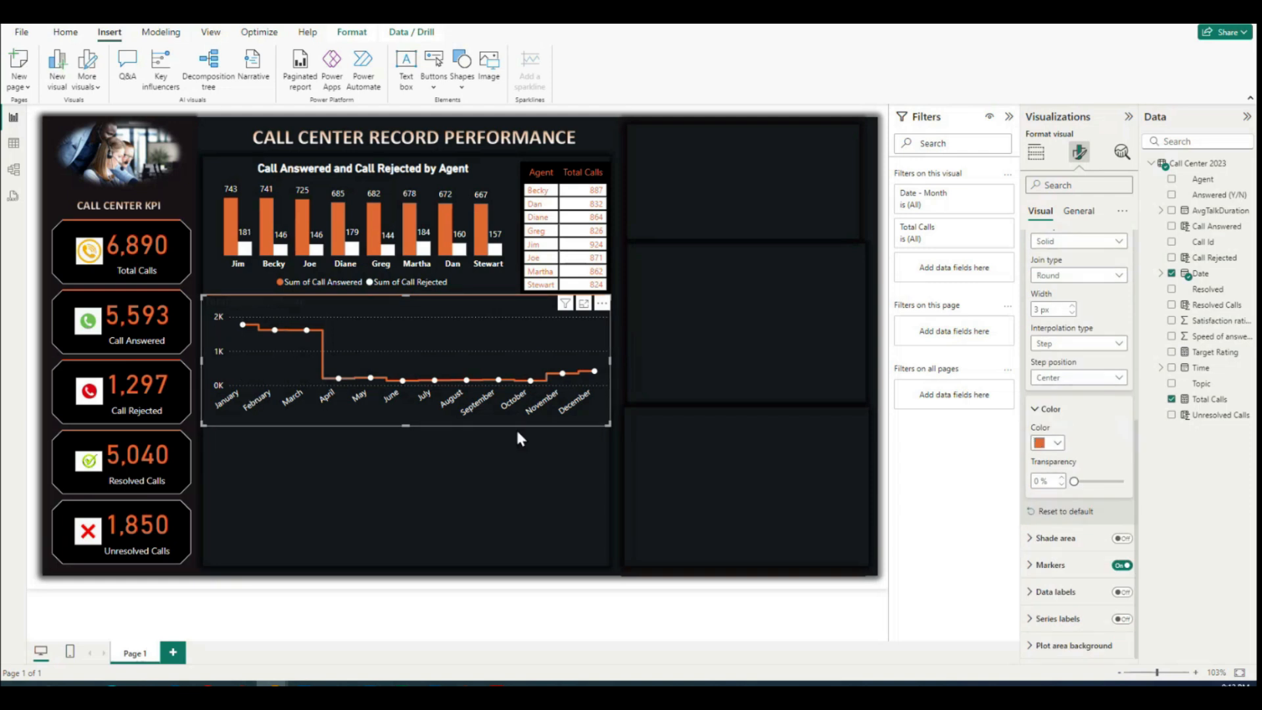
Step: Turn on data labels for the monthly Total Calls line chart
{"action": "left_click", "coordinate": [1037, 419]}
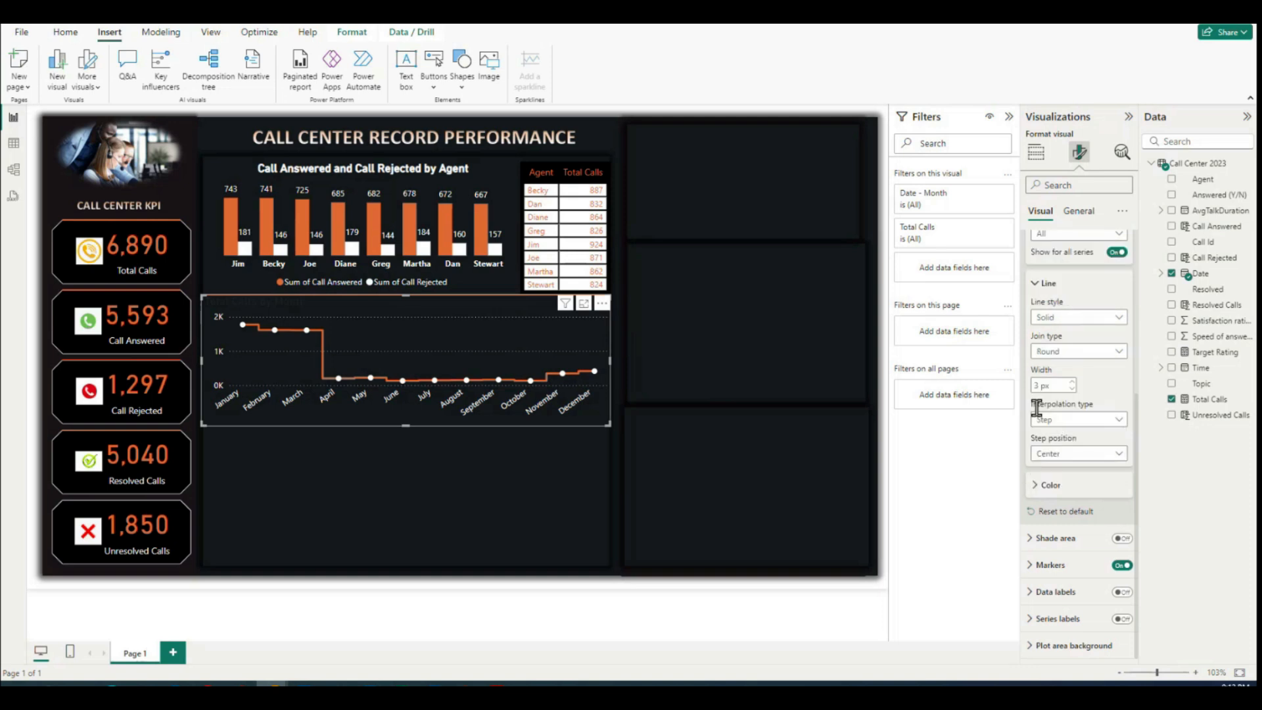
{"action": "left_click", "coordinate": [1036, 287]}
{"action": "left_click", "coordinate": [1033, 336]}
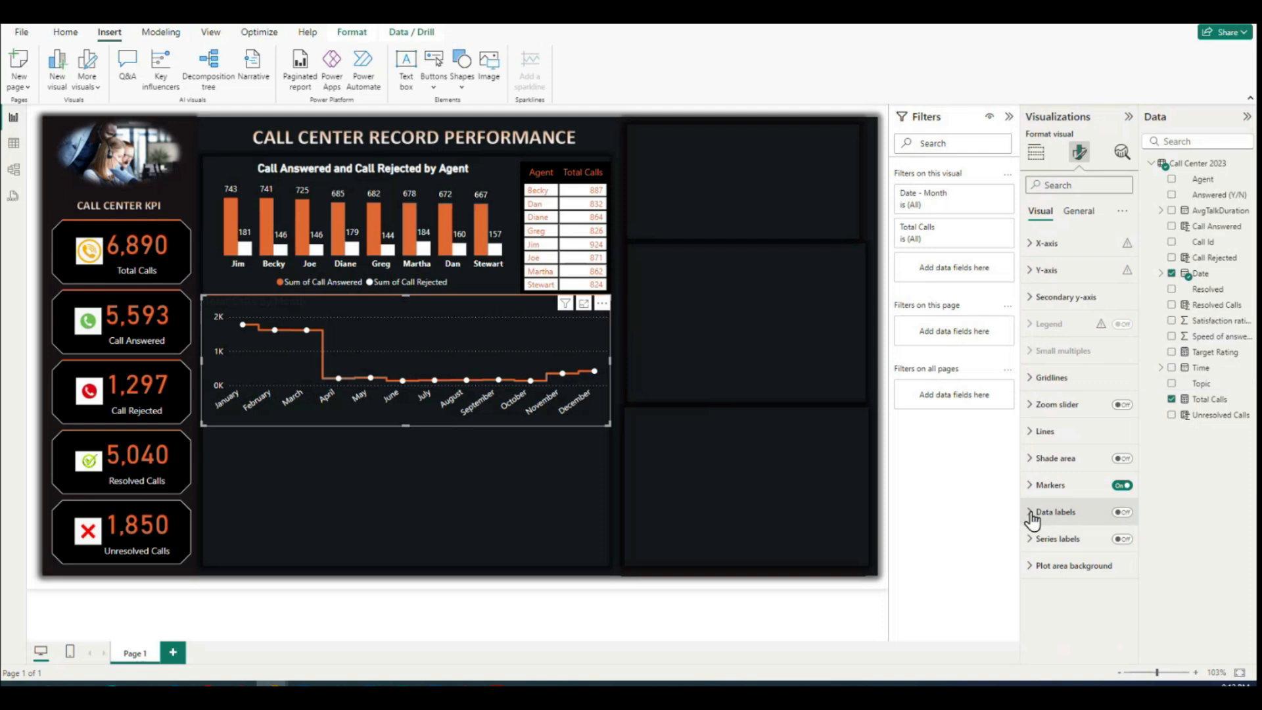
{"action": "left_click", "coordinate": [1122, 512]}
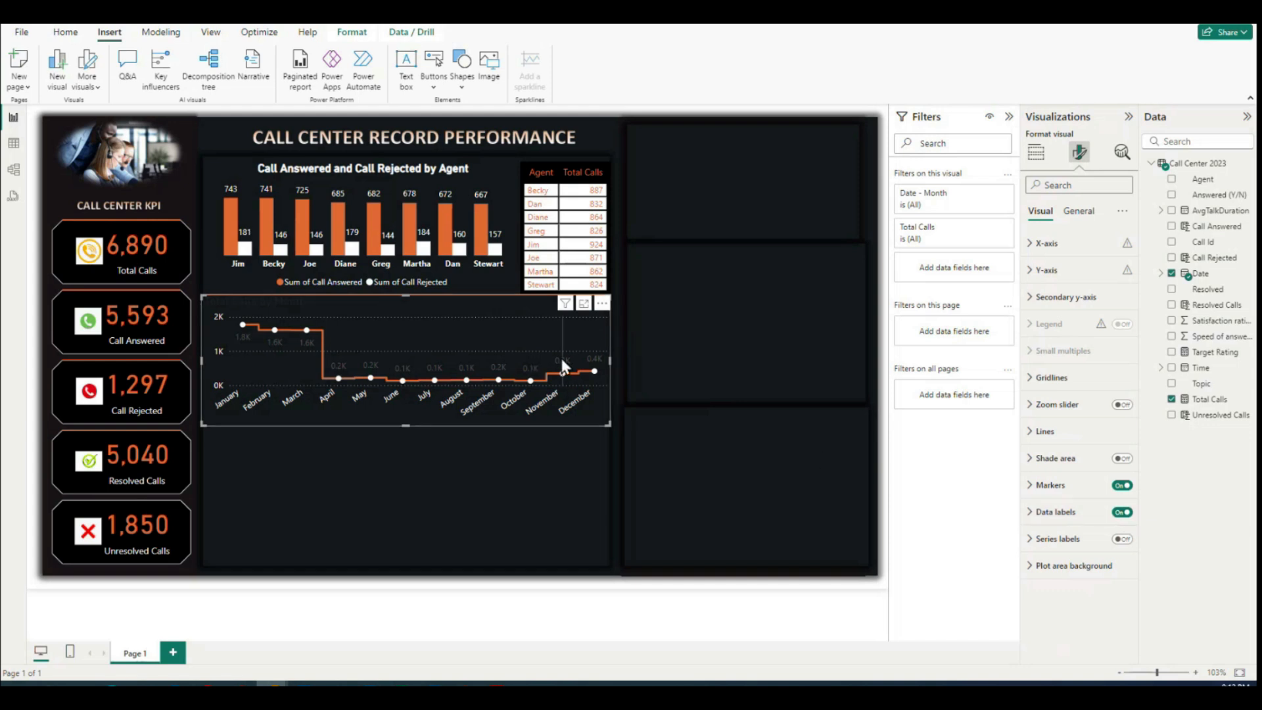
{"action": "mouse_move", "coordinate": [564, 366]}
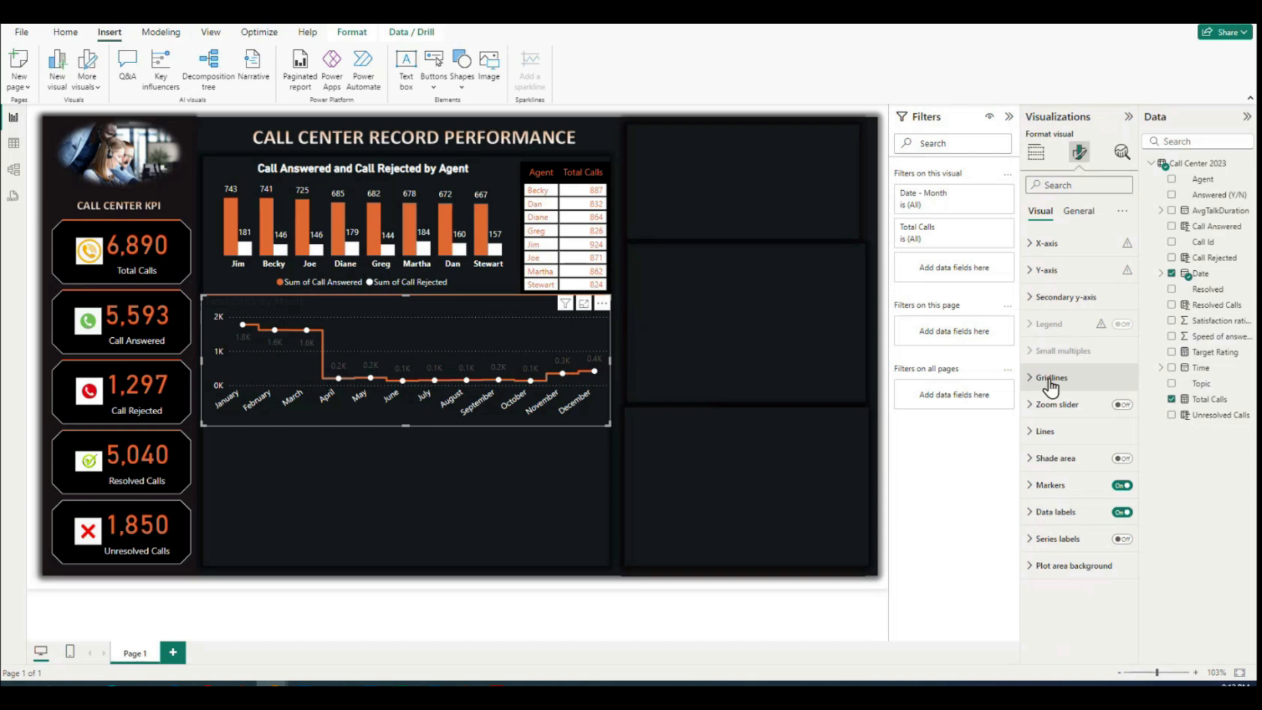
Step: Try the optimized label display option on the line chart's data labels
{"action": "left_click", "coordinate": [1078, 210]}
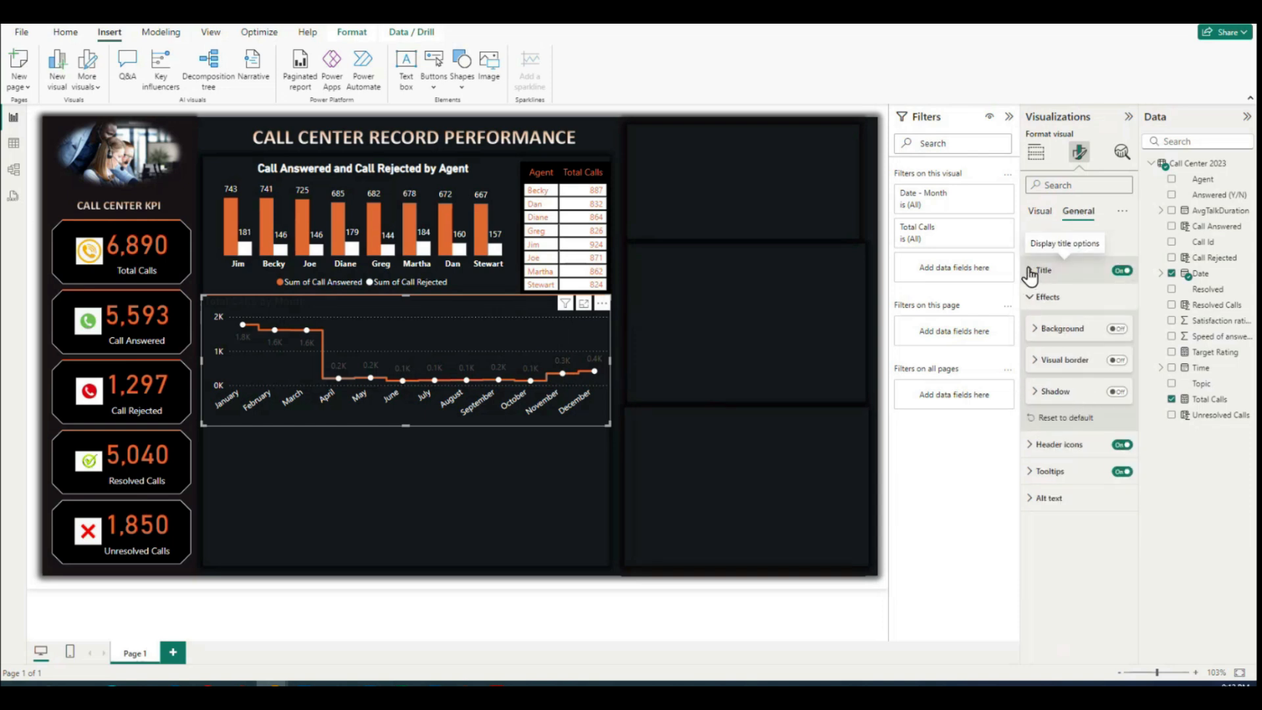
{"action": "left_click", "coordinate": [1040, 210]}
{"action": "left_click", "coordinate": [1033, 514]}
{"action": "scroll", "coordinate": [1091, 474], "scroll_direction": "down", "scroll_amount": 5}
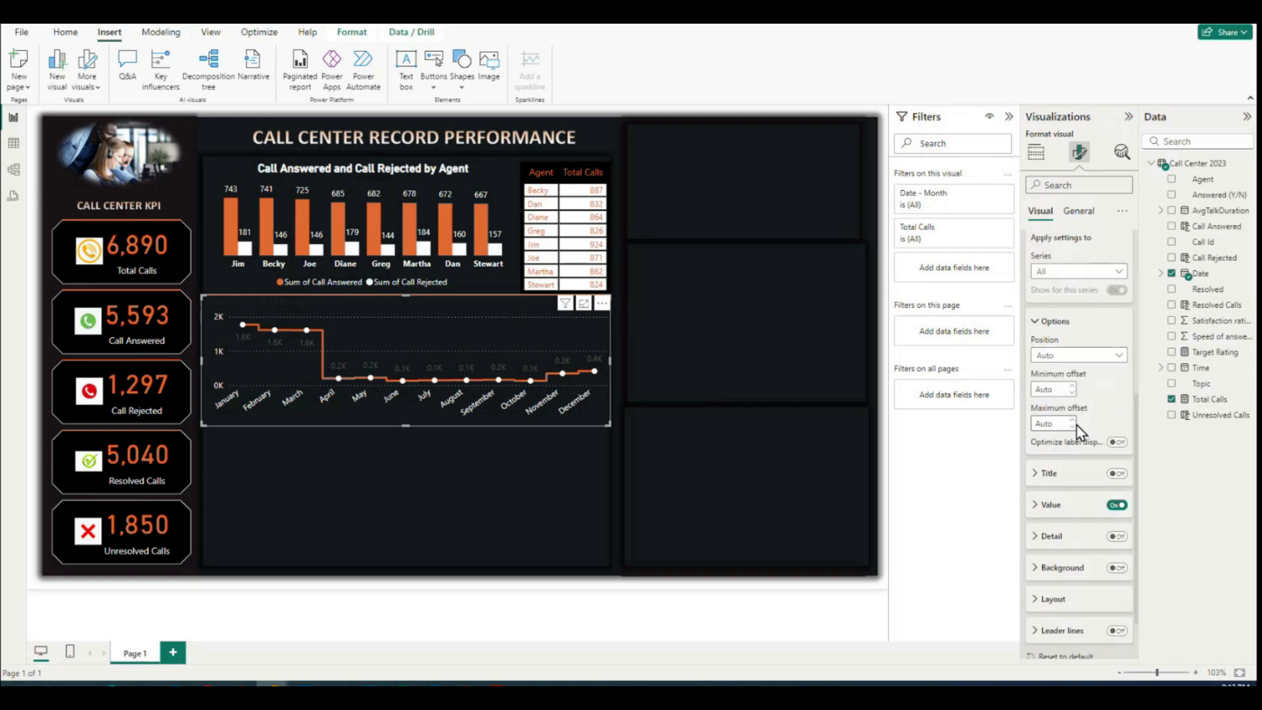
{"action": "scroll", "coordinate": [1077, 431], "scroll_direction": "down", "scroll_amount": 1}
{"action": "left_click", "coordinate": [1117, 249]}
{"action": "left_click", "coordinate": [1053, 270]}
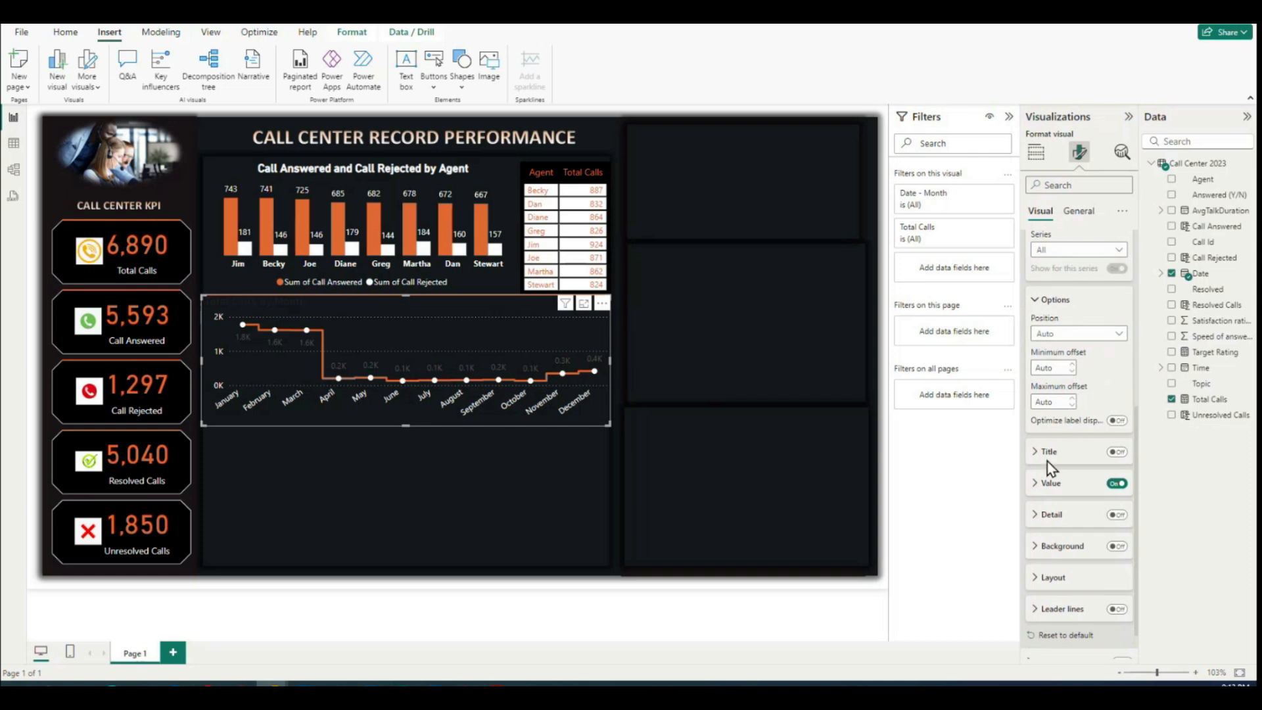
{"action": "left_click", "coordinate": [1117, 421]}
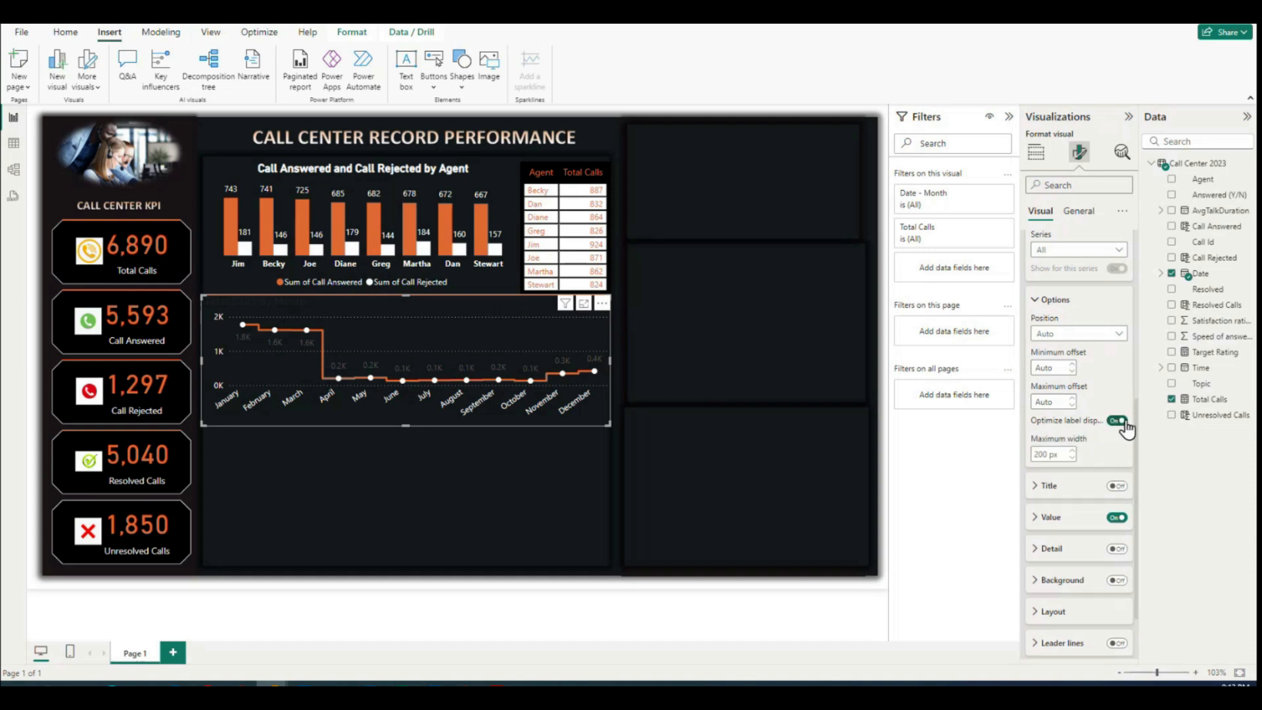
{"action": "left_click", "coordinate": [1122, 423]}
{"action": "scroll", "coordinate": [1093, 408], "scroll_direction": "up", "scroll_amount": 2}
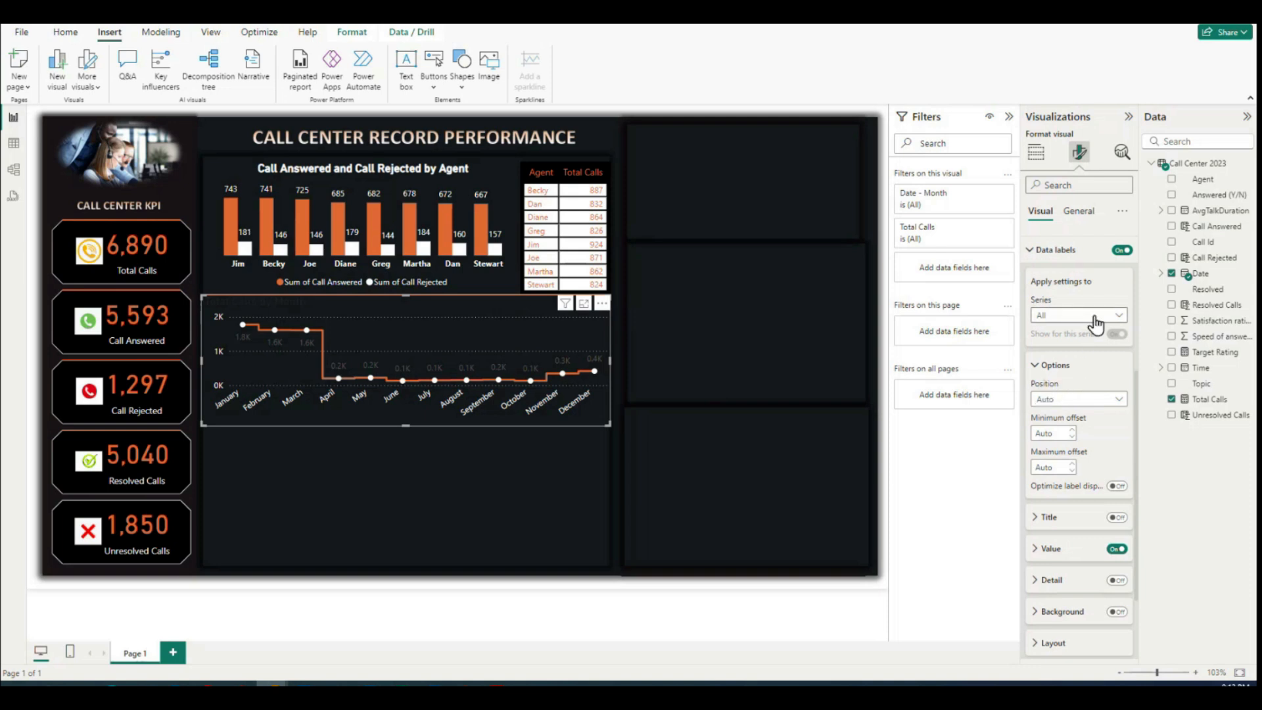
Step: Set the data label values to 0 decimal places and their display units to None
{"action": "scroll", "coordinate": [1088, 324], "scroll_direction": "down", "scroll_amount": 2}
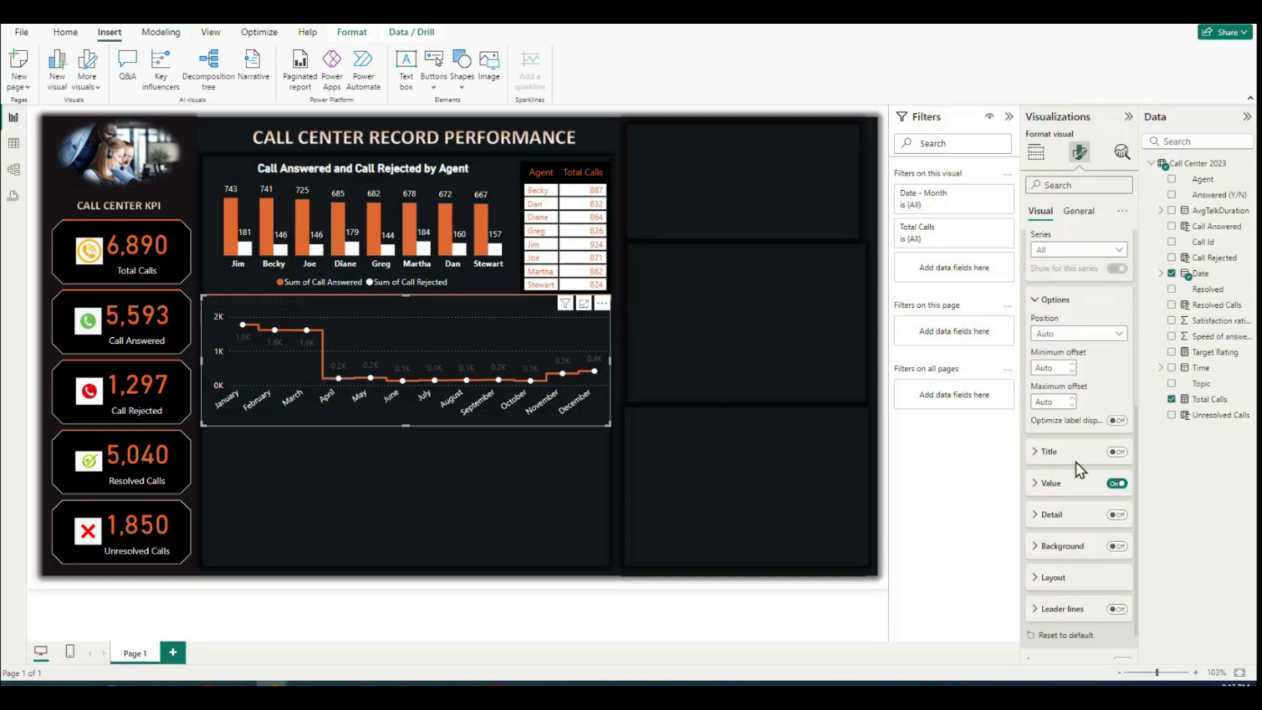
{"action": "left_click", "coordinate": [1044, 486]}
{"action": "scroll", "coordinate": [1118, 506], "scroll_direction": "down", "scroll_amount": 4}
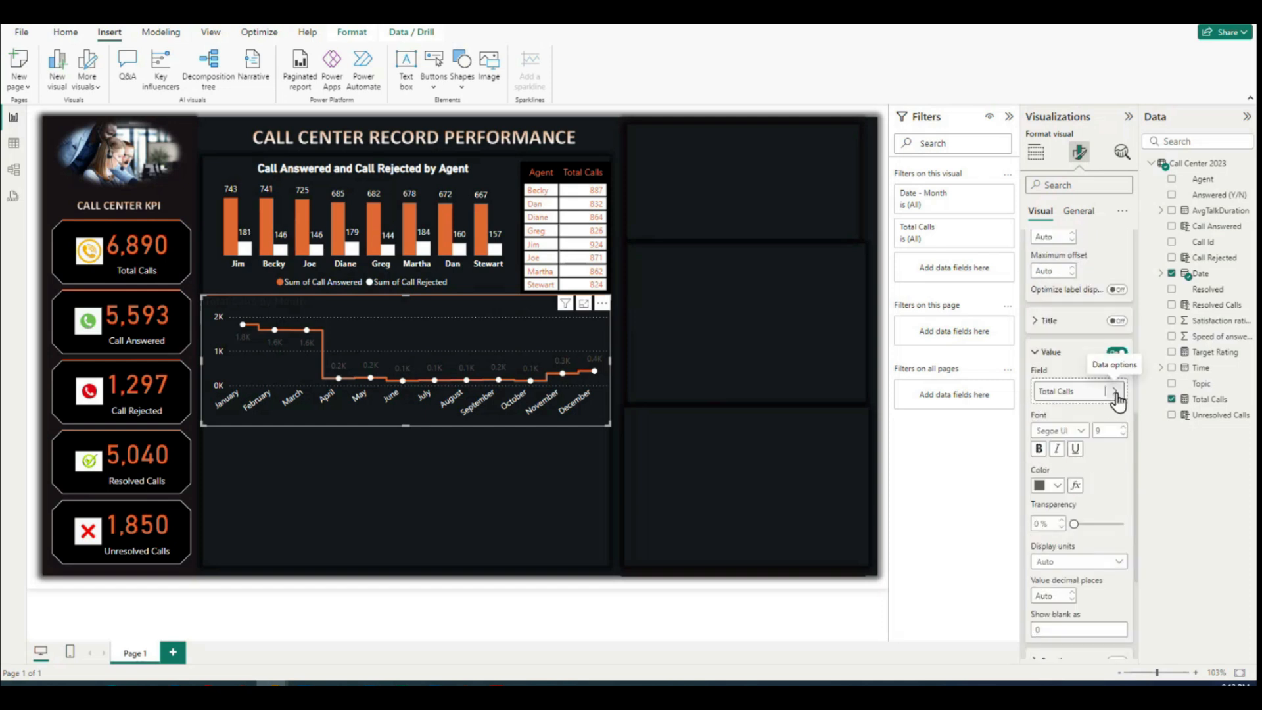
{"action": "scroll", "coordinate": [1121, 469], "scroll_direction": "down", "scroll_amount": 4}
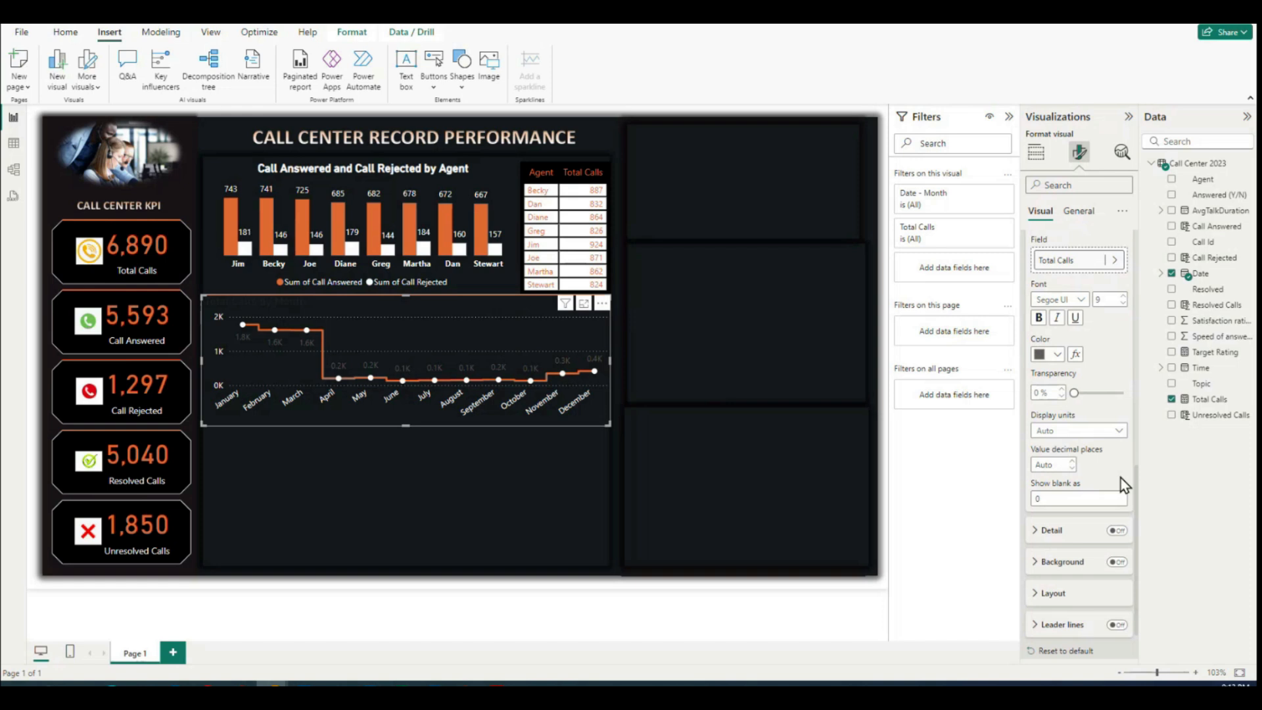
{"action": "left_click", "coordinate": [1073, 469]}
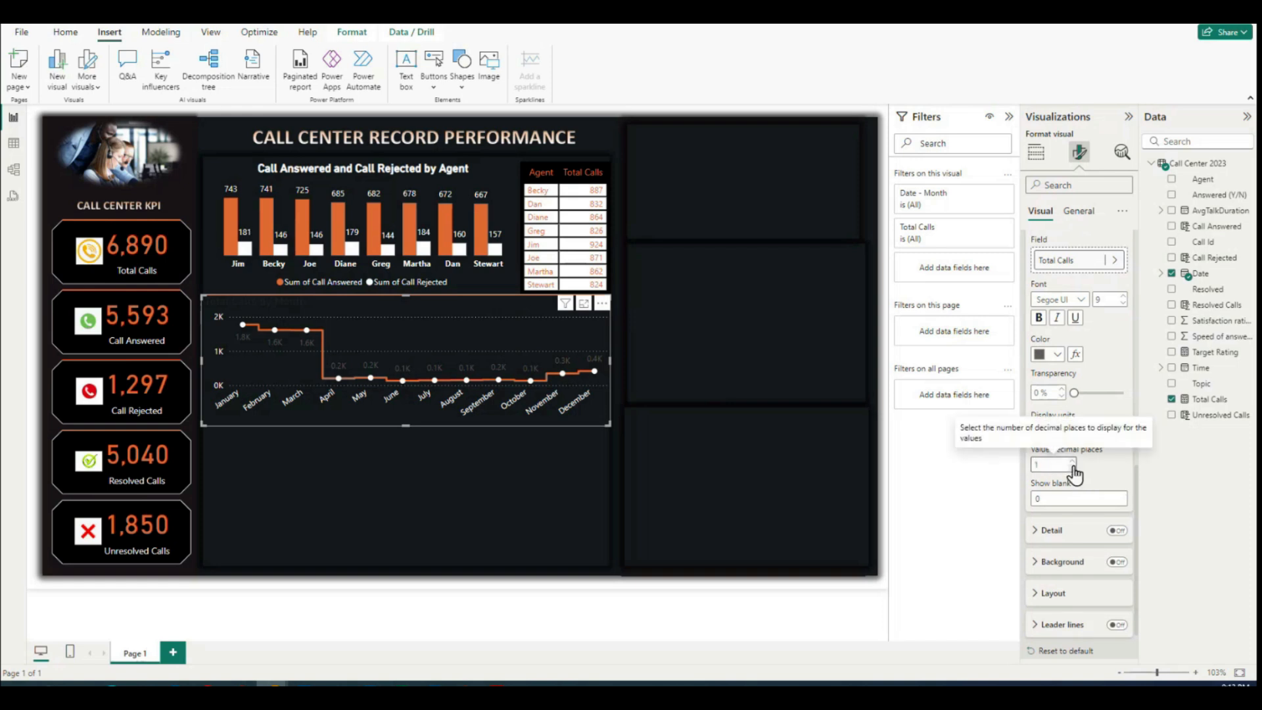
{"action": "left_click", "coordinate": [1056, 463]}
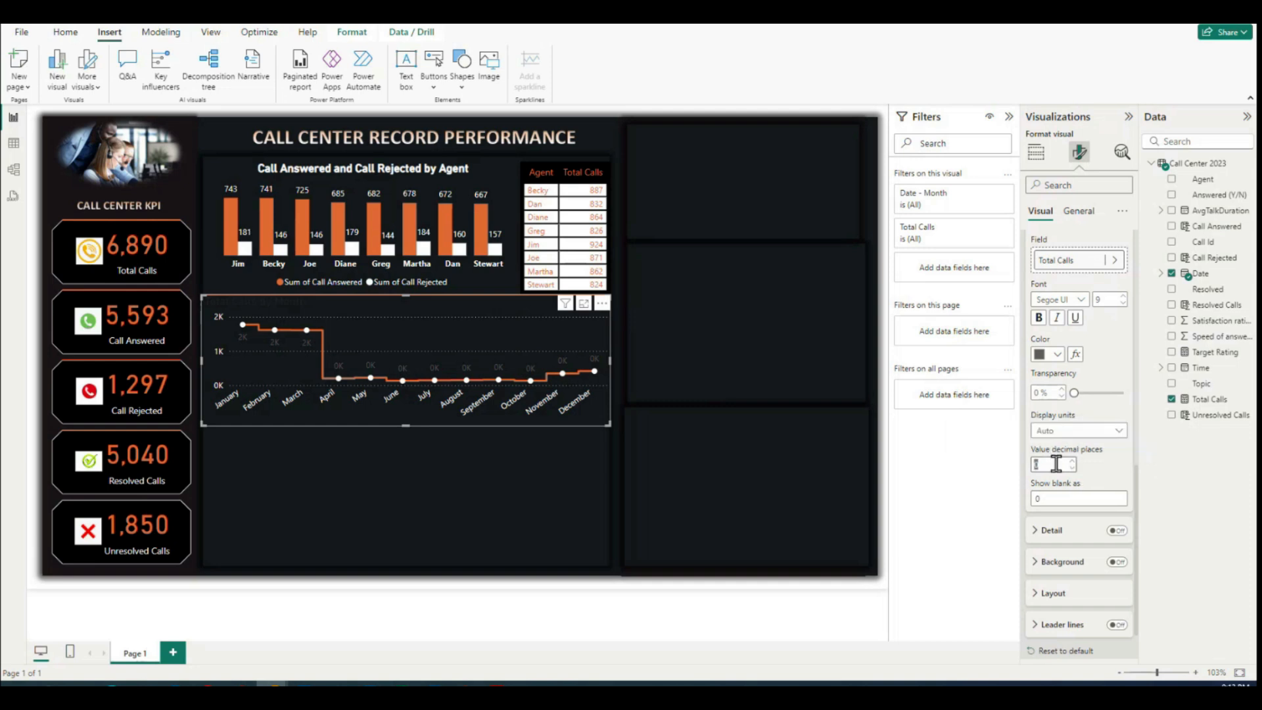
{"action": "left_click", "coordinate": [1183, 460]}
{"action": "left_click", "coordinate": [1066, 431]}
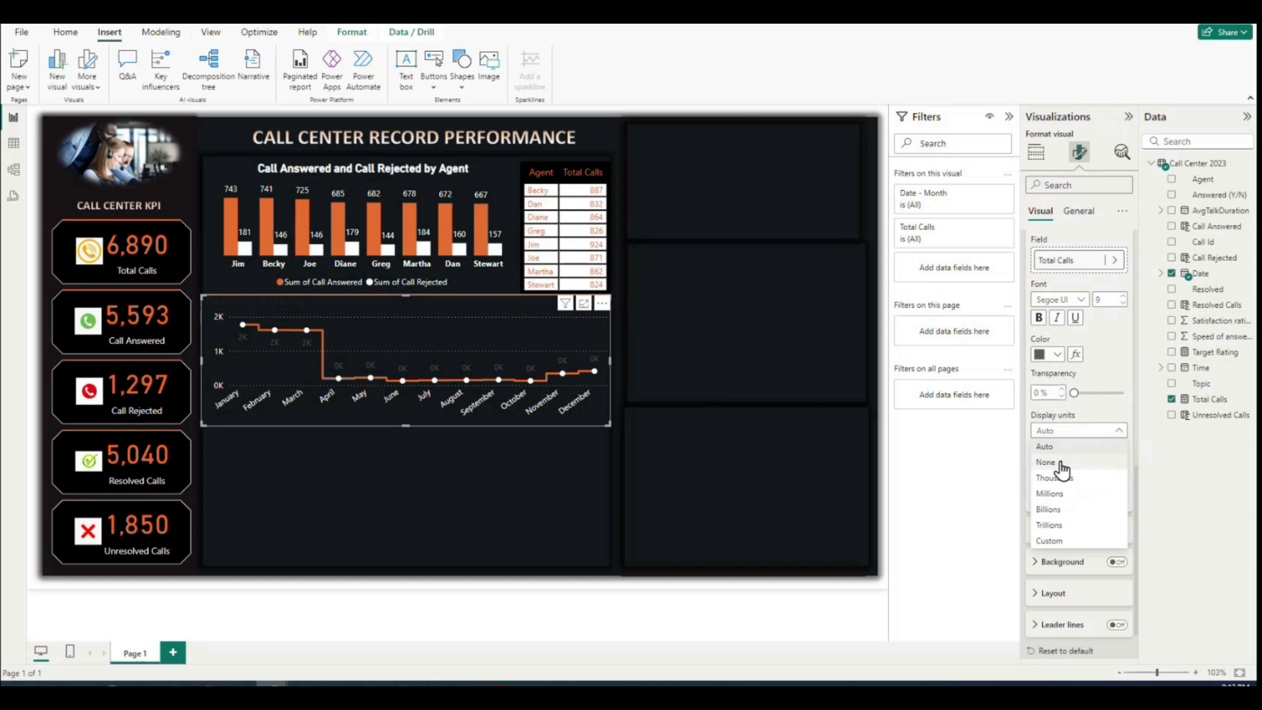
{"action": "left_click", "coordinate": [1059, 462]}
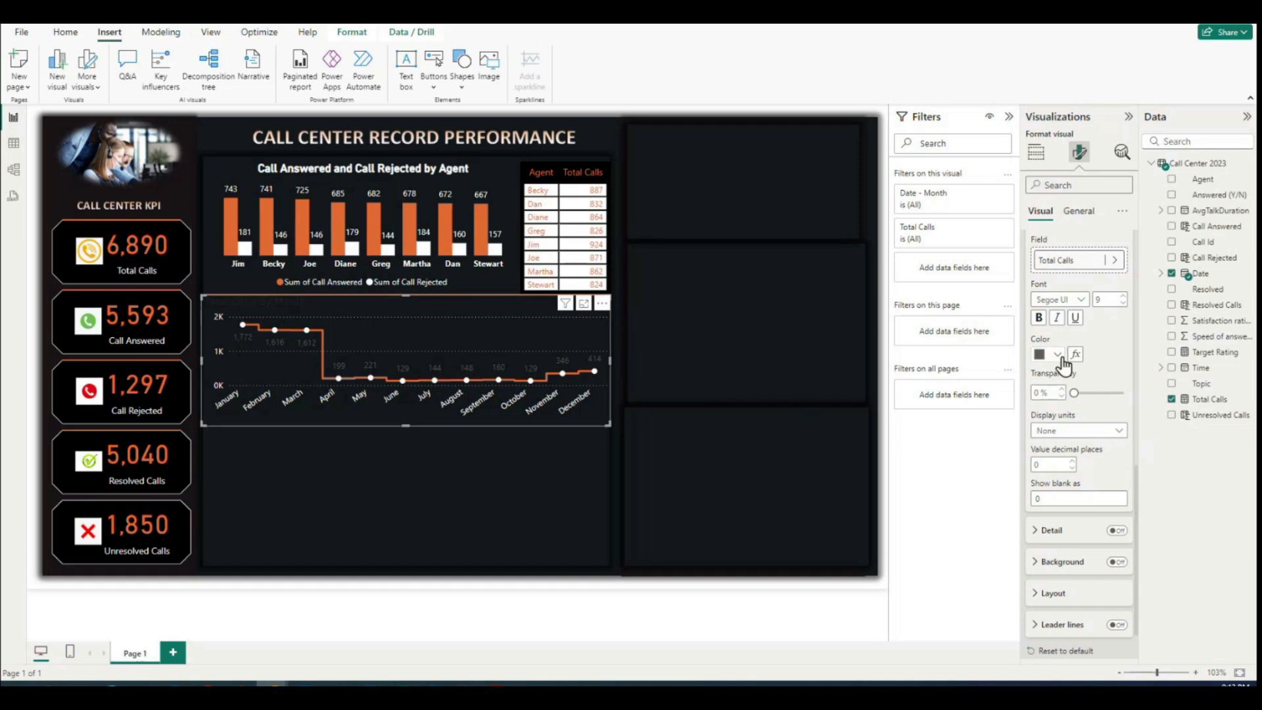
Step: Set the color of the line chart's data label values to white
{"action": "left_click", "coordinate": [1057, 354]}
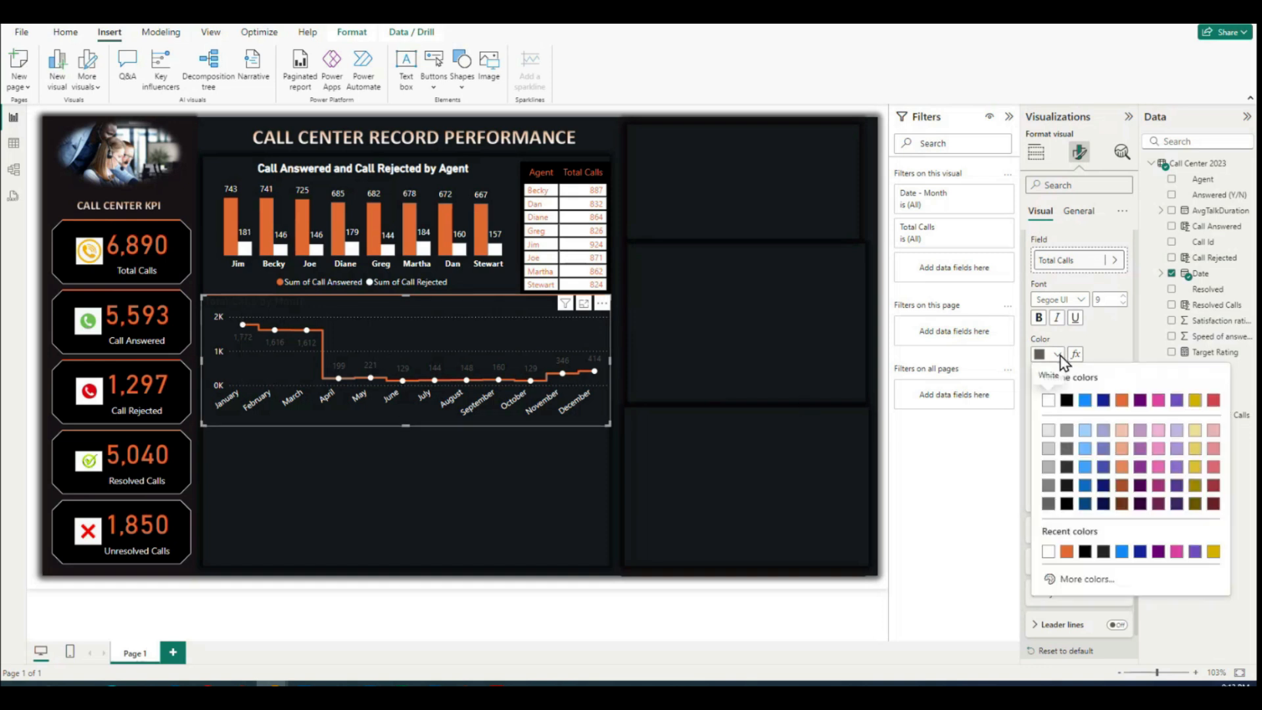
{"action": "left_click", "coordinate": [1048, 400]}
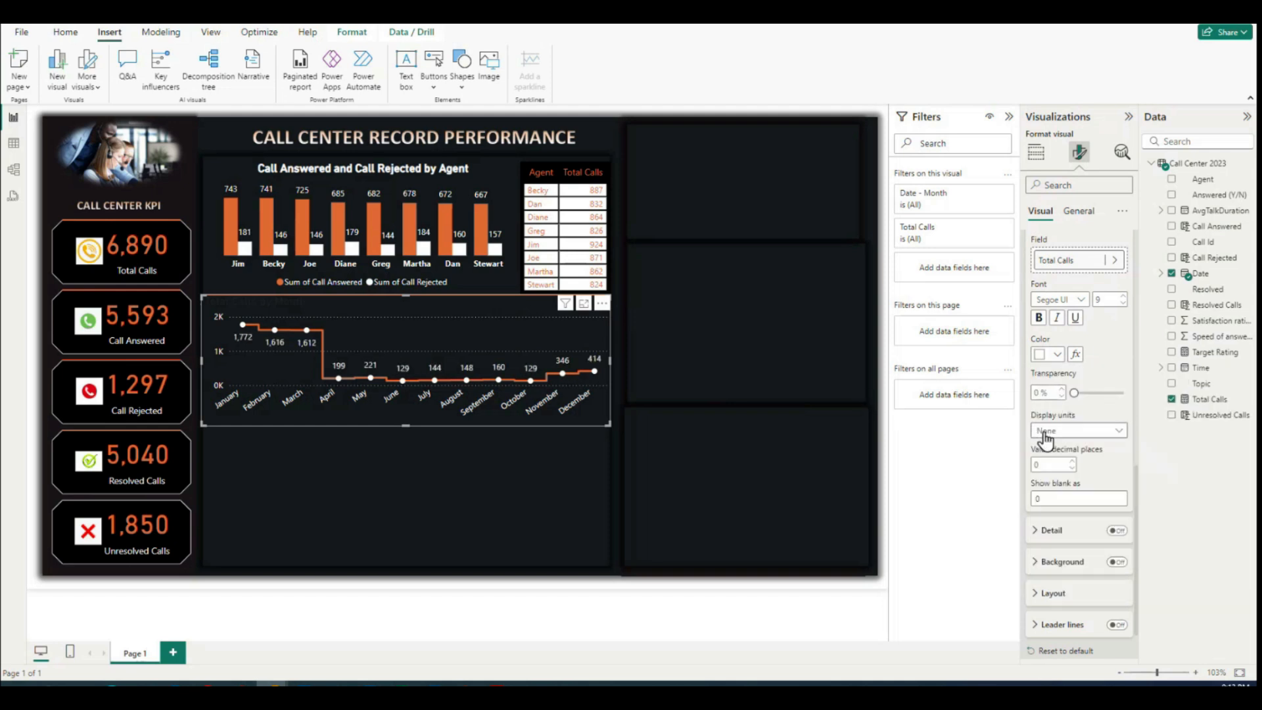
{"action": "scroll", "coordinate": [1091, 436], "scroll_direction": "up", "scroll_amount": 2}
{"action": "scroll", "coordinate": [1054, 380], "scroll_direction": "up", "scroll_amount": 5}
{"action": "scroll", "coordinate": [1065, 394], "scroll_direction": "down", "scroll_amount": 2}
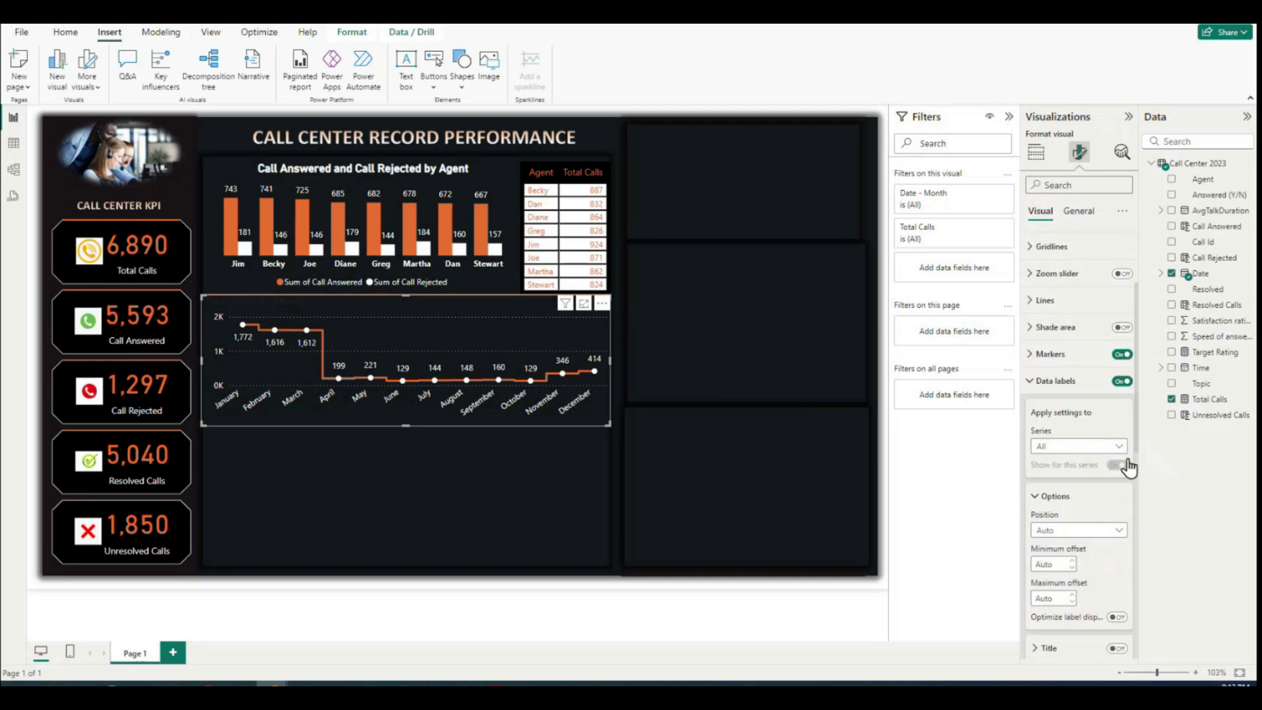
{"action": "scroll", "coordinate": [1123, 458], "scroll_direction": "down", "scroll_amount": 4}
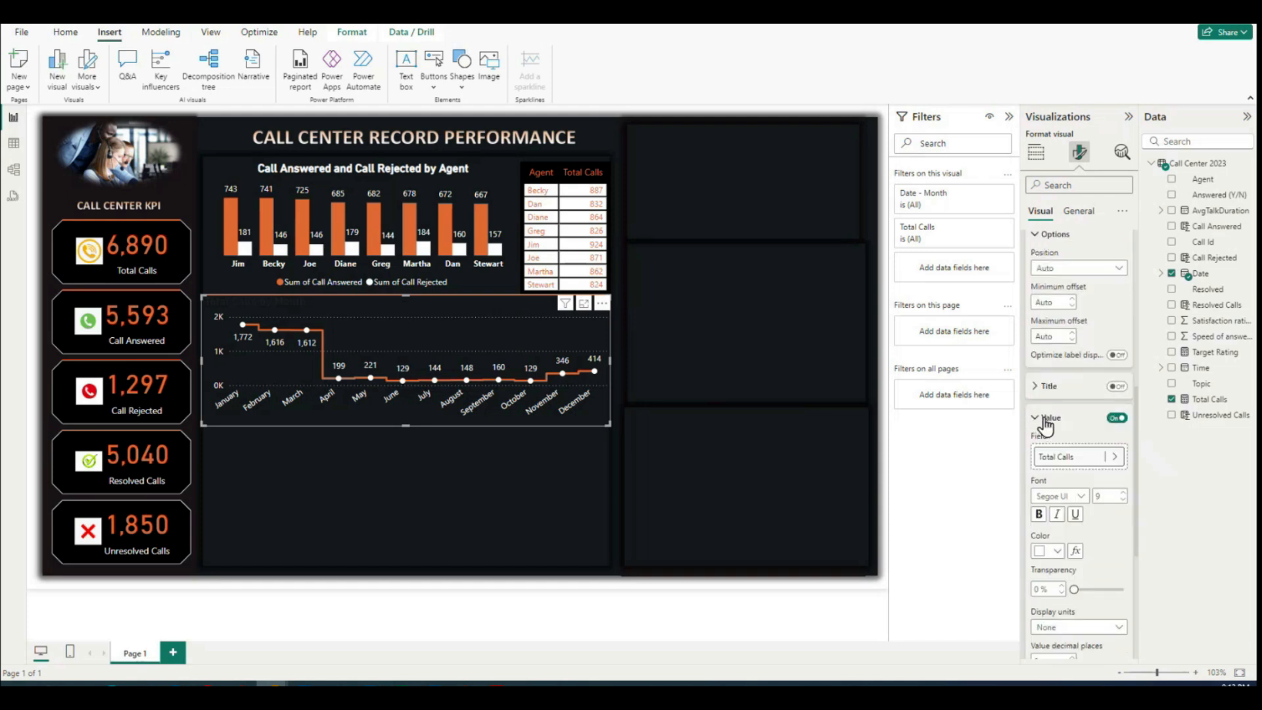
{"action": "scroll", "coordinate": [1090, 460], "scroll_direction": "down", "scroll_amount": 3}
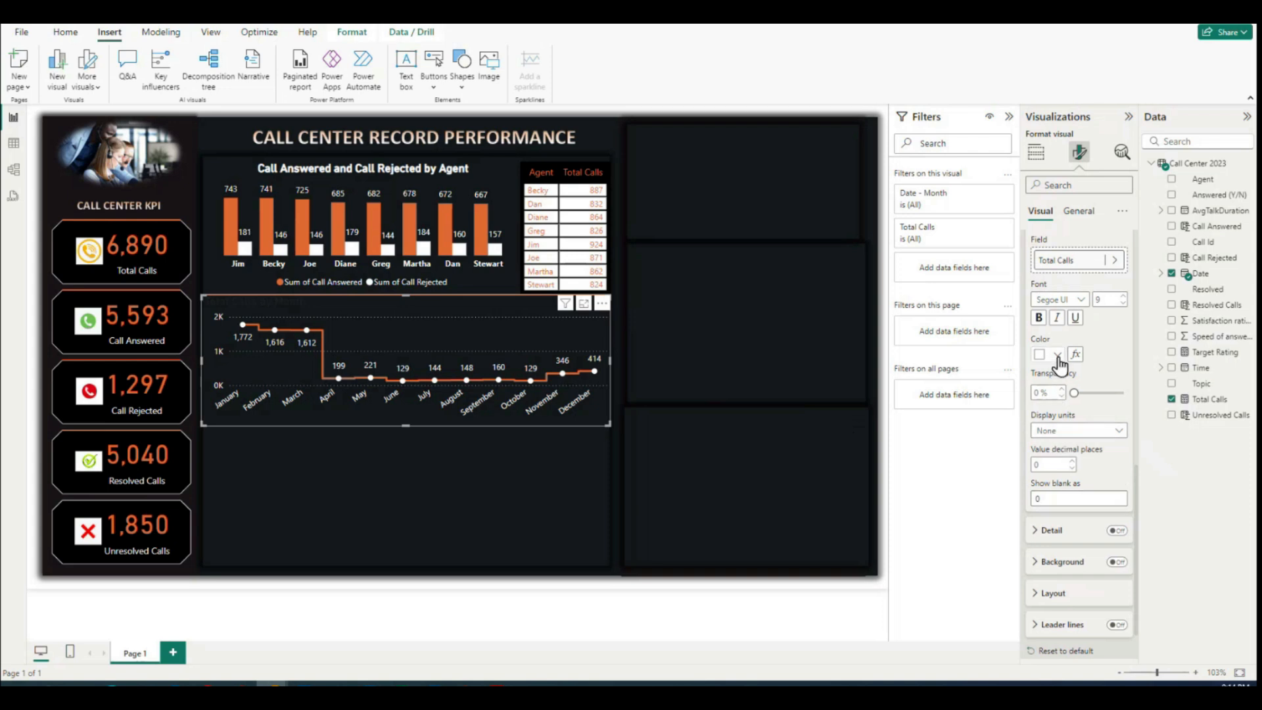
{"action": "scroll", "coordinate": [1071, 359], "scroll_direction": "up", "scroll_amount": 2}
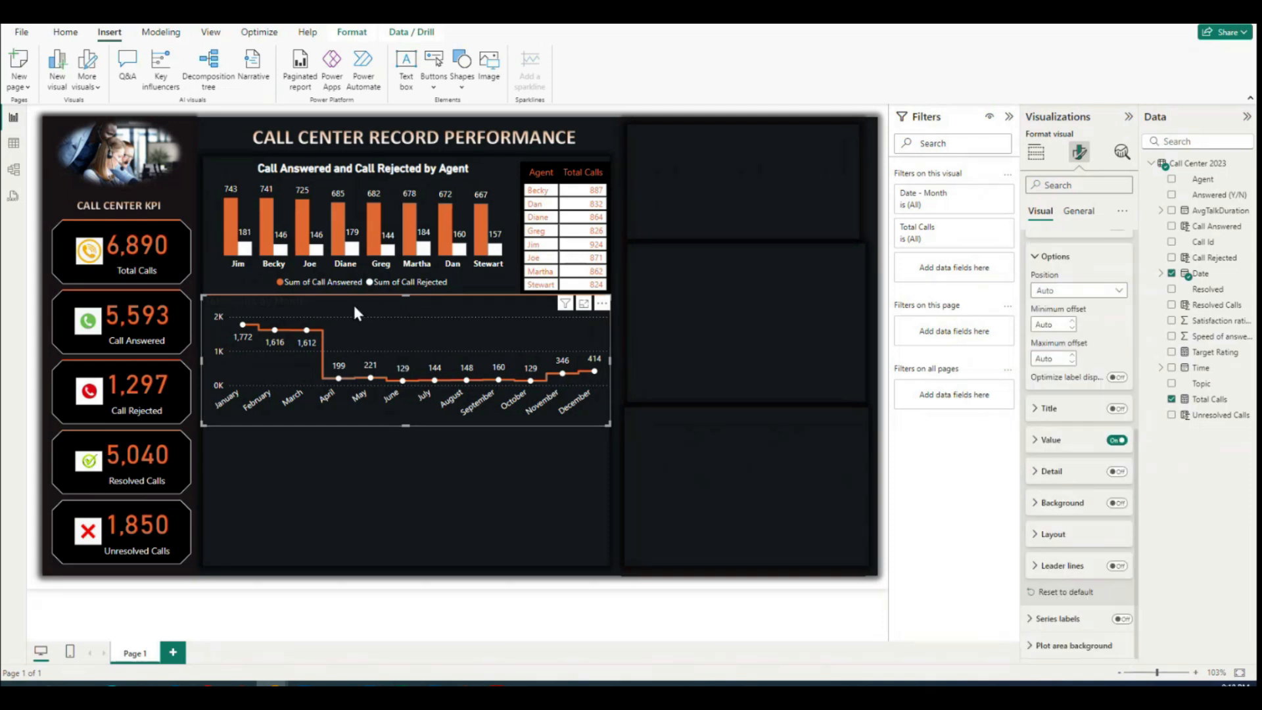
Step: Make the line chart's title Total Calls by Month bold, centered and white
{"action": "left_click", "coordinate": [1091, 213]}
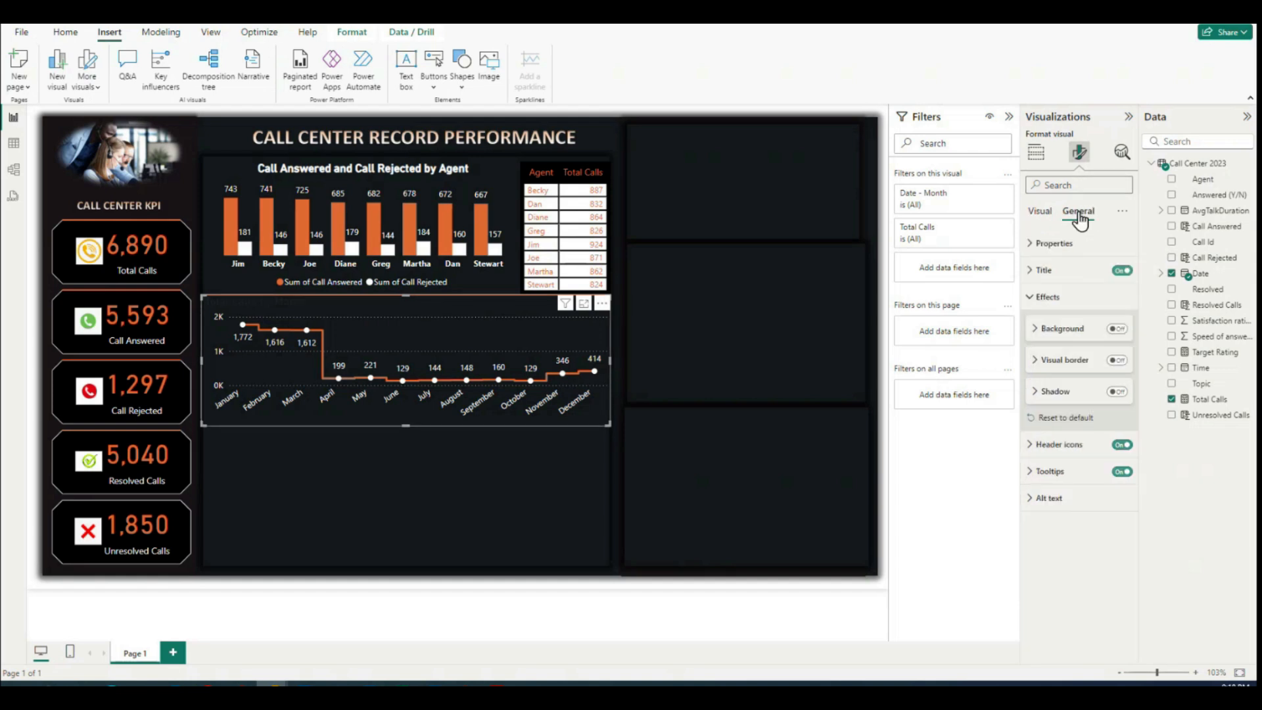
{"action": "left_click", "coordinate": [1030, 270]}
{"action": "left_click_drag", "start_coordinate": [1041, 338], "coordinate": [1135, 341]}
{"action": "left_click", "coordinate": [1067, 339]}
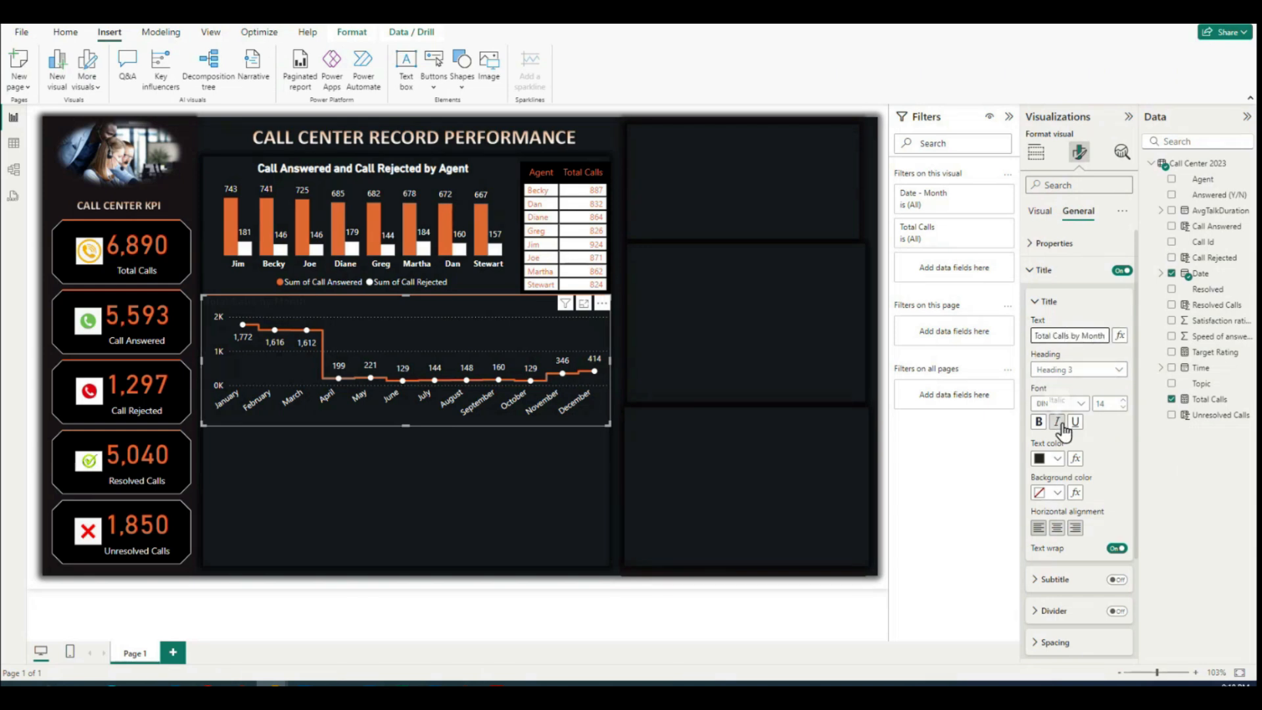
{"action": "left_click", "coordinate": [1039, 424]}
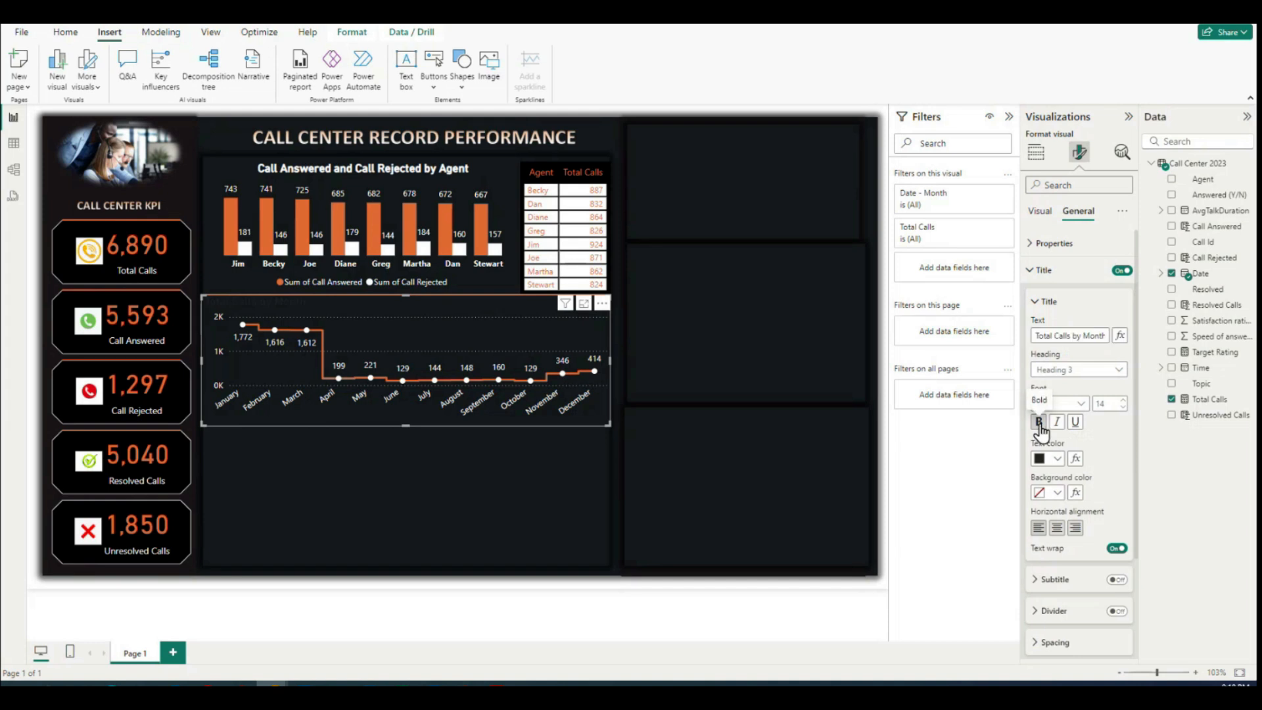
{"action": "left_click", "coordinate": [1056, 528]}
{"action": "left_click", "coordinate": [1057, 458]}
{"action": "left_click", "coordinate": [1039, 237]}
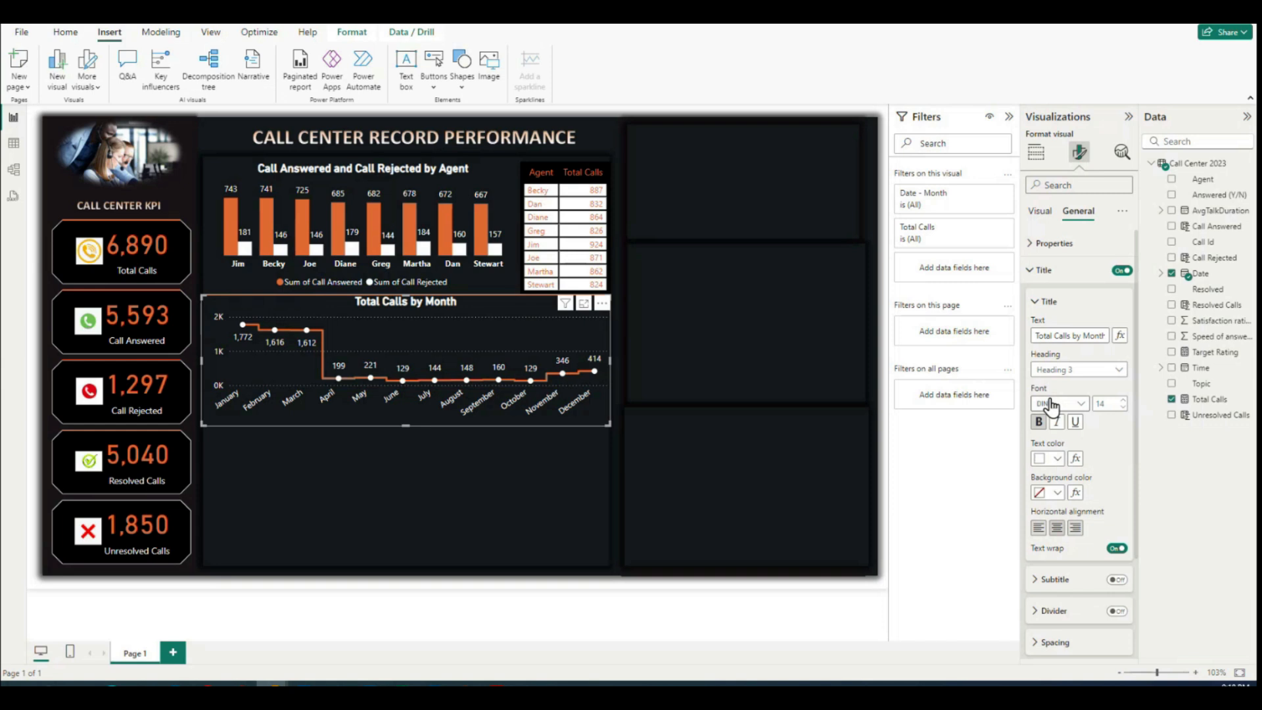
{"action": "left_click", "coordinate": [503, 481]}
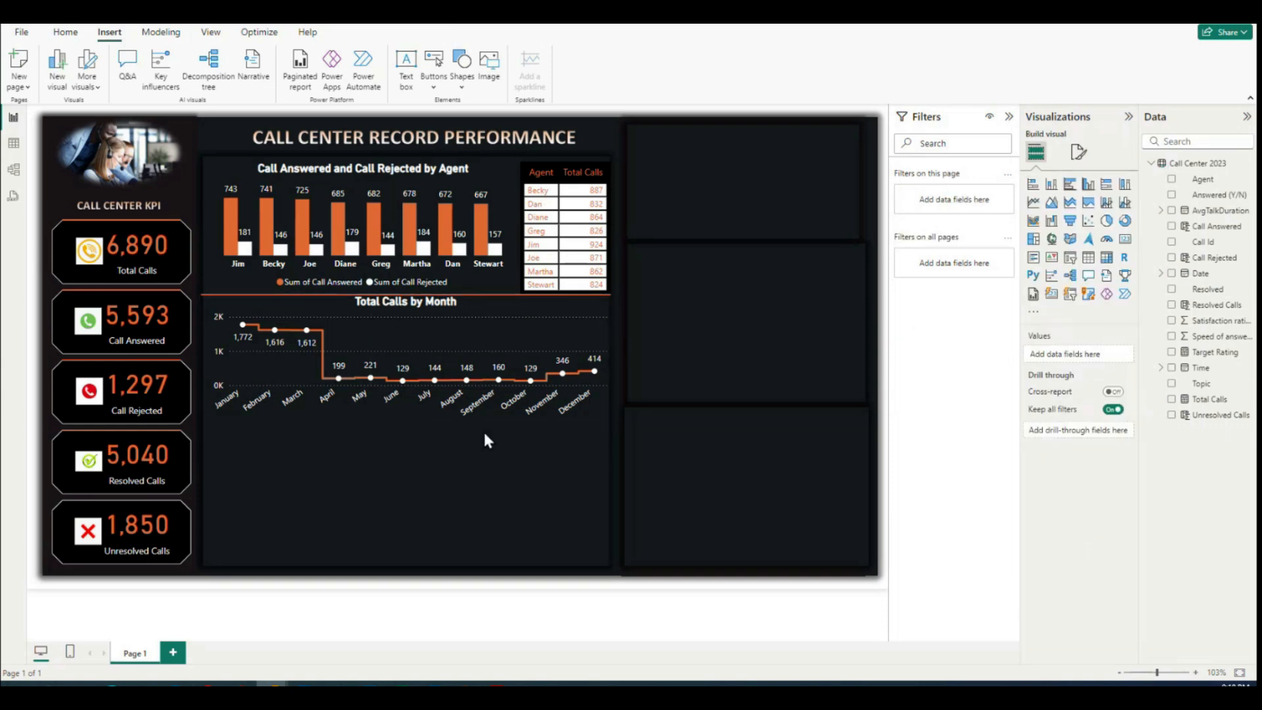
Step: Duplicate the orange divider line and place the copy directly below the Total Calls by Month chart
{"action": "left_click", "coordinate": [444, 298]}
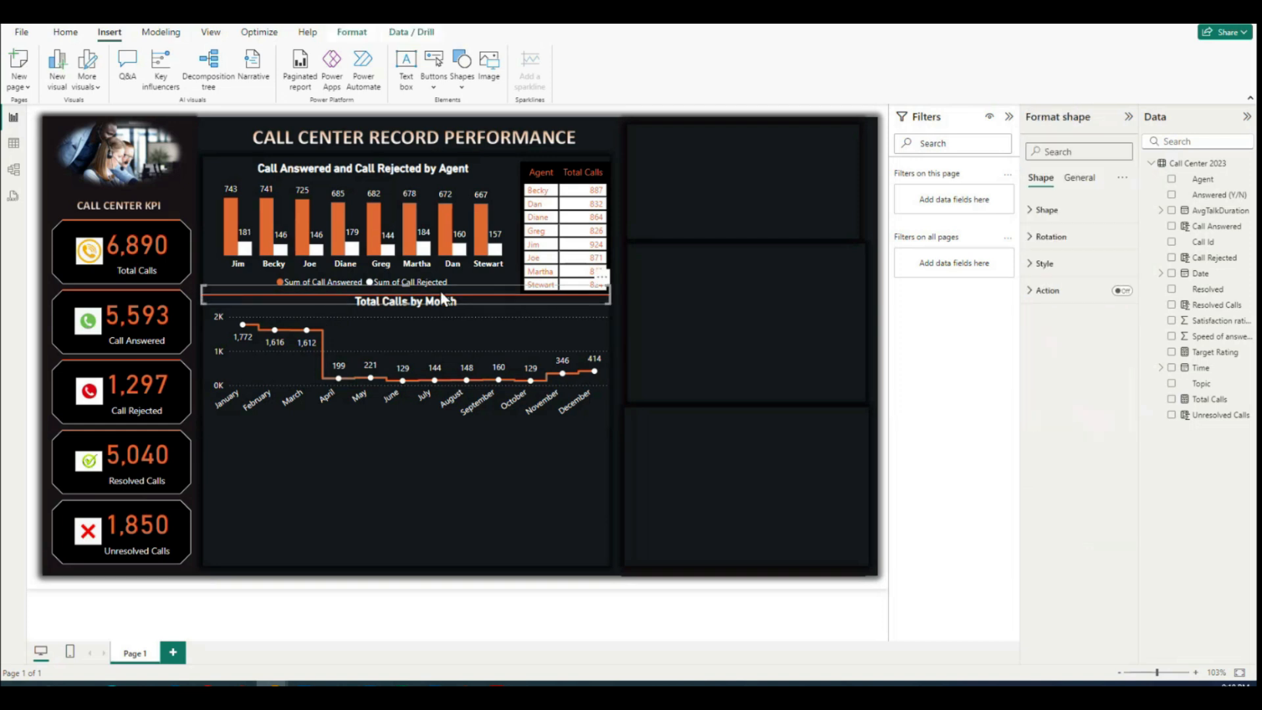
{"action": "left_click", "coordinate": [388, 468]}
{"action": "key", "text": "ctrl+v"}
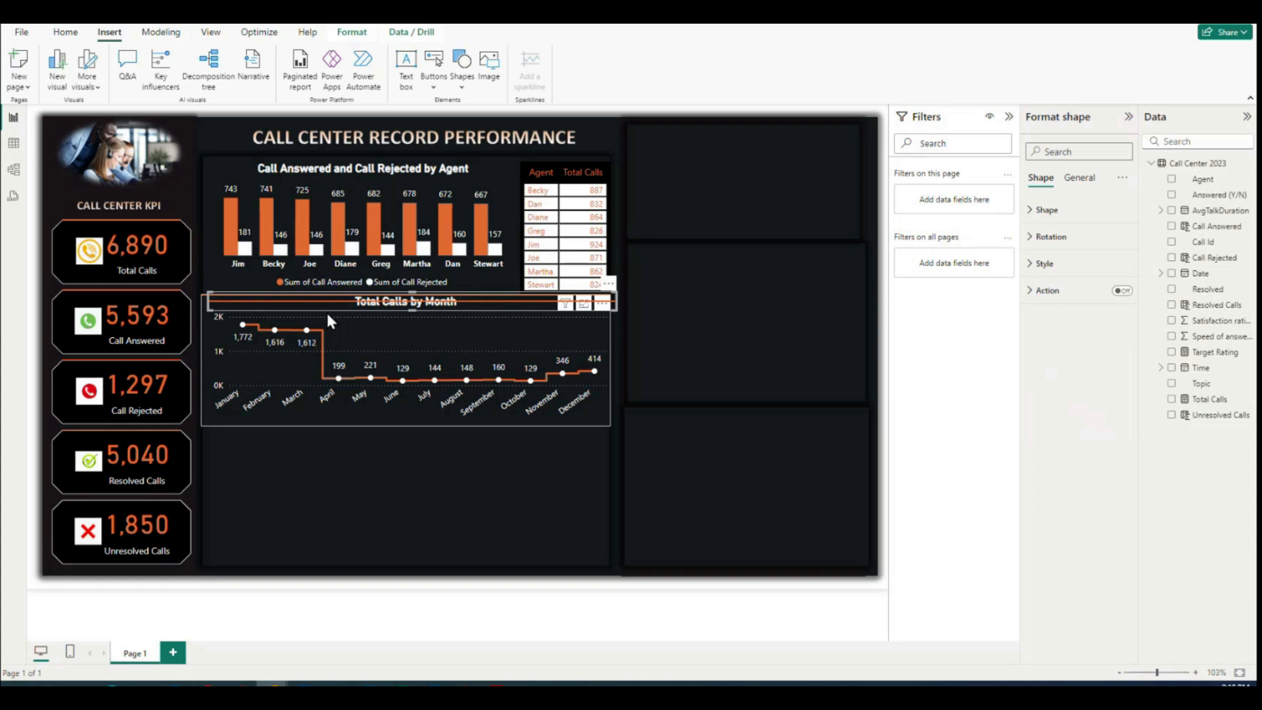
{"action": "left_click_drag", "start_coordinate": [272, 302], "coordinate": [270, 431]}
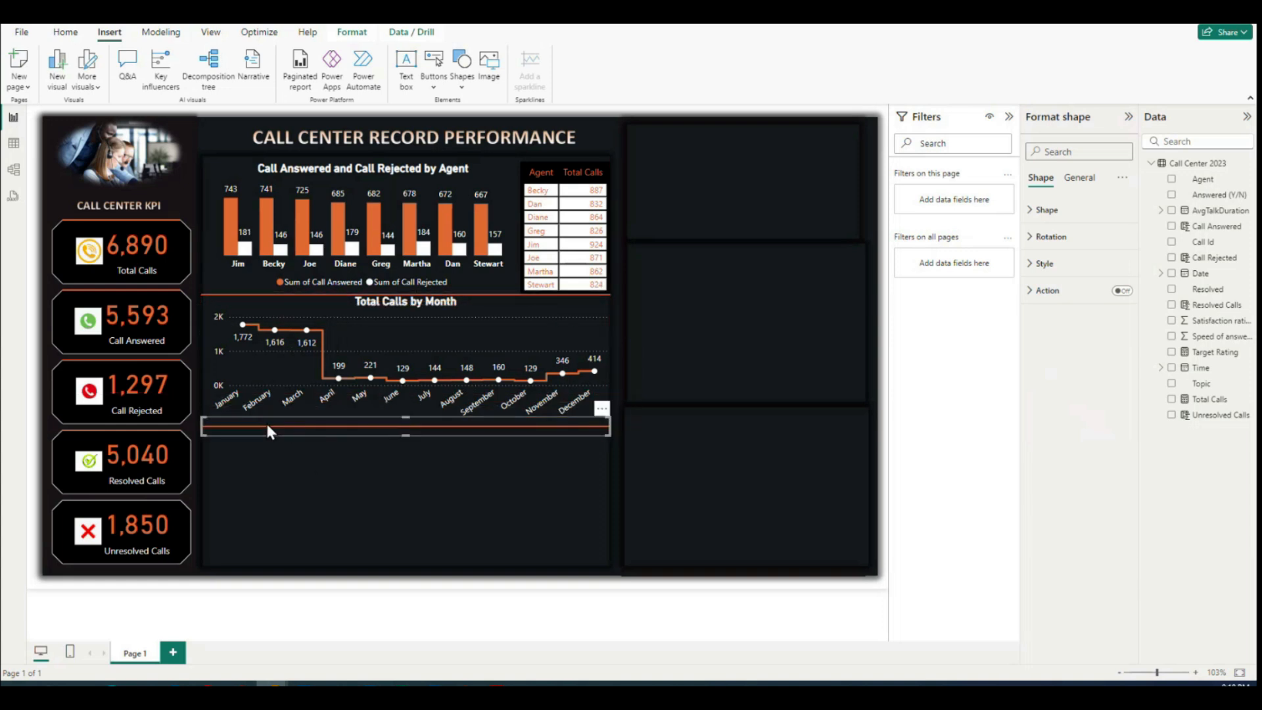
{"action": "left_click", "coordinate": [314, 470]}
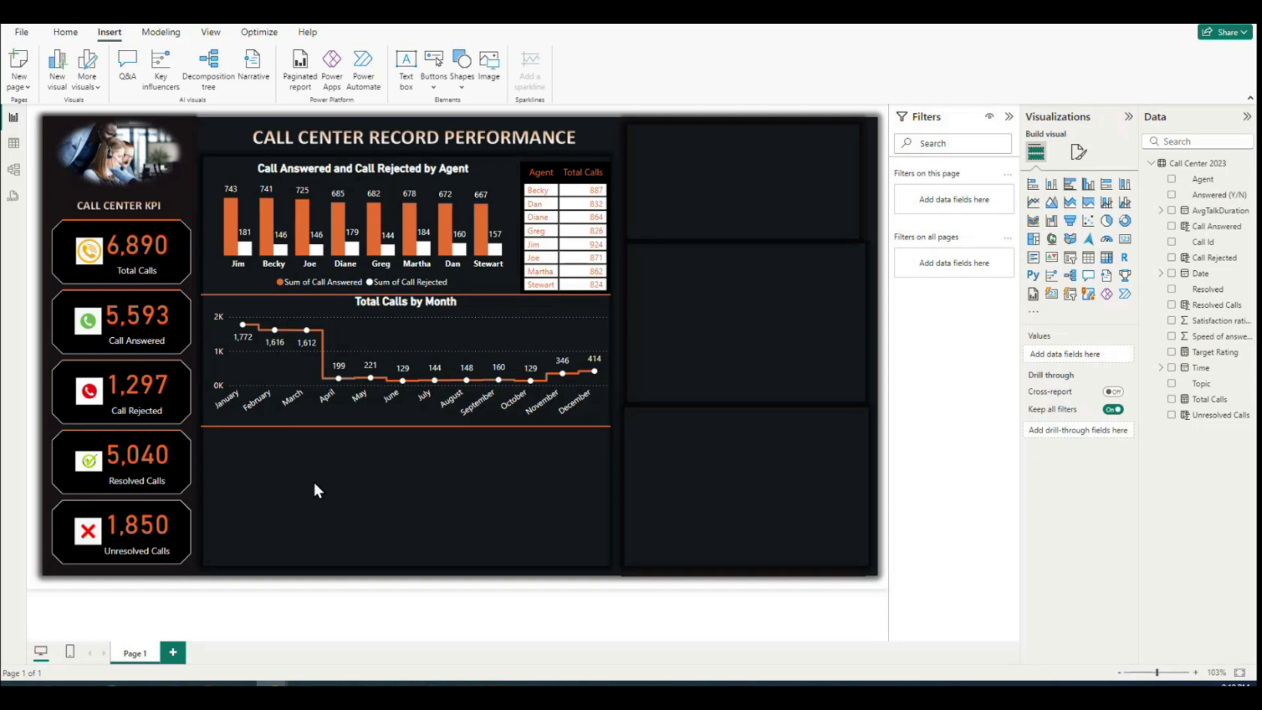
Step: Duplicate the agent column chart into the space below the new divider and replace its Agent field with Topic
{"action": "left_click", "coordinate": [221, 174]}
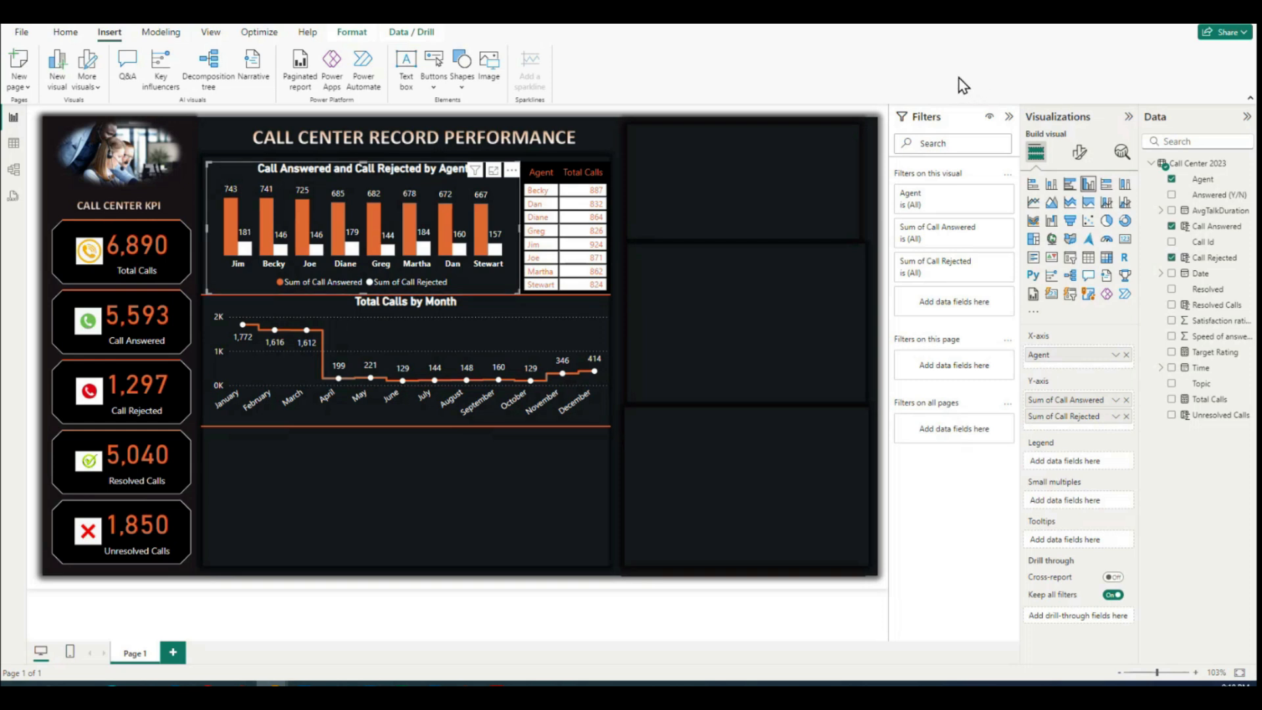
{"action": "left_click", "coordinate": [488, 498]}
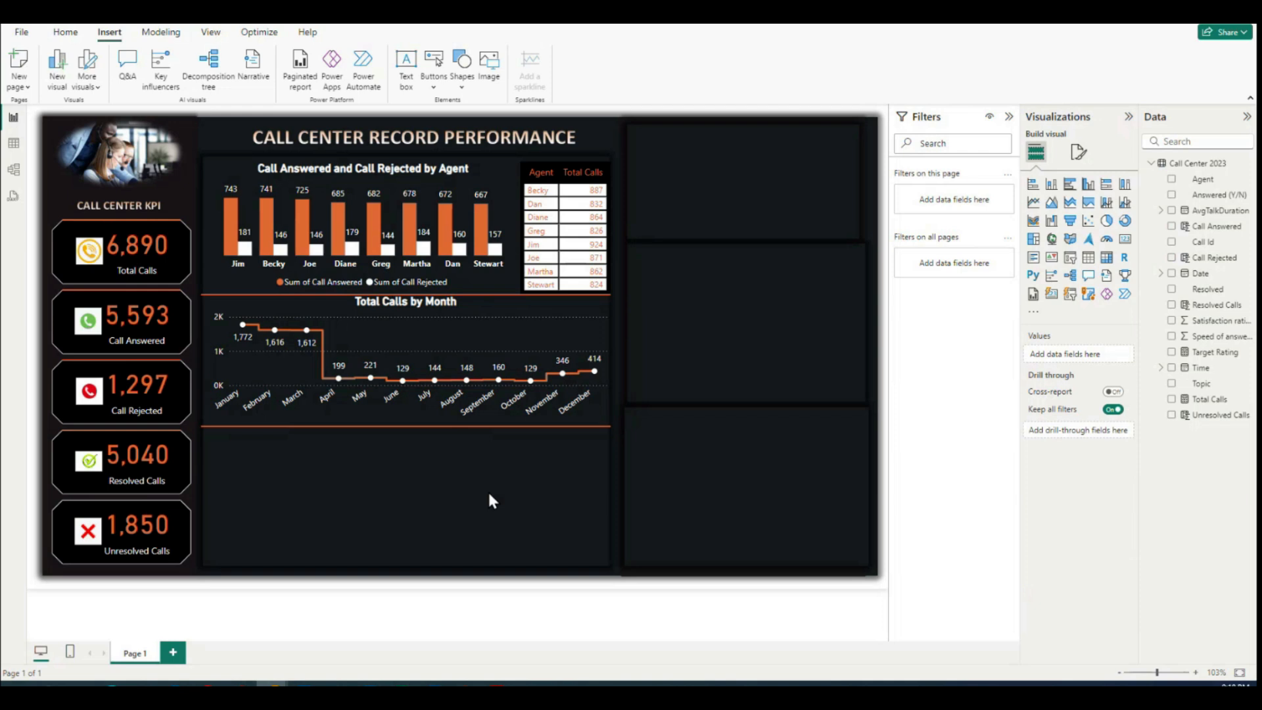
{"action": "left_click_drag", "start_coordinate": [231, 185], "coordinate": [220, 433]}
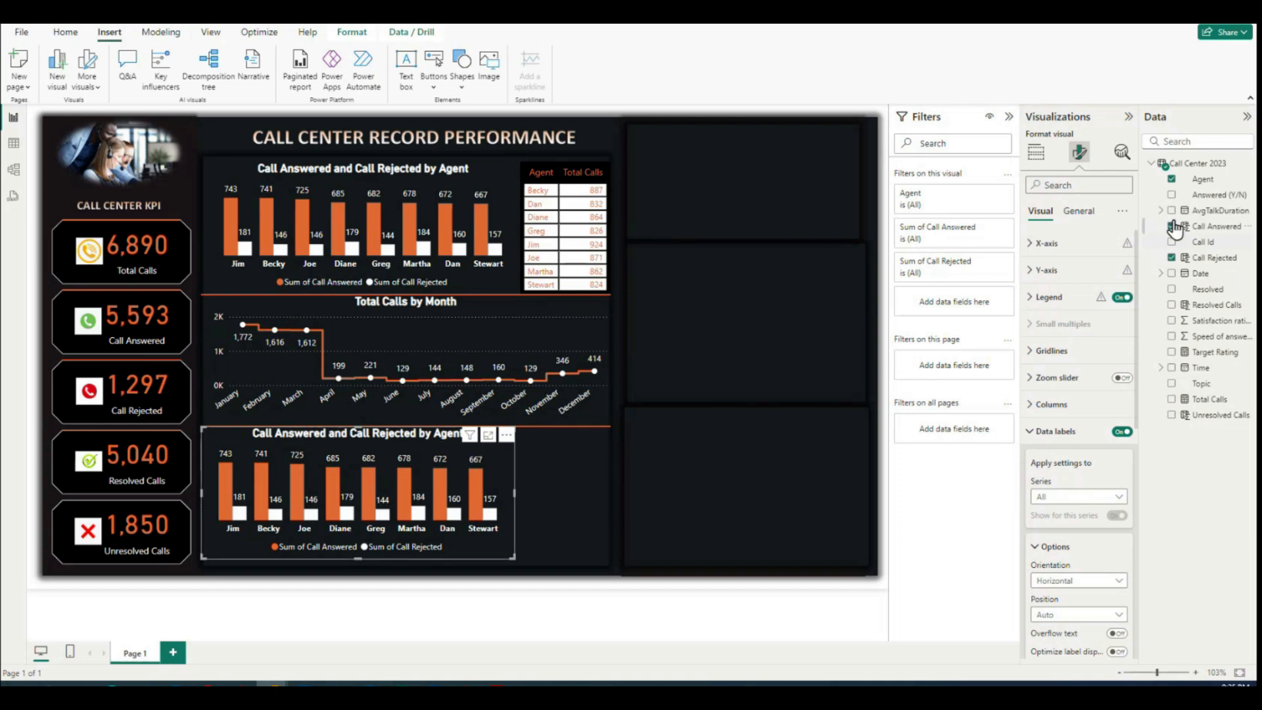
{"action": "left_click", "coordinate": [1172, 180]}
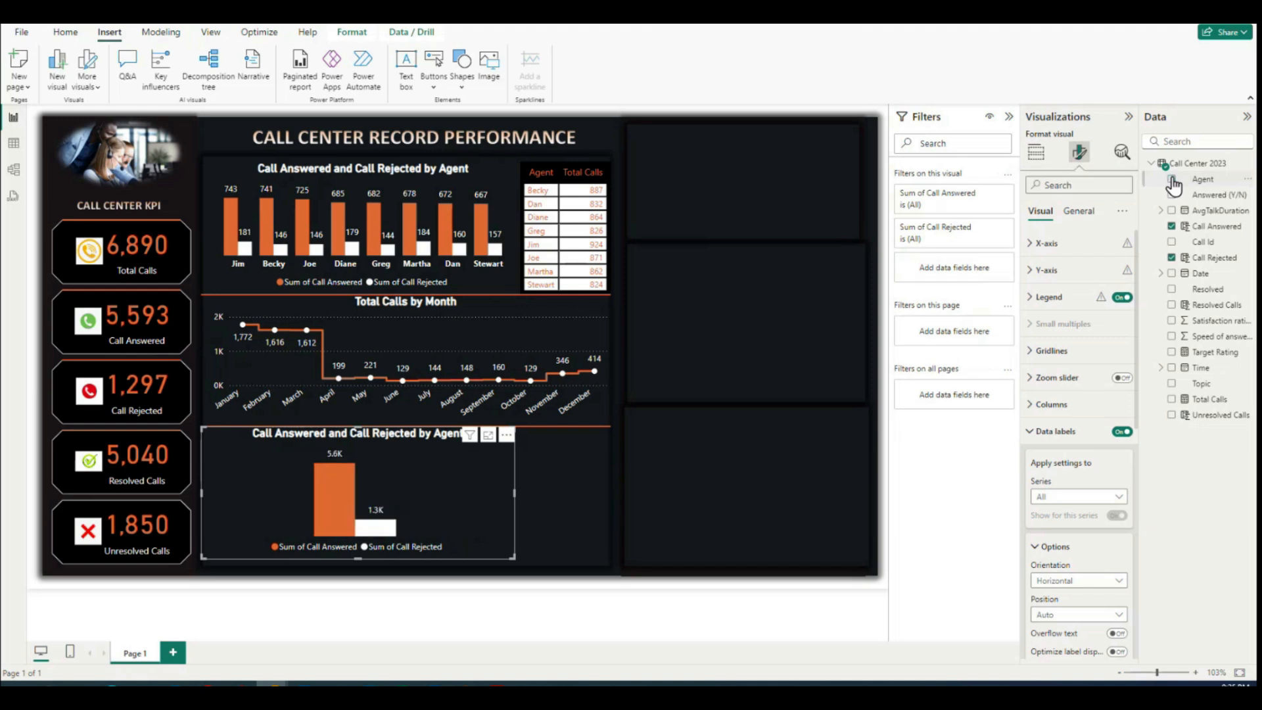
{"action": "left_click", "coordinate": [1172, 384]}
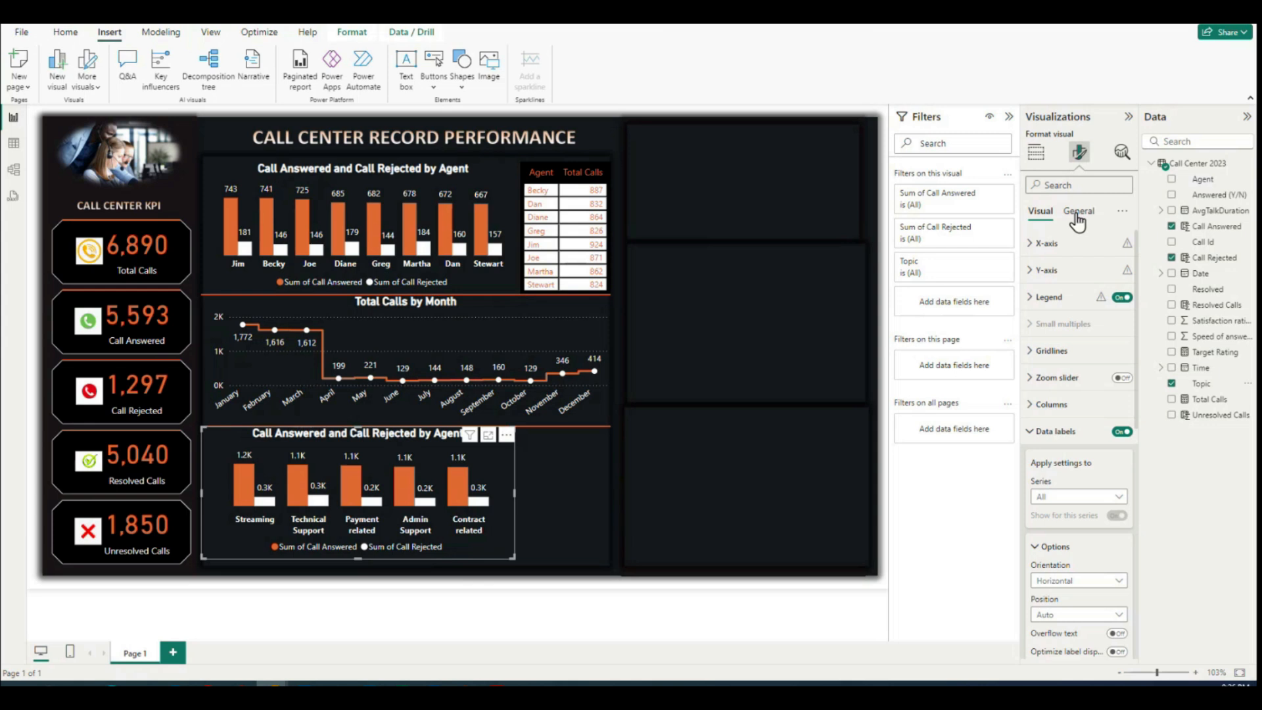
Step: Change the duplicated chart's title to Call Answered and Call Rejected by Topic
{"action": "left_click", "coordinate": [1074, 213]}
{"action": "left_click", "coordinate": [1033, 270]}
{"action": "left_click_drag", "start_coordinate": [1042, 334], "coordinate": [1110, 336]}
{"action": "left_click", "coordinate": [1088, 336]}
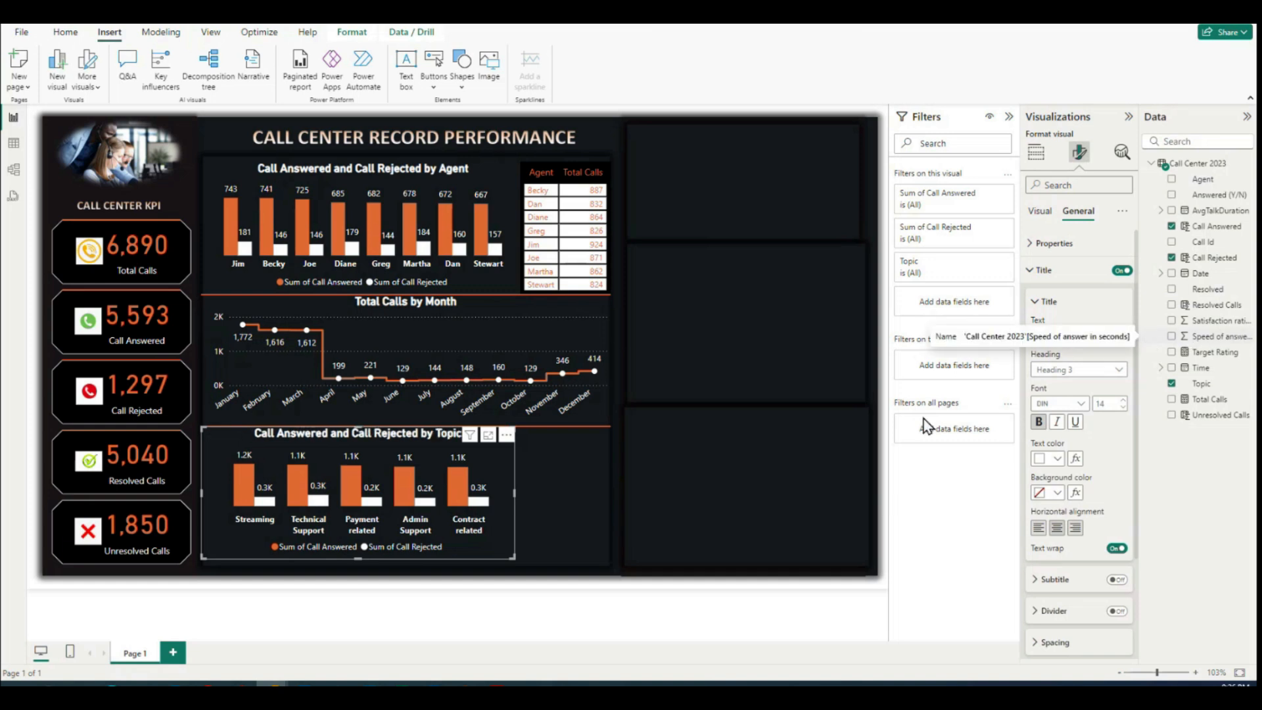
{"action": "left_click", "coordinate": [1039, 303]}
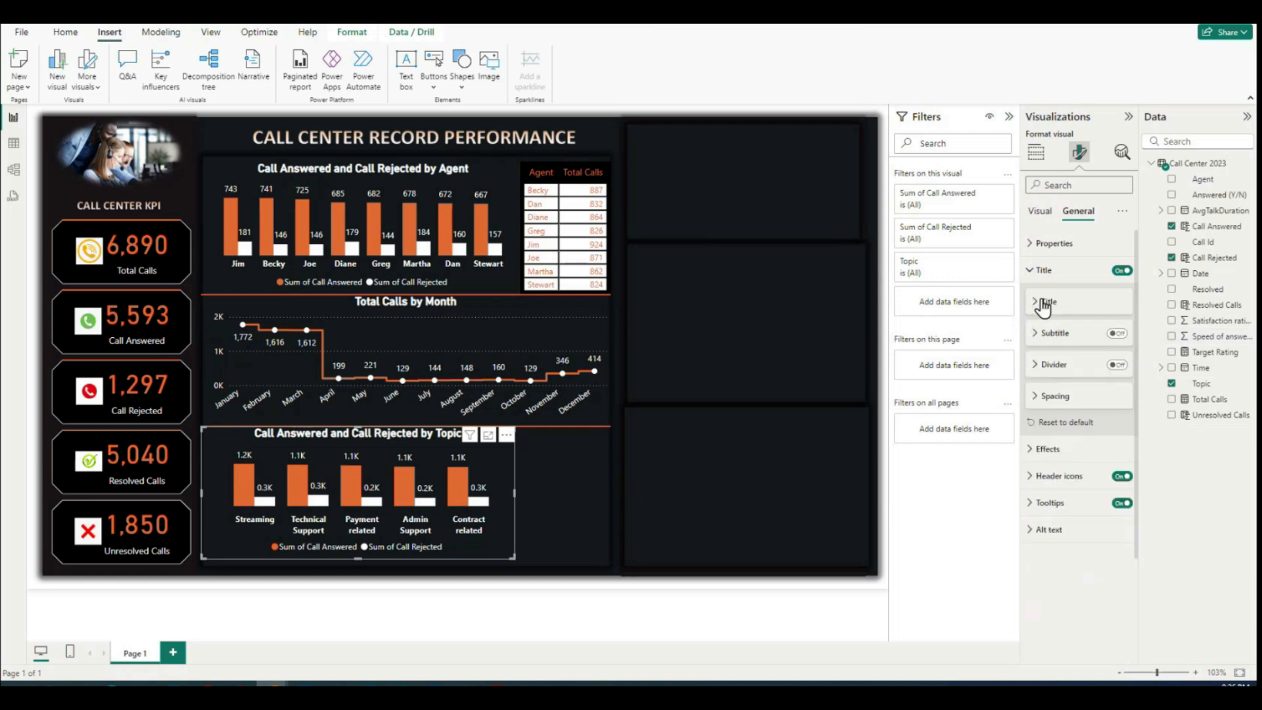
{"action": "left_click", "coordinate": [1030, 271]}
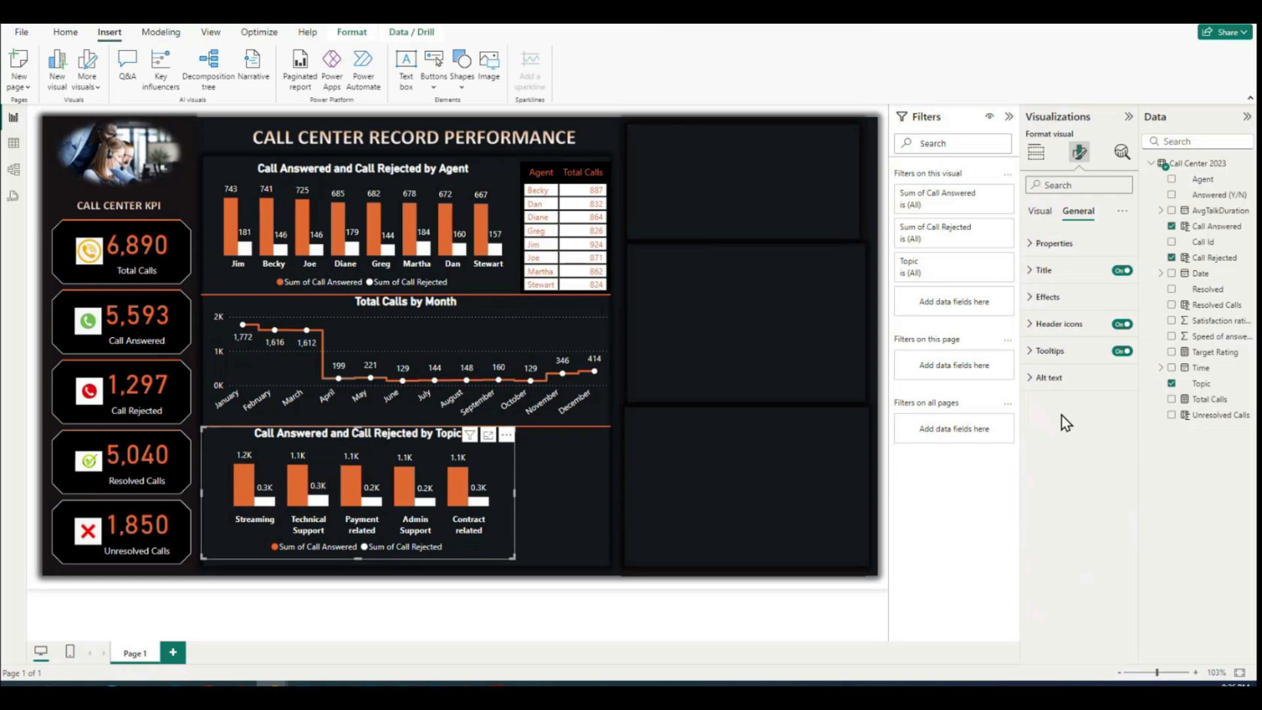
Step: Set the display units of the topic chart's data label values to None
{"action": "left_click", "coordinate": [1040, 211]}
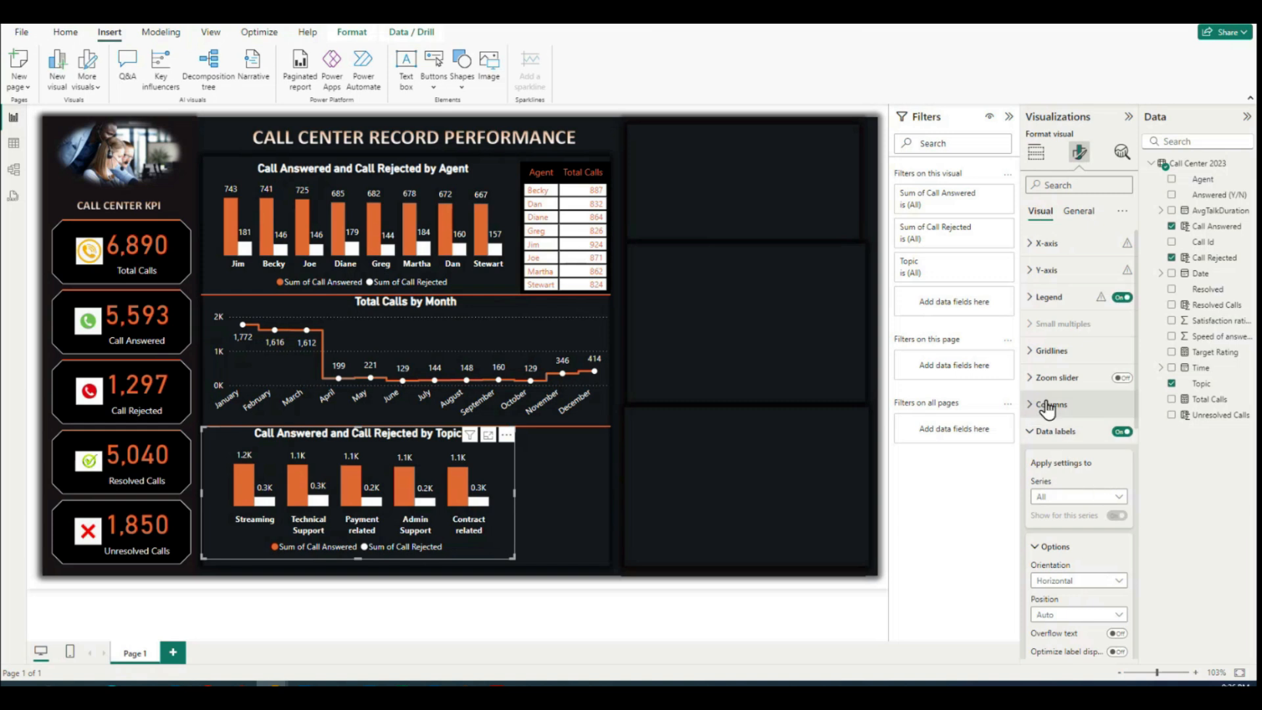
{"action": "left_click", "coordinate": [1038, 431]}
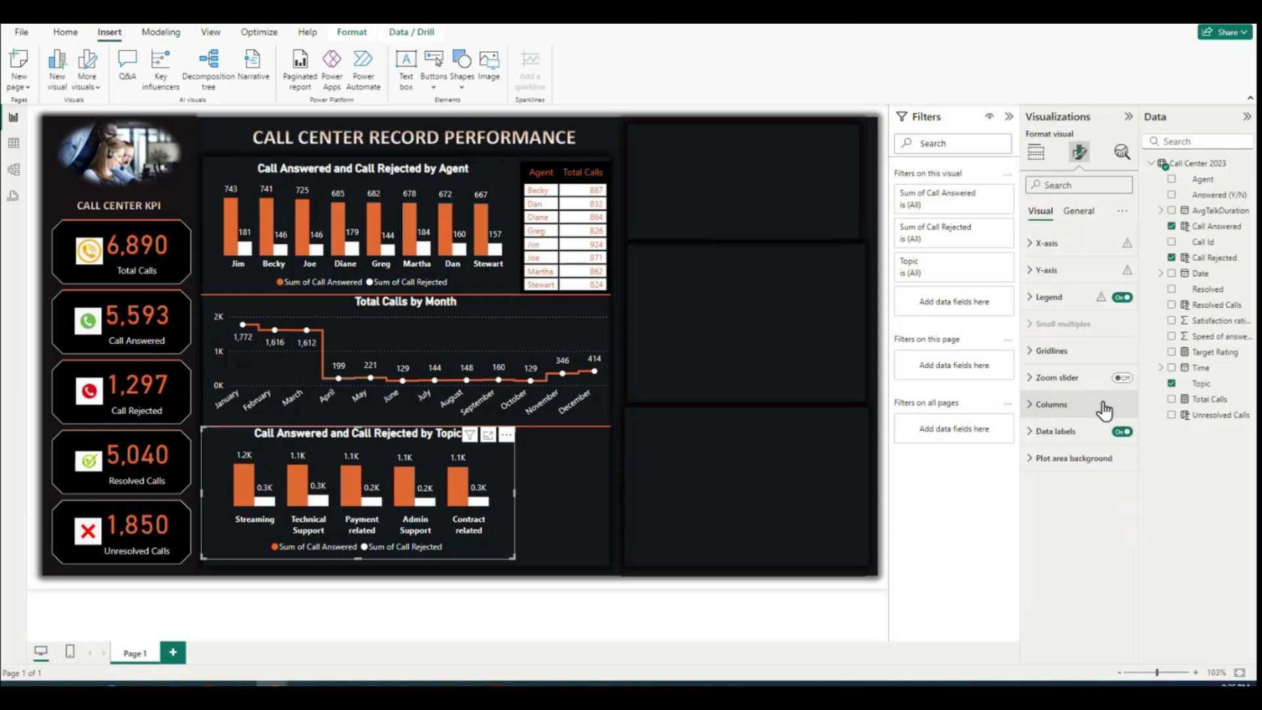
{"action": "left_click", "coordinate": [1029, 431]}
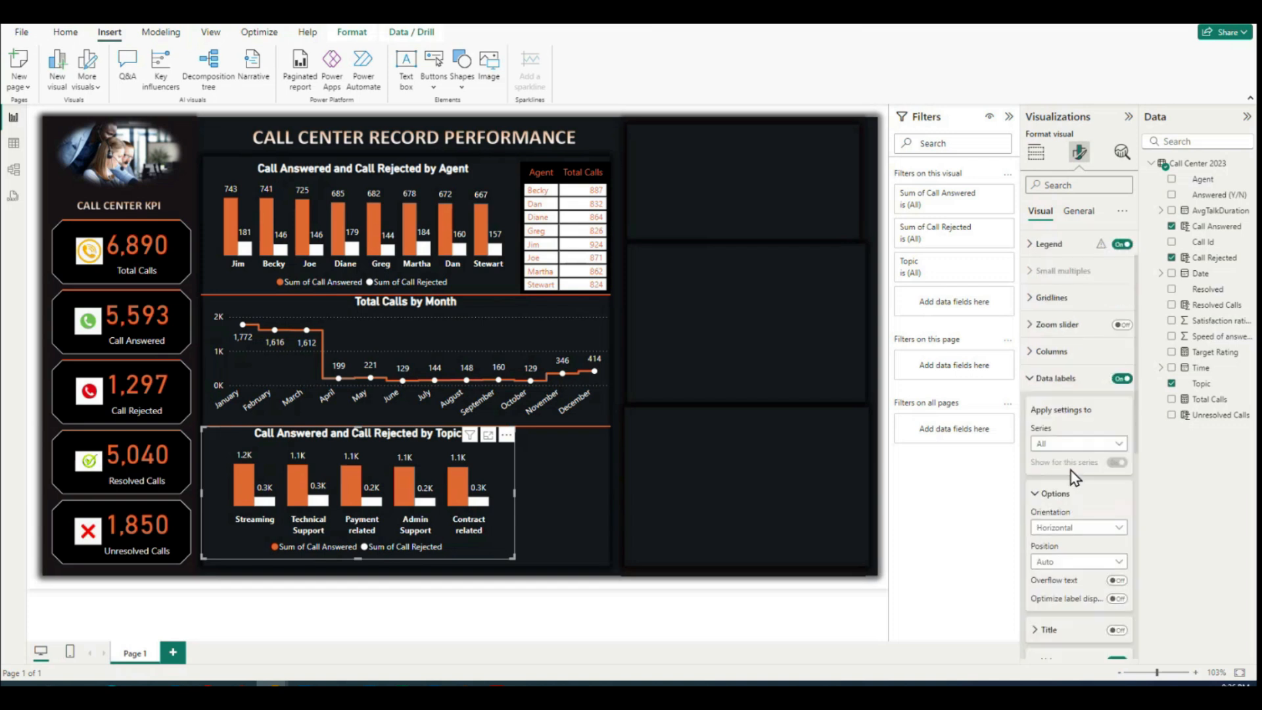
{"action": "scroll", "coordinate": [1071, 470], "scroll_direction": "down", "scroll_amount": 2}
{"action": "scroll", "coordinate": [1035, 424], "scroll_direction": "down", "scroll_amount": 2}
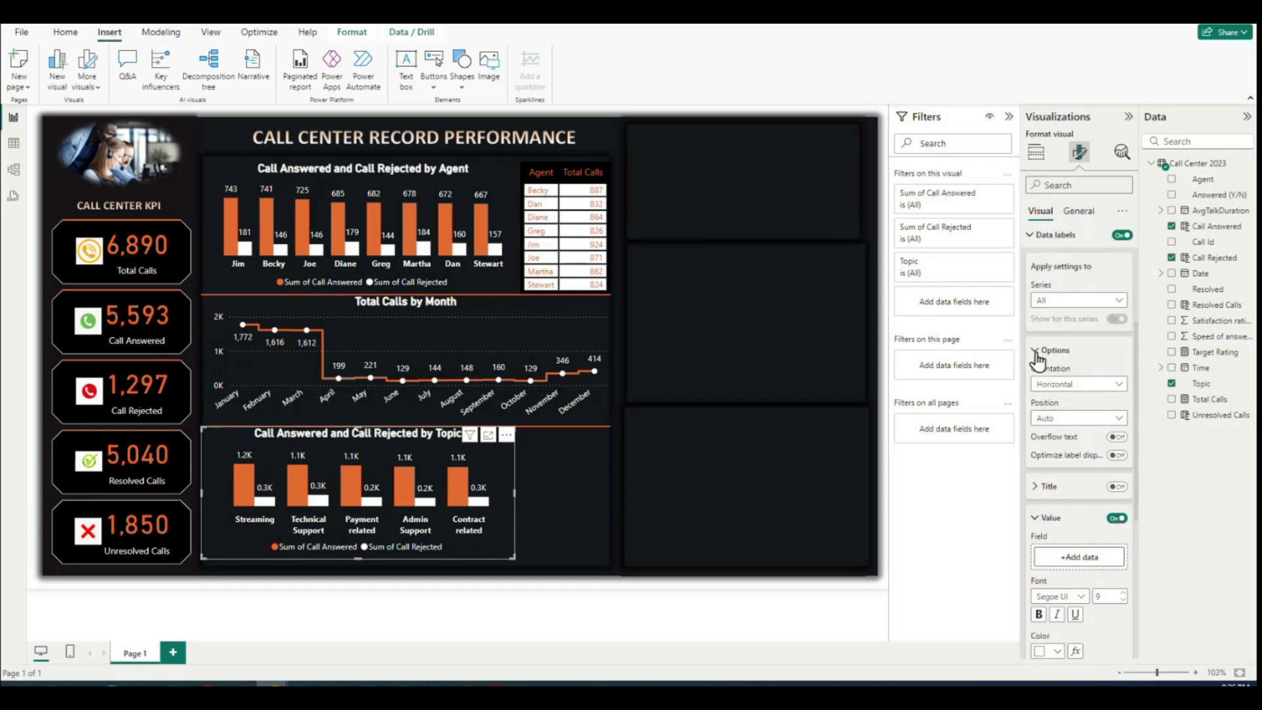
{"action": "left_click", "coordinate": [1040, 352]}
{"action": "scroll", "coordinate": [1039, 424], "scroll_direction": "down", "scroll_amount": 2}
{"action": "scroll", "coordinate": [1038, 424], "scroll_direction": "down", "scroll_amount": 2}
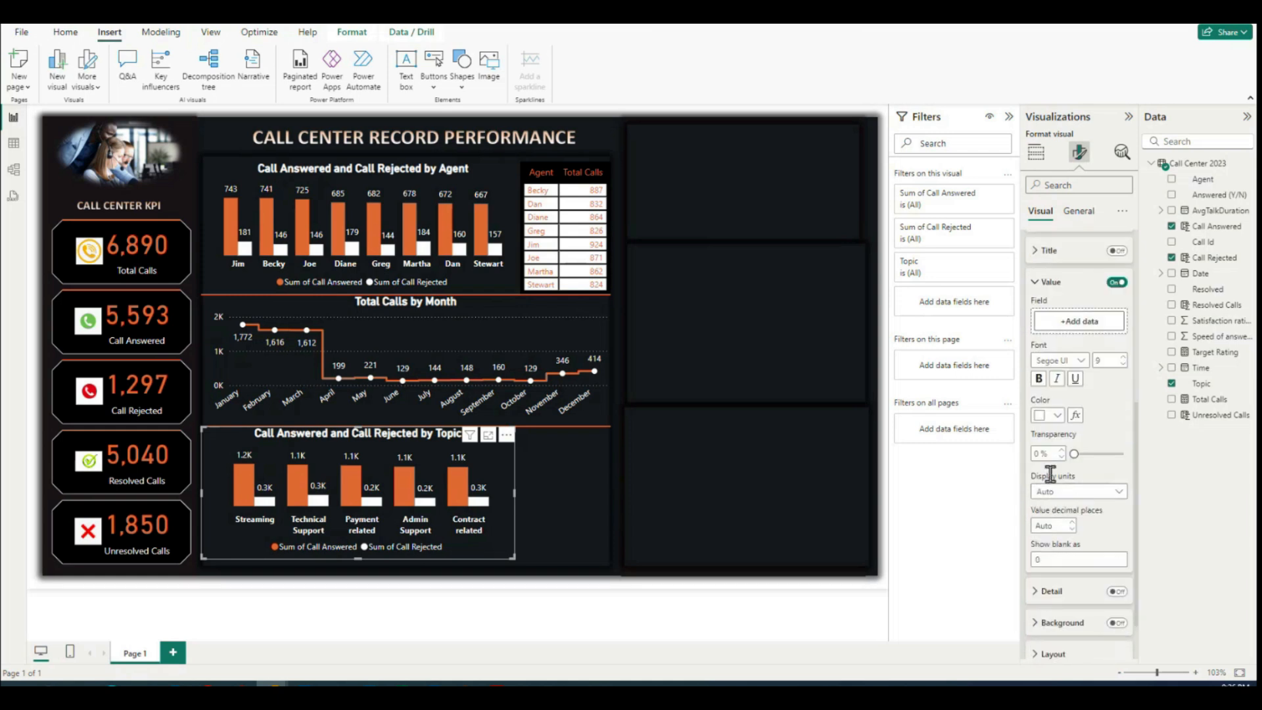
{"action": "left_click", "coordinate": [1063, 496]}
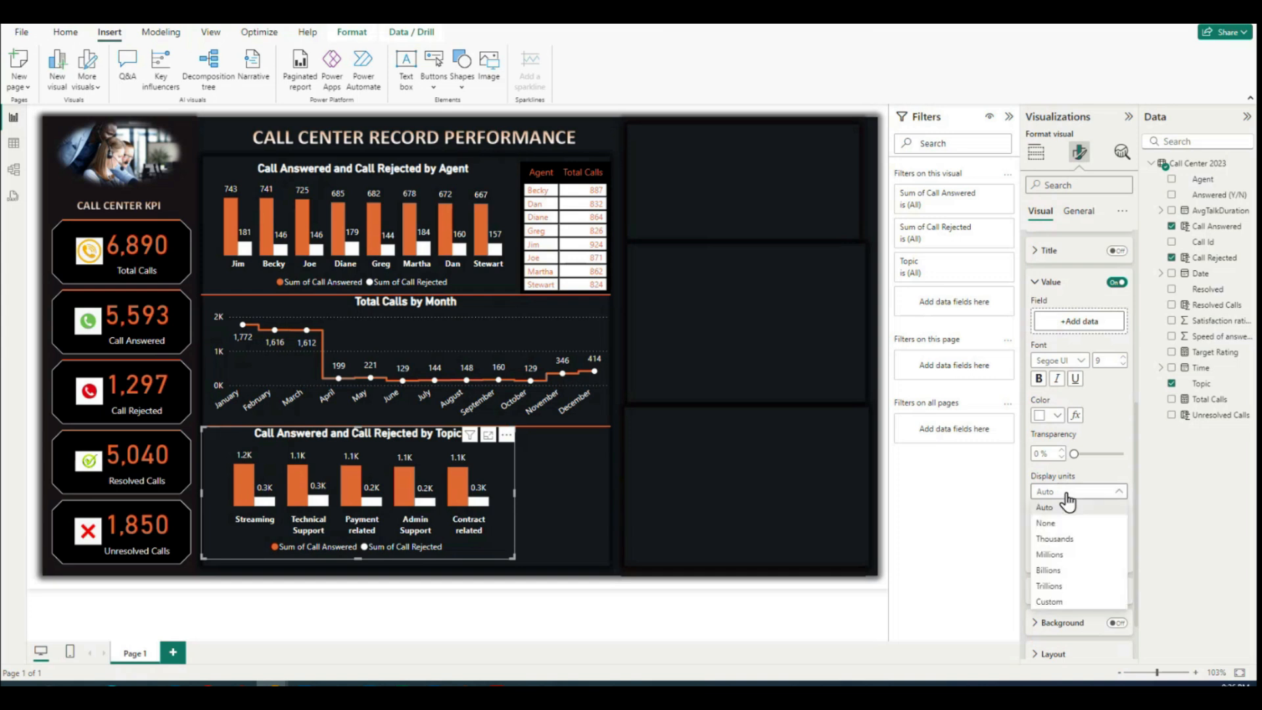
{"action": "left_click", "coordinate": [1054, 522]}
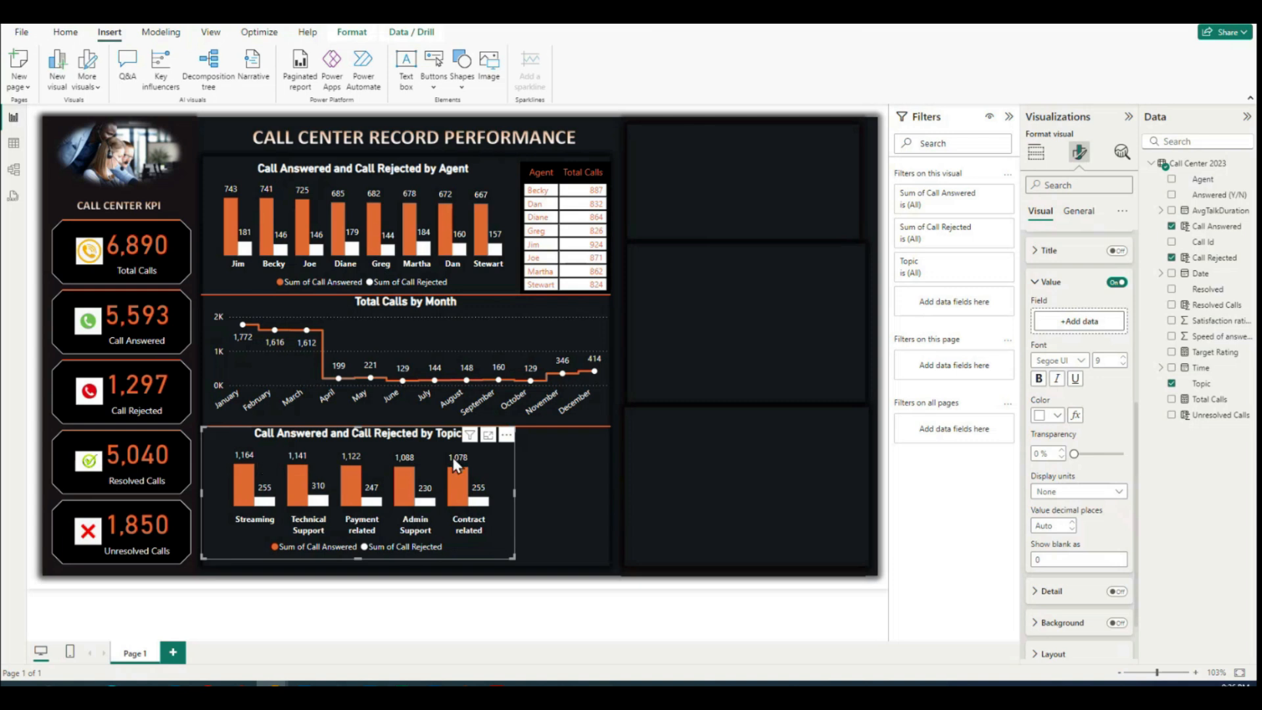
Step: Widen the topic chart to the full width of its section and shift it slightly down
{"action": "left_click_drag", "start_coordinate": [512, 503], "coordinate": [610, 488]}
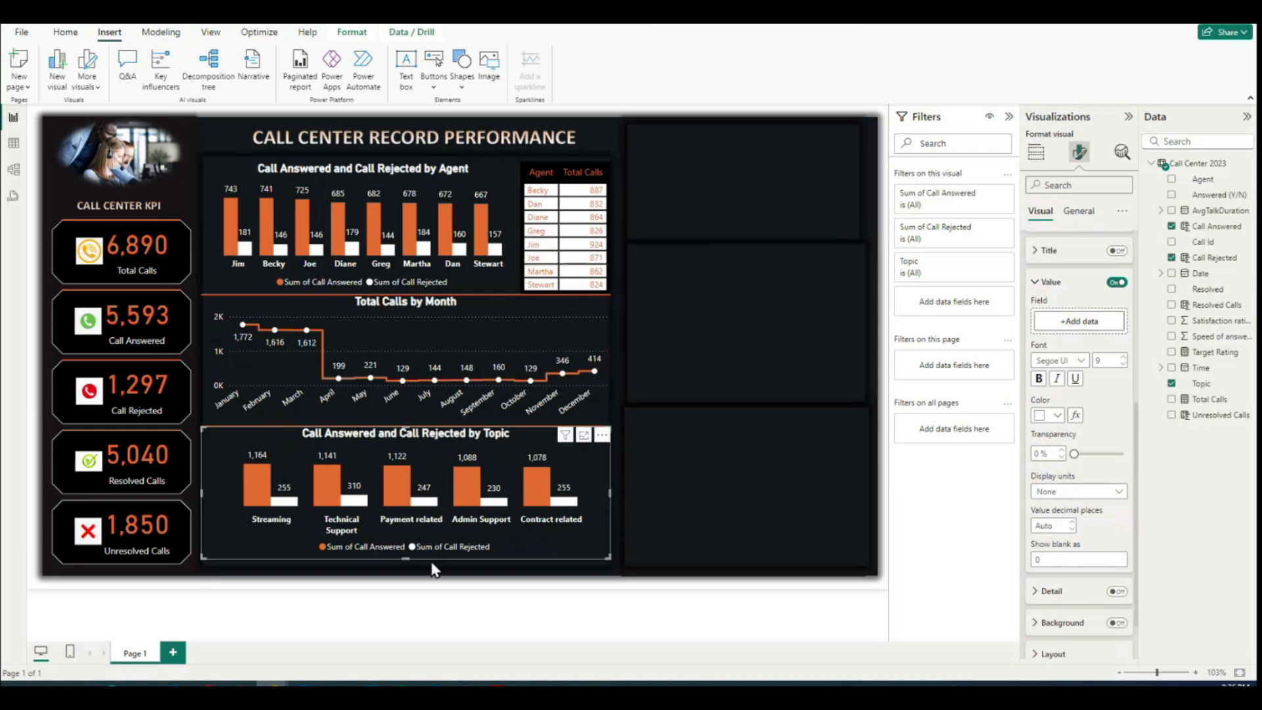
{"action": "left_click_drag", "start_coordinate": [233, 439], "coordinate": [232, 448]}
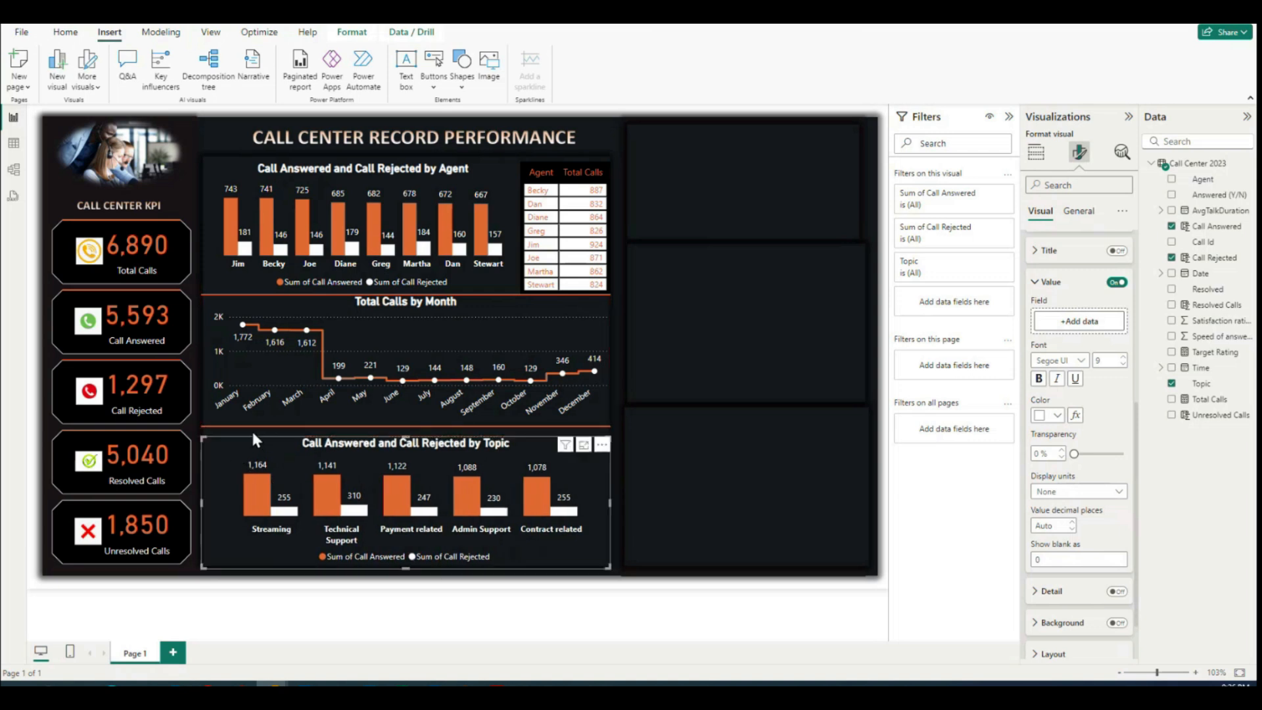
Step: Lower the divider above the topic chart slightly and extend the monthly line chart down to it
{"action": "left_click", "coordinate": [272, 427]}
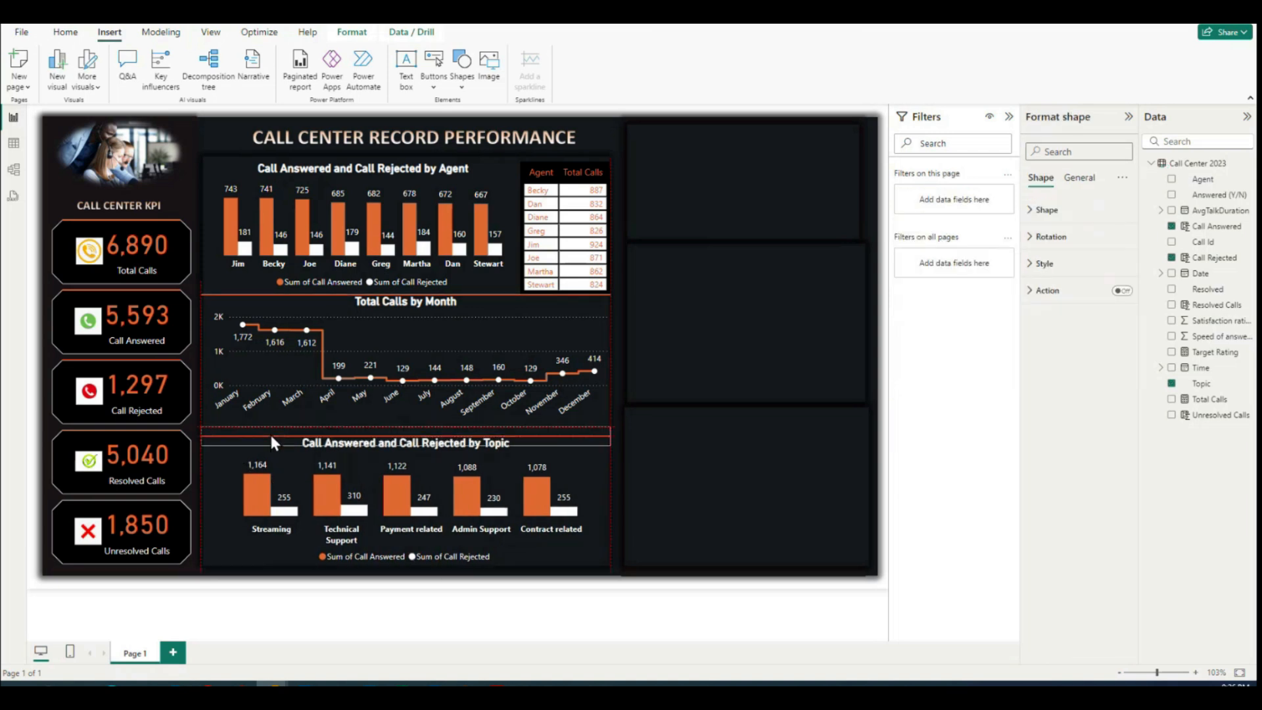
{"action": "left_click_drag", "start_coordinate": [251, 441], "coordinate": [252, 435]}
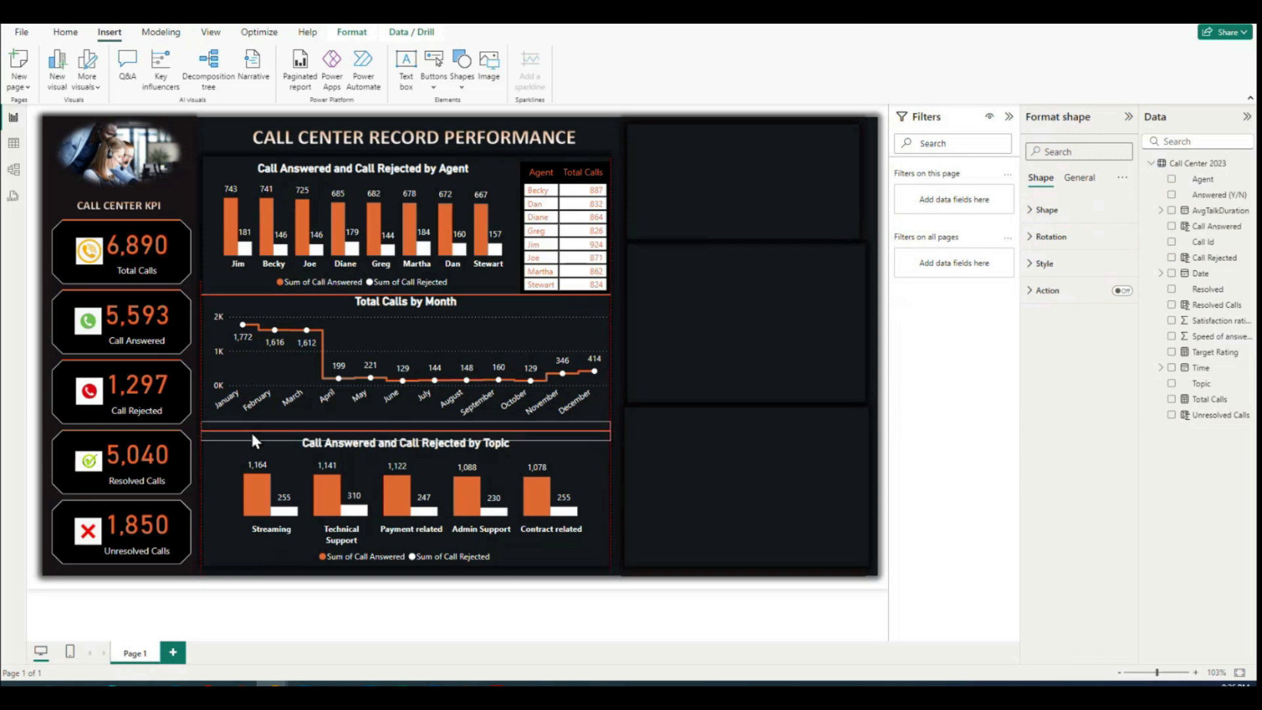
{"action": "left_click", "coordinate": [221, 407]}
{"action": "left_click_drag", "start_coordinate": [406, 422], "coordinate": [408, 434]}
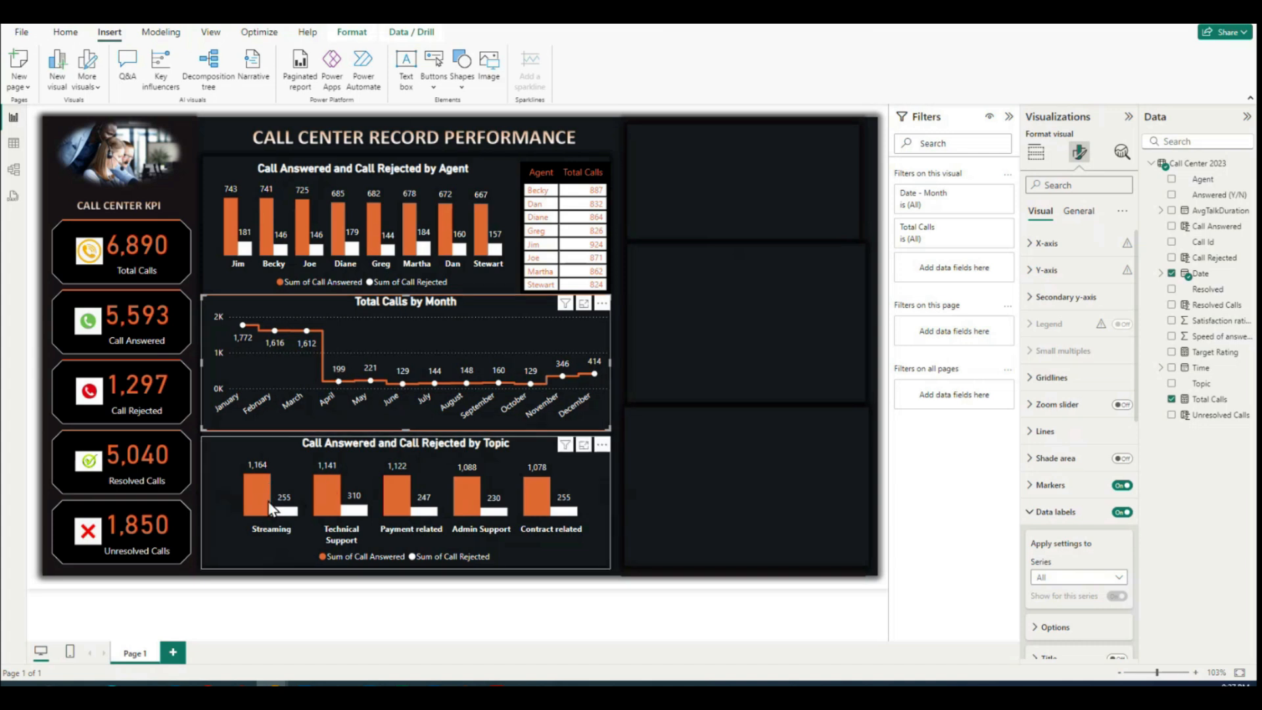
Step: Duplicate the topic chart into the empty lower-right panel of the report and resize the copy to fill that panel
{"action": "left_click", "coordinate": [294, 508]}
{"action": "left_click", "coordinate": [302, 470]}
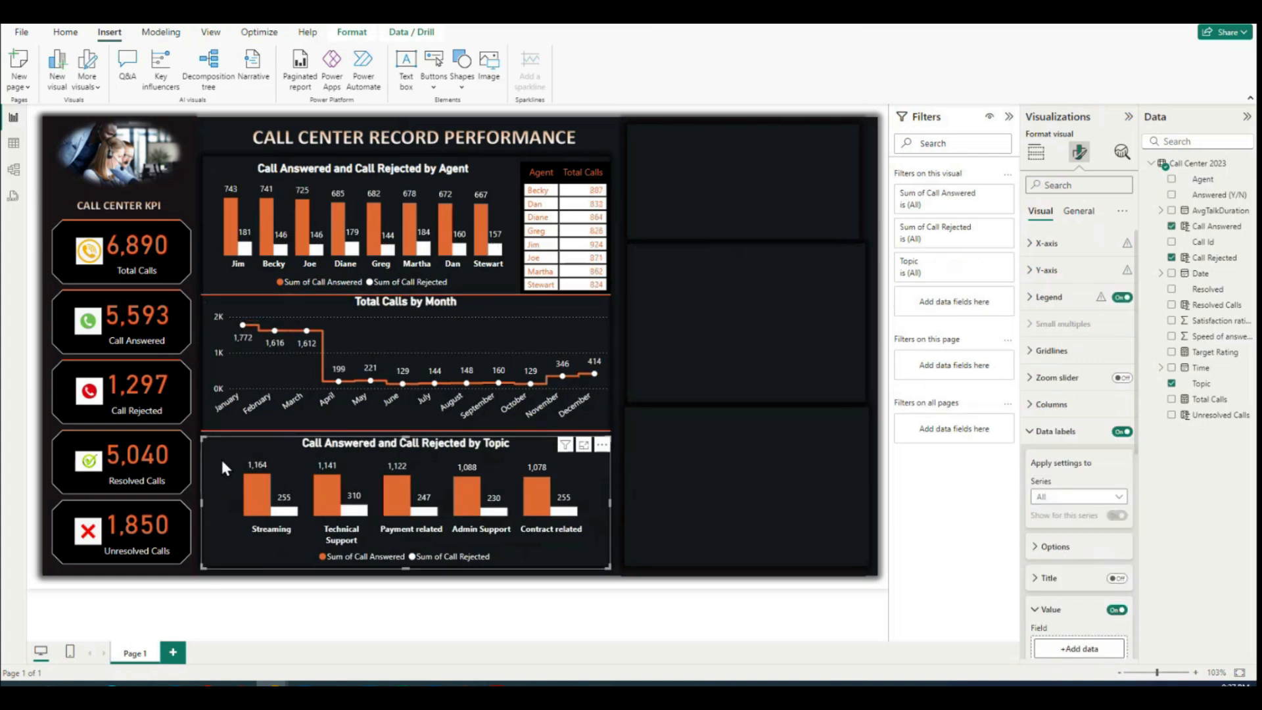
{"action": "left_click", "coordinate": [739, 517]}
{"action": "key", "text": "ctrl+v"}
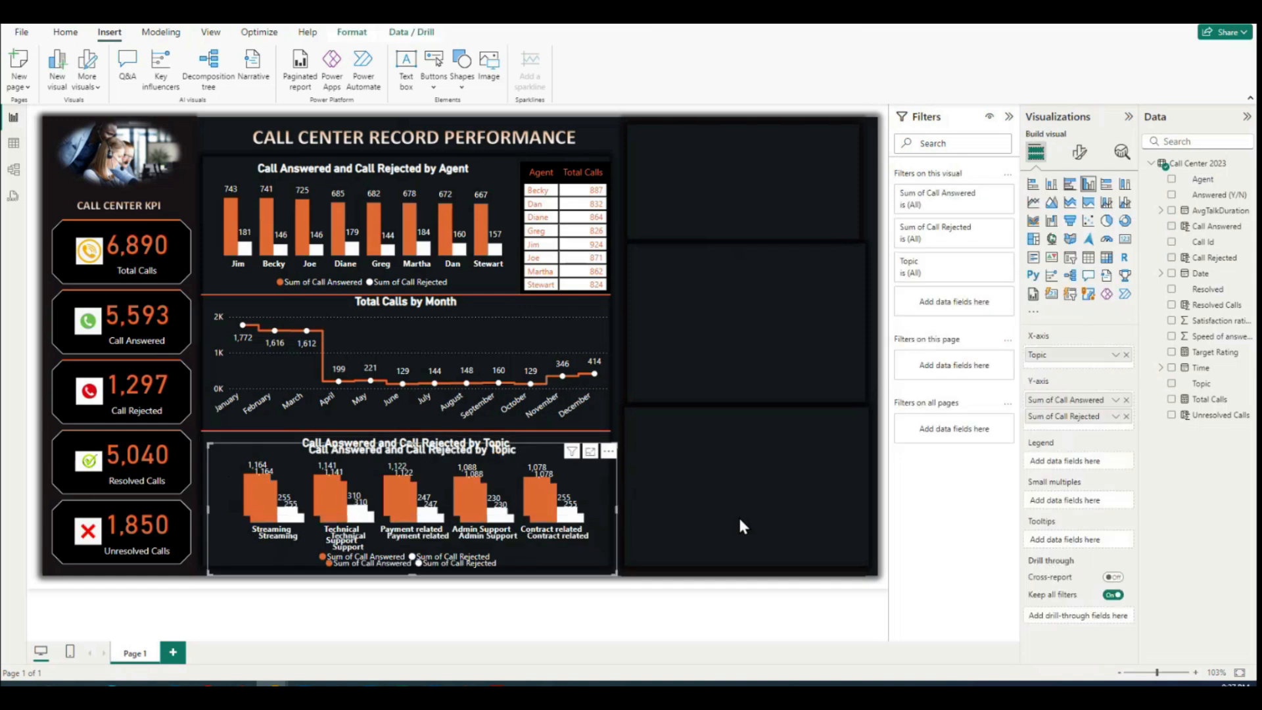
{"action": "left_click_drag", "start_coordinate": [572, 480], "coordinate": [815, 454]}
{"action": "left_click_drag", "start_coordinate": [456, 490], "coordinate": [627, 484]}
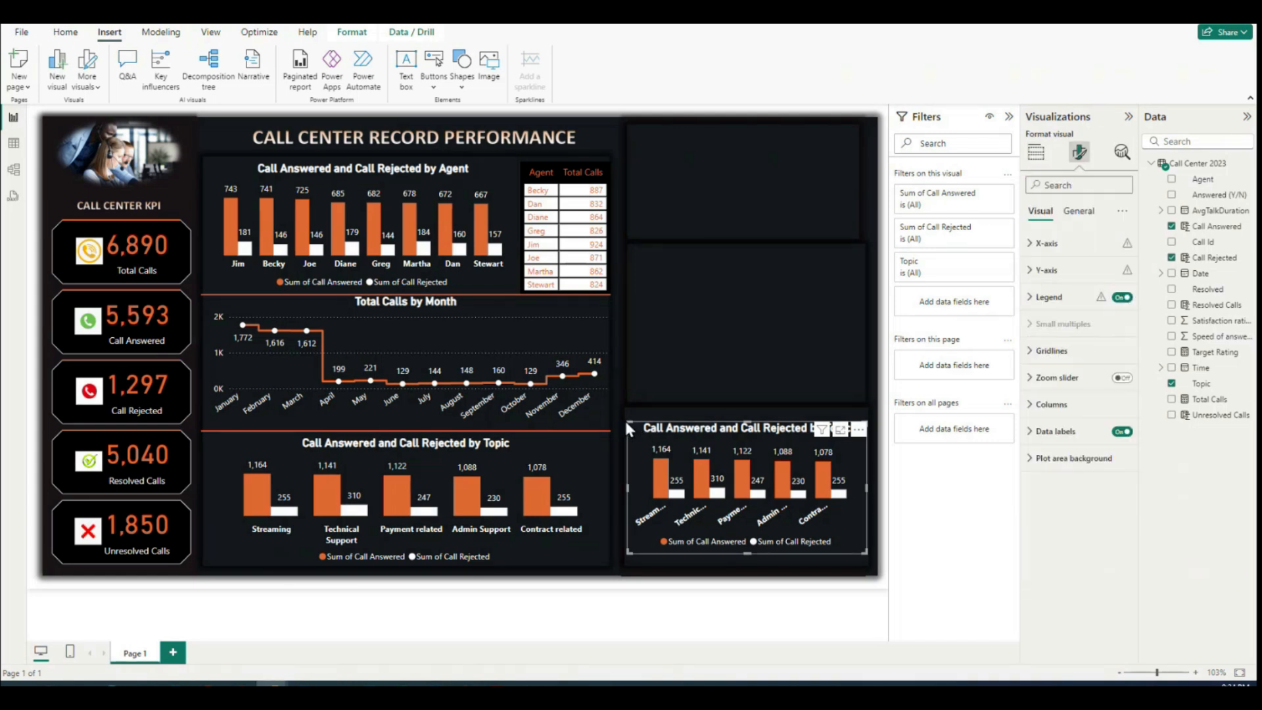
{"action": "left_click_drag", "start_coordinate": [629, 423], "coordinate": [629, 409]}
{"action": "left_click_drag", "start_coordinate": [747, 555], "coordinate": [748, 567]}
{"action": "left_click_drag", "start_coordinate": [867, 488], "coordinate": [874, 489]}
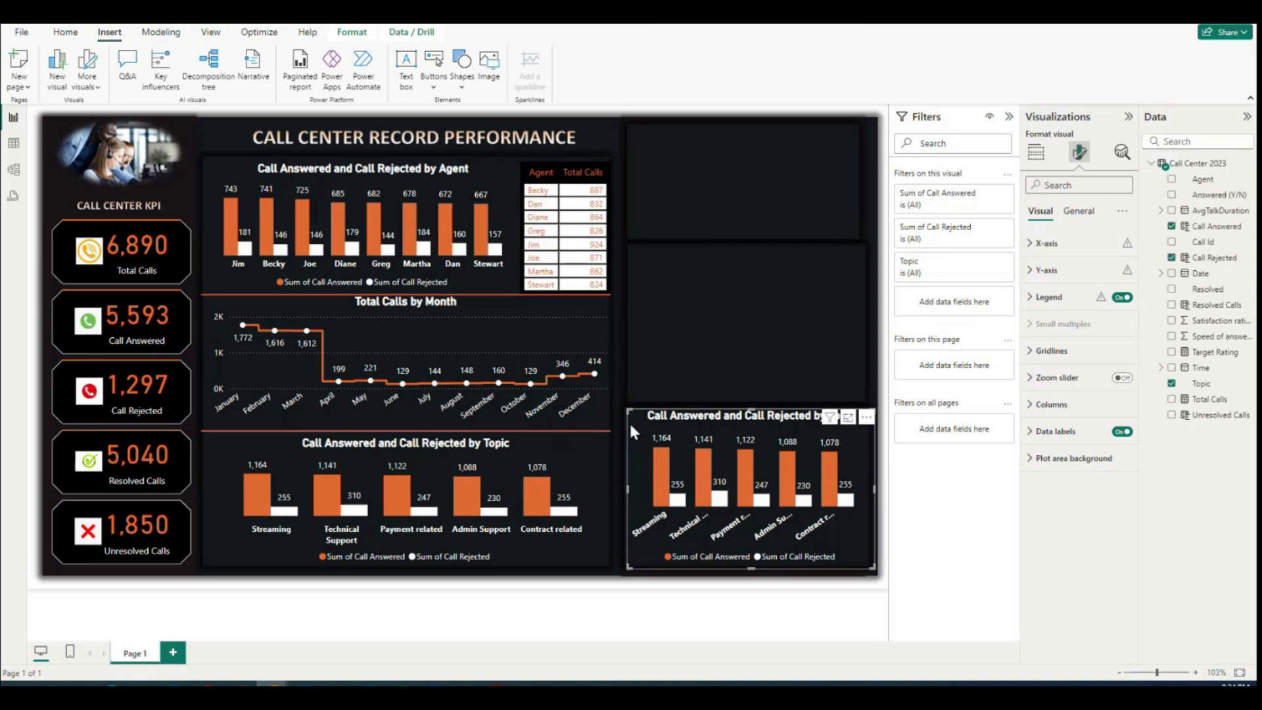
Step: Convert the copied chart to a stacked bar chart showing Total Calls by Topic instead of Call Answered and Call Rejected
{"action": "left_click", "coordinate": [1037, 152]}
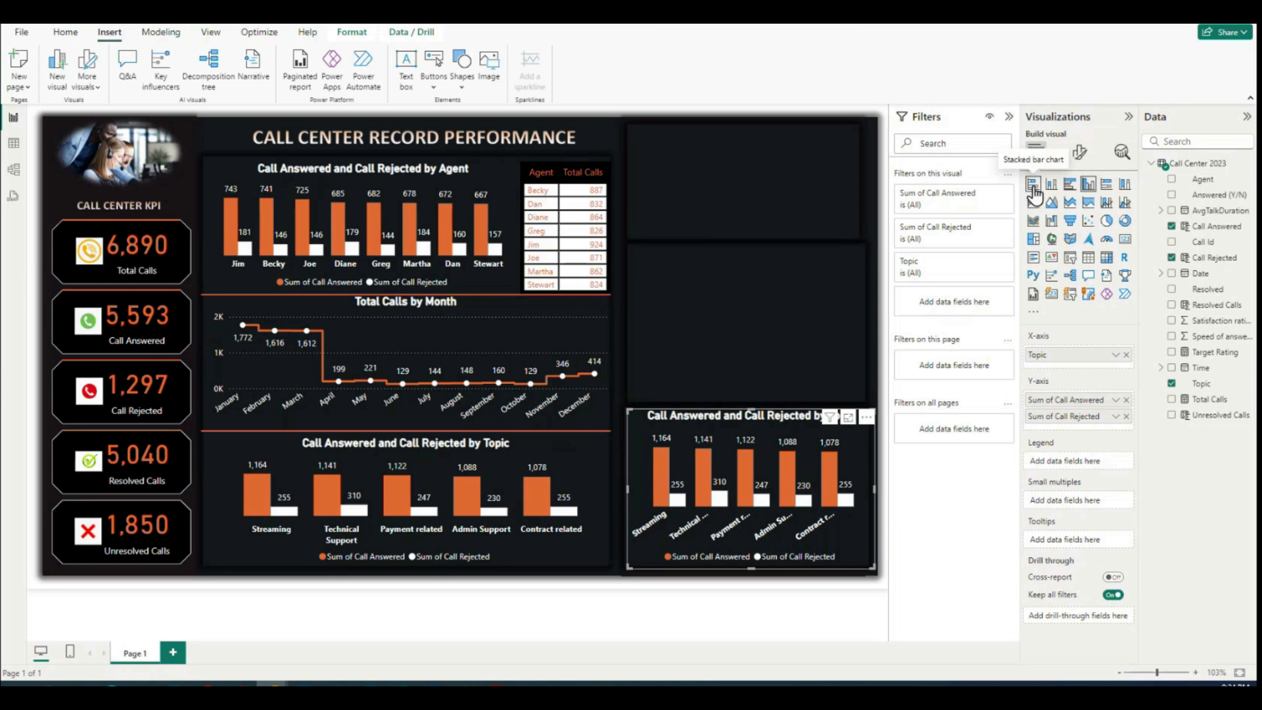
{"action": "left_click", "coordinate": [1032, 186]}
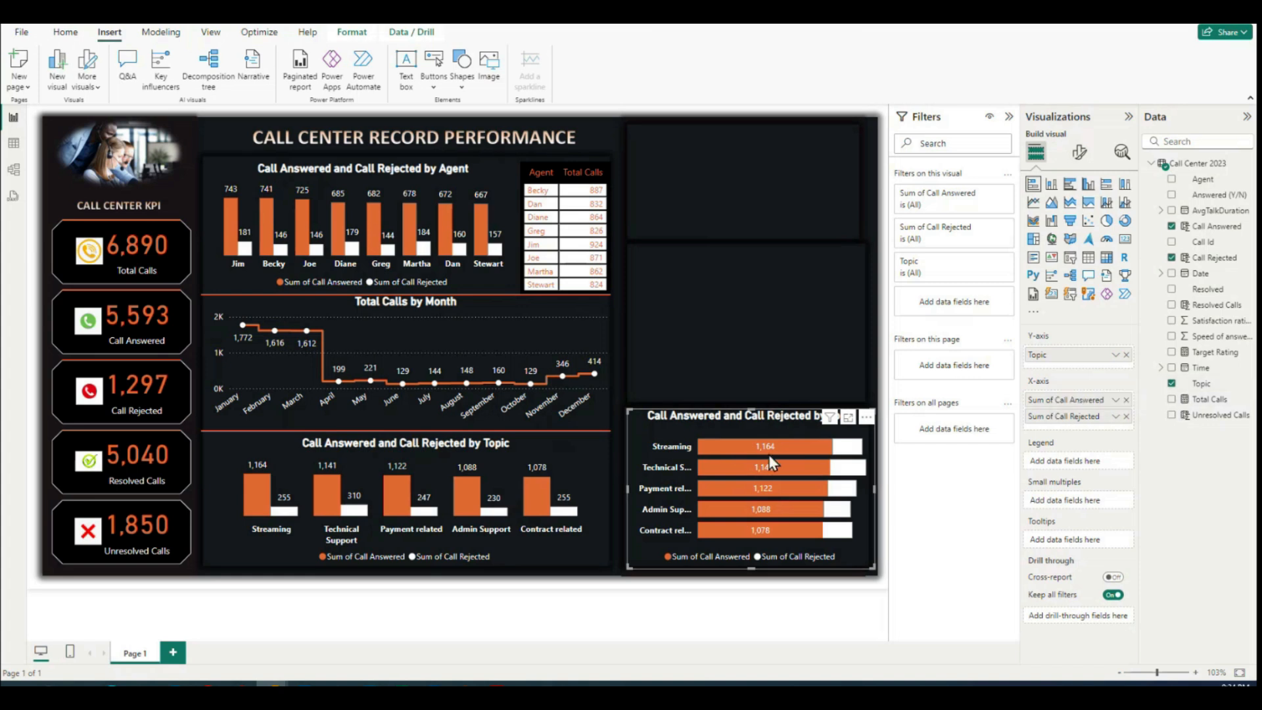
{"action": "left_click", "coordinate": [1171, 399]}
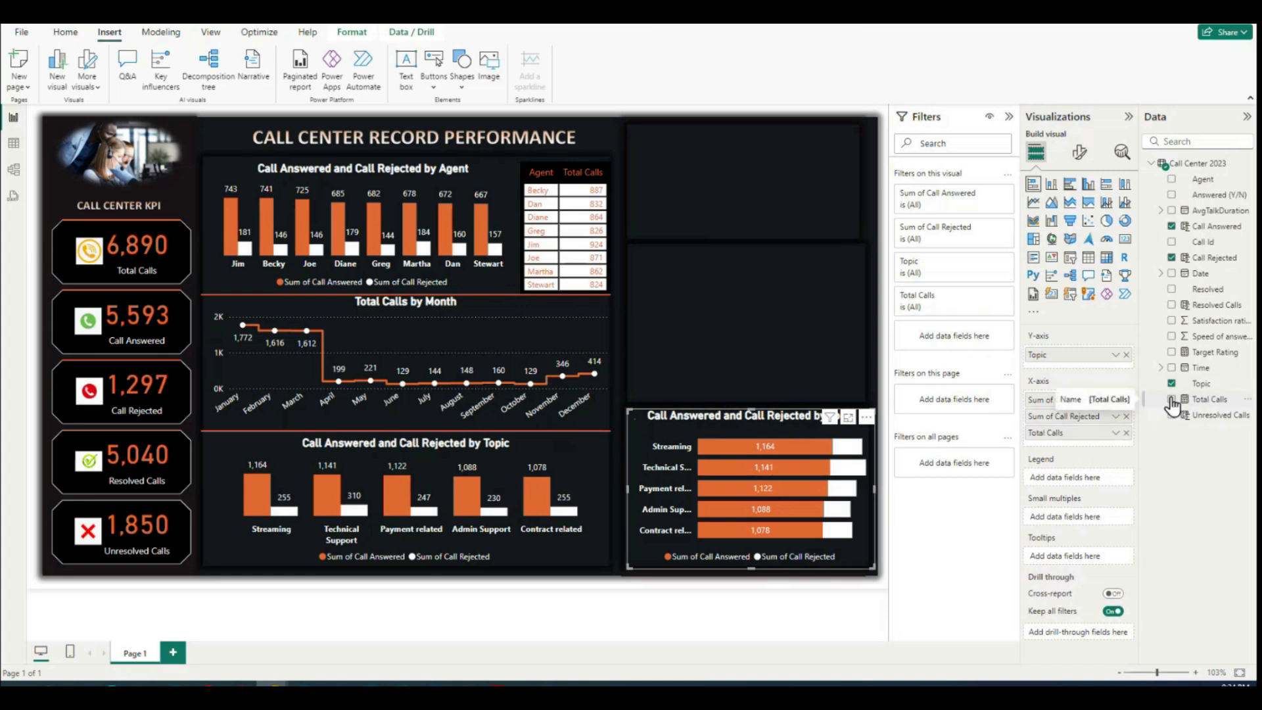
{"action": "left_click", "coordinate": [1172, 227]}
{"action": "left_click", "coordinate": [1173, 260]}
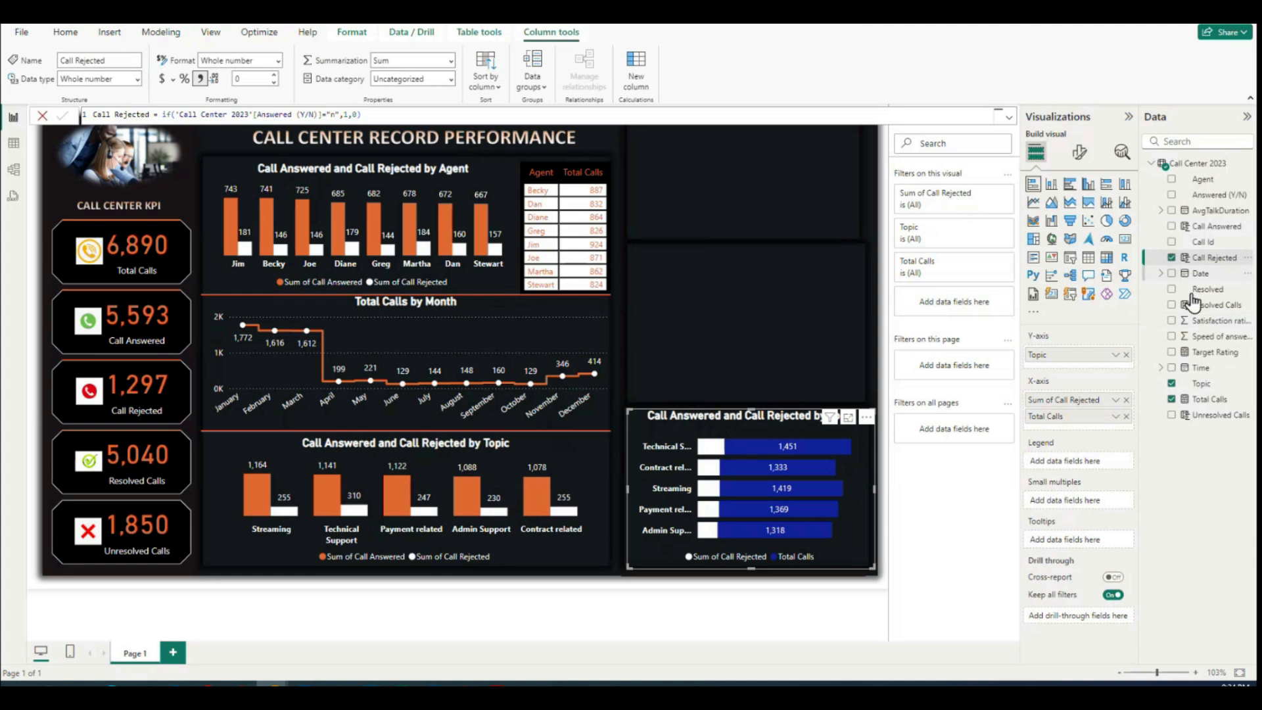
{"action": "left_click", "coordinate": [1173, 259]}
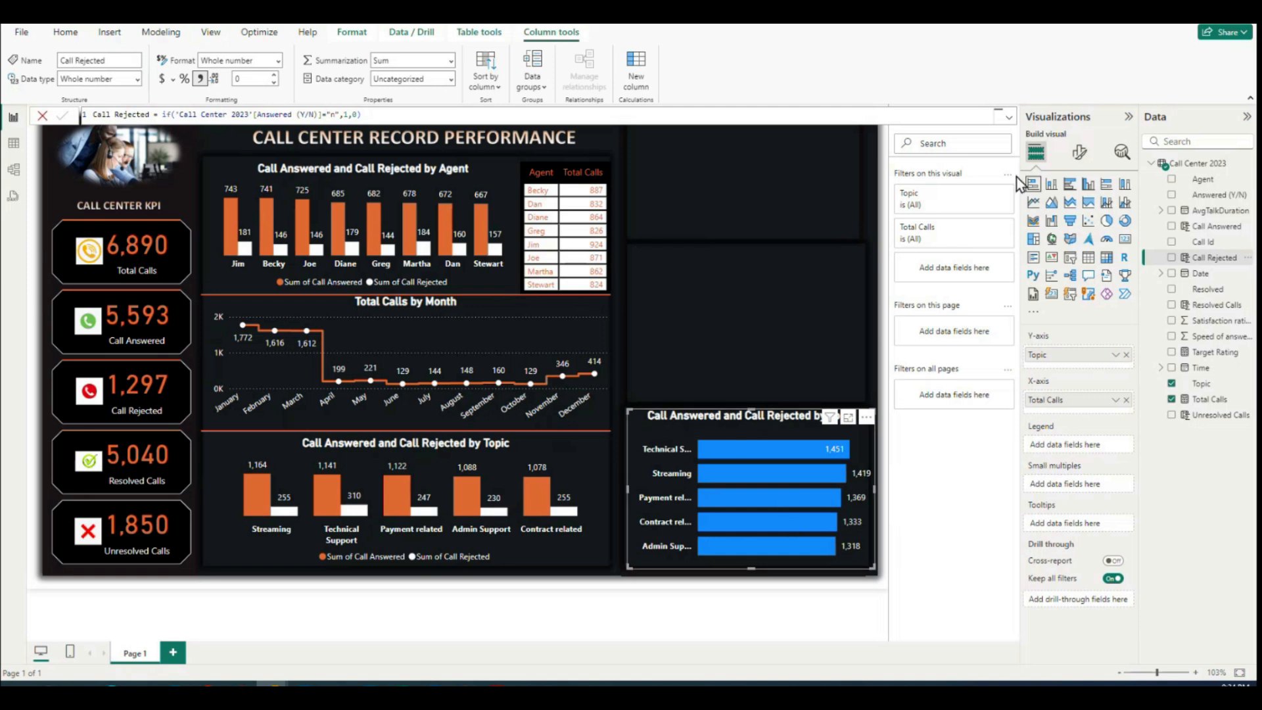
Step: Change the title of the lower-right bar chart to "Total Calls by Topic"
{"action": "left_click", "coordinate": [1076, 154]}
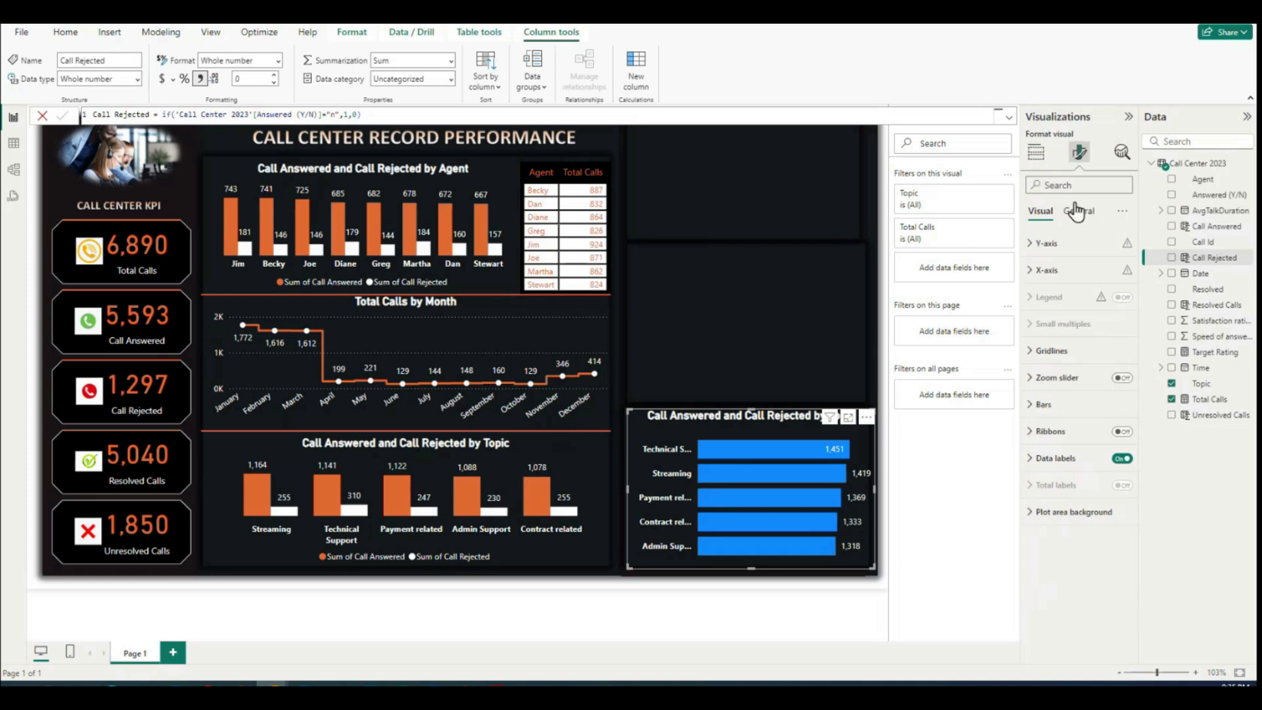
{"action": "left_click", "coordinate": [1071, 214]}
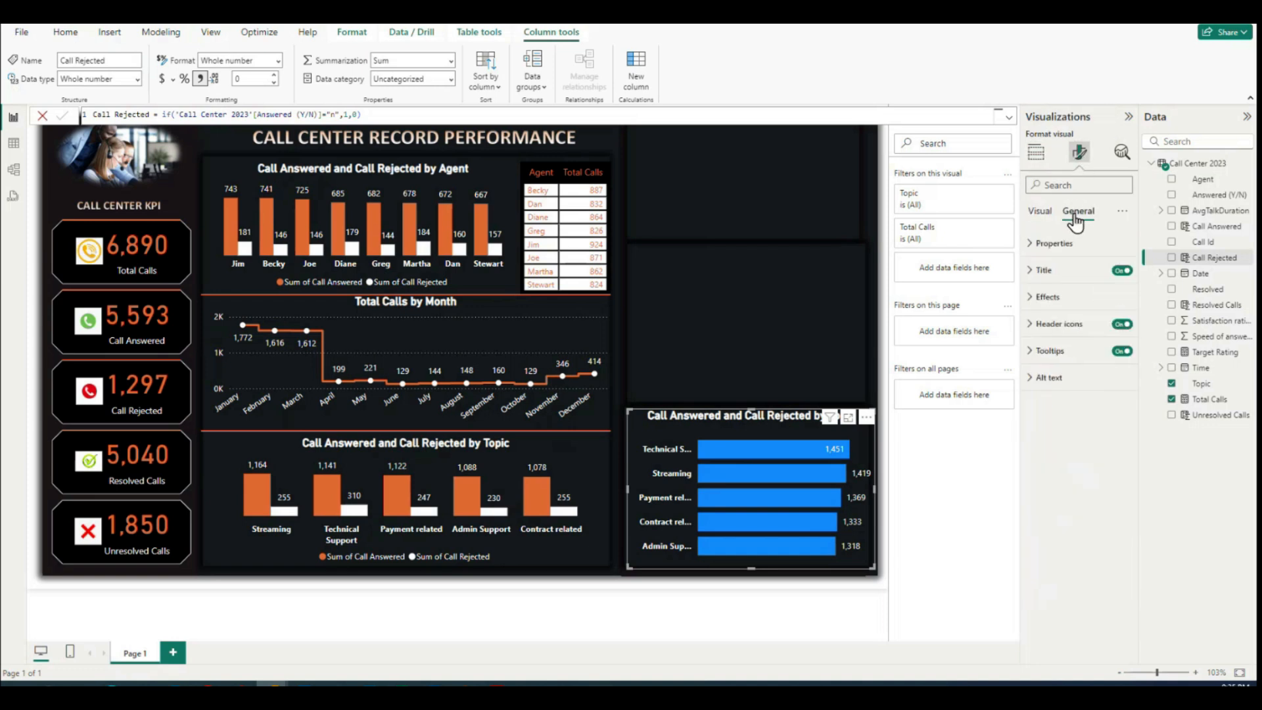
{"action": "left_click", "coordinate": [1043, 270]}
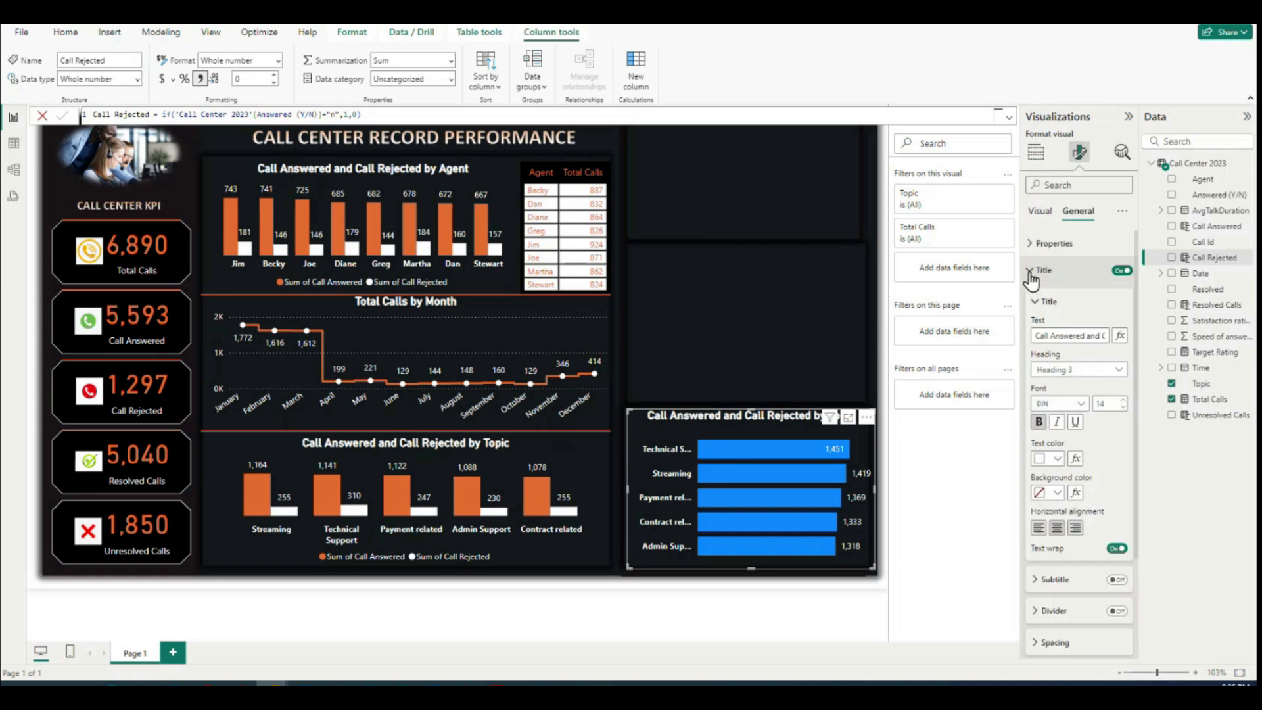
{"action": "left_click_drag", "start_coordinate": [1037, 336], "coordinate": [1204, 338]}
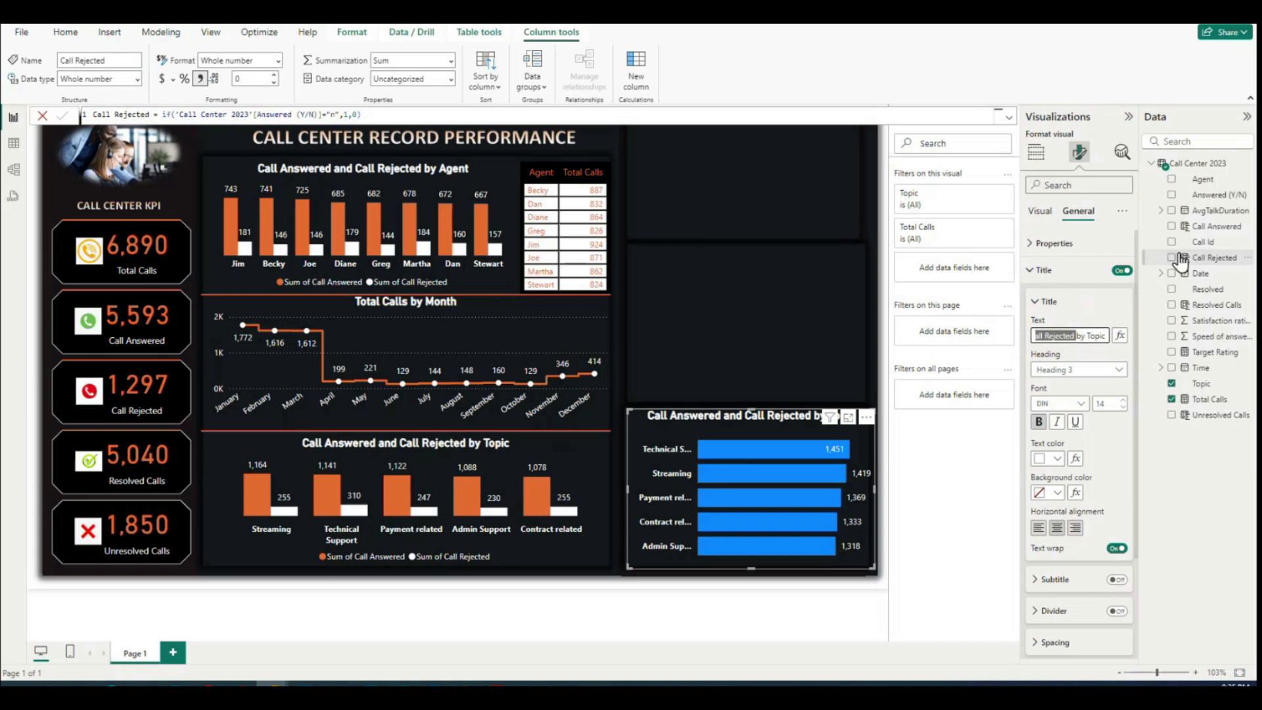
{"action": "type", "text": "Total "}
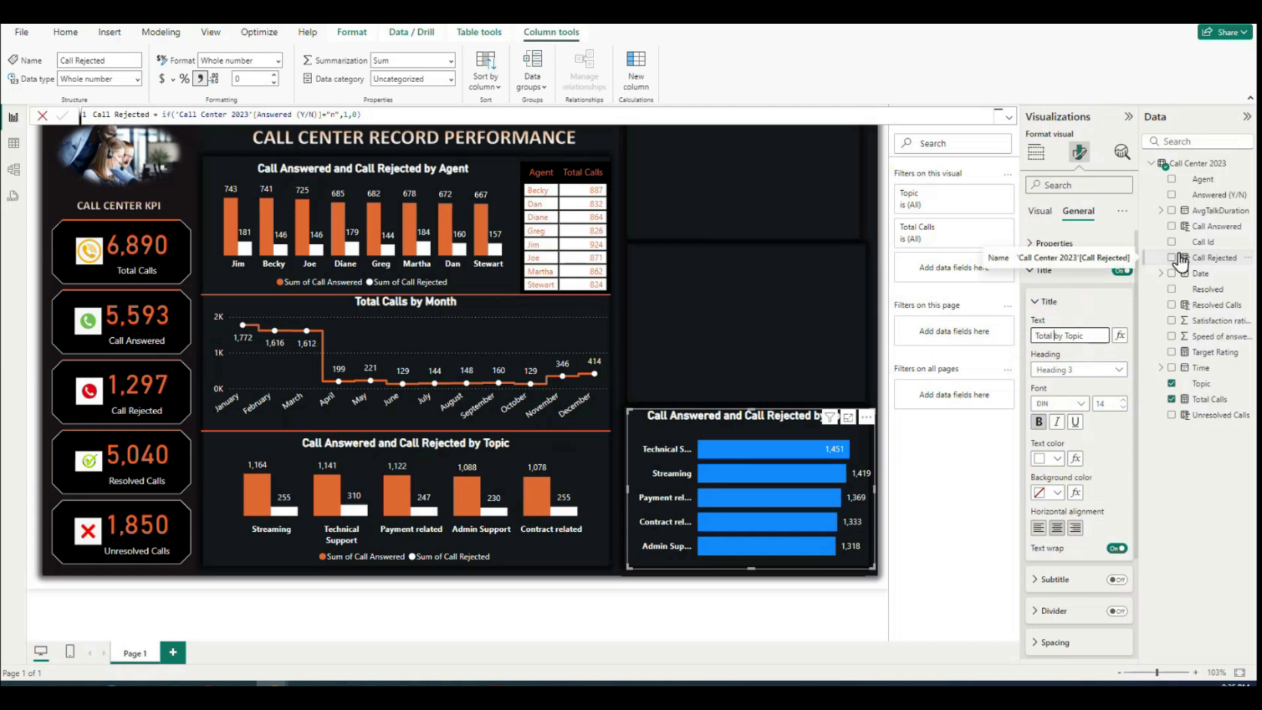
{"action": "type", "text": "Calls"}
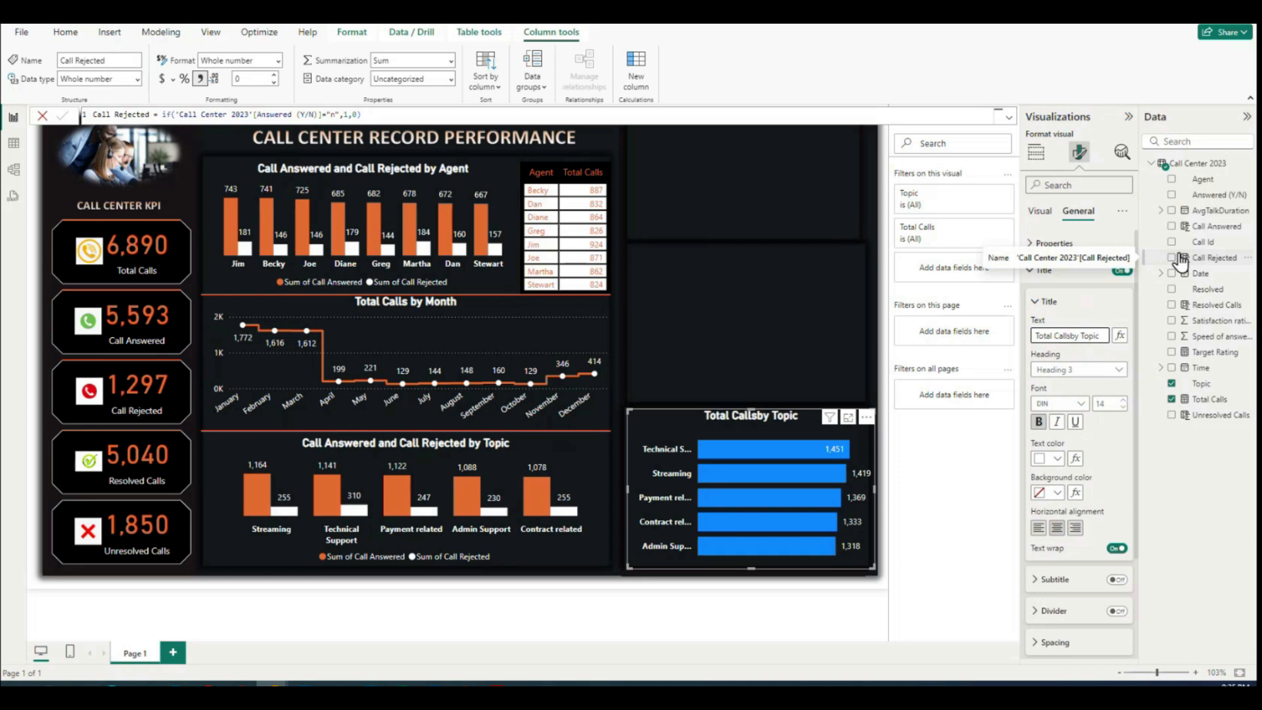
{"action": "type", "text": "v"}
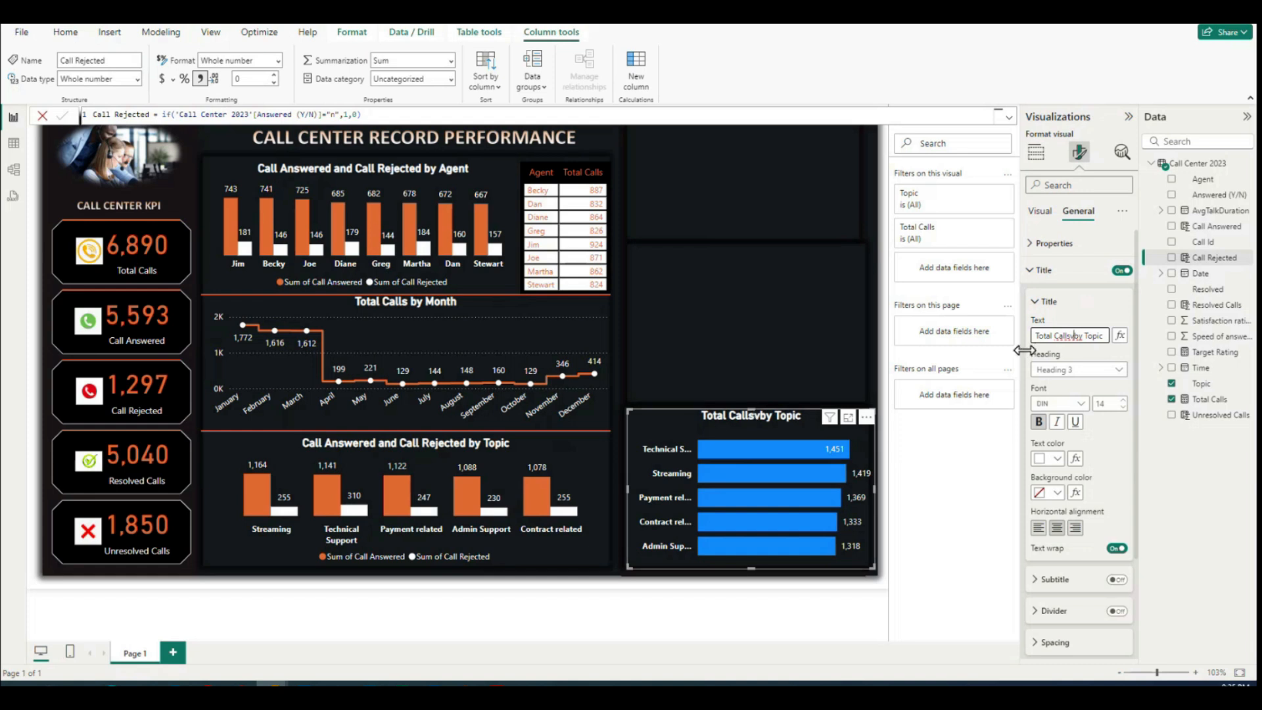
{"action": "key", "text": "Delete"}
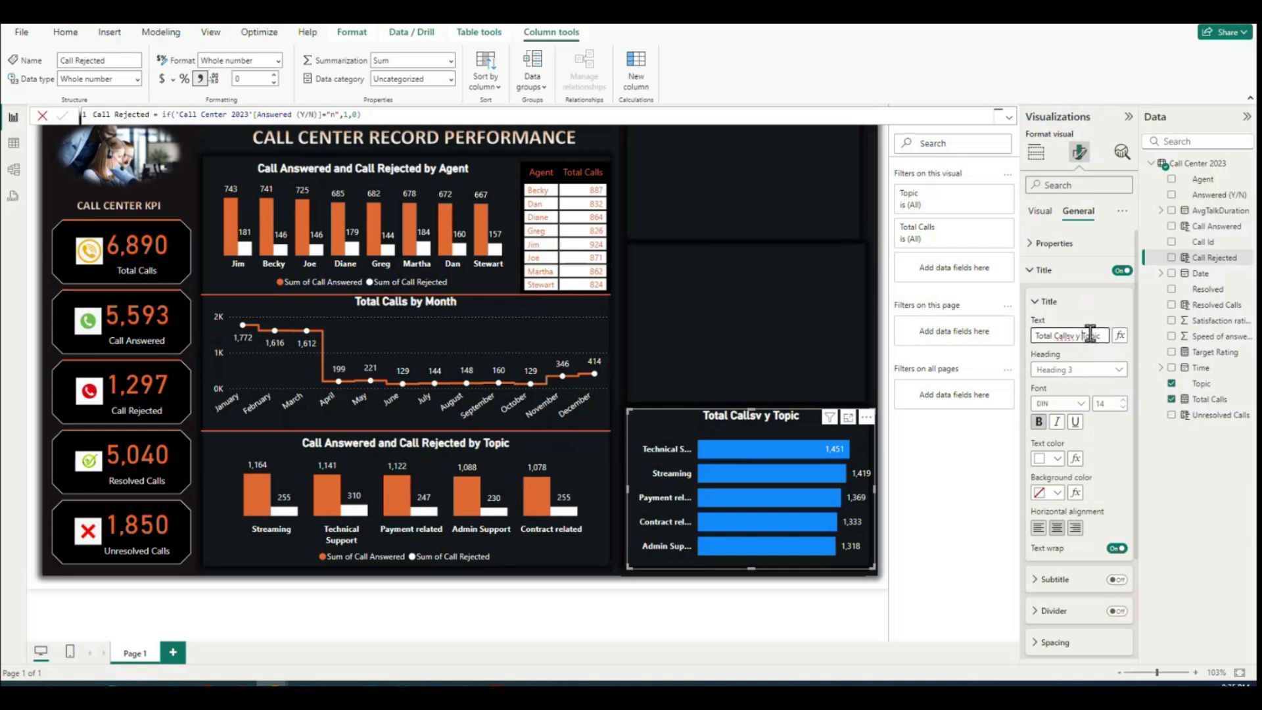
{"action": "key", "text": "BackSpace"}
{"action": "key", "text": "BackSpace"}
{"action": "key", "text": "BackSpace"}
{"action": "key", "text": "BackSpace"}
{"action": "type", "text": "by"}
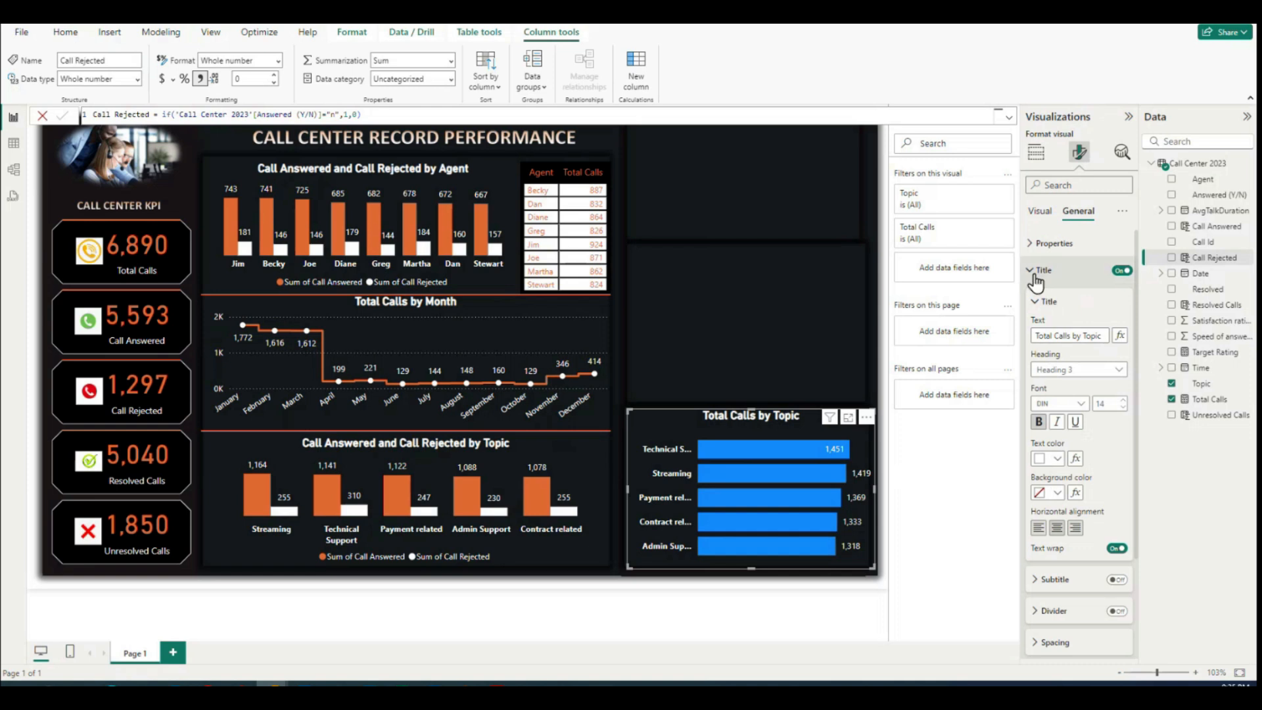
{"action": "left_click", "coordinate": [1044, 301]}
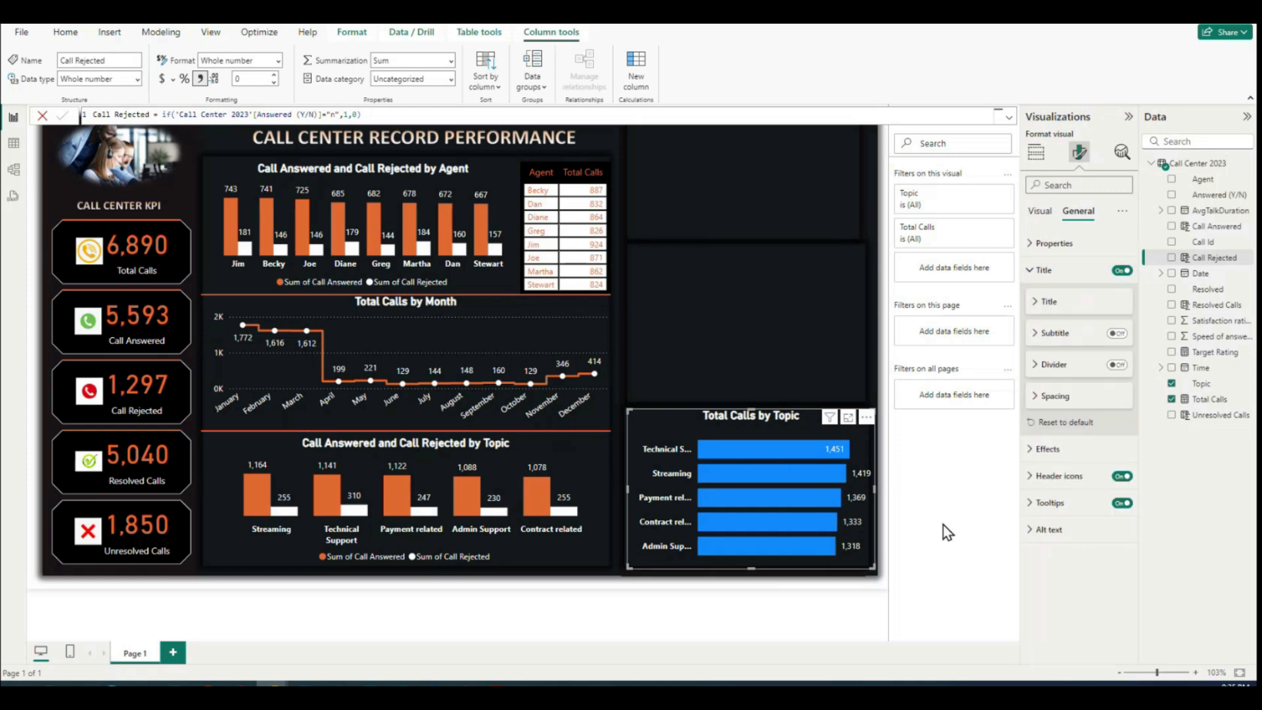
Step: Color the bars of the Total Calls by Topic chart orange, #E66C37
{"action": "left_click", "coordinate": [1041, 210]}
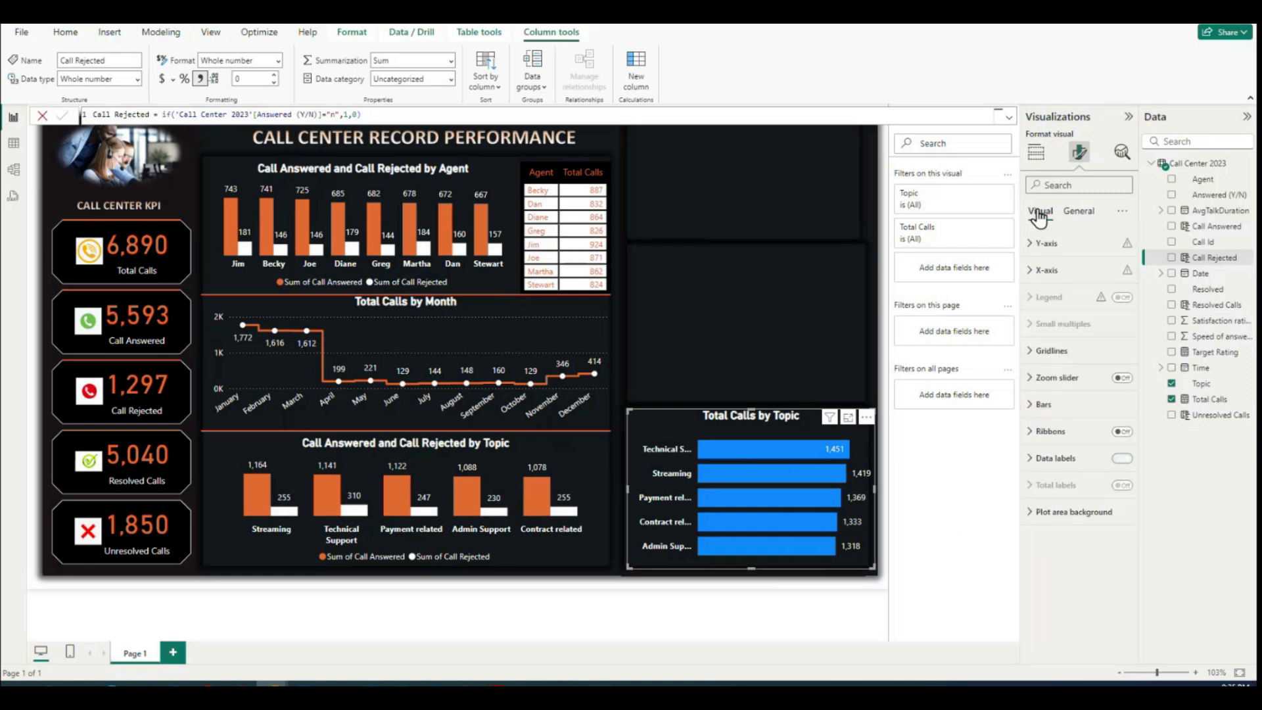
{"action": "left_click", "coordinate": [1043, 404]}
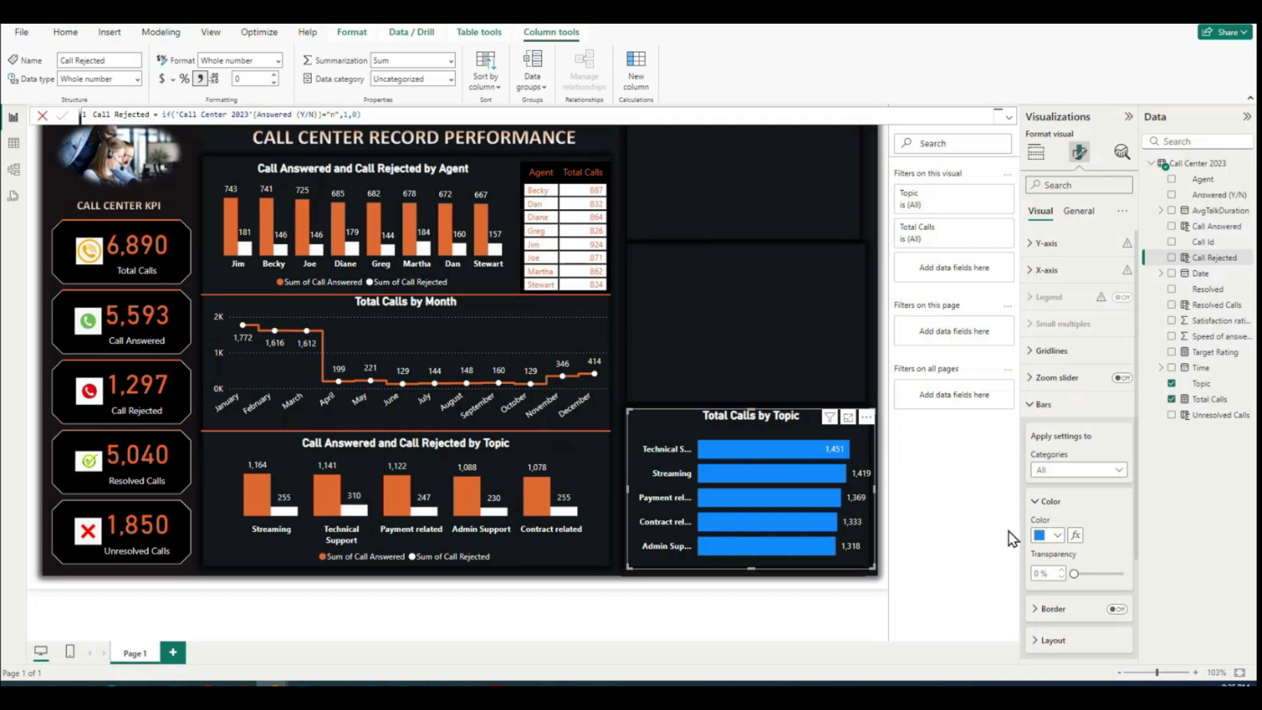
{"action": "left_click", "coordinate": [1054, 535]}
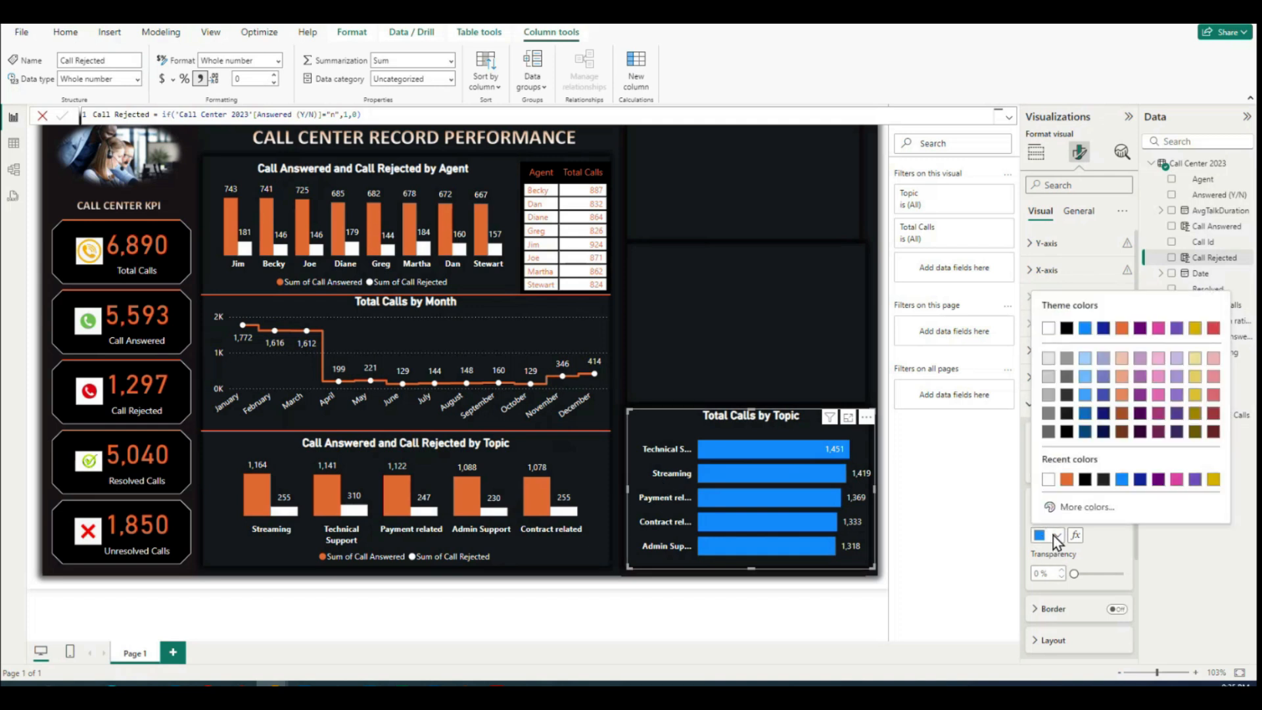
{"action": "left_click", "coordinate": [1066, 480]}
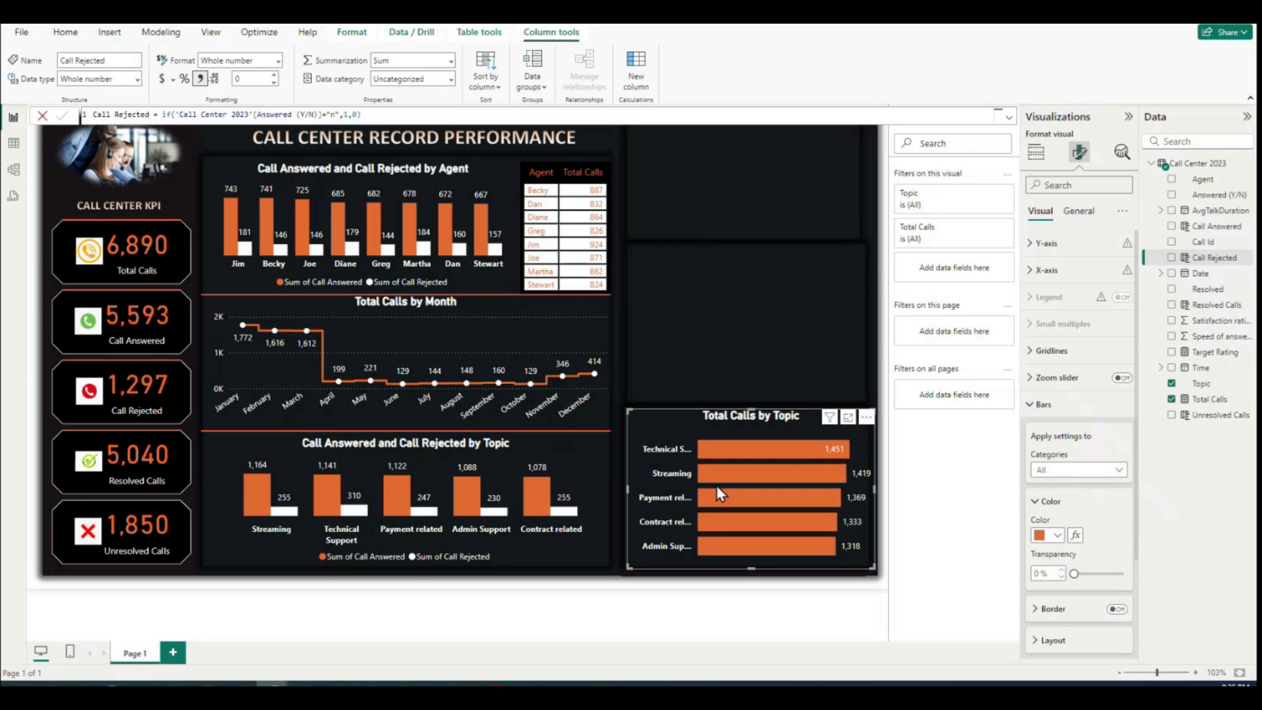
{"action": "left_click", "coordinate": [1033, 408]}
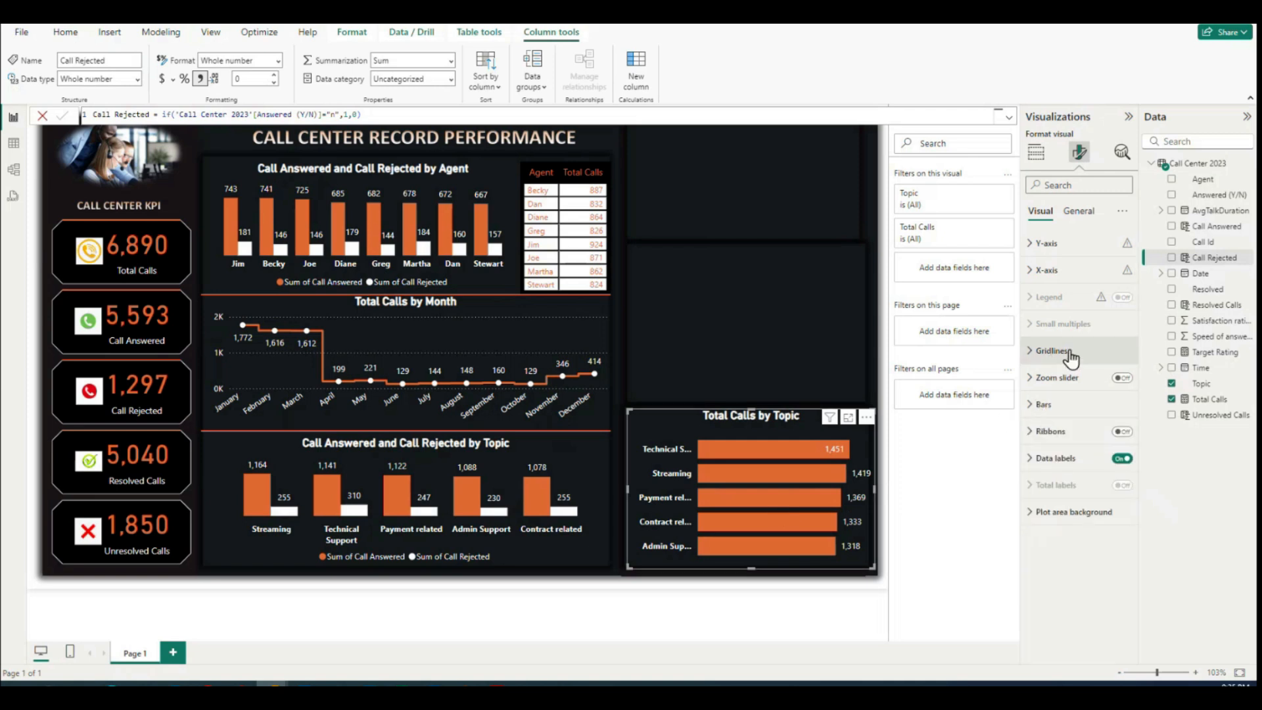
{"action": "left_click", "coordinate": [1032, 275]}
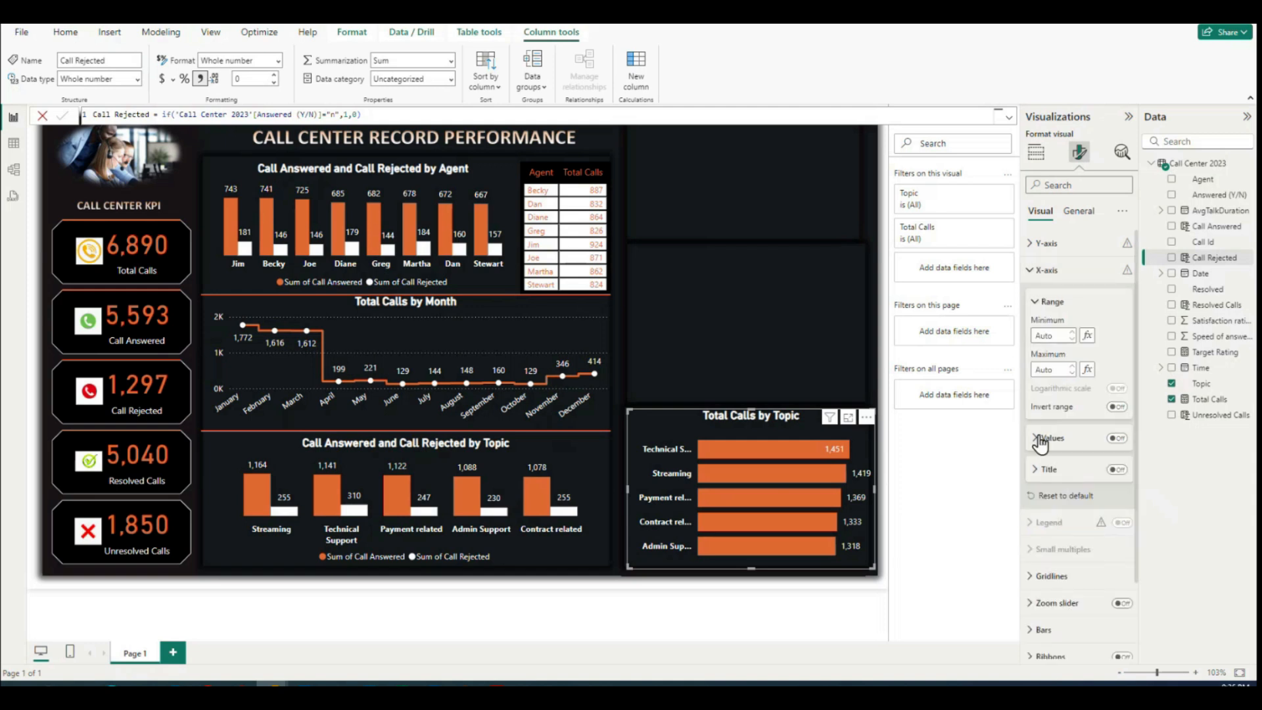
{"action": "left_click", "coordinate": [1029, 271]}
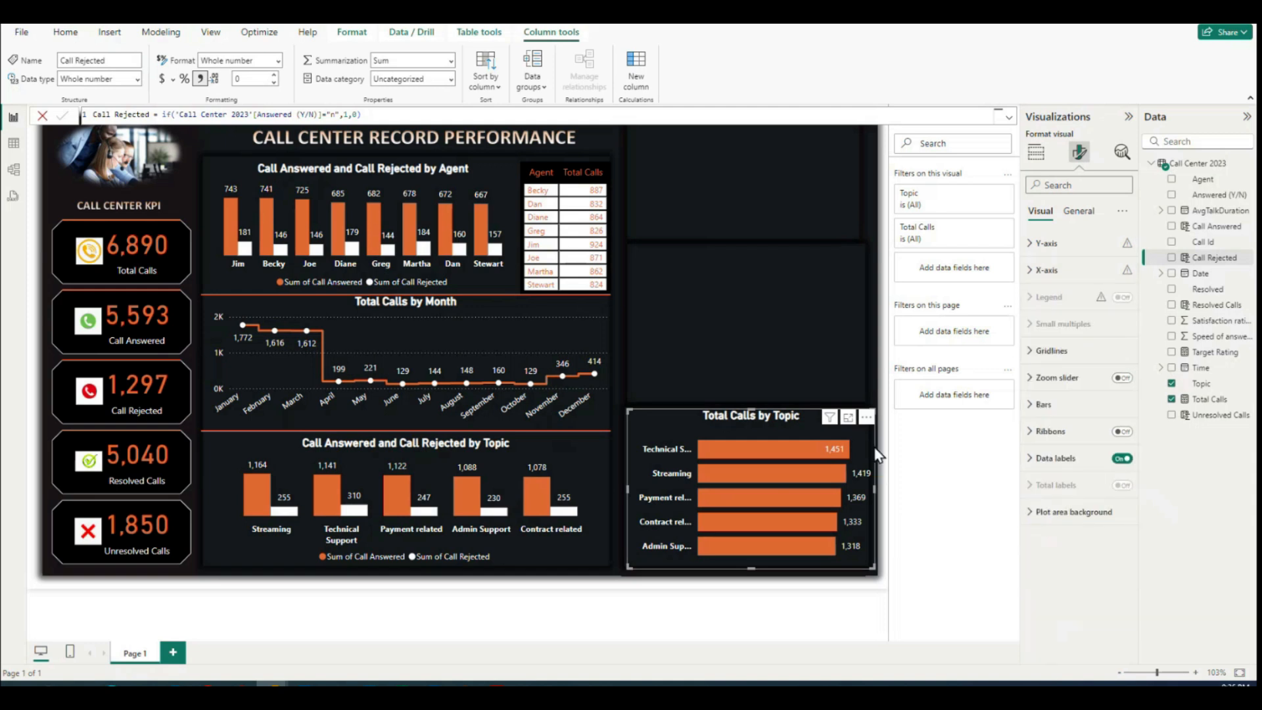
{"action": "left_click", "coordinate": [1032, 245]}
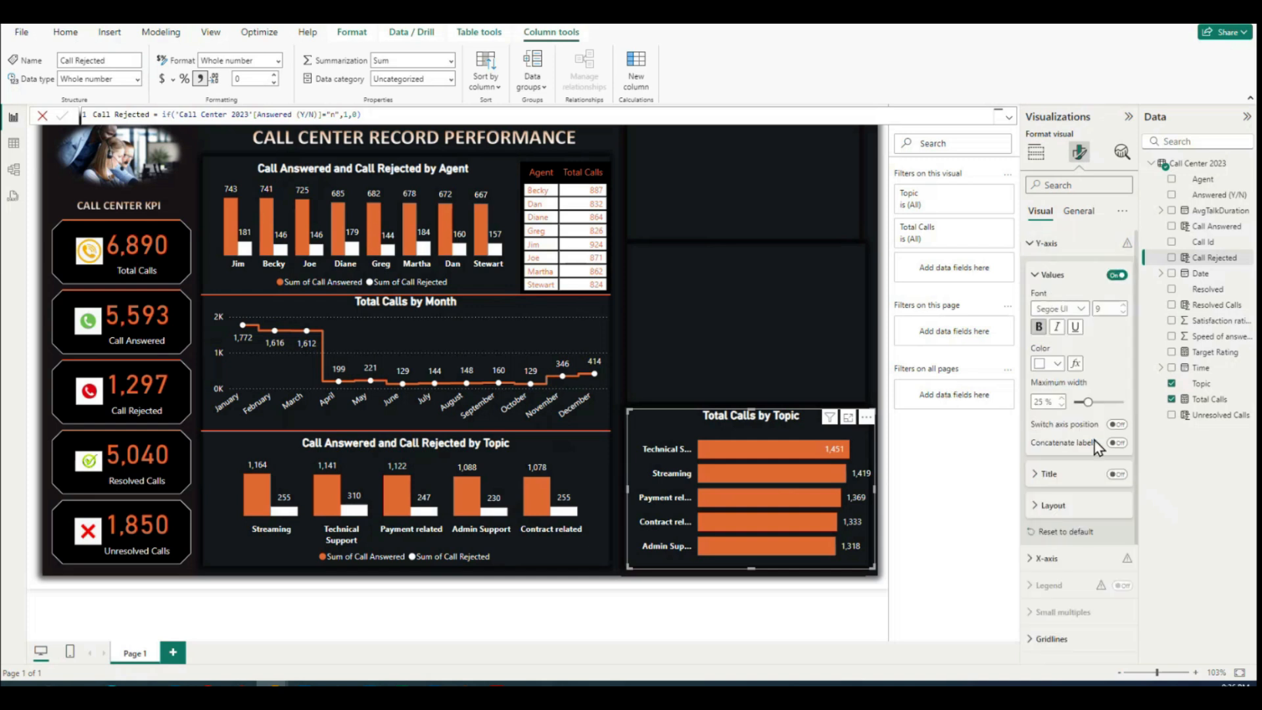
{"action": "left_click", "coordinate": [1036, 505]}
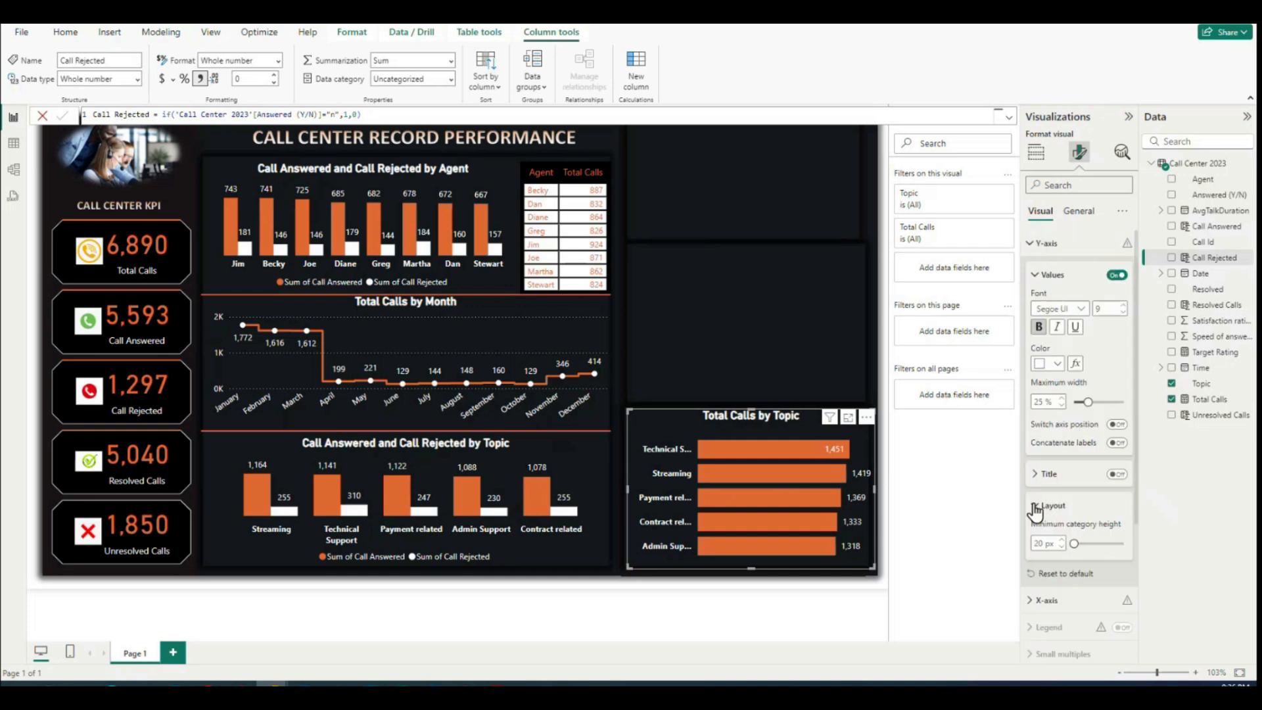
{"action": "left_click", "coordinate": [1034, 504]}
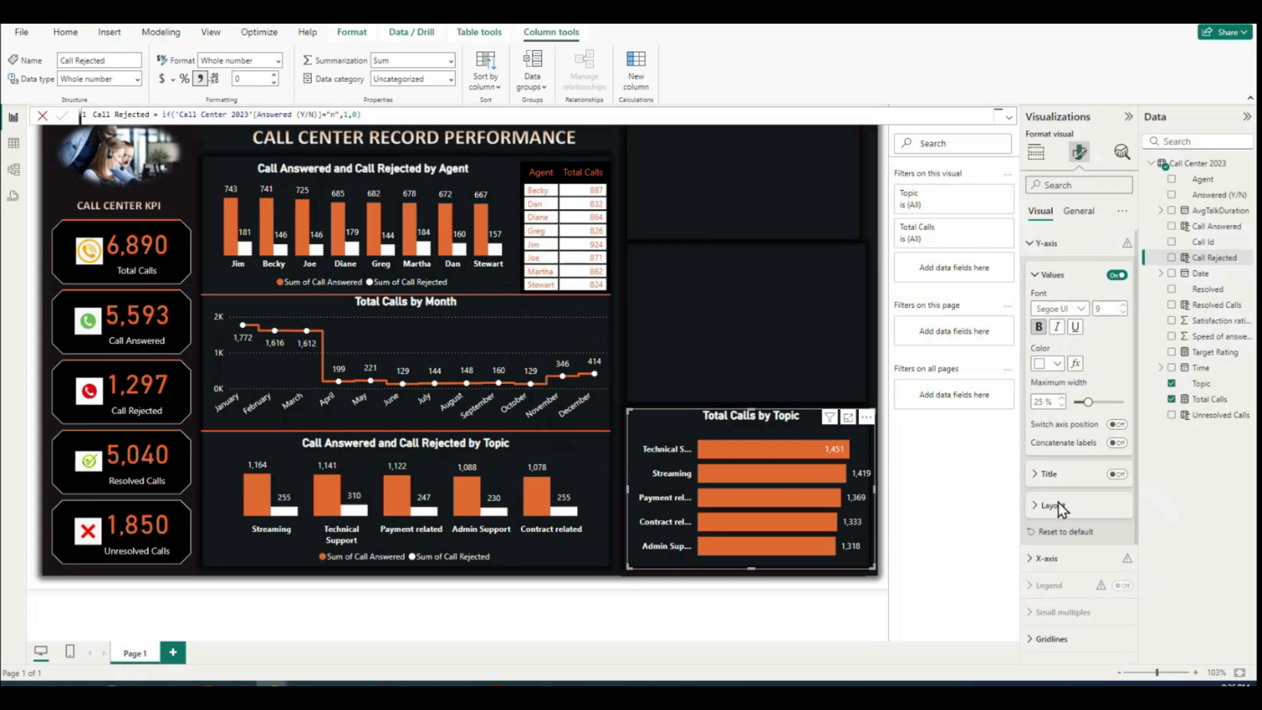
Step: Set the data label position of the Total Calls by Topic chart to Inside center
{"action": "scroll", "coordinate": [1077, 539], "scroll_direction": "down", "scroll_amount": 3}
{"action": "scroll", "coordinate": [1077, 560], "scroll_direction": "down", "scroll_amount": 1}
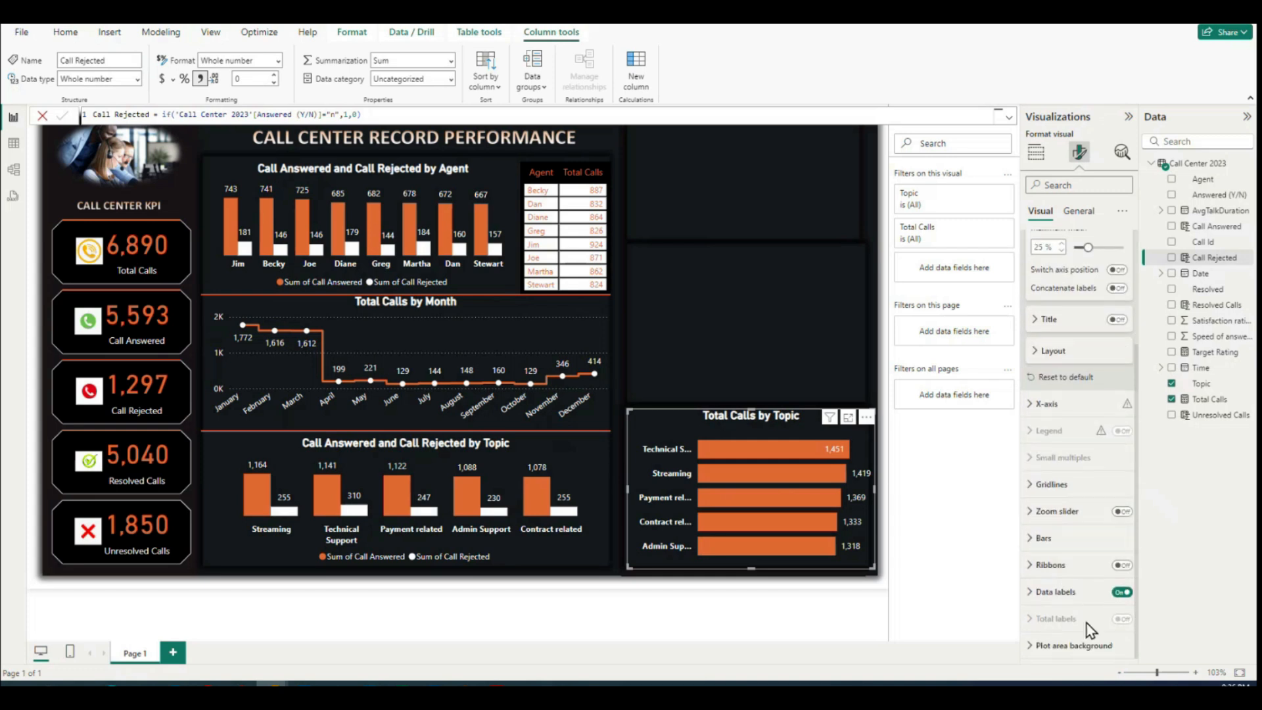
{"action": "left_click", "coordinate": [1054, 586]}
{"action": "scroll", "coordinate": [1054, 585], "scroll_direction": "down", "scroll_amount": 7}
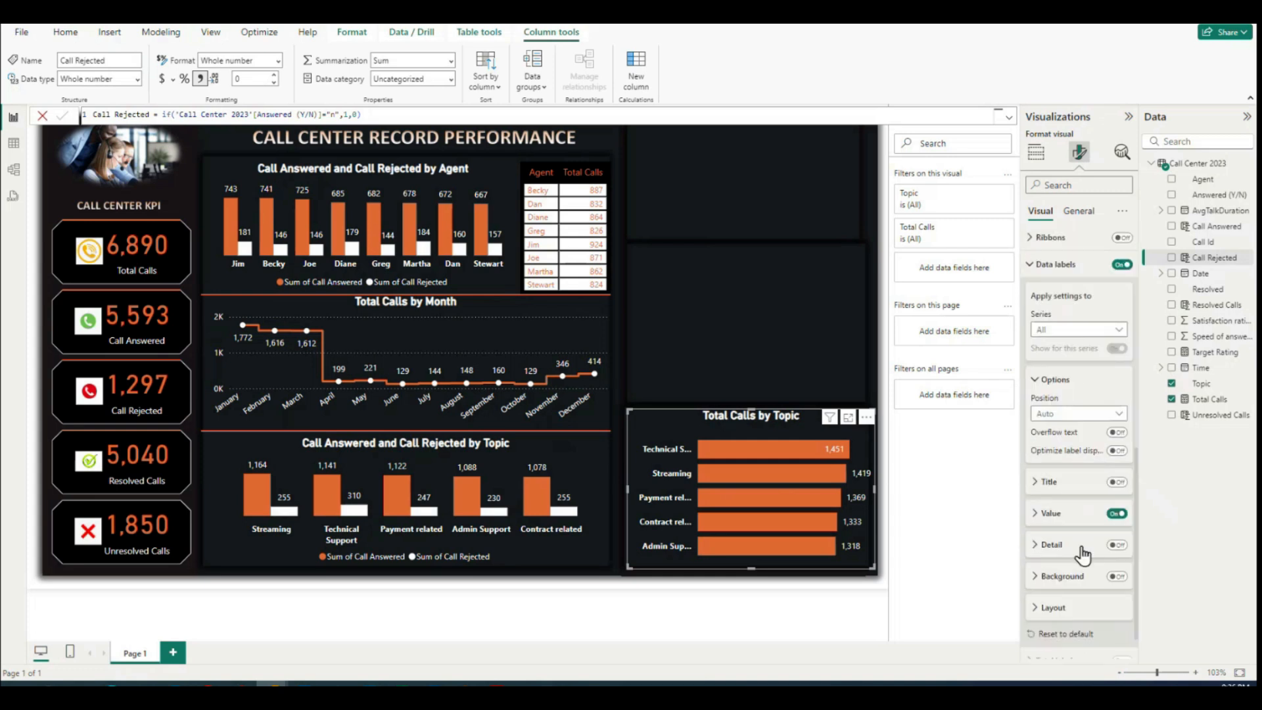
{"action": "left_click", "coordinate": [1117, 413]}
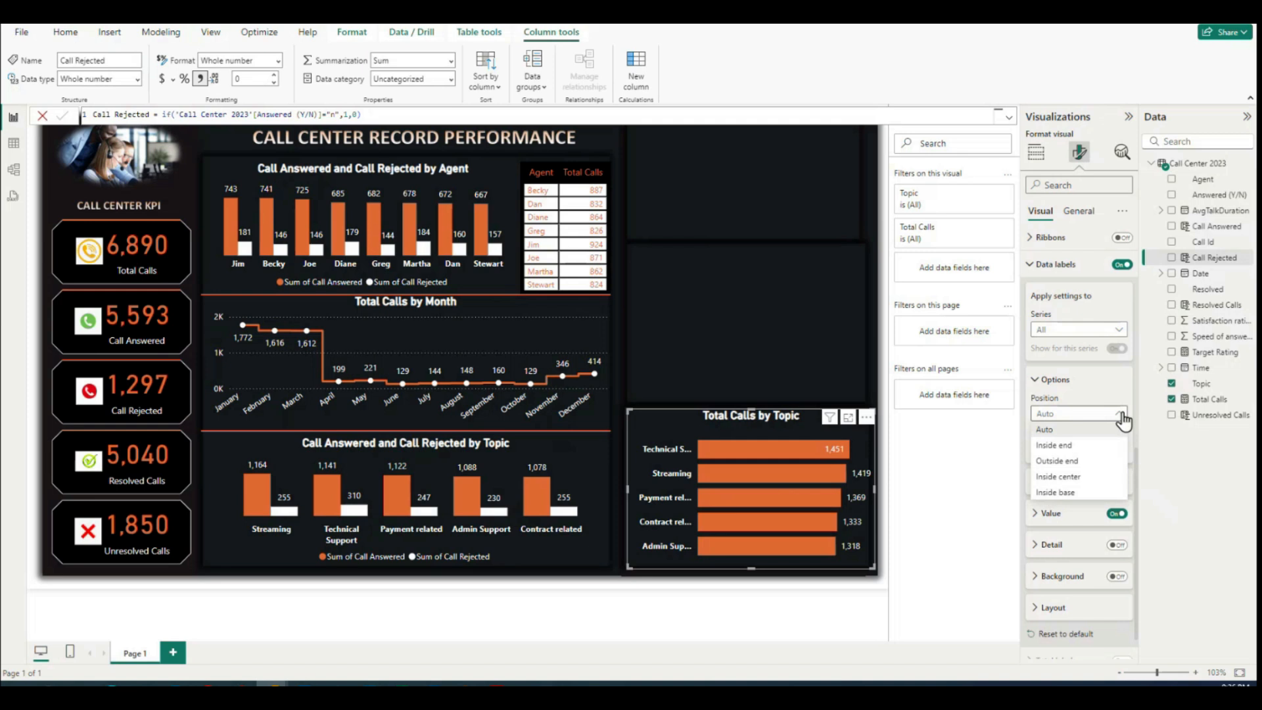
{"action": "left_click", "coordinate": [1082, 477]}
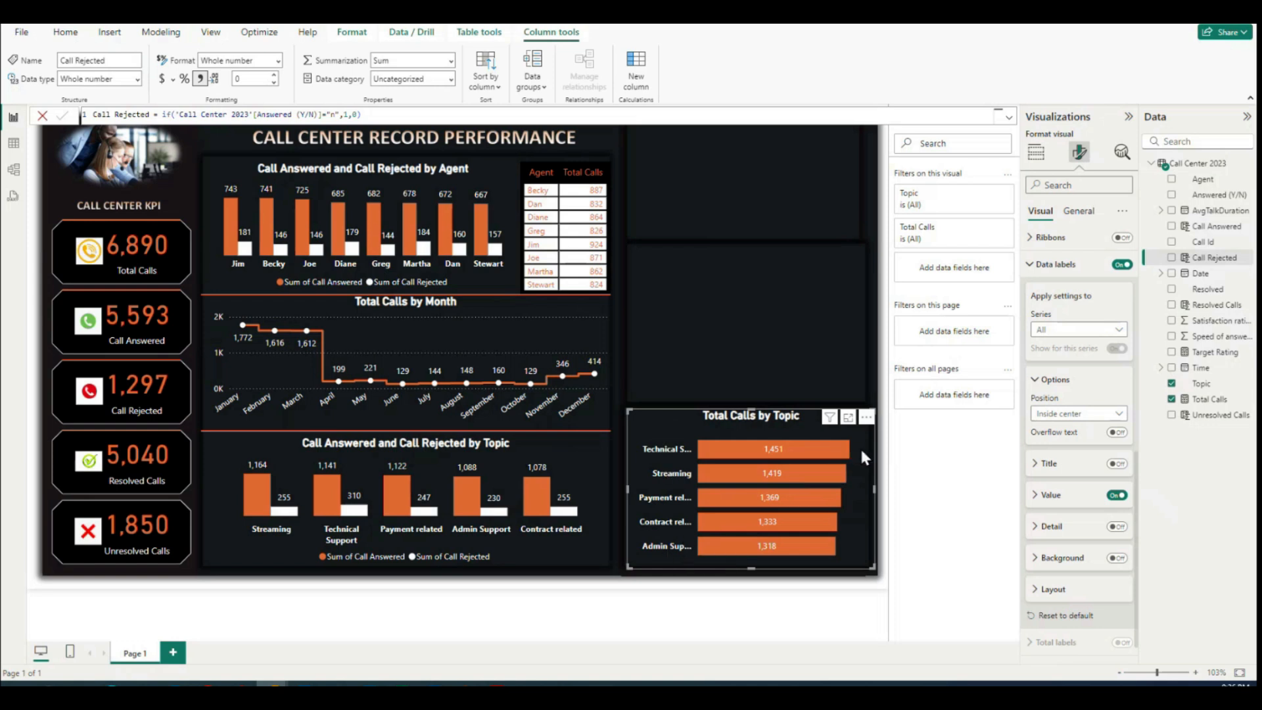
Step: Reduce the font size of the Y-axis topic labels in the Total Calls by Topic chart by one step
{"action": "left_click", "coordinate": [664, 452]}
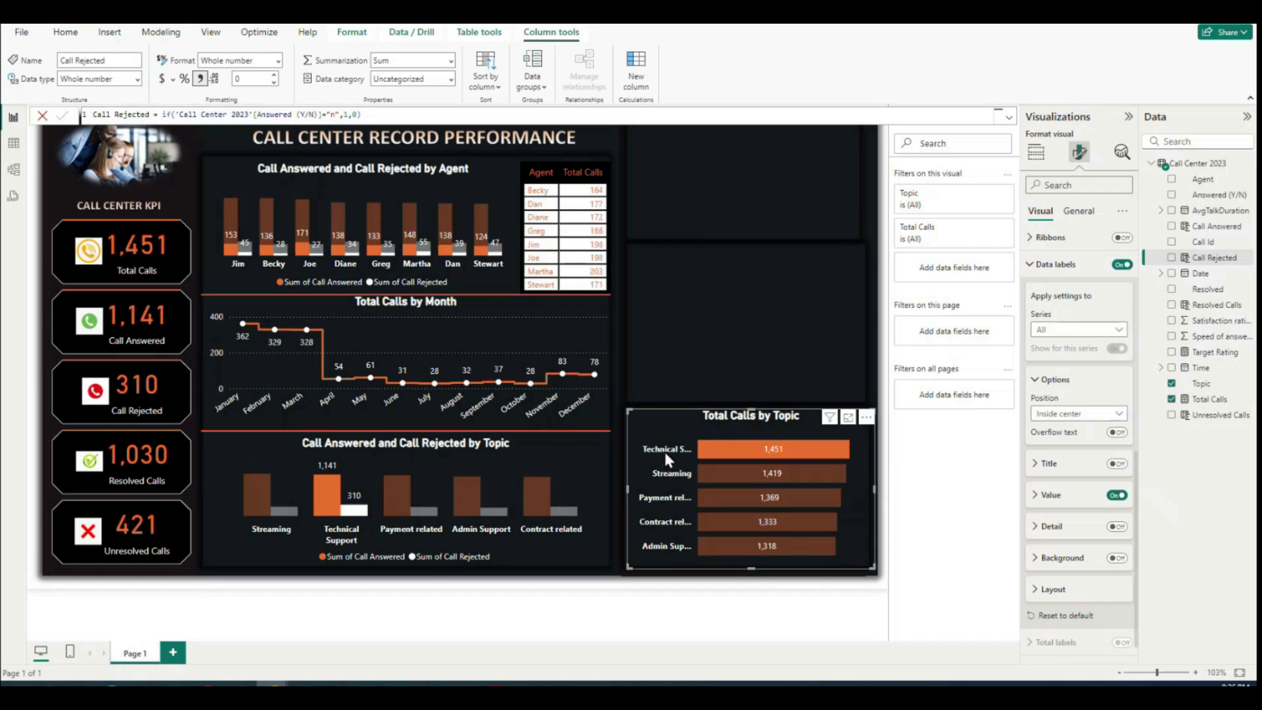
{"action": "left_click", "coordinate": [664, 451]}
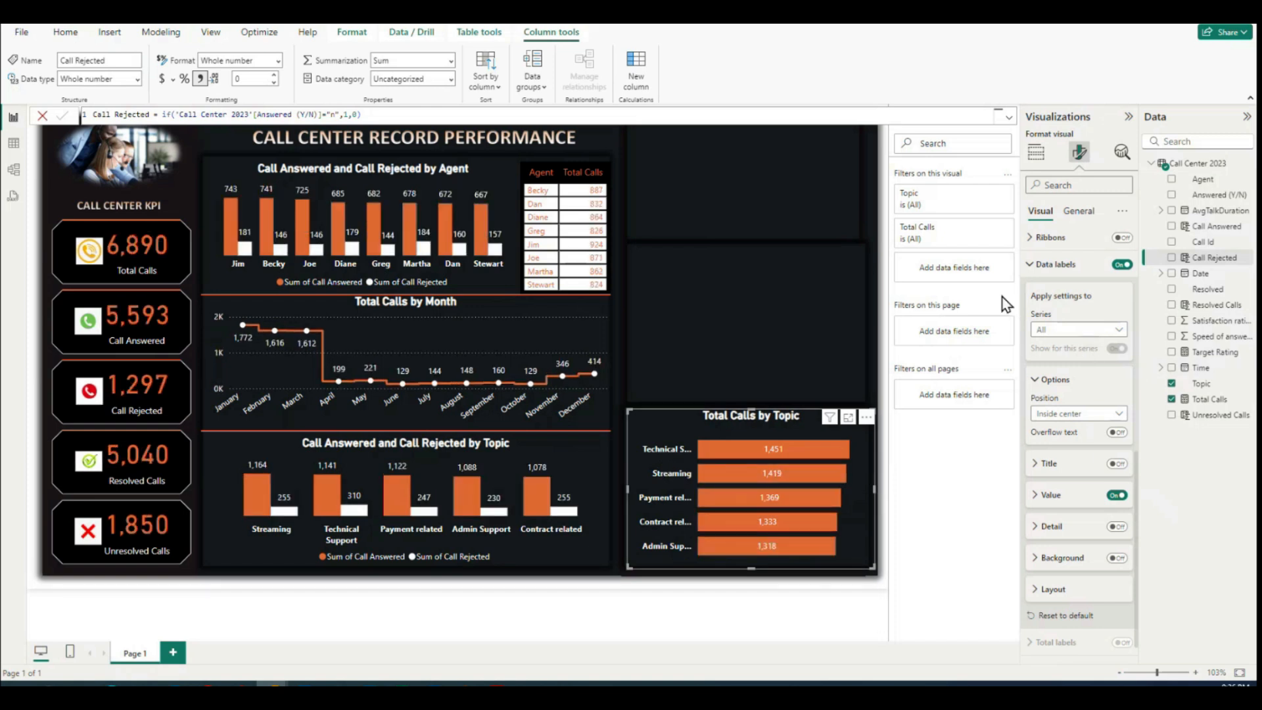
{"action": "left_click", "coordinate": [1037, 267]}
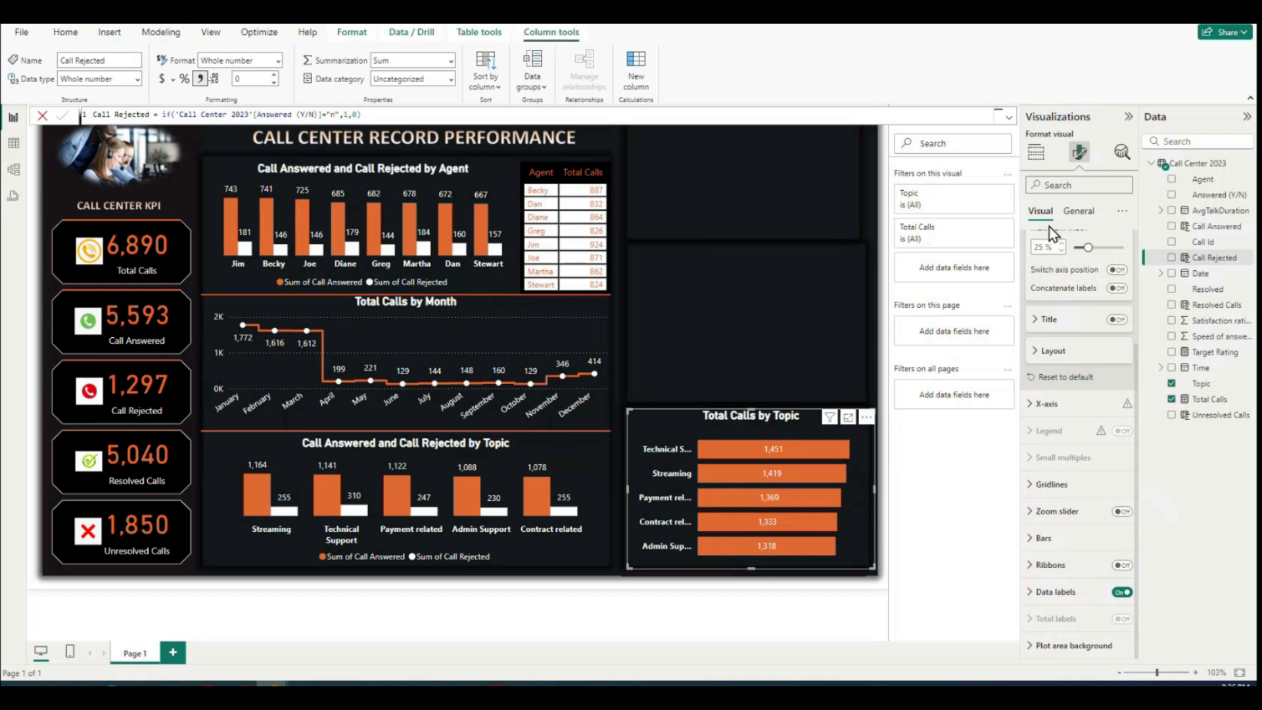
{"action": "left_click", "coordinate": [1060, 211]}
{"action": "left_click", "coordinate": [1028, 274]}
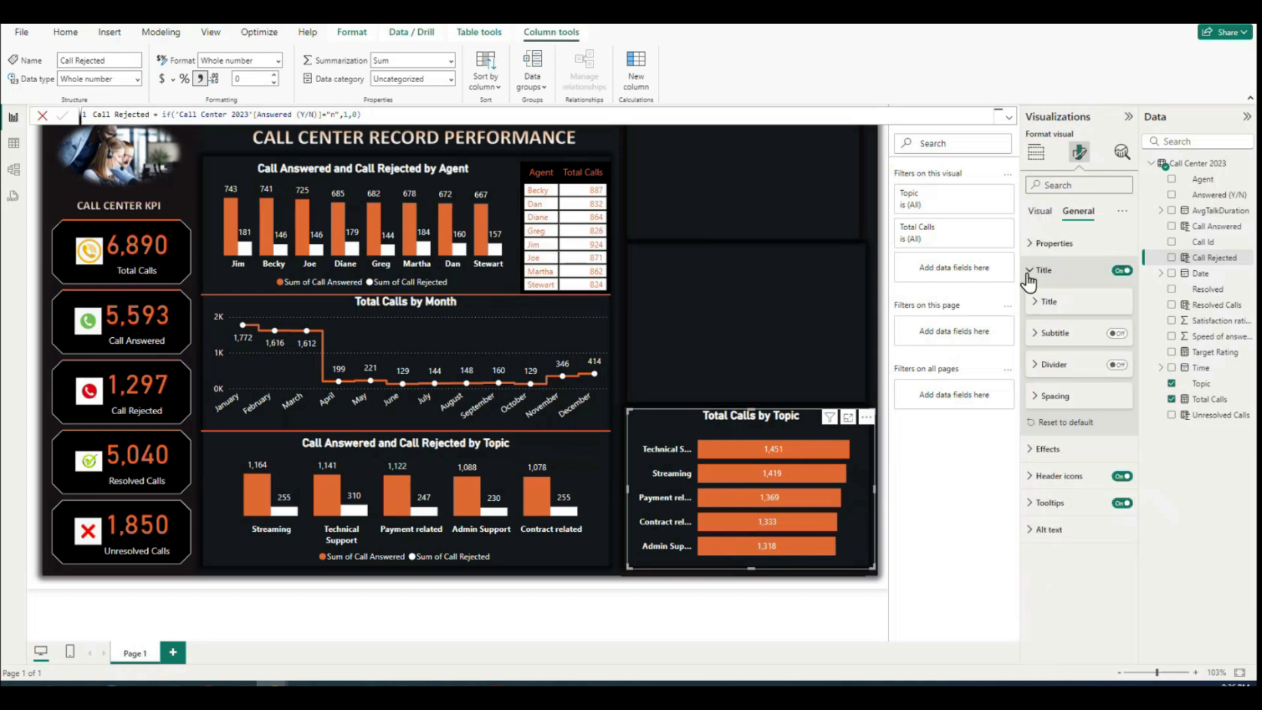
{"action": "left_click", "coordinate": [1027, 276]}
{"action": "left_click", "coordinate": [1039, 211]}
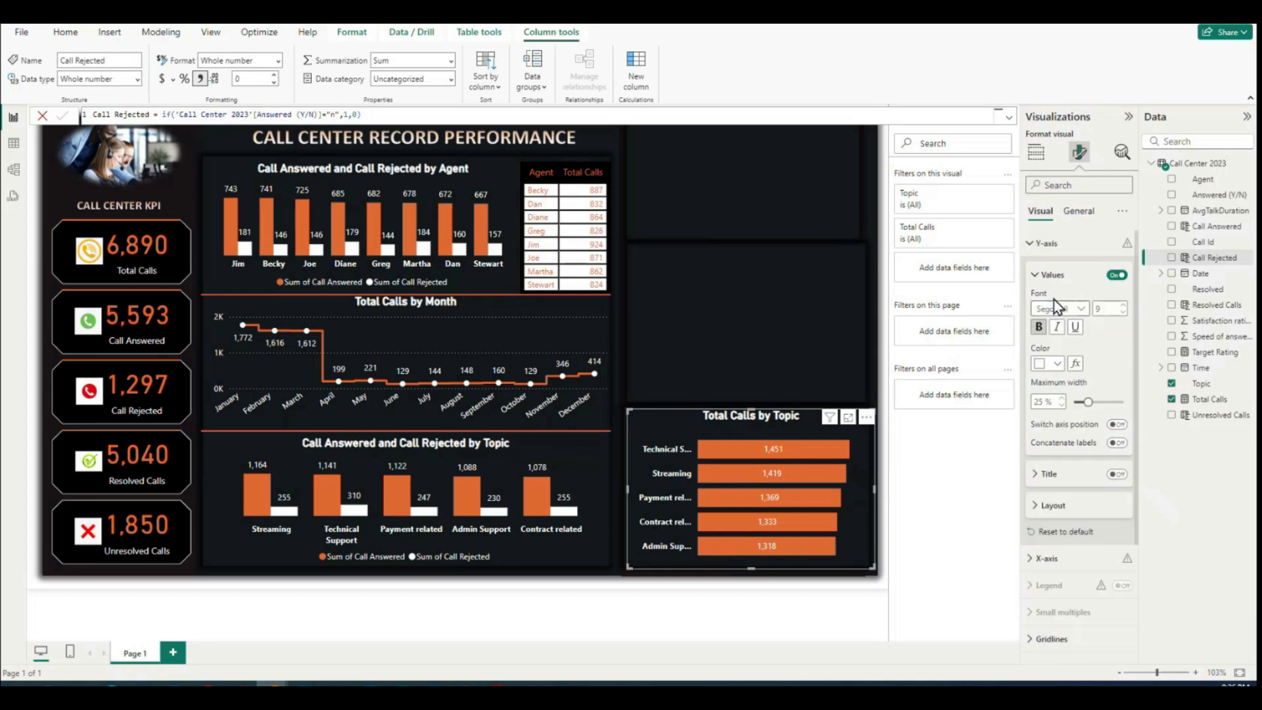
{"action": "left_click", "coordinate": [1036, 276]}
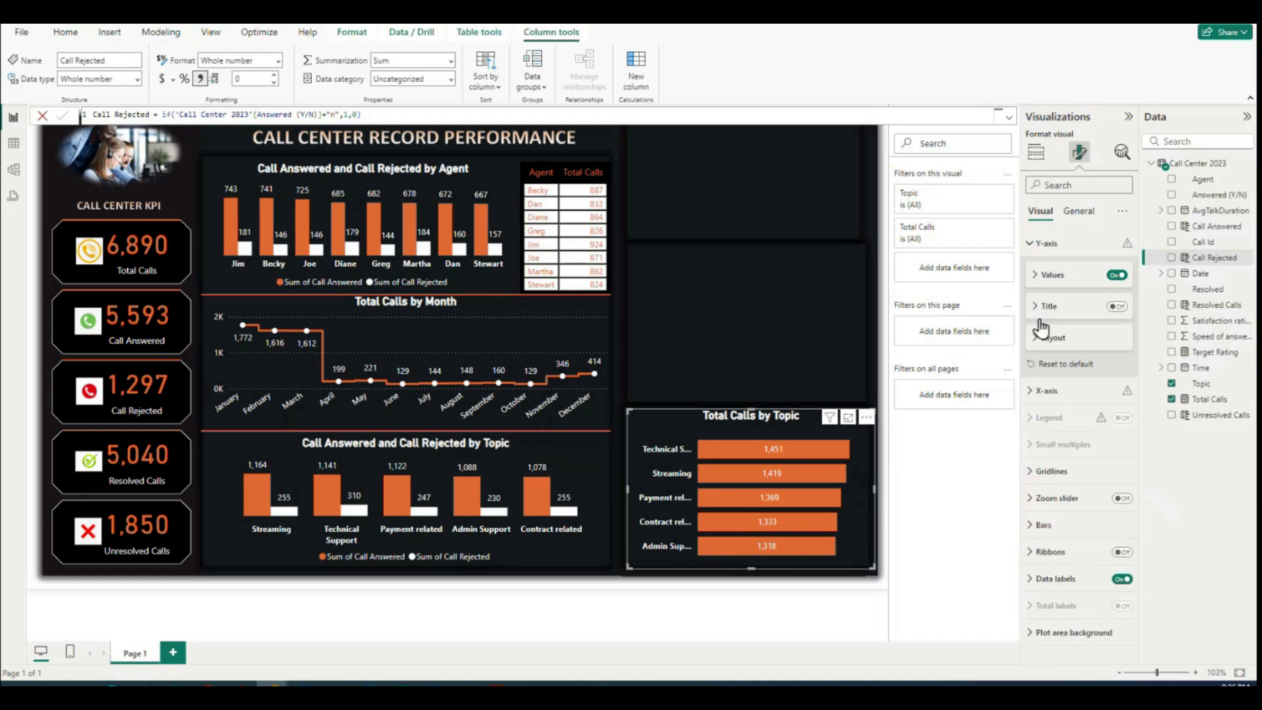
{"action": "left_click", "coordinate": [1036, 275]}
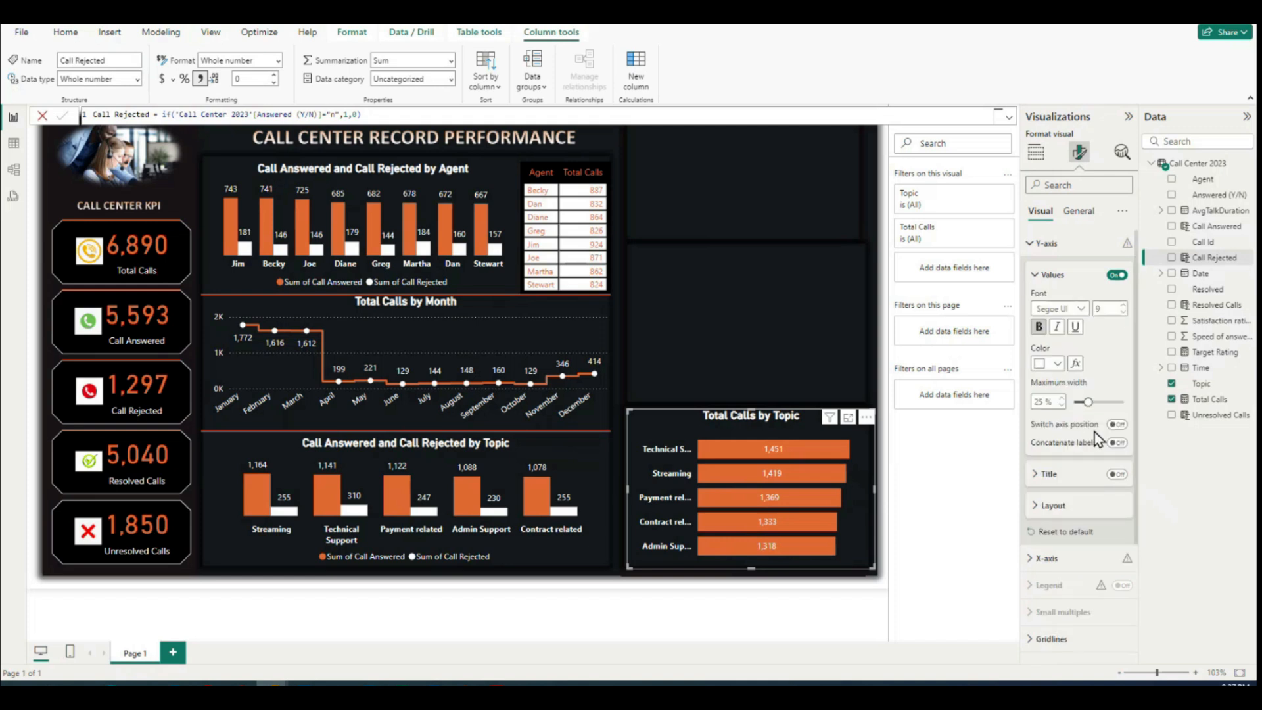
{"action": "left_click", "coordinate": [1122, 313]}
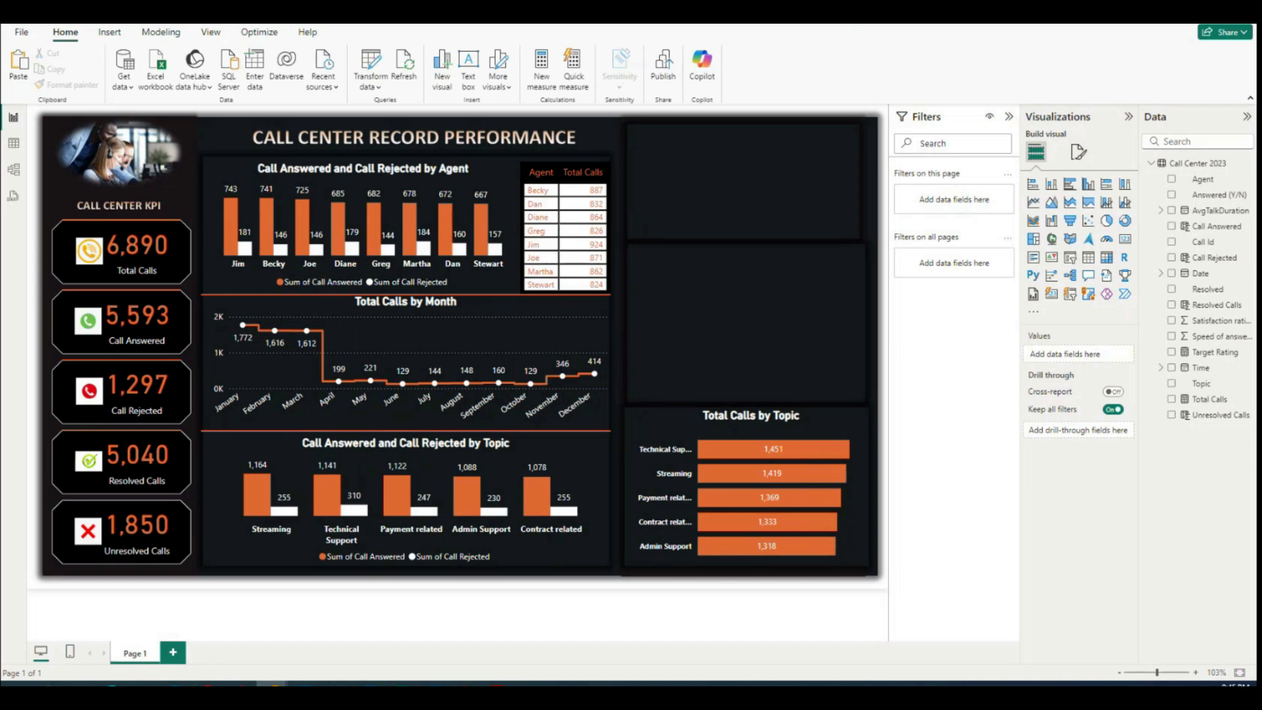
Step: Add a gauge visual, place it in the empty upper-right panel of the report and resize it to fill that panel
{"action": "left_click", "coordinate": [1108, 243]}
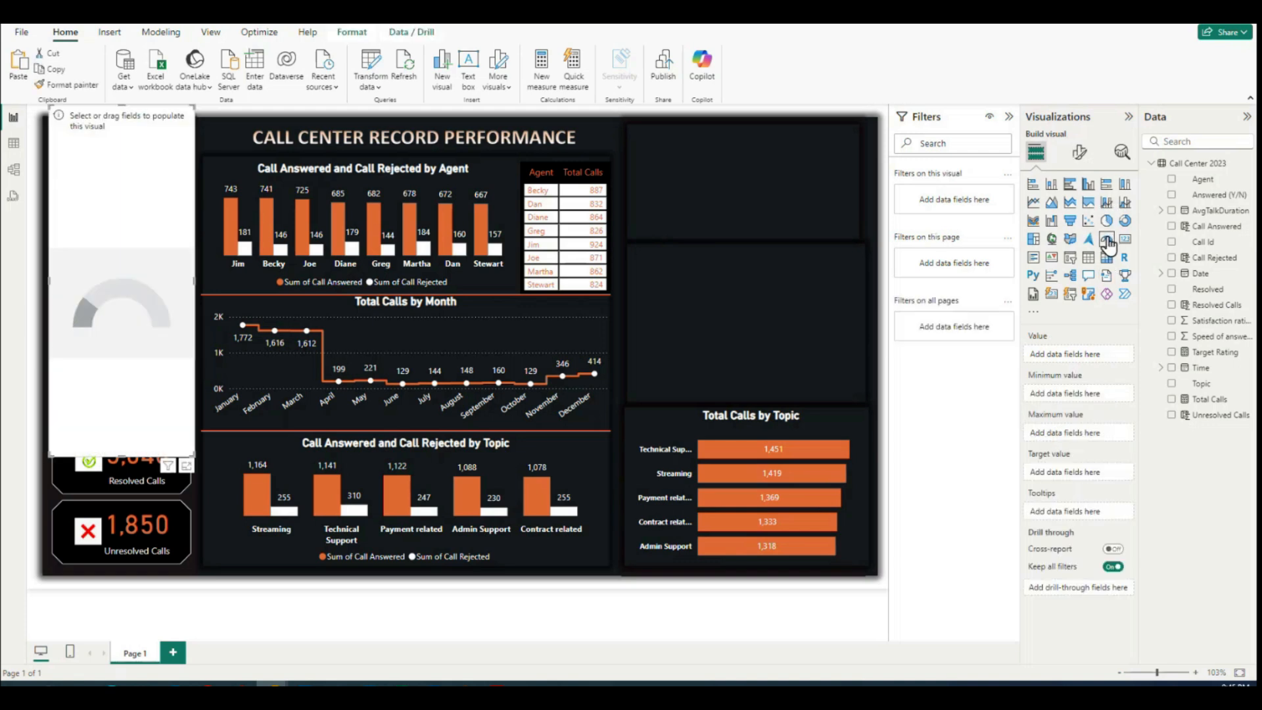
{"action": "left_click_drag", "start_coordinate": [184, 200], "coordinate": [715, 207]}
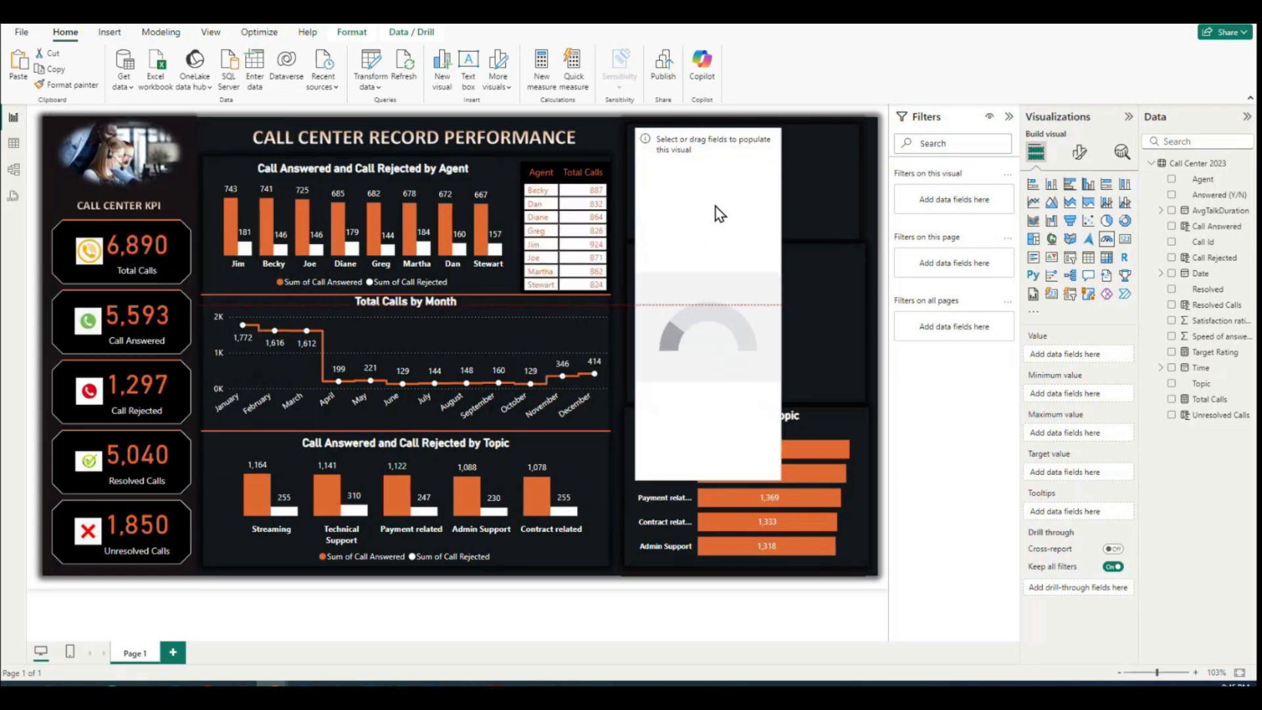
{"action": "left_click_drag", "start_coordinate": [777, 480], "coordinate": [865, 235]}
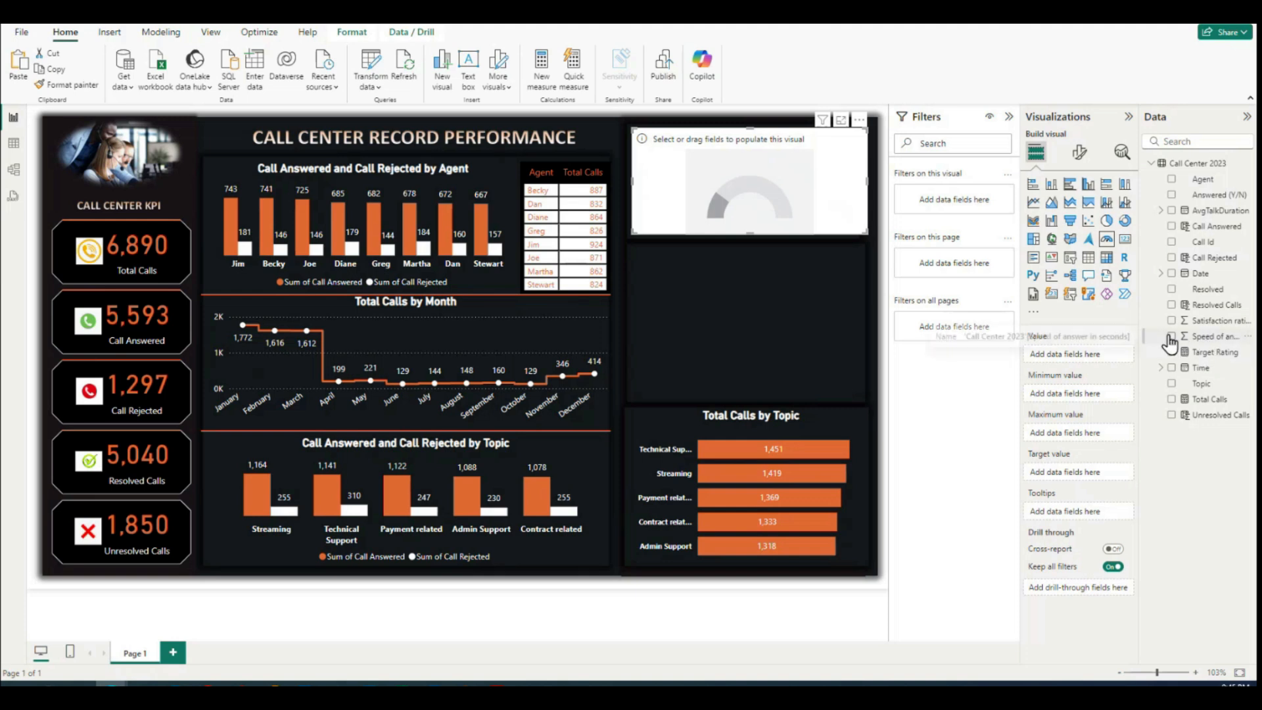
Step: Assign Speed of answer in seconds as the gauge's value and summarize it as Average
{"action": "left_click_drag", "start_coordinate": [1218, 337], "coordinate": [777, 178]}
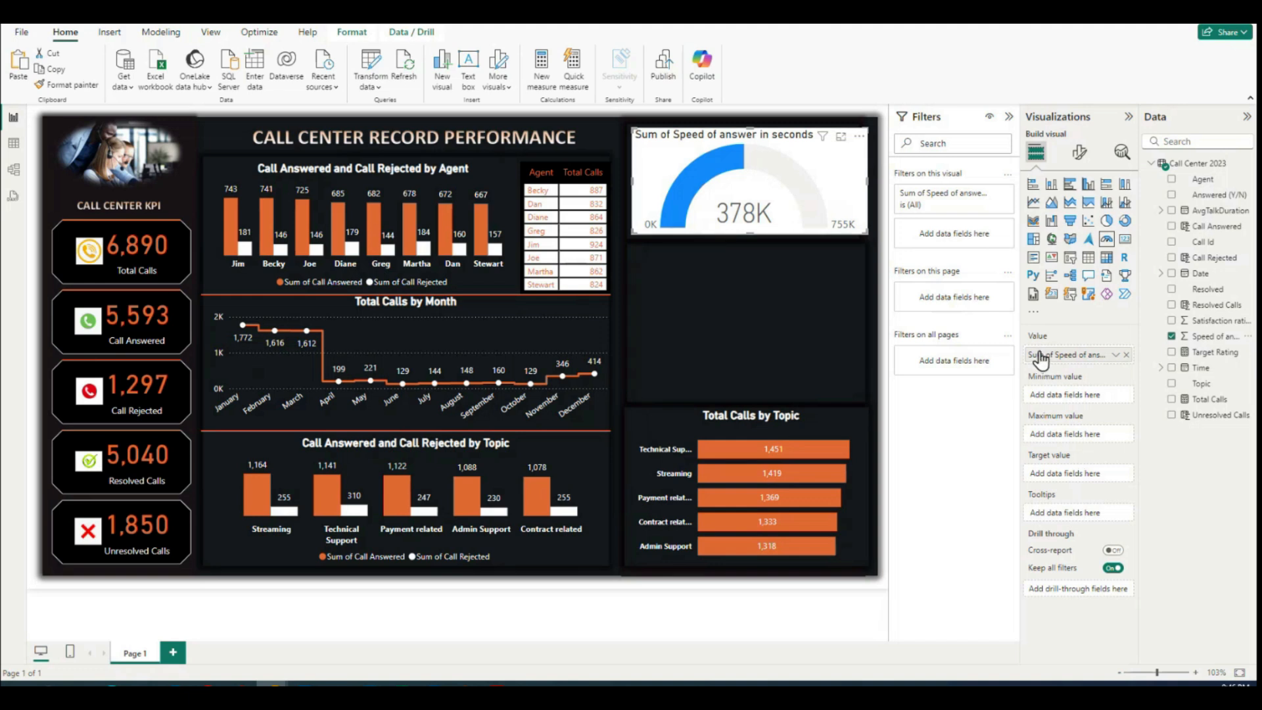
{"action": "left_click", "coordinate": [1118, 356]}
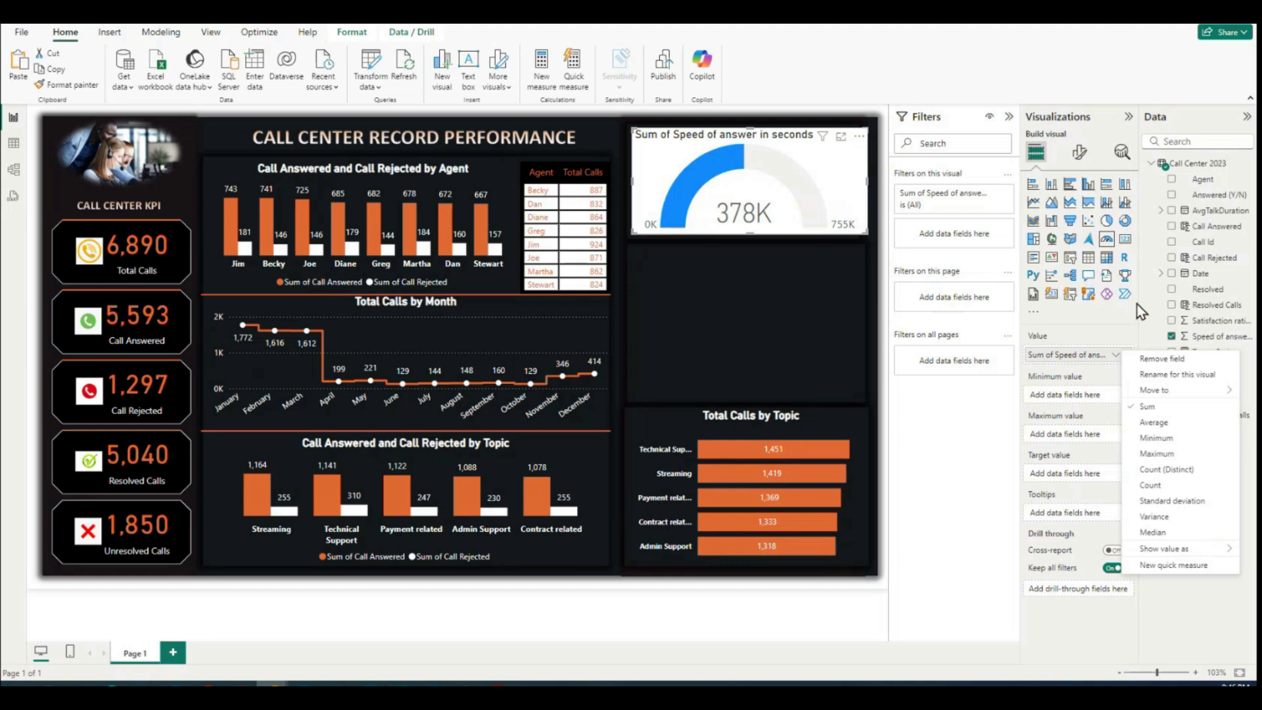
{"action": "left_click", "coordinate": [1094, 329]}
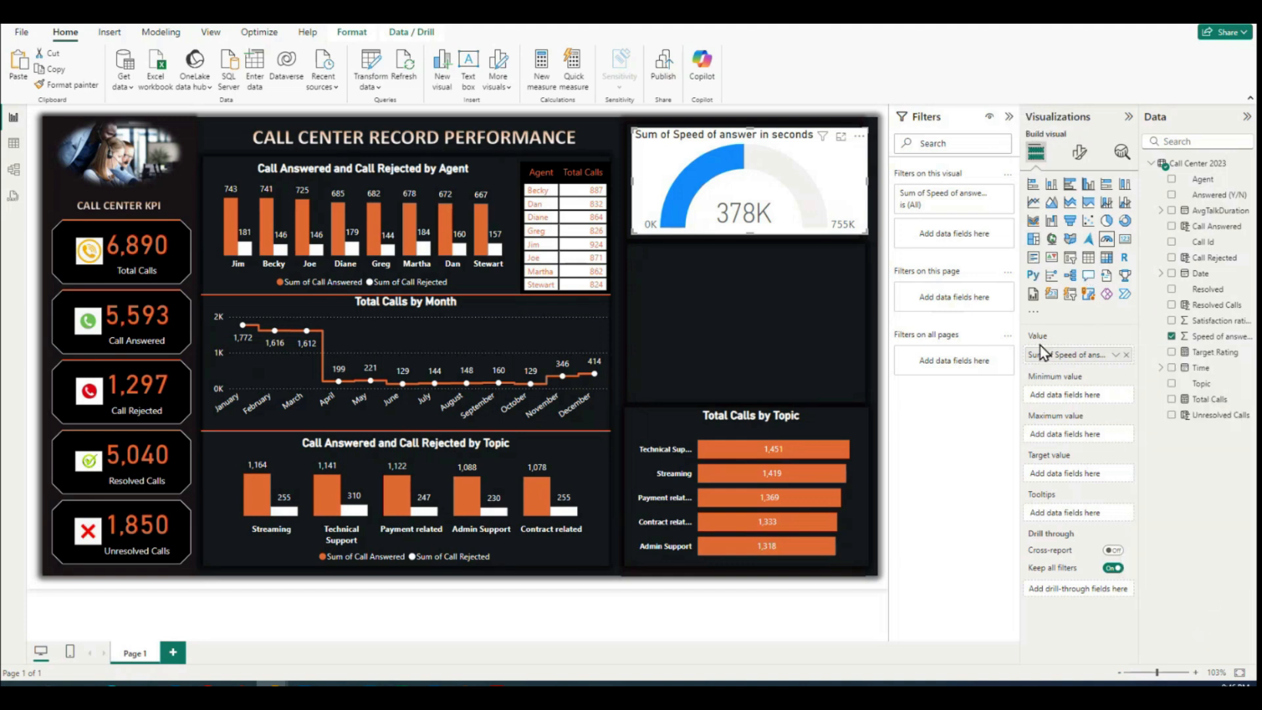
{"action": "left_click", "coordinate": [1119, 356]}
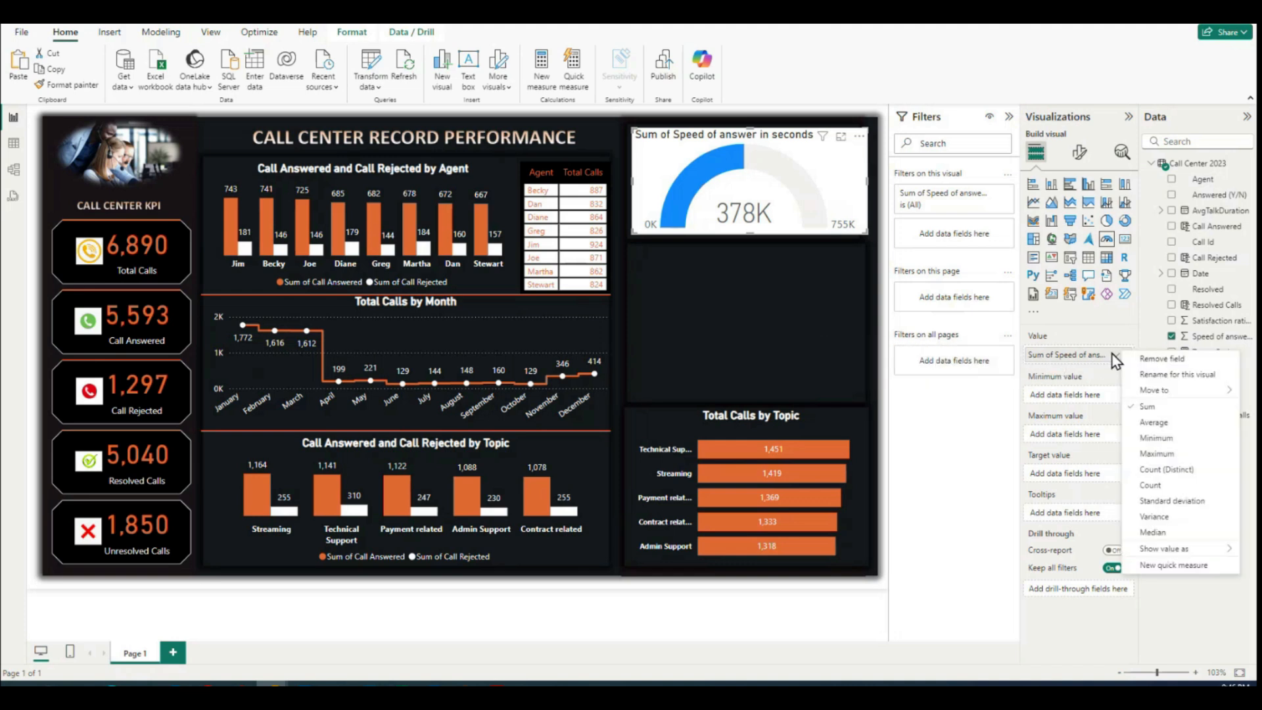
{"action": "left_click", "coordinate": [1156, 424]}
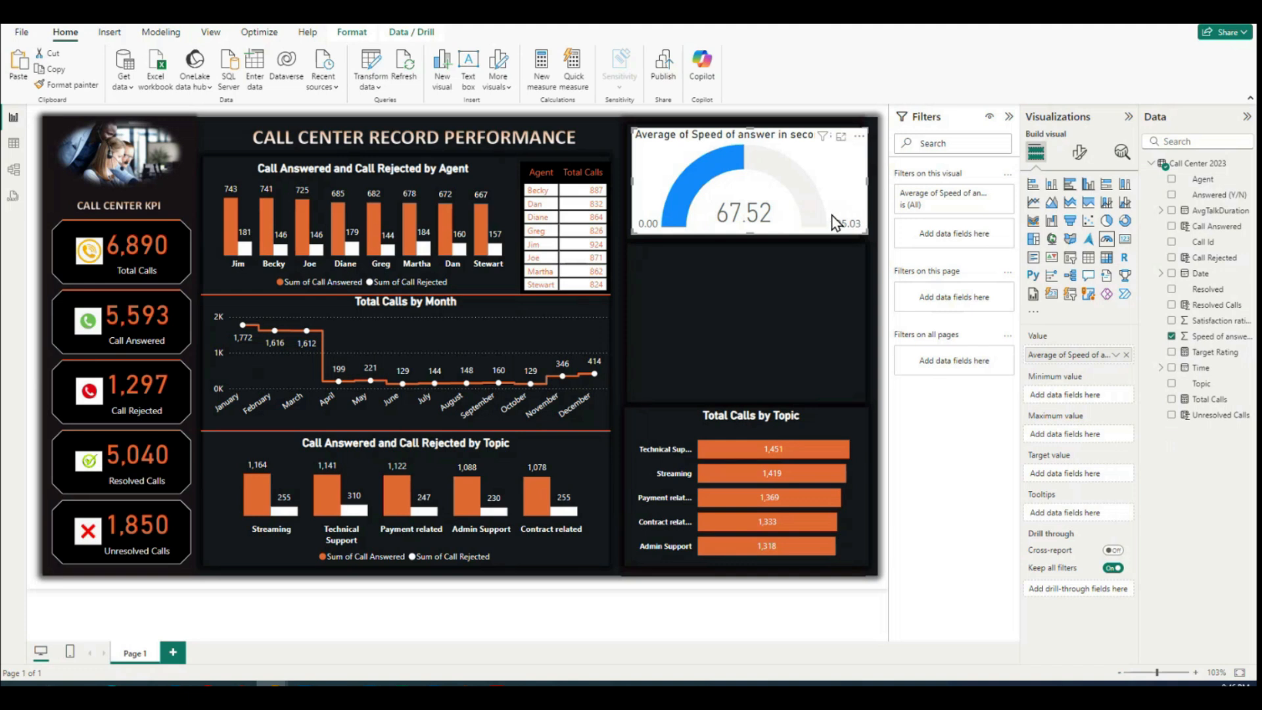
Step: Turn off the data labels and the target label of the Speed of answer gauge
{"action": "left_click", "coordinate": [1080, 158]}
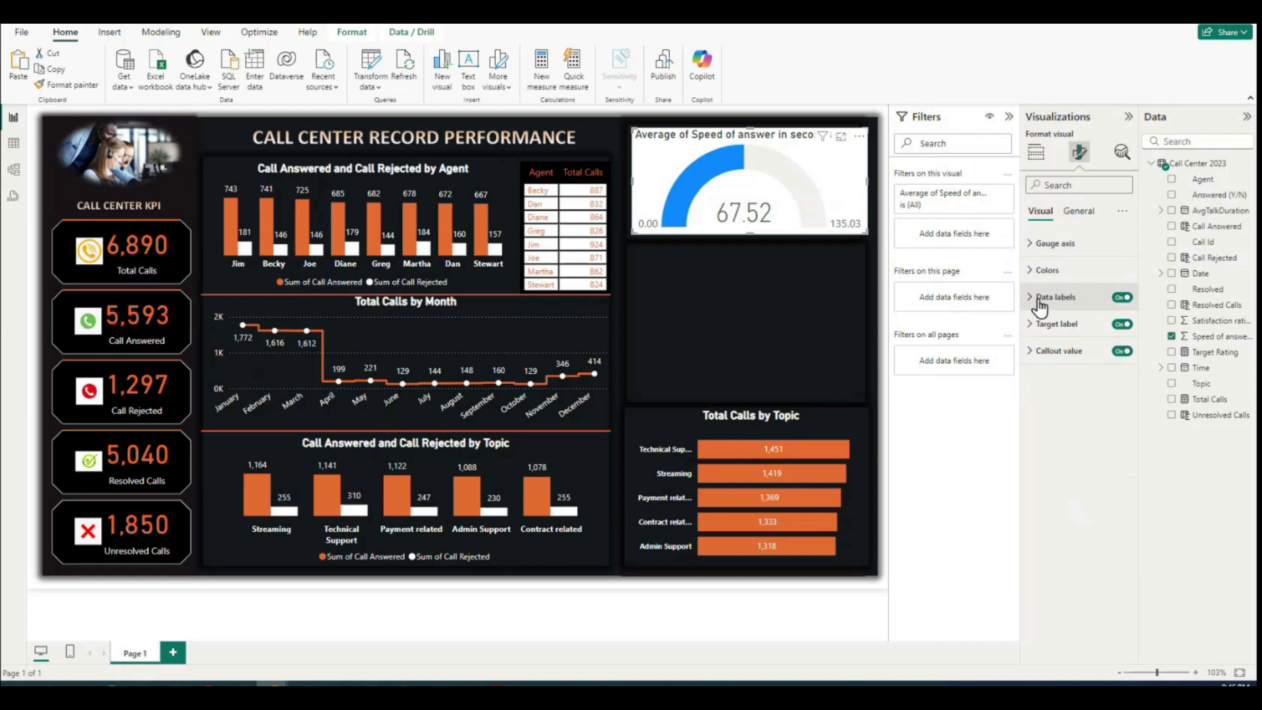
{"action": "left_click", "coordinate": [1123, 298]}
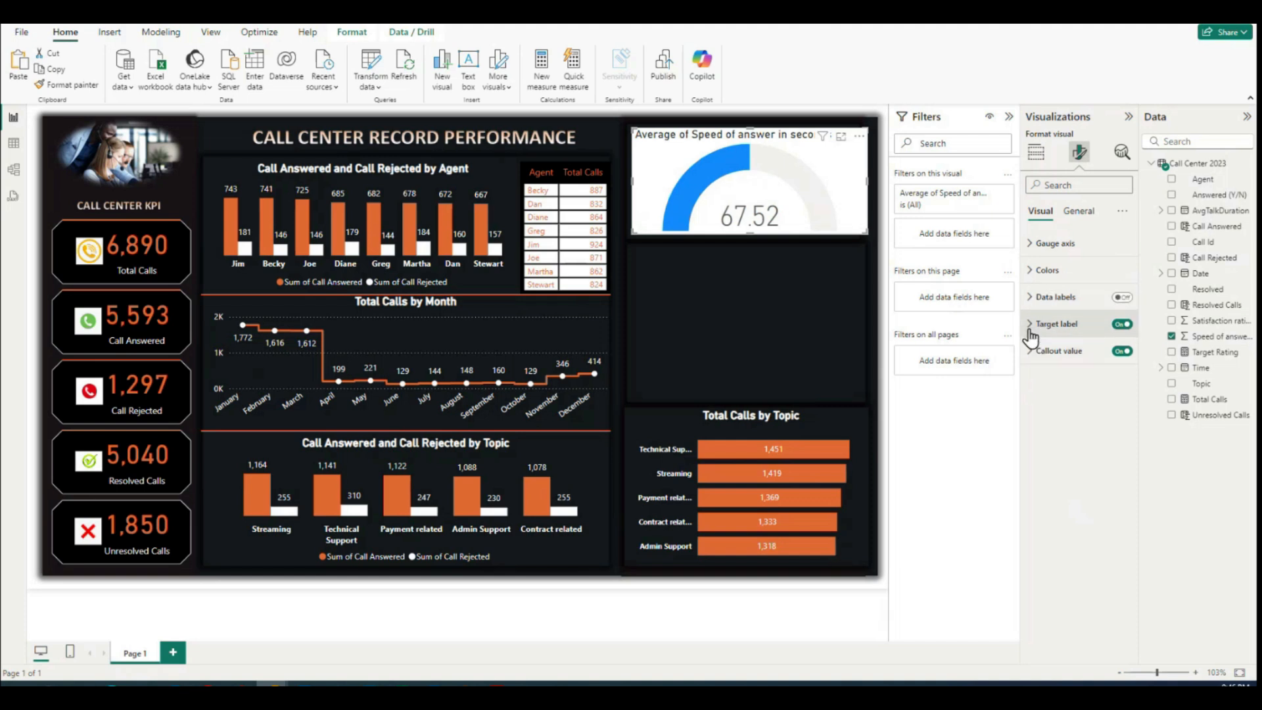
{"action": "left_click", "coordinate": [1122, 327]}
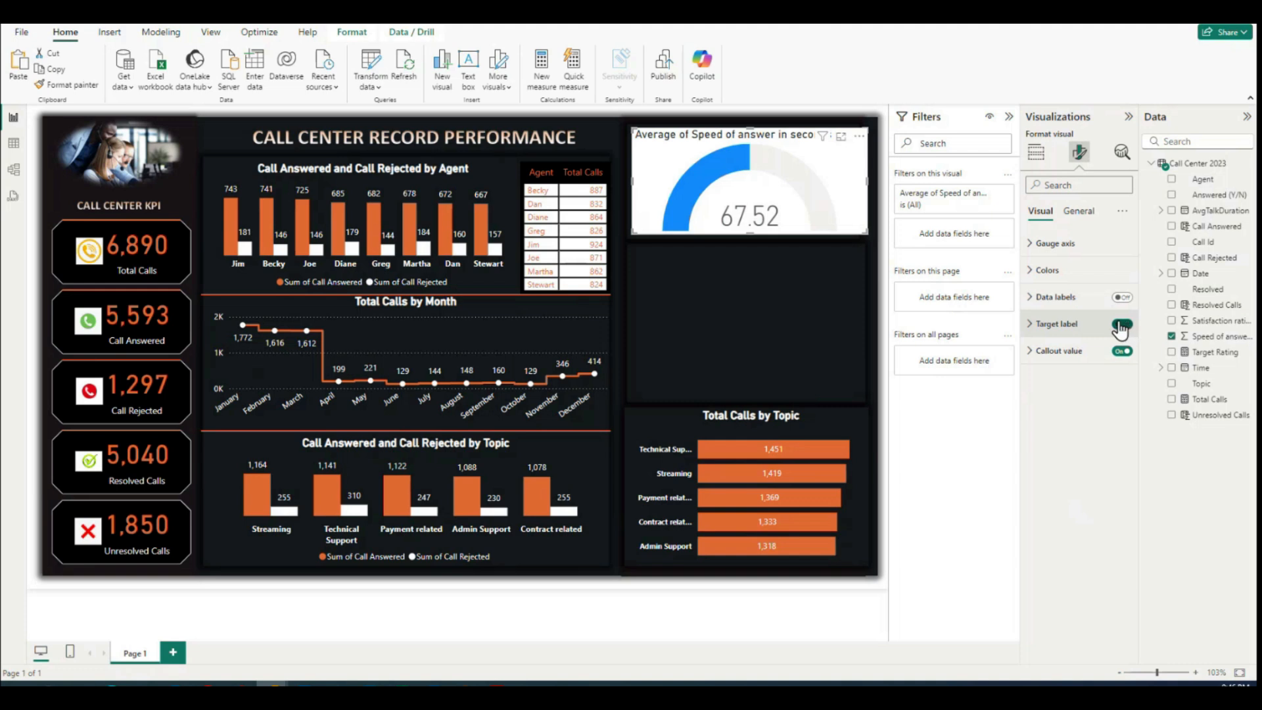
Step: Set the color of the gauge's callout value to white
{"action": "left_click", "coordinate": [1029, 354]}
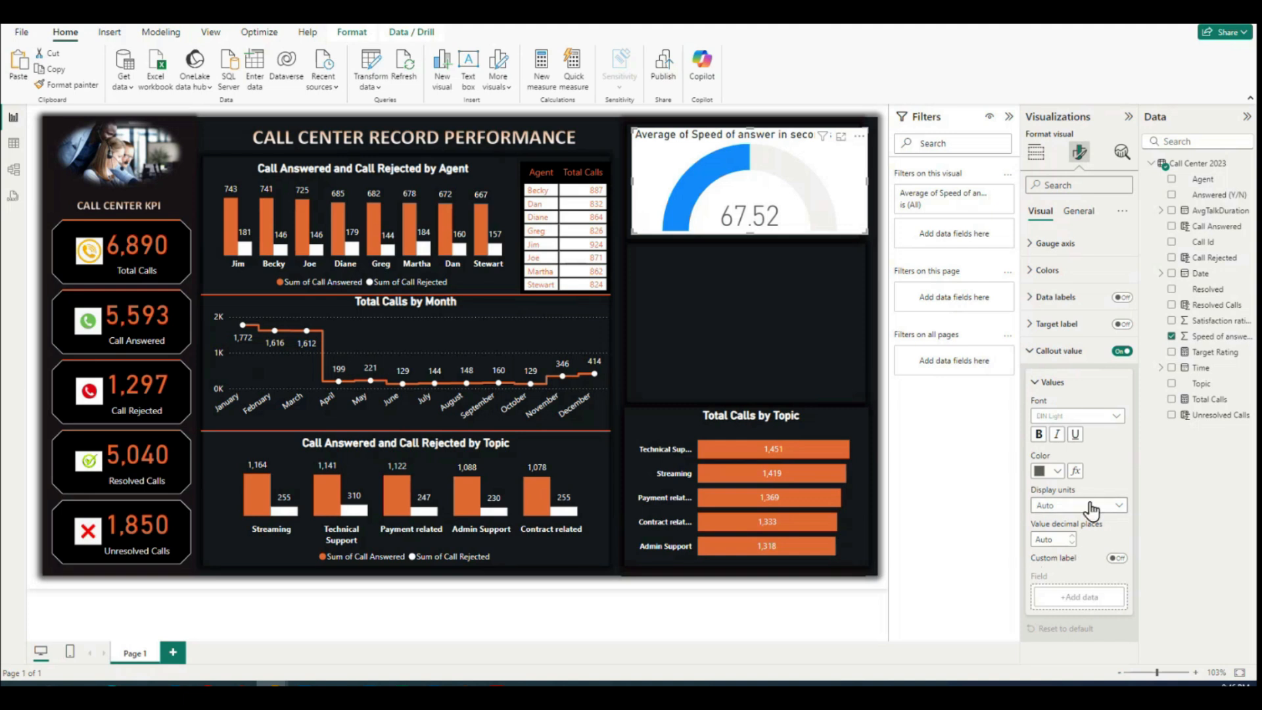
{"action": "left_click", "coordinate": [1058, 472]}
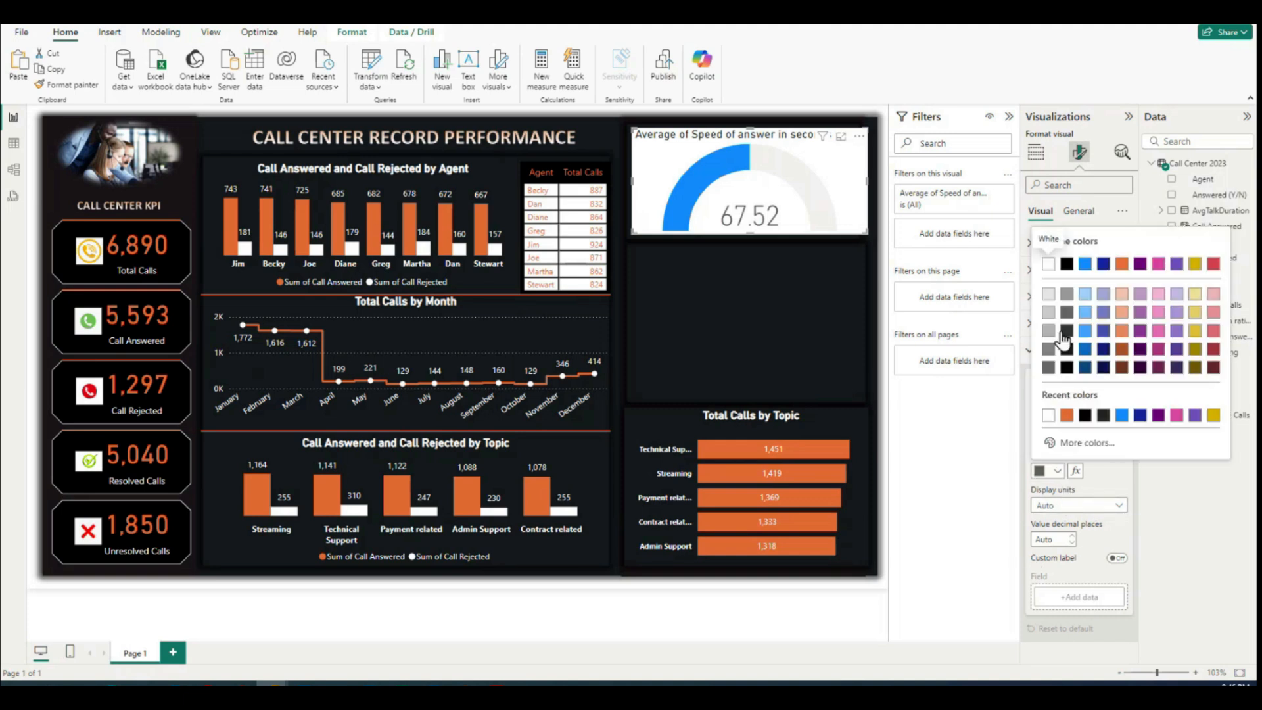
{"action": "left_click", "coordinate": [1048, 414]}
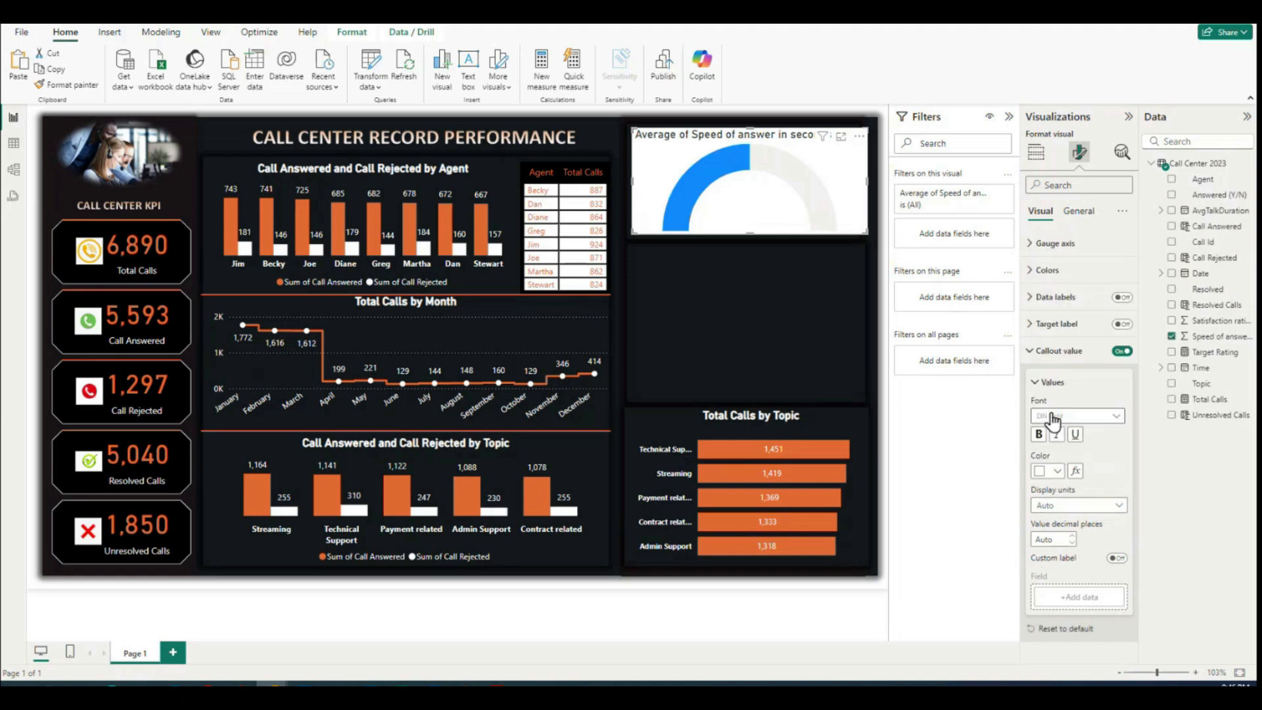
{"action": "left_click", "coordinate": [1029, 353]}
Step: Set both the fill color and the target color of the gauge to the theme's orange
{"action": "left_click", "coordinate": [1030, 272]}
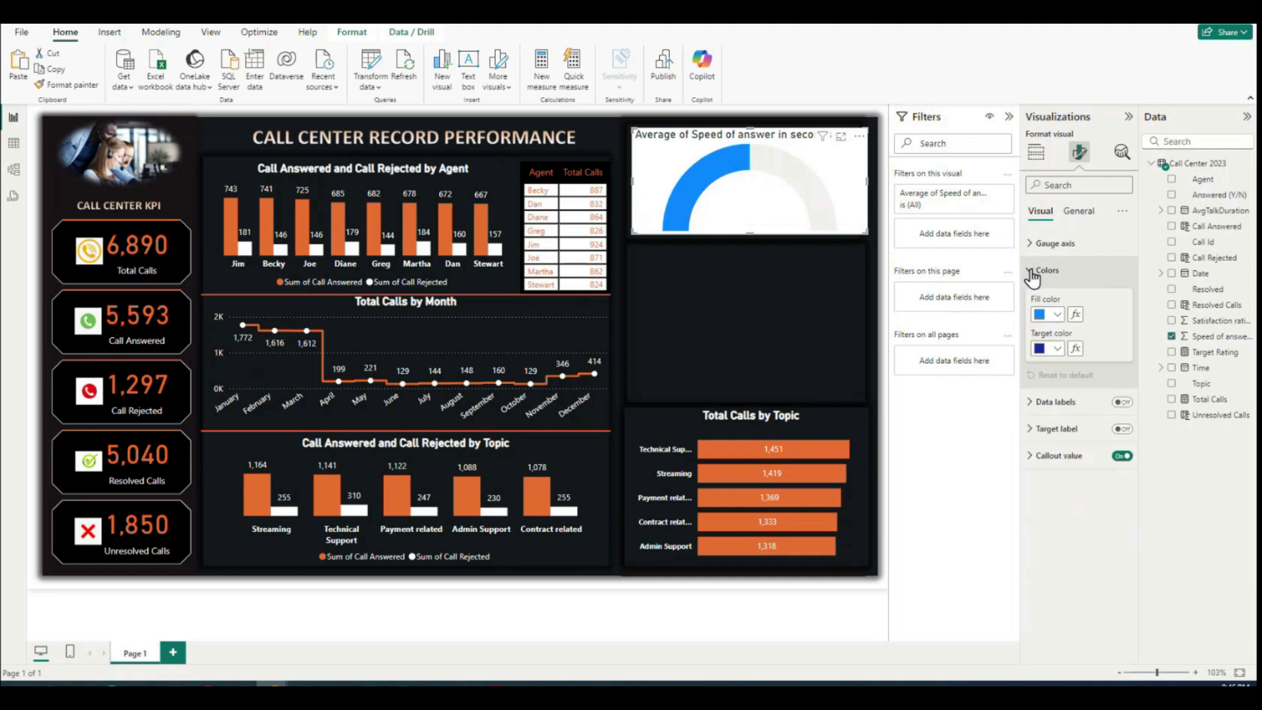
{"action": "left_click", "coordinate": [1031, 272]}
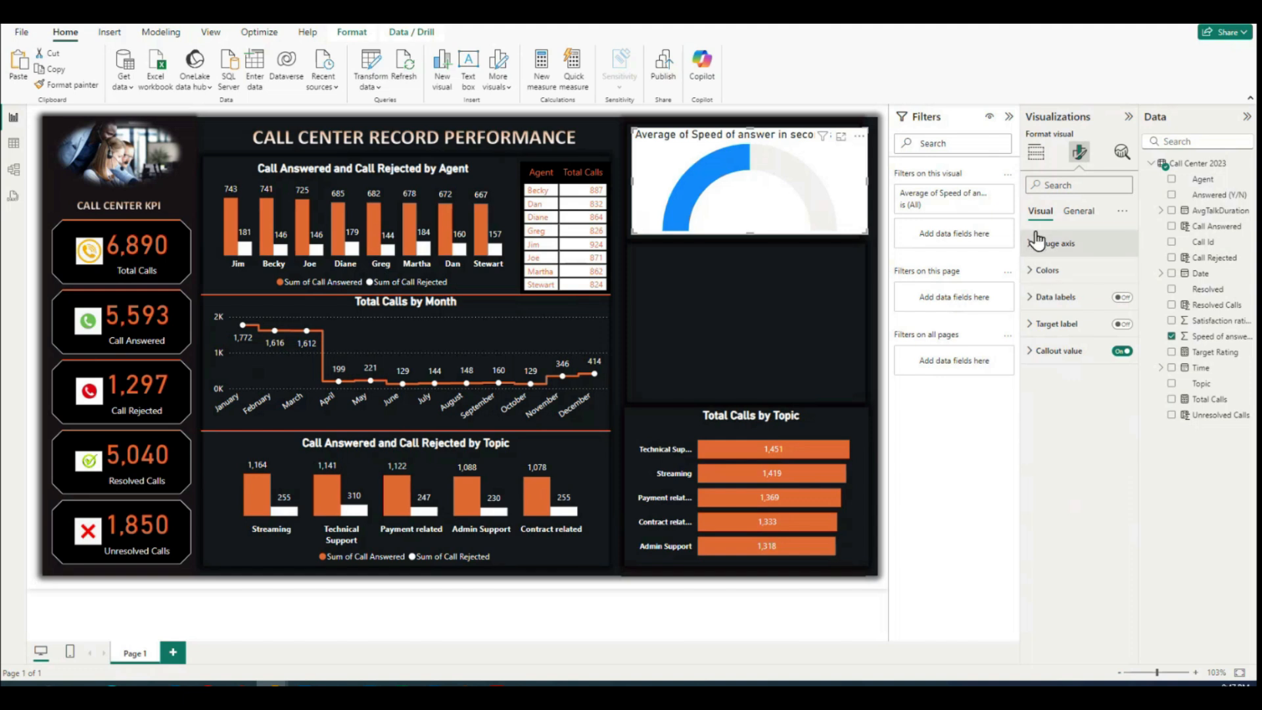
{"action": "left_click", "coordinate": [1031, 272]}
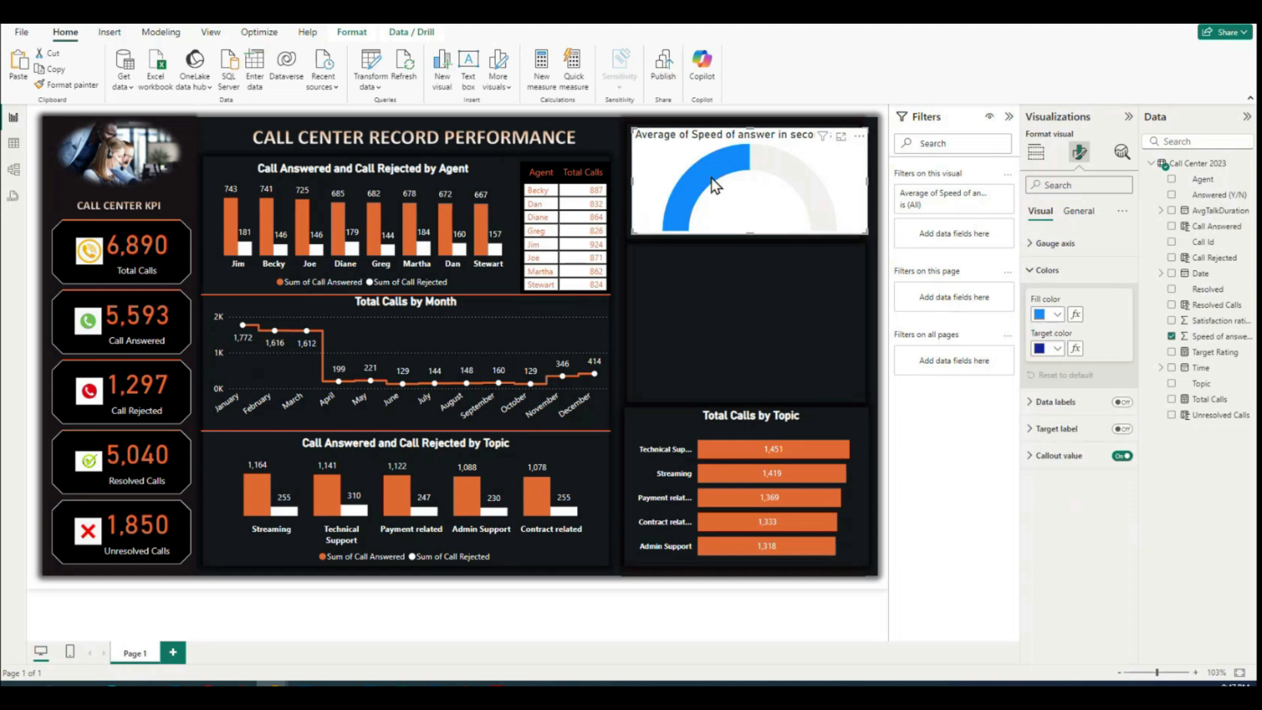
{"action": "left_click", "coordinate": [1057, 315]}
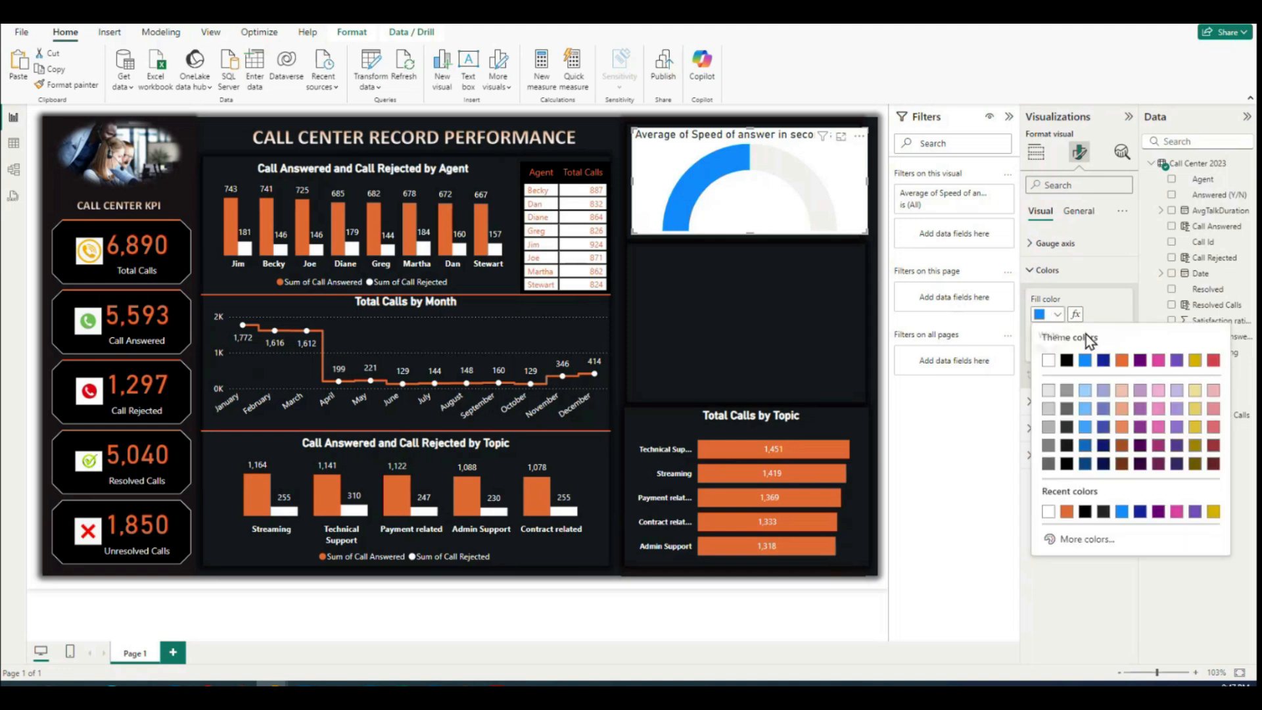
{"action": "left_click", "coordinate": [1121, 361]}
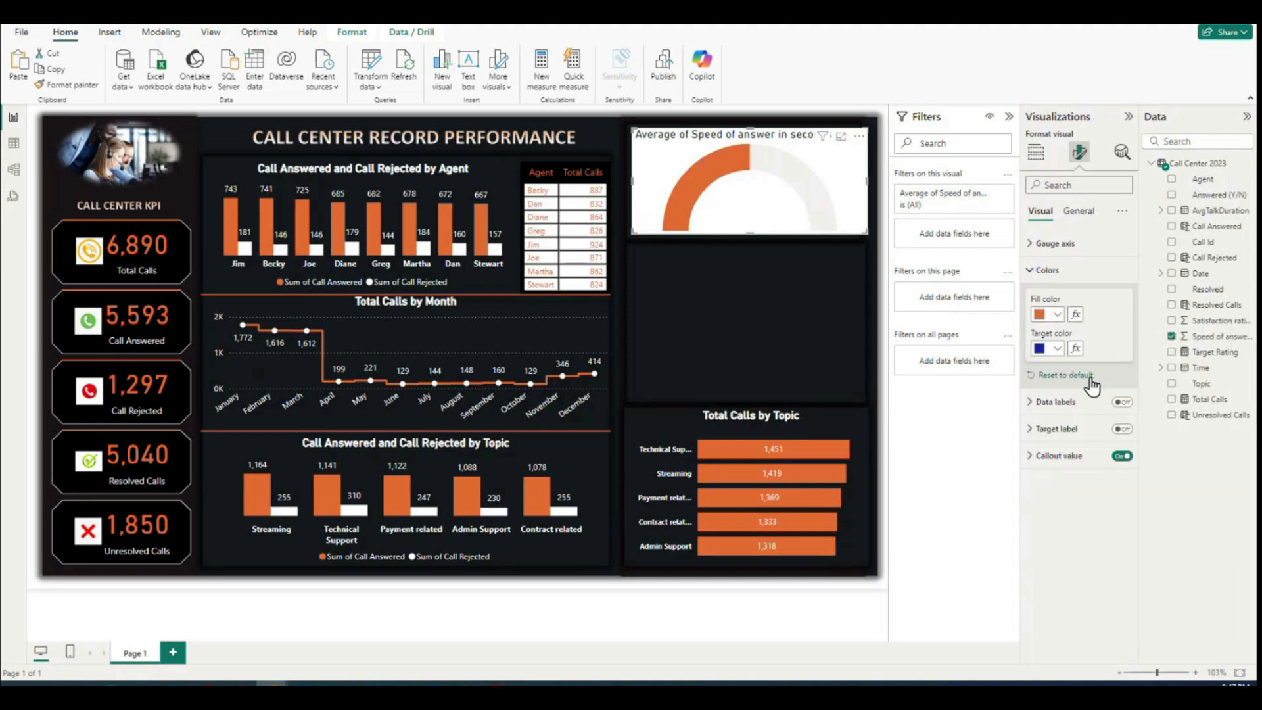
{"action": "left_click", "coordinate": [1057, 349]}
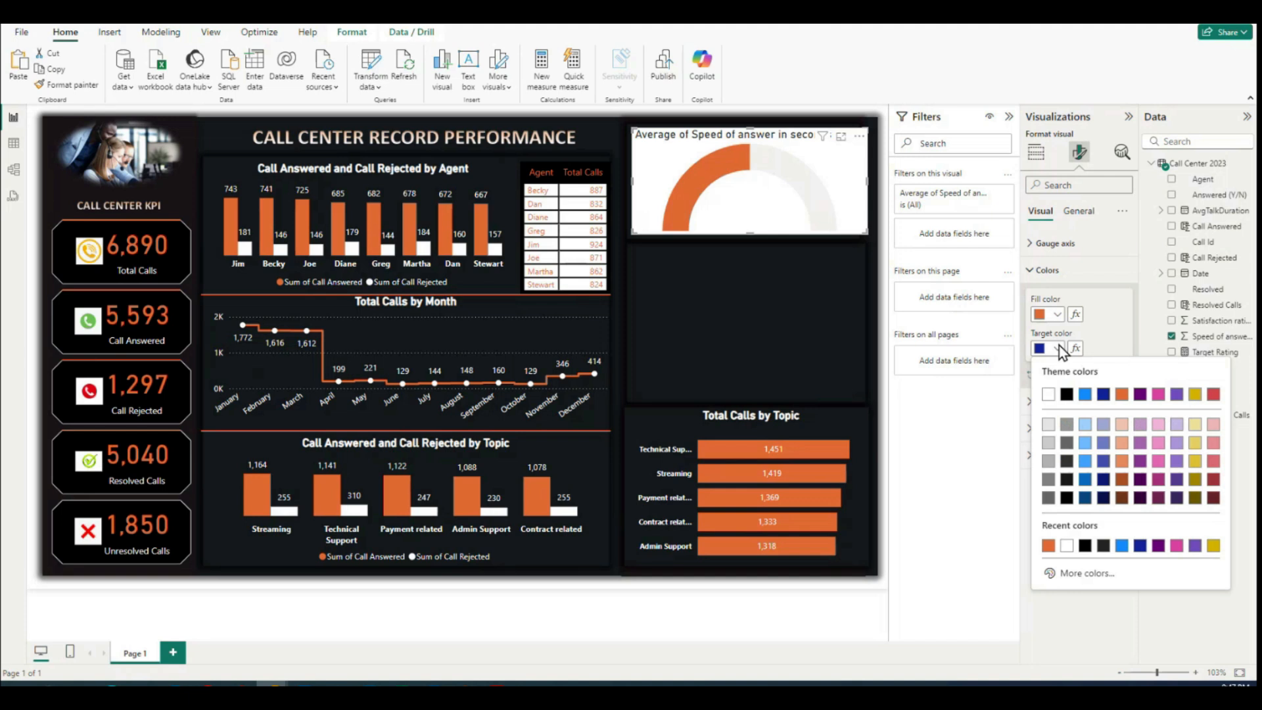
{"action": "left_click", "coordinate": [1121, 396]}
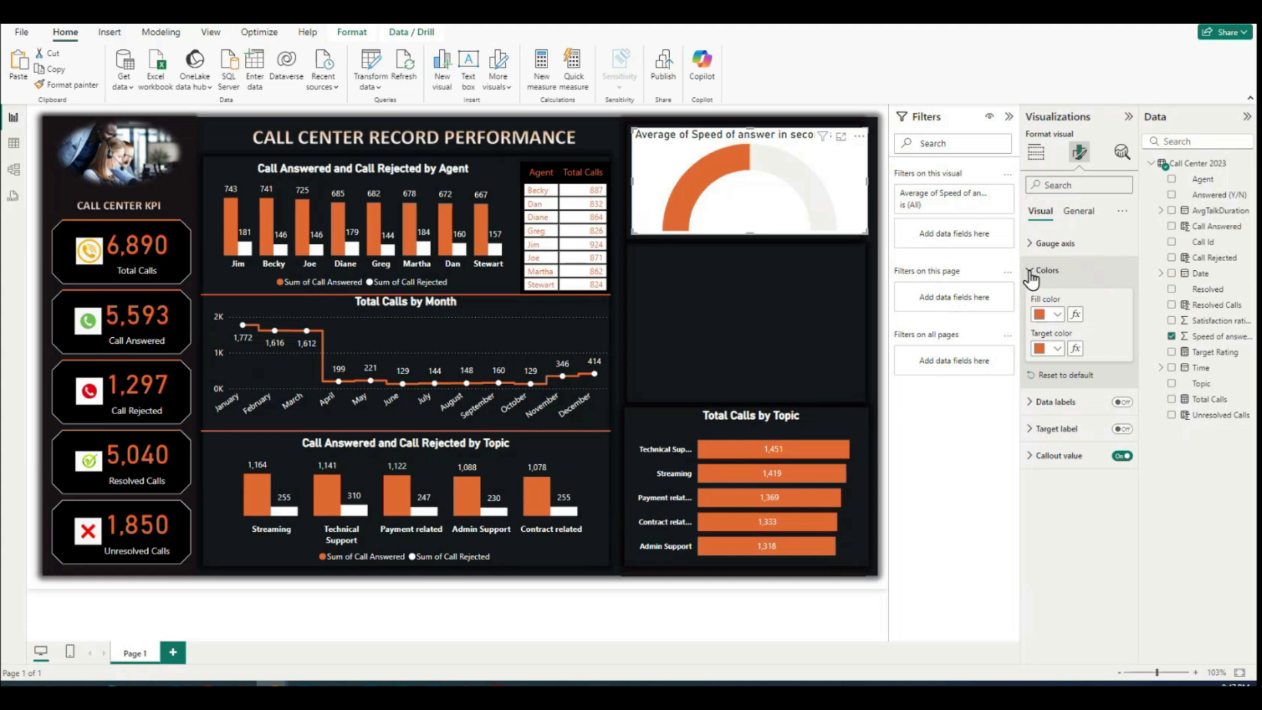
{"action": "left_click", "coordinate": [1050, 270]}
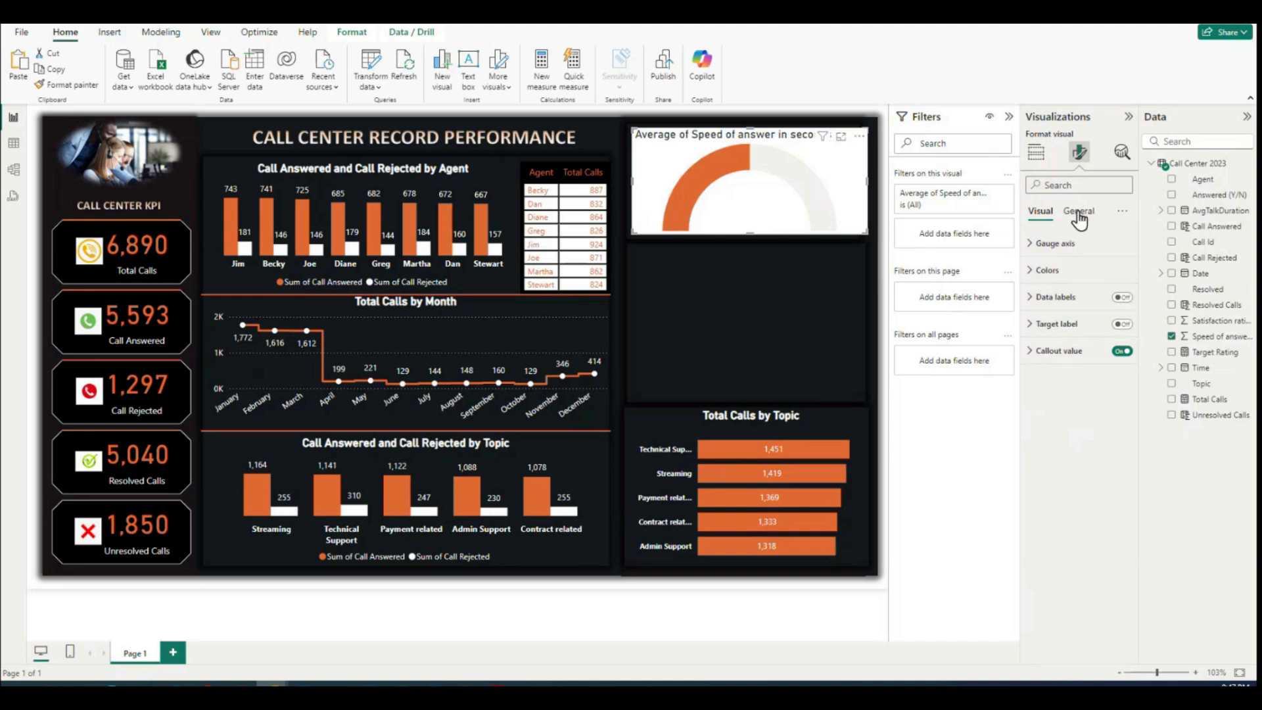
Step: Turn off the background of the Speed of answer gauge
{"action": "left_click", "coordinate": [1030, 245]}
{"action": "left_click", "coordinate": [1031, 245]}
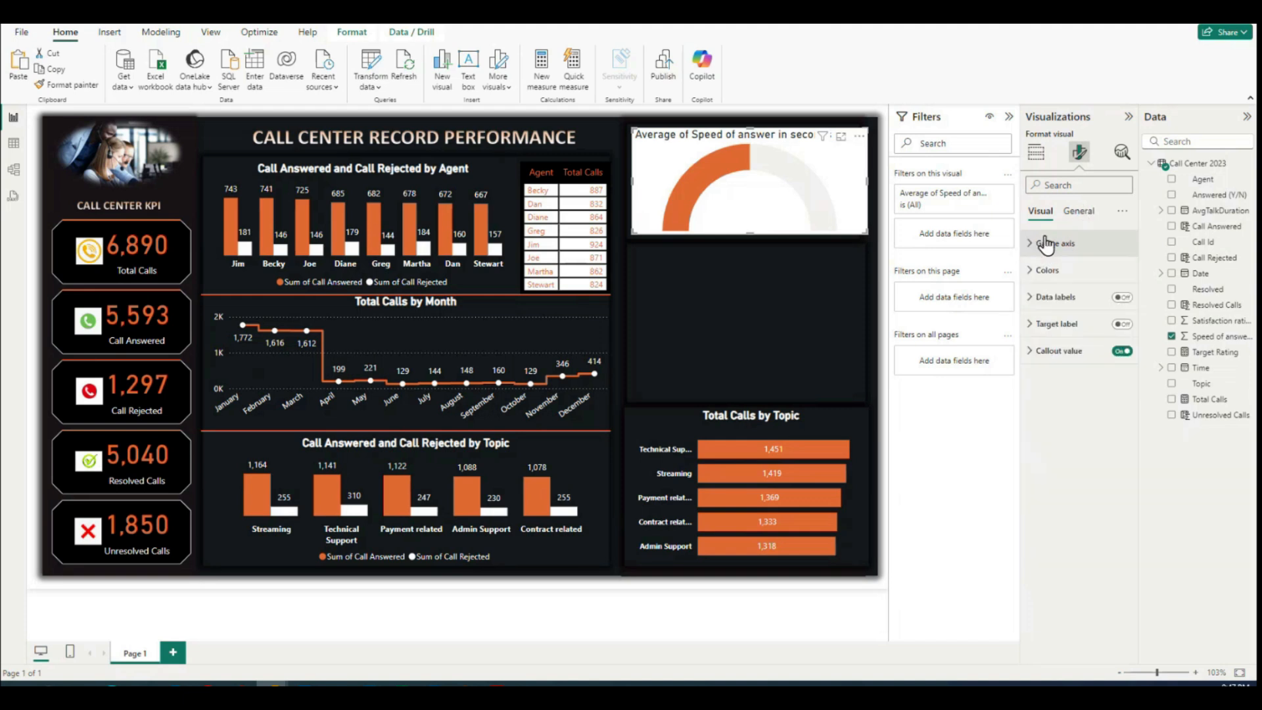
{"action": "left_click", "coordinate": [1081, 211]}
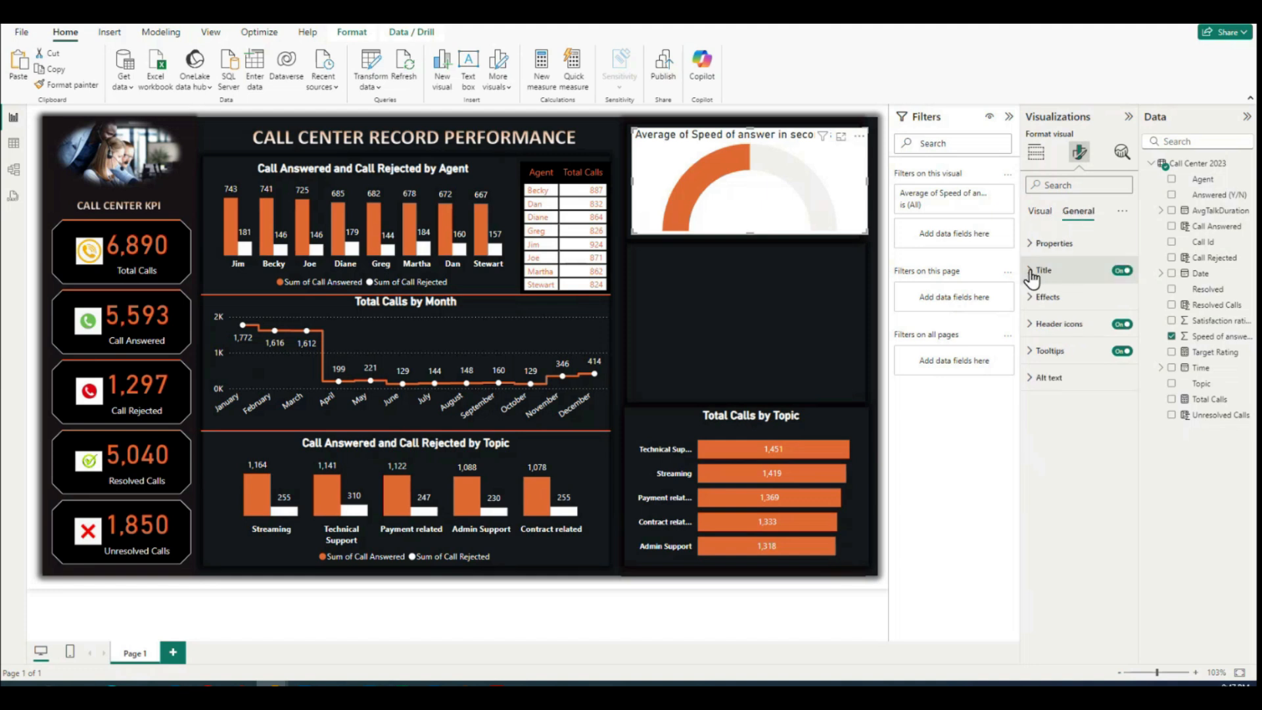
{"action": "left_click", "coordinate": [1033, 299]}
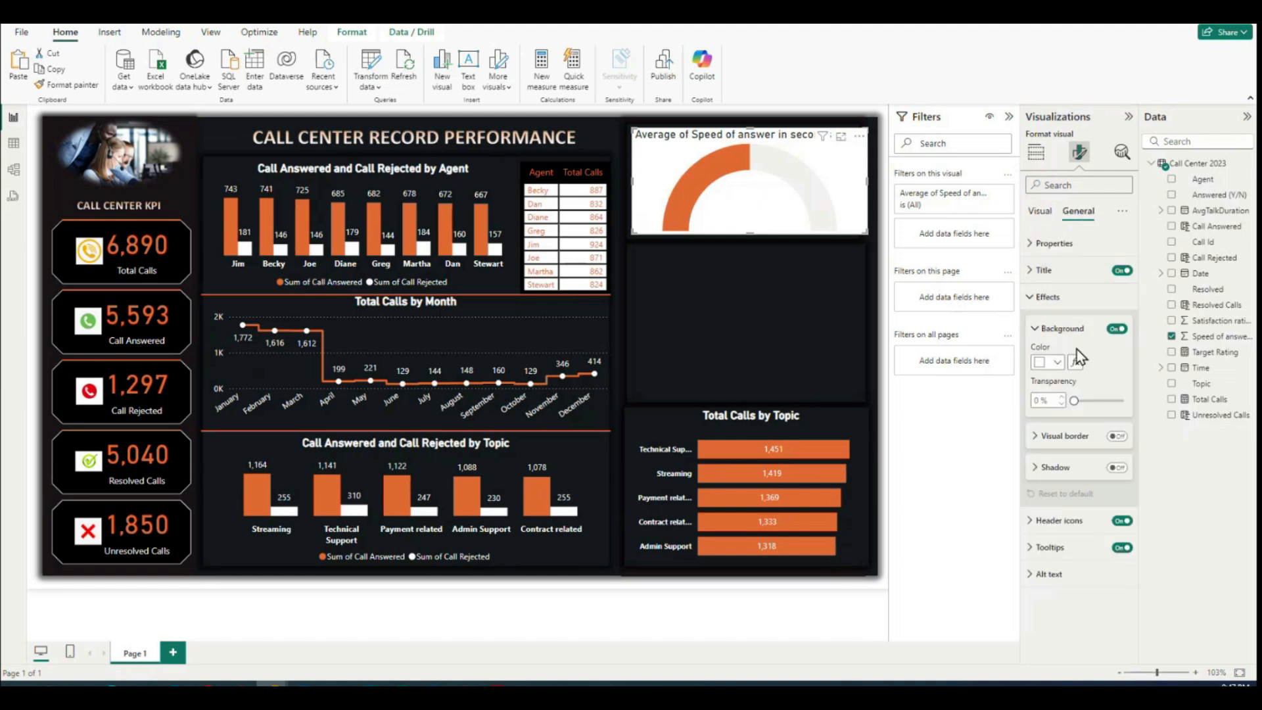
{"action": "left_click", "coordinate": [1116, 329]}
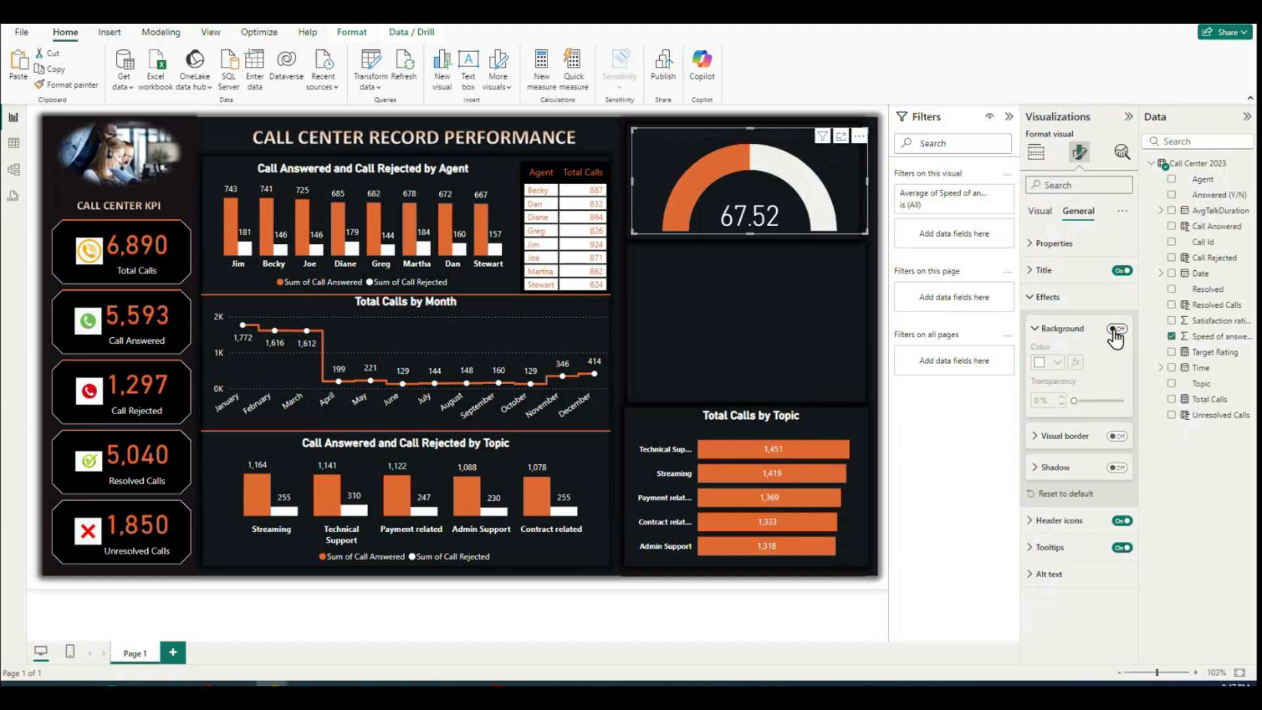
{"action": "left_click", "coordinate": [1037, 329]}
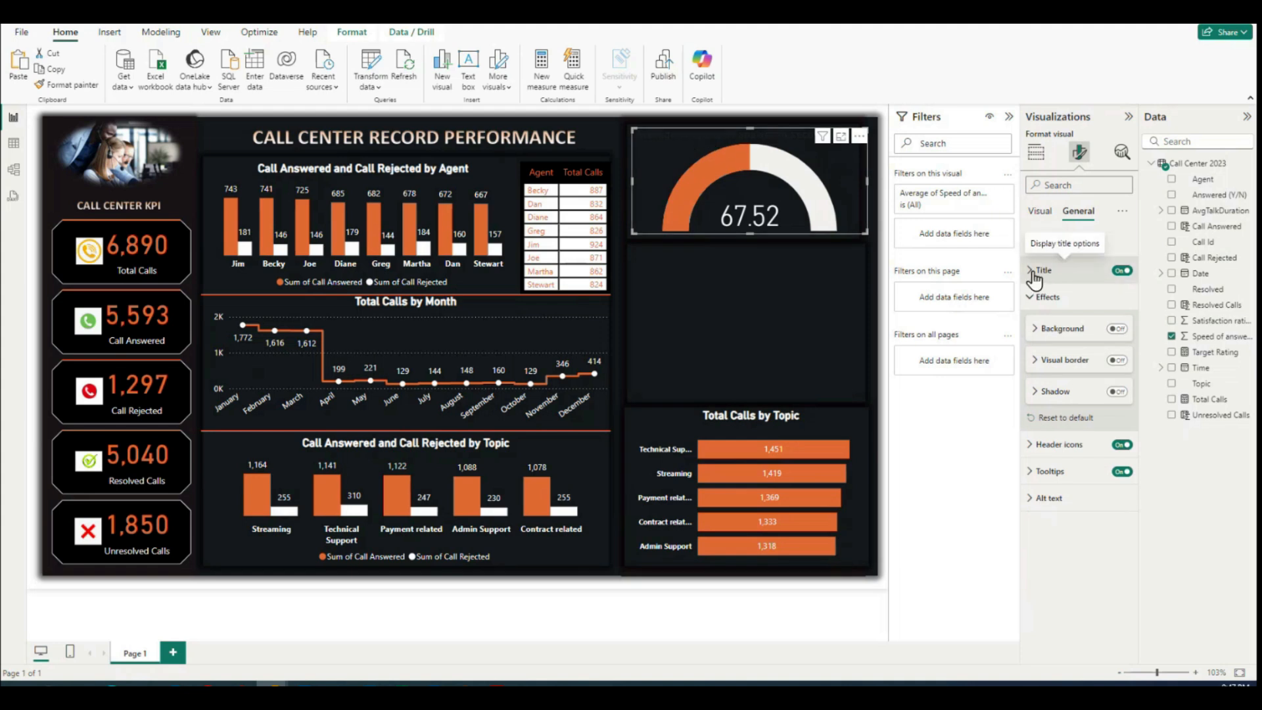
Step: Make the gauge's title text white and center it horizontally
{"action": "left_click", "coordinate": [1033, 275]}
{"action": "left_click_drag", "start_coordinate": [1036, 335], "coordinate": [1115, 338]}
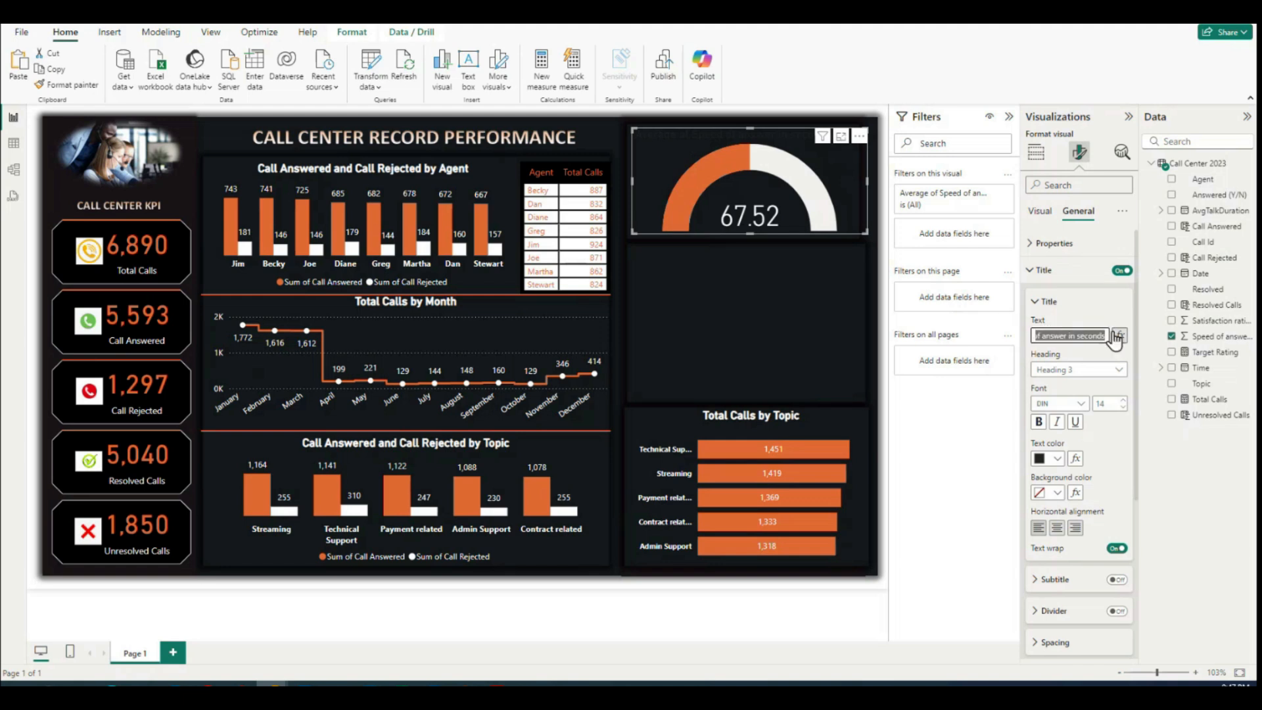
{"action": "left_click", "coordinate": [1068, 336]}
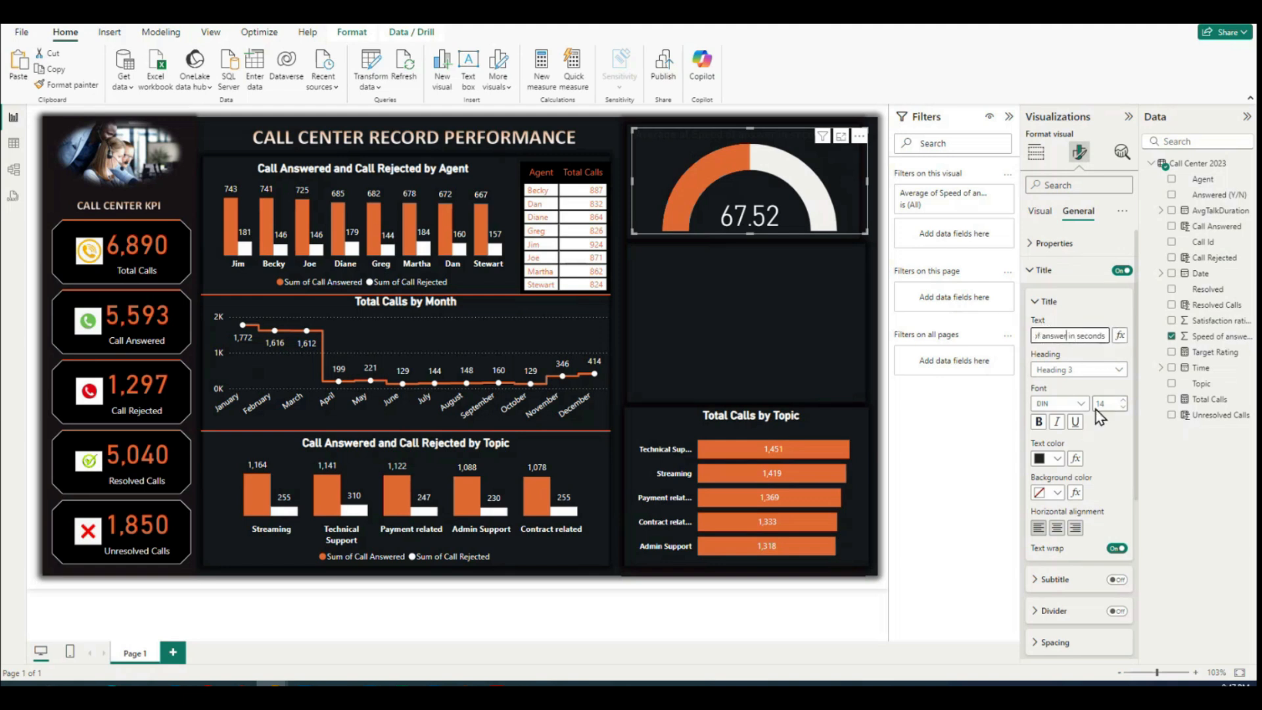
{"action": "left_click", "coordinate": [1054, 459]}
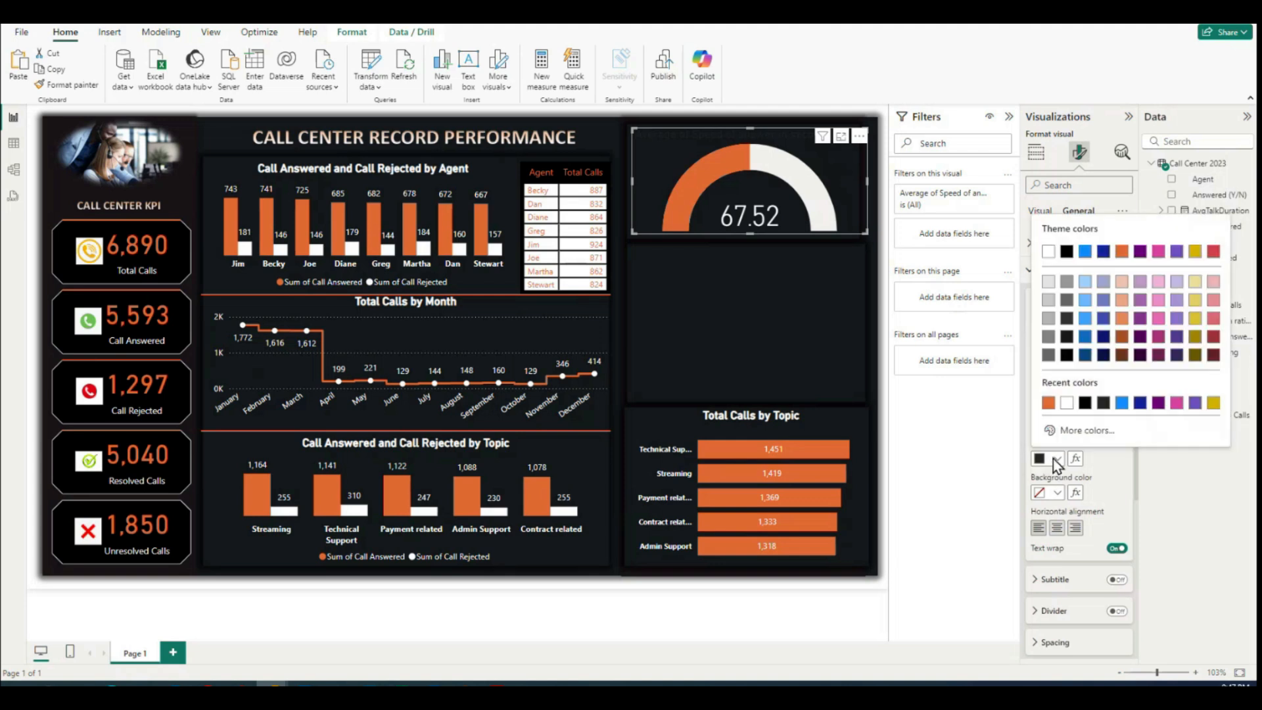
{"action": "left_click", "coordinate": [1066, 402]}
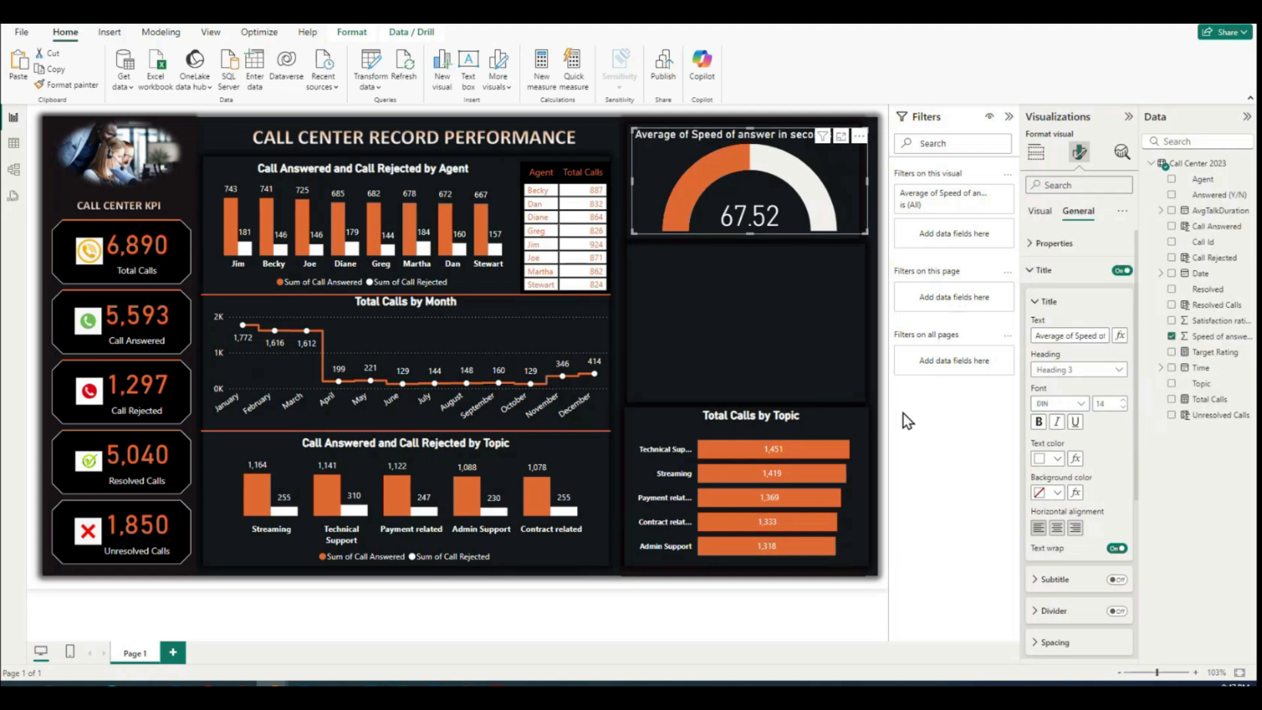
{"action": "left_click", "coordinate": [1056, 529]}
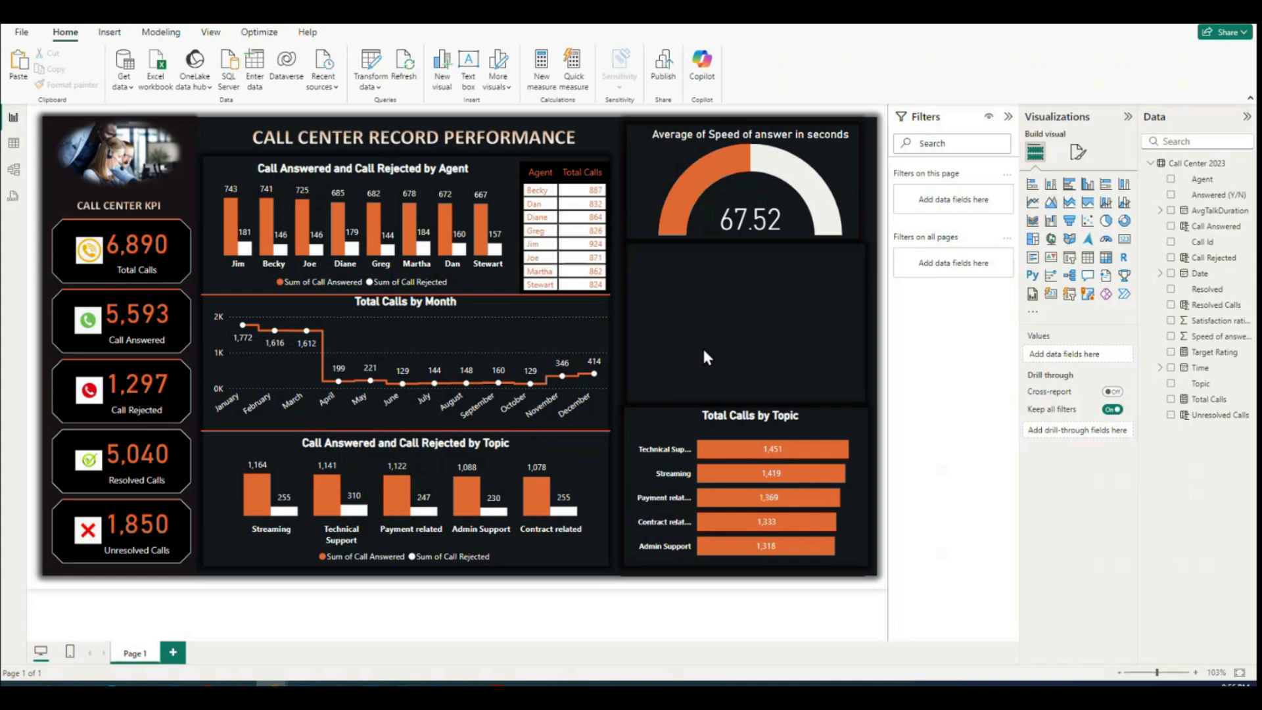
Step: Add a donut chart, place it in the empty panel below the gauge and resize it to fill that panel
{"action": "left_click", "coordinate": [1124, 222]}
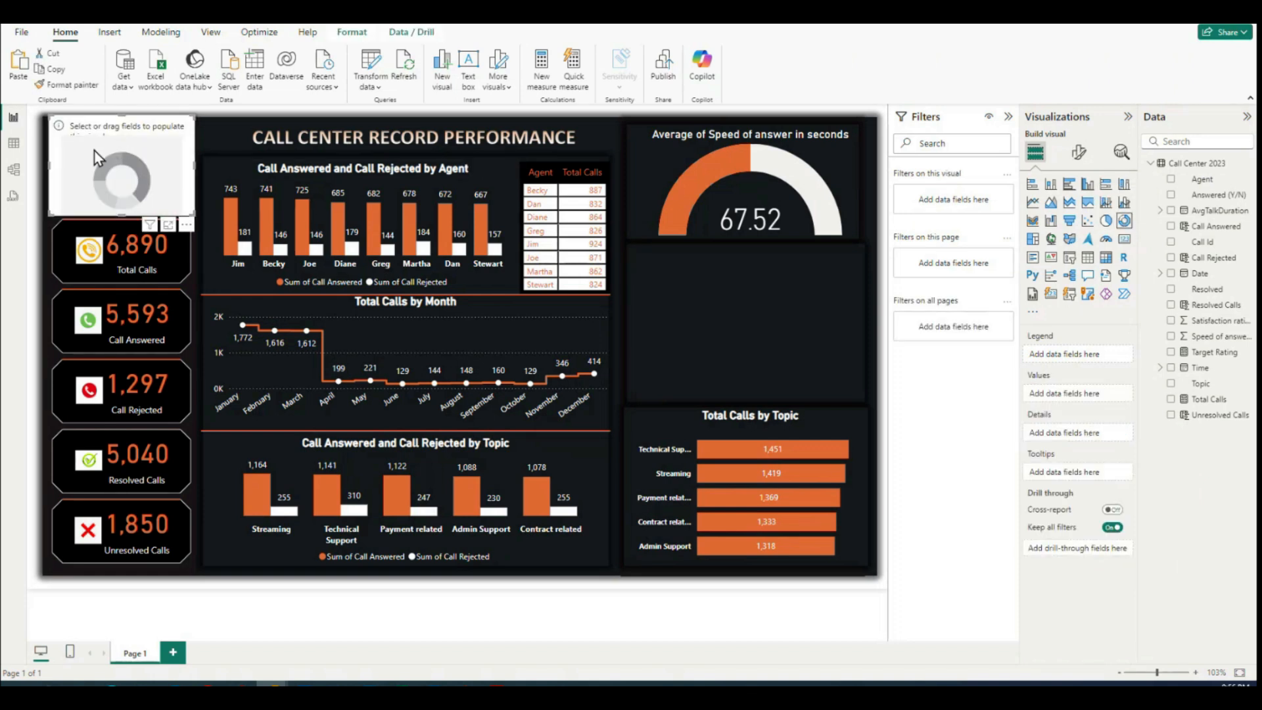
{"action": "left_click_drag", "start_coordinate": [87, 145], "coordinate": [665, 274]}
{"action": "left_click_drag", "start_coordinate": [777, 346], "coordinate": [863, 403]}
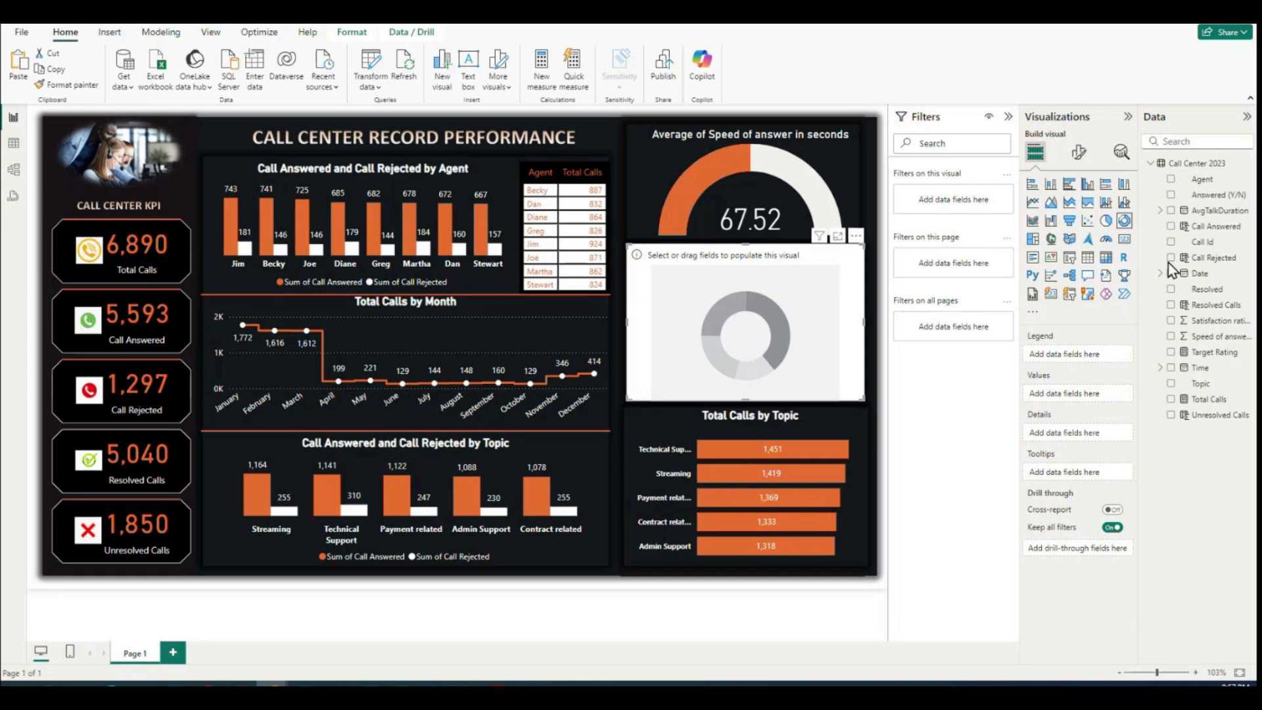
Step: Populate the donut chart with Agent as the legend and Satisfaction rating as the values, aggregated as Average
{"action": "left_click", "coordinate": [1171, 180]}
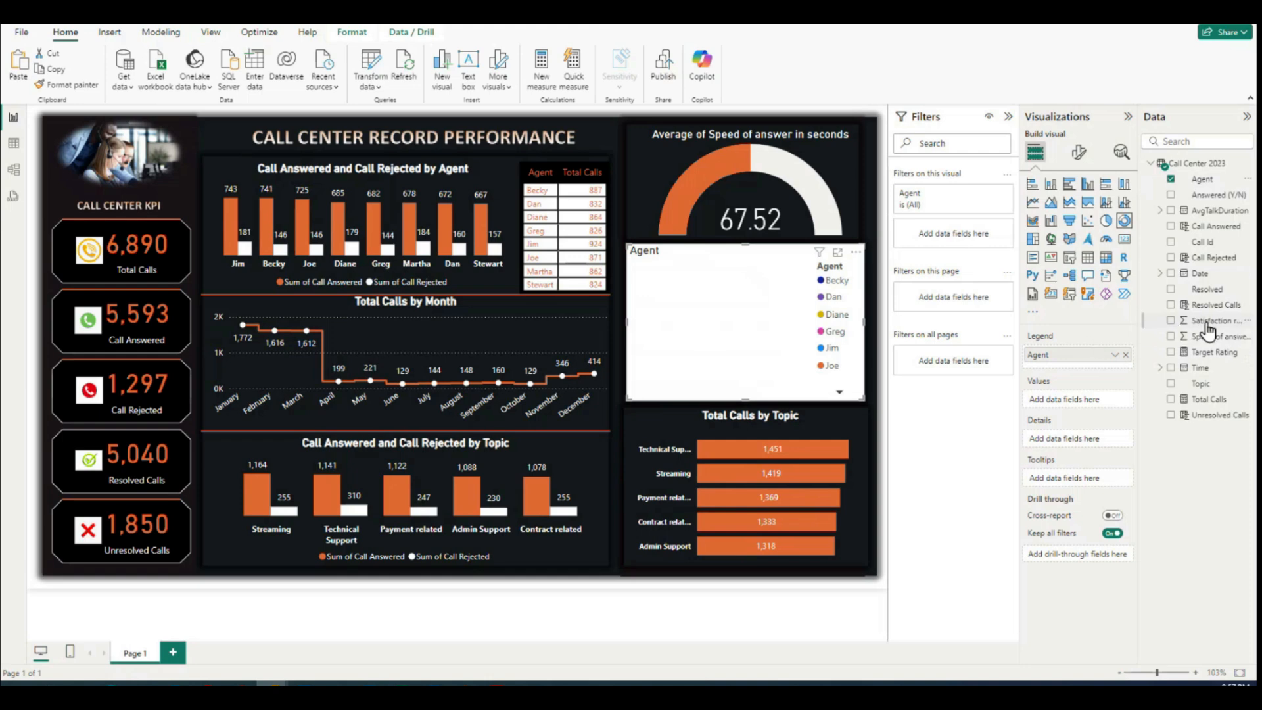
{"action": "left_click_drag", "start_coordinate": [1138, 316], "coordinate": [1119, 316]}
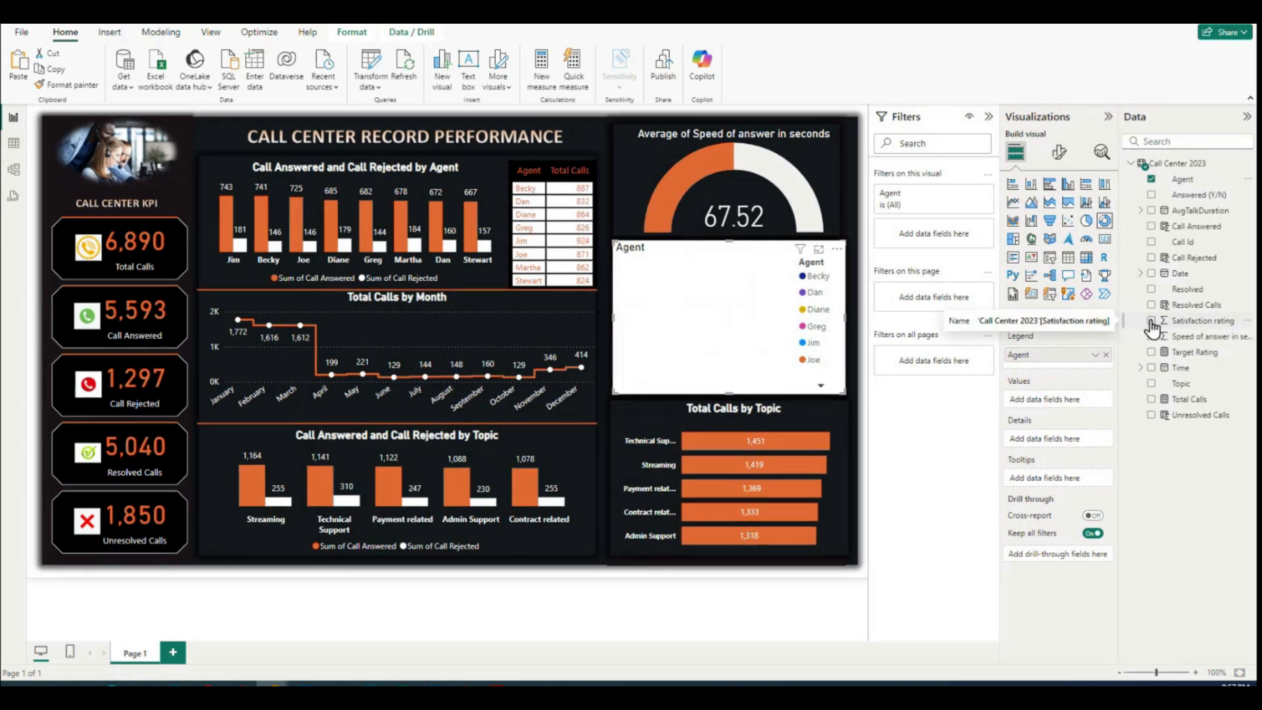
{"action": "left_click", "coordinate": [1151, 321]}
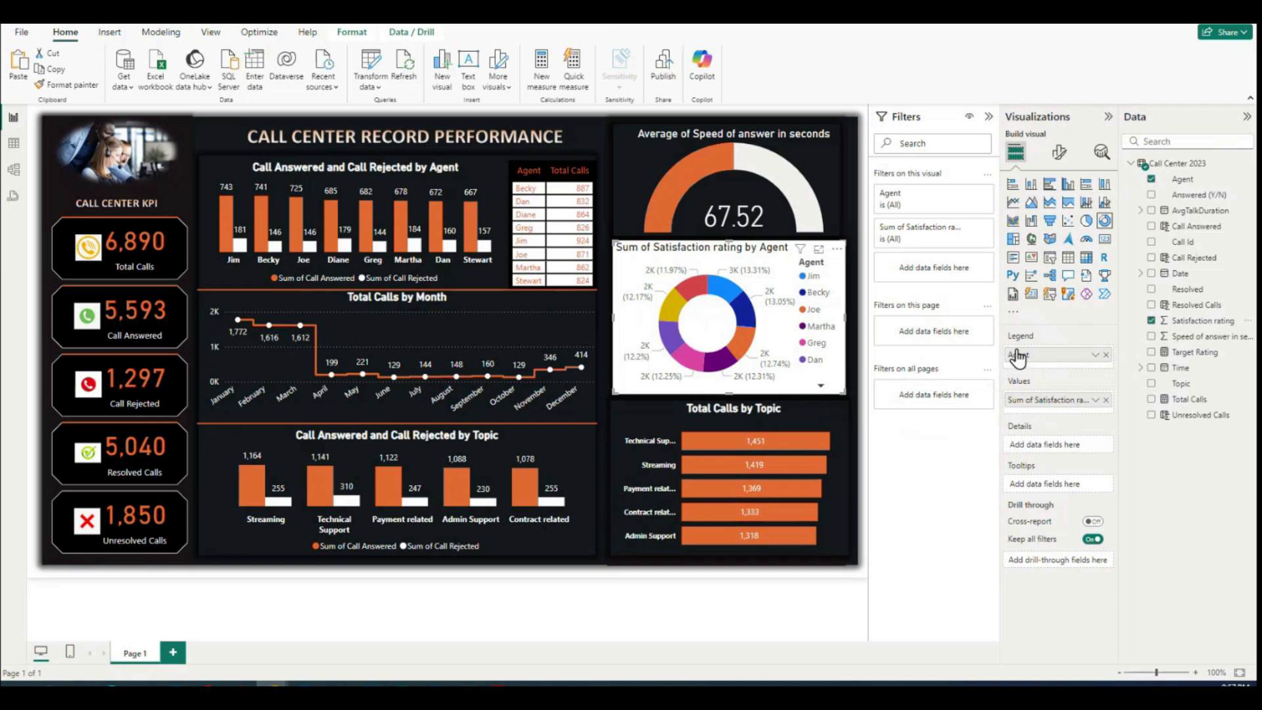
{"action": "left_click", "coordinate": [1096, 400]}
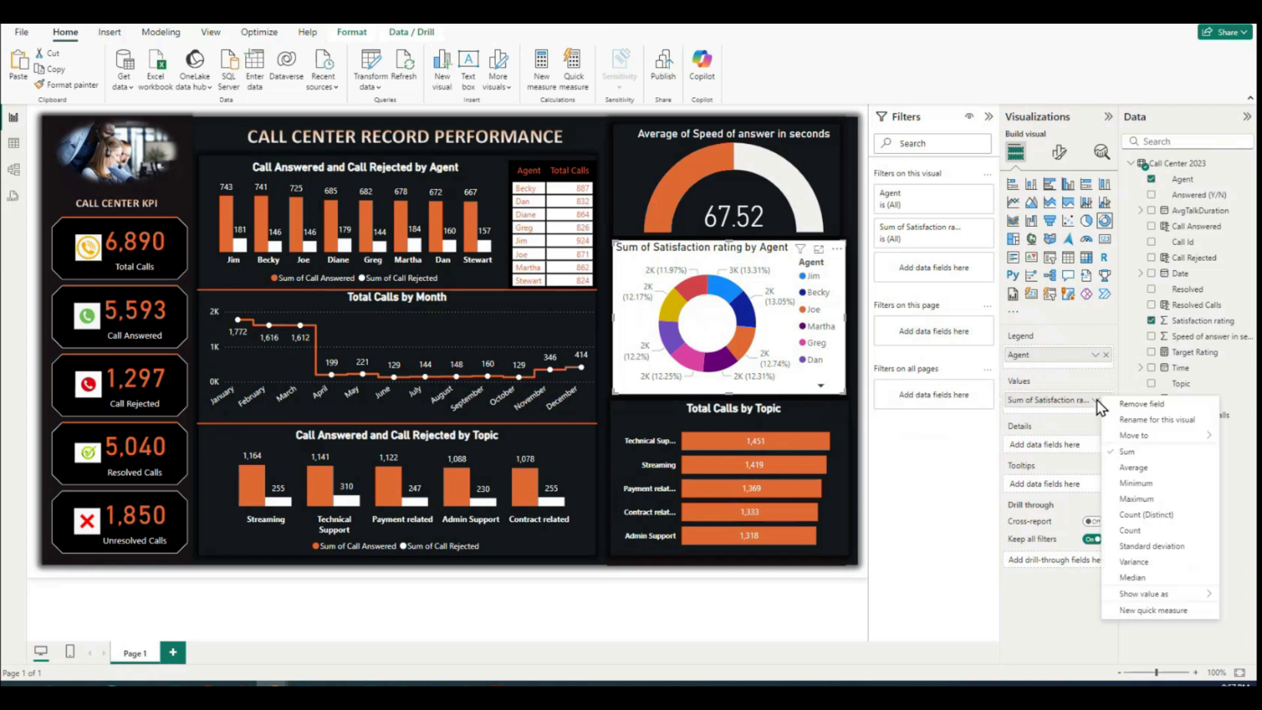
{"action": "left_click", "coordinate": [1135, 468]}
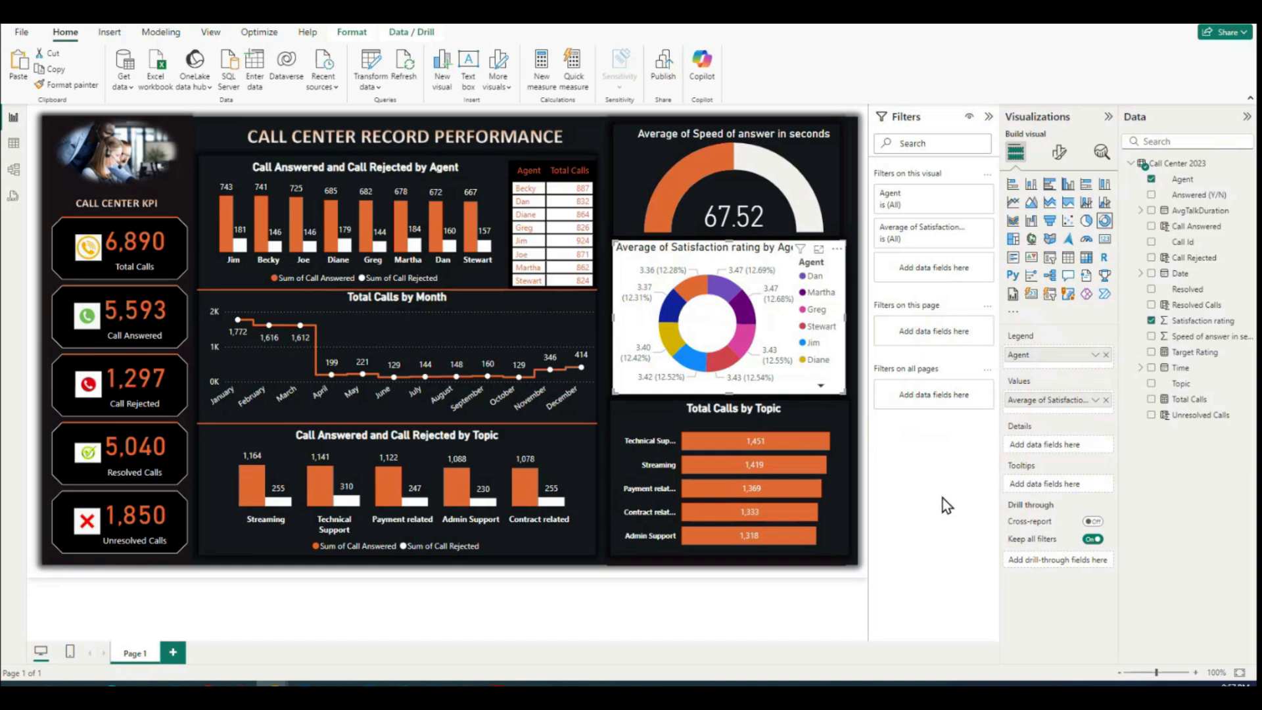
Step: Set the donut chart's detail labels to show only the data value
{"action": "left_click", "coordinate": [1059, 151]}
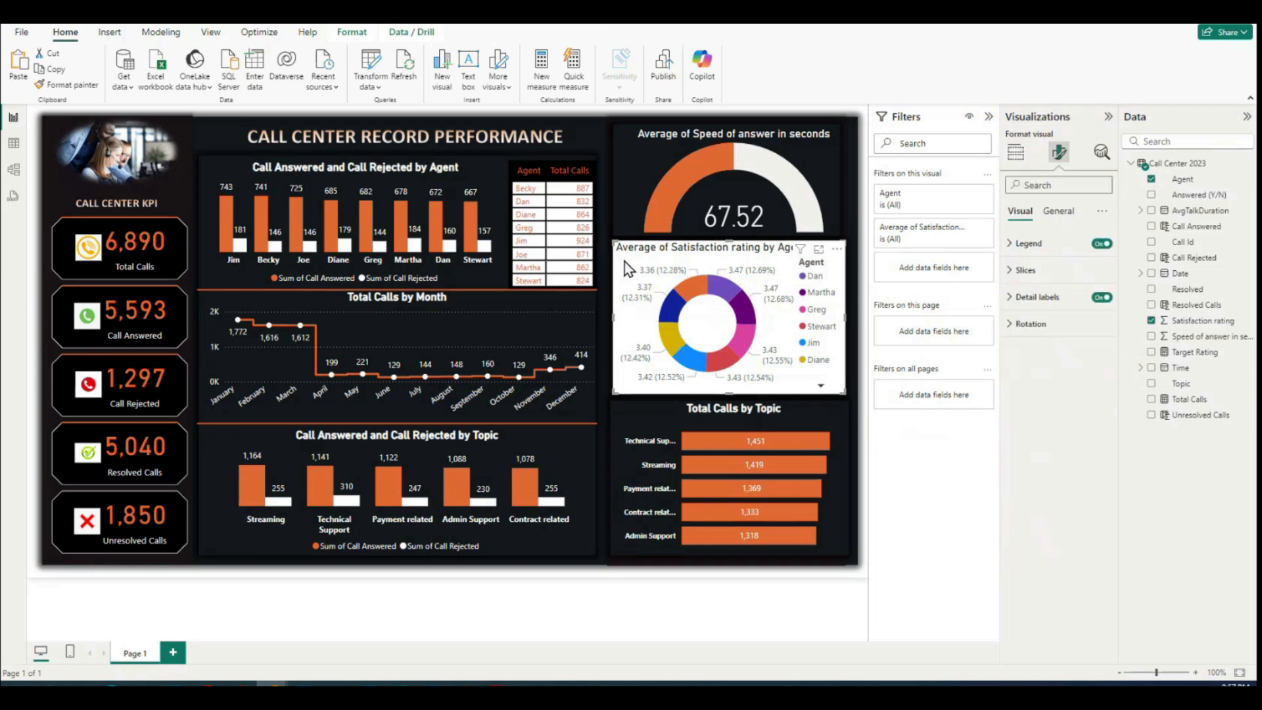
{"action": "left_click", "coordinate": [1099, 245]}
{"action": "left_click", "coordinate": [1098, 245]}
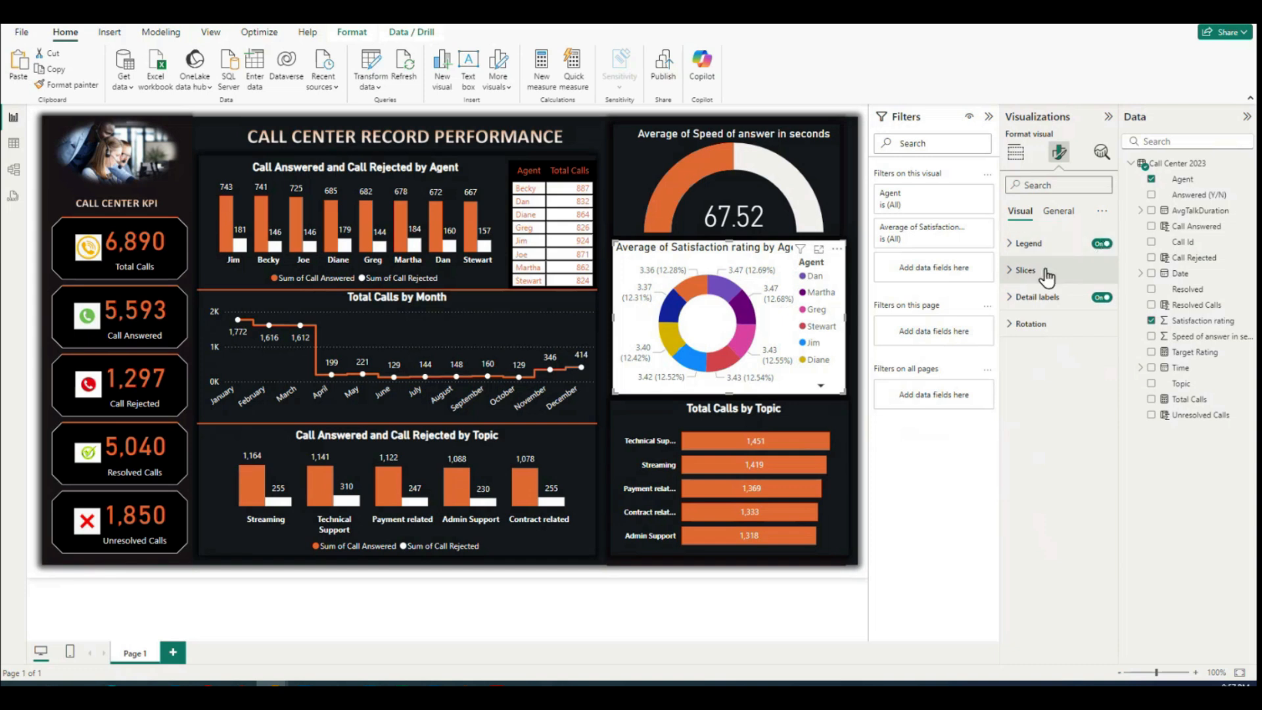
{"action": "left_click", "coordinate": [1010, 299]}
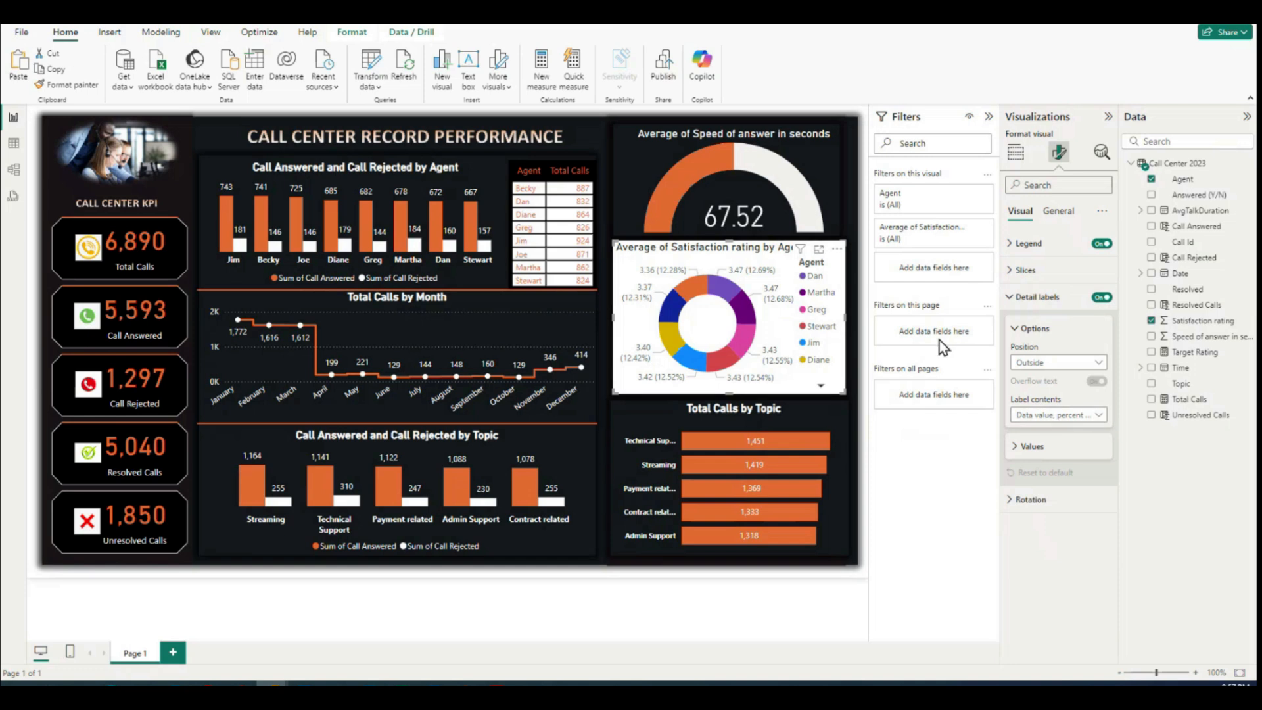
{"action": "left_click", "coordinate": [1099, 418]}
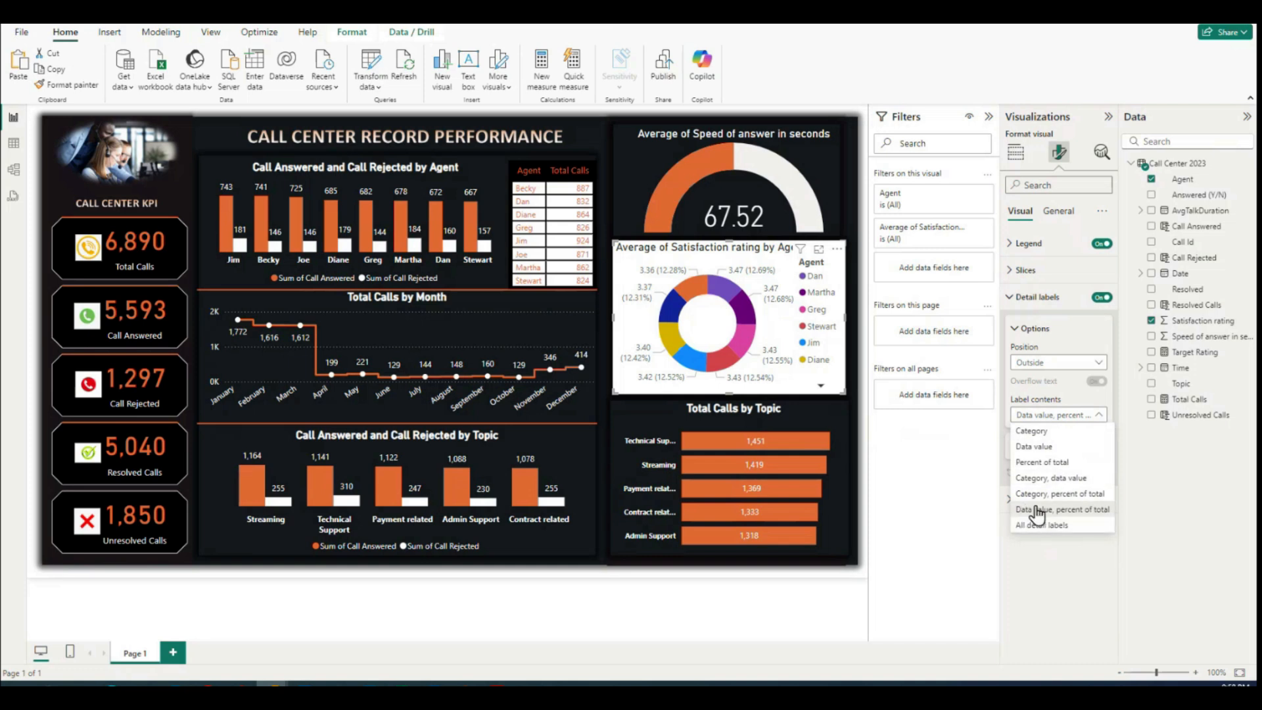
{"action": "left_click", "coordinate": [1034, 448]}
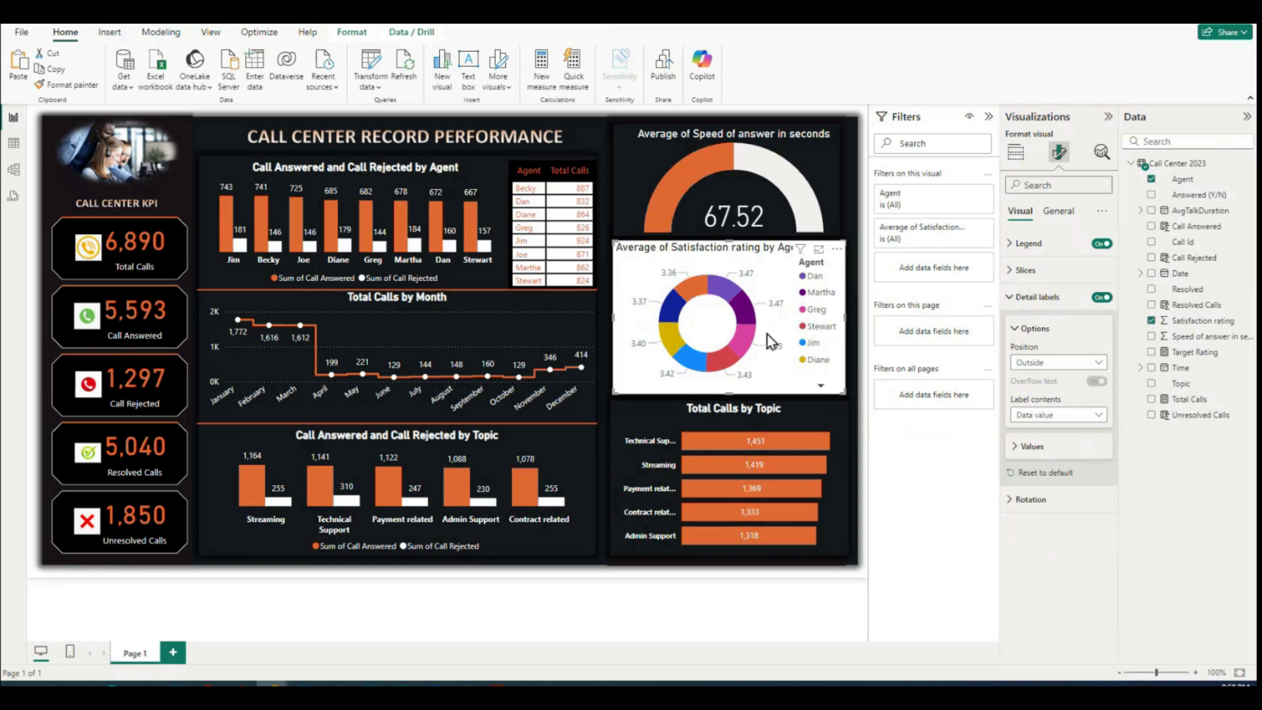
Step: Change the color of the donut's detail label values to white (#FFFFFF)
{"action": "left_click", "coordinate": [1016, 447]}
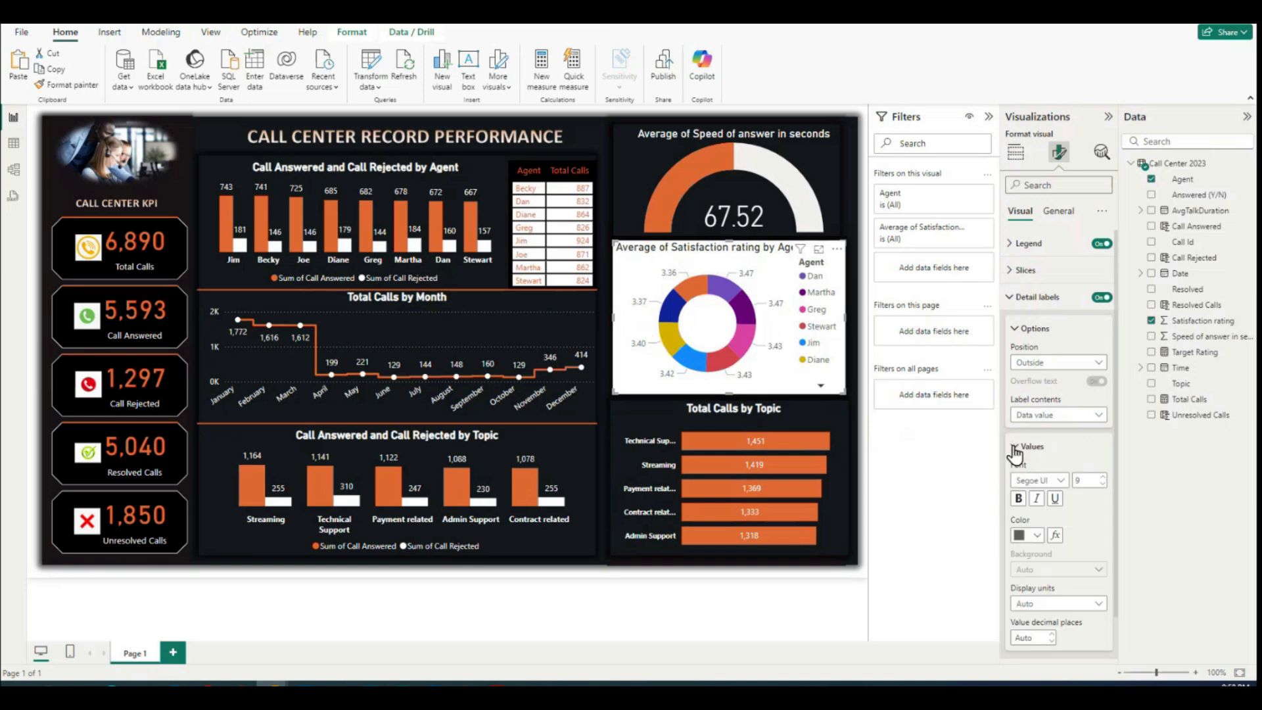
{"action": "left_click", "coordinate": [1037, 533]}
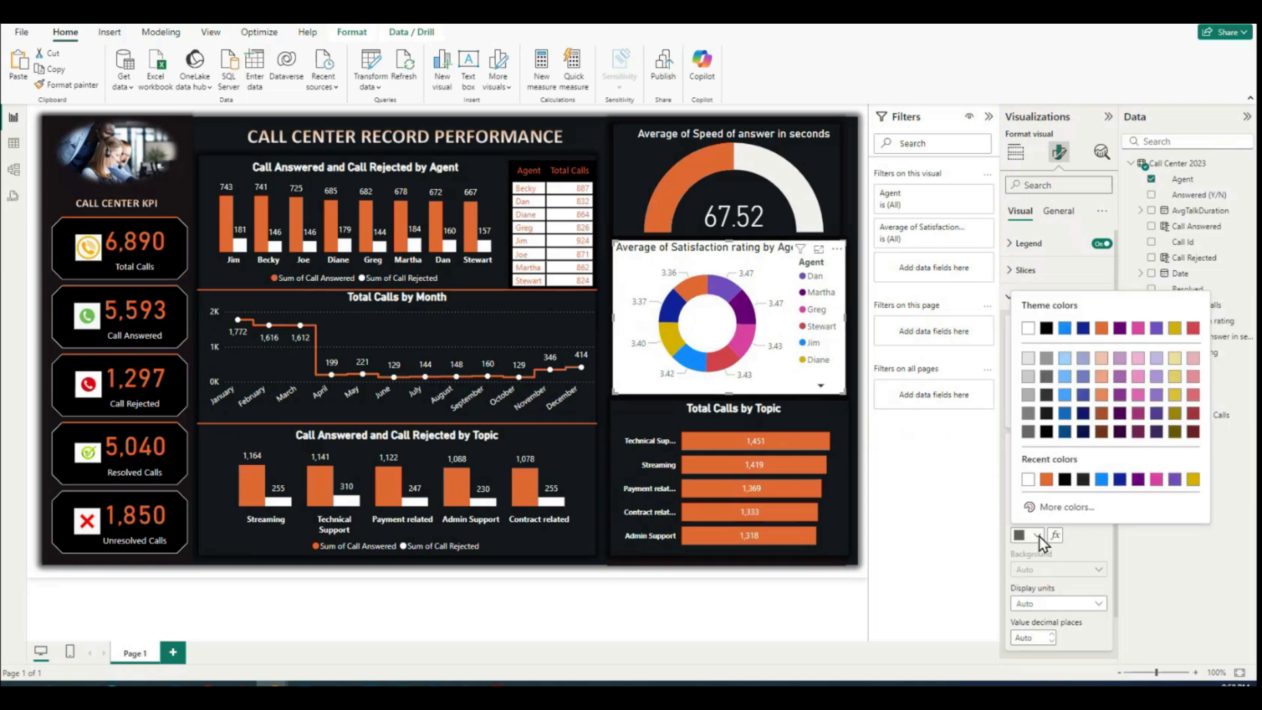
{"action": "left_click", "coordinate": [1026, 480]}
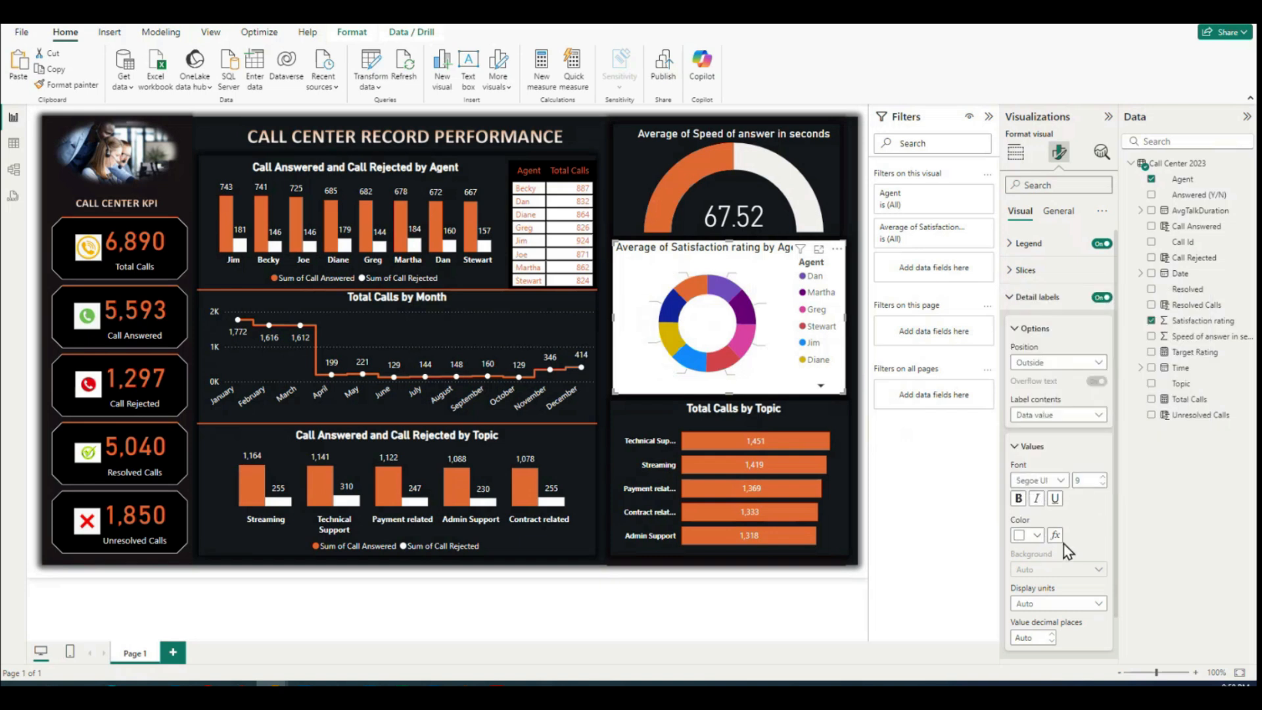
{"action": "scroll", "coordinate": [1068, 590], "scroll_direction": "down", "scroll_amount": 1}
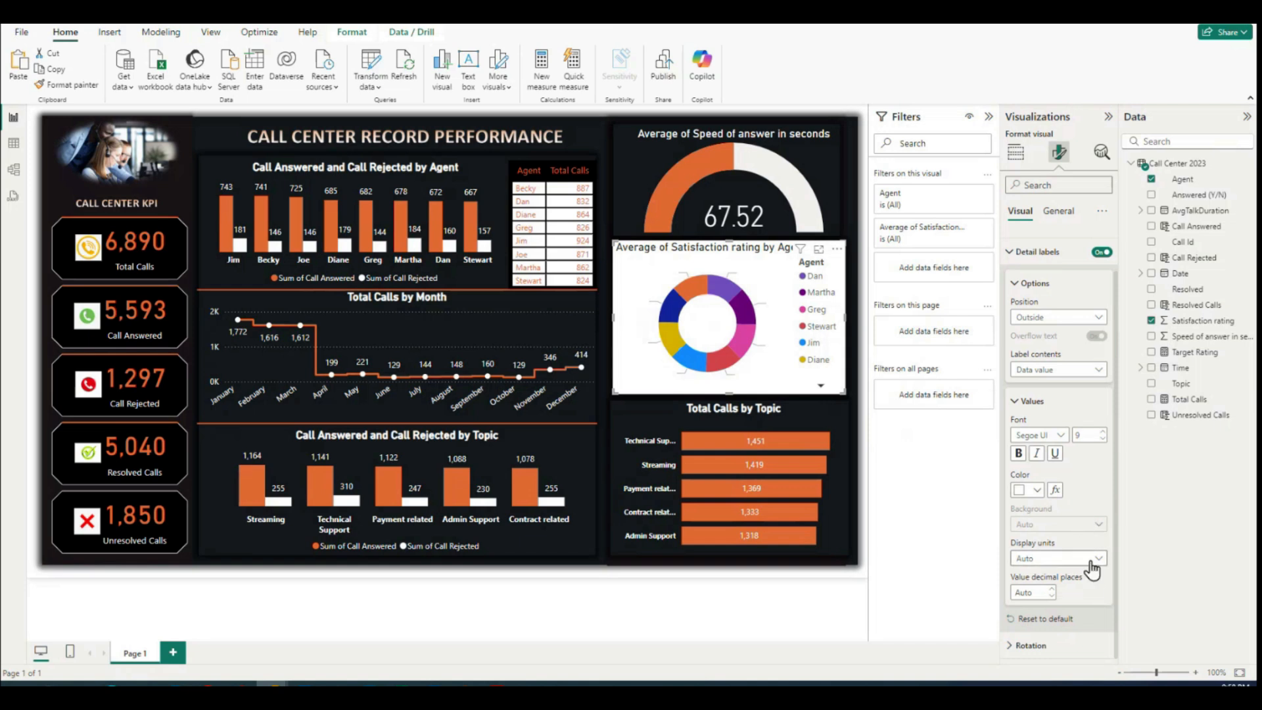
{"action": "scroll", "coordinate": [1090, 575], "scroll_direction": "up", "scroll_amount": 1}
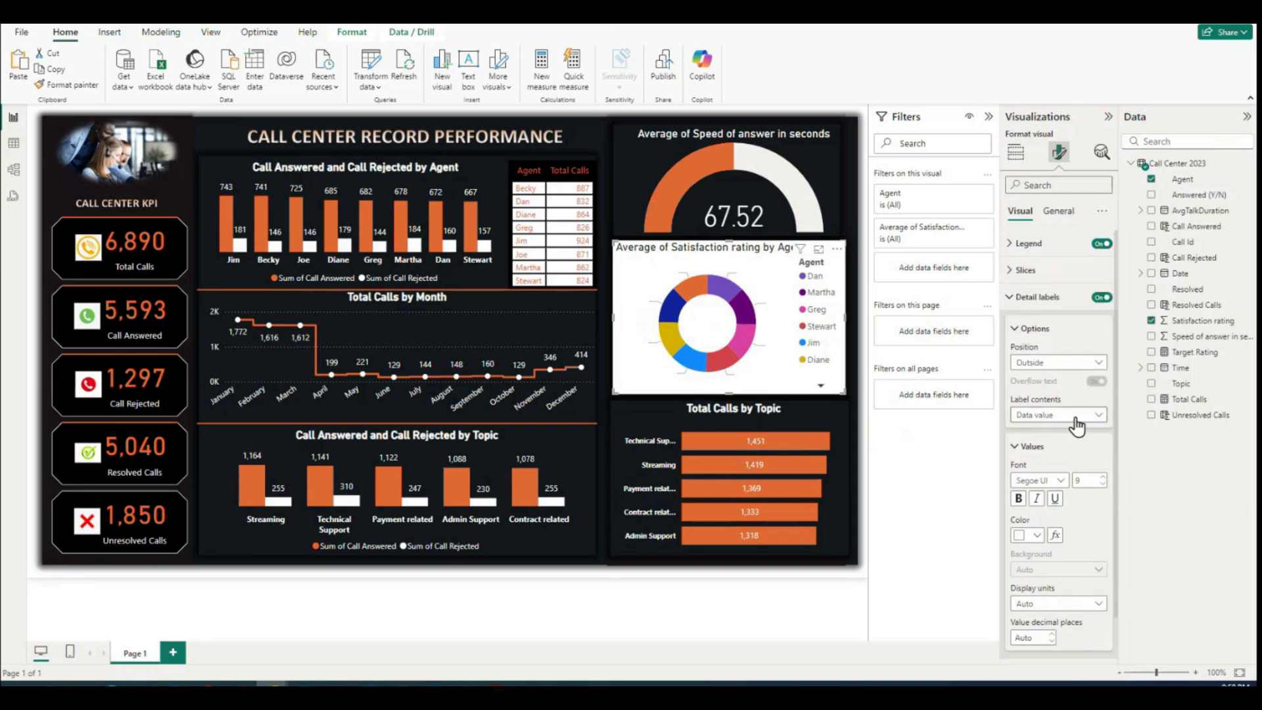
{"action": "left_click", "coordinate": [1017, 328]}
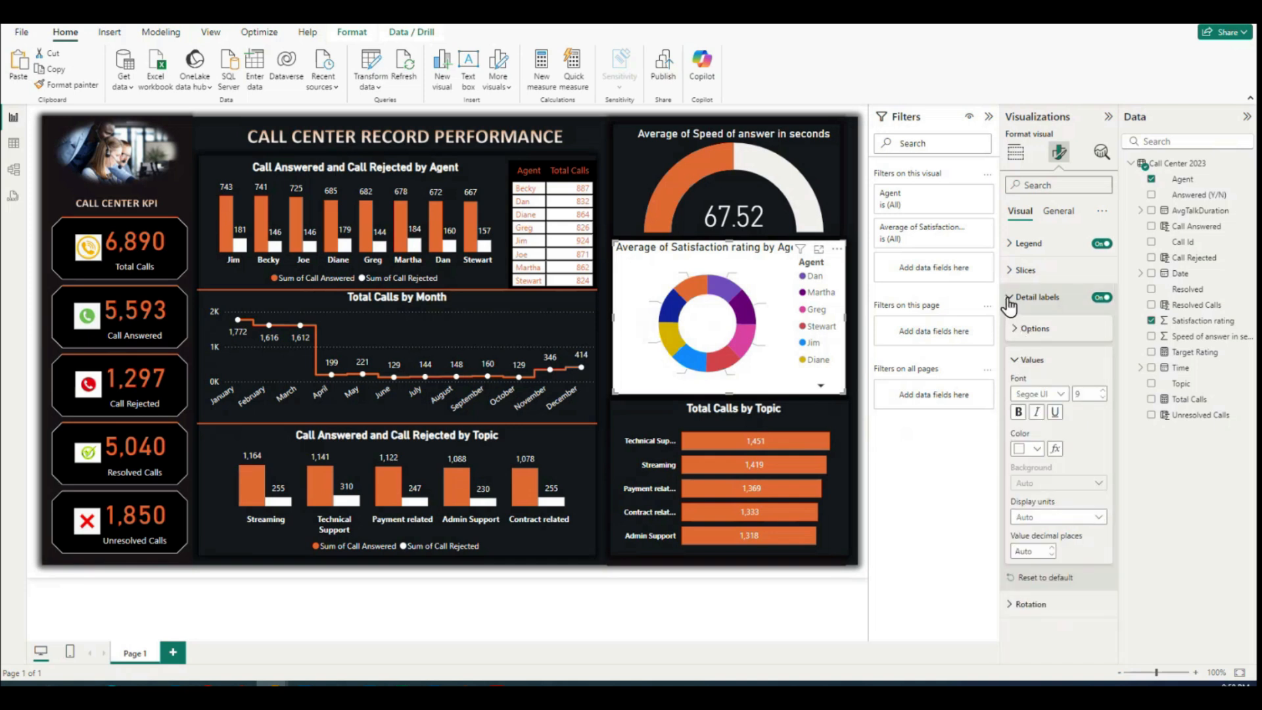
{"action": "left_click", "coordinate": [1009, 299]}
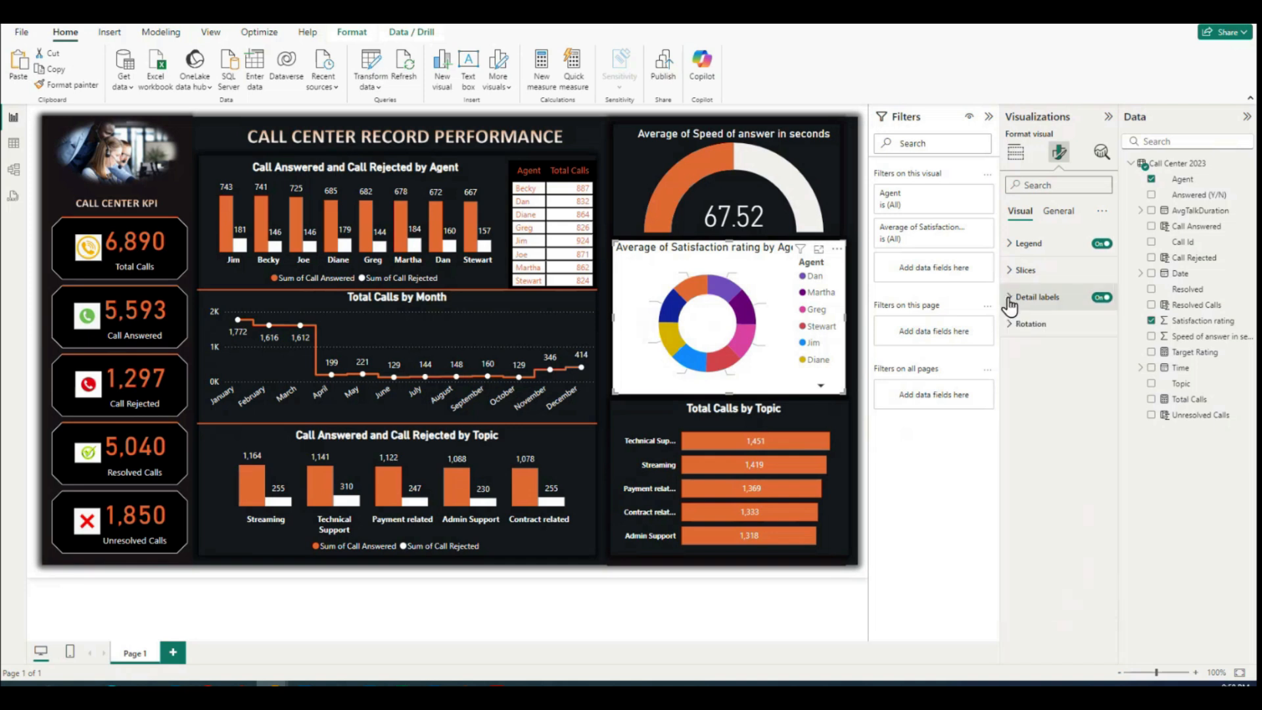
Step: Position the donut chart's legend at bottom center and page through its entries
{"action": "left_click", "coordinate": [1015, 244]}
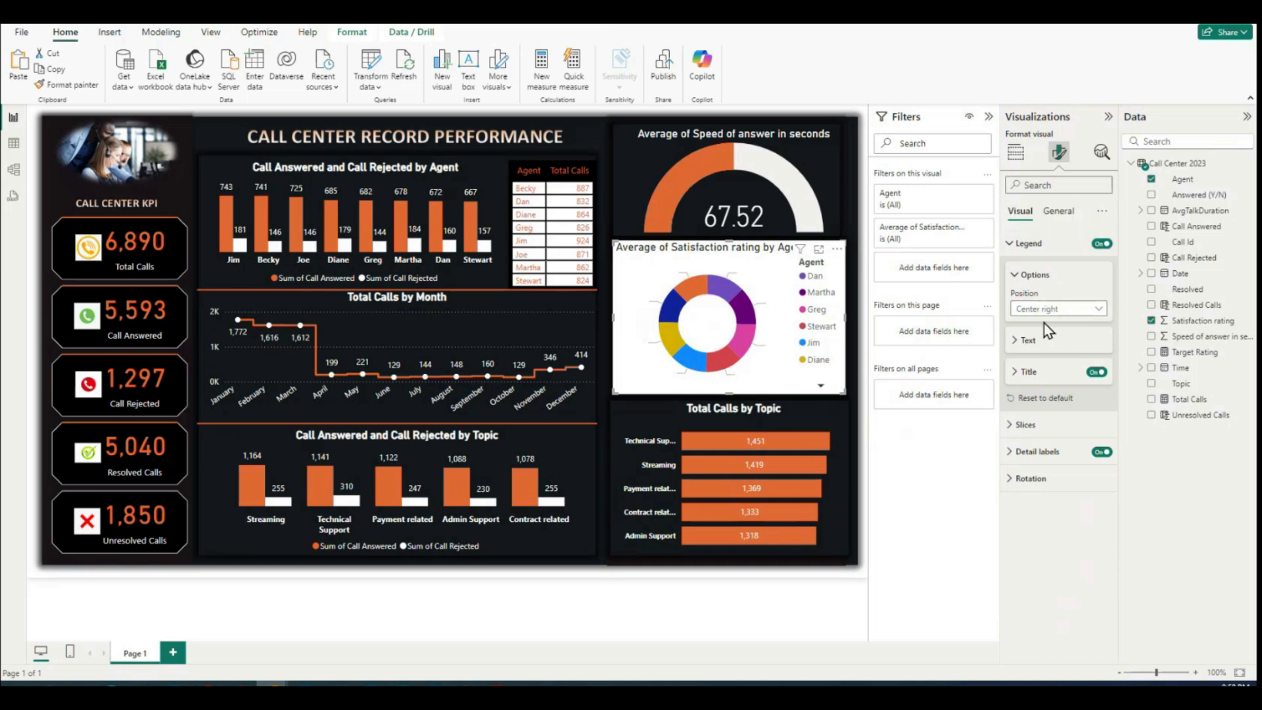
{"action": "left_click", "coordinate": [1098, 309]}
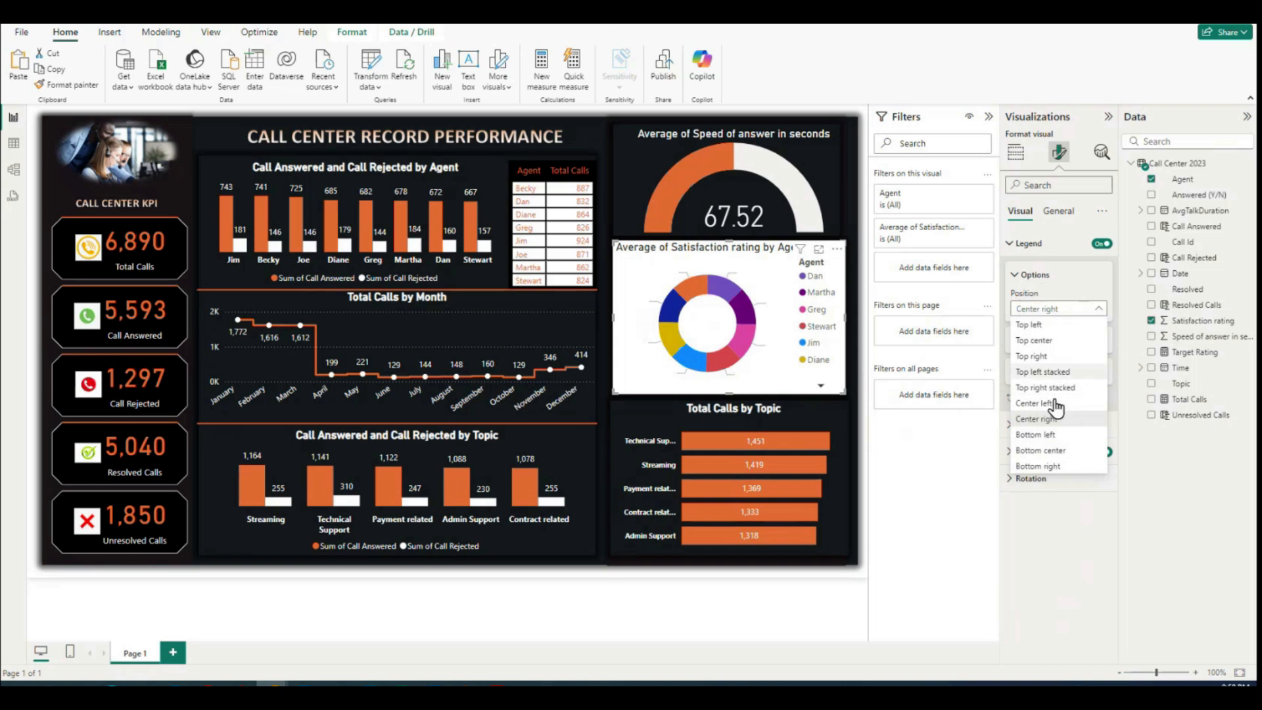
{"action": "left_click", "coordinate": [1042, 452]}
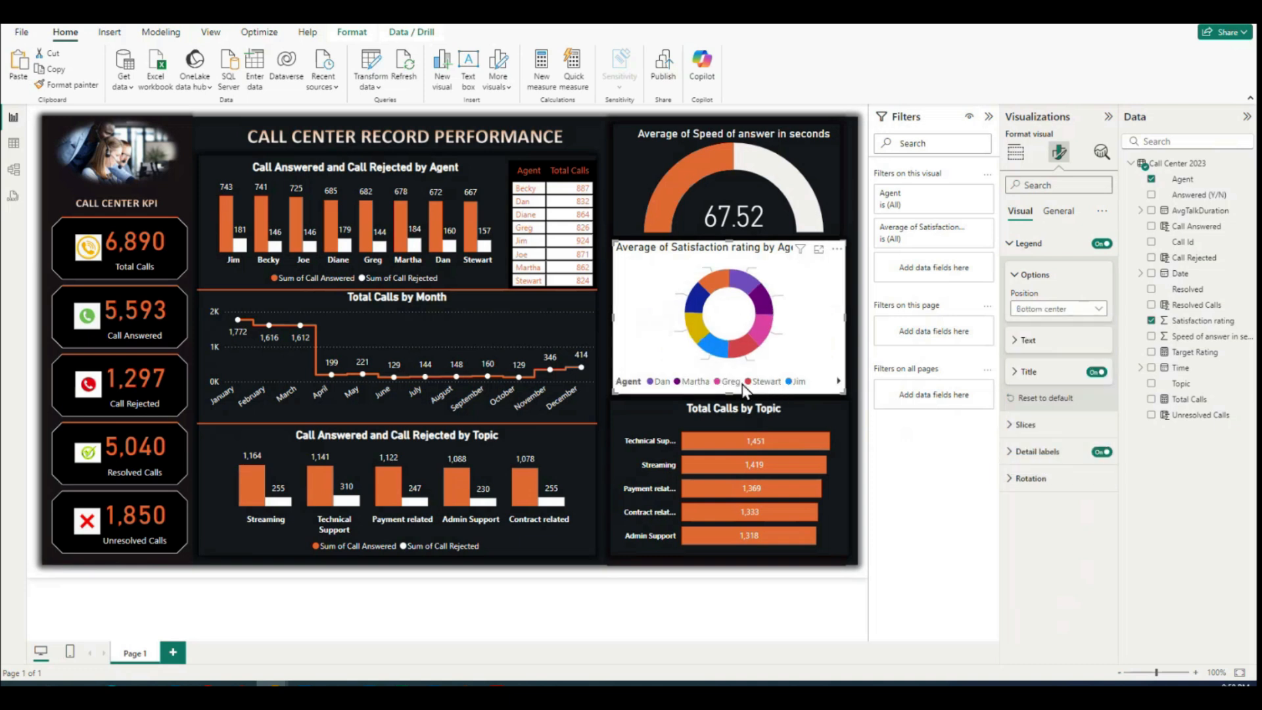
{"action": "left_click", "coordinate": [839, 381]}
{"action": "left_click", "coordinate": [650, 381]}
Step: Widen the donut chart slightly and set its legend text size to 8 so more agents fit
{"action": "left_click", "coordinate": [1013, 346]}
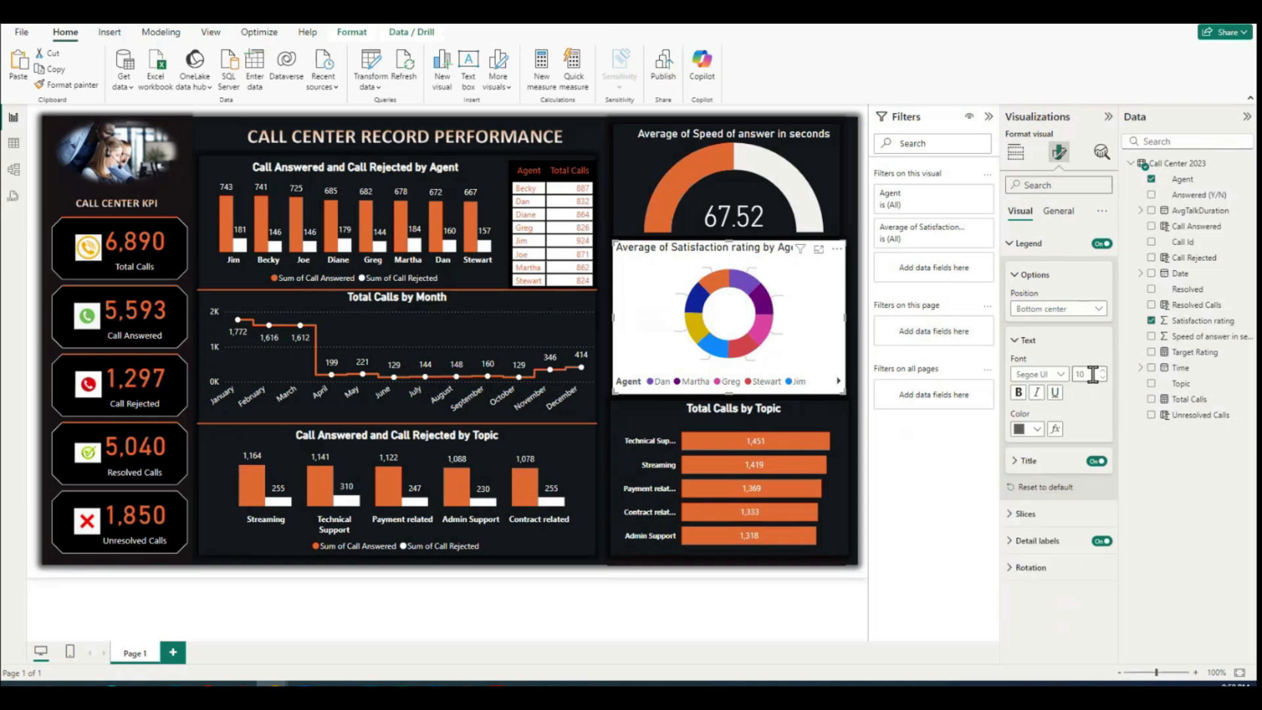
{"action": "left_click_drag", "start_coordinate": [845, 317], "coordinate": [855, 319]}
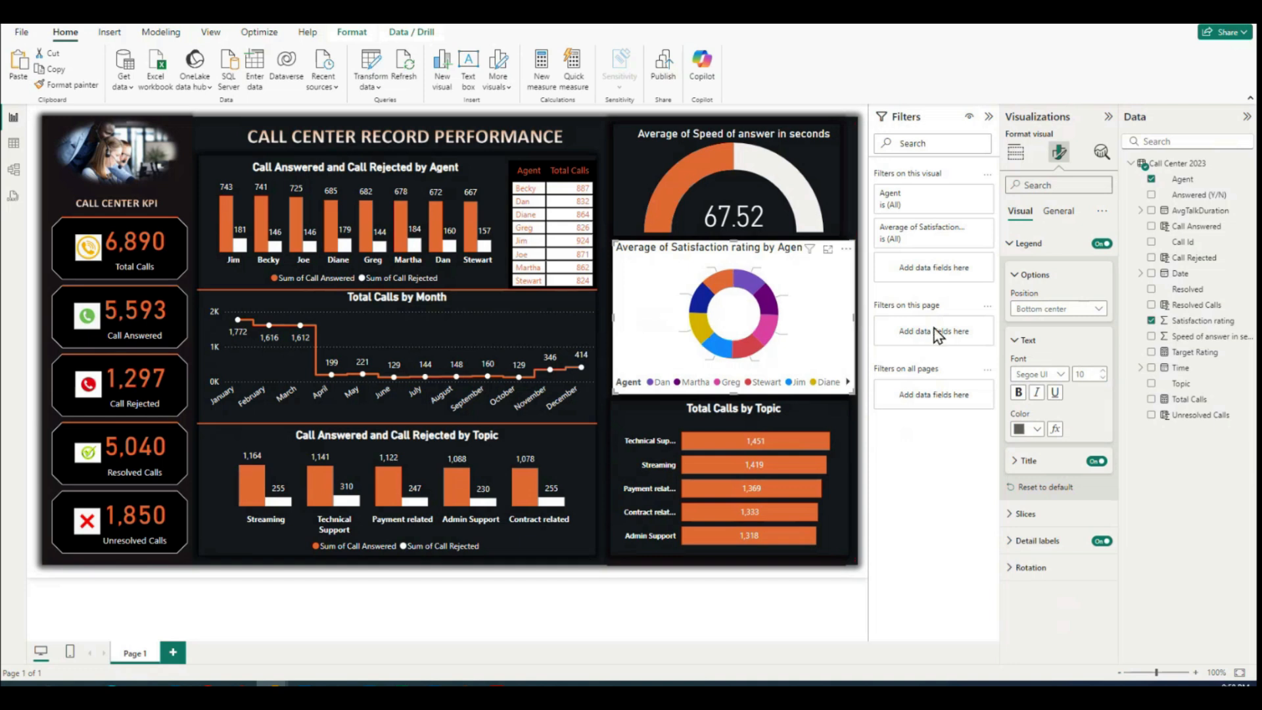
{"action": "left_click", "coordinate": [1102, 379]}
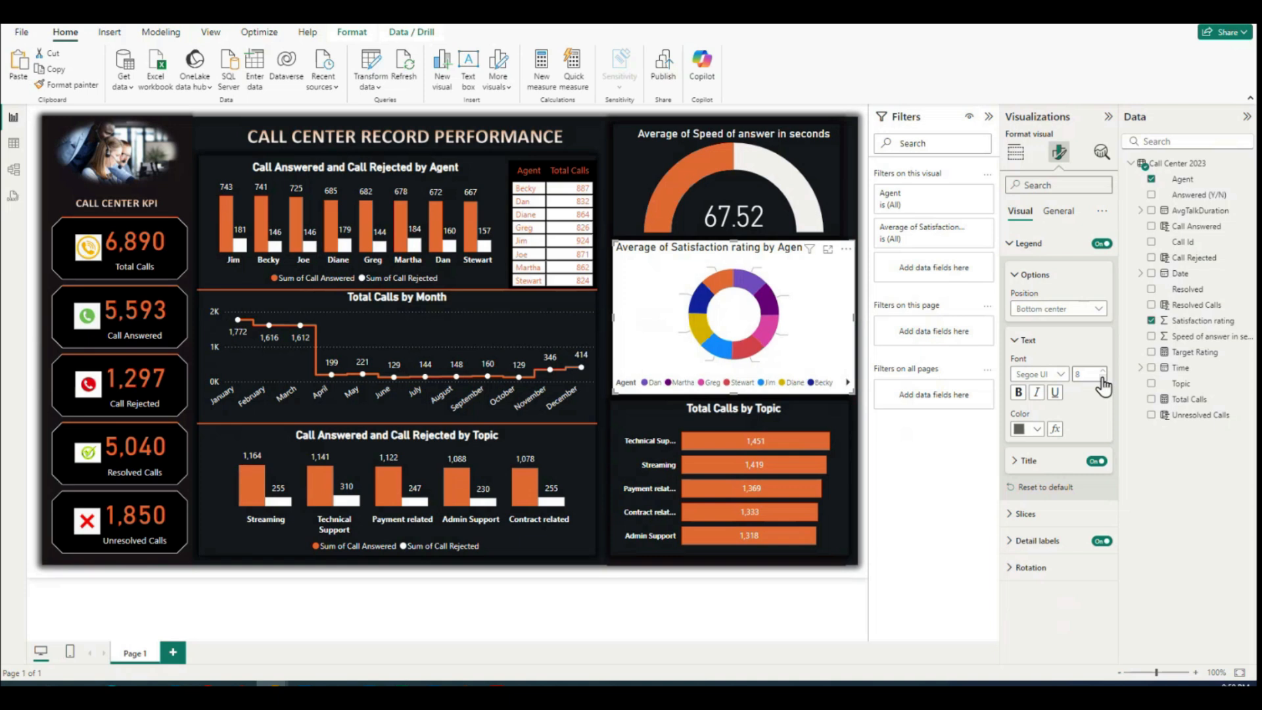
{"action": "left_click", "coordinate": [849, 385]}
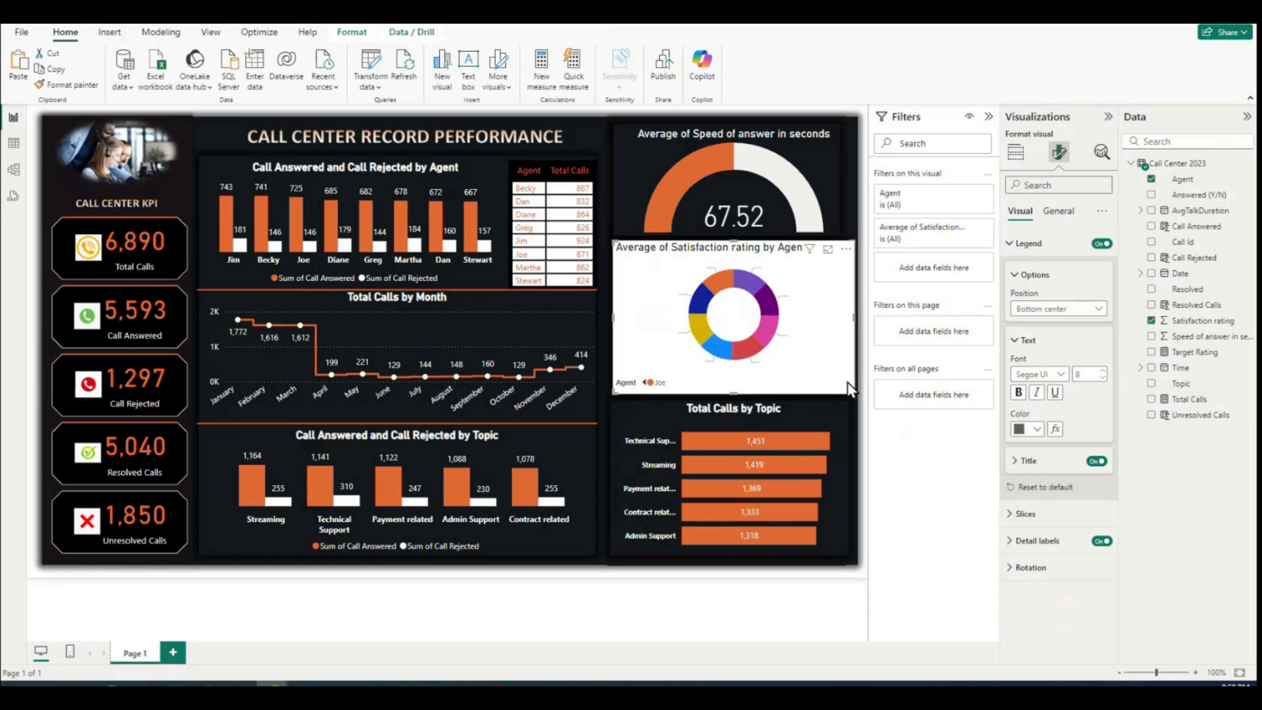
{"action": "left_click", "coordinate": [640, 382]}
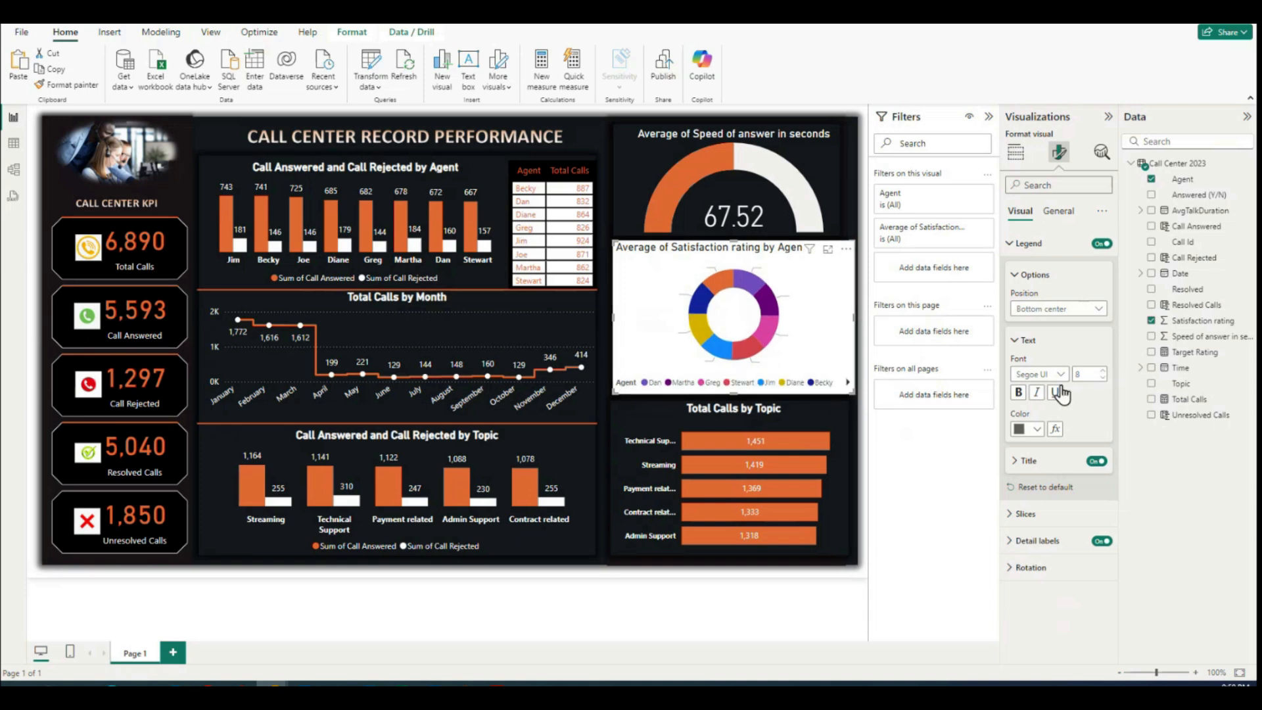
Step: Make the donut's legend text white and turn off the legend title
{"action": "left_click", "coordinate": [1038, 434]}
{"action": "left_click", "coordinate": [1027, 472]}
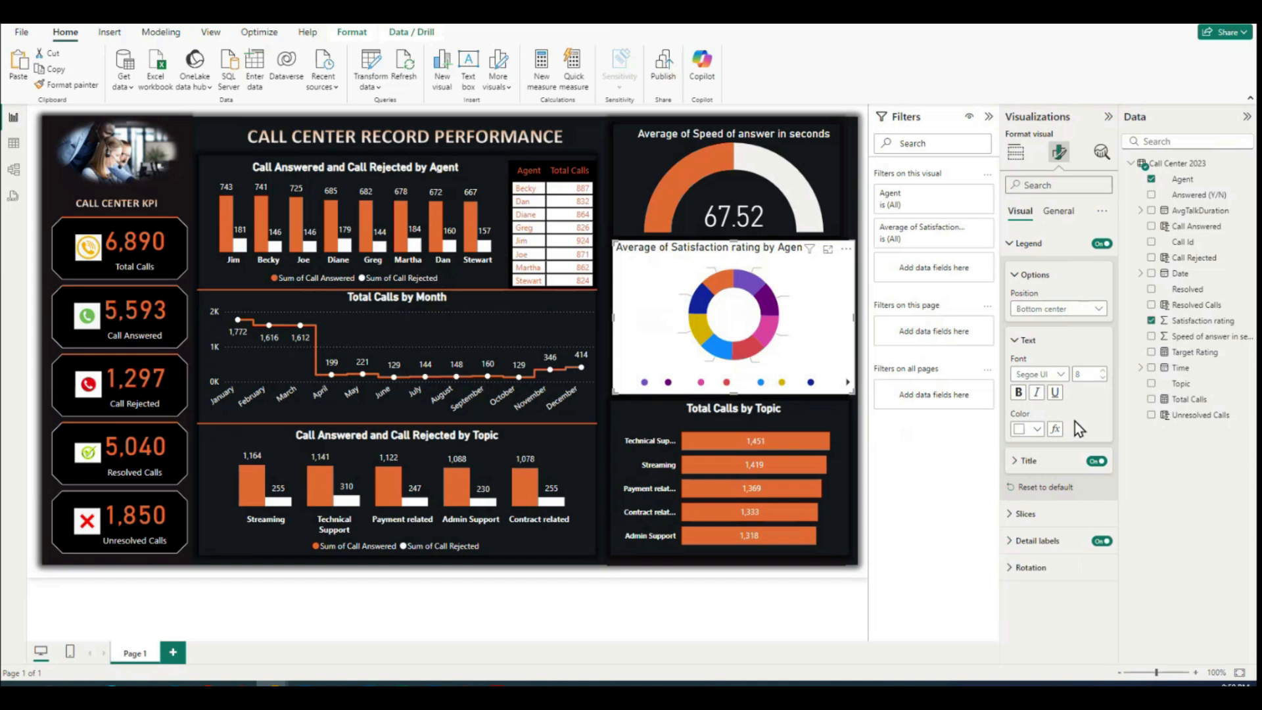
{"action": "left_click", "coordinate": [1014, 462]}
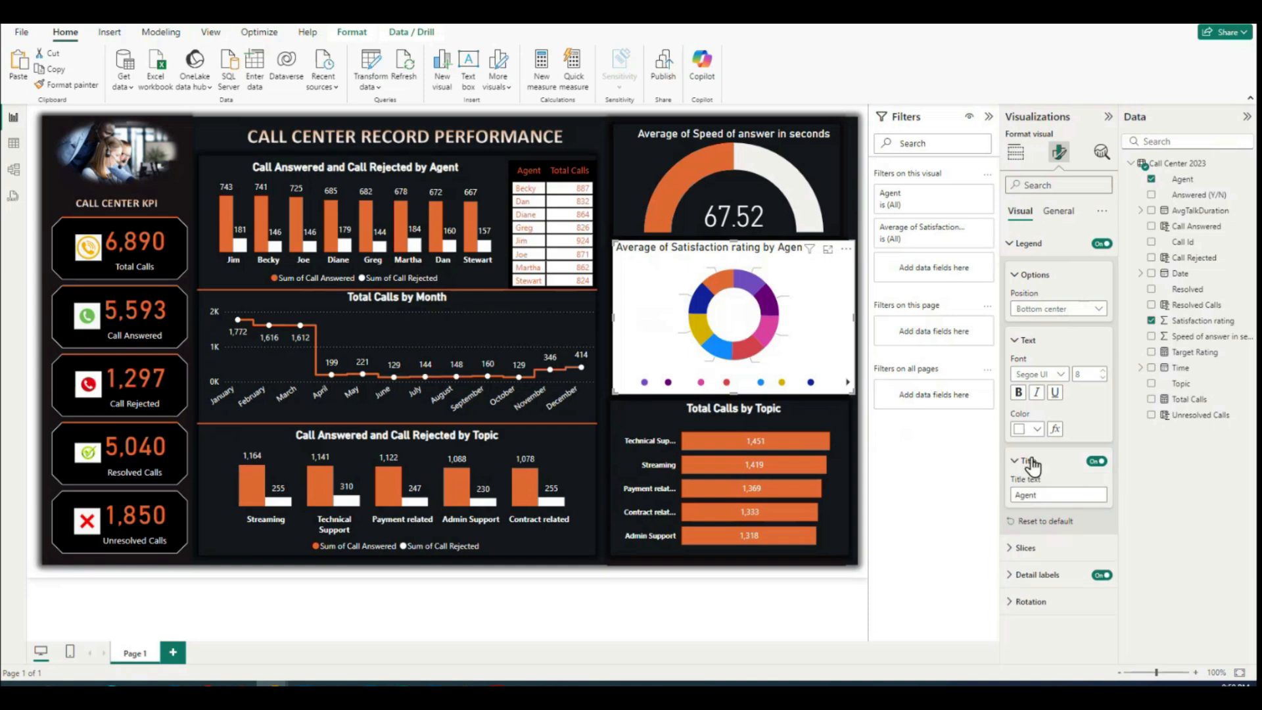
{"action": "left_click", "coordinate": [1015, 468]}
{"action": "left_click", "coordinate": [1015, 468]}
{"action": "left_click", "coordinate": [1096, 462]}
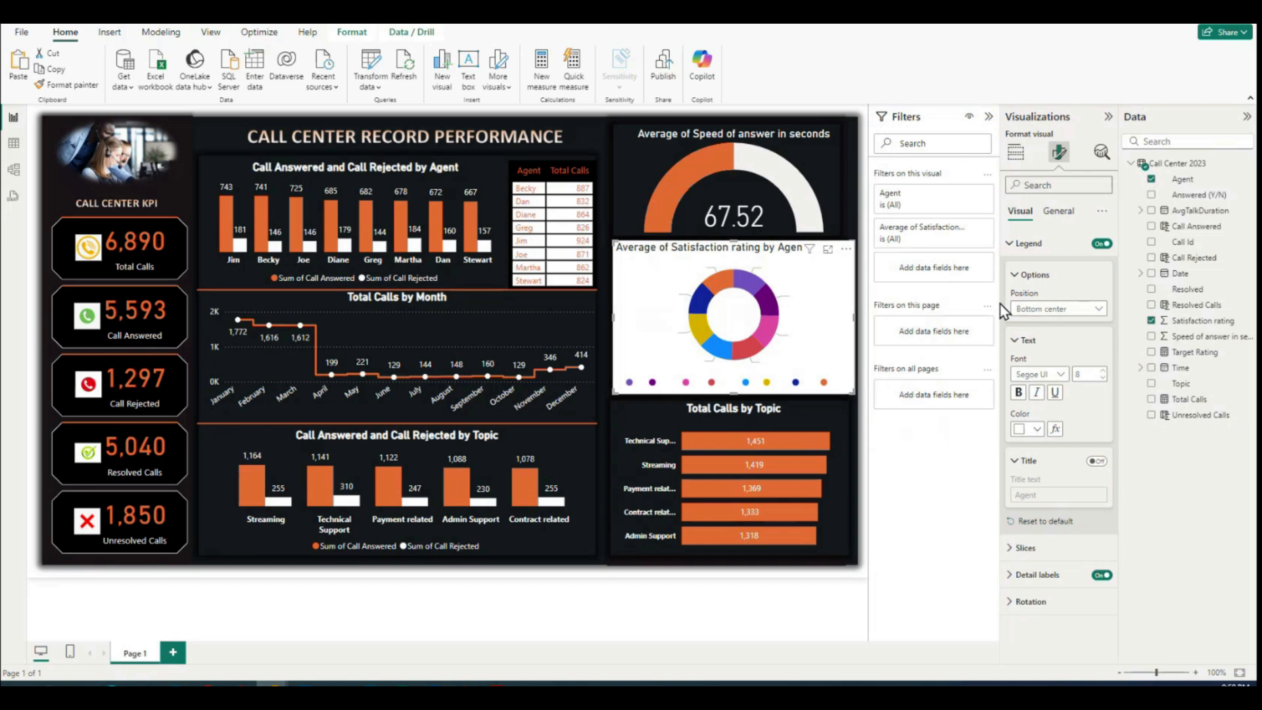
{"action": "left_click", "coordinate": [1011, 252]}
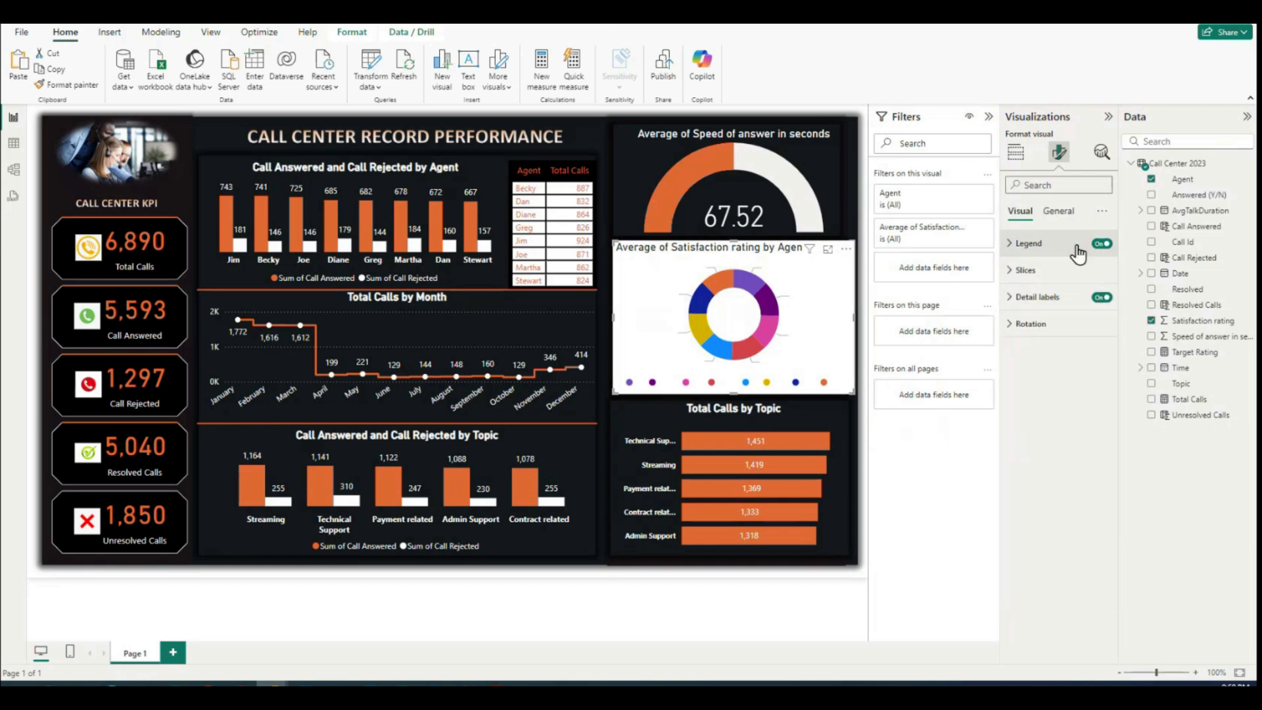
Step: Turn off the background of the Satisfaction rating donut chart
{"action": "left_click", "coordinate": [1057, 211]}
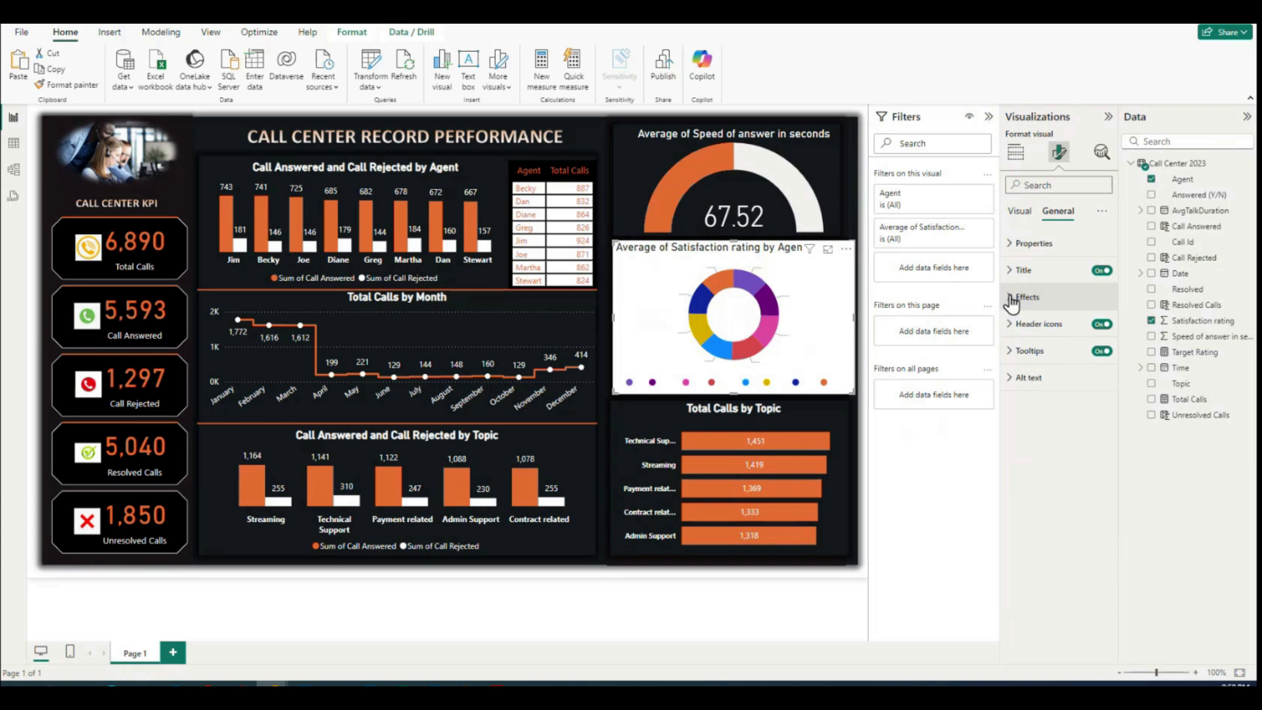
{"action": "left_click", "coordinate": [1012, 299]}
{"action": "left_click", "coordinate": [1096, 329]}
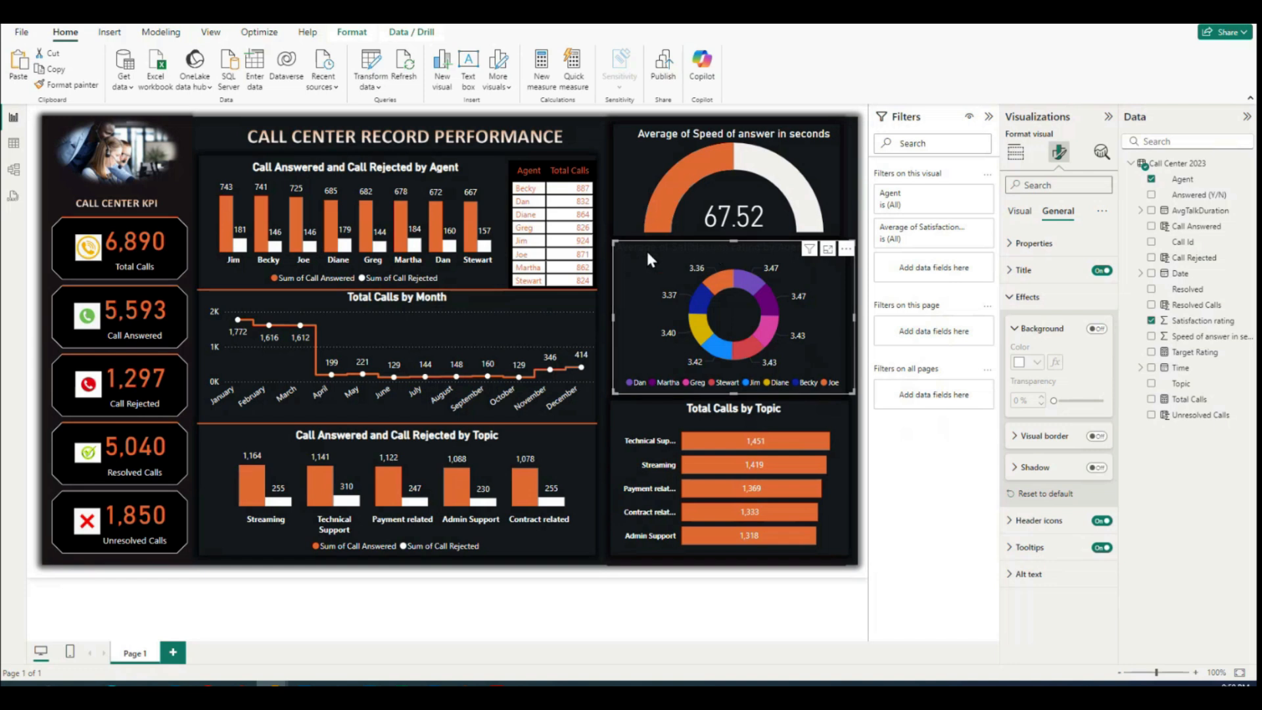
Step: Make the donut chart's title text white and center it horizontally
{"action": "left_click", "coordinate": [1008, 270]}
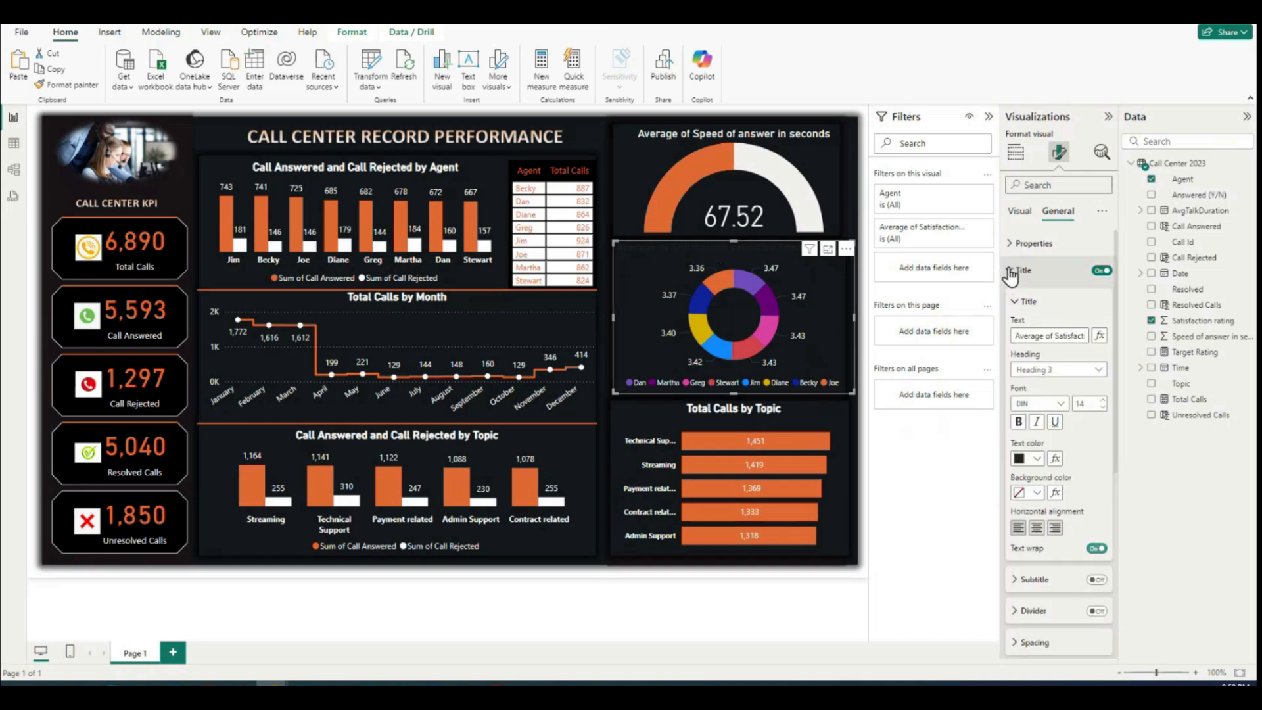
{"action": "left_click", "coordinate": [1037, 458]}
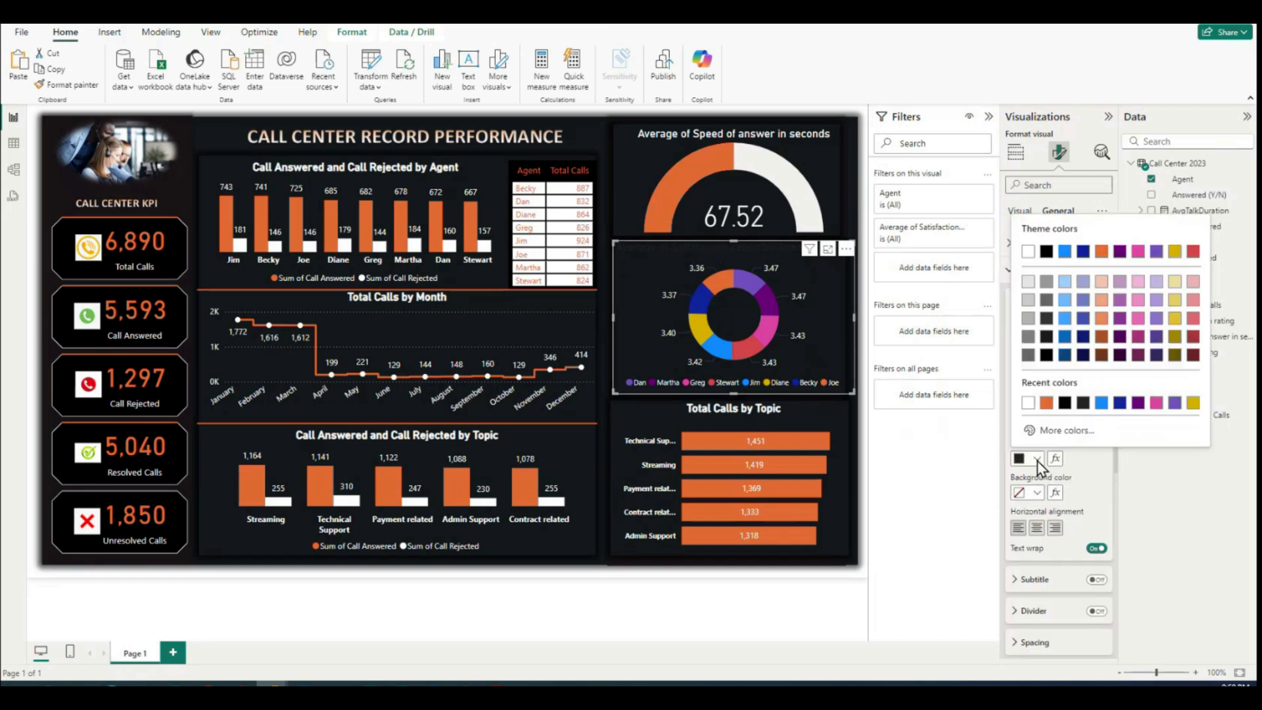
{"action": "left_click", "coordinate": [1028, 403]}
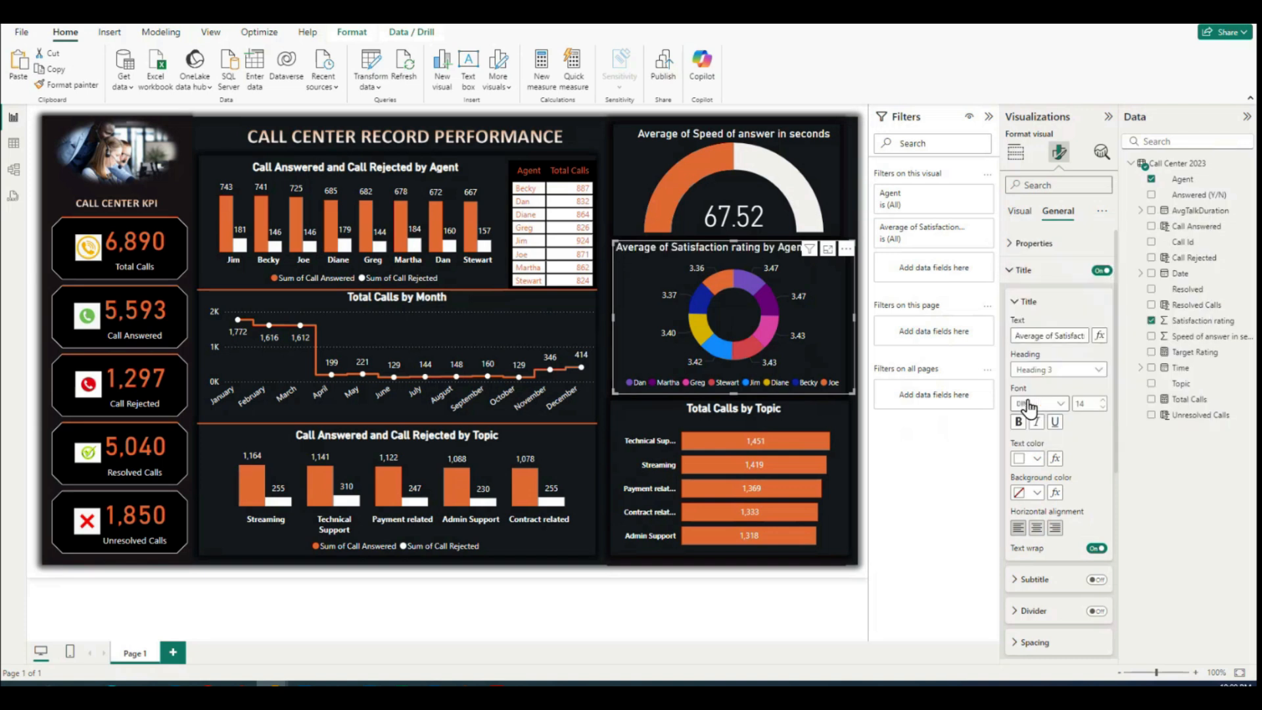
{"action": "left_click", "coordinate": [1037, 528]}
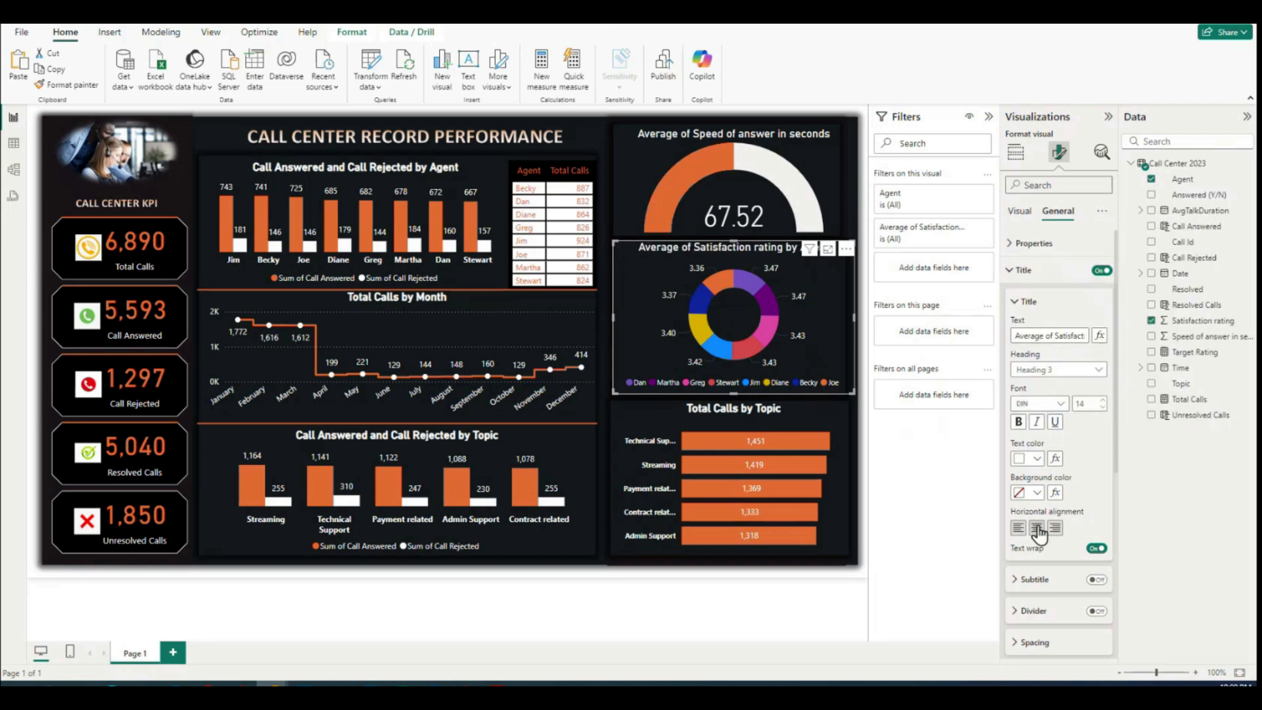
Step: Review the donut chart's legend and detail label formatting options
{"action": "left_click", "coordinate": [1017, 303]}
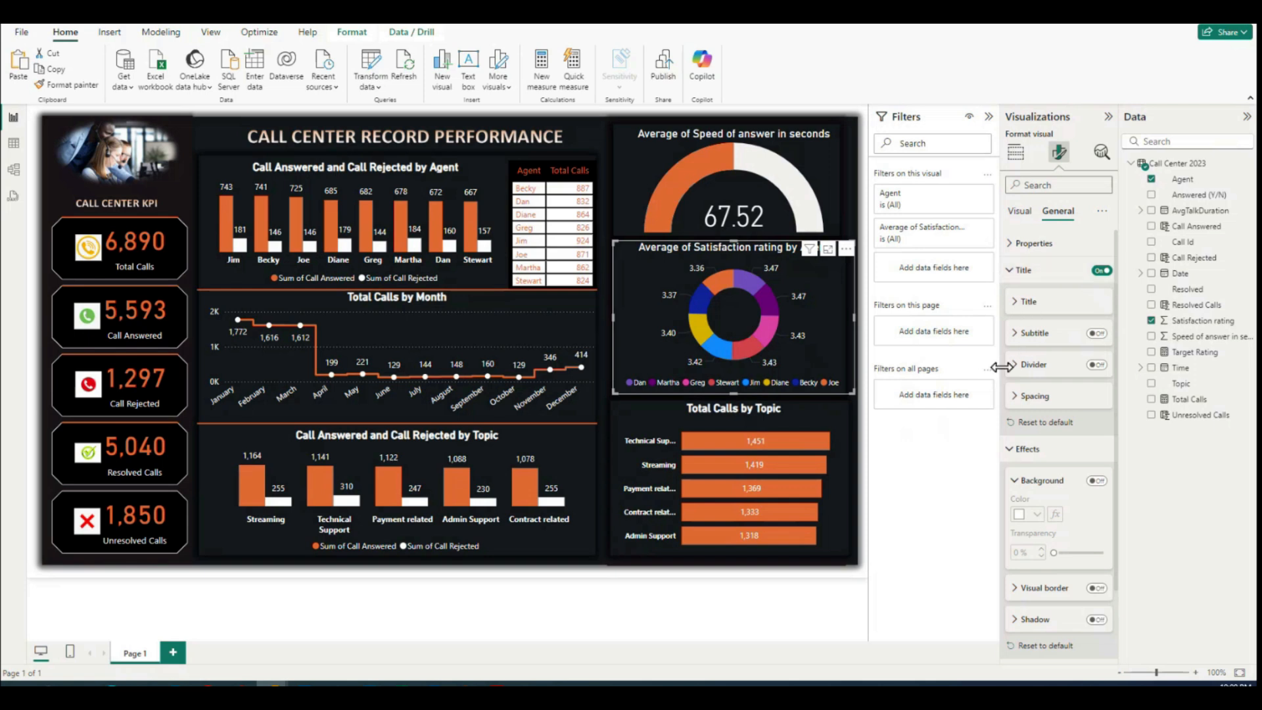
{"action": "left_click", "coordinate": [1009, 275]}
{"action": "left_click", "coordinate": [1019, 211]}
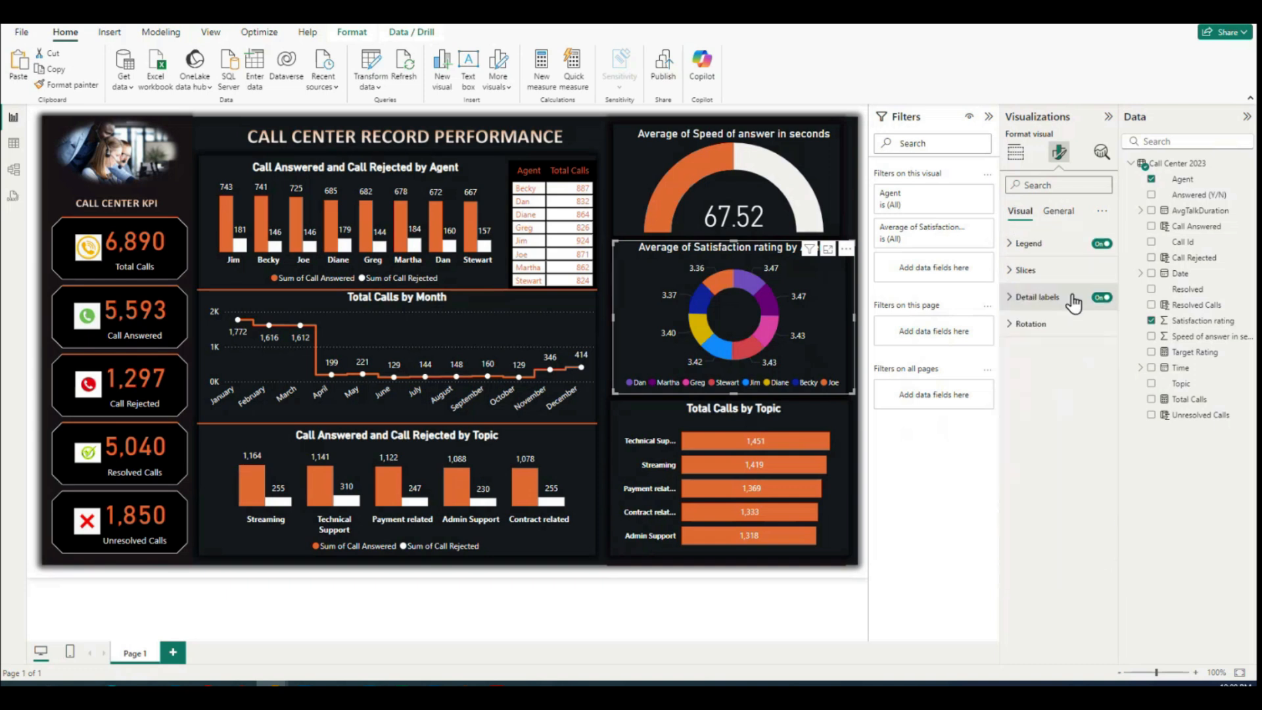
{"action": "left_click", "coordinate": [1011, 245]}
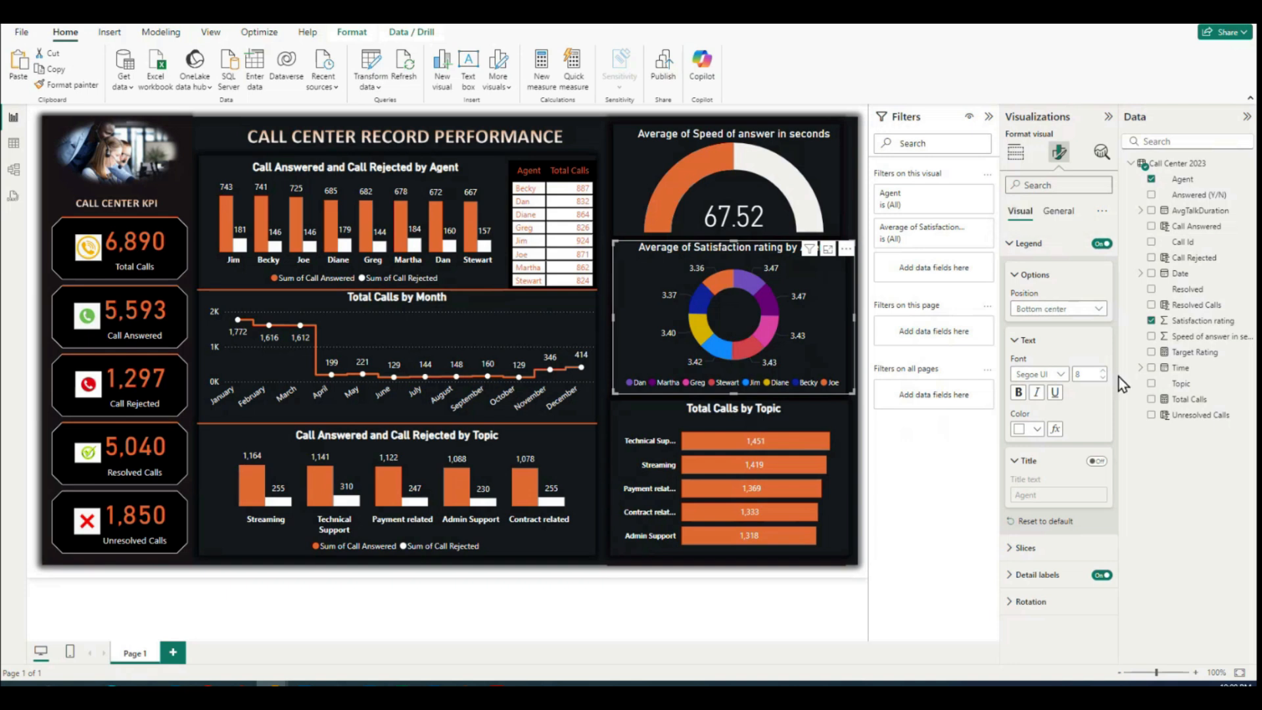
{"action": "left_click", "coordinate": [1017, 276]}
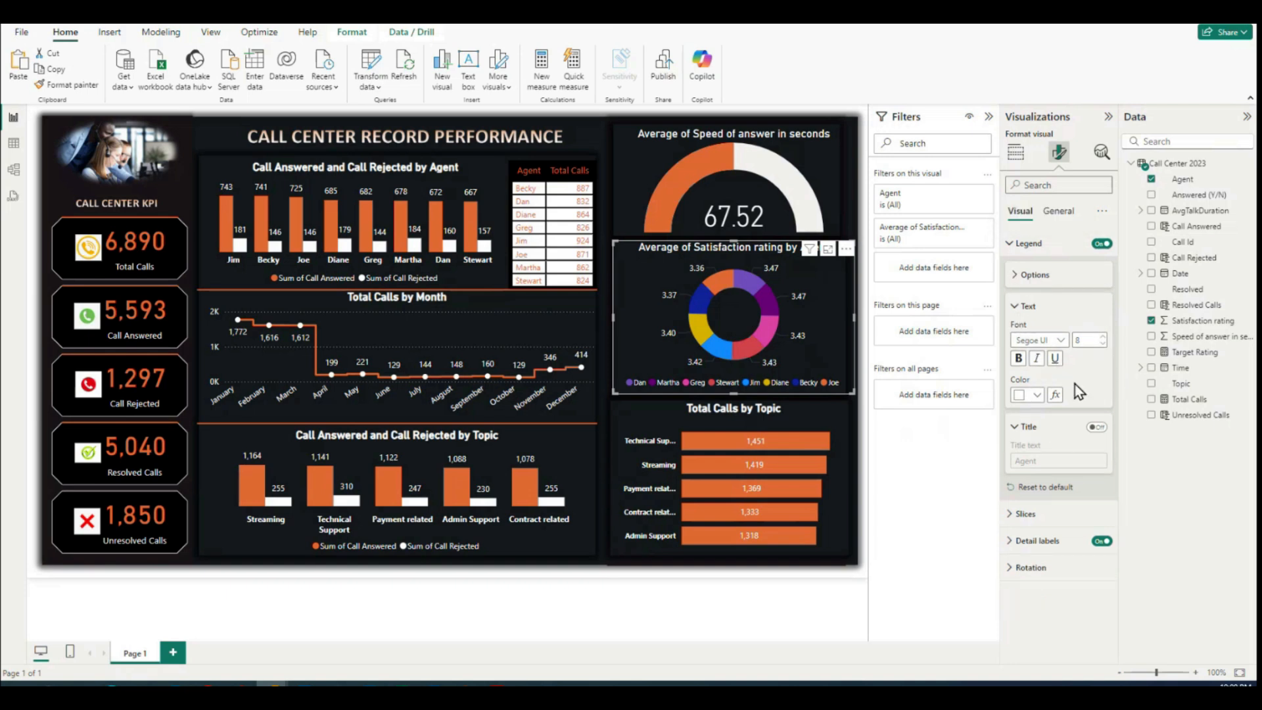
{"action": "left_click", "coordinate": [1016, 306]}
{"action": "left_click", "coordinate": [1008, 453]}
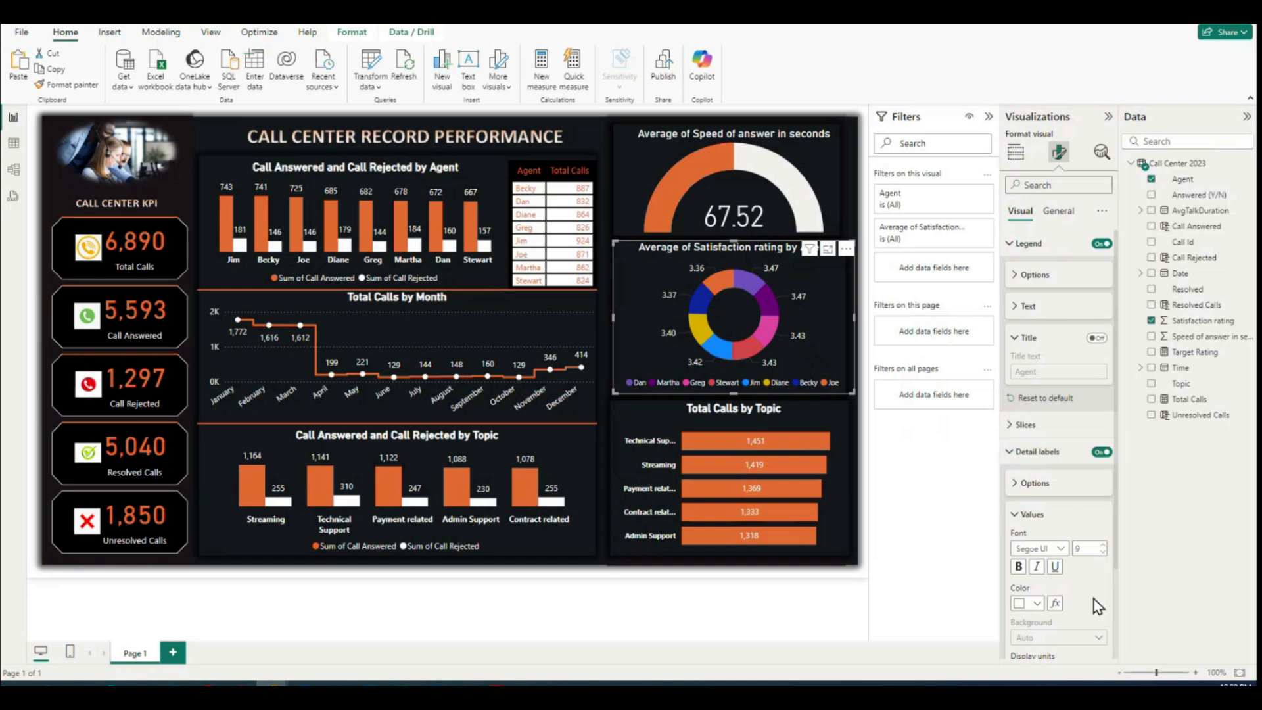
{"action": "scroll", "coordinate": [1094, 598], "scroll_direction": "down", "scroll_amount": 3}
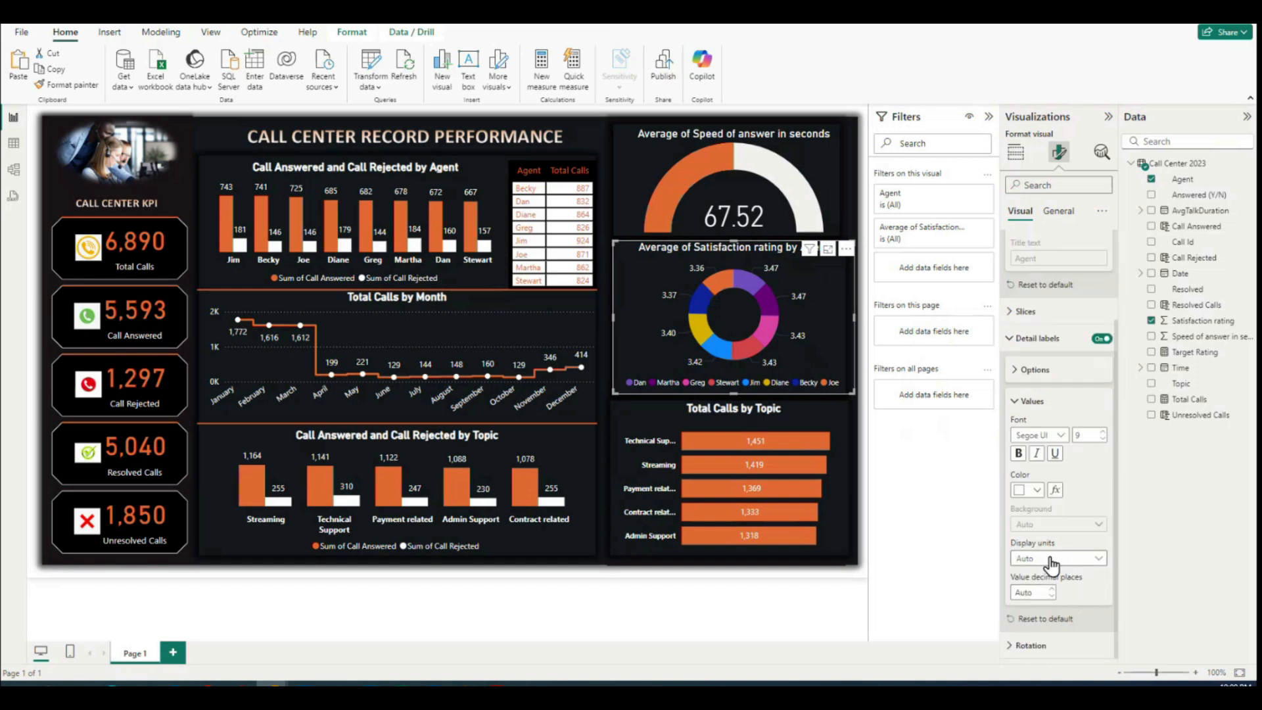
{"action": "left_click", "coordinate": [1027, 400]}
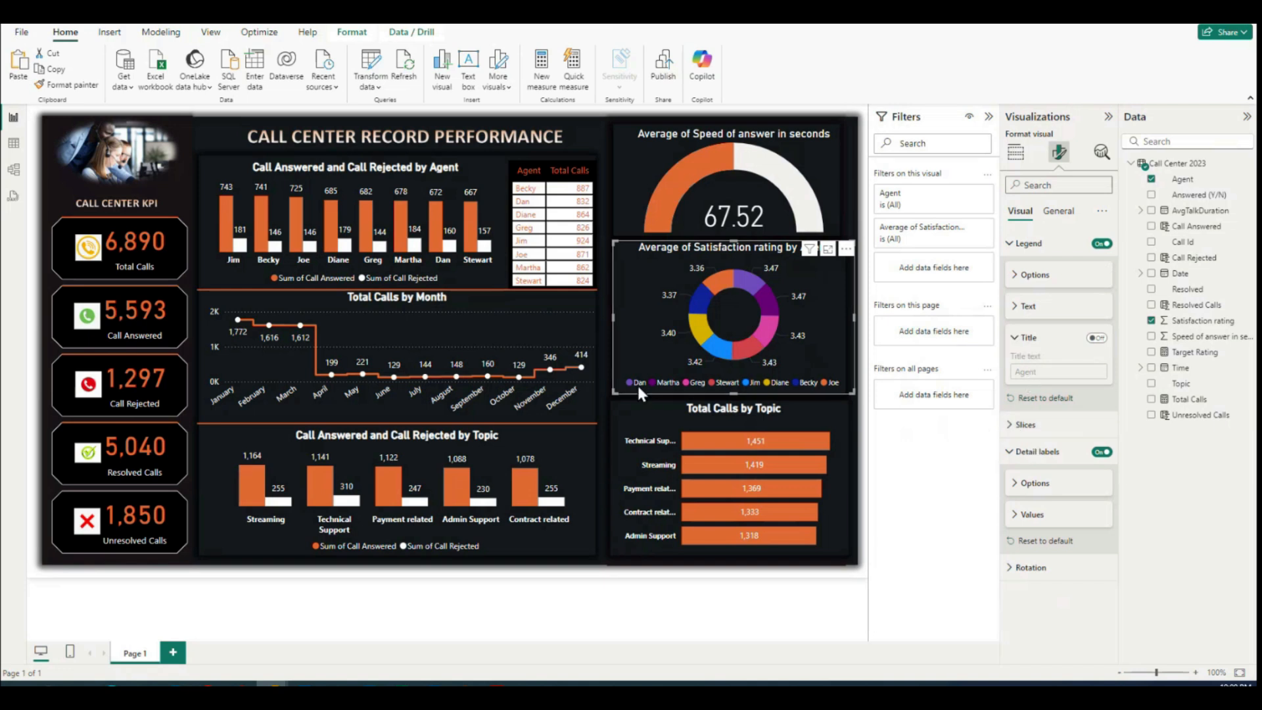
Step: Recolor the dark purple agent slice of the Satisfaction rating donut chart to white
{"action": "left_click", "coordinate": [1011, 426]}
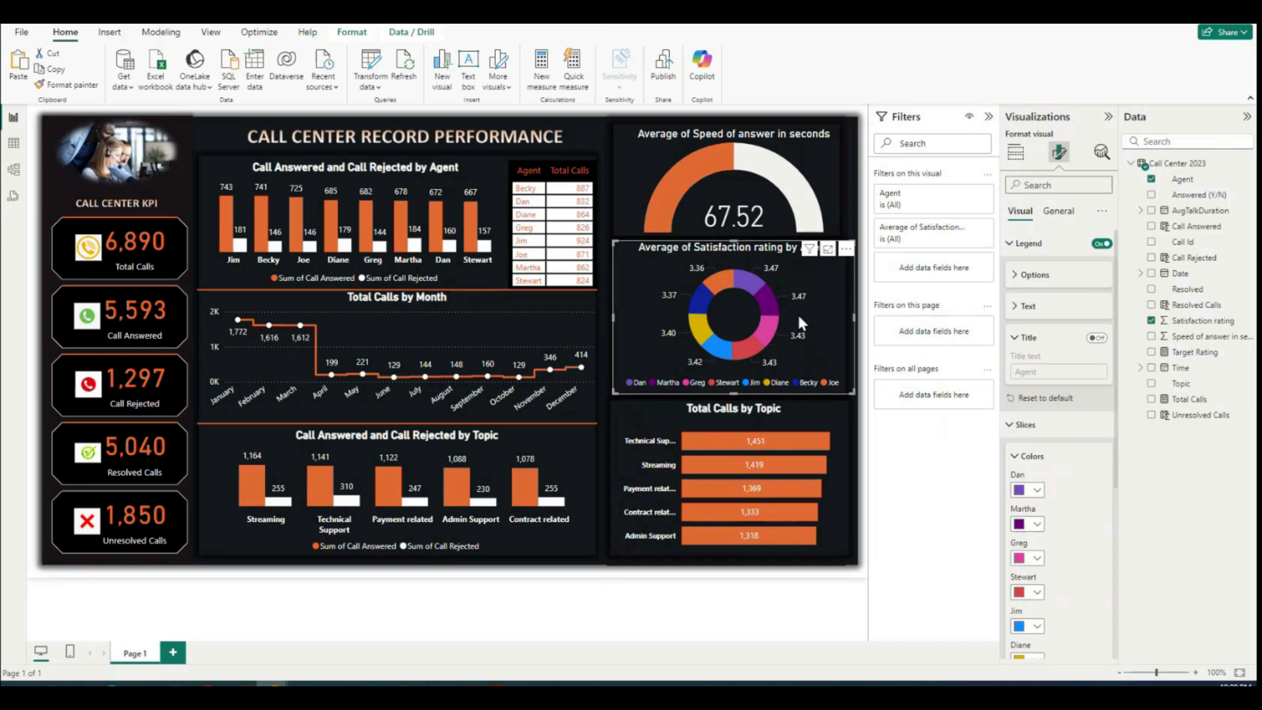
{"action": "left_click", "coordinate": [1037, 524]}
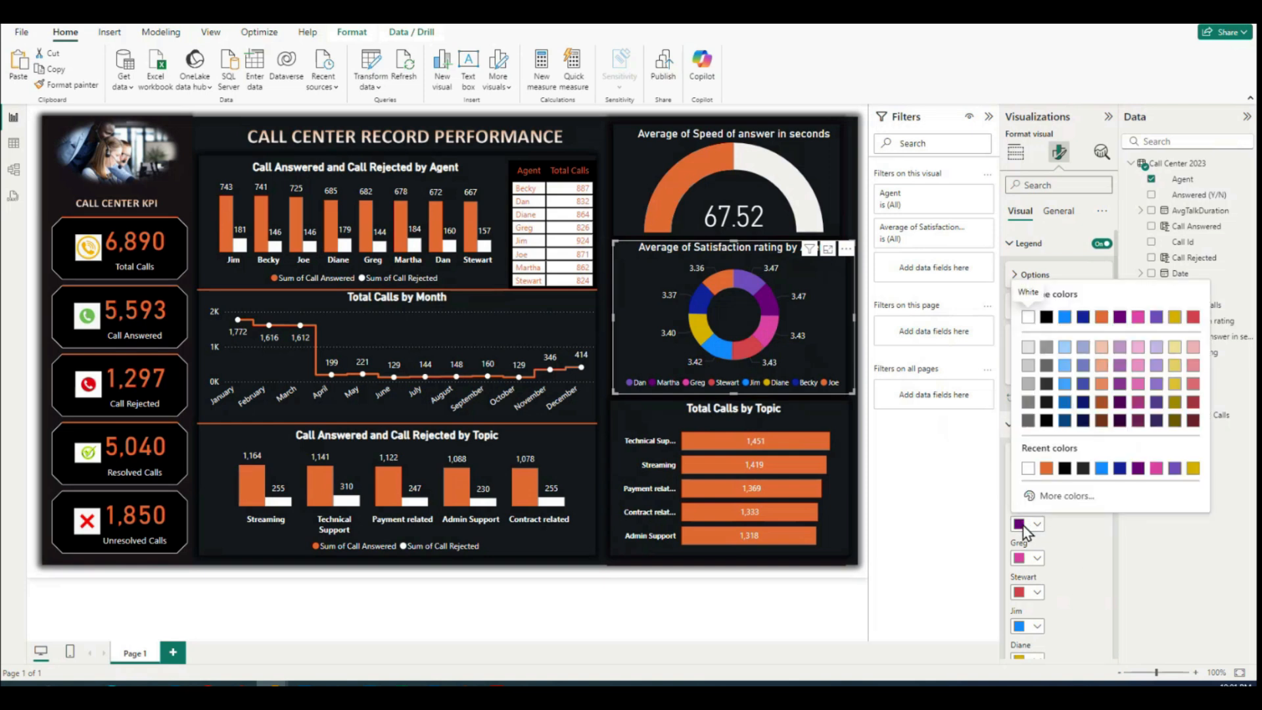
{"action": "left_click", "coordinate": [1027, 468]}
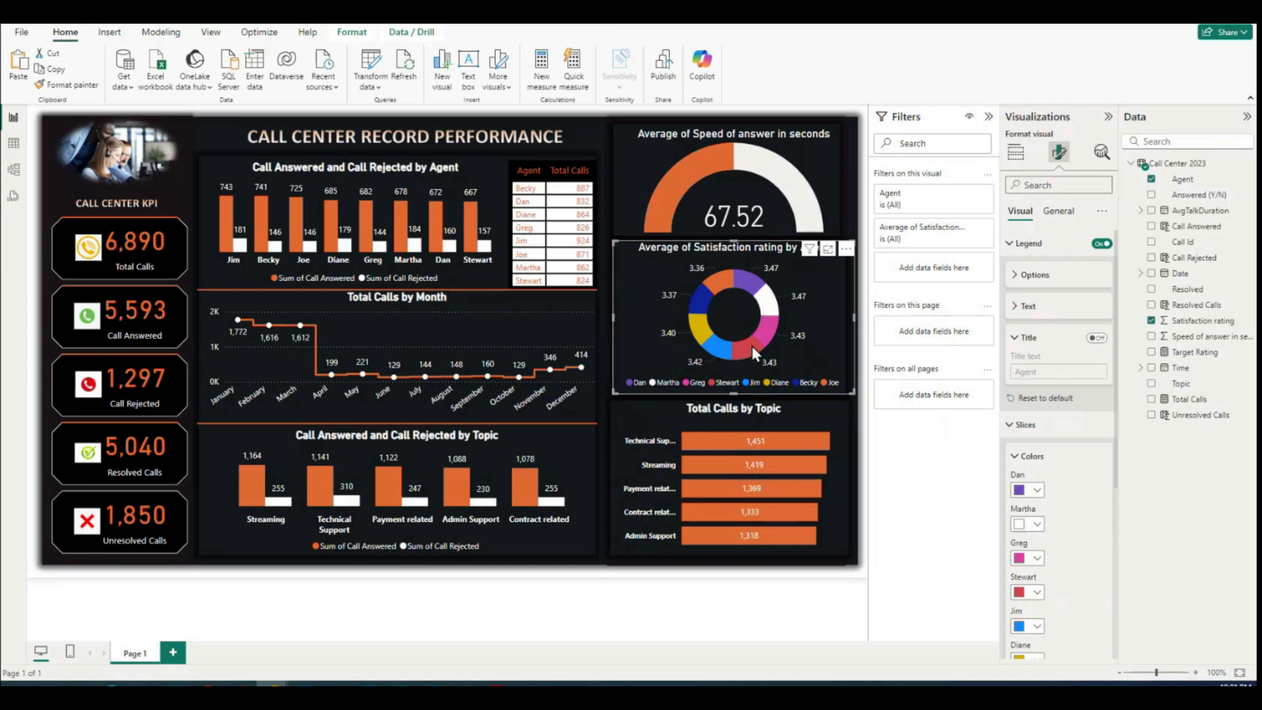
{"action": "scroll", "coordinate": [1100, 595], "scroll_direction": "down", "scroll_amount": 4}
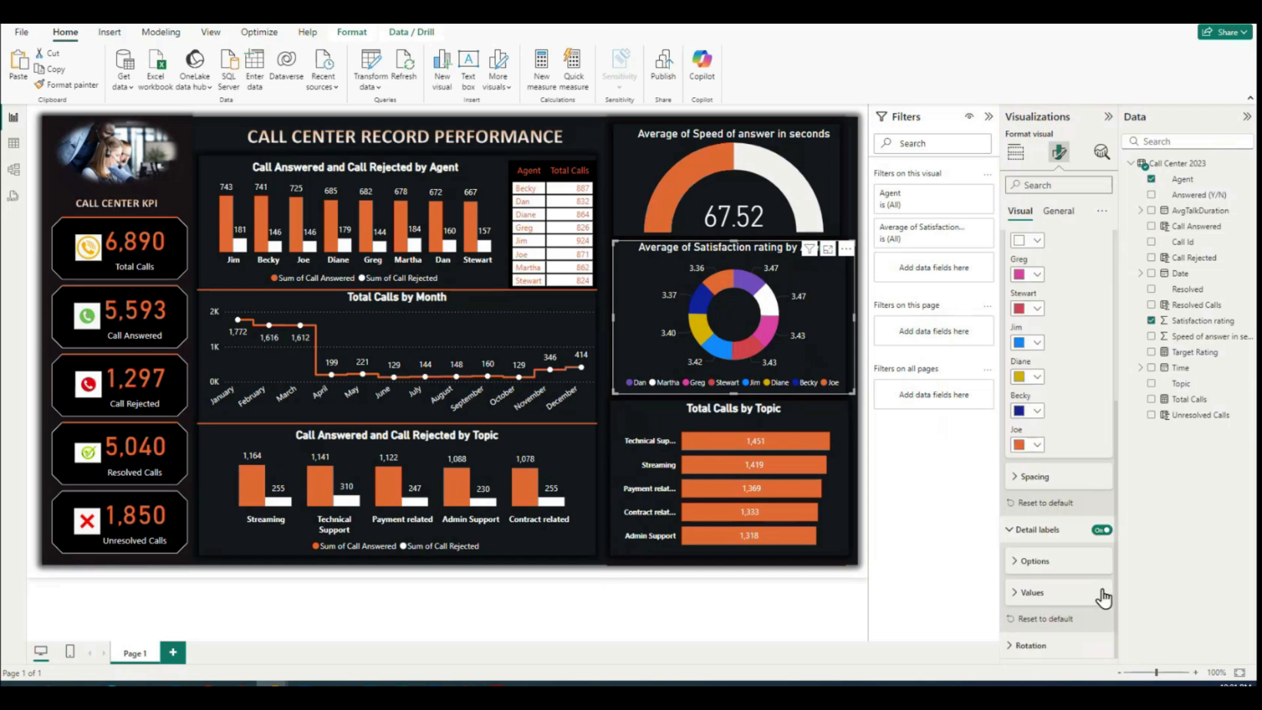
{"action": "scroll", "coordinate": [1096, 585], "scroll_direction": "up", "scroll_amount": 5}
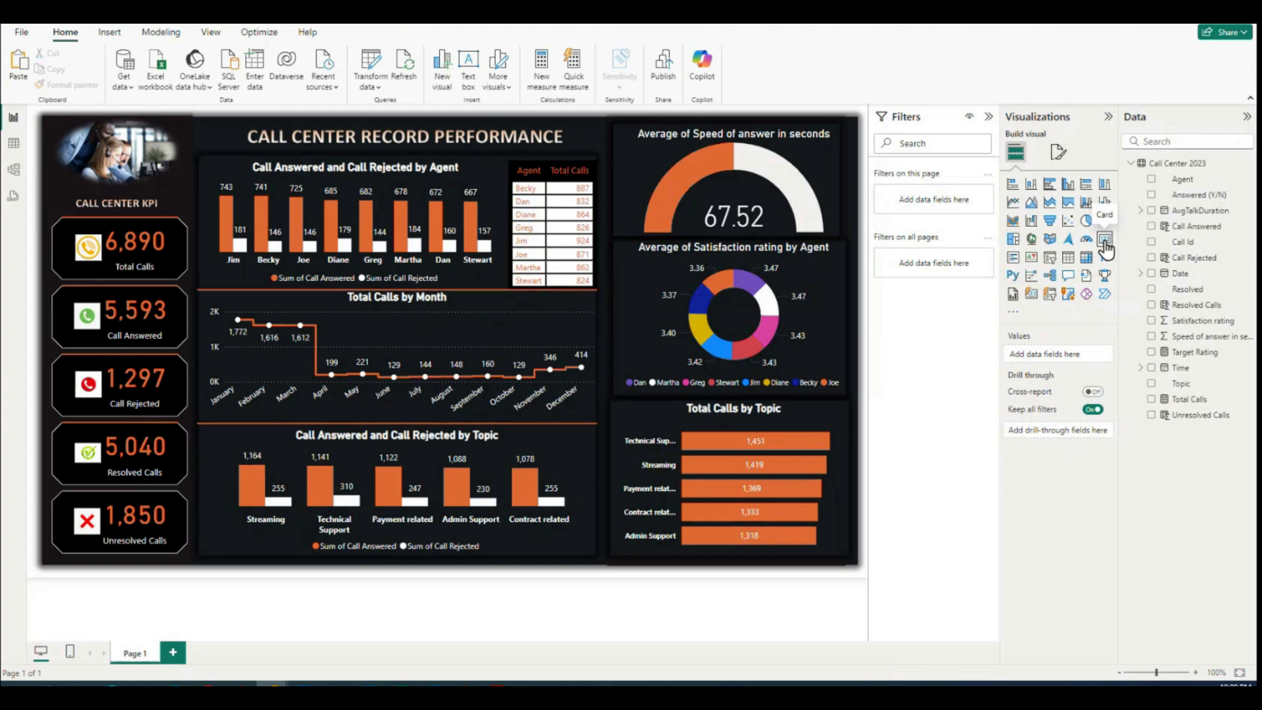
Step: Add a card visual over the satisfaction donut chart and fill it with the Target Rating field
{"action": "left_click", "coordinate": [1105, 240]}
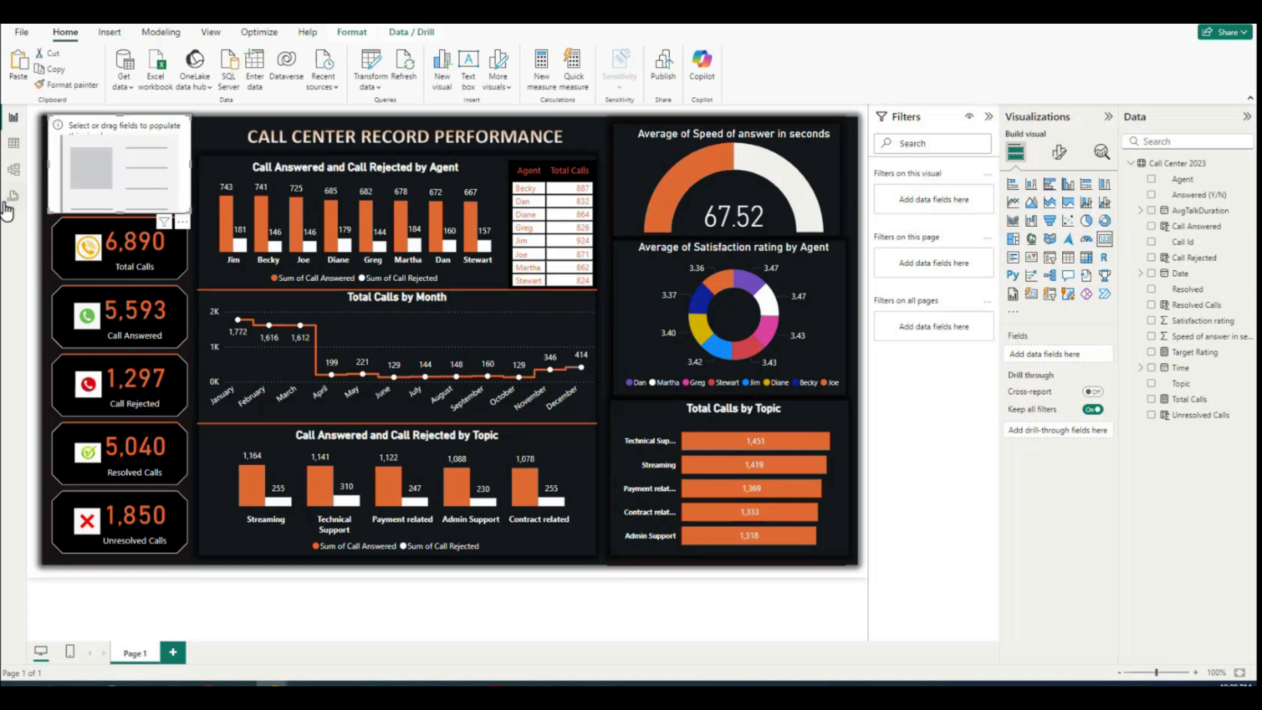
{"action": "left_click_drag", "start_coordinate": [150, 169], "coordinate": [764, 349]}
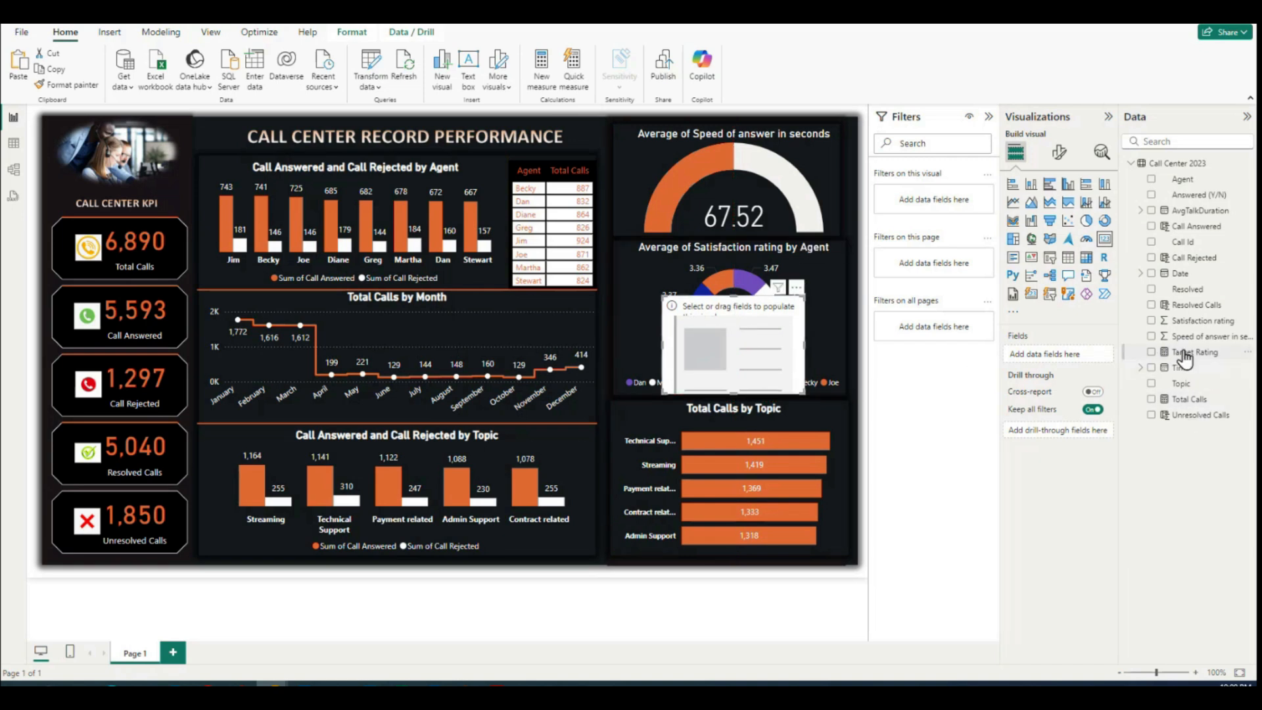
{"action": "left_click_drag", "start_coordinate": [1189, 352], "coordinate": [752, 346]}
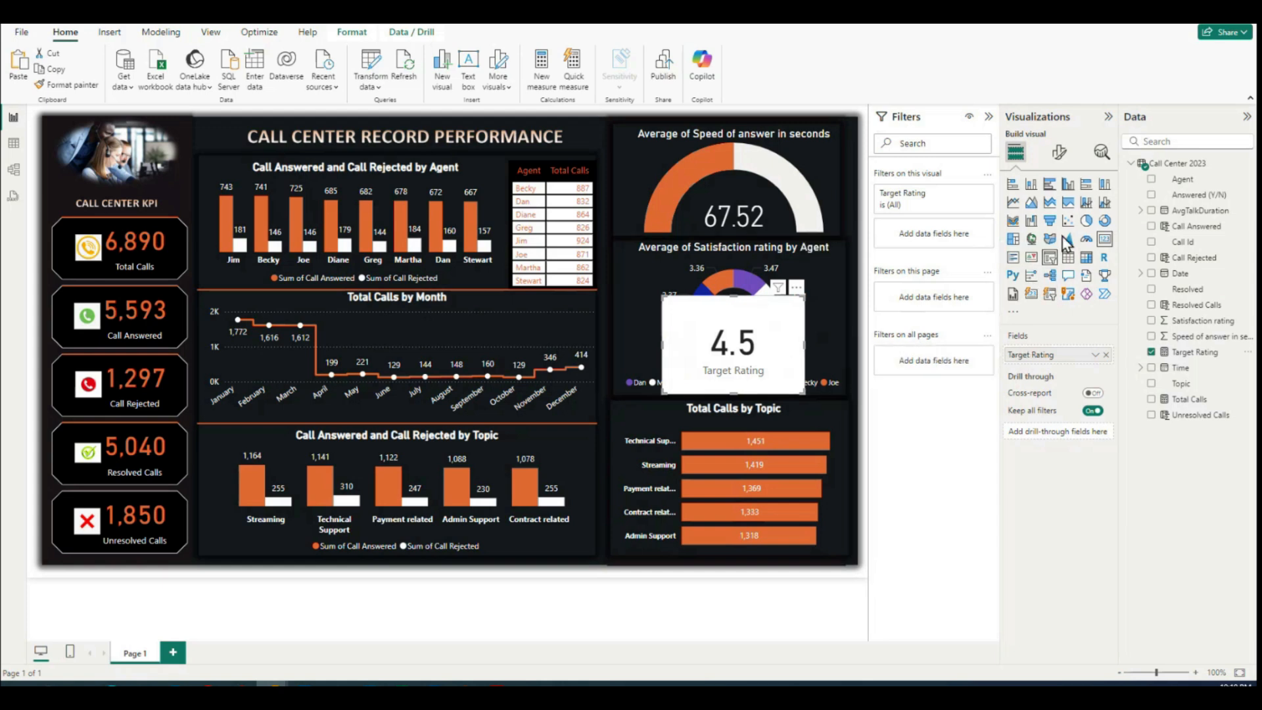
Step: Turn off the Target Rating card's category label and make its callout value white
{"action": "left_click", "coordinate": [1060, 153]}
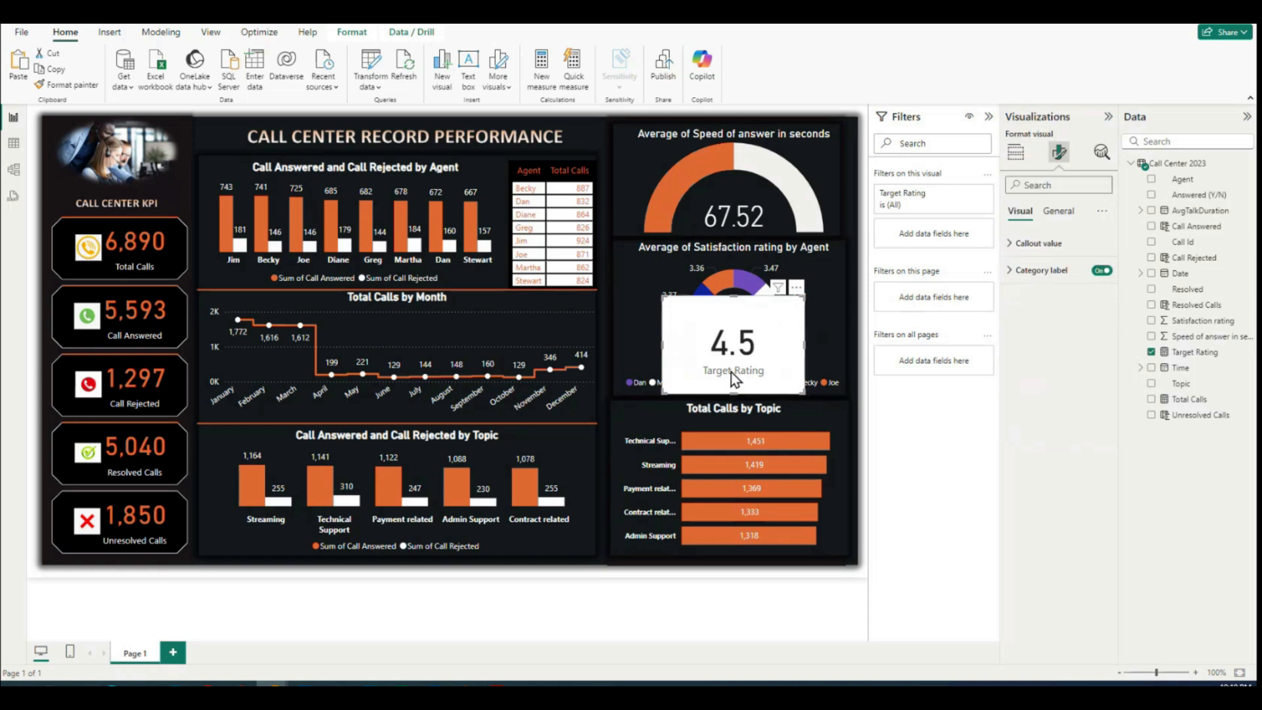
{"action": "left_click", "coordinate": [1102, 271]}
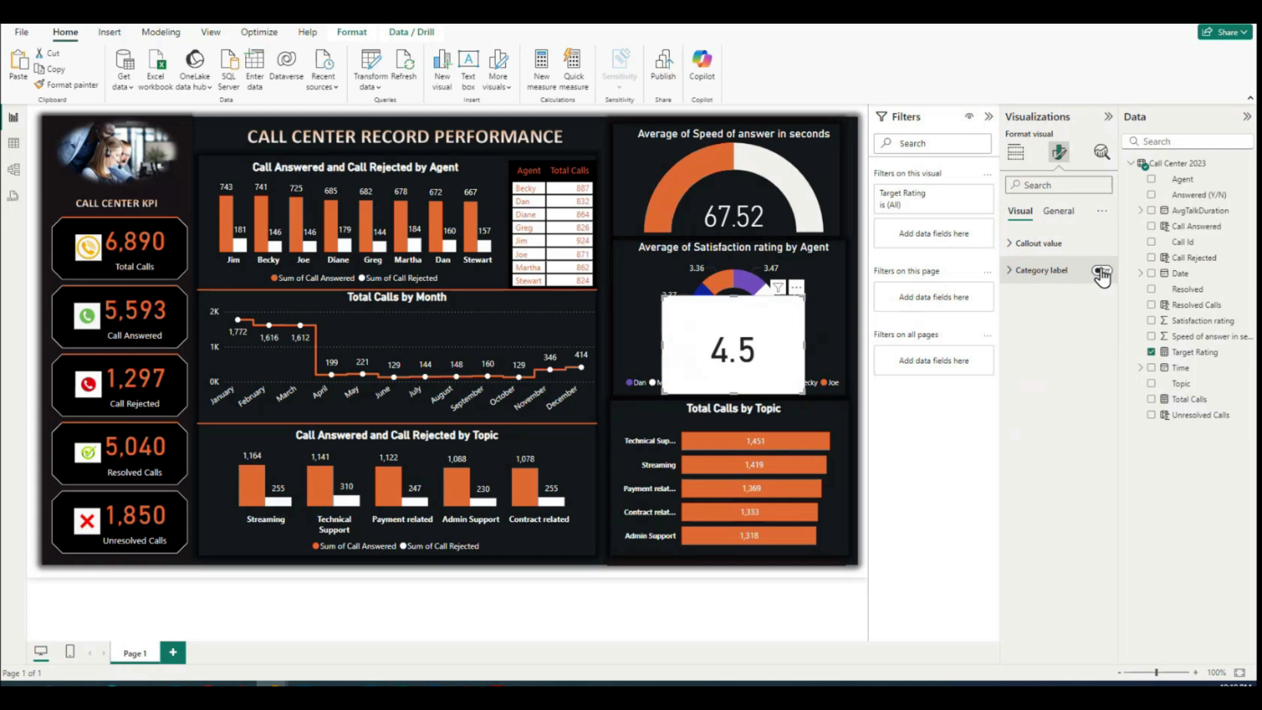
{"action": "left_click", "coordinate": [1011, 243]}
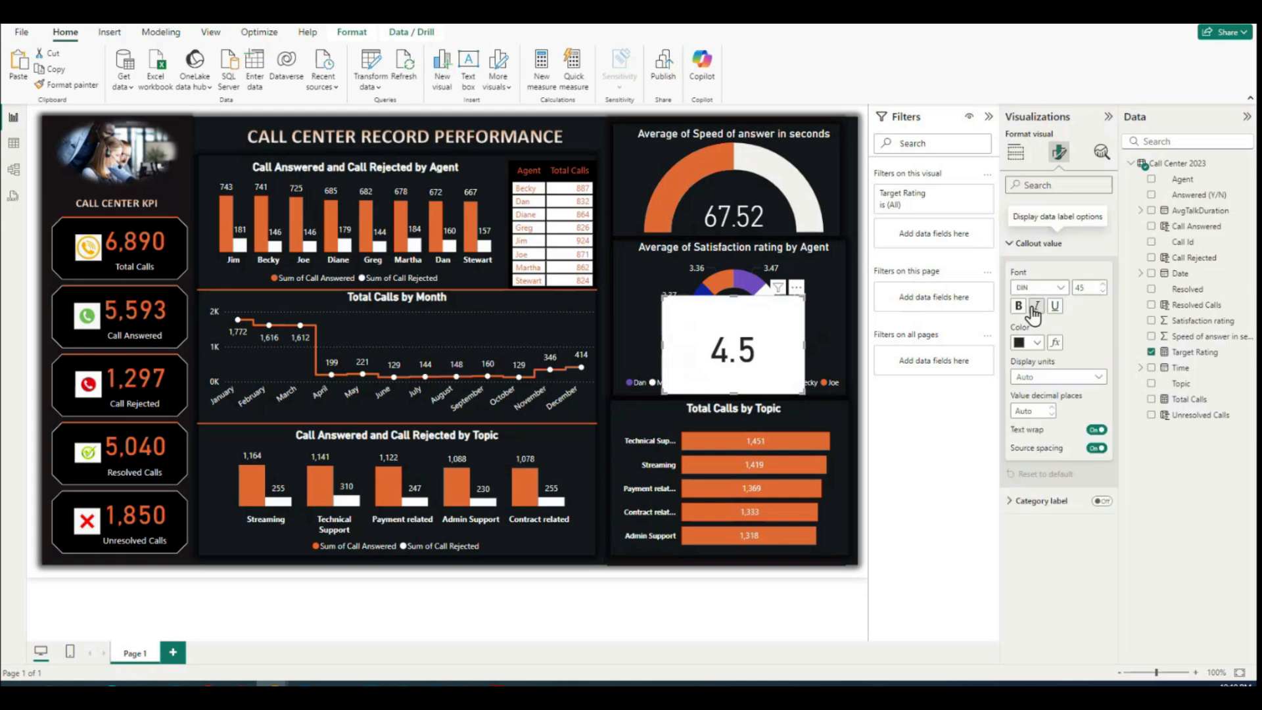
{"action": "left_click", "coordinate": [1037, 342]}
{"action": "left_click", "coordinate": [1033, 397]}
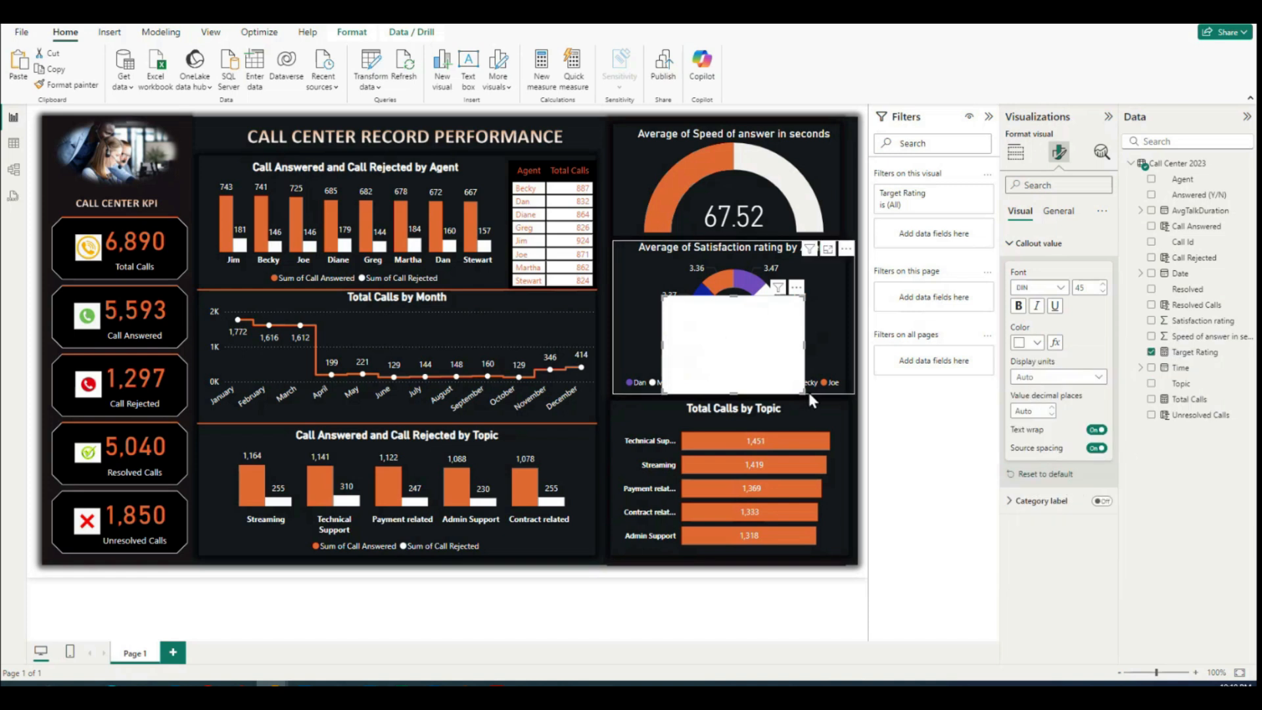
Step: Turn off the Target Rating card's background and move the card so its value sits in the donut's hole
{"action": "left_click", "coordinate": [1011, 245]}
{"action": "left_click", "coordinate": [1056, 212]}
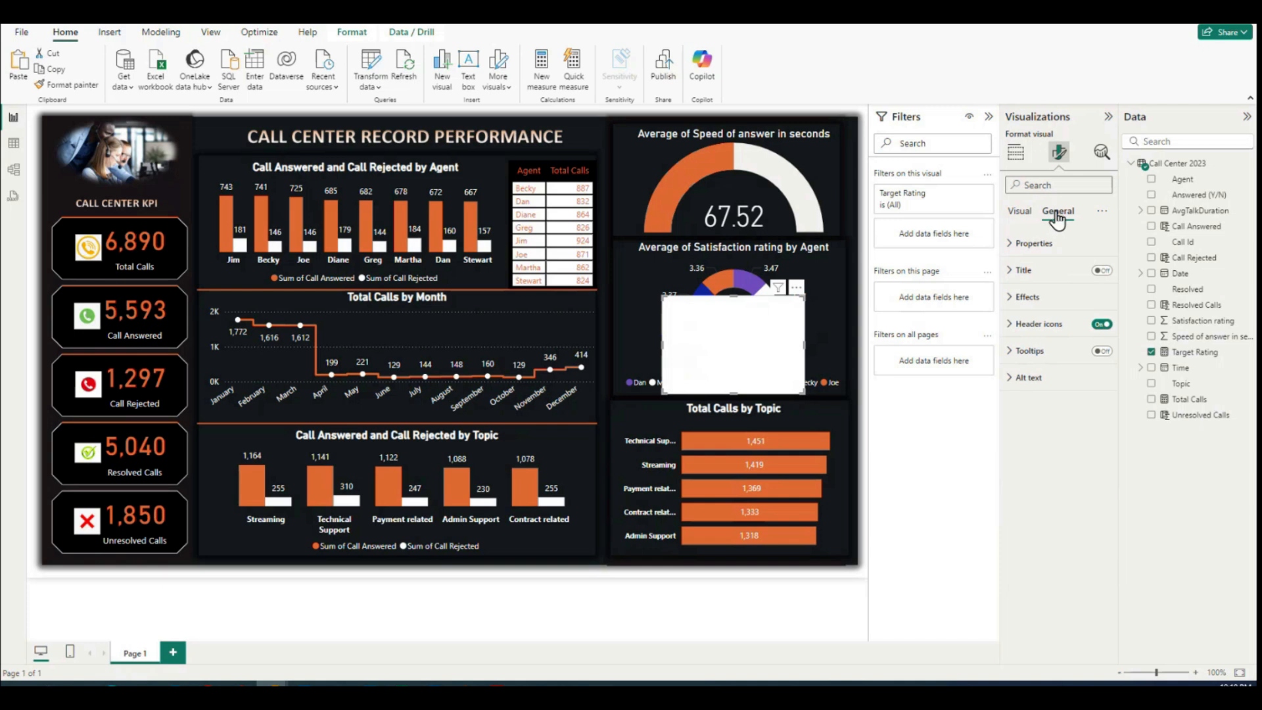
{"action": "left_click", "coordinate": [1012, 299]}
{"action": "left_click", "coordinate": [1095, 329]}
{"action": "left_click_drag", "start_coordinate": [764, 331], "coordinate": [765, 298]}
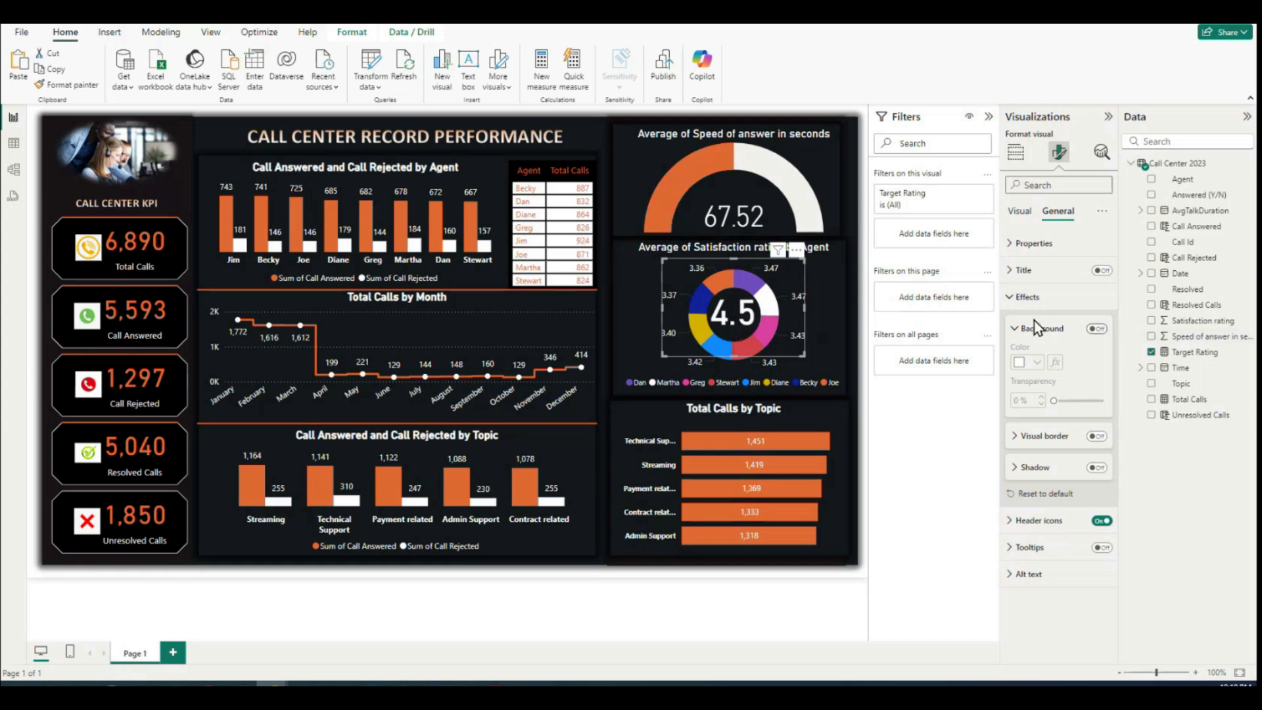
Step: Reduce the Target Rating card's callout text size to 25 and align the card with the donut's center
{"action": "left_click", "coordinate": [1020, 212]}
{"action": "left_click", "coordinate": [1015, 244]}
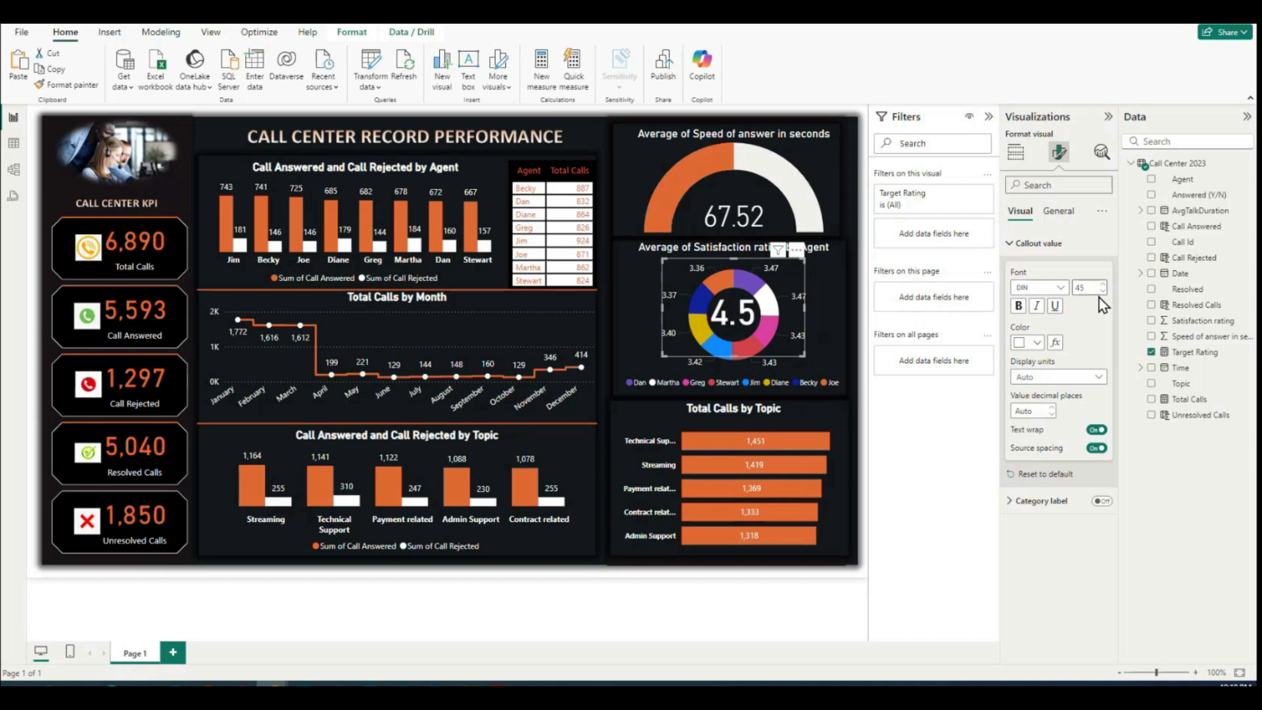
{"action": "left_click", "coordinate": [1103, 293]}
{"action": "left_click", "coordinate": [1102, 293]}
{"action": "left_click", "coordinate": [1102, 293]}
{"action": "left_click", "coordinate": [1103, 293]}
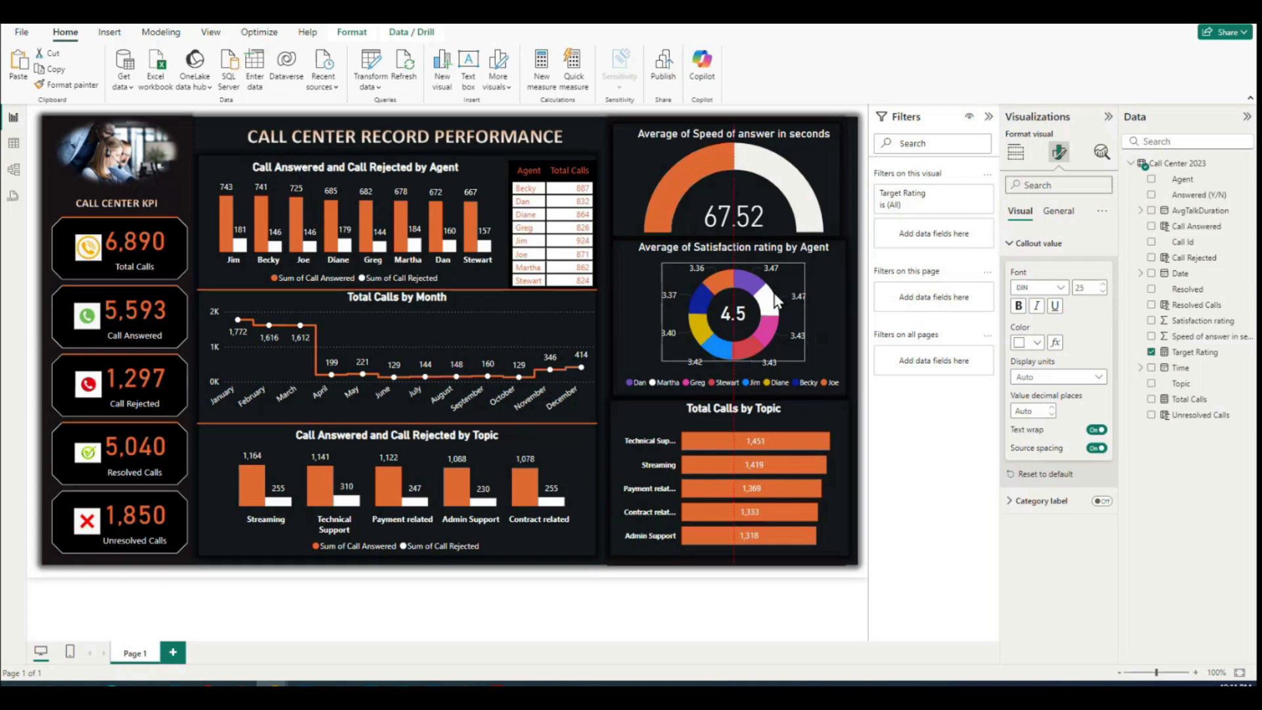
{"action": "left_click_drag", "start_coordinate": [774, 293], "coordinate": [775, 294]}
{"action": "left_click", "coordinate": [776, 609]}
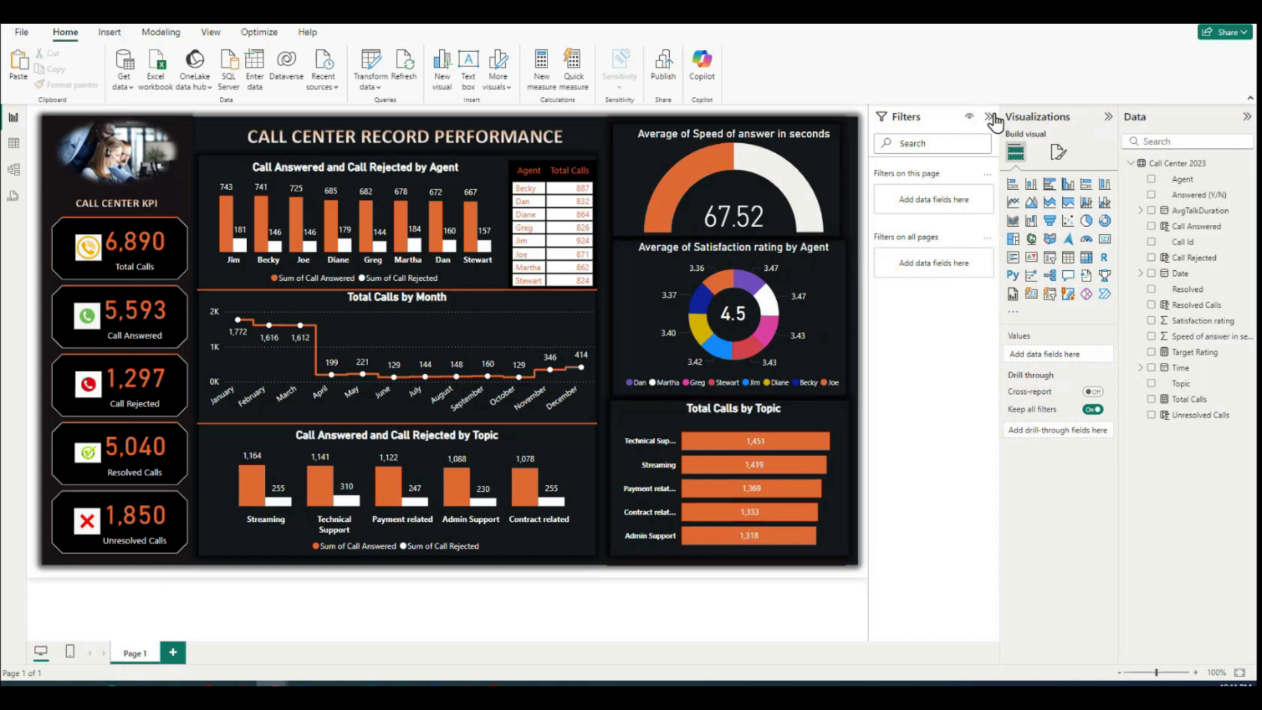
Step: Collapse the Filters pane and rename the report page as "PBI D2 - Call Center Performance"
{"action": "left_click", "coordinate": [991, 117]}
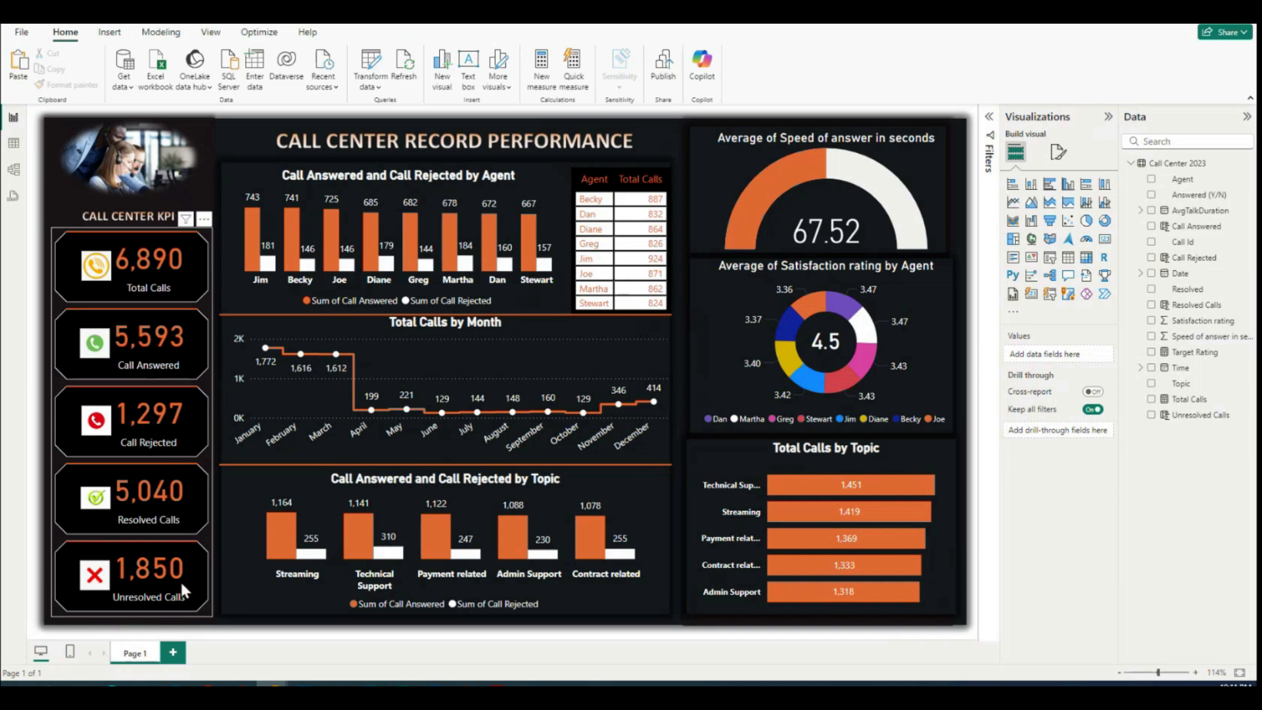
{"action": "double_click", "coordinate": [137, 653]}
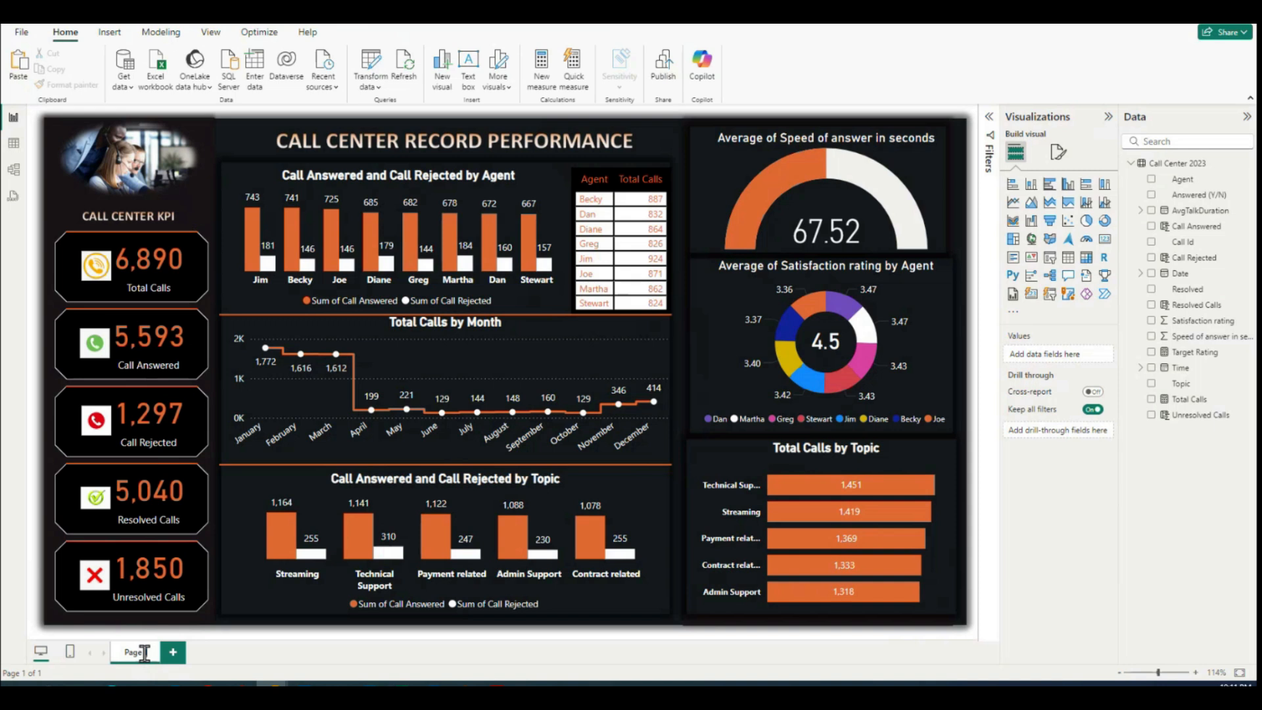
{"action": "key", "text": "BackSpace"}
{"action": "key", "text": "BackSpace"}
{"action": "key", "text": "BackSpace"}
{"action": "key", "text": "BackSpace"}
{"action": "key", "text": "BackSpace"}
{"action": "key", "text": "BackSpace"}
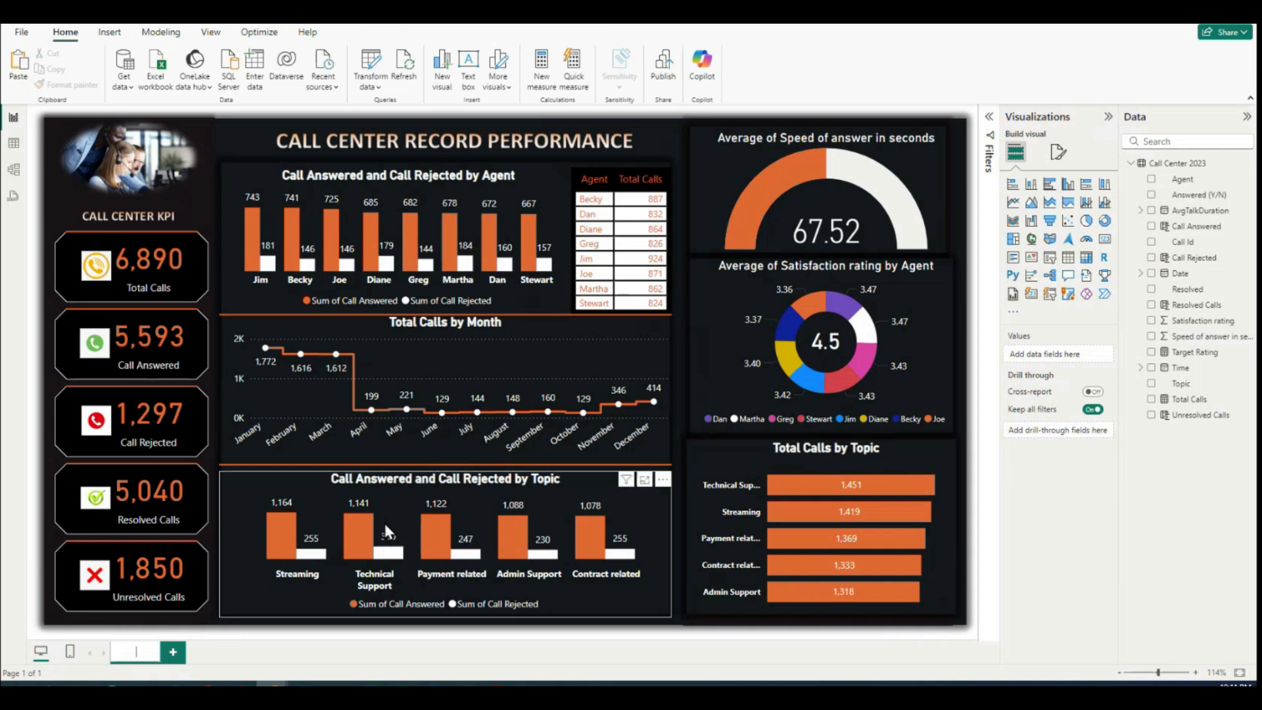
{"action": "type", "text": "PBI"}
{"action": "type", "text": " D2 -"}
{"action": "type", "text": " Call cent"}
{"action": "type", "text": "er Perform"}
{"action": "type", "text": "ance"}
{"action": "left_click", "coordinate": [260, 653]}
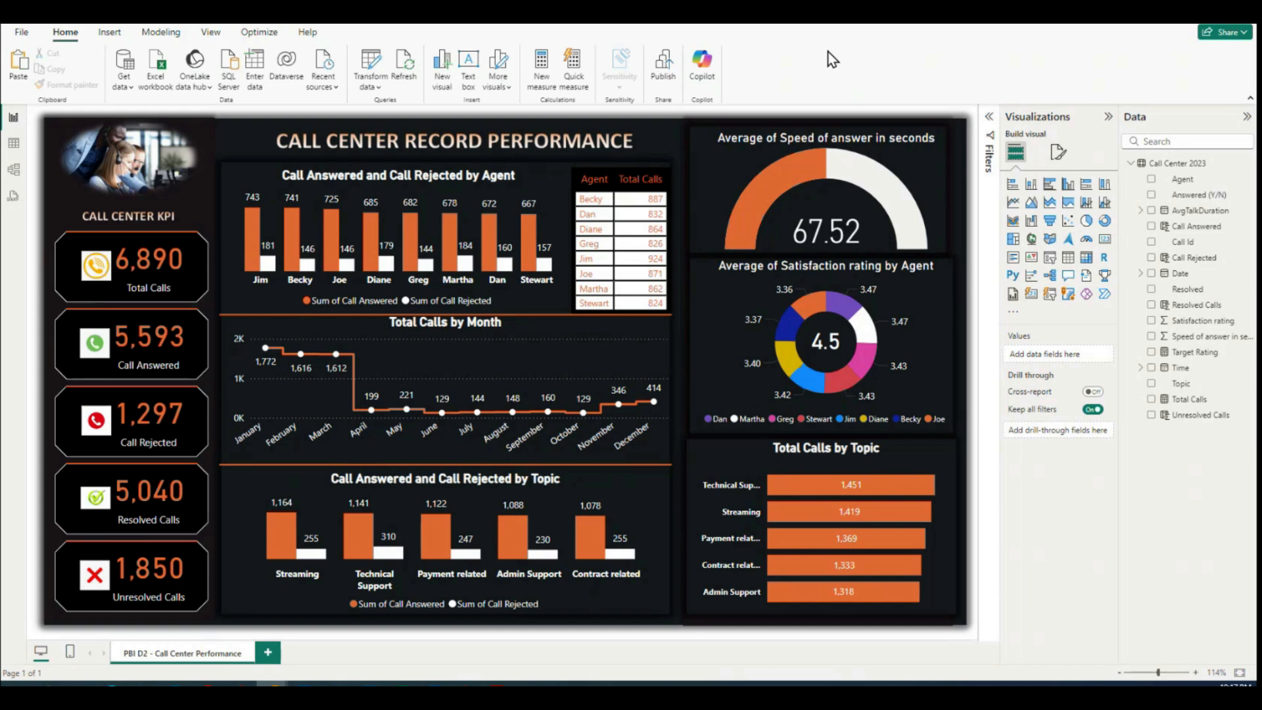
Step: Save the changes and publish the report to My workspace, replacing the existing dataset
{"action": "left_click", "coordinate": [21, 36]}
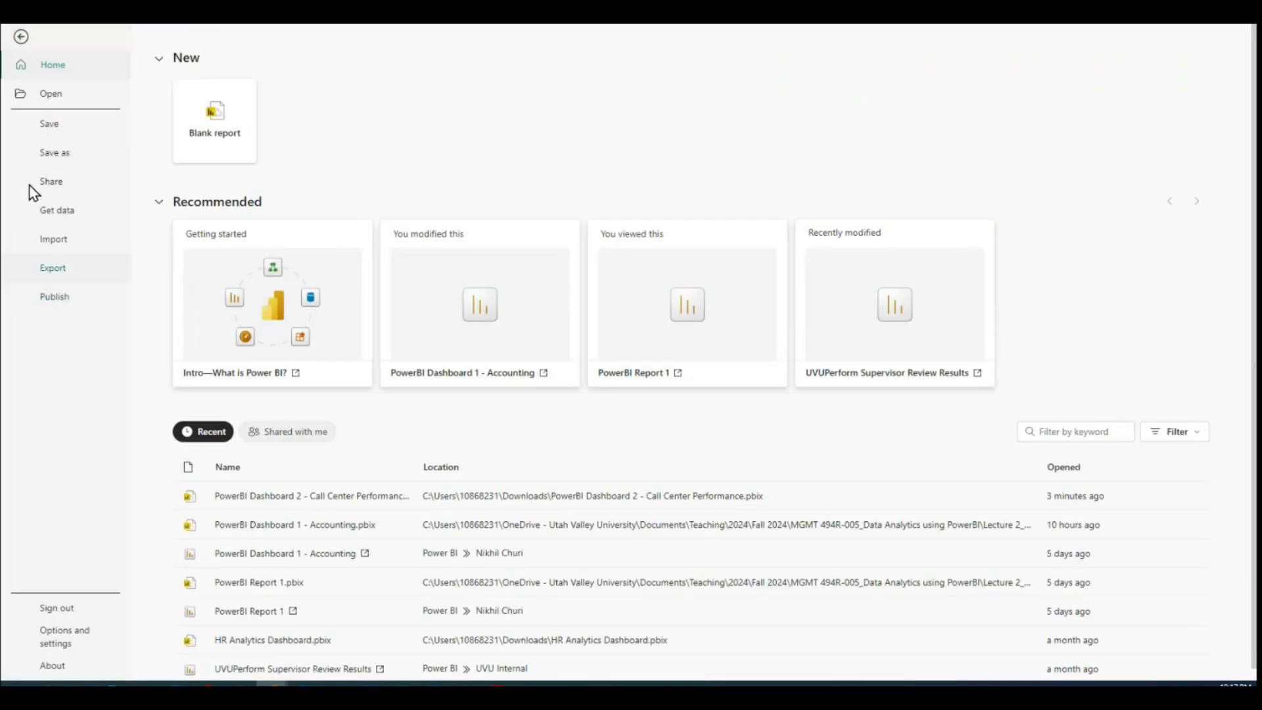
{"action": "left_click", "coordinate": [21, 36]}
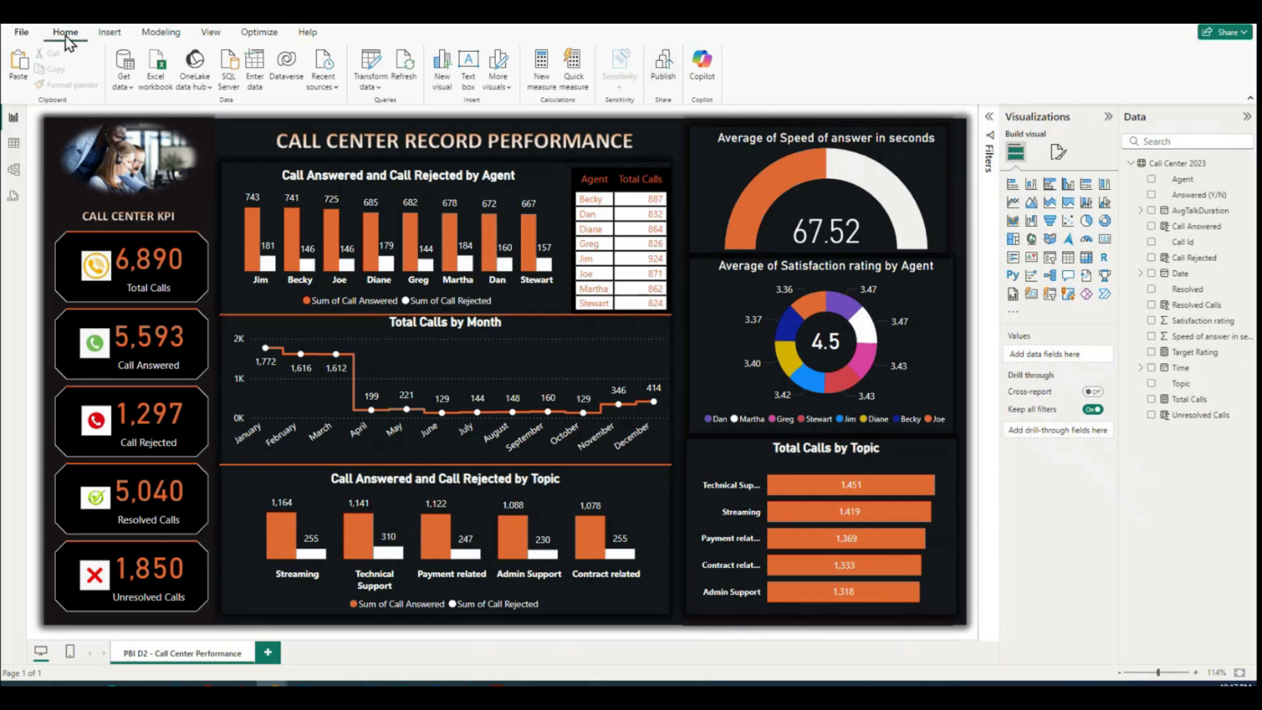
{"action": "left_click", "coordinate": [665, 69]}
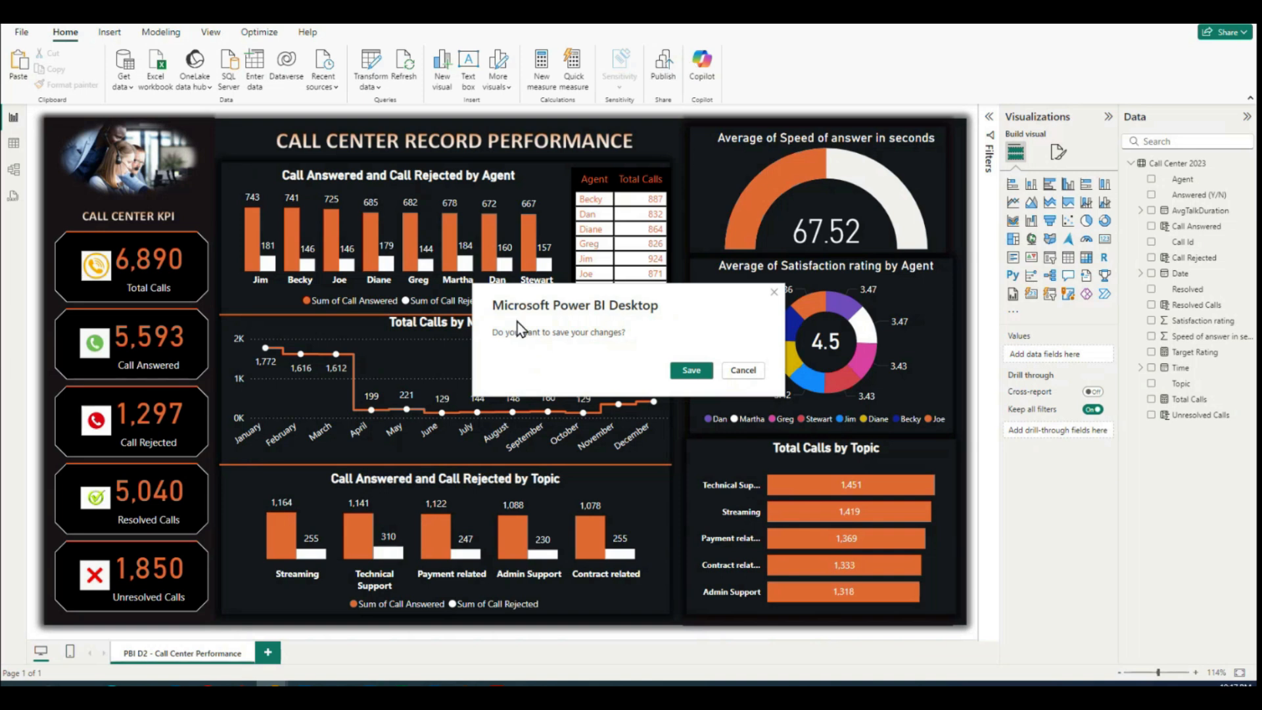
{"action": "left_click", "coordinate": [695, 379]}
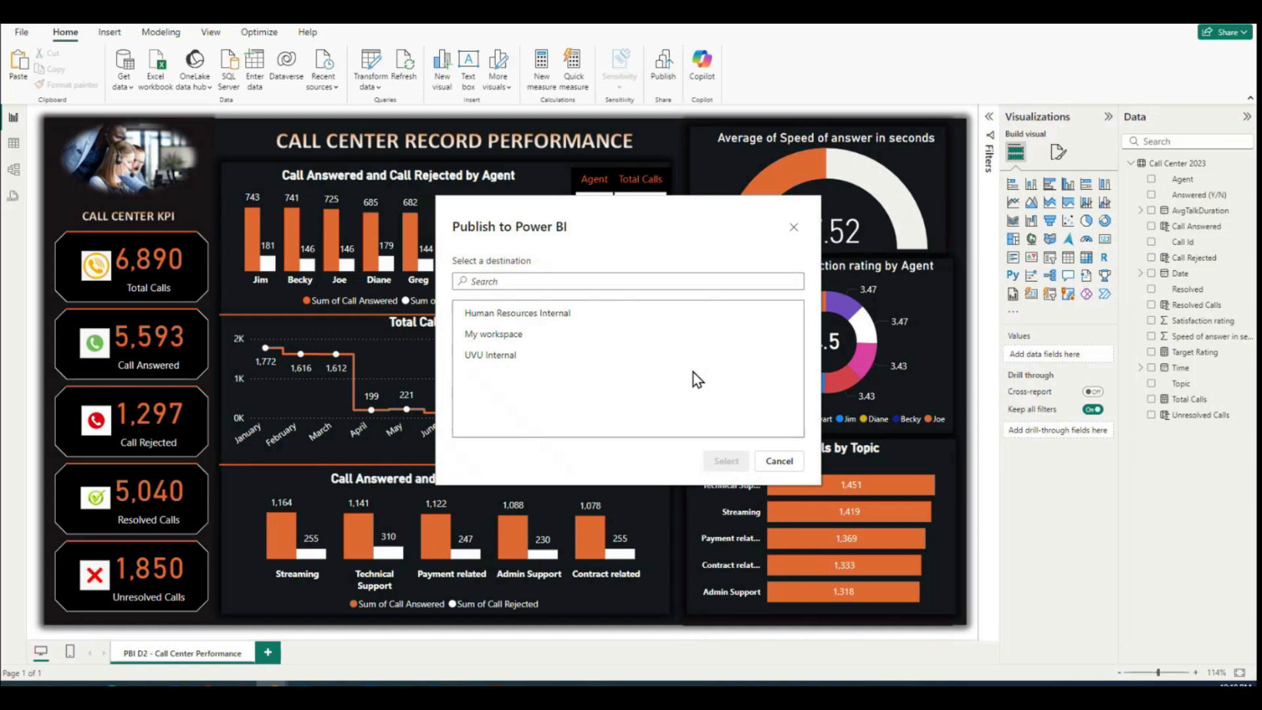
{"action": "left_click", "coordinate": [523, 336]}
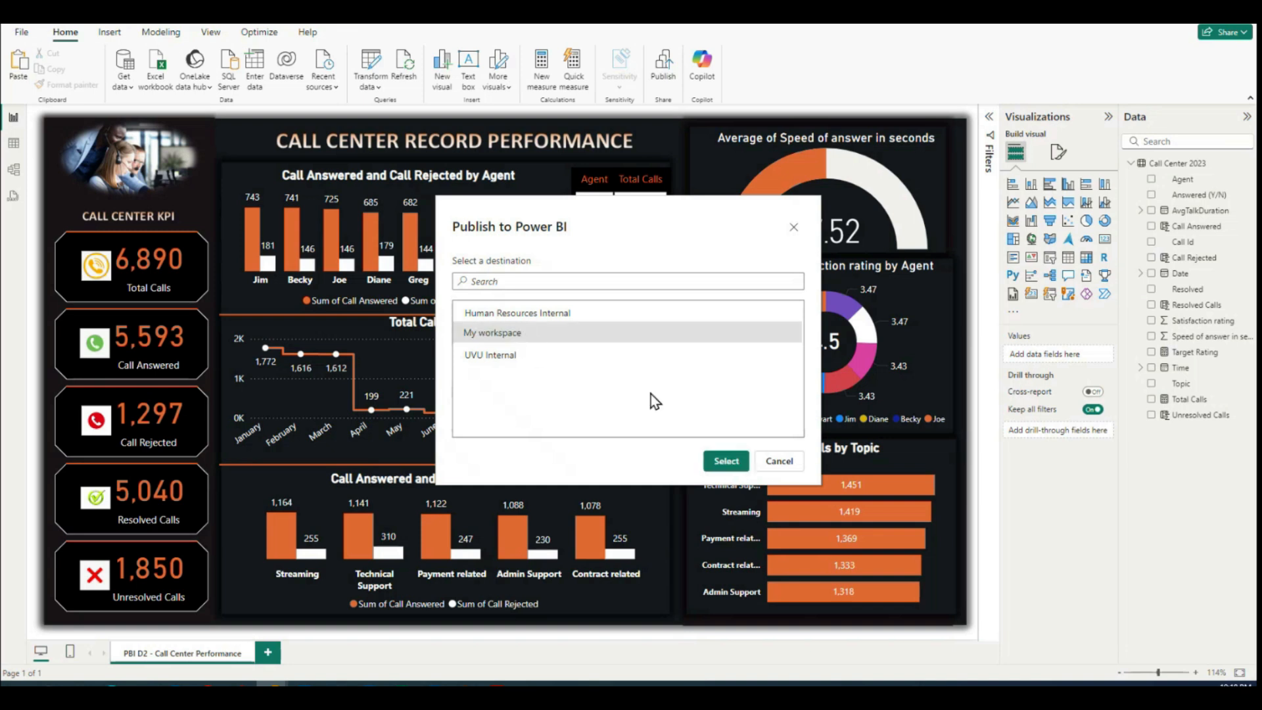
{"action": "left_click", "coordinate": [726, 460]}
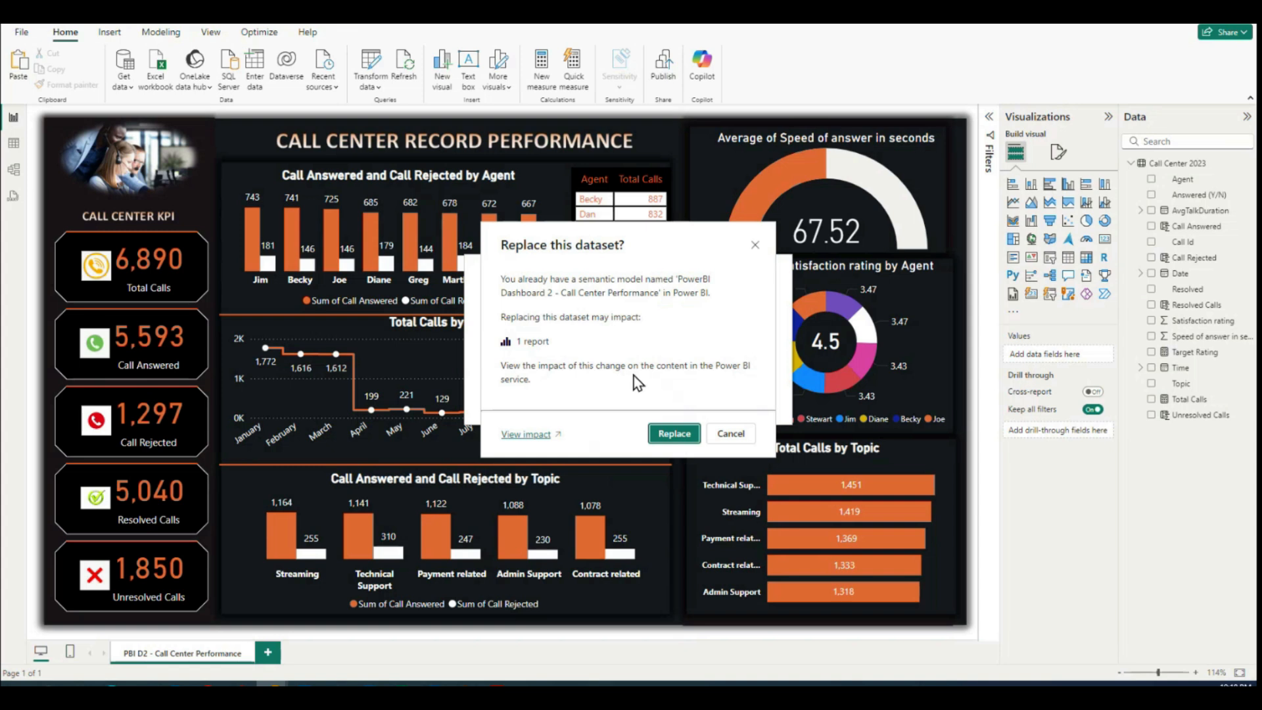
{"action": "left_click", "coordinate": [676, 435]}
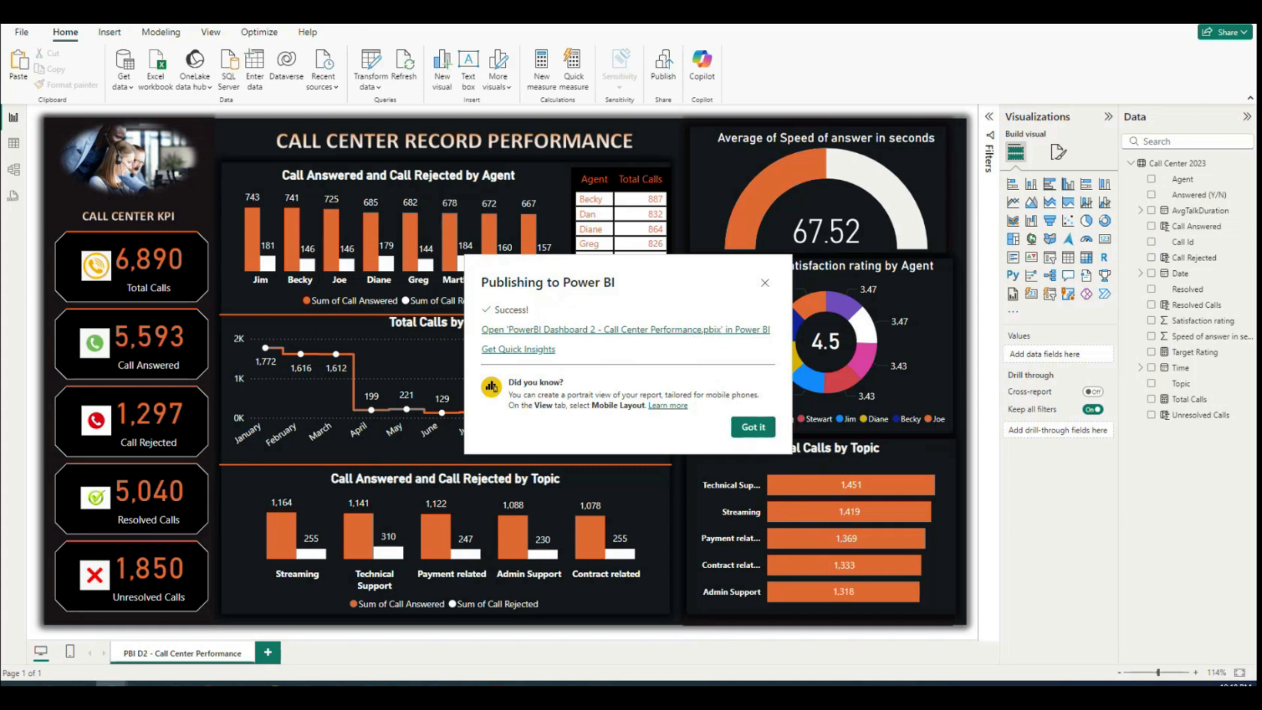
Step: Switch to the browser window with the published Power BI report, bring it onto this screen and maximize it
{"action": "left_click_drag", "start_coordinate": [1217, 32], "coordinate": [297, 111]}
{"action": "double_click", "coordinate": [480, 93]}
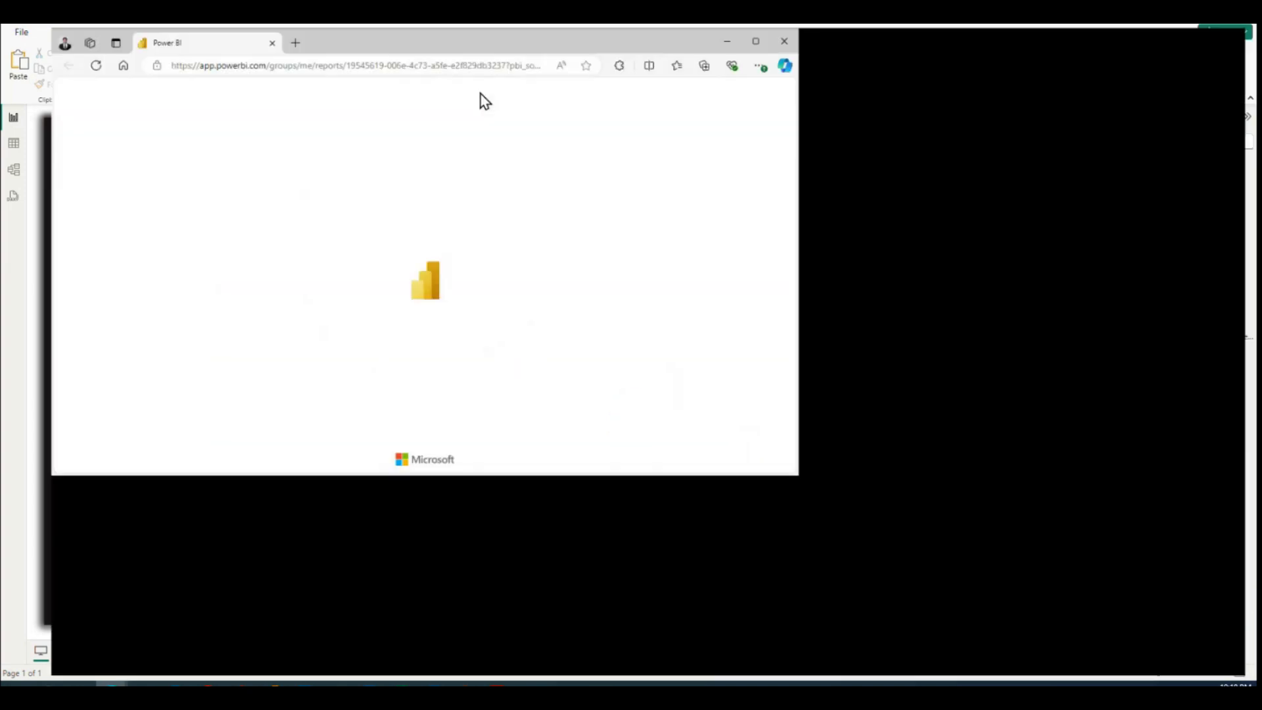
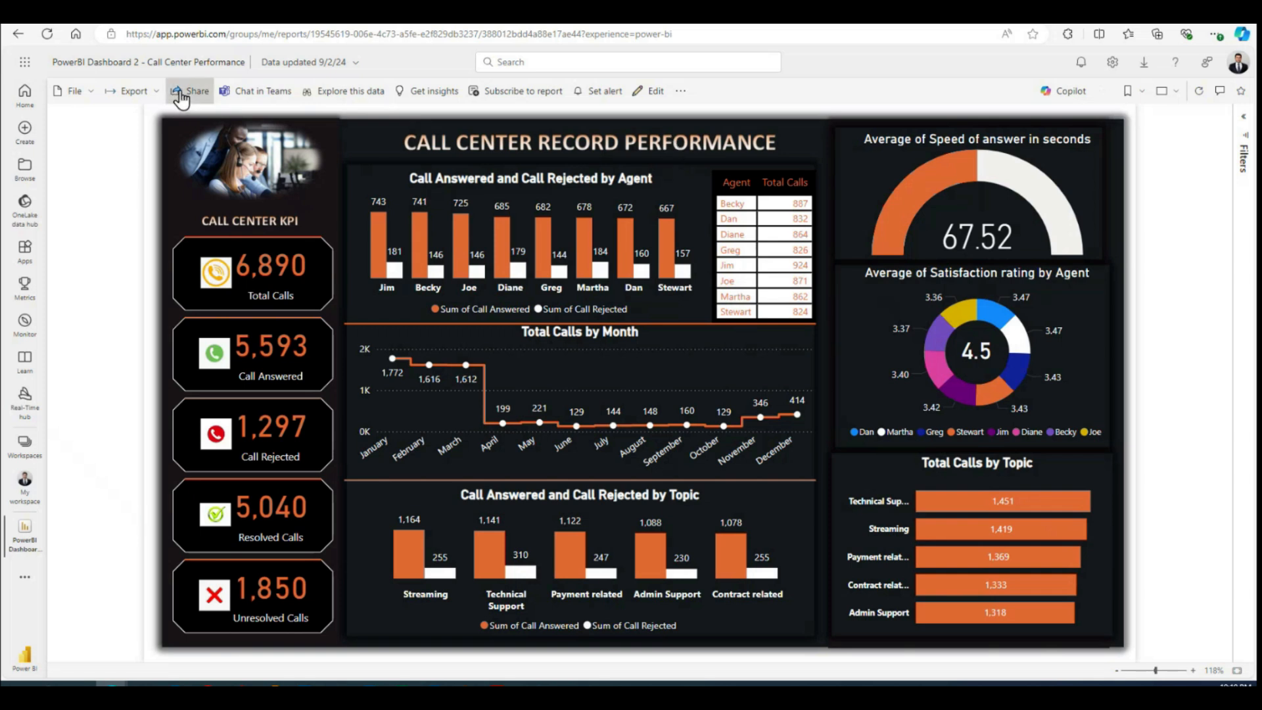
Step: Set the report's share link to work for specific people, allowing recipients to share the report and build content with its data
{"action": "left_click", "coordinate": [181, 97]}
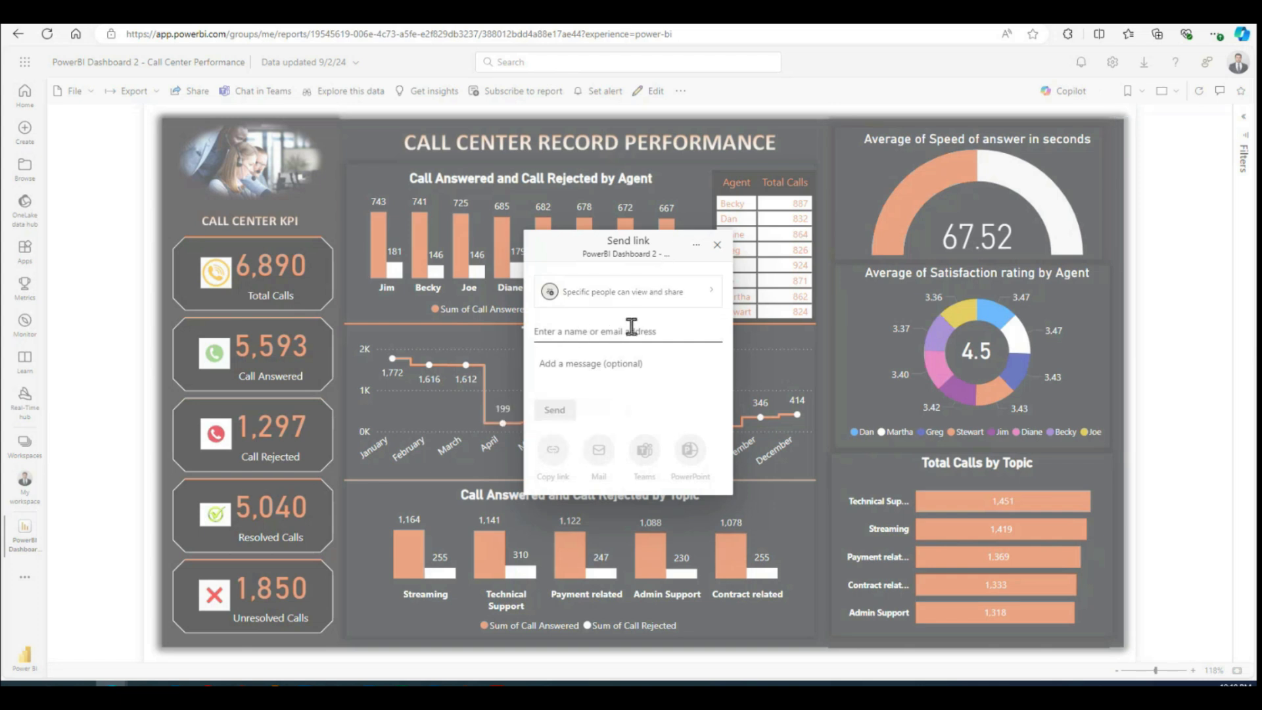
{"action": "left_click", "coordinate": [610, 293]}
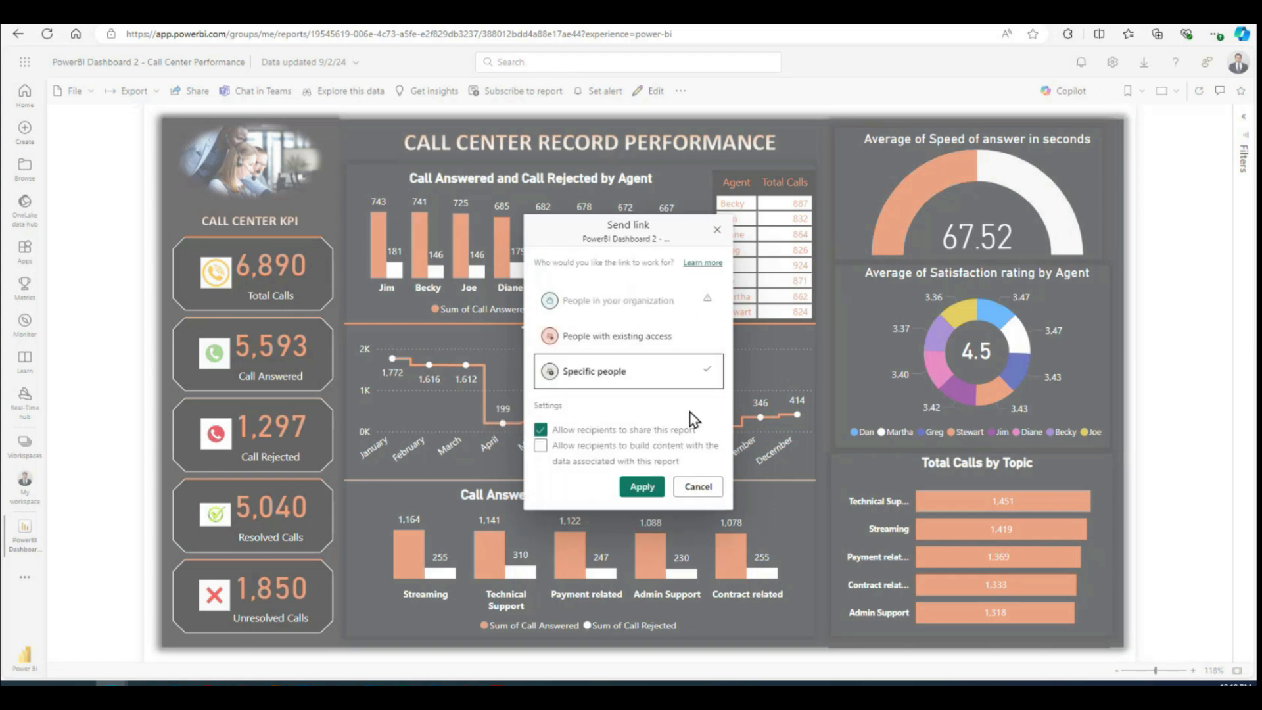
{"action": "left_click", "coordinate": [554, 448]}
{"action": "left_click", "coordinate": [571, 337]}
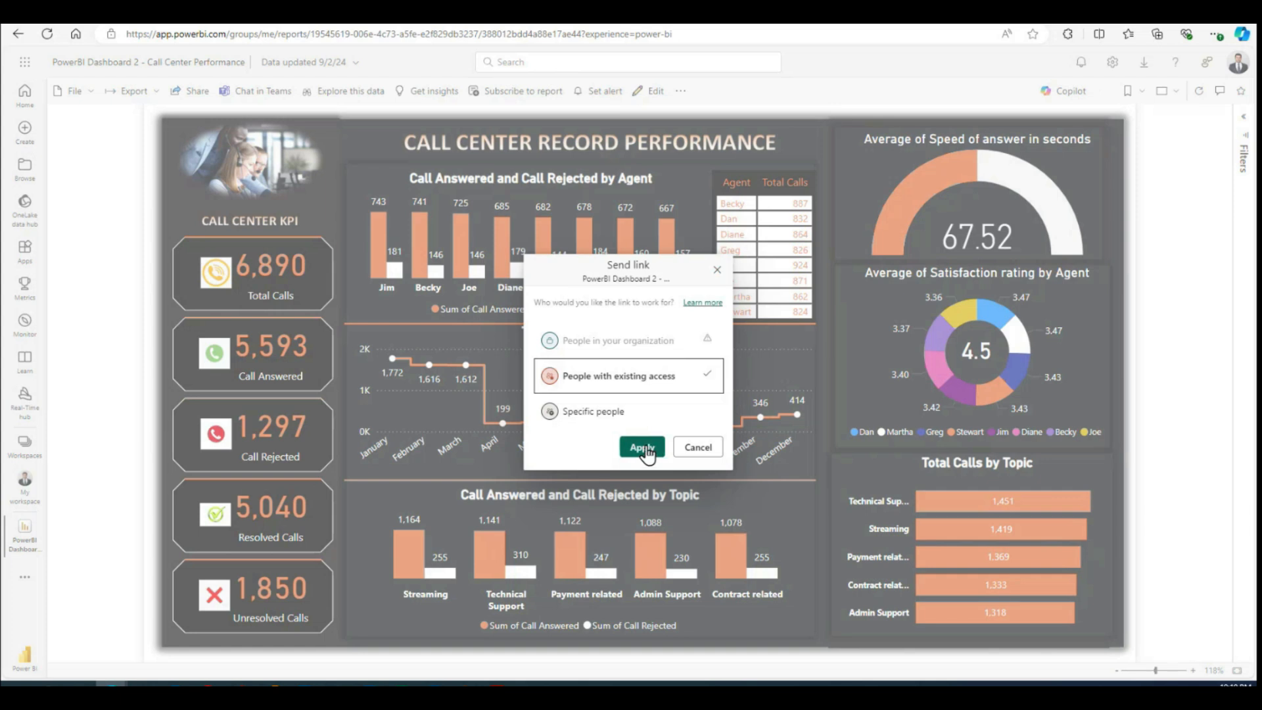
{"action": "left_click", "coordinate": [573, 411]}
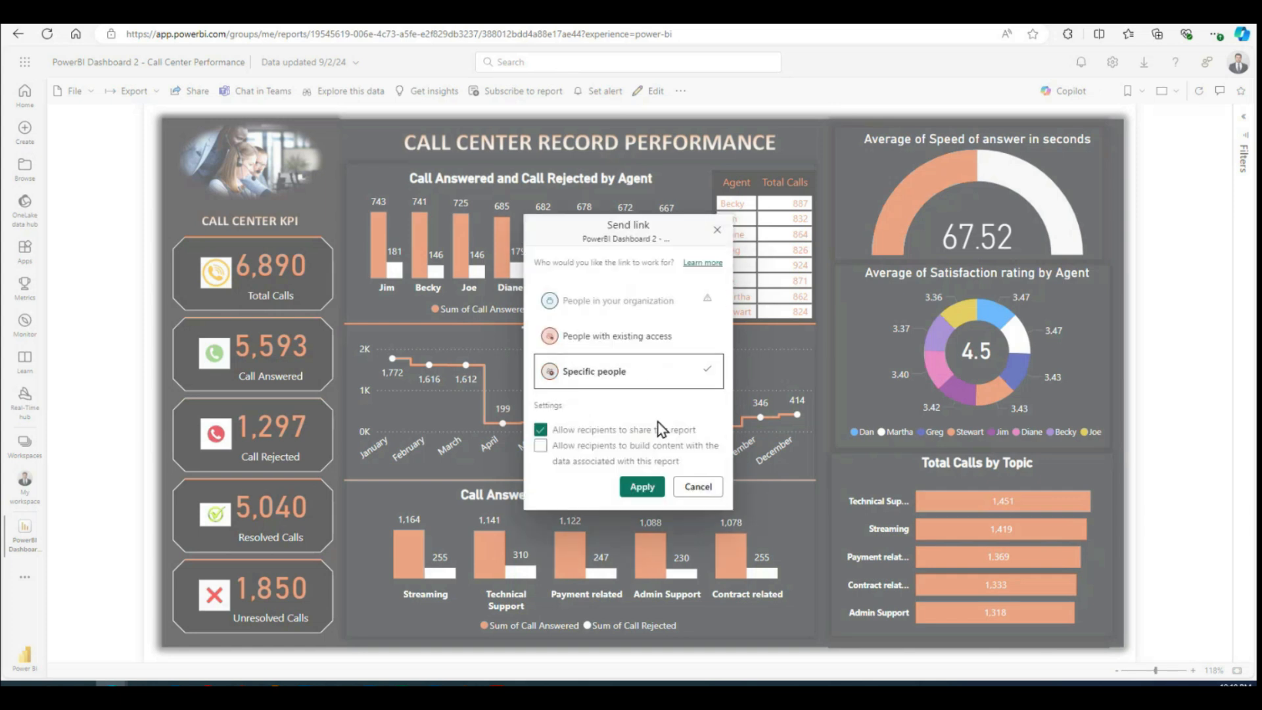
{"action": "left_click", "coordinate": [647, 486]}
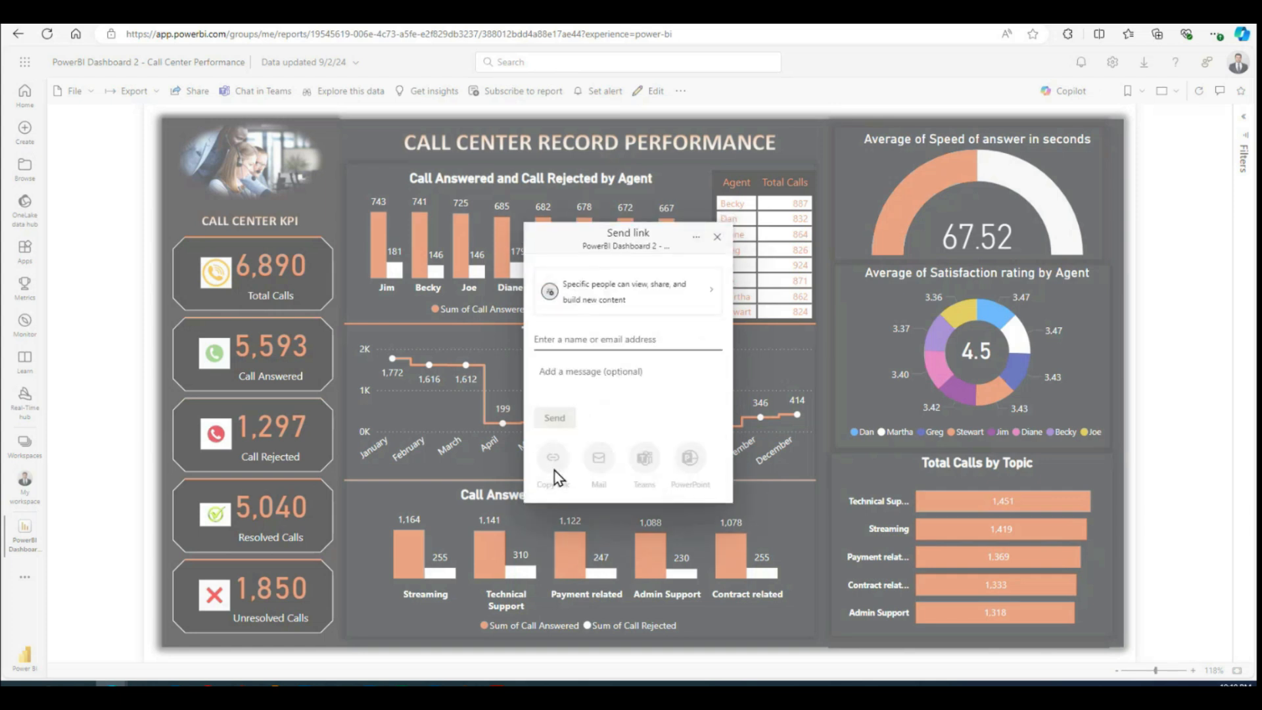
Step: Restrict the share link to people with existing access and copy the link
{"action": "left_click", "coordinate": [606, 293]}
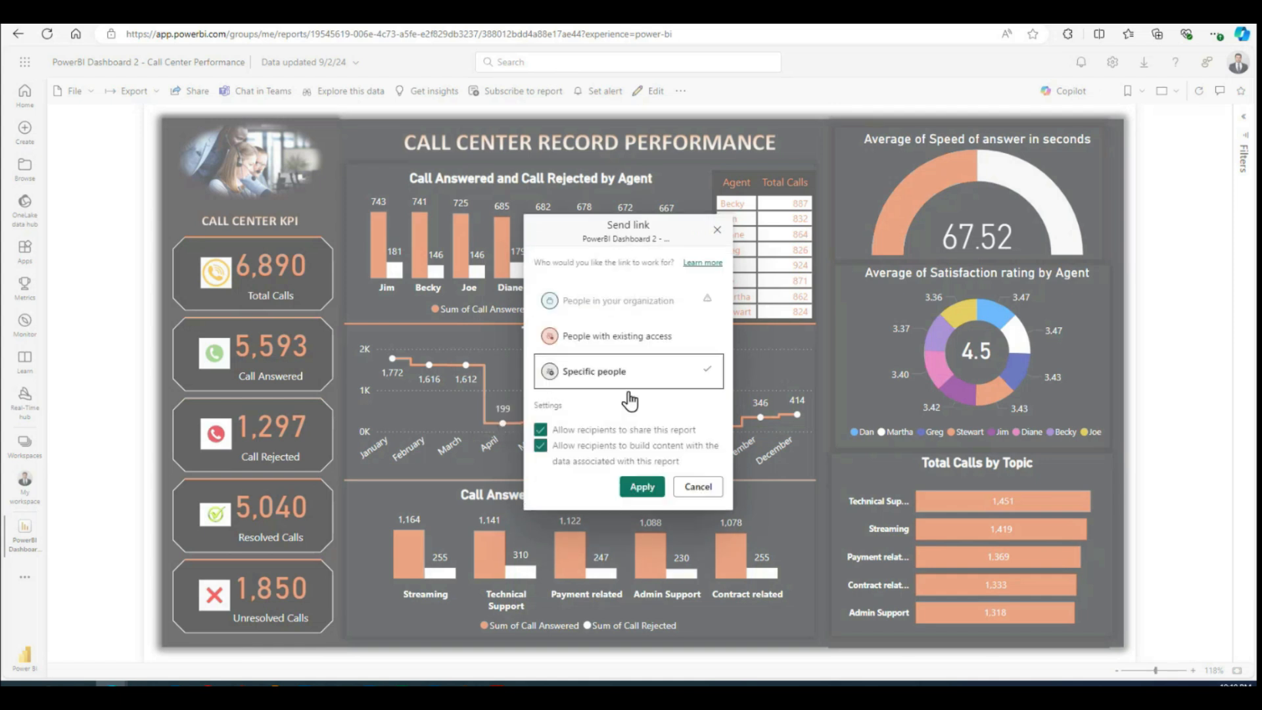
{"action": "left_click", "coordinate": [559, 336]}
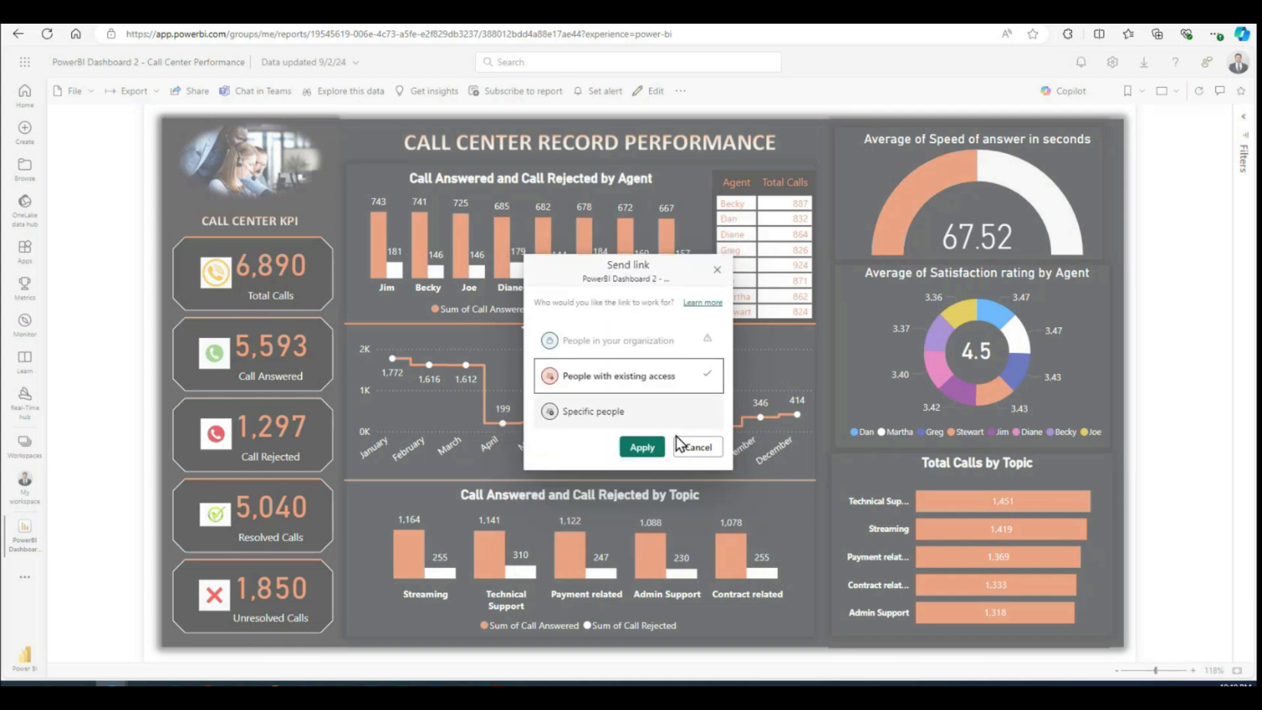
{"action": "left_click", "coordinate": [642, 447]}
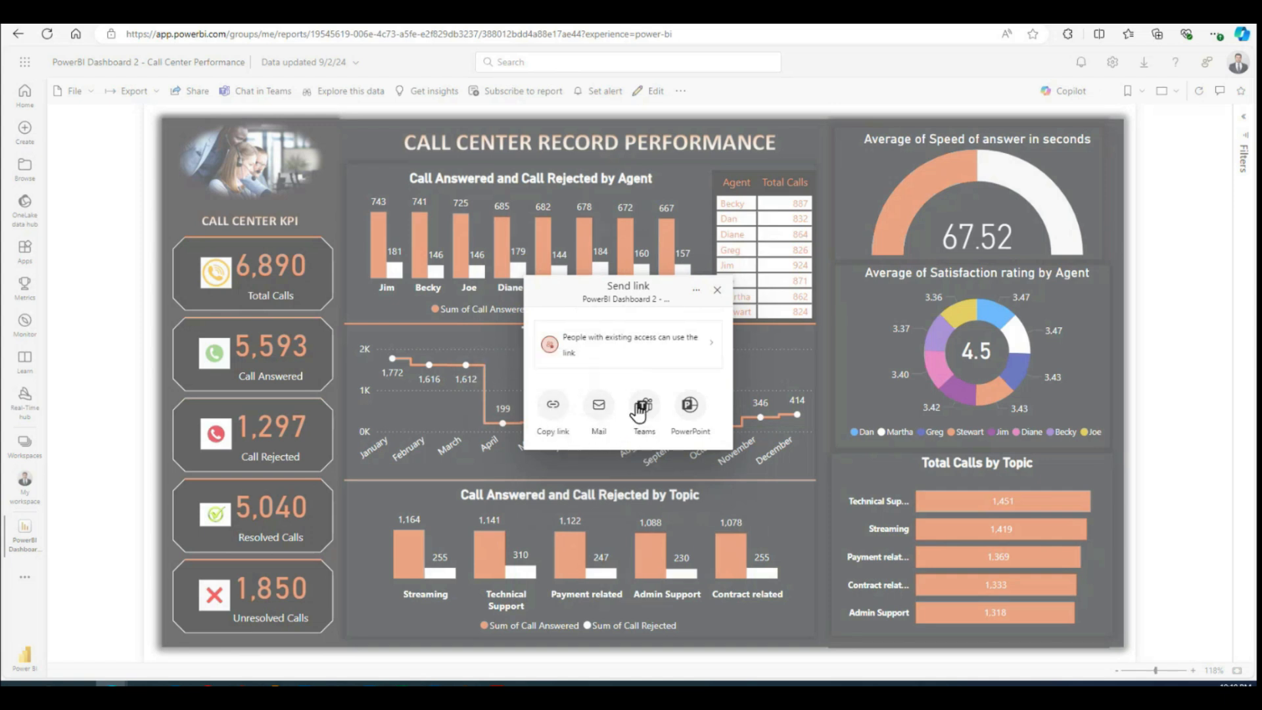
{"action": "left_click", "coordinate": [553, 422]}
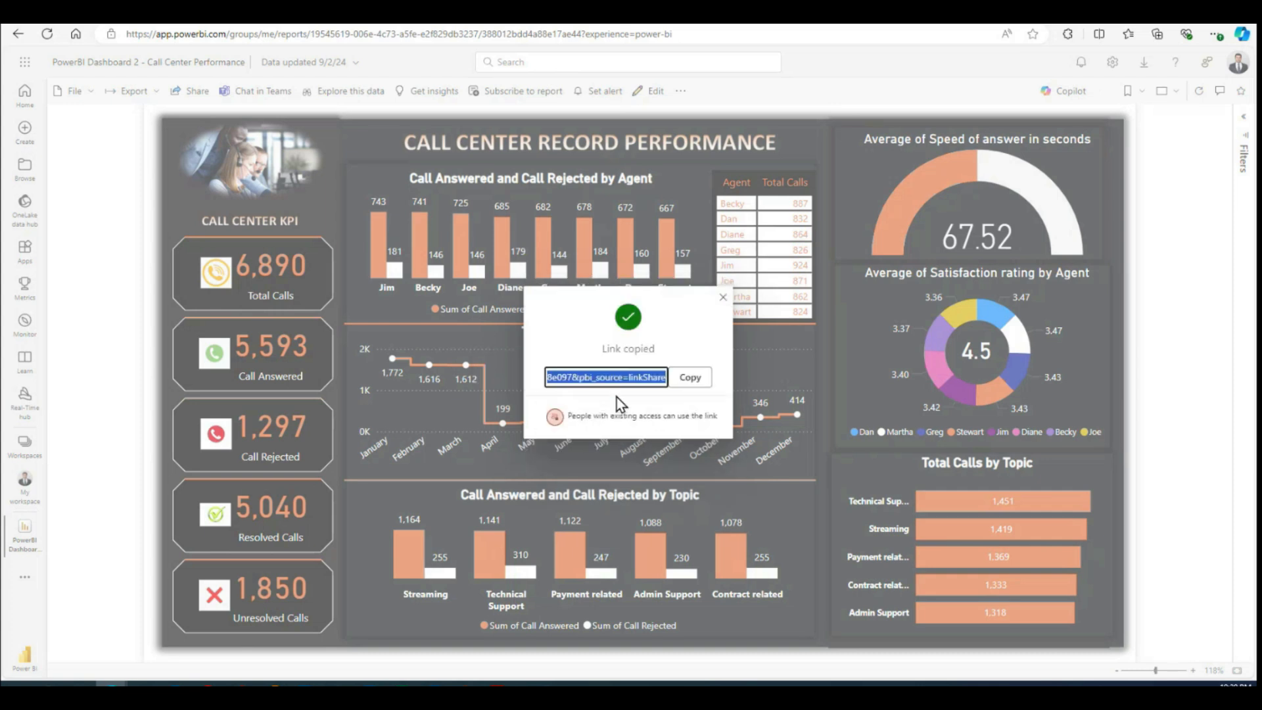
{"action": "left_click", "coordinate": [693, 382]}
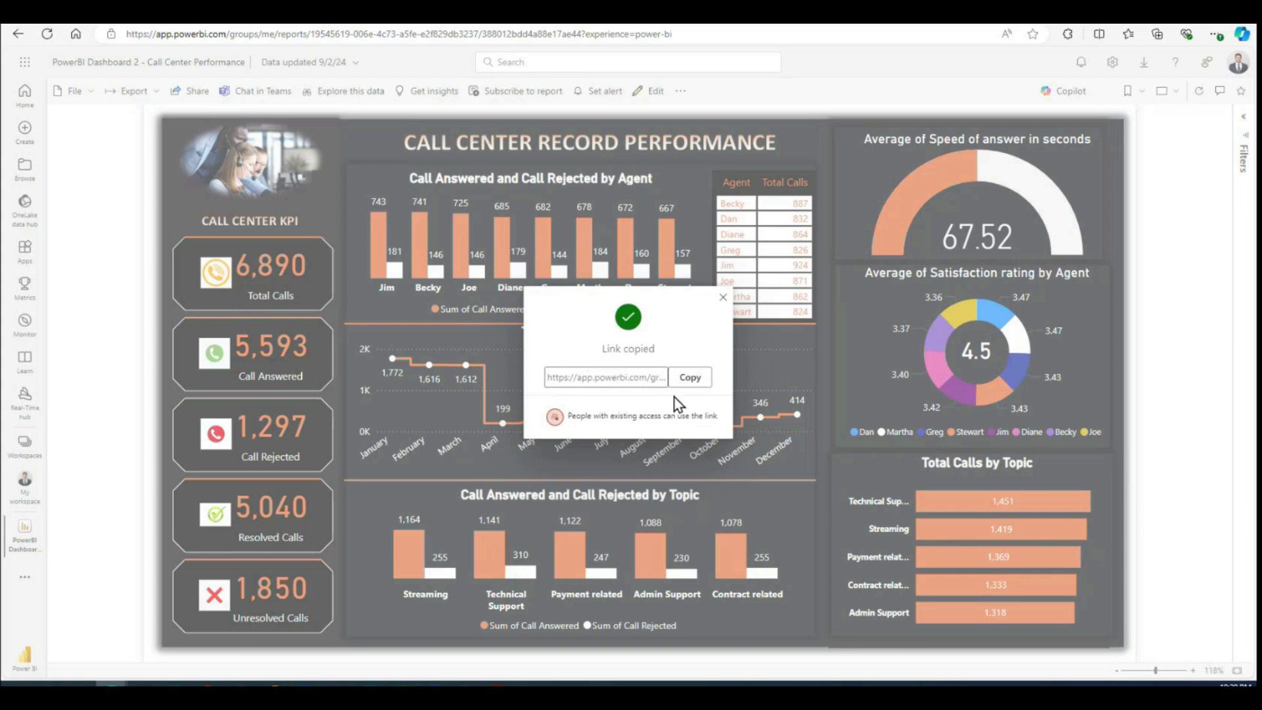
Step: Open LinkedIn in a new browser tab, start a post and paste the copied report link into it
{"action": "left_click", "coordinate": [257, 13]}
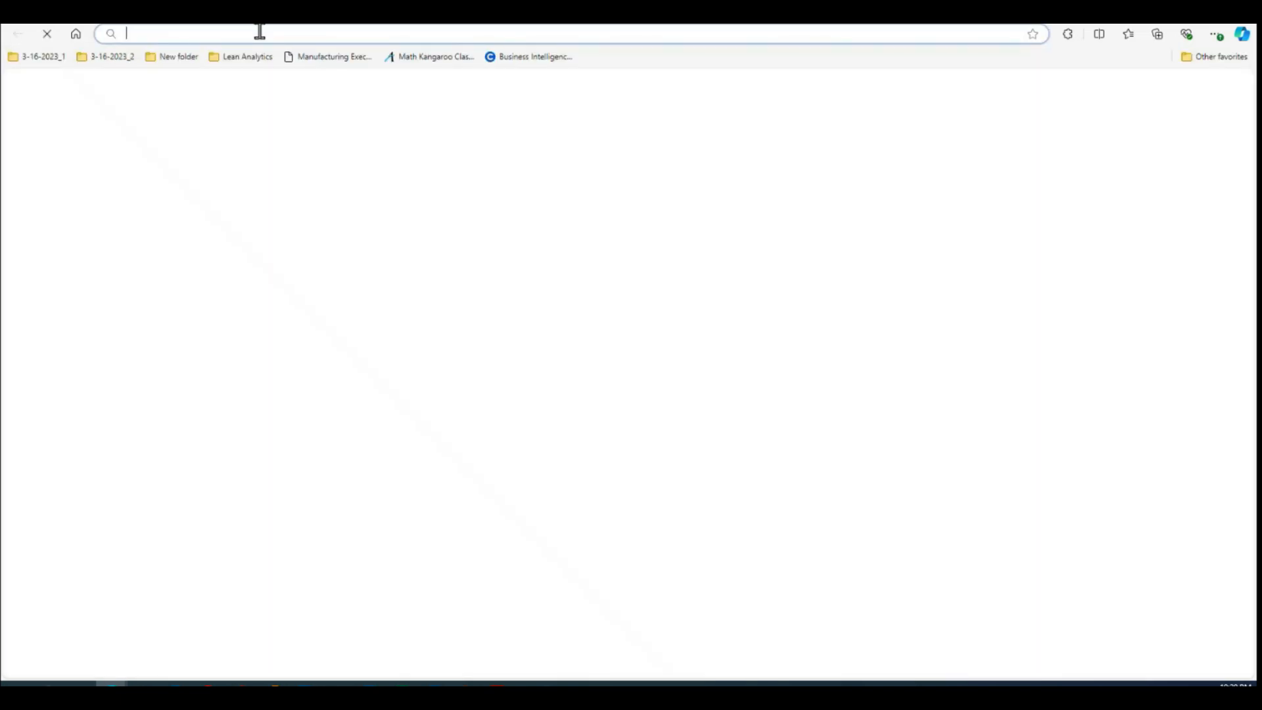
{"action": "left_click", "coordinate": [259, 32]}
{"action": "type", "text": "link"}
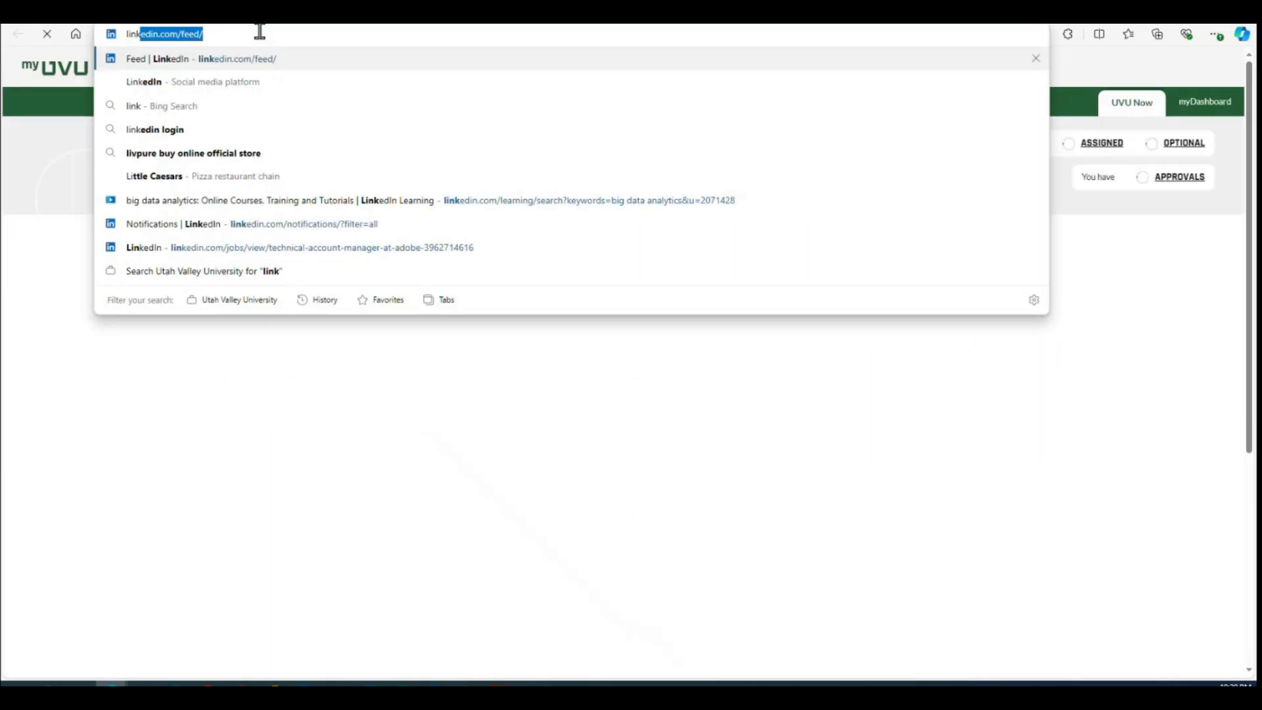
{"action": "key", "text": "Return"}
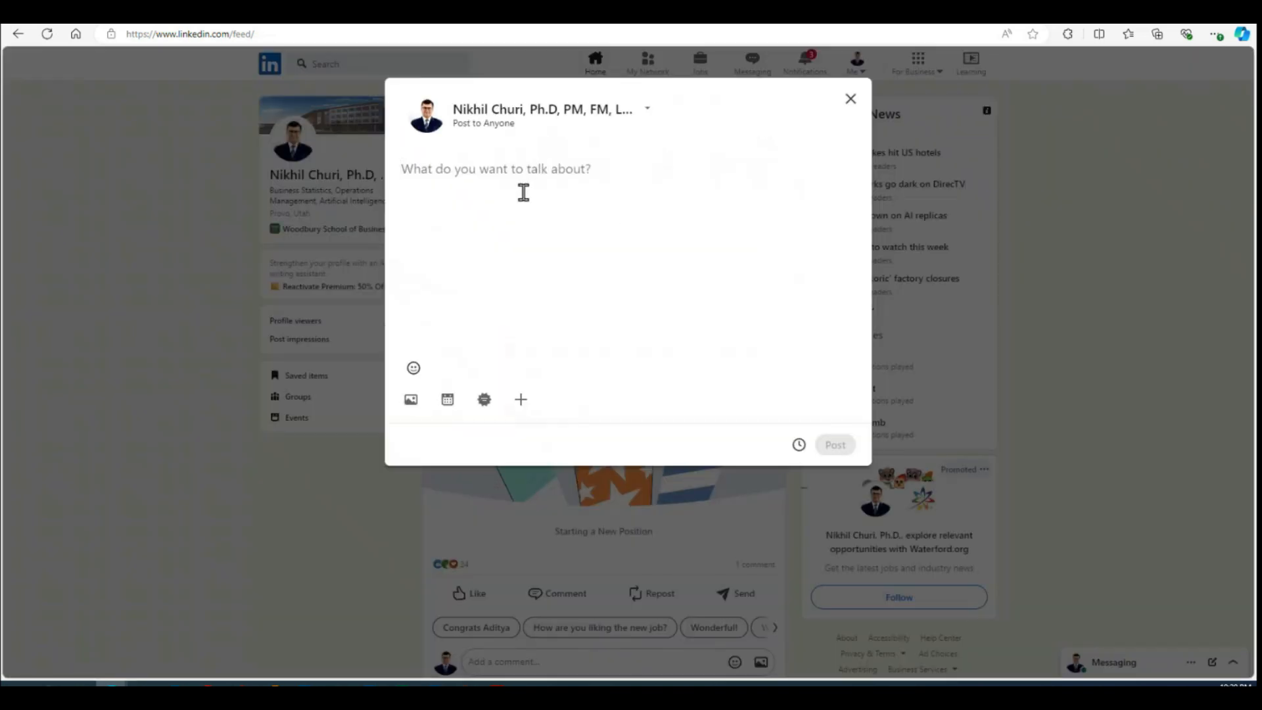
{"action": "key", "text": "ctrl+v"}
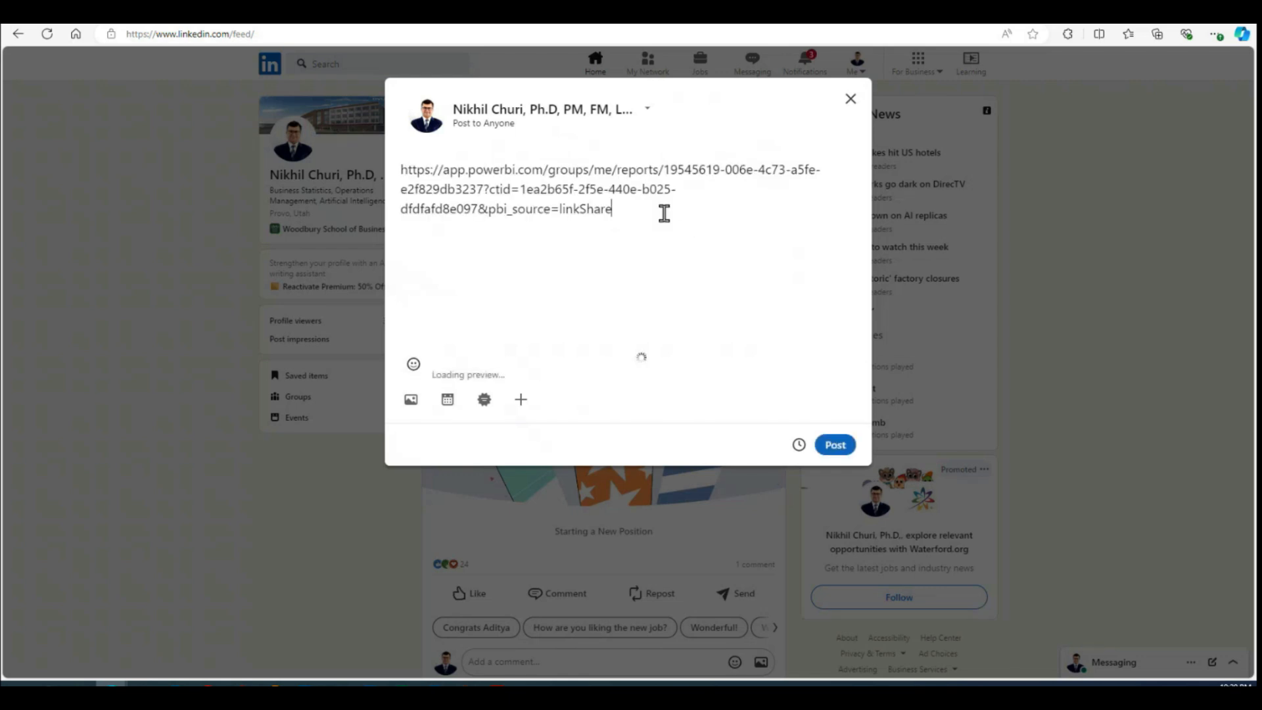
Step: Insert blank lines above the link in the post and add the greeting "Hey Friends,"
{"action": "left_click", "coordinate": [401, 170]}
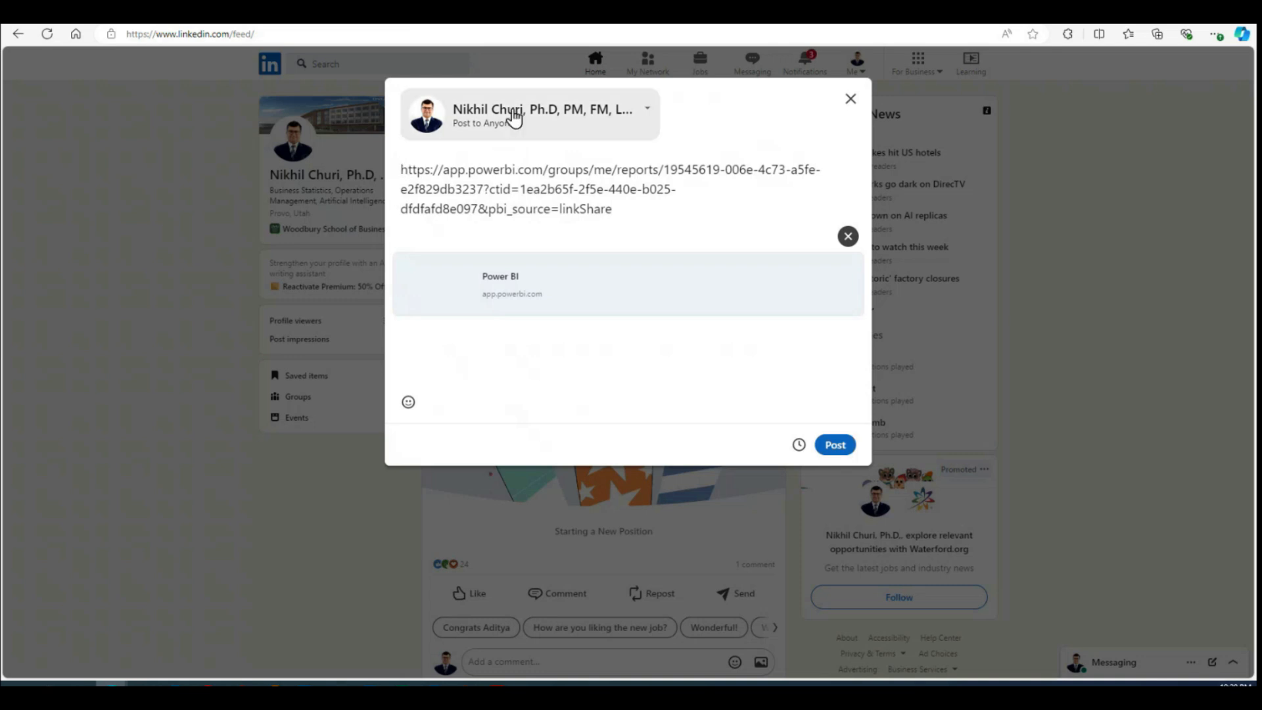
{"action": "key", "text": "Return"}
{"action": "key", "text": "Return"}
{"action": "key", "text": "Return"}
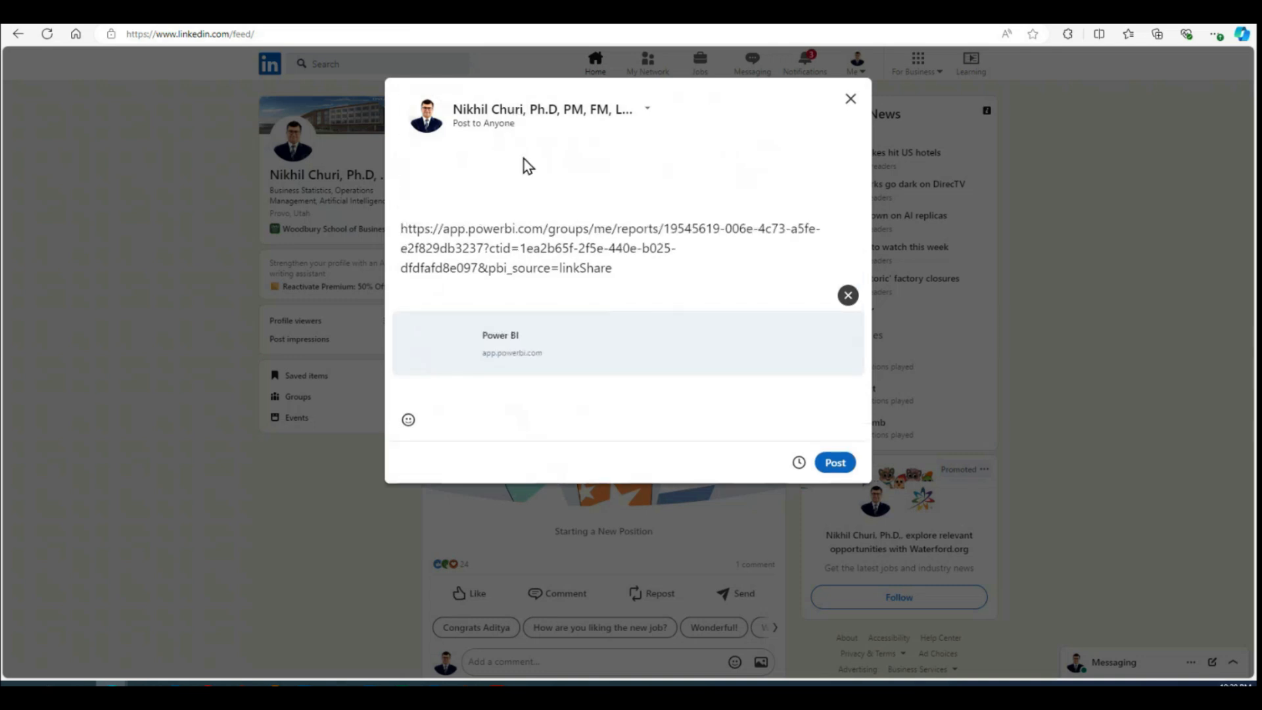
{"action": "type", "text": "Hello"}
{"action": "key", "text": "BackSpace"}
{"action": "type", "text": "y Friends,"}
{"action": "key", "text": "Return"}
{"action": "key", "text": "Return"}
Step: Write "This is a cool dashboard I created in my Data Analytics class." below the greeting
{"action": "type", "text": "This is a col"}
{"action": "key", "text": "BackSpace"}
{"action": "type", "text": "ol"}
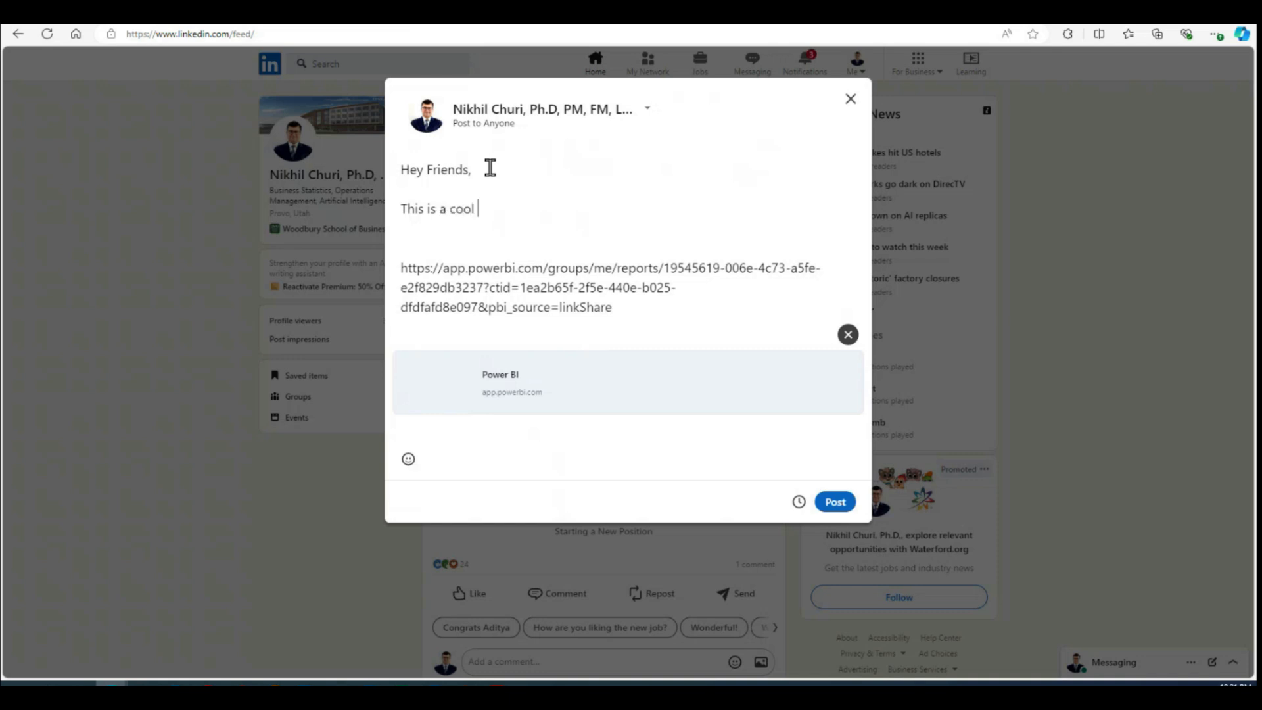
{"action": "type", "text": " dashboard I created"}
{"action": "key", "text": "BackSpace"}
{"action": "key", "text": "BackSpace"}
{"action": "type", "text": "de"}
{"action": "key", "text": "BackSpace"}
{"action": "key", "text": "BackSpace"}
{"action": "type", "text": "ed"}
{"action": "key", "text": "BackSpace"}
{"action": "key", "text": "BackSpace"}
{"action": "type", "text": "ed in my "}
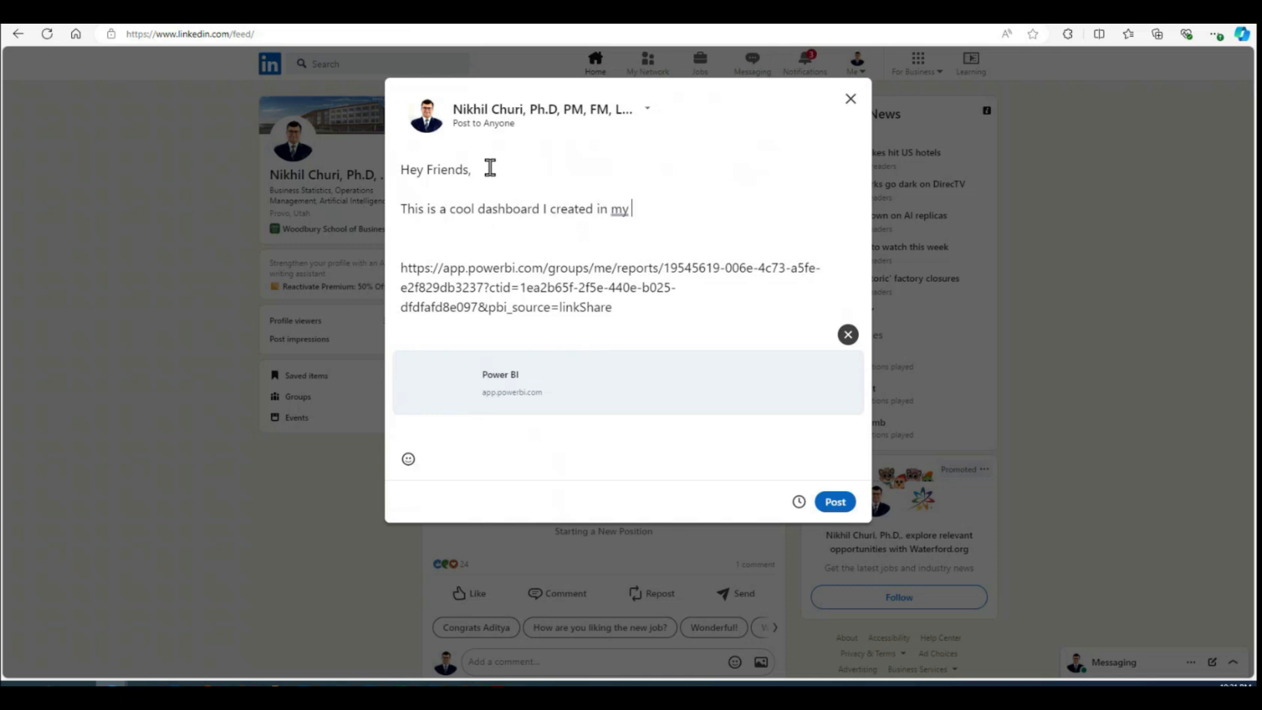
{"action": "type", "text": "Data Analytics c"}
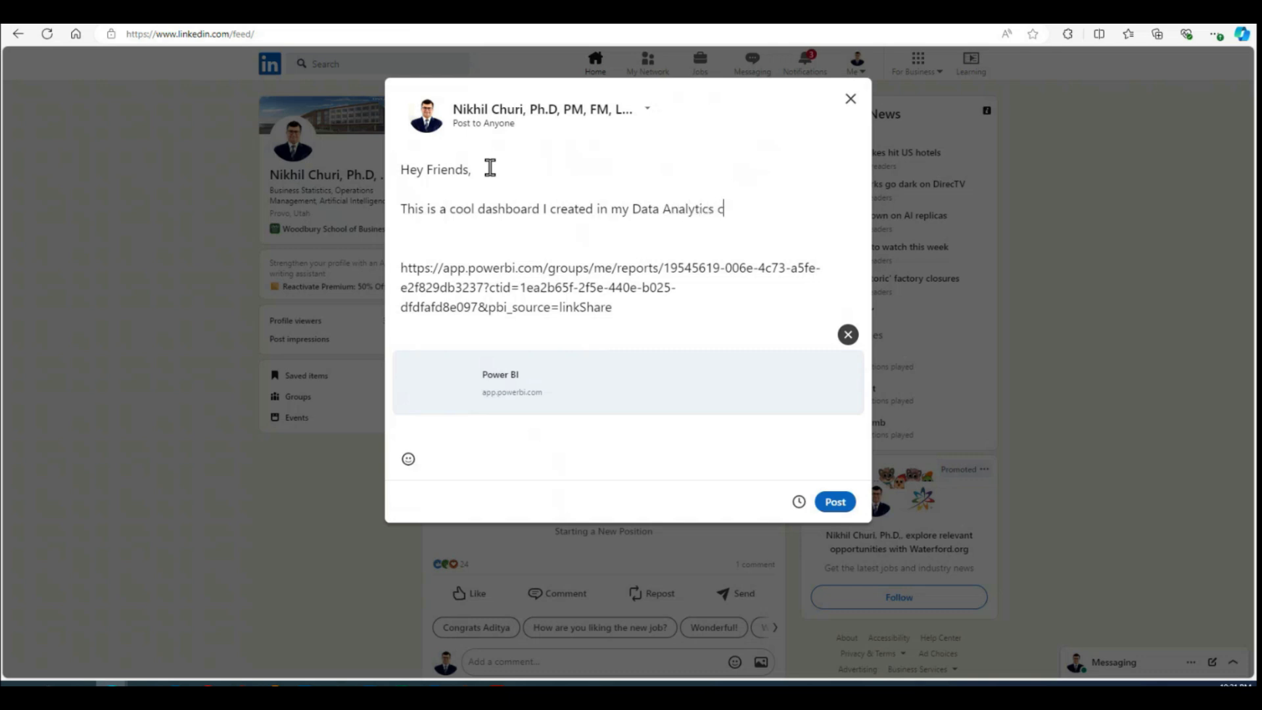
{"action": "type", "text": "lass."}
Step: Add the line "Title: Call Center Performance Dashboard" below the introductory sentence
{"action": "key", "text": "Return"}
{"action": "type", "text": "T"}
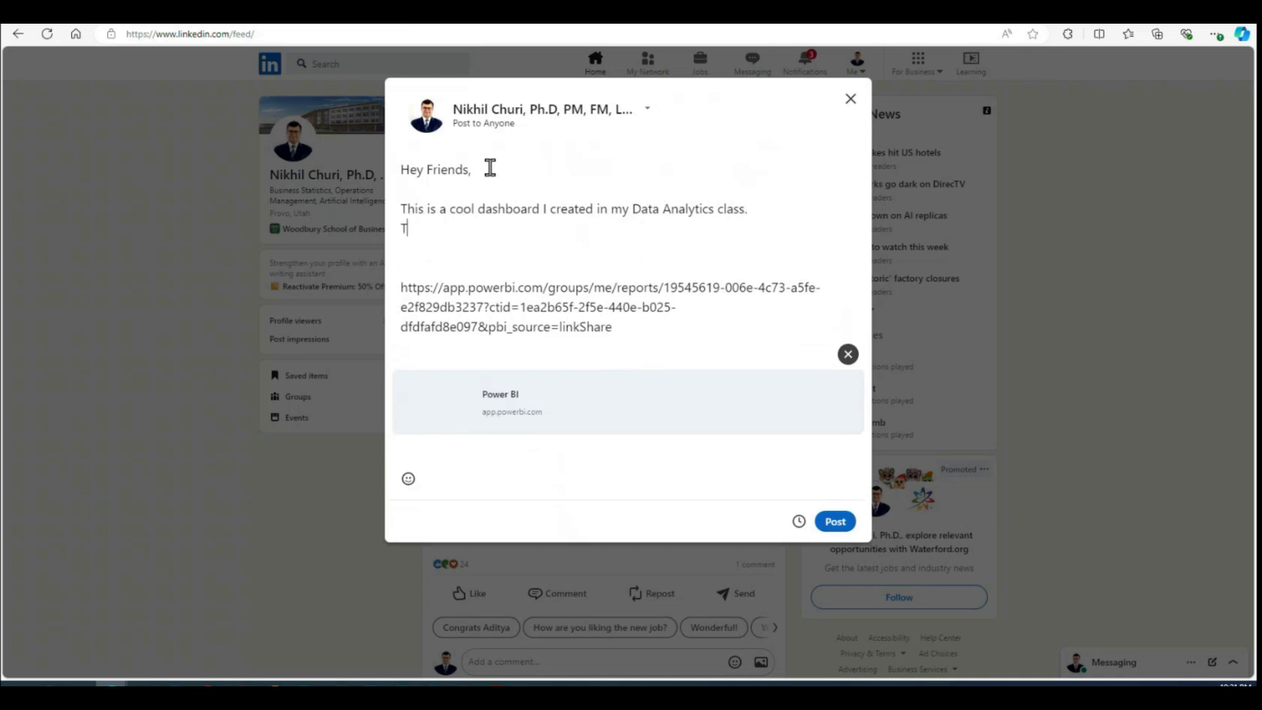
{"action": "type", "text": "itle: Call cemter (er"}
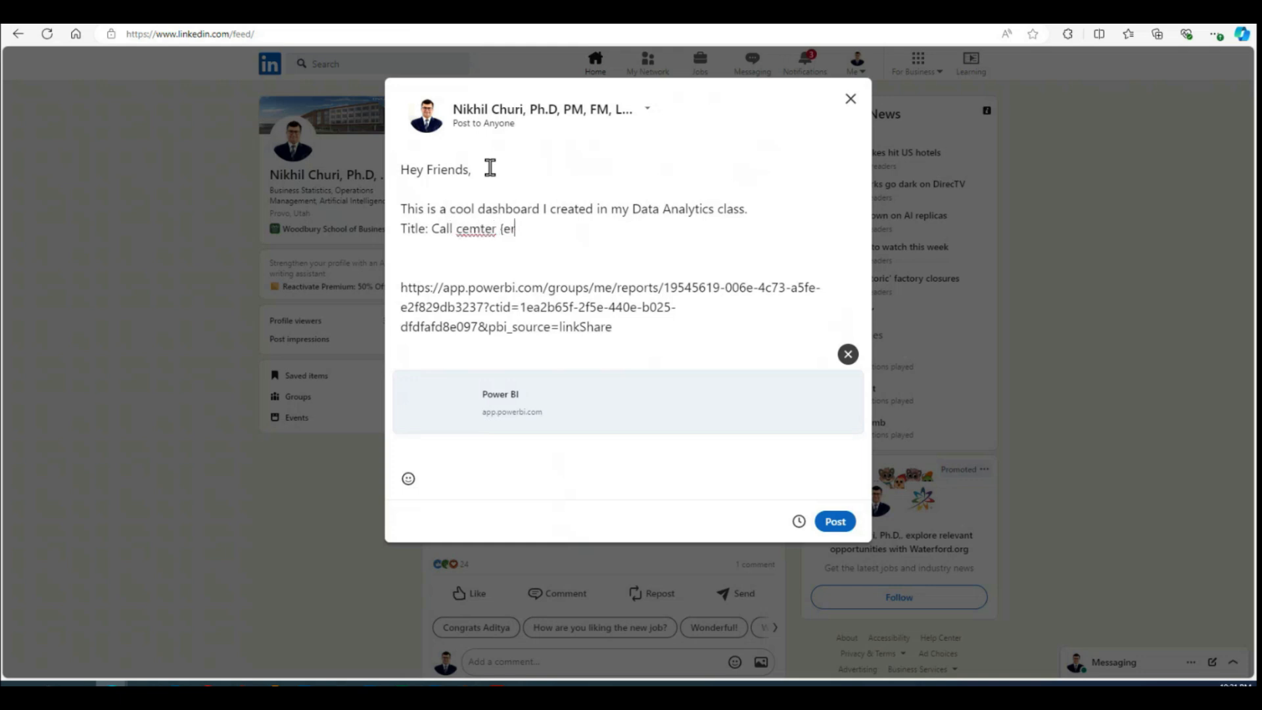
{"action": "key", "text": "BackSpace"}
{"action": "key", "text": "BackSpace"}
{"action": "key", "text": "BackSpace"}
{"action": "key", "text": "BackSpace"}
{"action": "key", "text": "BackSpace"}
{"action": "key", "text": "BackSpace"}
{"action": "key", "text": "BackSpace"}
{"action": "key", "text": "BackSpace"}
{"action": "type", "text": "Center Performance Dashboard"}
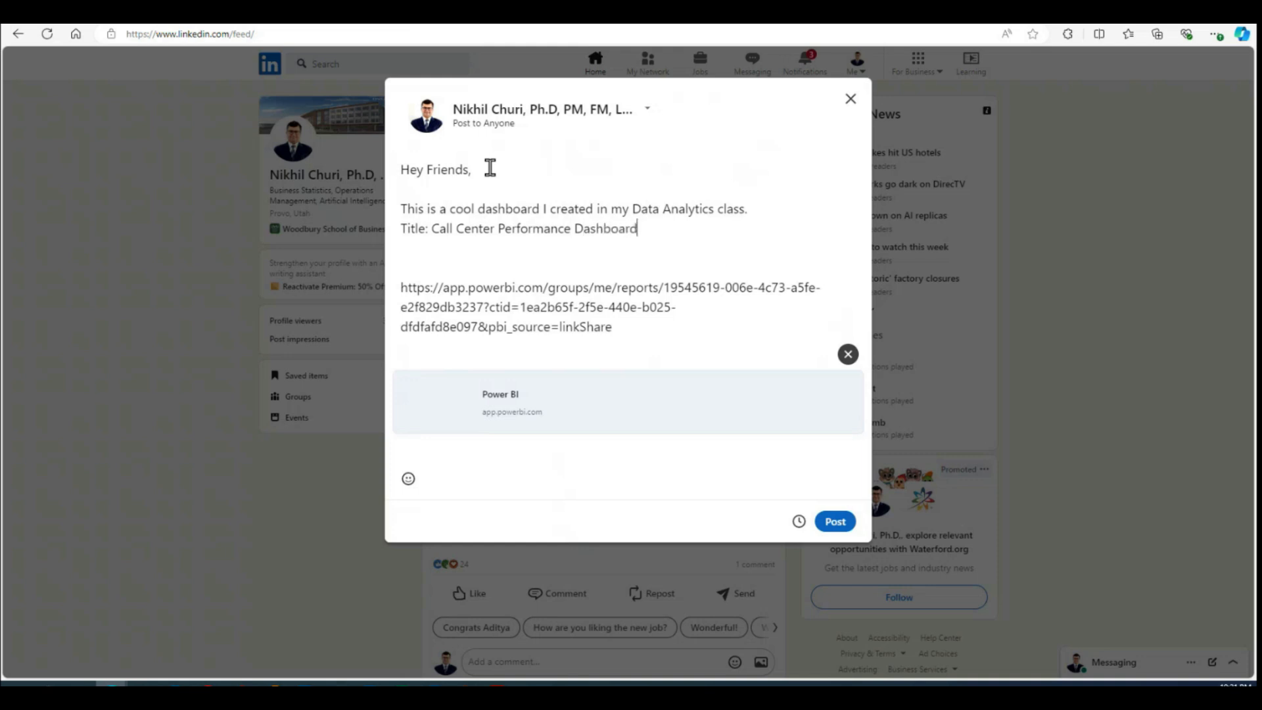
Step: Start a "KPI:" list below the title line with empty entries 1) and 2)
{"action": "key", "text": "Return"}
{"action": "key", "text": "Return"}
{"action": "type", "text": "KPI"}
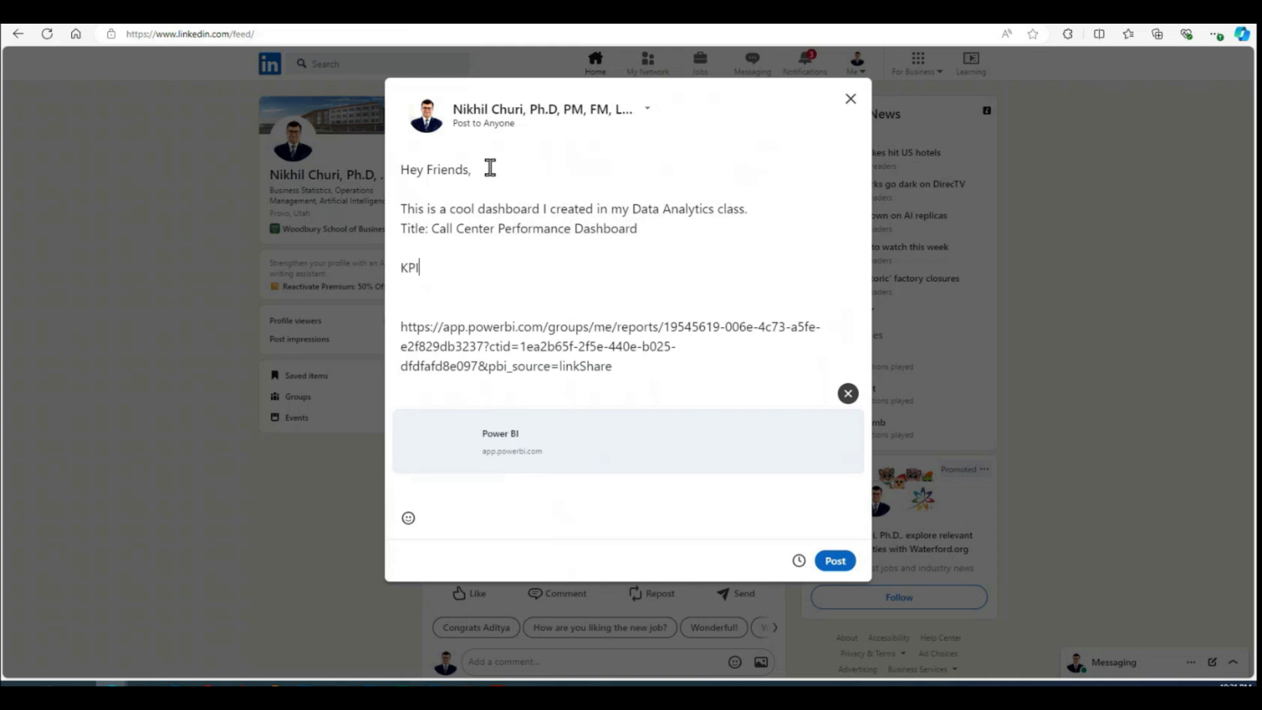
{"action": "type", "text": ":"}
{"action": "key", "text": "Return"}
{"action": "type", "text": "1)"}
{"action": "key", "text": "Return"}
{"action": "type", "text": "2)"}
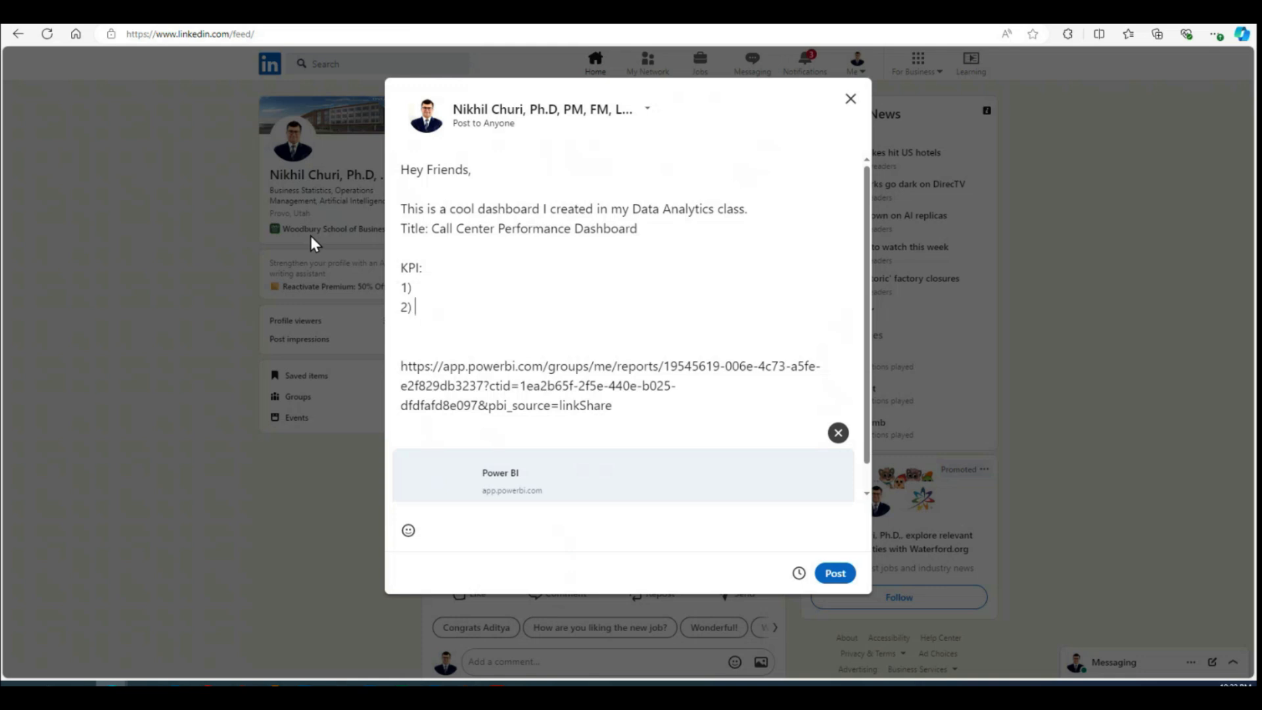
Step: Delete the KPI list and the surplus blank lines above the report link
{"action": "left_click_drag", "start_coordinate": [434, 310], "coordinate": [384, 253]}
{"action": "key", "text": "BackSpace"}
{"action": "key", "text": "BackSpace"}
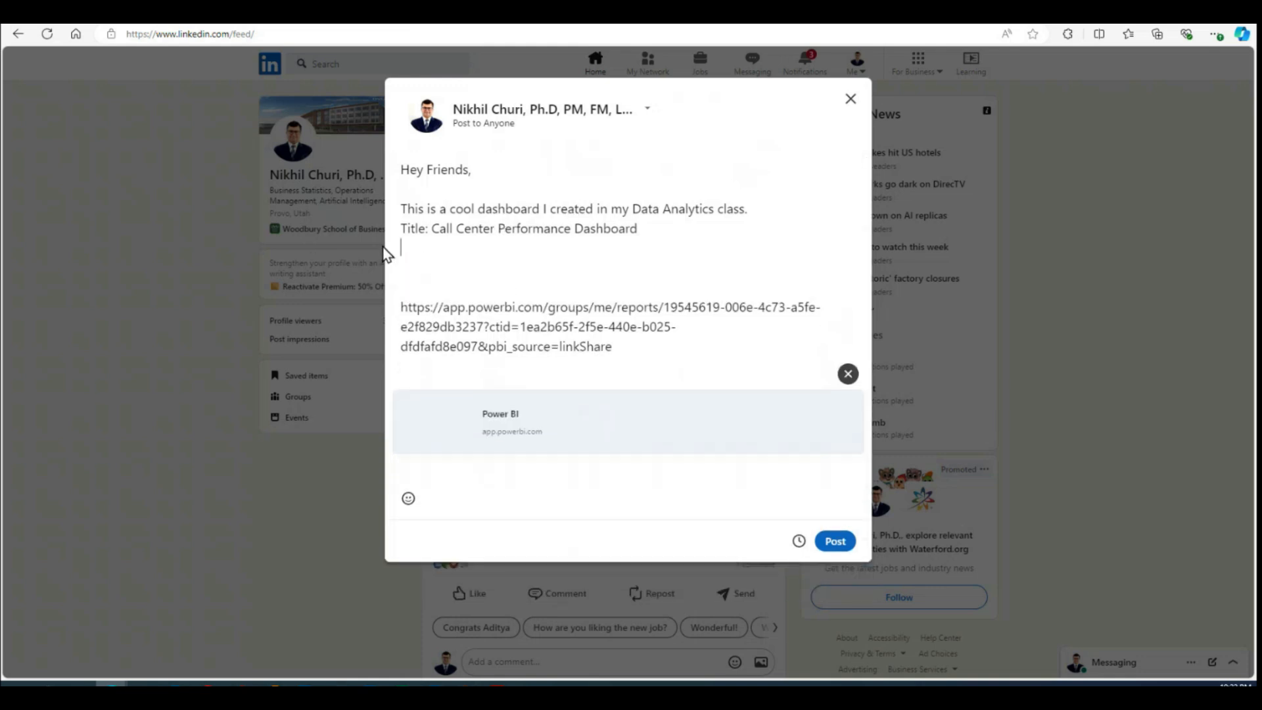
{"action": "key", "text": "Delete"}
{"action": "key", "text": "Delete"}
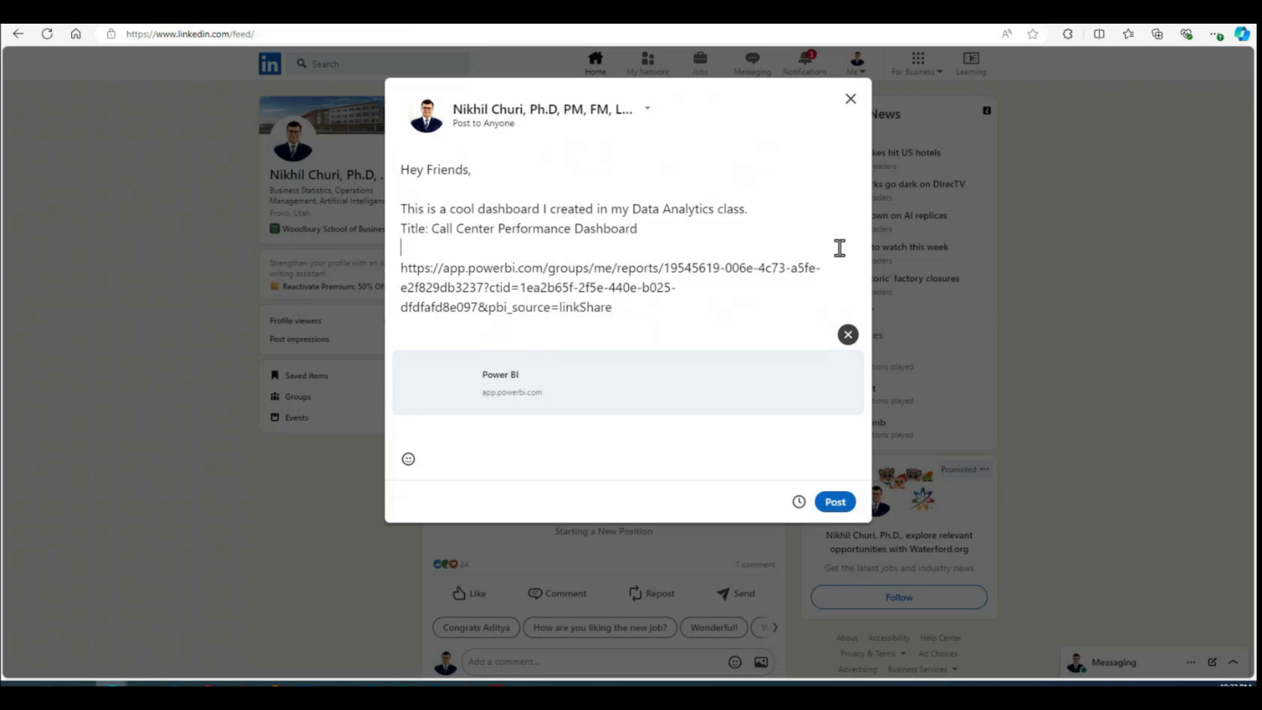
Step: Close the LinkedIn post and discard it without saving a draft
{"action": "left_click", "coordinate": [849, 100]}
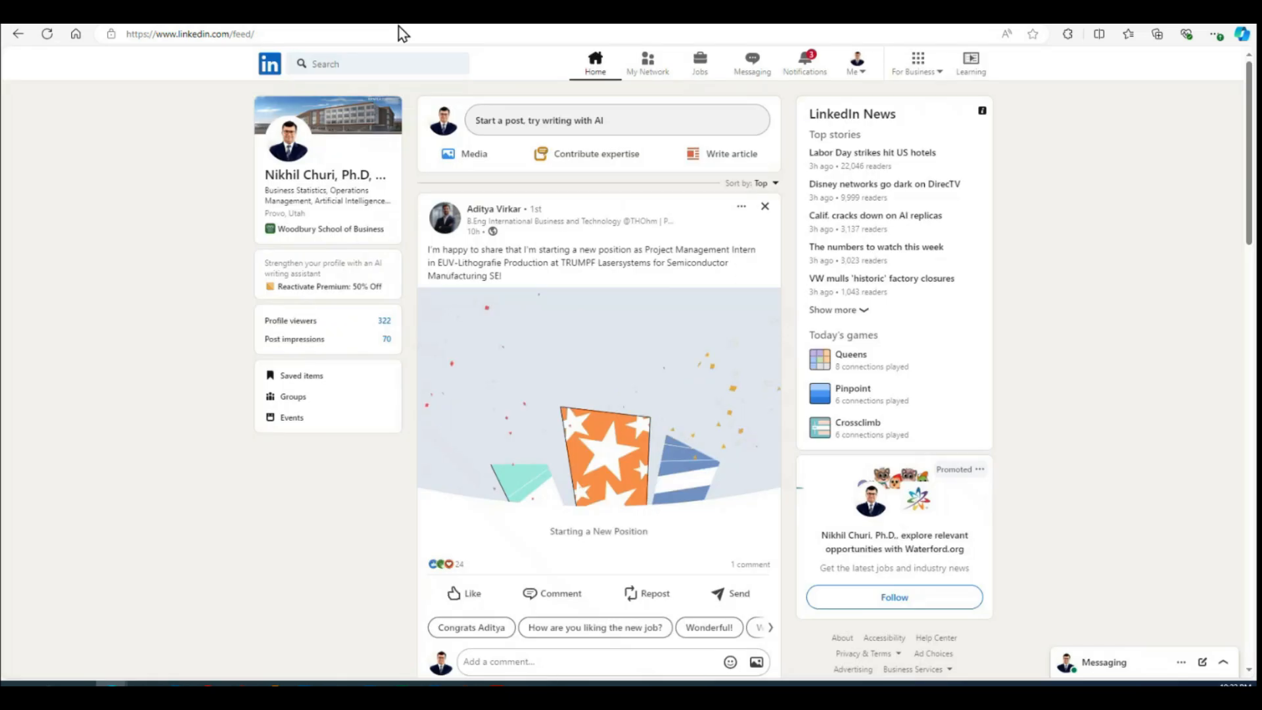
{"action": "left_click", "coordinate": [623, 309]}
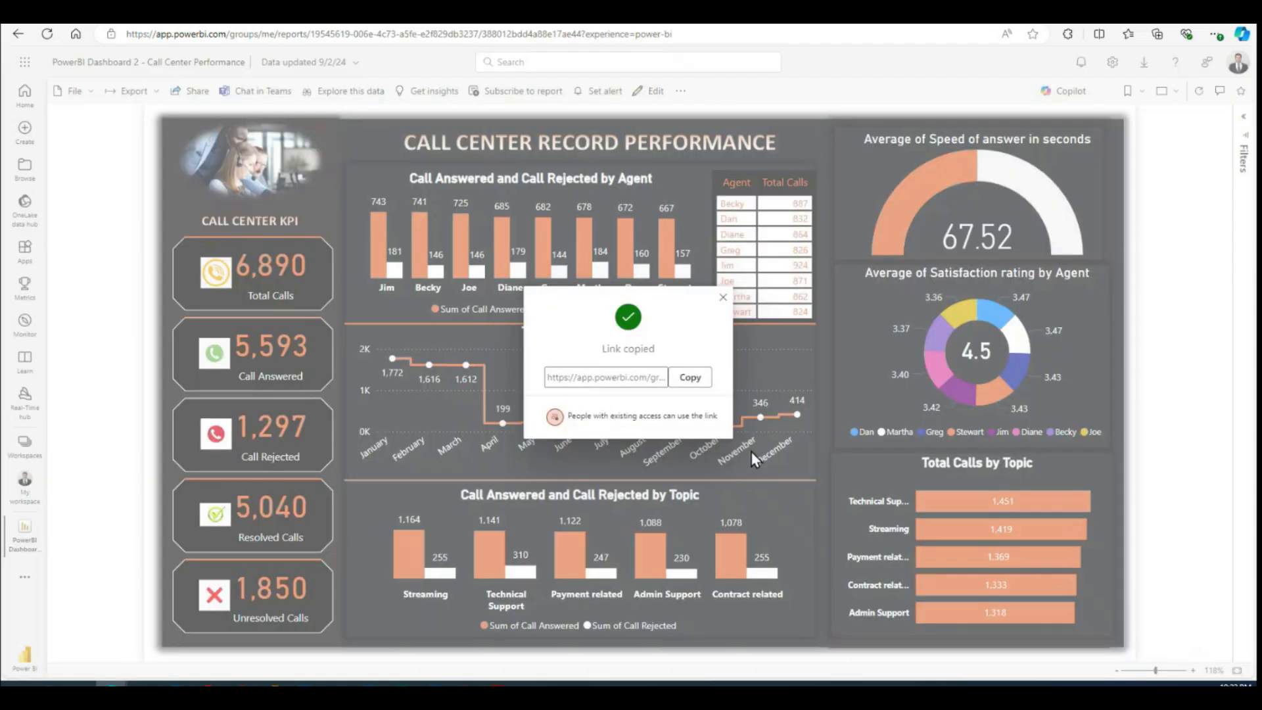
Step: Switch back to the Power BI report and set up its export to PowerPoint with the Embed live data option
{"action": "left_click", "coordinate": [722, 297]}
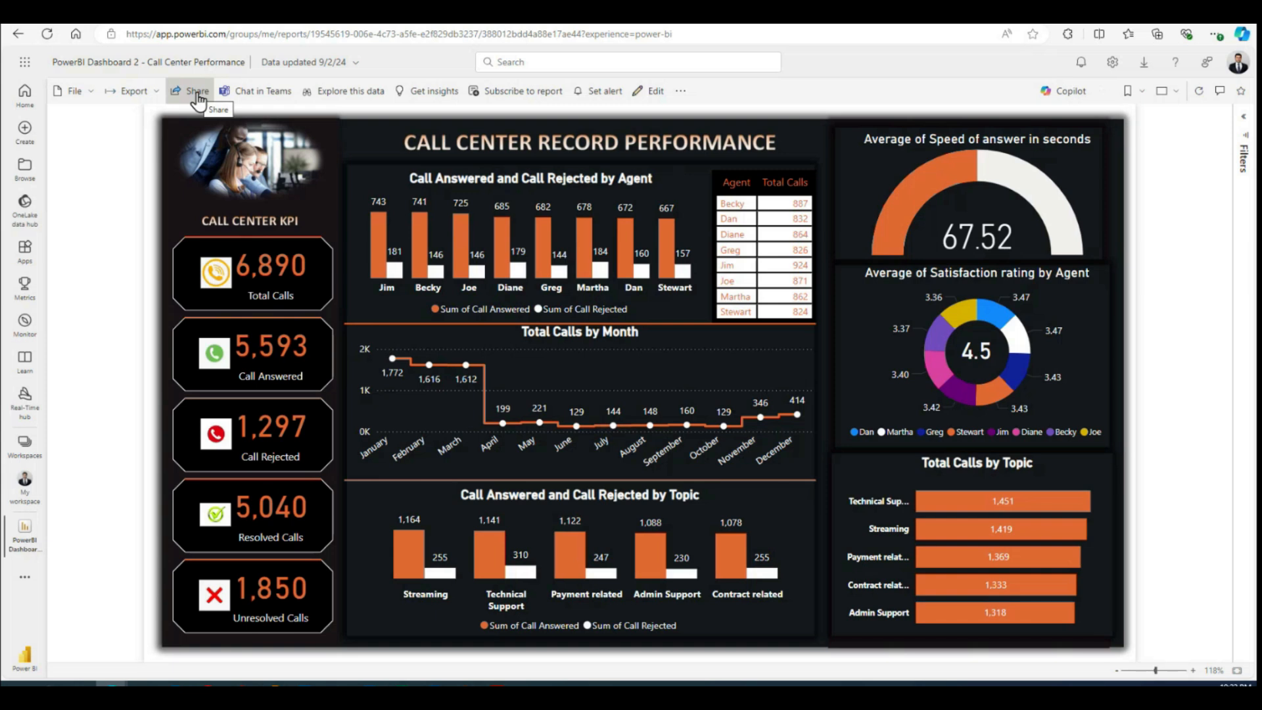
{"action": "left_click", "coordinate": [158, 95]}
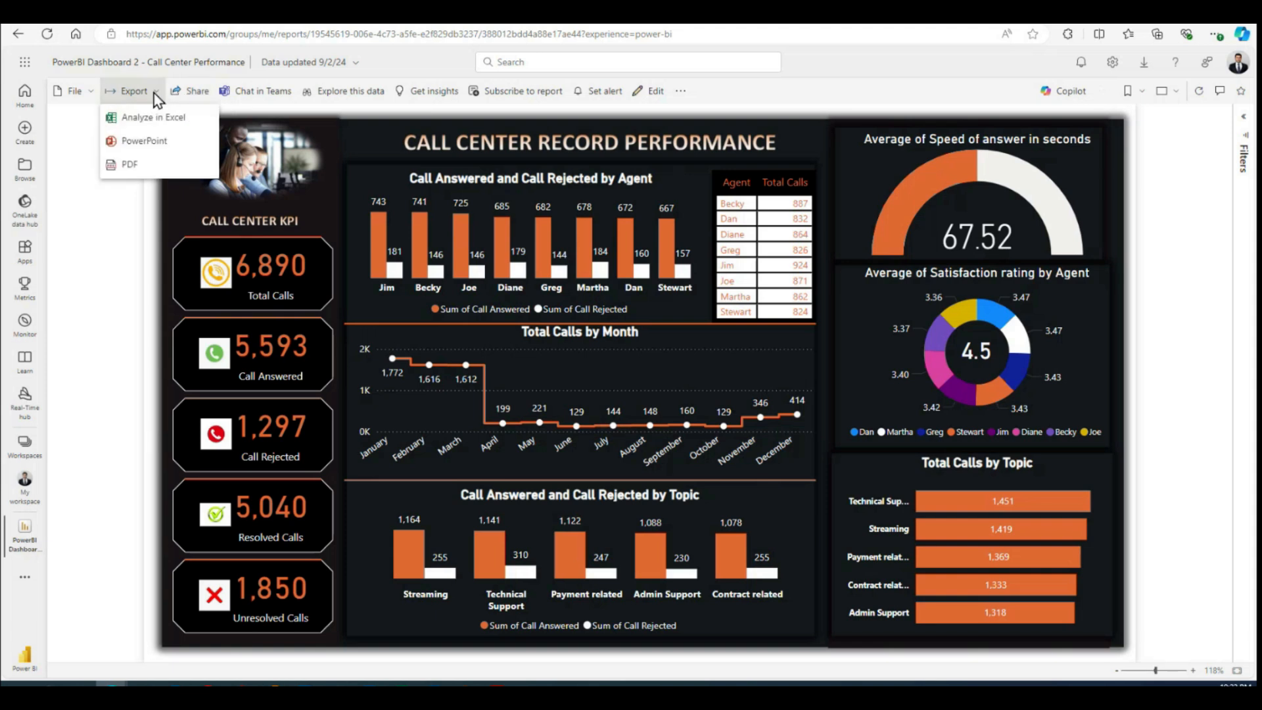
{"action": "left_click", "coordinate": [131, 299]}
{"action": "left_click", "coordinate": [161, 96]}
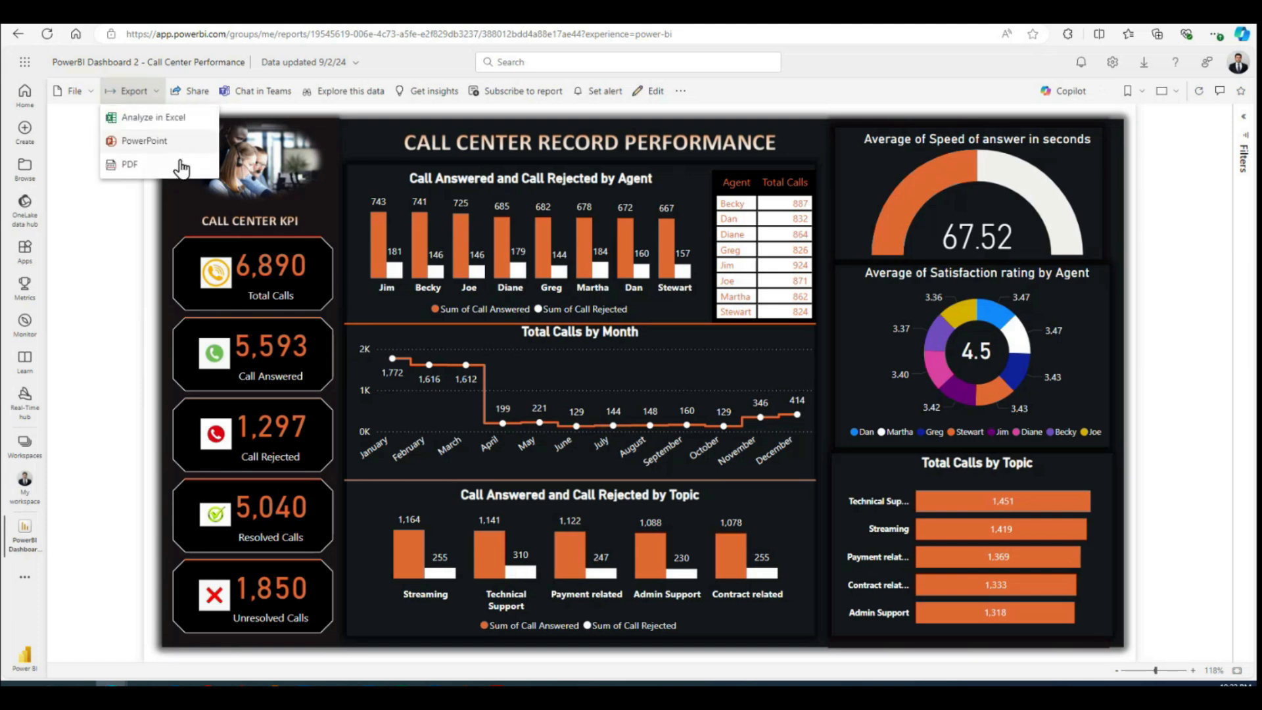
{"action": "left_click", "coordinate": [149, 144]}
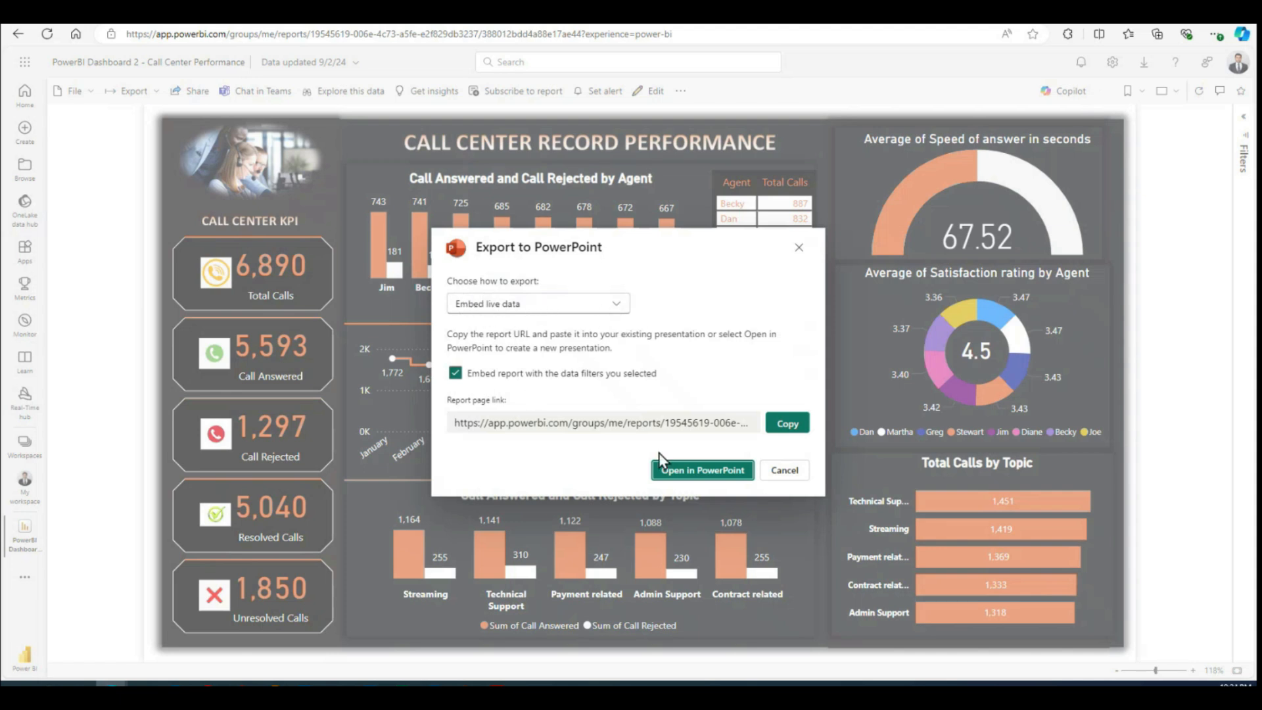
Step: Open the export in PowerPoint, allowing the site to launch the application and trusting the presentation's content
{"action": "left_click", "coordinate": [707, 469]}
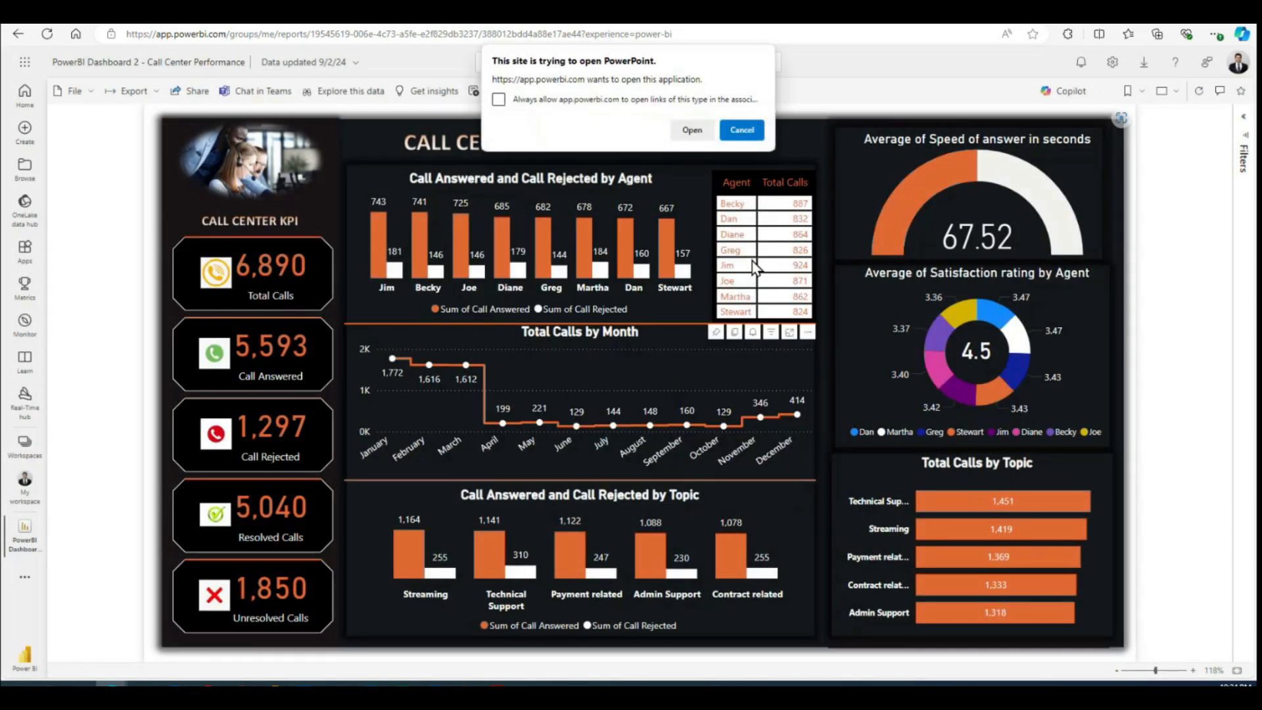
{"action": "left_click", "coordinate": [688, 134]}
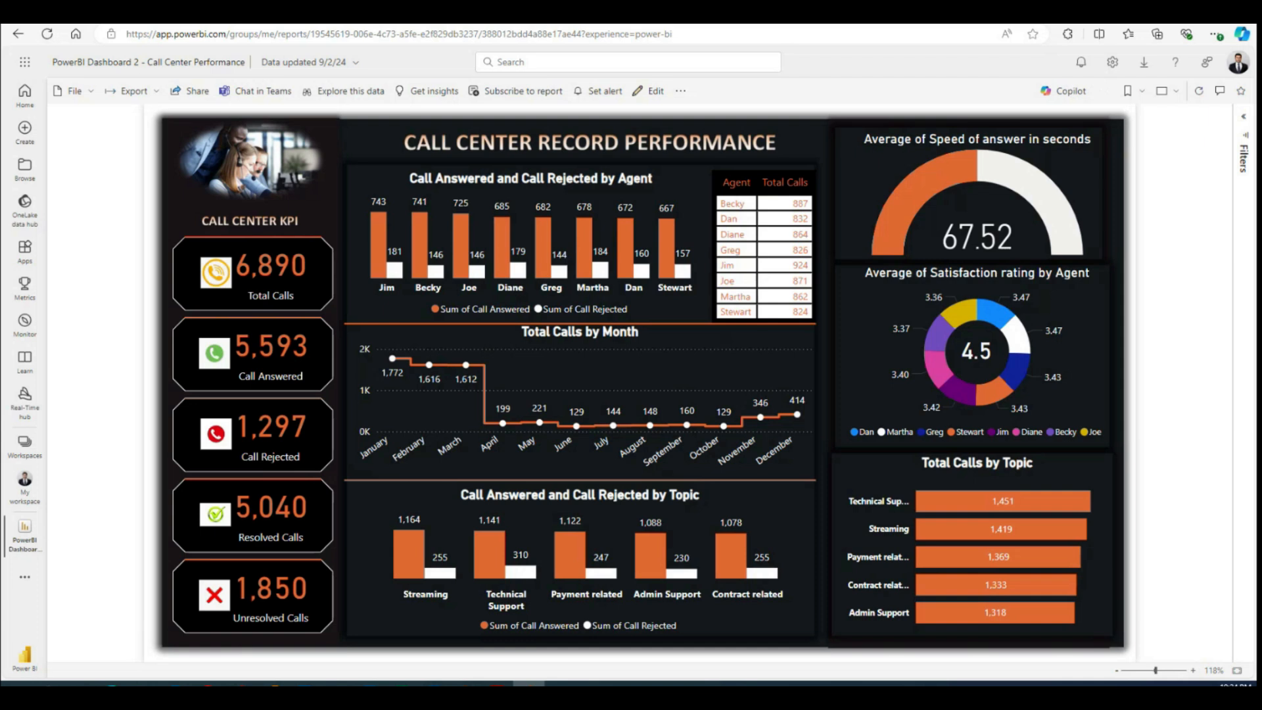
{"action": "left_click_drag", "start_coordinate": [734, 113], "coordinate": [499, 156]}
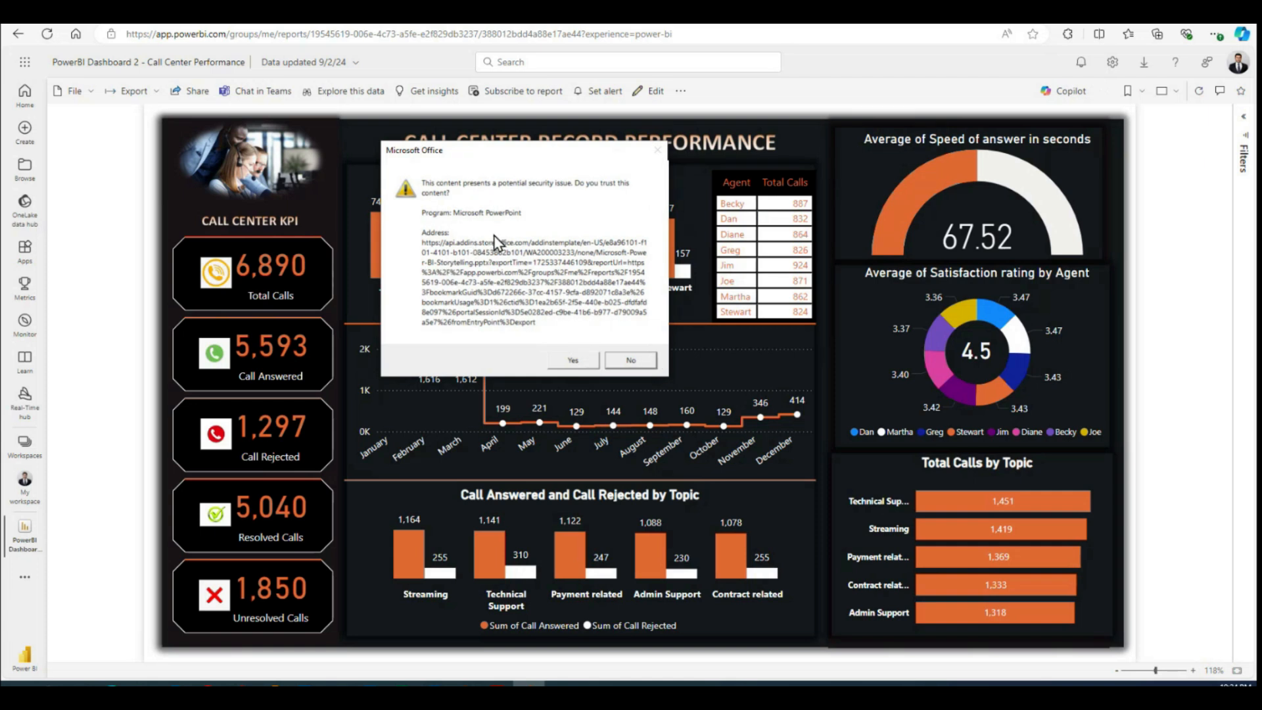
{"action": "left_click", "coordinate": [573, 360]}
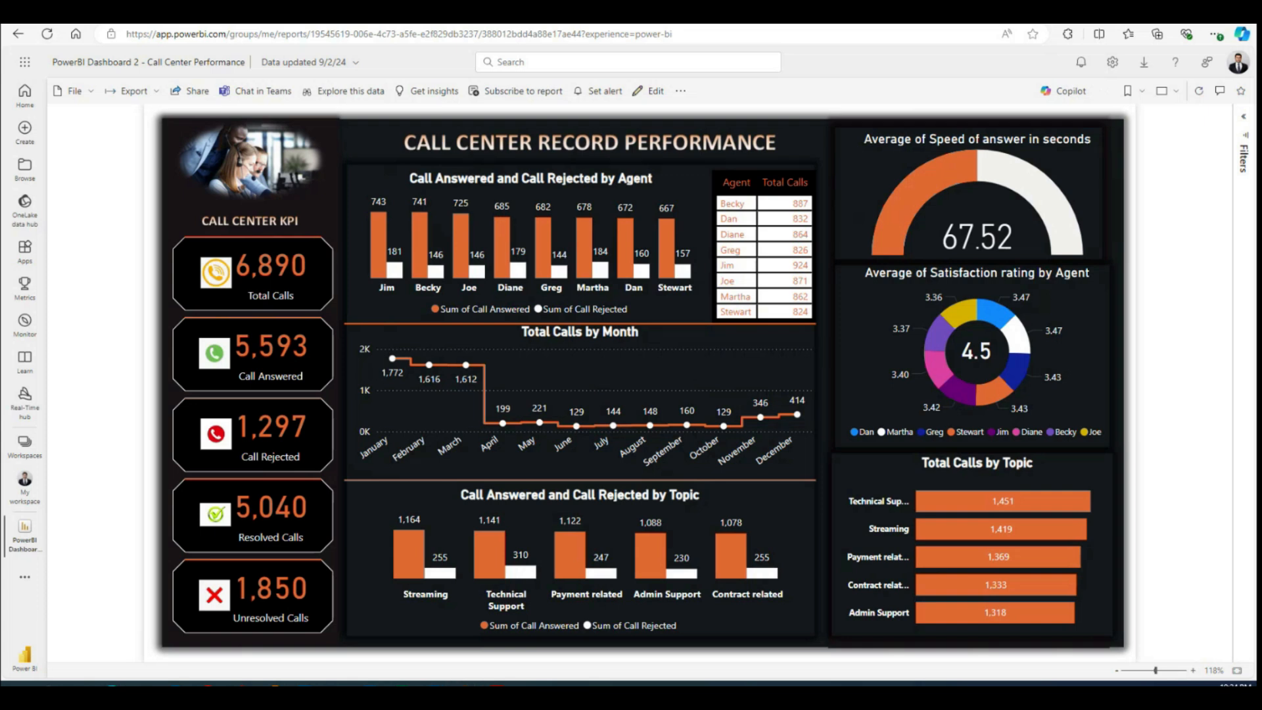
Step: Bring the exported presentation into view, maximize its window and accept the Microsoft Power BI add-in's terms so the report loads
{"action": "key", "text": "super+d"}
{"action": "key", "text": "super+d"}
{"action": "left_click_drag", "start_coordinate": [1261, 65], "coordinate": [548, 187]}
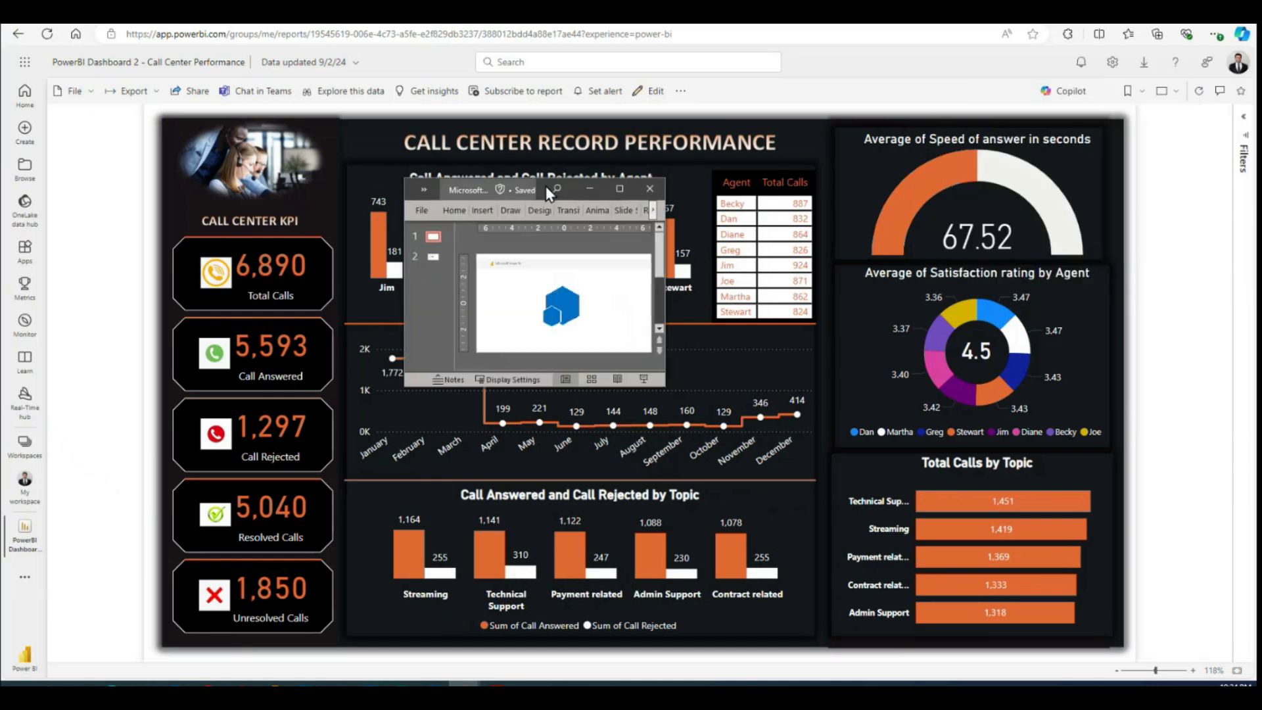
{"action": "left_click", "coordinate": [614, 185]}
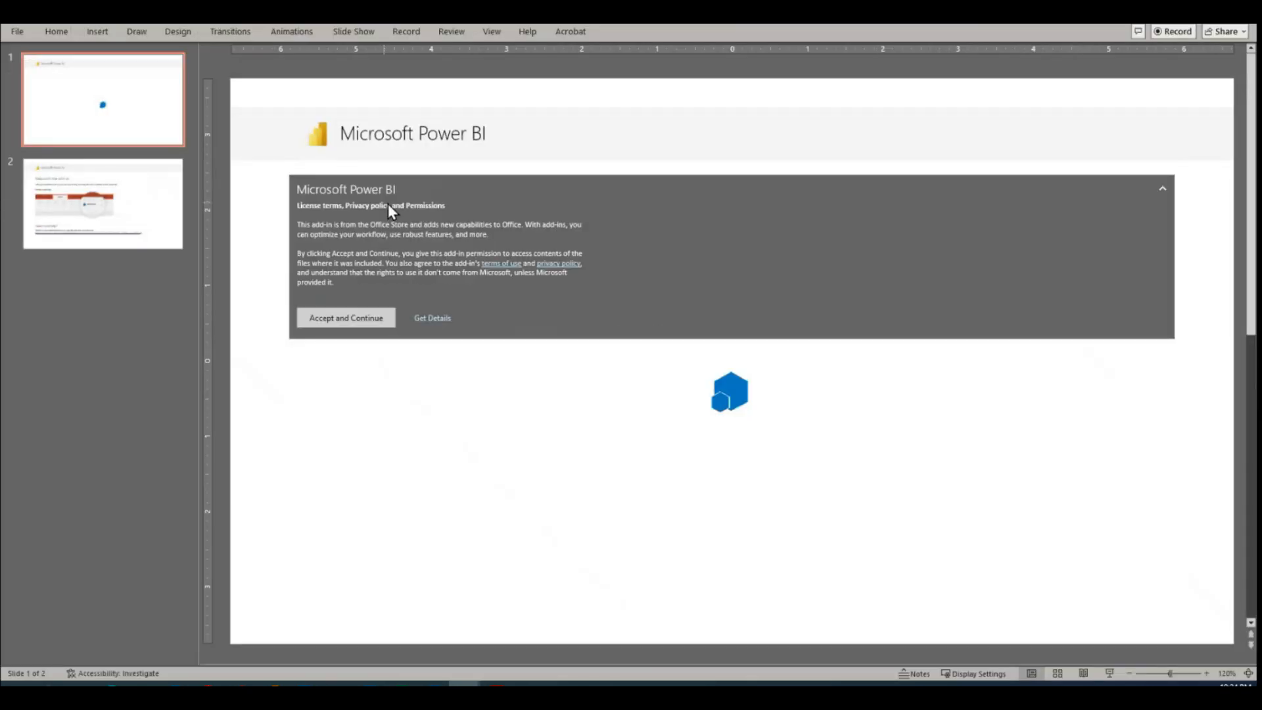
{"action": "left_click", "coordinate": [347, 320]}
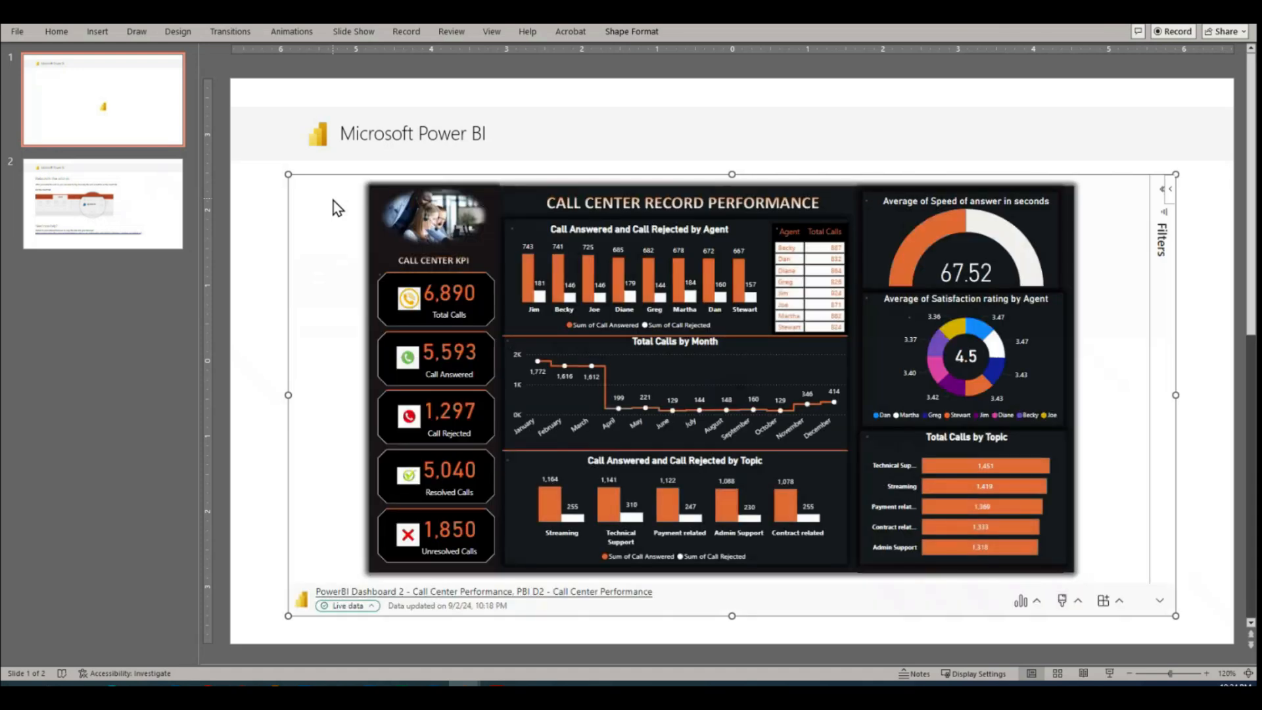
Step: Move the grey header band and its "Microsoft Power BI" title up to the top edge of the first slide
{"action": "left_click", "coordinate": [336, 148]}
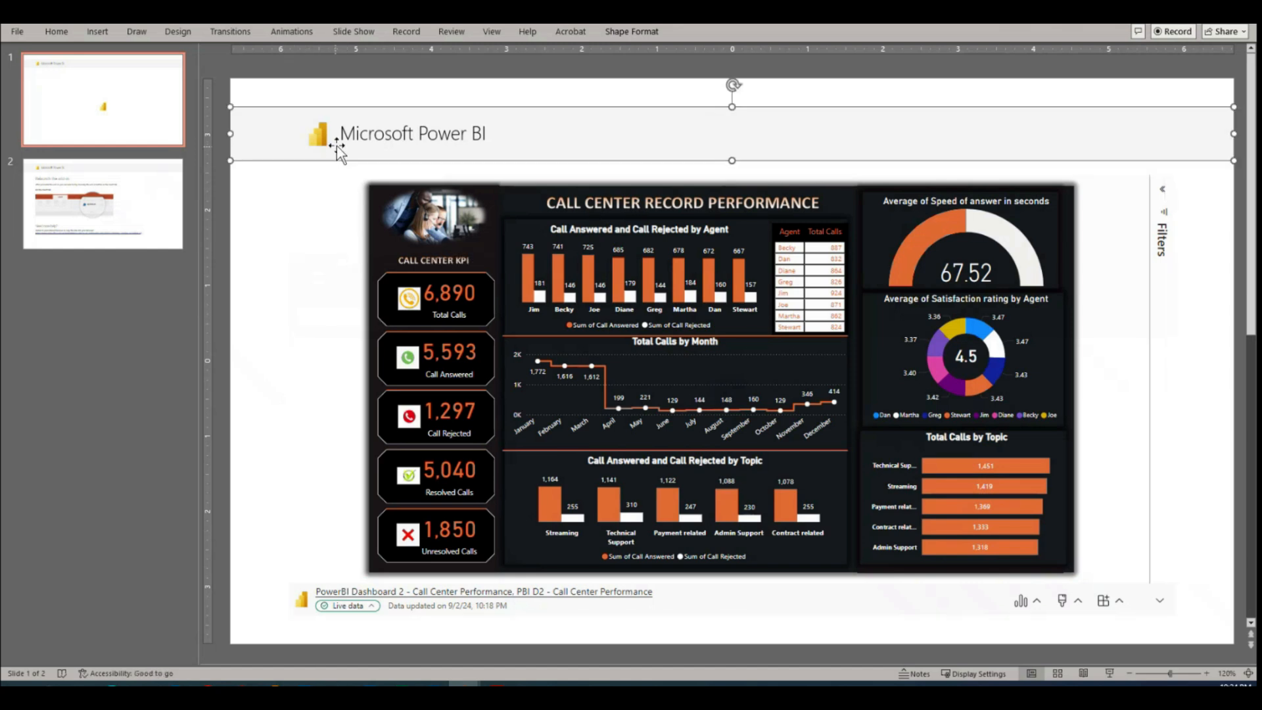
{"action": "left_click", "coordinate": [404, 134]}
{"action": "left_click_drag", "start_coordinate": [509, 106], "coordinate": [509, 85]}
Step: Enlarge the embedded dashboard to the slide's full width, from just below the header band down to the bottom edge
{"action": "left_click", "coordinate": [504, 204]}
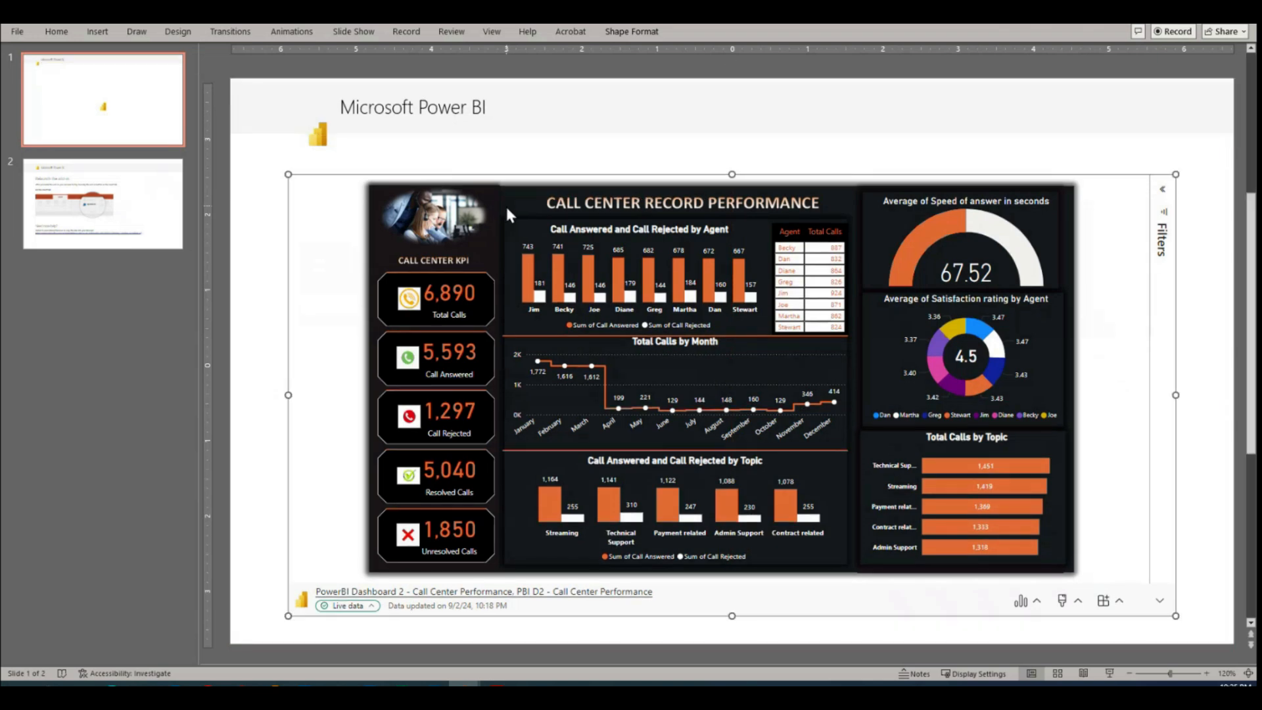
{"action": "left_click_drag", "start_coordinate": [288, 174], "coordinate": [232, 133]}
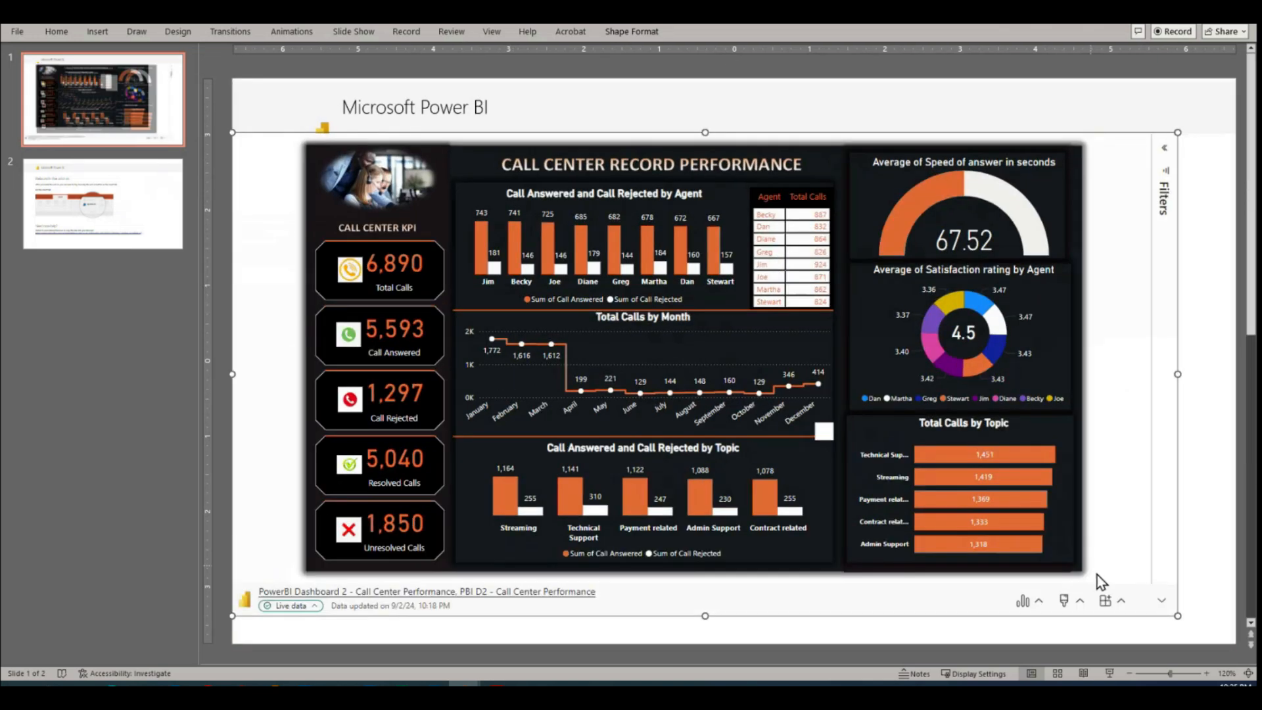
{"action": "left_click_drag", "start_coordinate": [1181, 615], "coordinate": [1237, 642]}
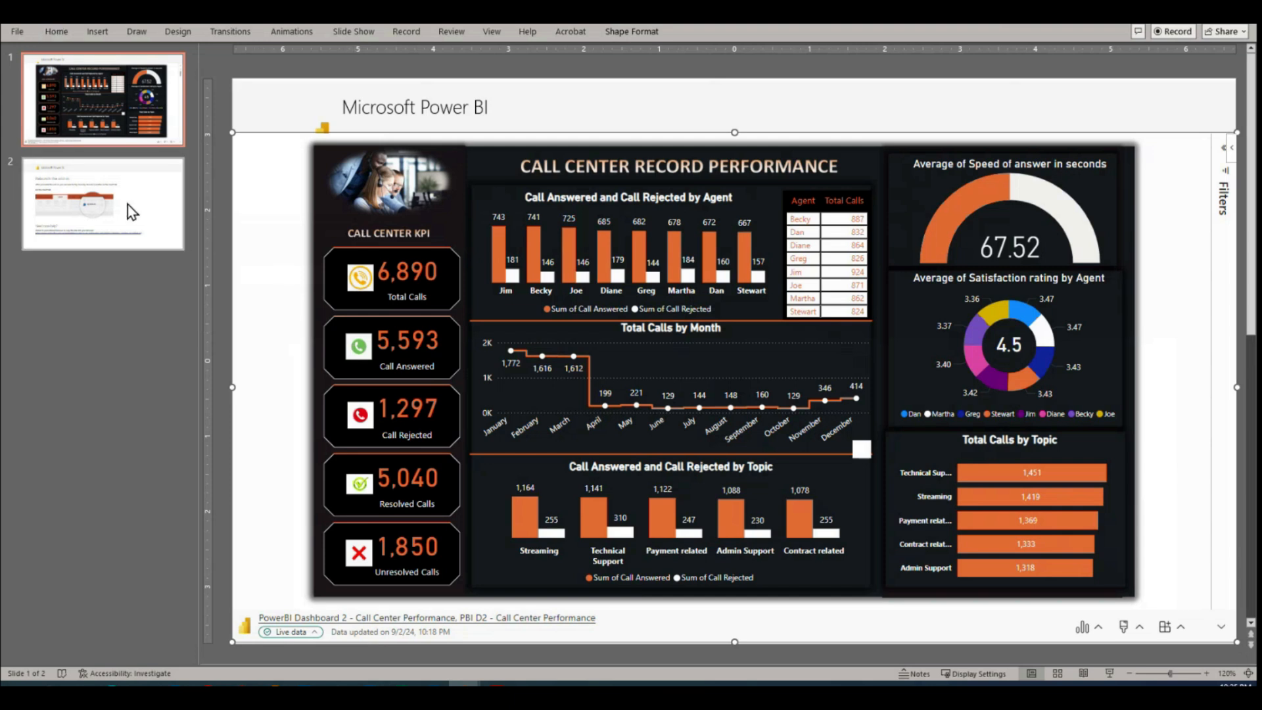
Step: Look over the add-in help on the second slide, and check the live data note and agent chart on the first
{"action": "left_click", "coordinate": [152, 199]}
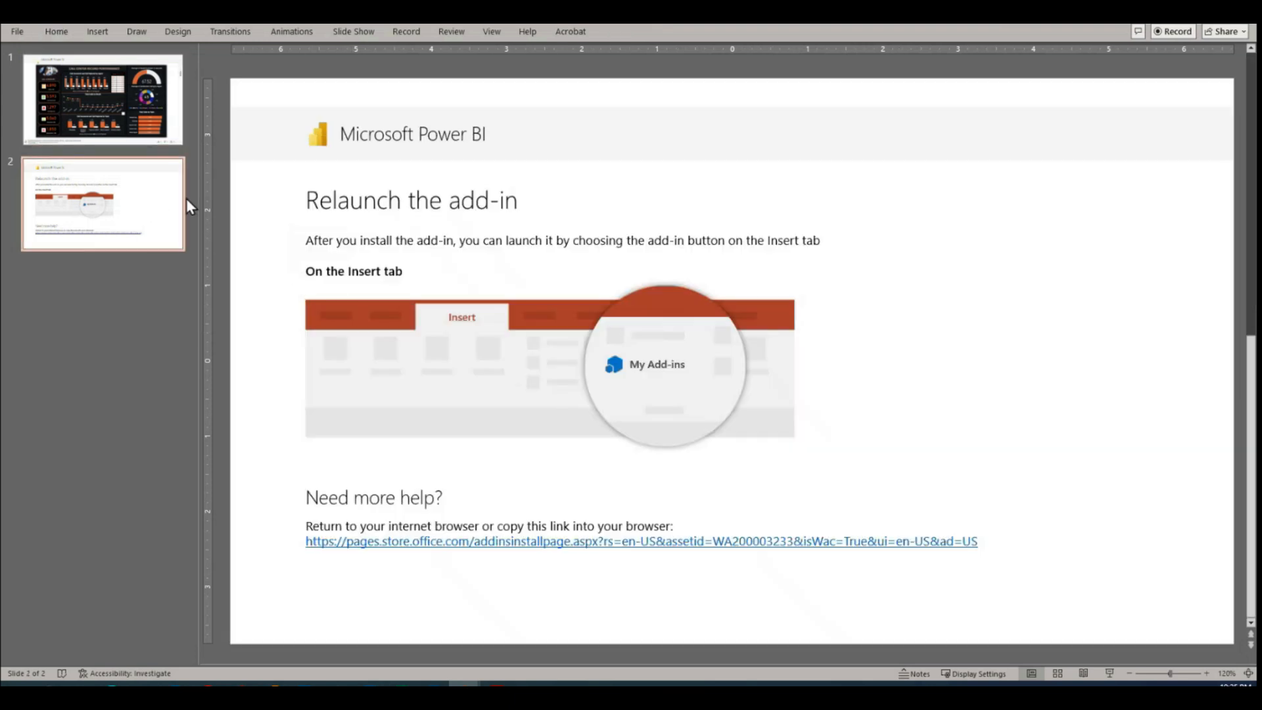
{"action": "left_click", "coordinate": [114, 108]}
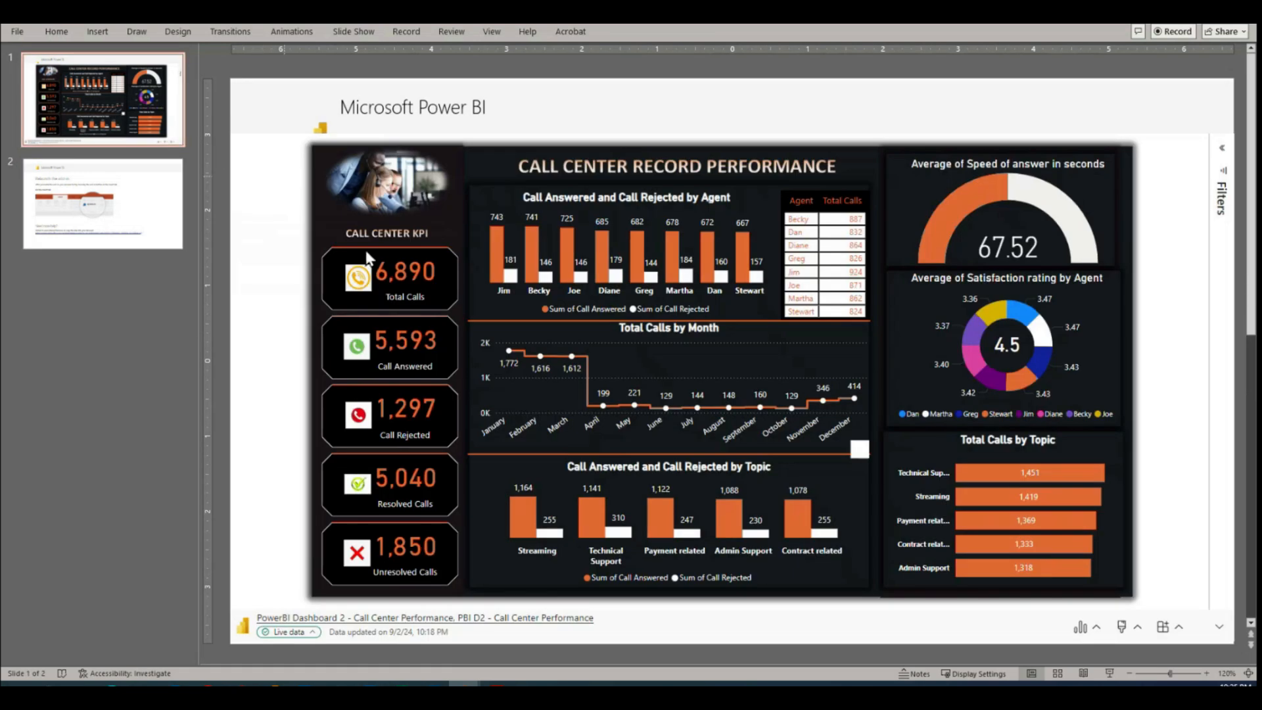
{"action": "mouse_move", "coordinate": [290, 635]}
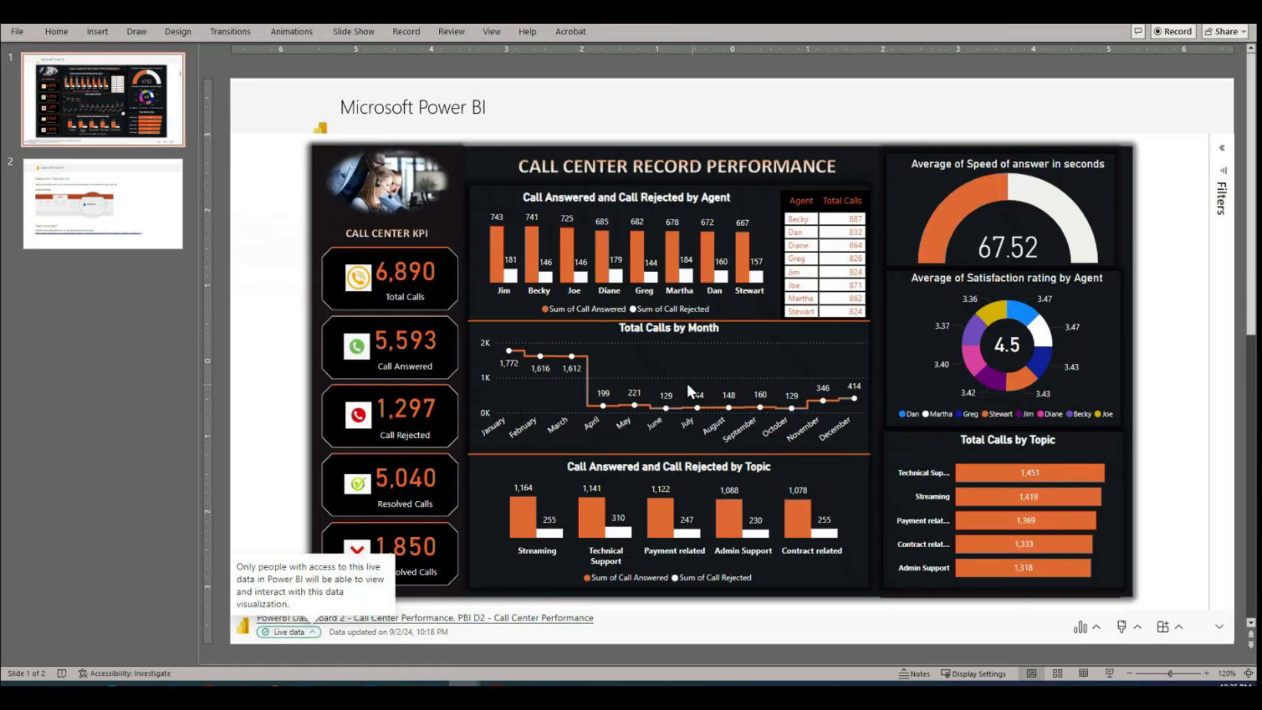
{"action": "left_click", "coordinate": [566, 243]}
{"action": "left_click", "coordinate": [566, 244]}
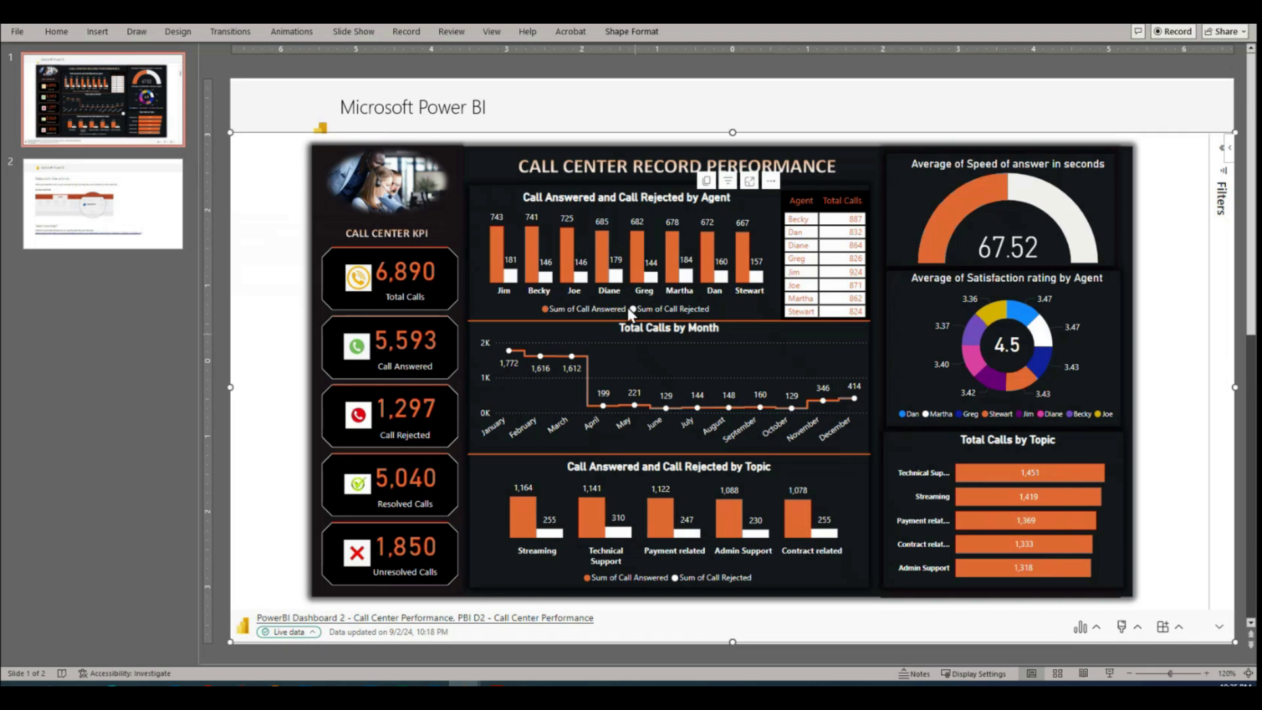
{"action": "left_click", "coordinate": [563, 250]}
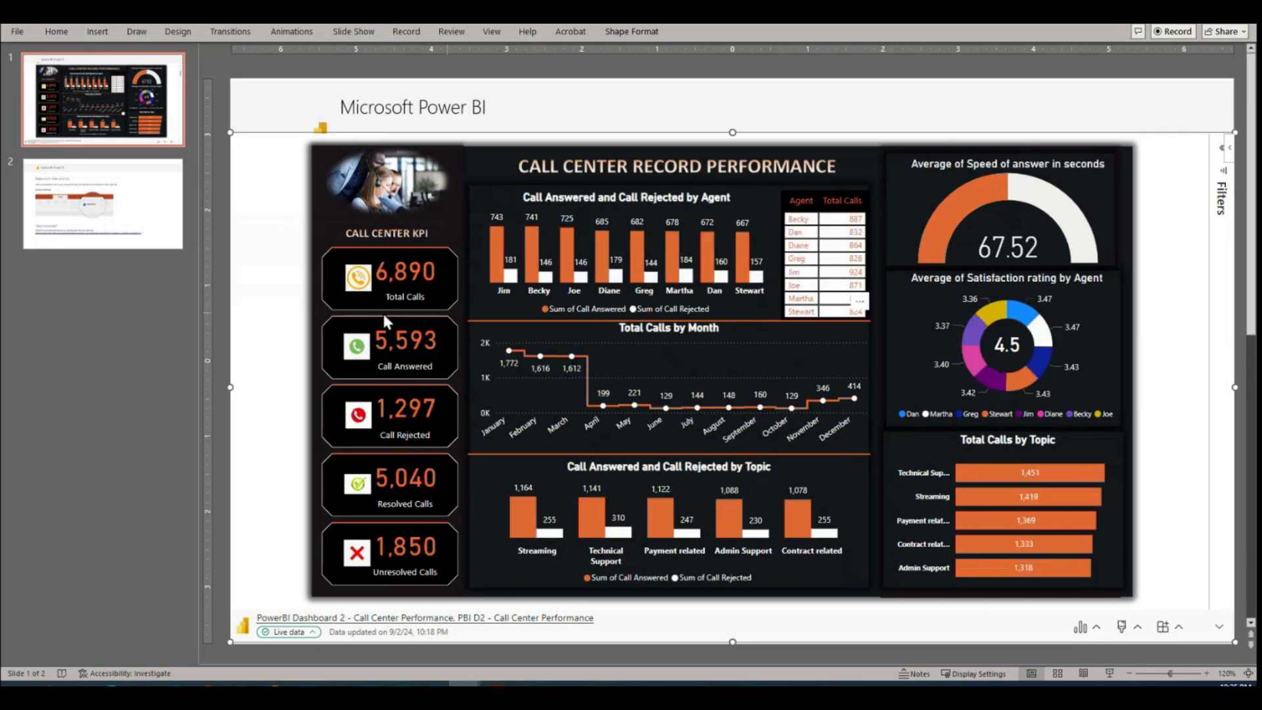
{"action": "left_click", "coordinate": [16, 31]}
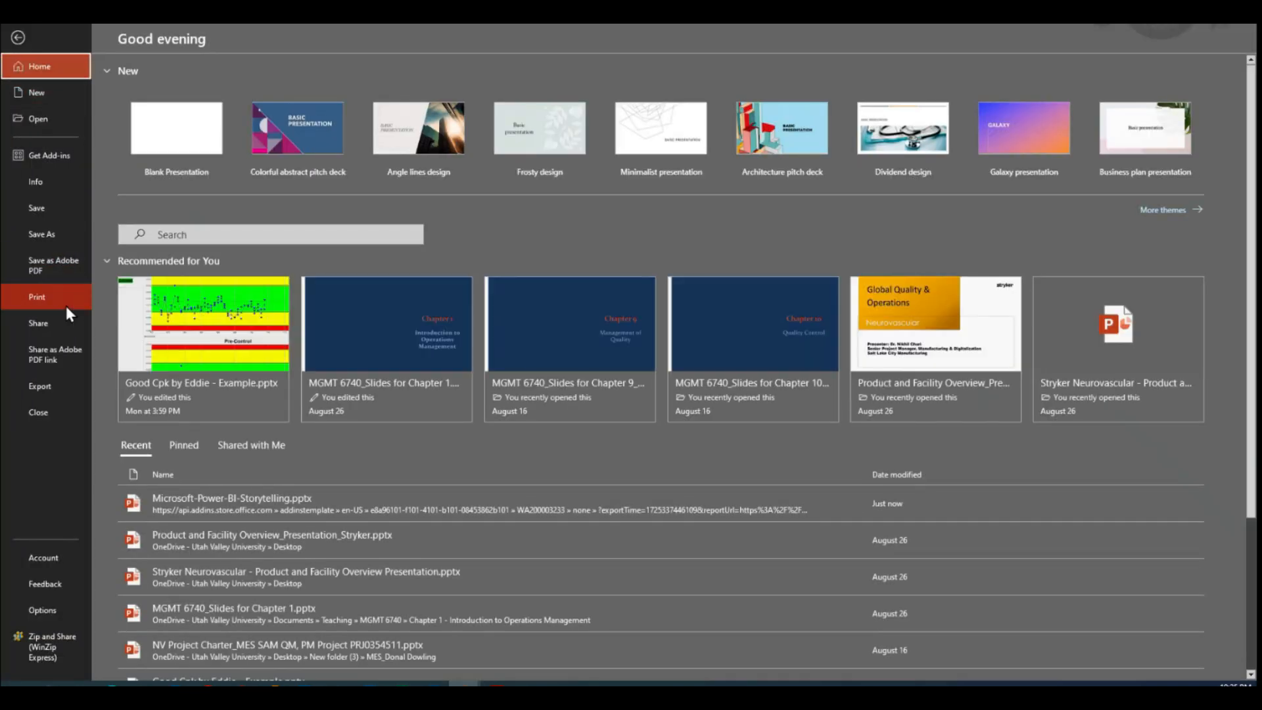
{"action": "left_click", "coordinate": [19, 30]}
{"action": "mouse_move", "coordinate": [661, 378]}
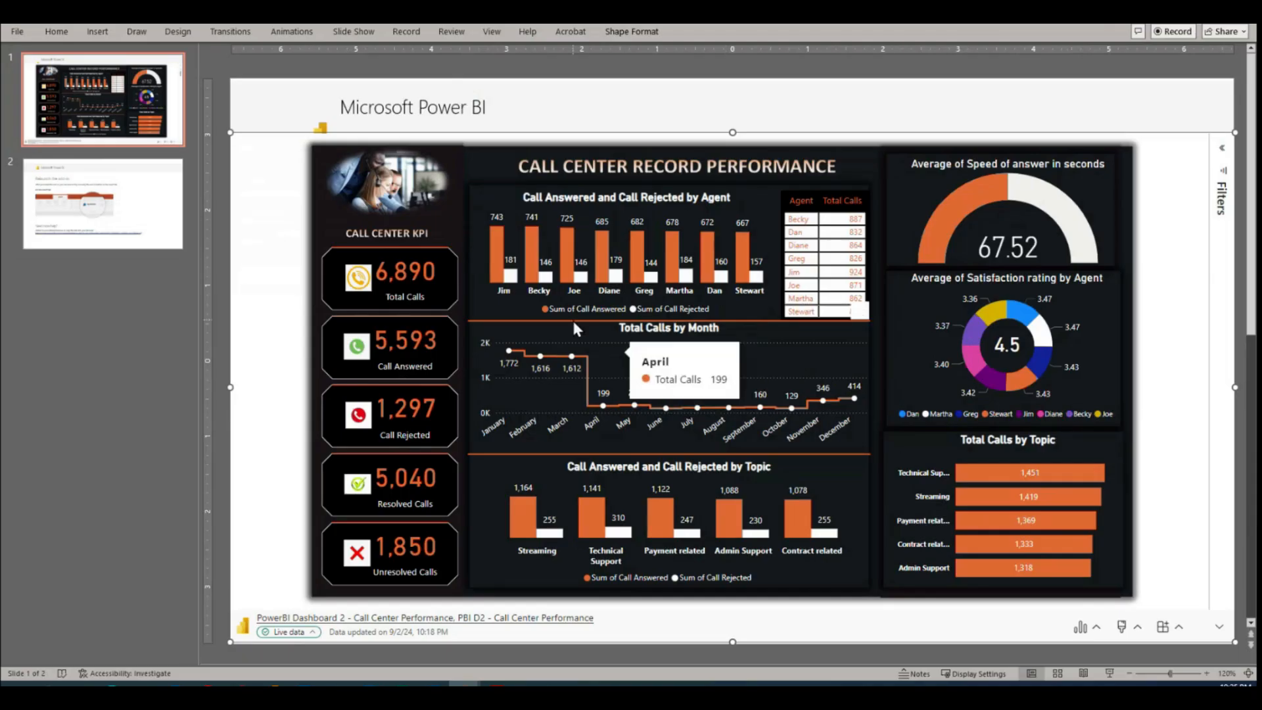